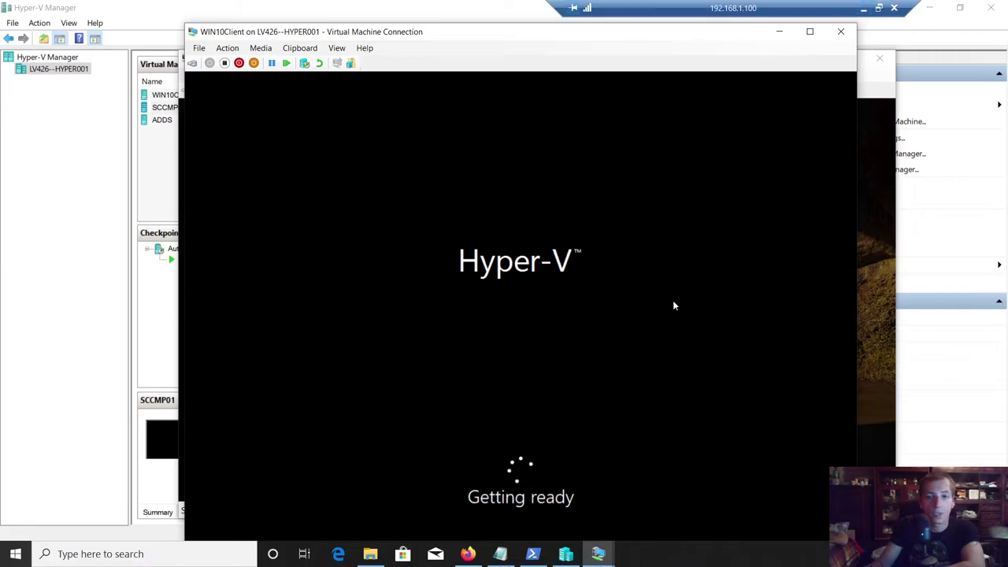
- Close the WIN10Client and ADDS Virtual Machine Connection windows
left_click_drag(499, 32, 534, 70)
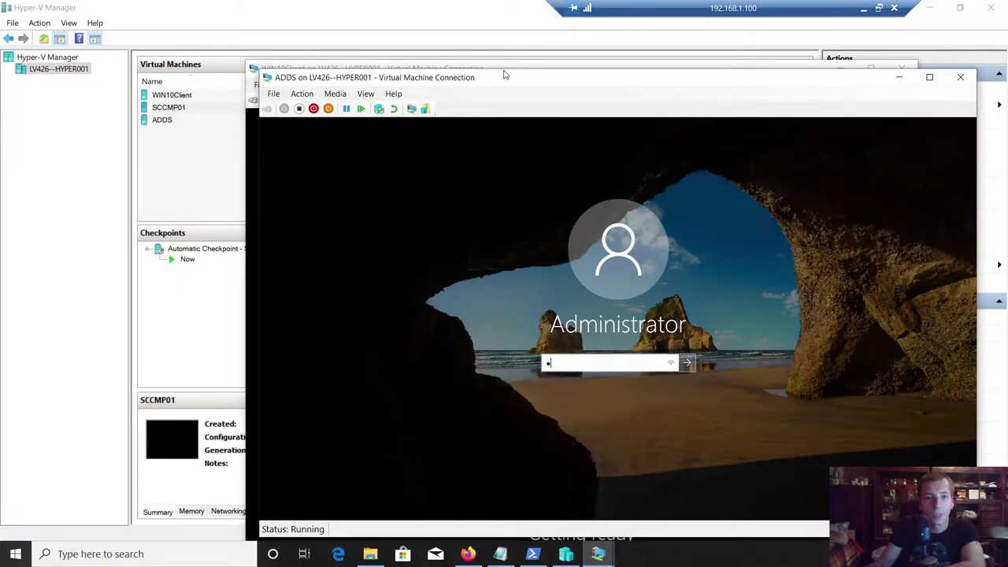
left_click_drag(505, 75, 552, 94)
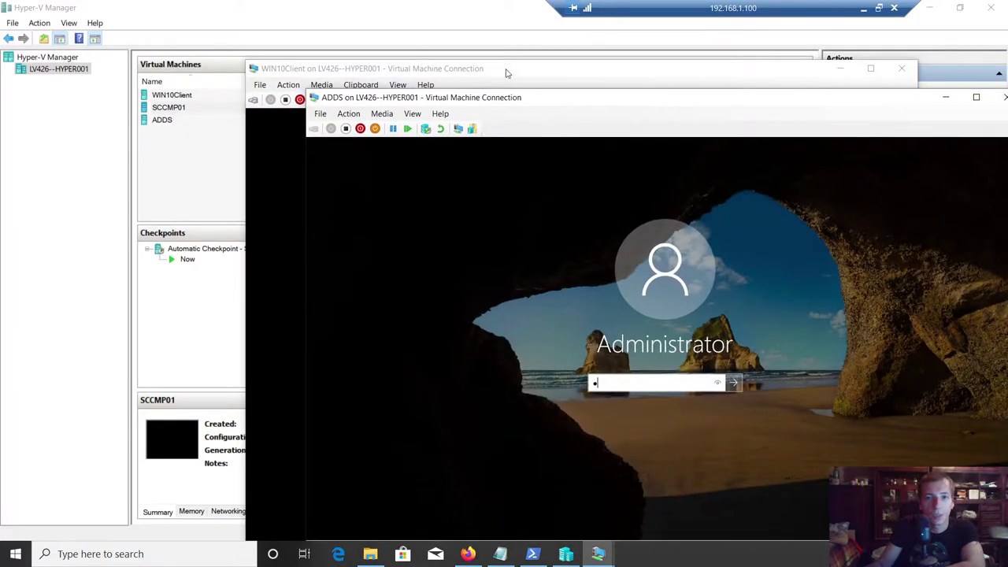
left_click(507, 74)
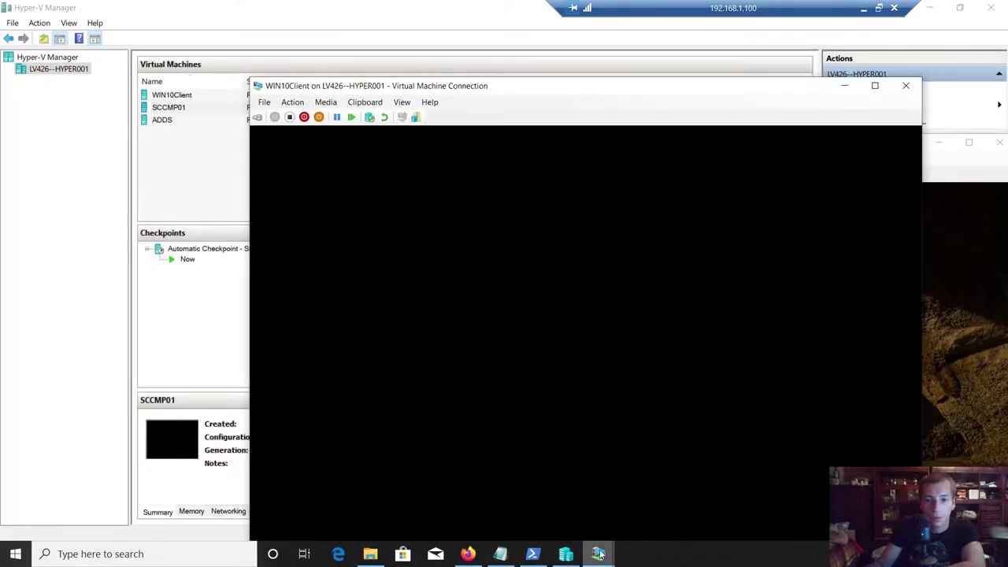
mouse_move(599, 554)
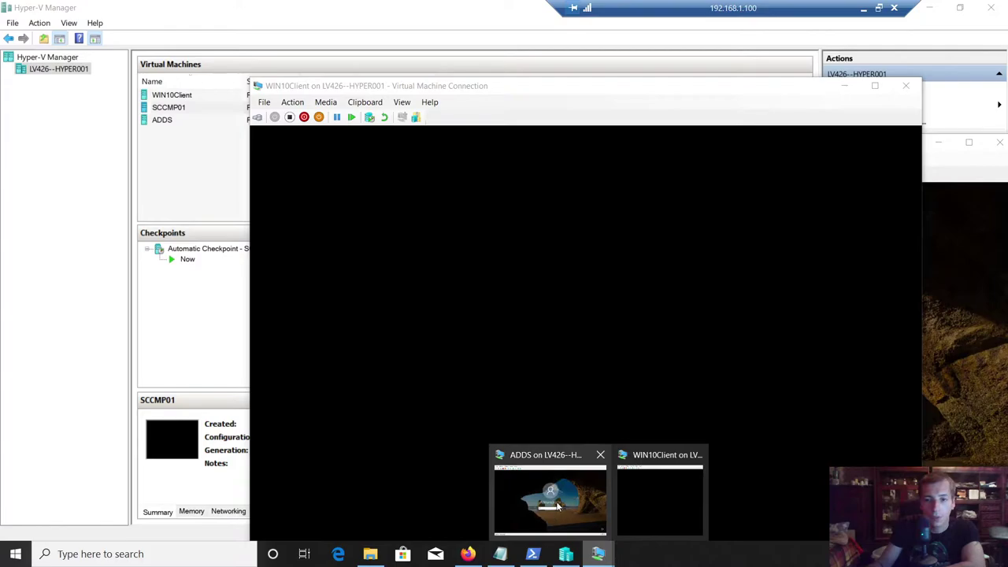
left_click(556, 506)
left_click(883, 88)
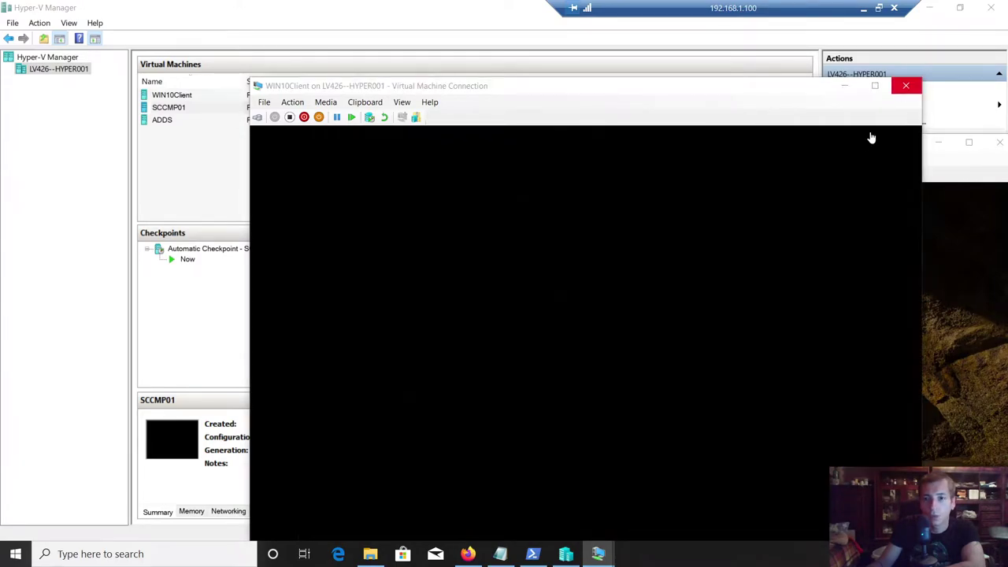
left_click(906, 85)
left_click_drag(562, 140, 386, 112)
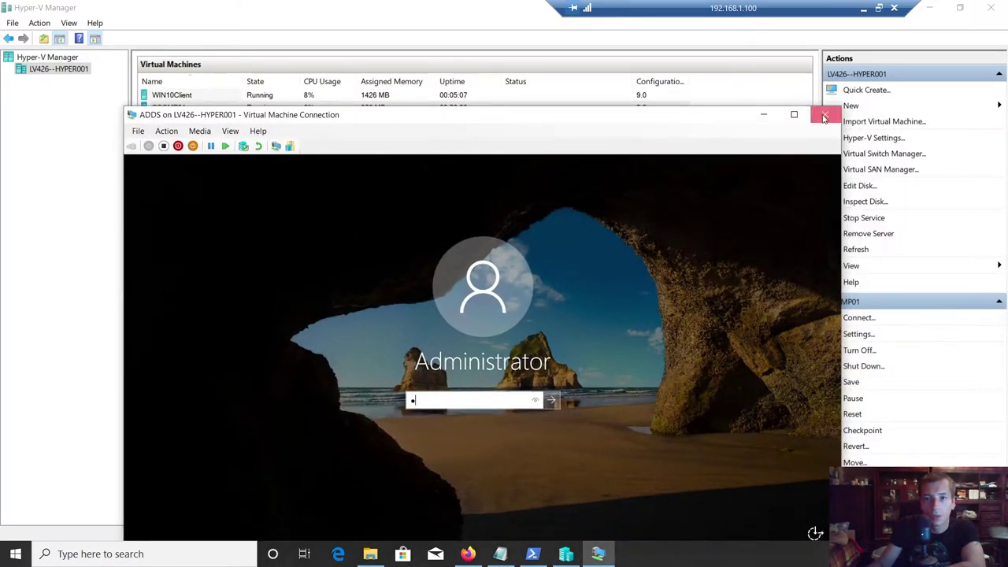
left_click(824, 118)
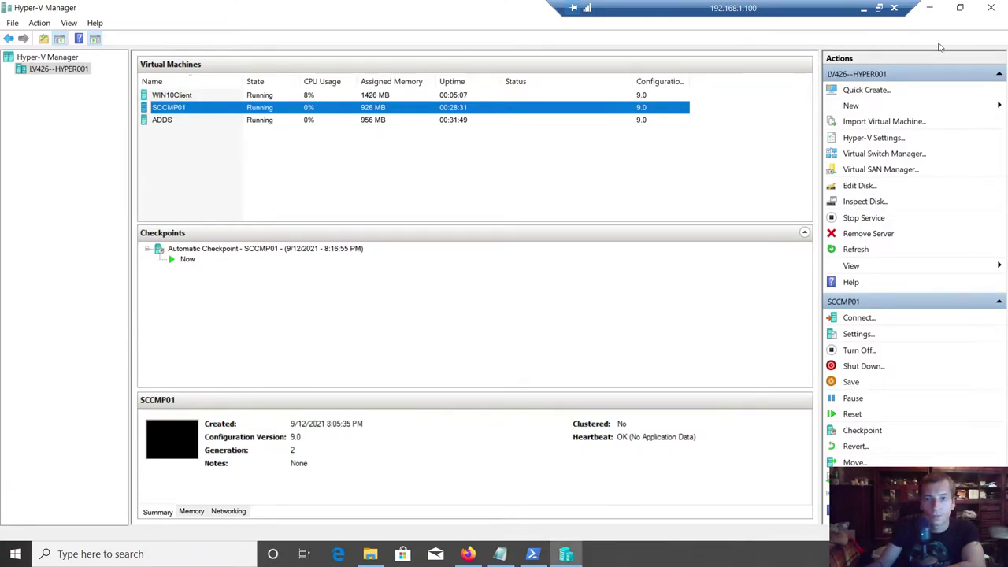
- Minimize Notepad, close File Explorer and PowerShell, then maximize Hyper-V Manager
left_click(960, 7)
left_click(917, 66)
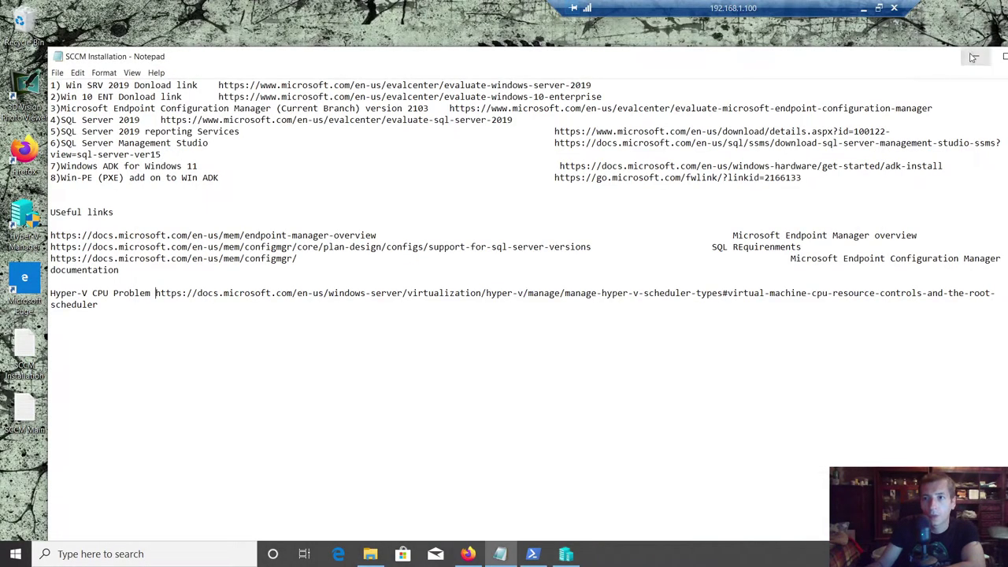
left_click(973, 56)
left_click(852, 109)
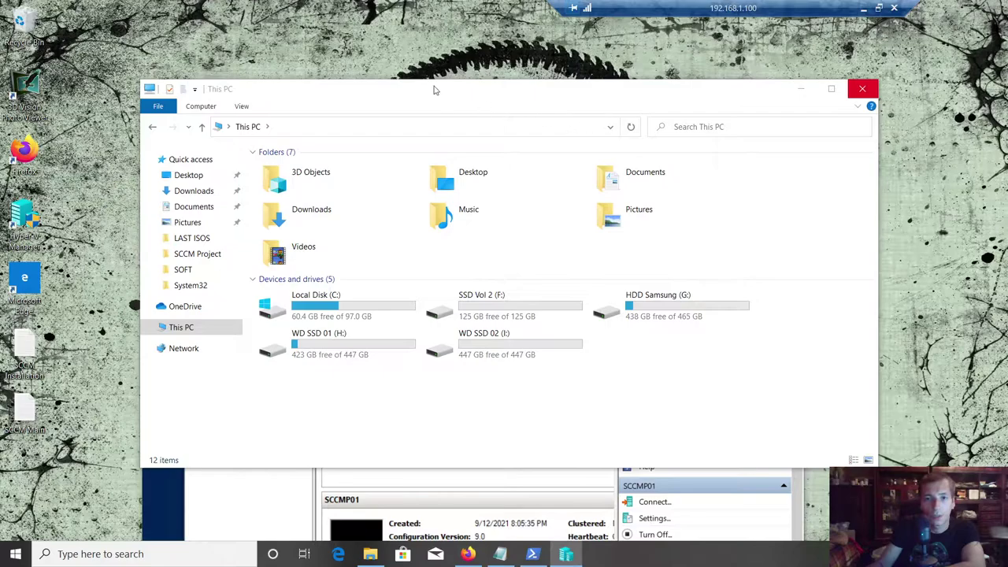
left_click(800, 89)
right_click(426, 83)
left_click(456, 122)
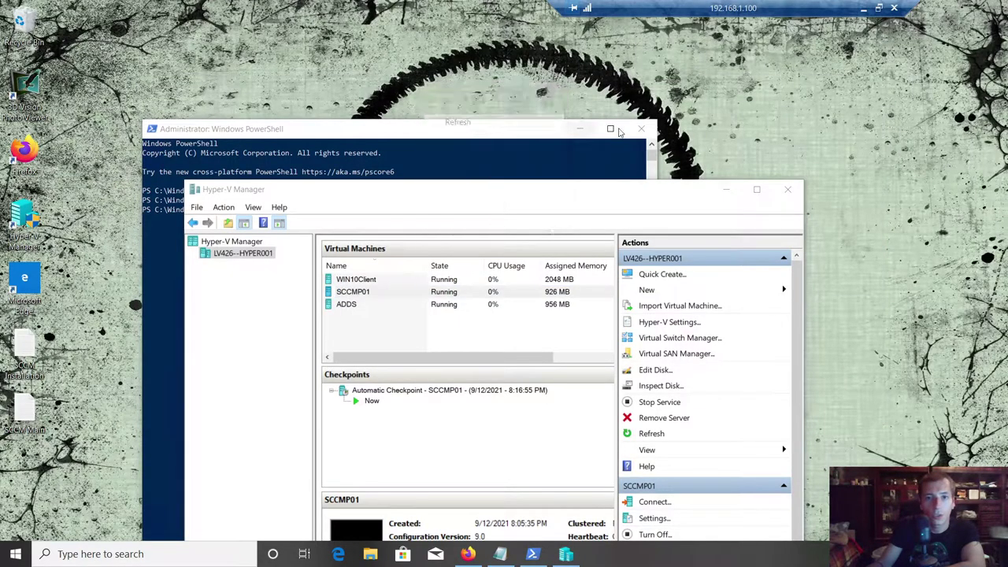
left_click(639, 131)
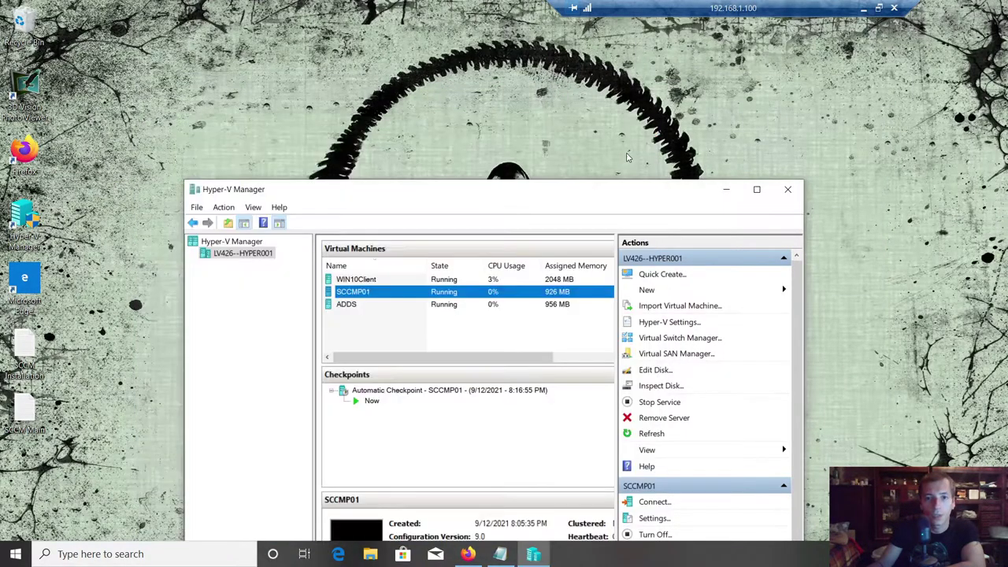
double_click(597, 190)
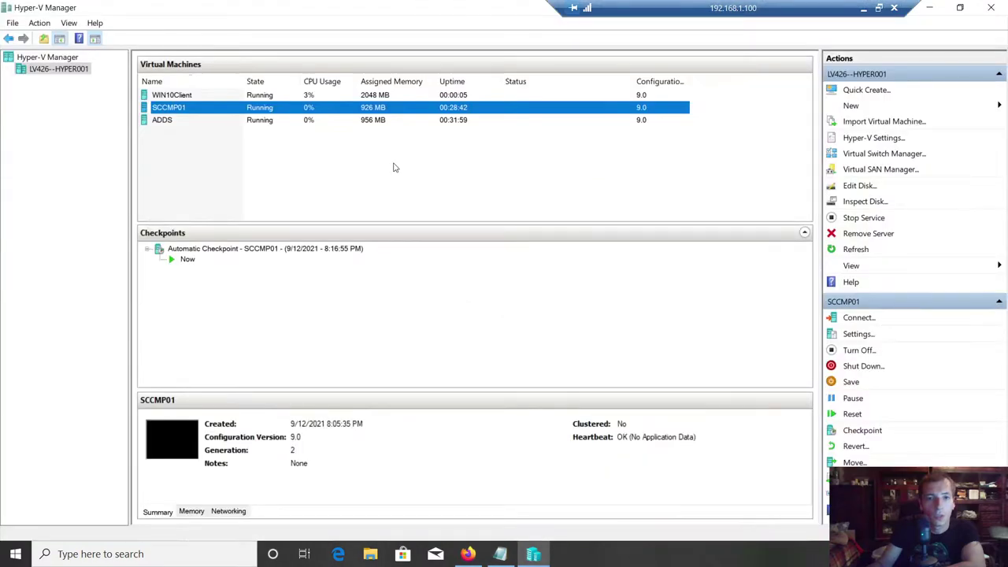
- Connect to the ADDS virtual machine in a full-screen session
left_click(181, 96)
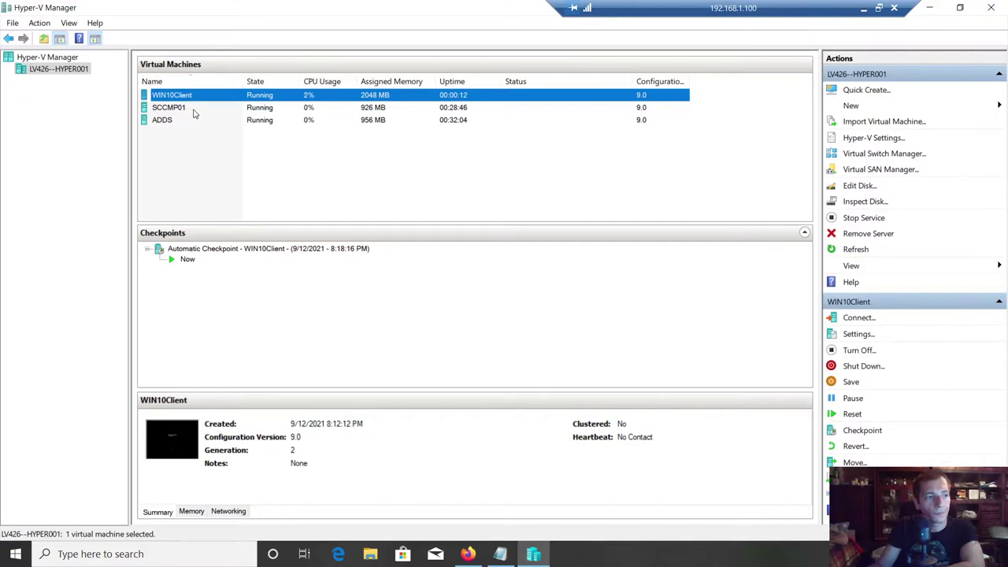
right_click(166, 119)
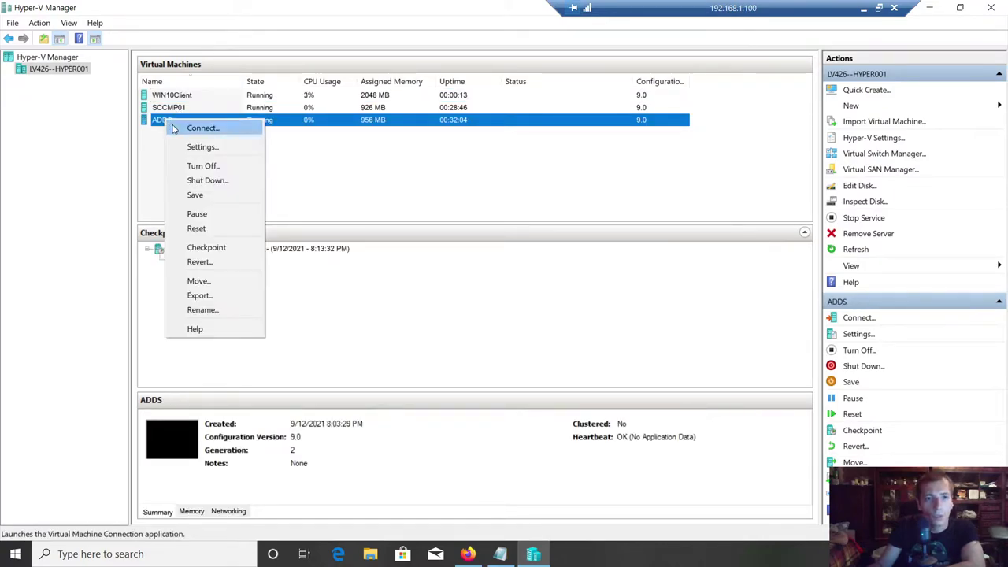
left_click(174, 129)
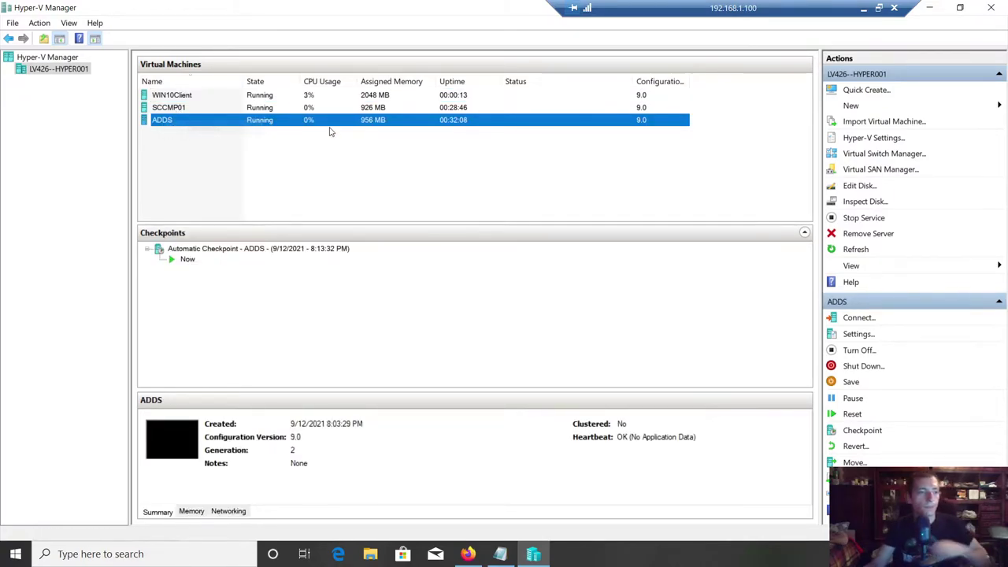
left_click(370, 320)
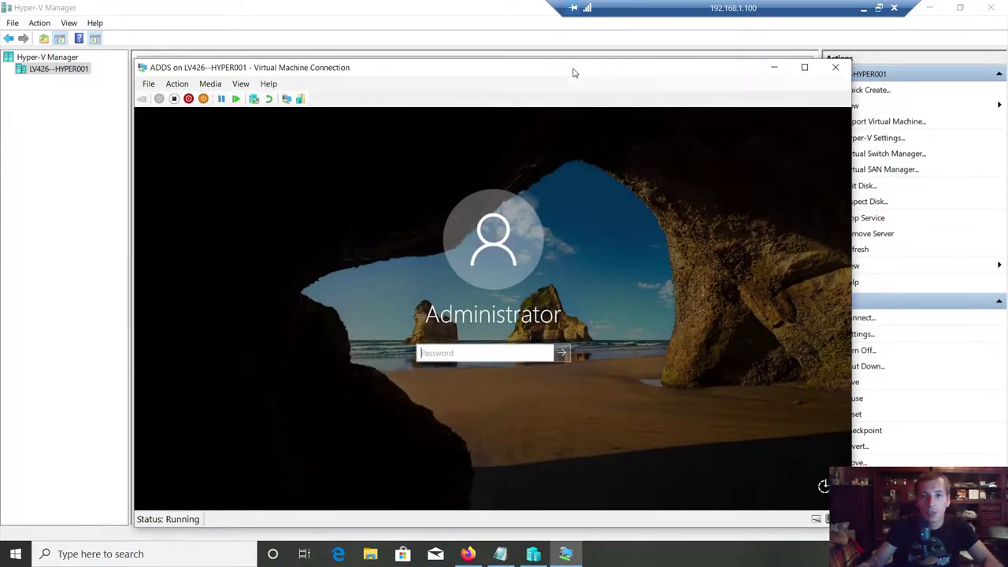
double_click(573, 68)
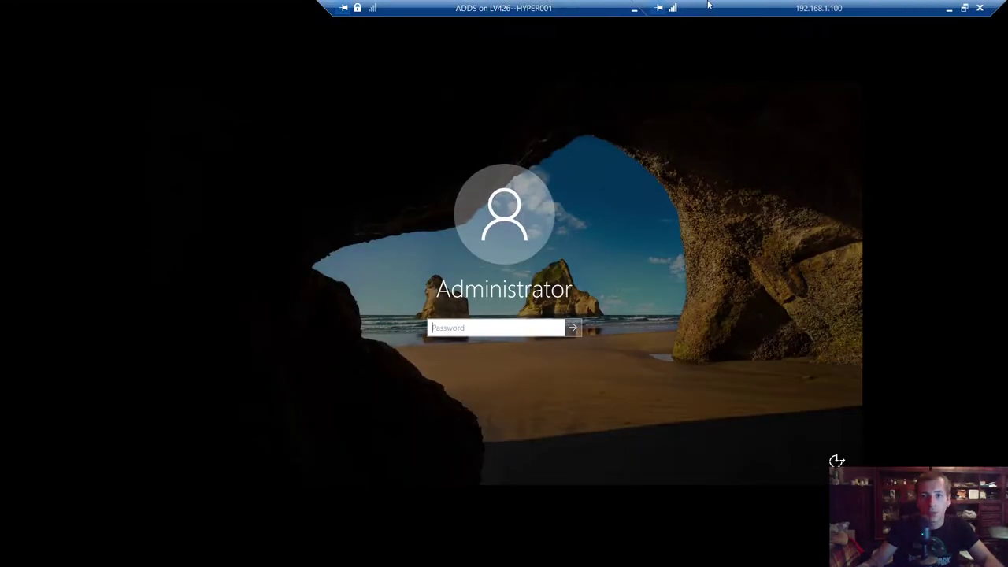
- Sign in to ADDS as Administrator, refresh its desktop, and close the connection window
type("Pa")
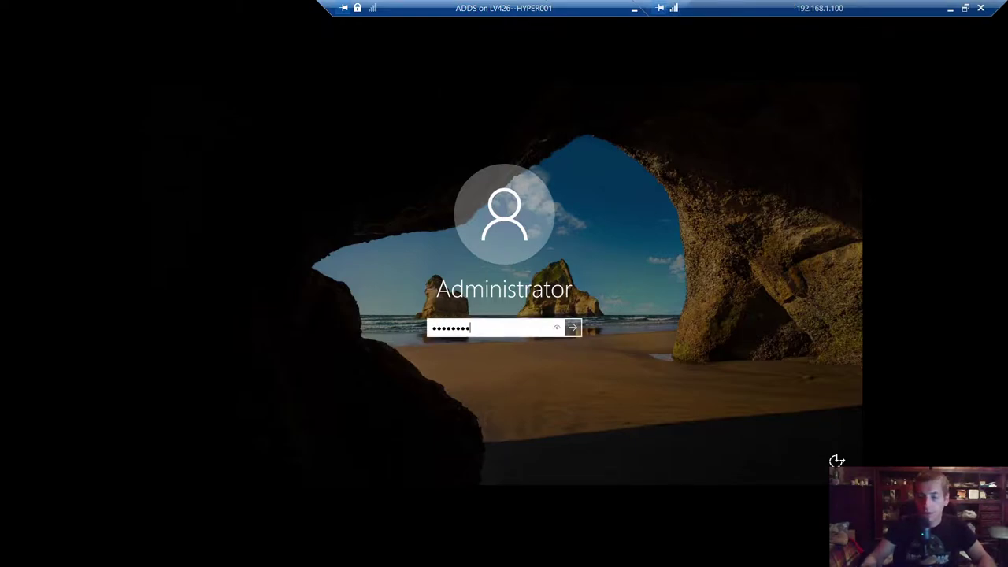
key("Return")
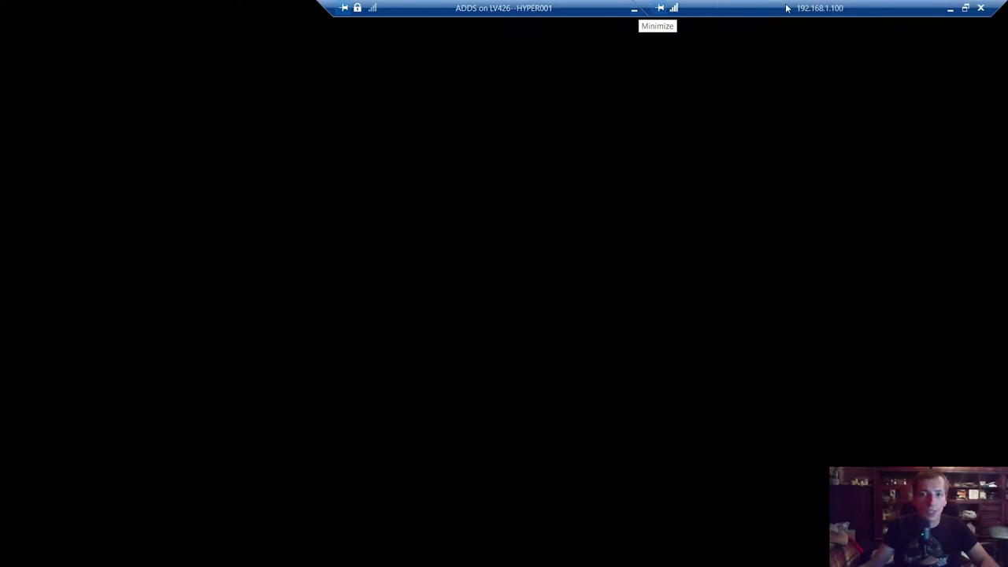
left_click_drag(561, 8, 463, 8)
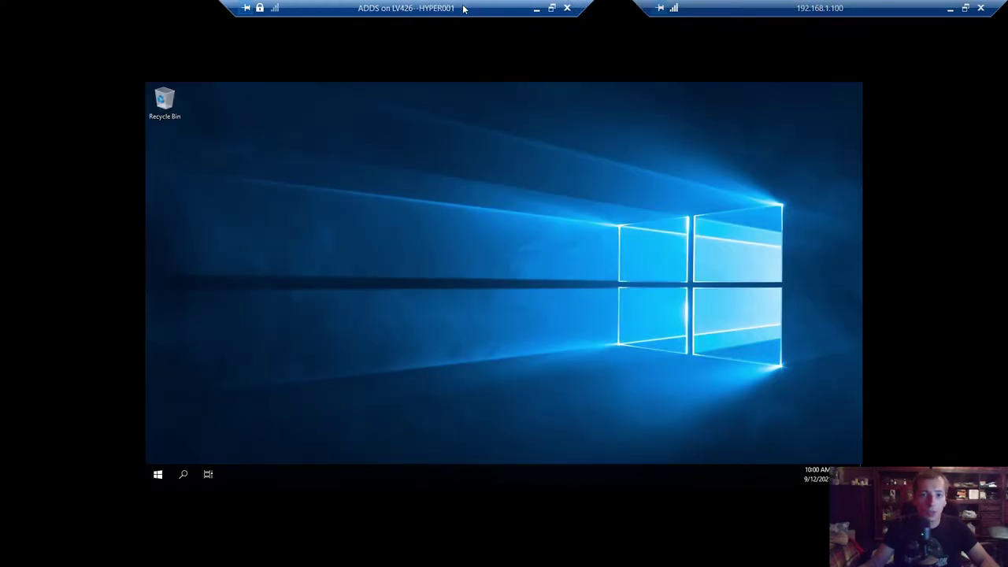
right_click(405, 240)
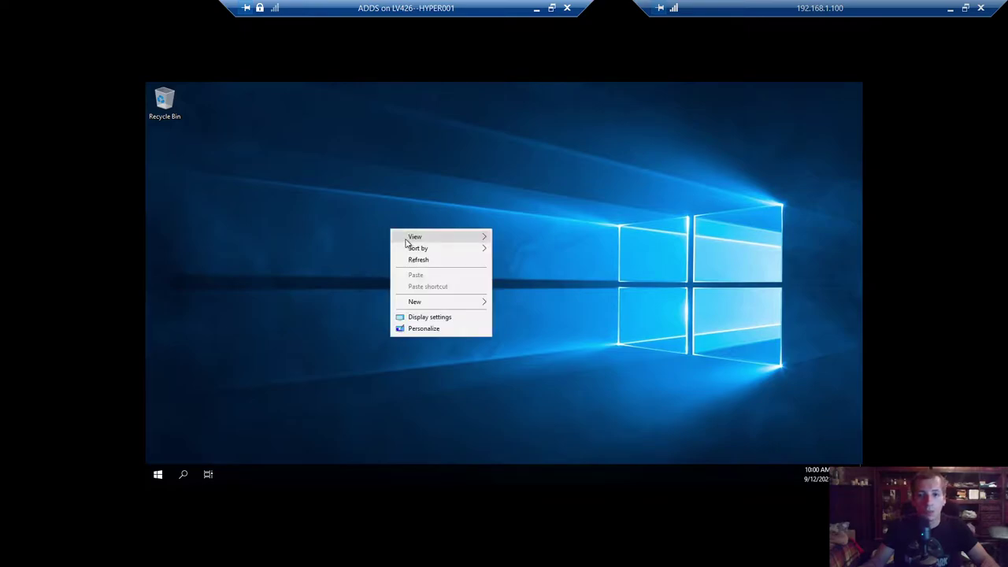
left_click(419, 260)
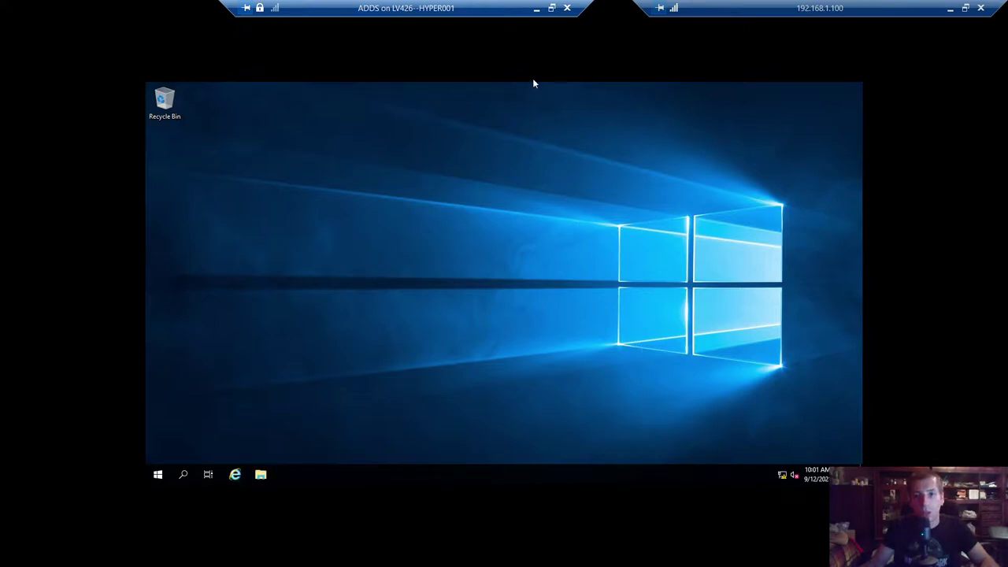
left_click(567, 8)
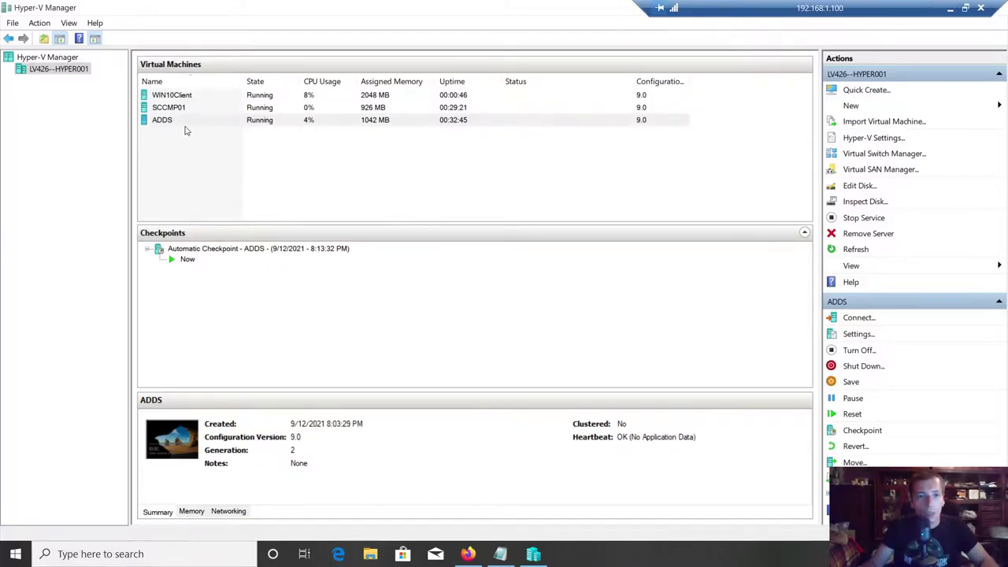
- Reconnect to ADDS at Full Screen display size and sign in with the Administrator password
left_click(168, 122)
right_click(169, 124)
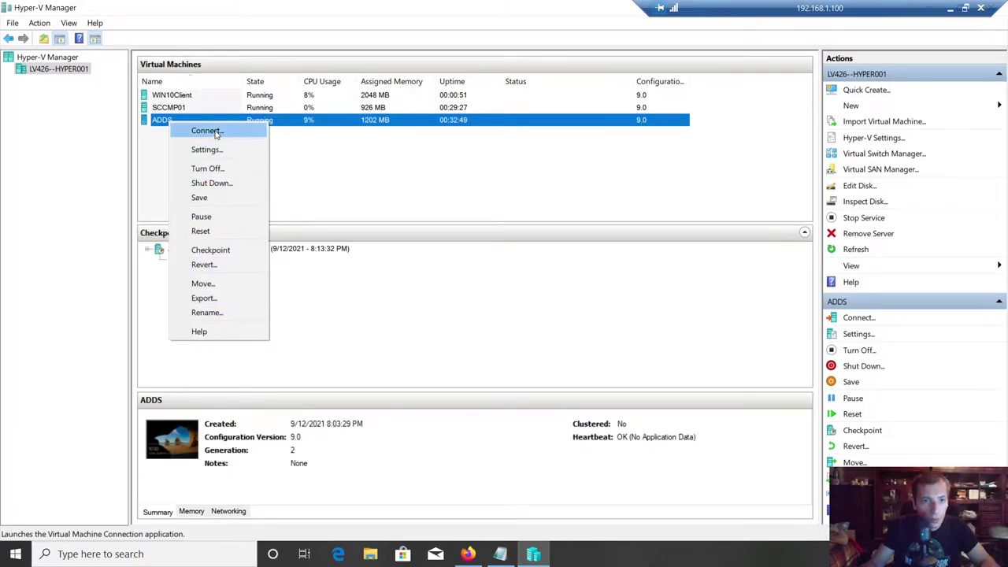
left_click(215, 132)
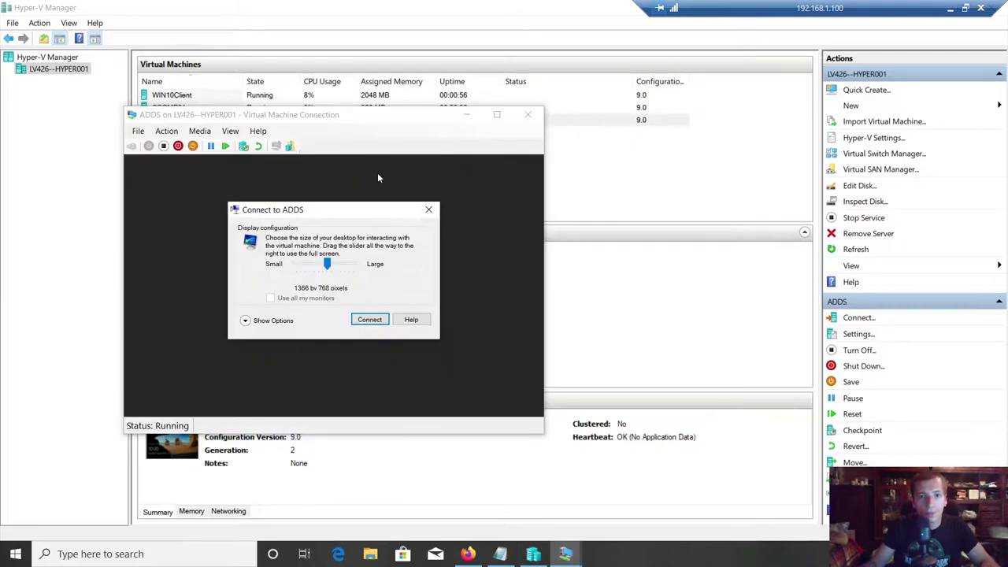
left_click_drag(331, 265, 365, 266)
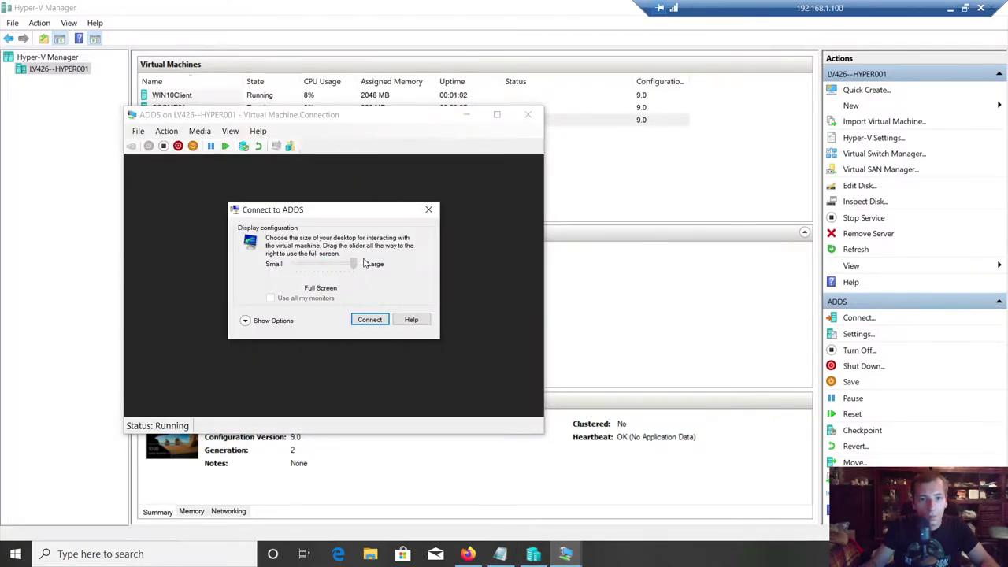
left_click(368, 319)
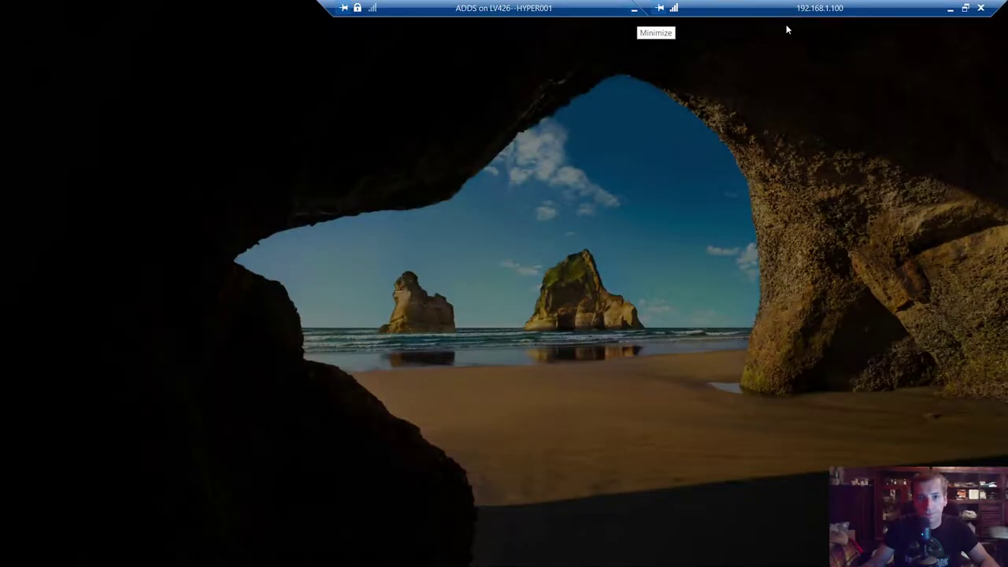
type("••••••••••••")
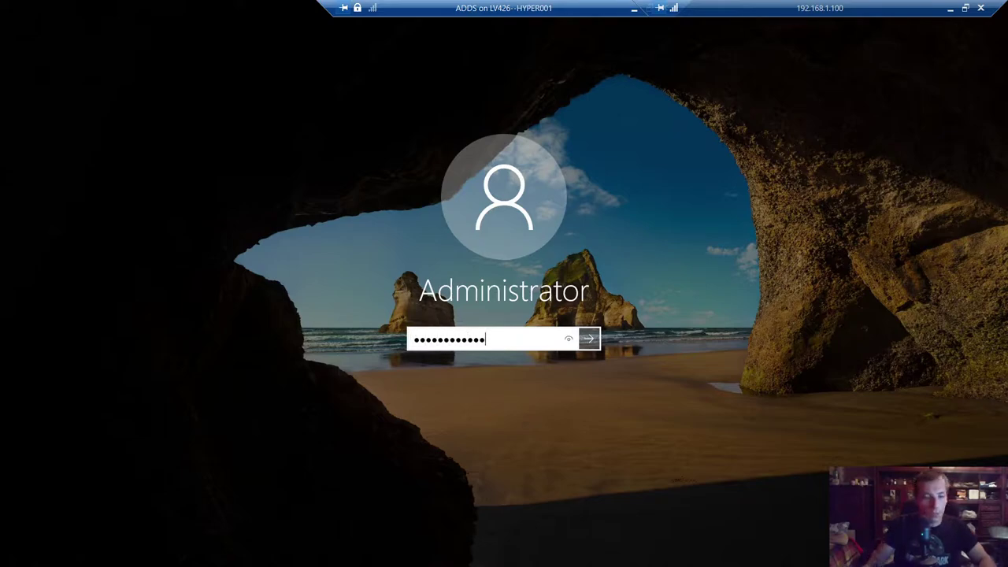
key("Return")
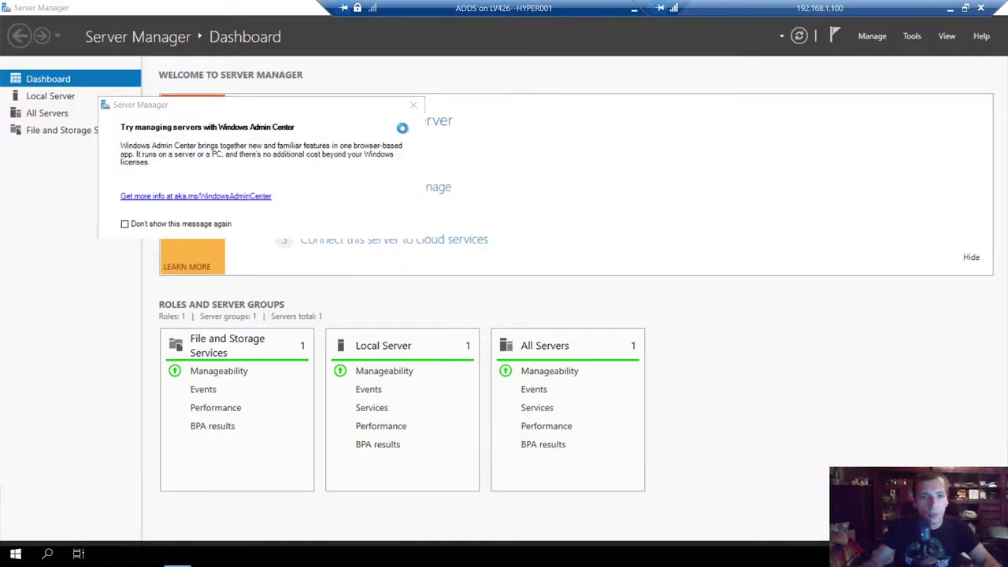
- Dismiss the Admin Center popup and open Network Connections with ncpa.cpl
left_click(413, 104)
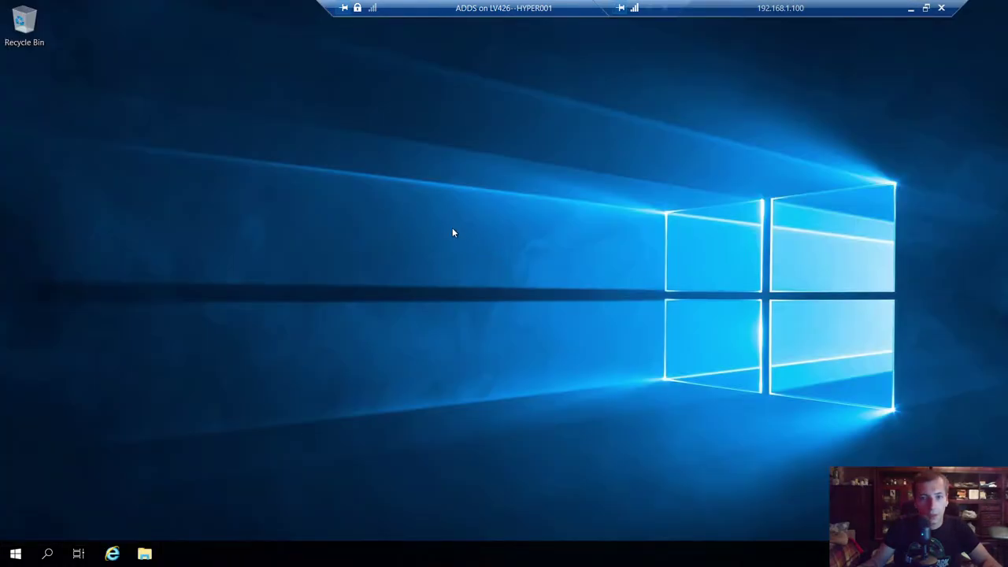
right_click(453, 228)
left_click(490, 269)
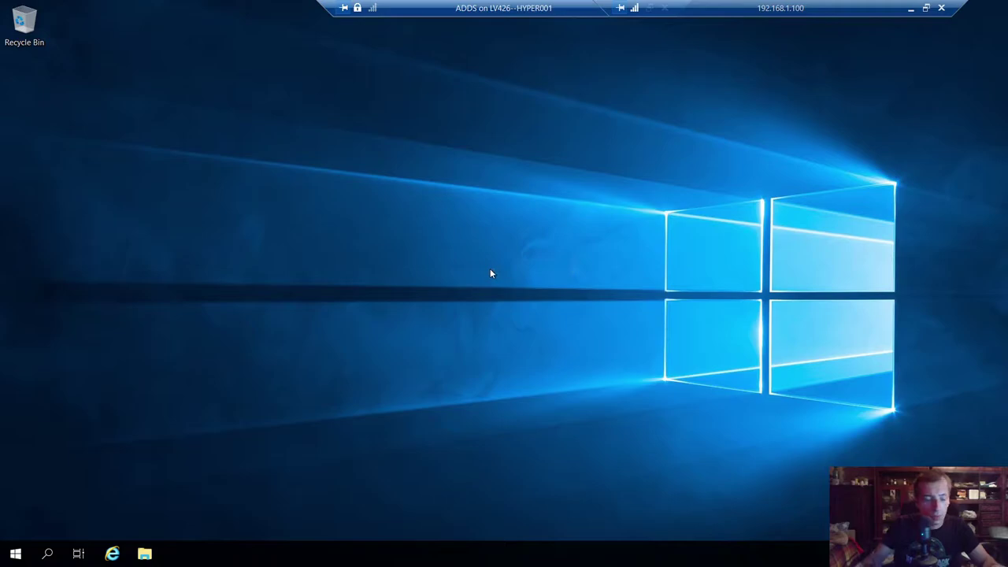
key("super+r")
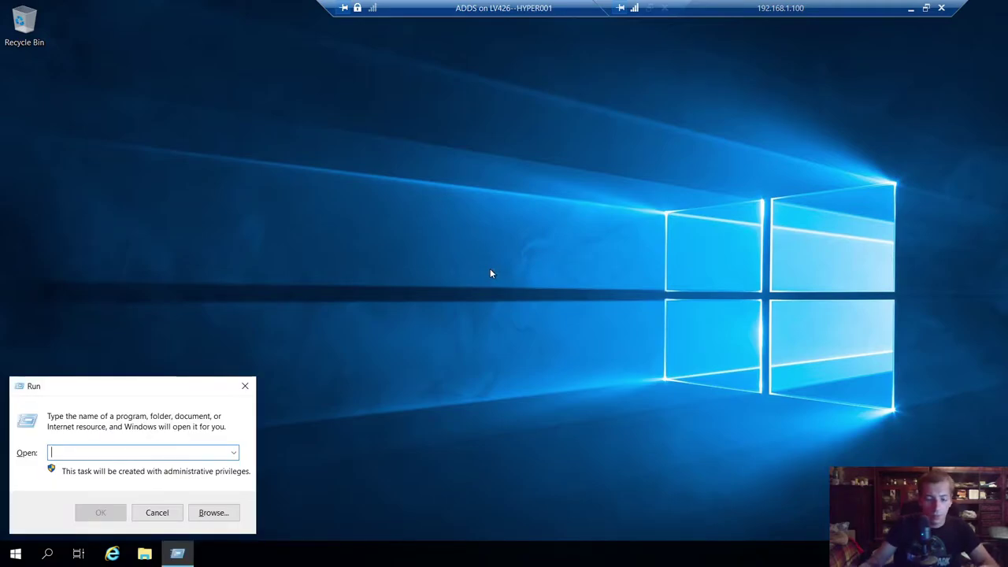
type("ncpa.cpl")
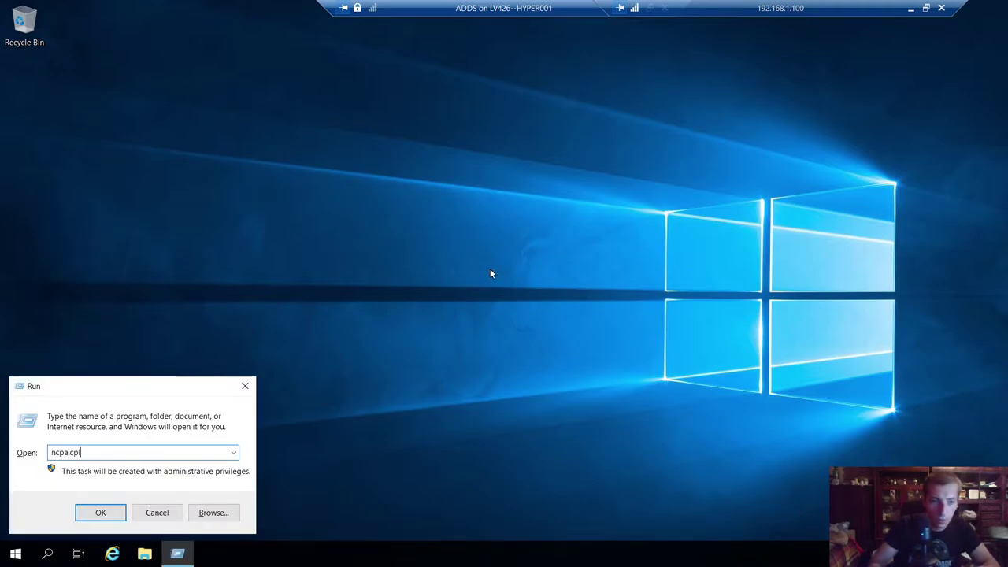
key("Return")
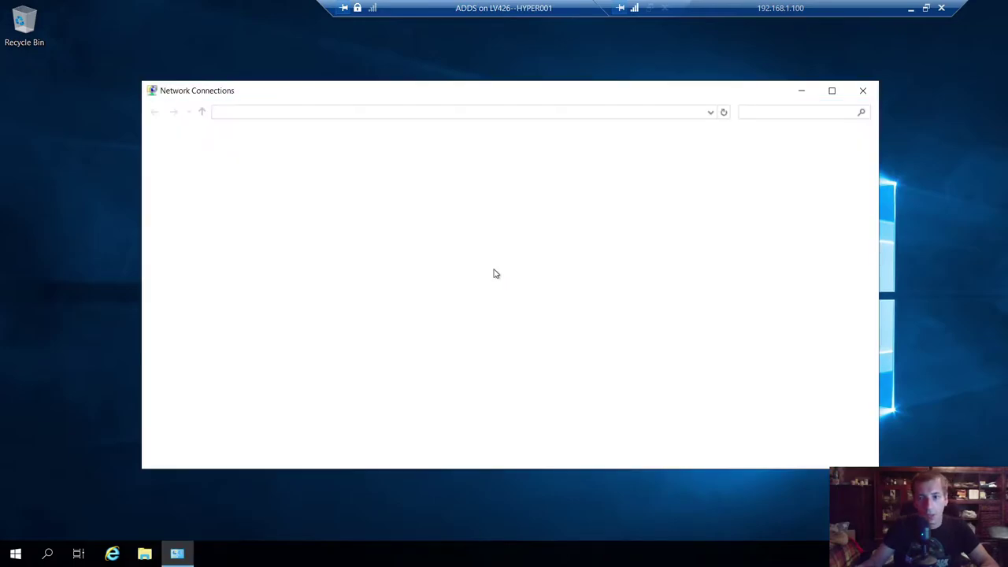
- Open the Ethernet adapter's IPv4 properties and choose 'Use the following IP address'
double_click(235, 175)
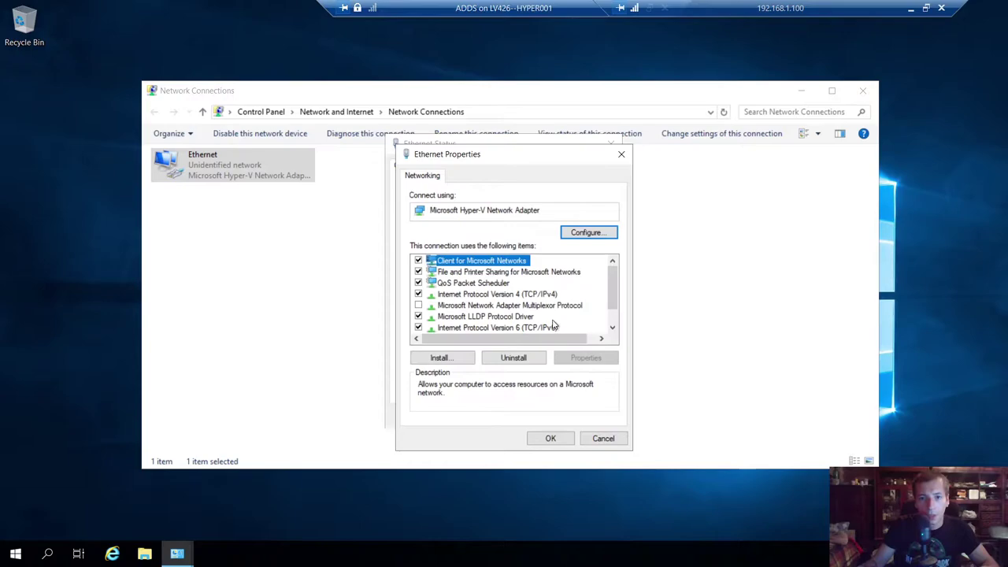
left_click(537, 296)
left_click(480, 328)
left_click(496, 293)
left_click(585, 358)
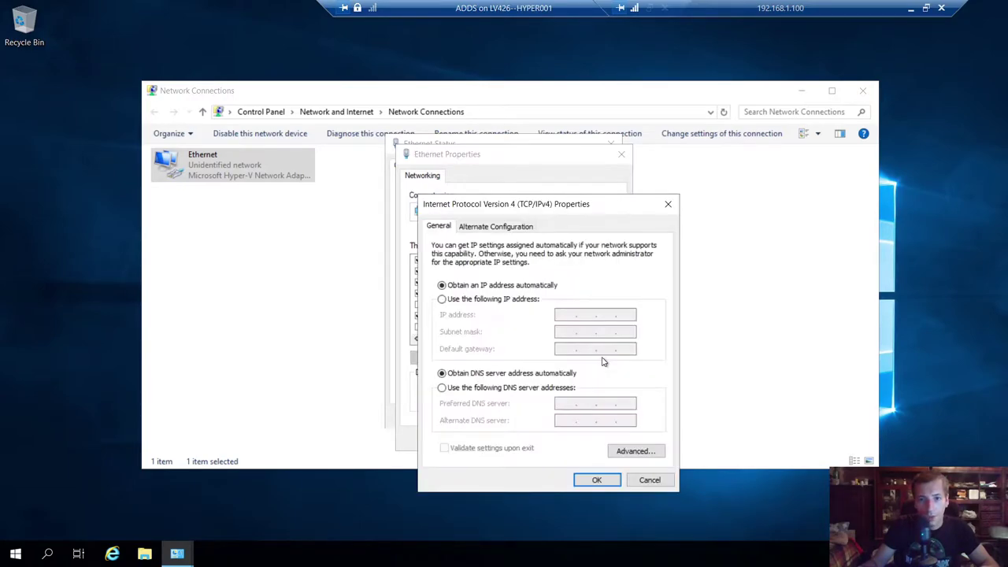
left_click(512, 300)
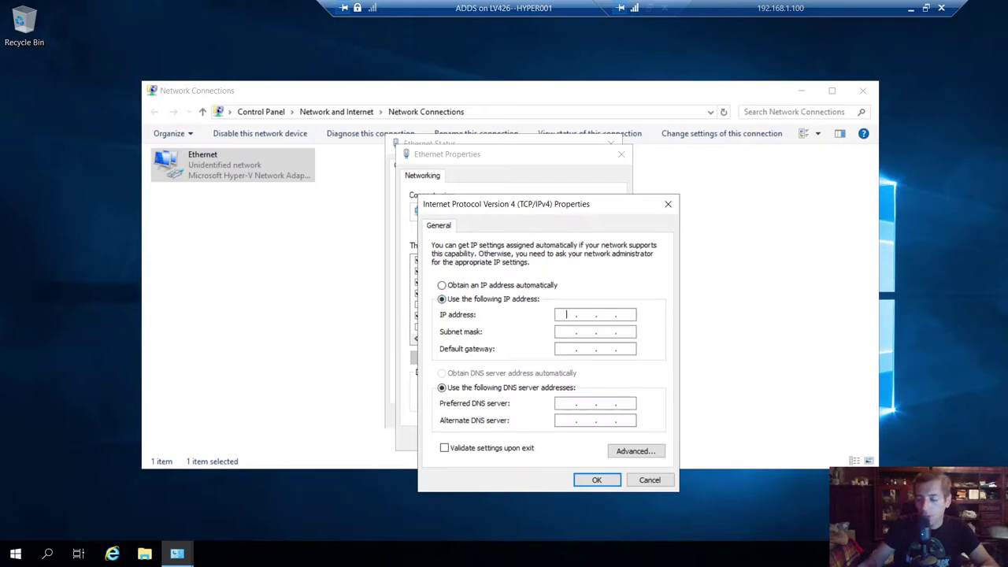
left_click_drag(619, 9, 512, 11)
- Minimize the ADDS session and create and open a desktop text file named LAB IP
left_click(528, 8)
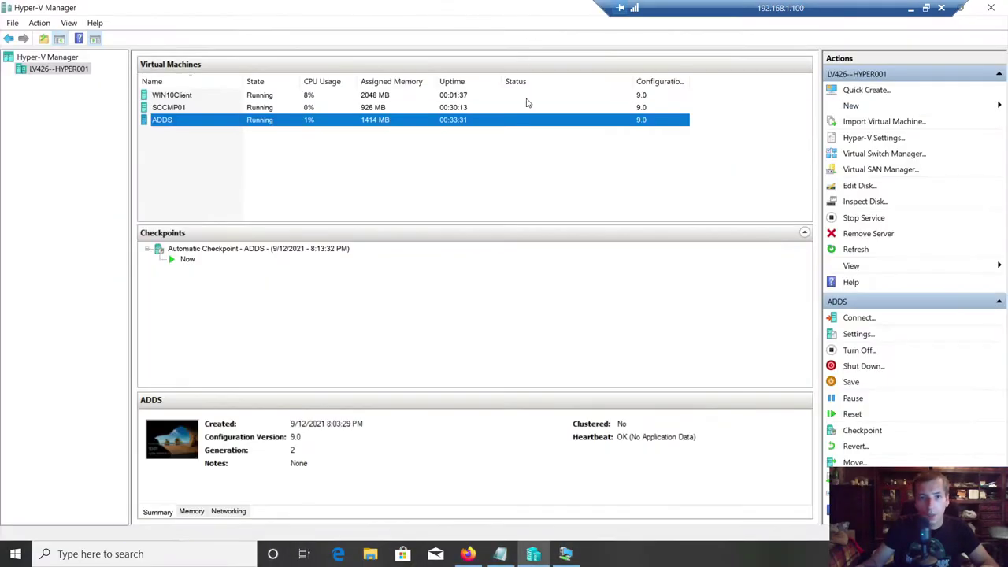
left_click_drag(429, 6, 505, 127)
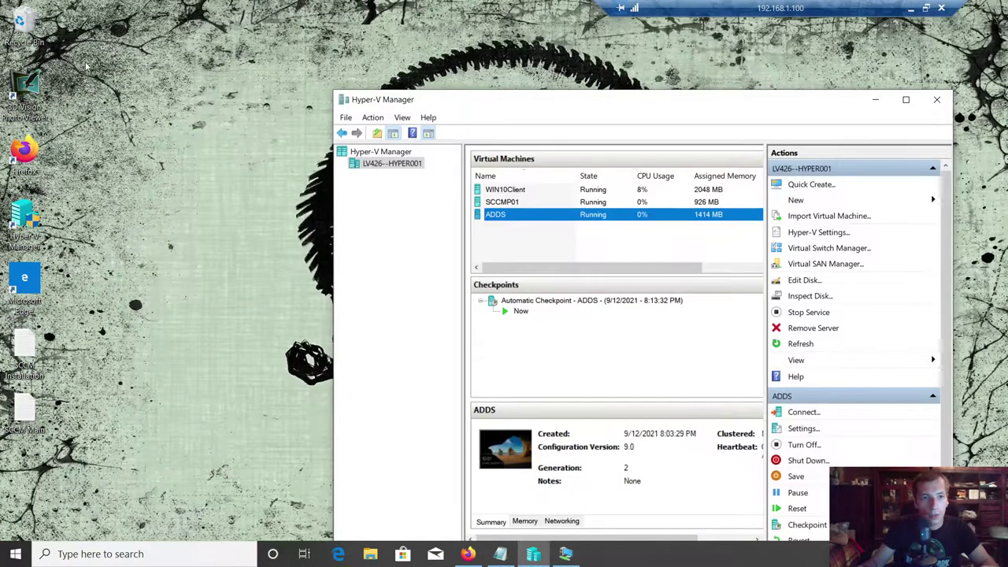
right_click(83, 52)
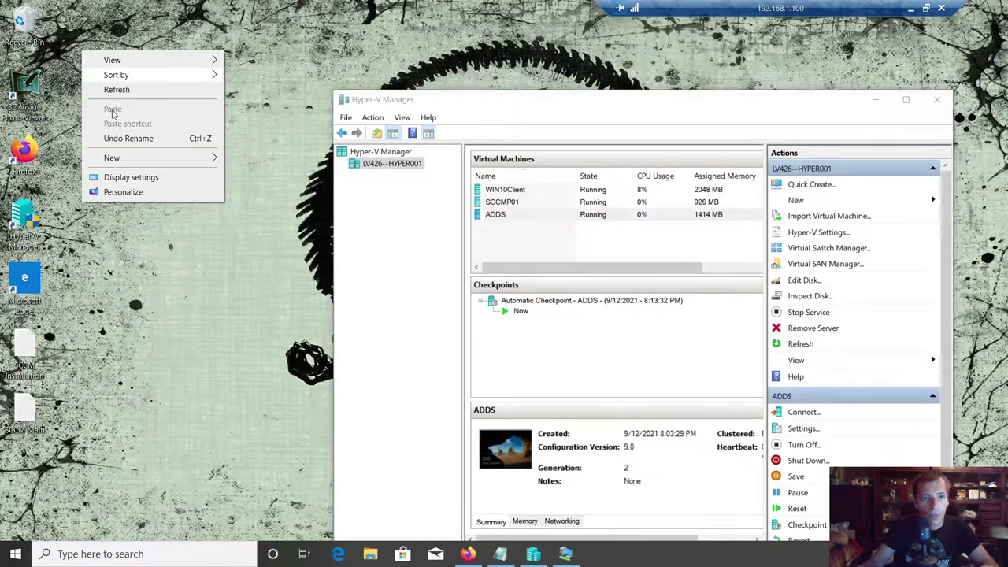
mouse_move(110, 158)
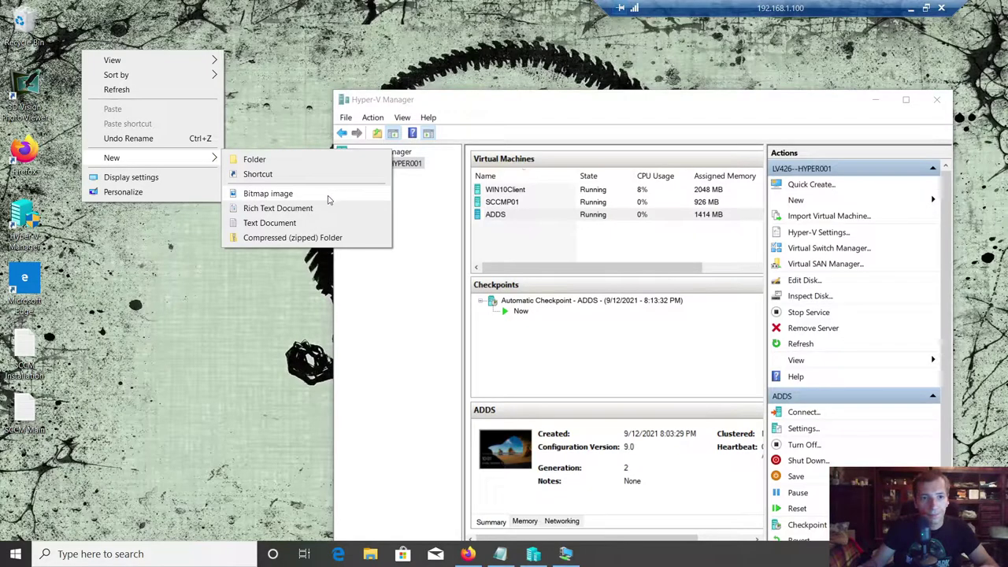
left_click(269, 222)
type("L")
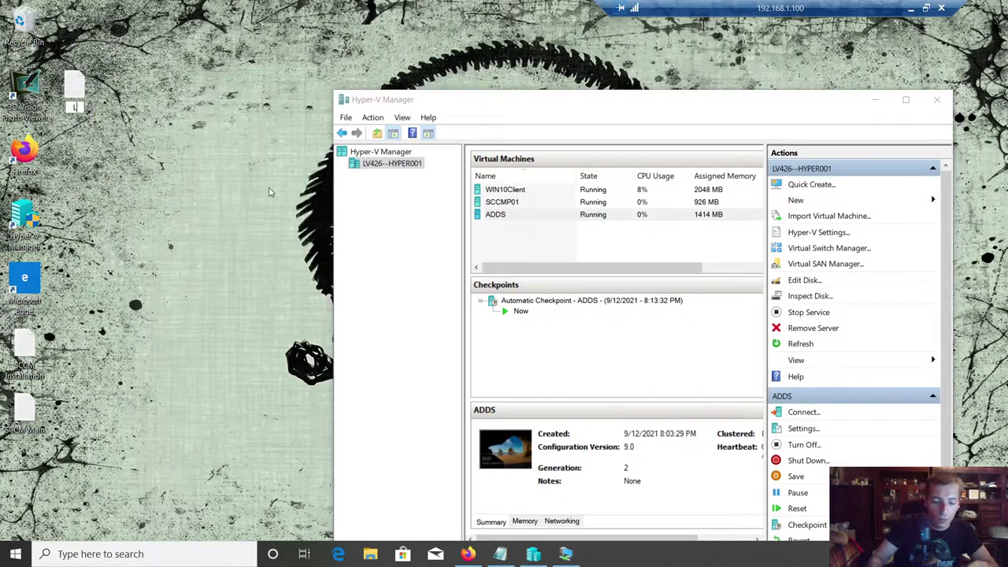
type("AB IP")
key("Return")
key("Return")
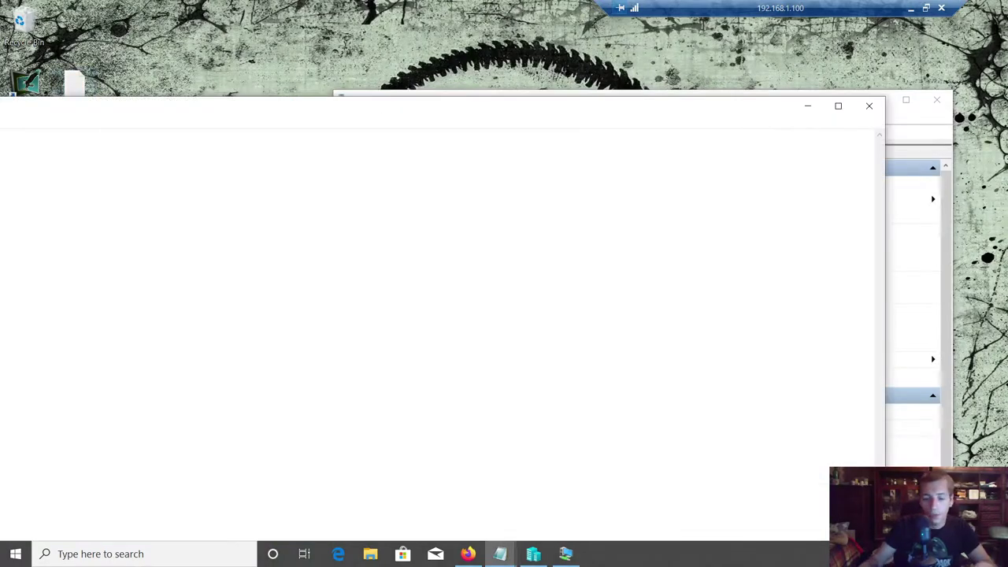
- Type the IP lines for ADDS, SCCMP01 10.0.1.6 and WinClient 10.0.1.7, then save
type("ADDS 10")
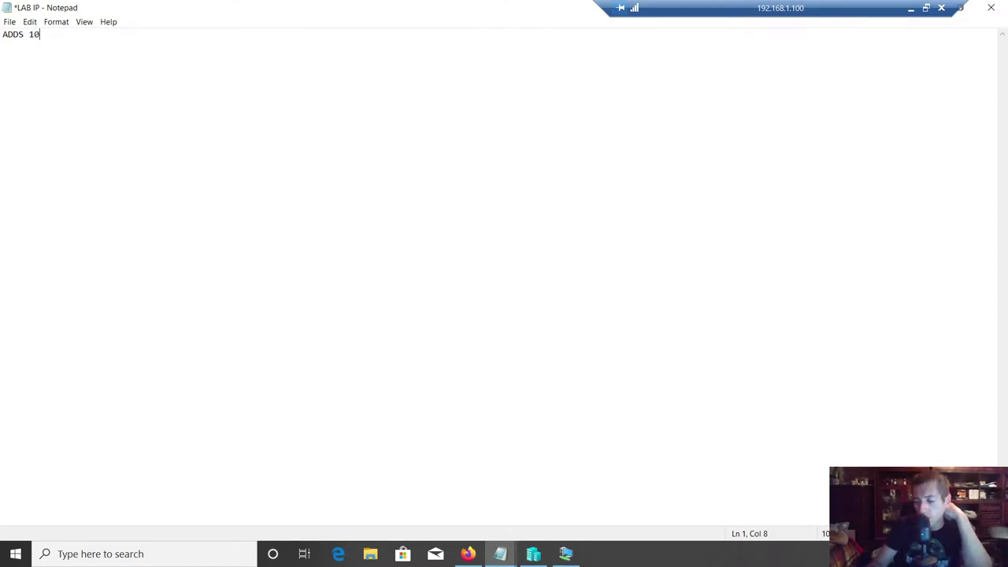
type(".10.")
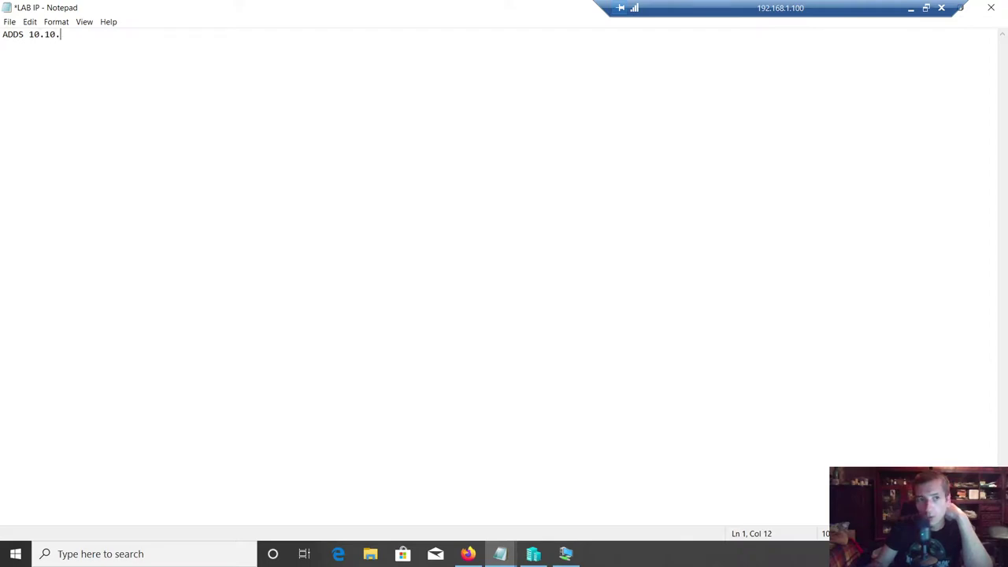
key("BackSpace")
type("0")
type(".41")
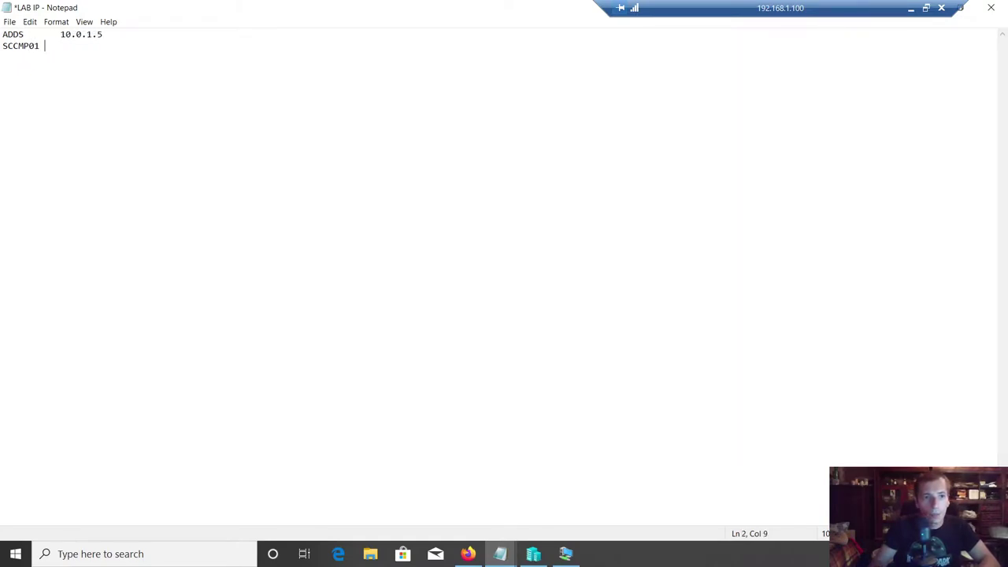
type("10.0.1.6")
key("Return")
type("WinClient")
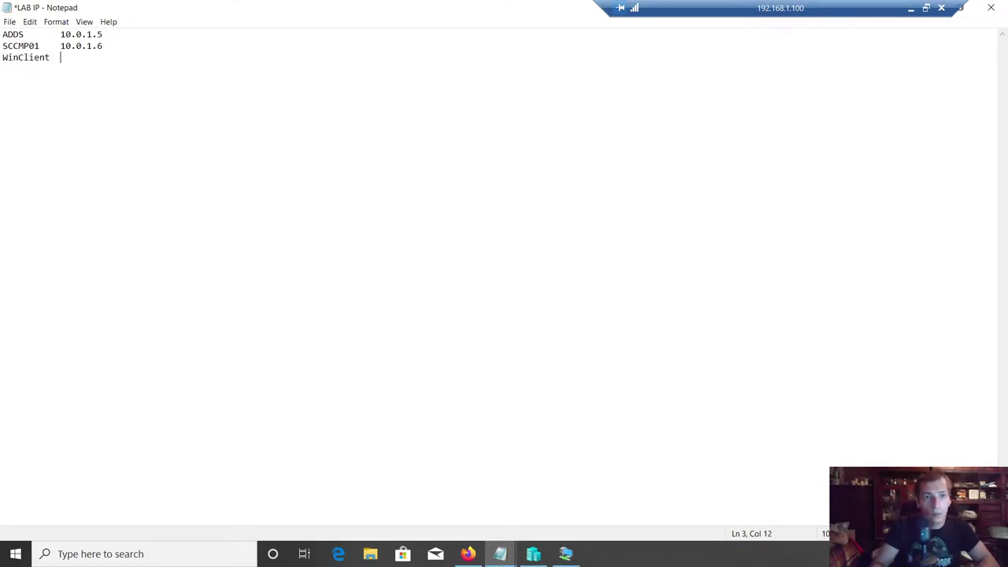
type("  10.0.1.7")
key("ctrl+s")
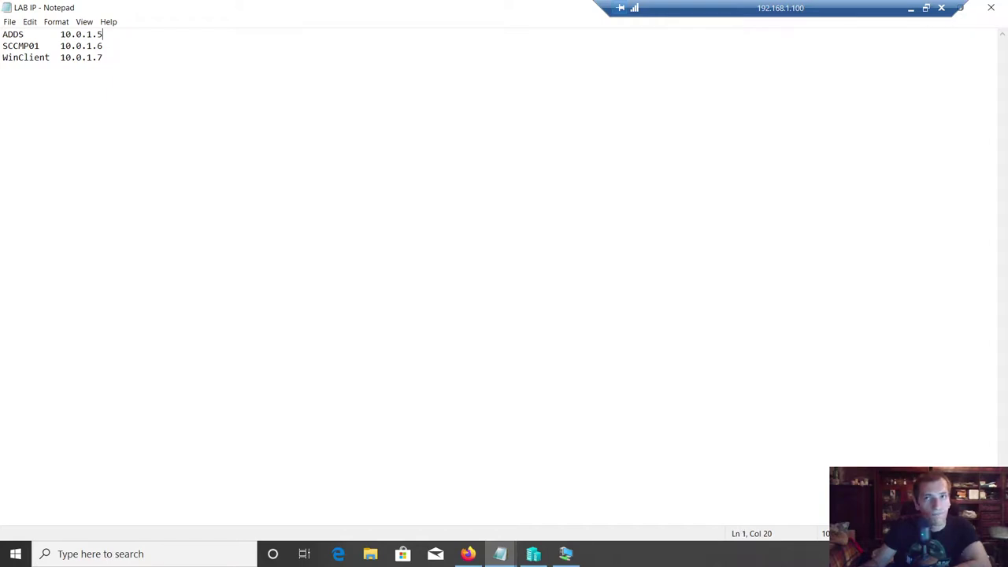
- Add and copy the \24 suffix on the ADDS line, resize Notepad, and save again
type("\\24")
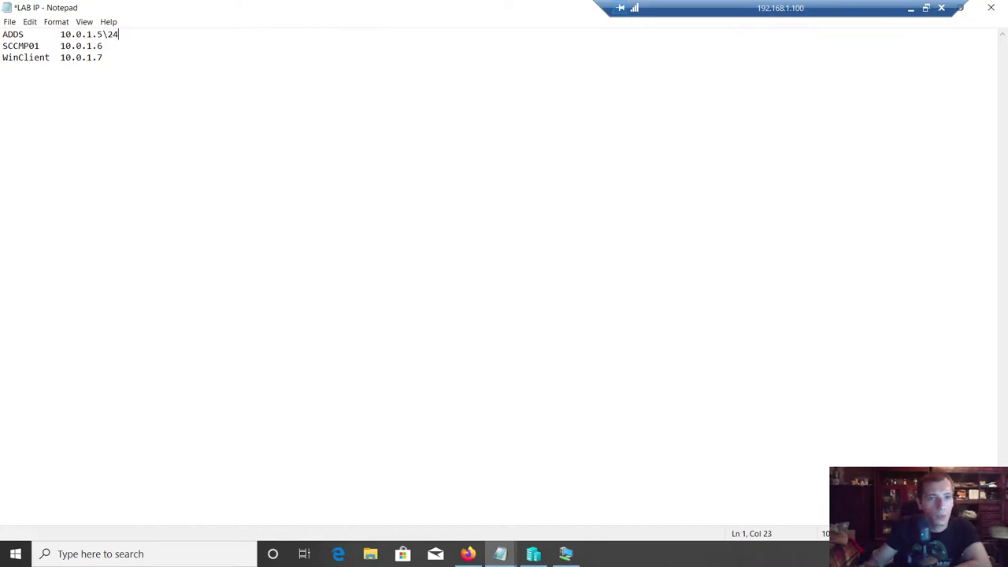
key("Right")
key("shift+Left")
key("shift+Left")
key("shift+Left")
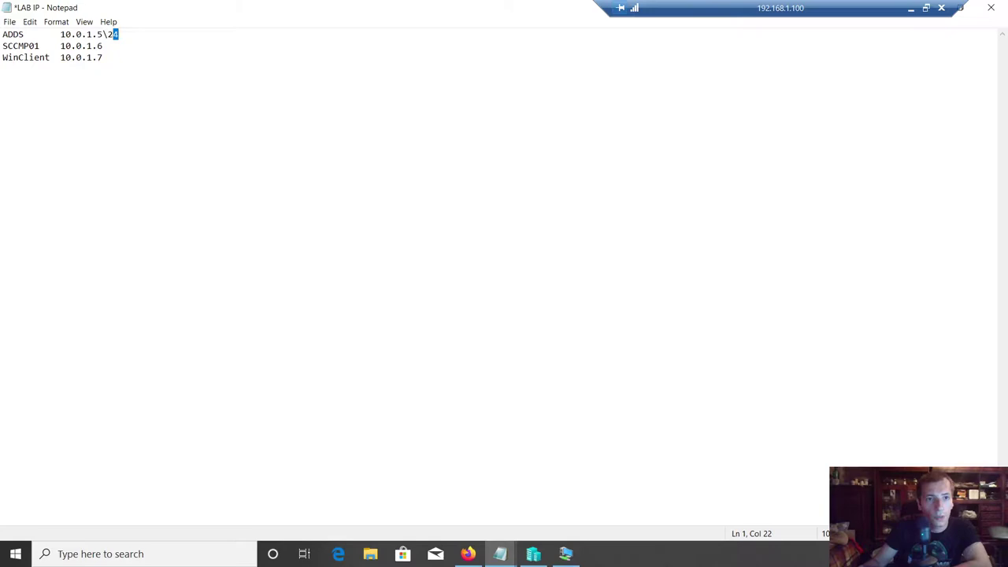
right_click(111, 37)
left_click(138, 72)
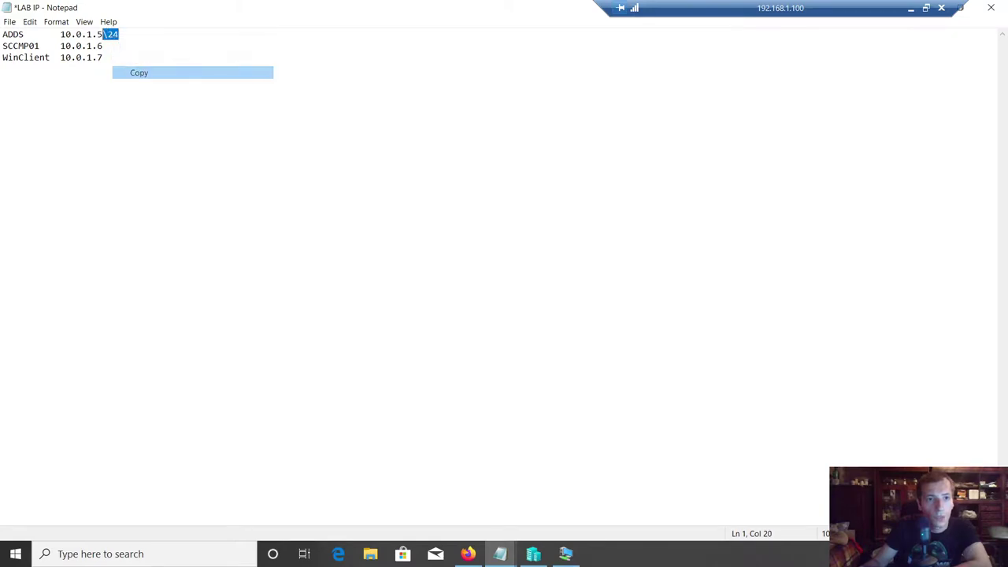
key("Right")
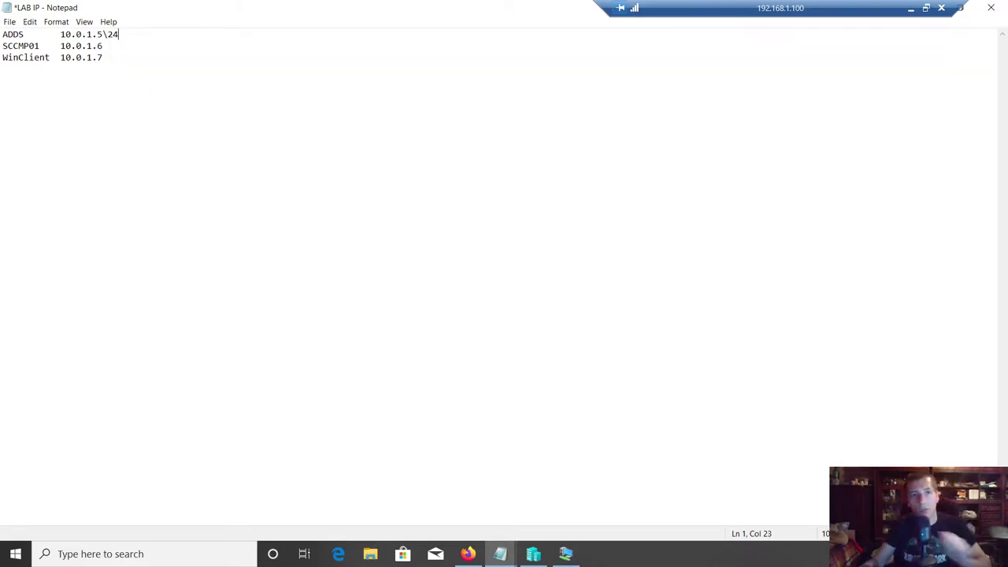
key("Left")
key("Left")
key("Left")
key("shift+Left")
key("shift+Left")
key("shift+Left")
key("shift+Left")
key("shift+Left")
key("shift+Left")
key("shift+Left")
key("shift+Left")
key("shift+Left")
key("Left")
key("Home")
key("shift+End")
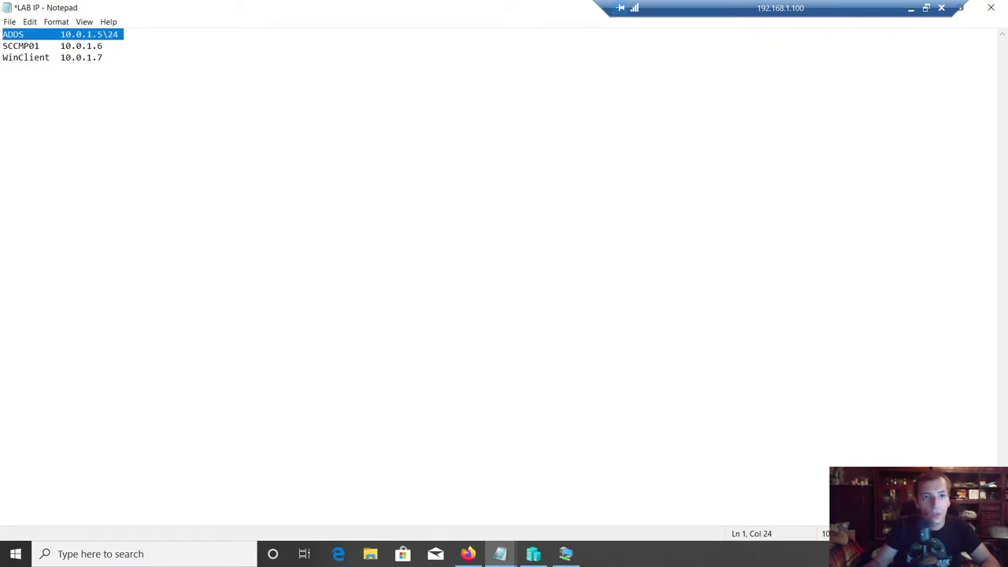
key("Left")
key("Right")
key("Right")
key("Right")
key("Right")
key("Right")
key("Right")
key("Right")
key("Right")
key("Right")
key("Right")
left_click_drag(289, 6, 381, 85)
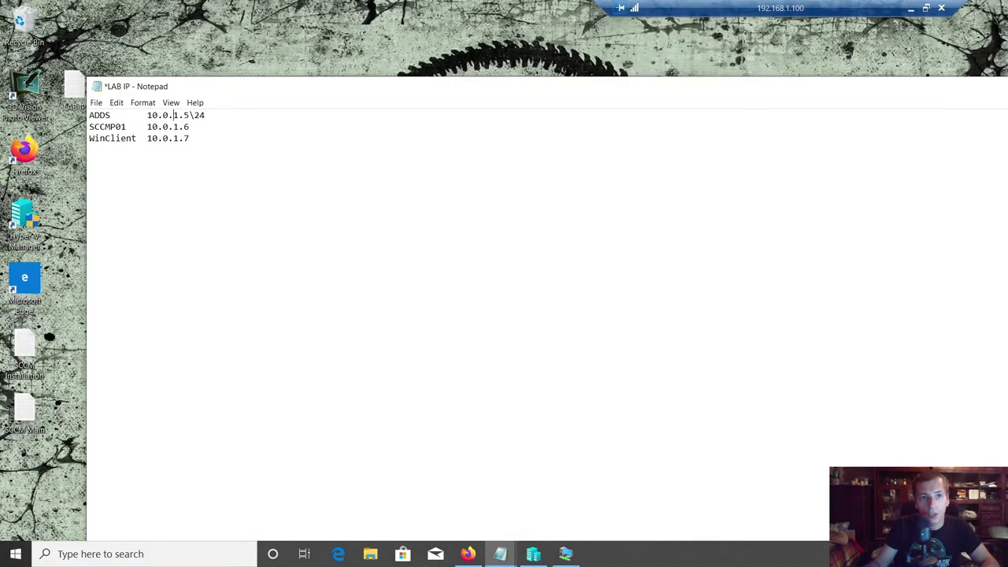
key("ctrl+s")
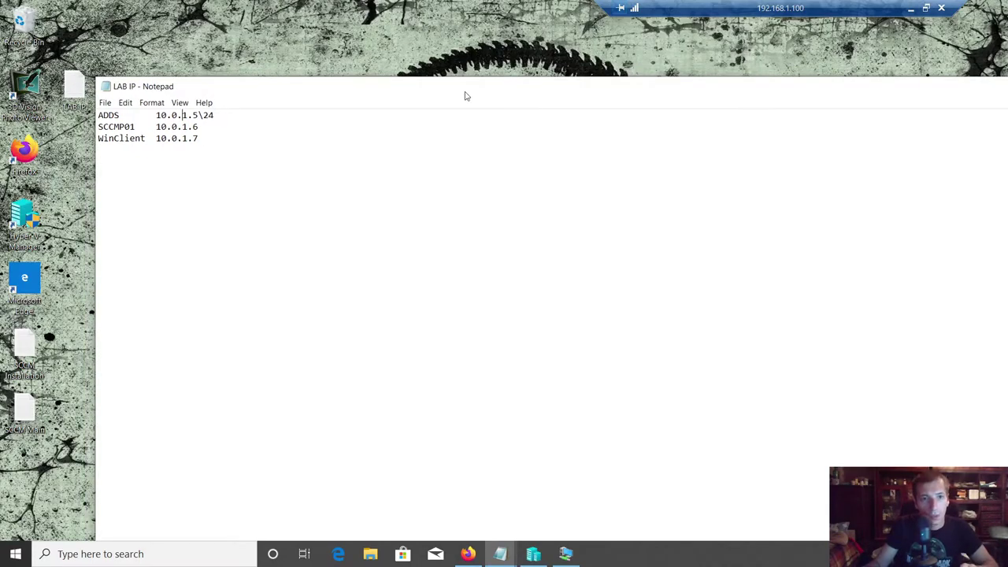
left_click_drag(465, 96, 383, 31)
- Give ADDS's Ethernet IP 10.0.1.5, mask 255.255.255.0, DNS 10.0.1.5, and close the adapter dialogs
left_click(561, 554)
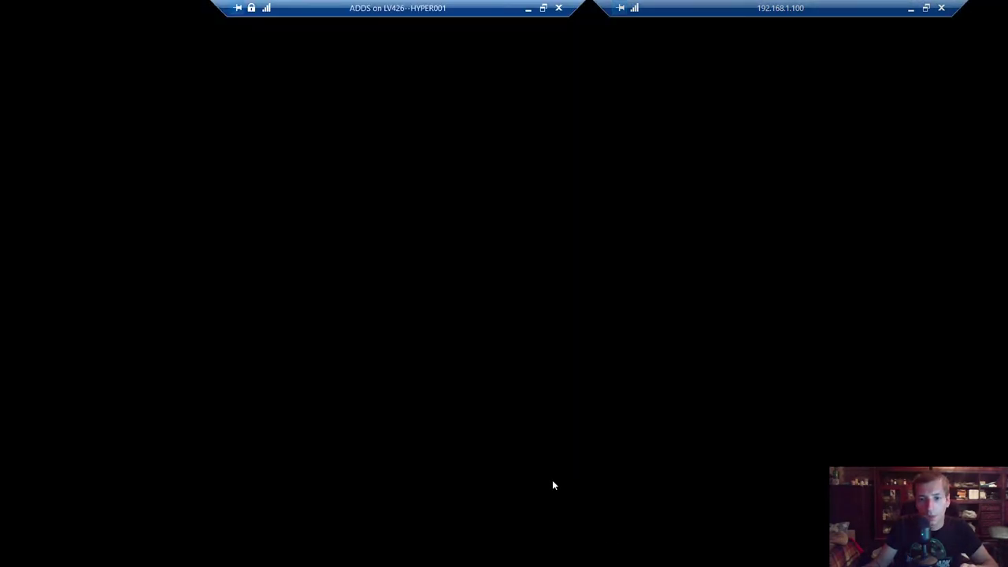
type("0.")
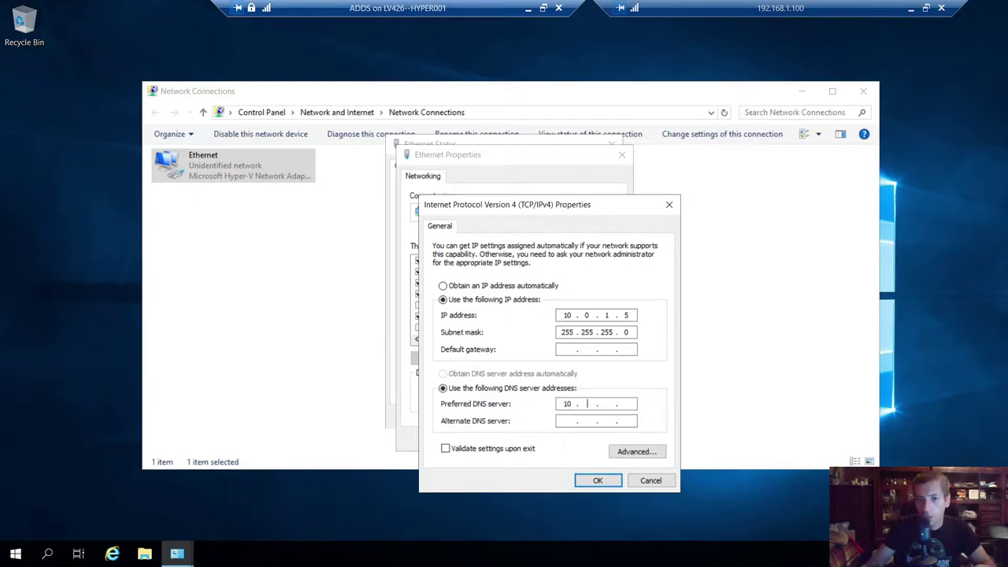
left_click(596, 481)
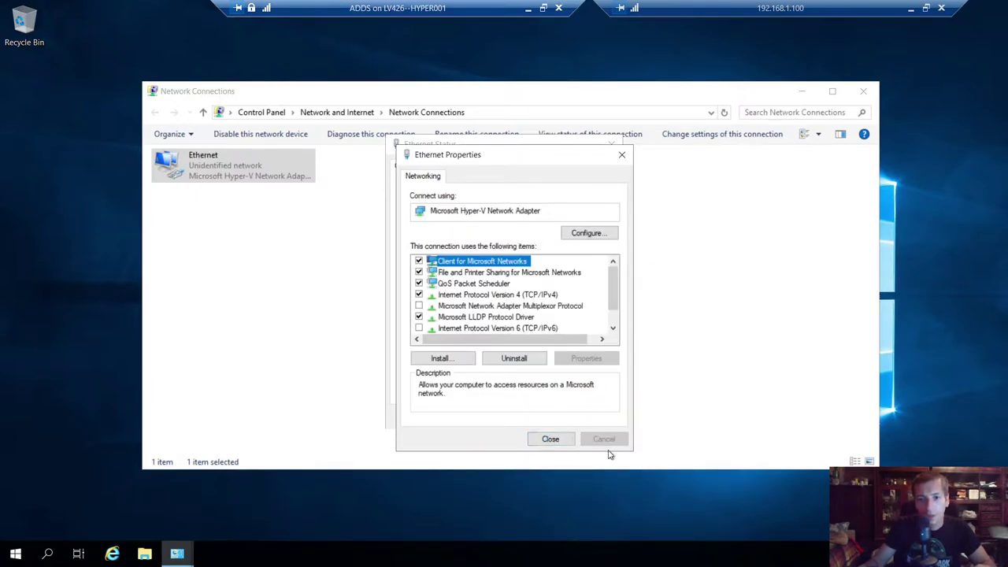
key("Return")
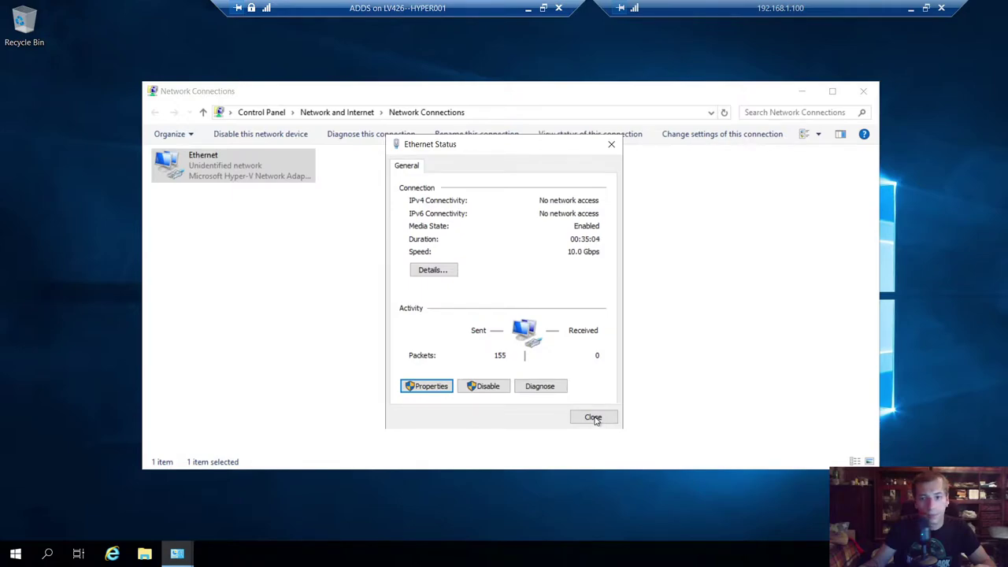
left_click(594, 417)
left_click(475, 428)
- Launch Control Panel by running control from the Run box
key("super+r")
type("control")
key("Return")
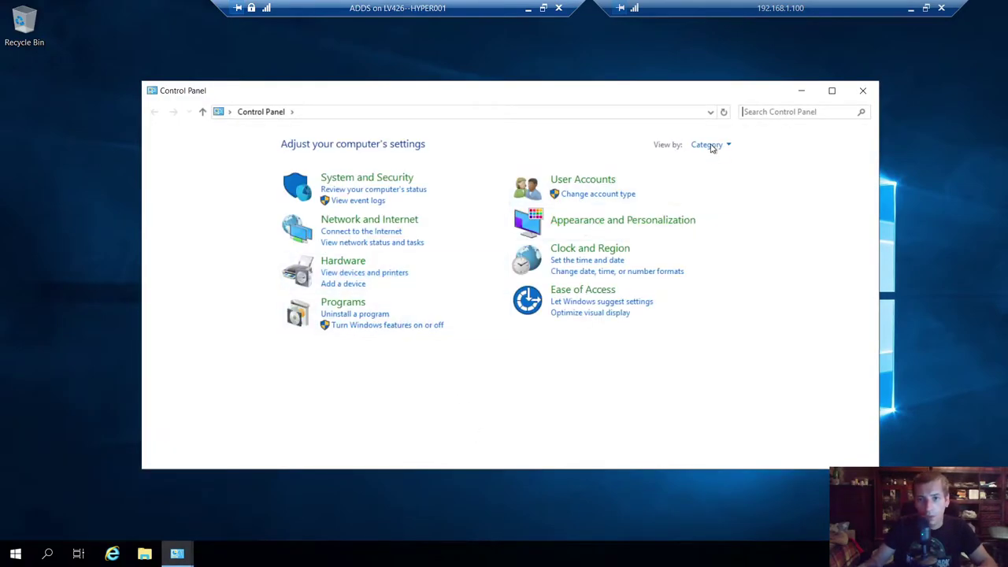
- Show Control Panel as small icons and set the time zone to (UTC+04:00) Baku
left_click(709, 145)
left_click(715, 197)
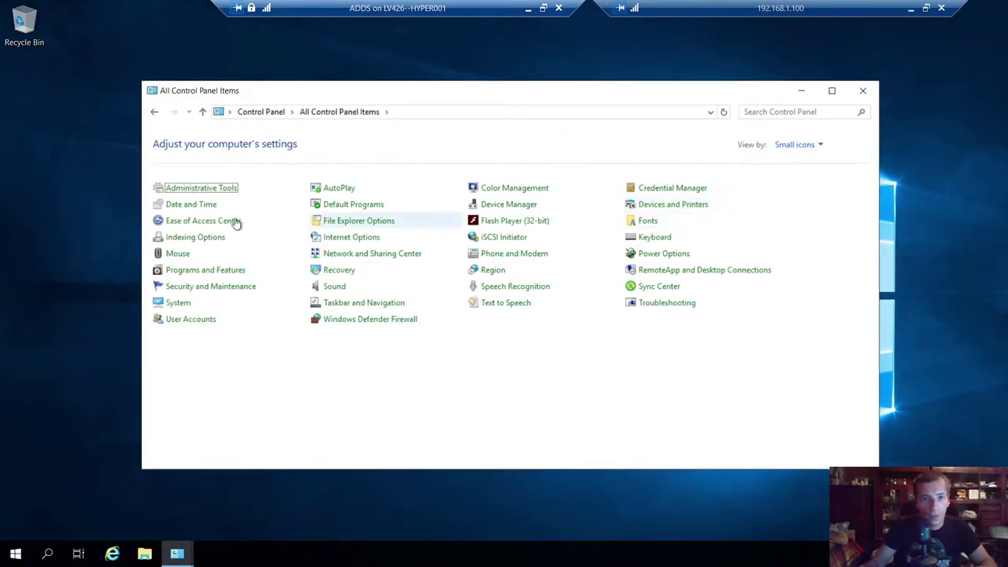
left_click(202, 205)
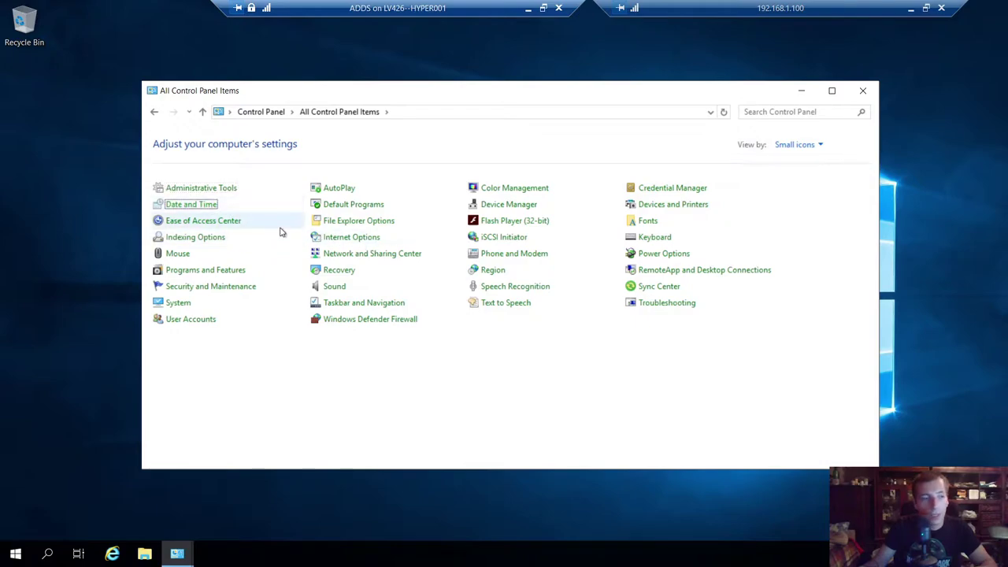
left_click(276, 227)
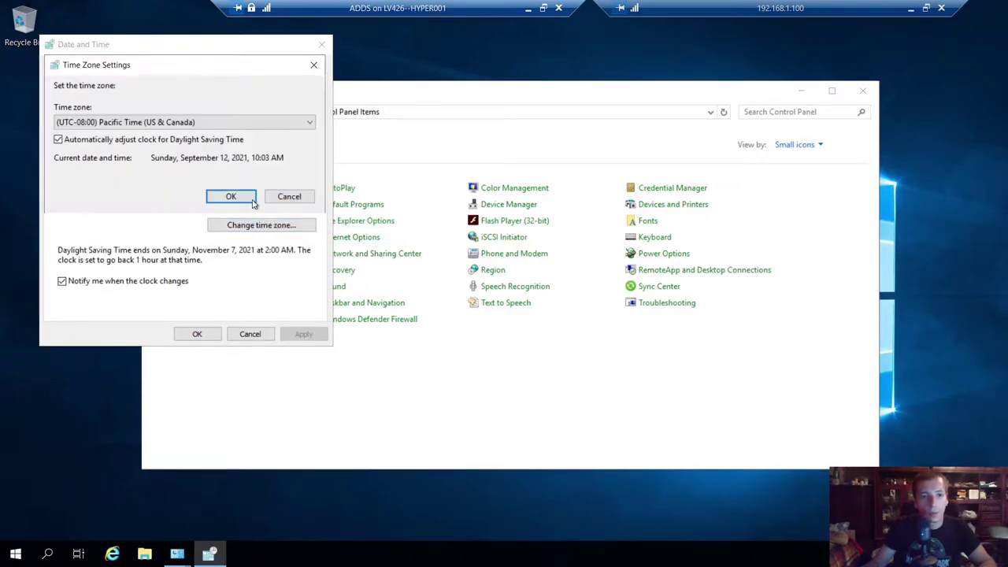
left_click(236, 125)
scroll(225, 211, "down", 8)
scroll(224, 211, "down", 3)
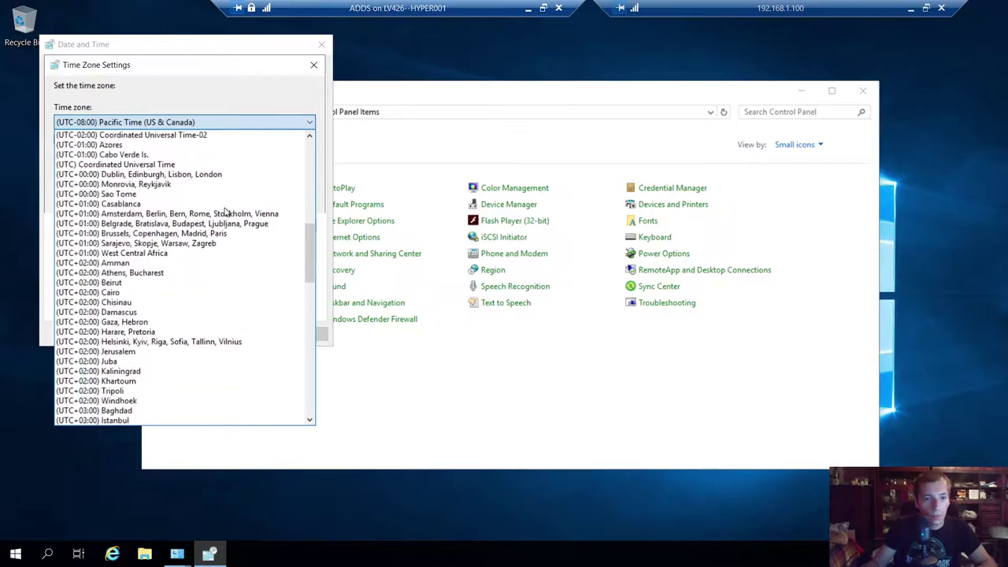
scroll(176, 333, "down", 2)
scroll(183, 336, "down", 2)
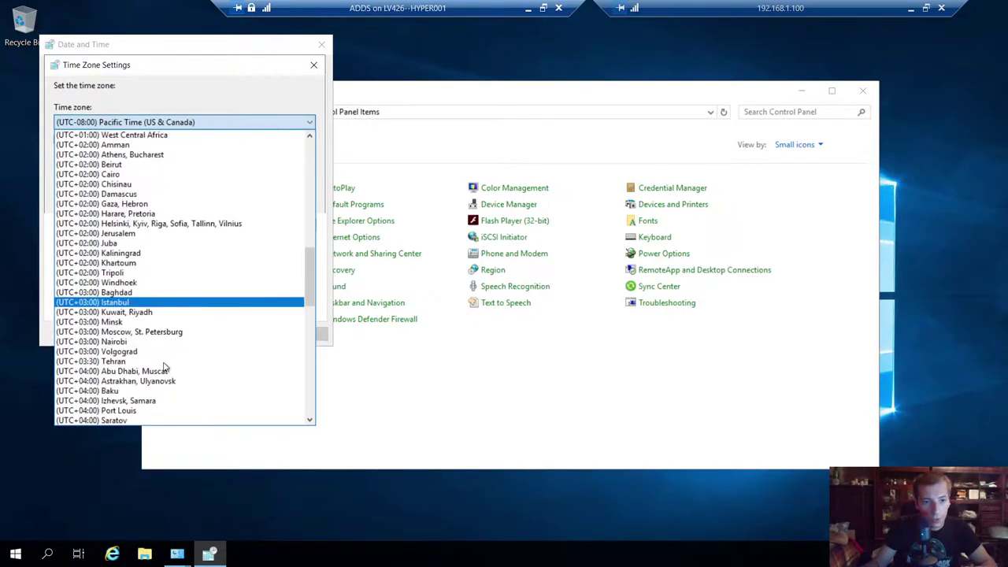
left_click(118, 390)
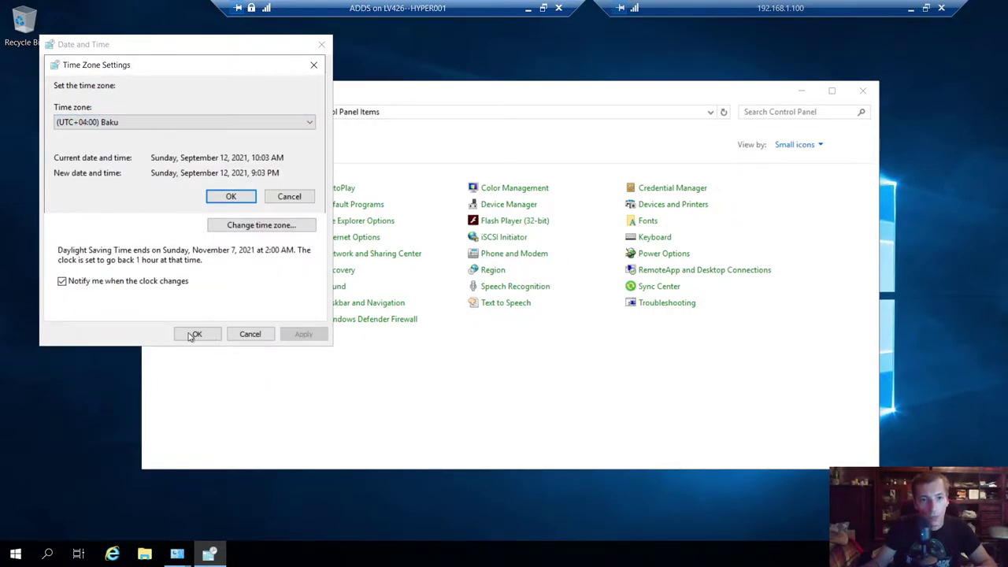
left_click(227, 198)
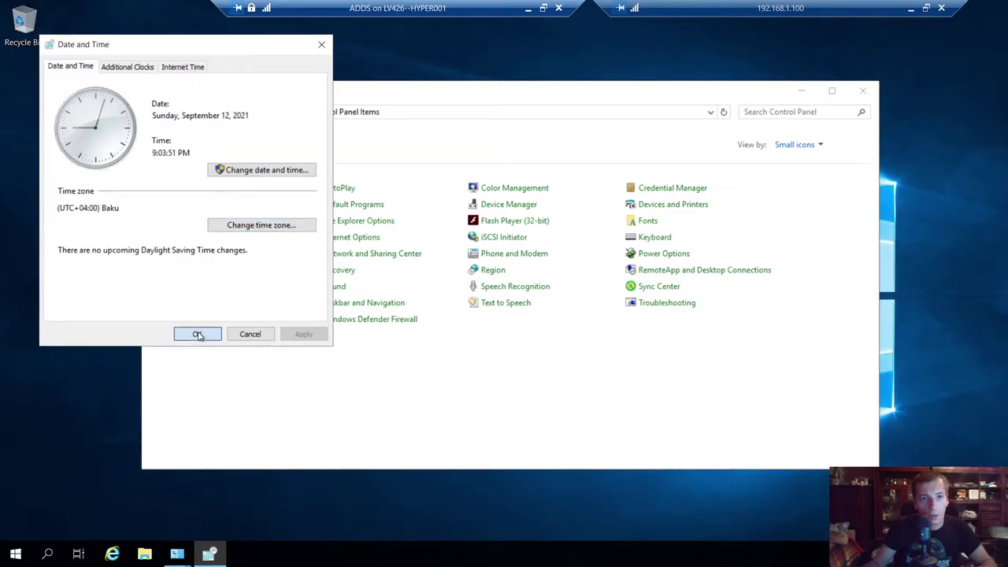
- Close Date and Time, Control Panel, and the Network Connections window
left_click(197, 335)
left_click(864, 90)
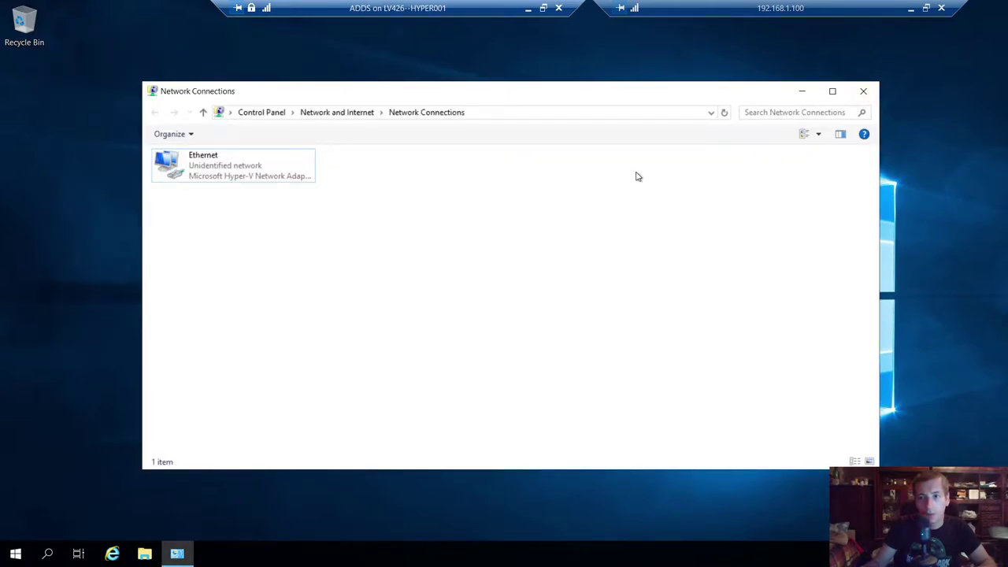
left_click(863, 91)
- Refresh the desktop and relaunch Control Panel with the control command
right_click(448, 100)
left_click(473, 139)
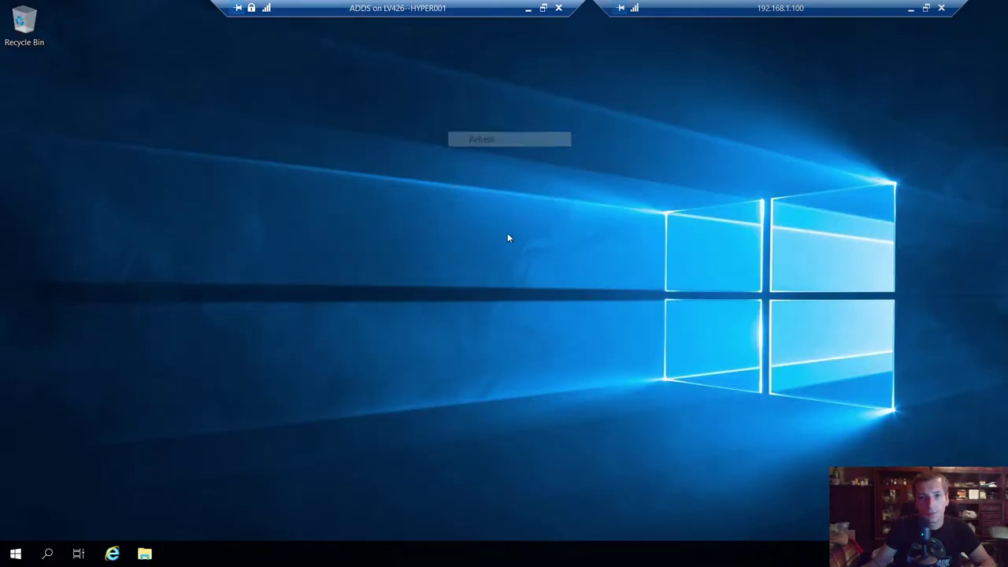
key("super+r")
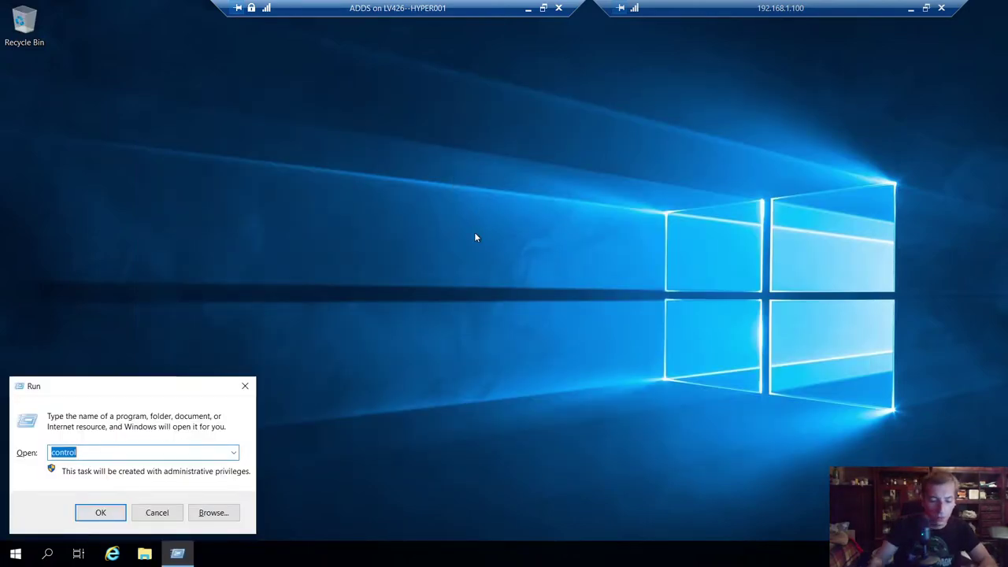
type("control")
key("Return")
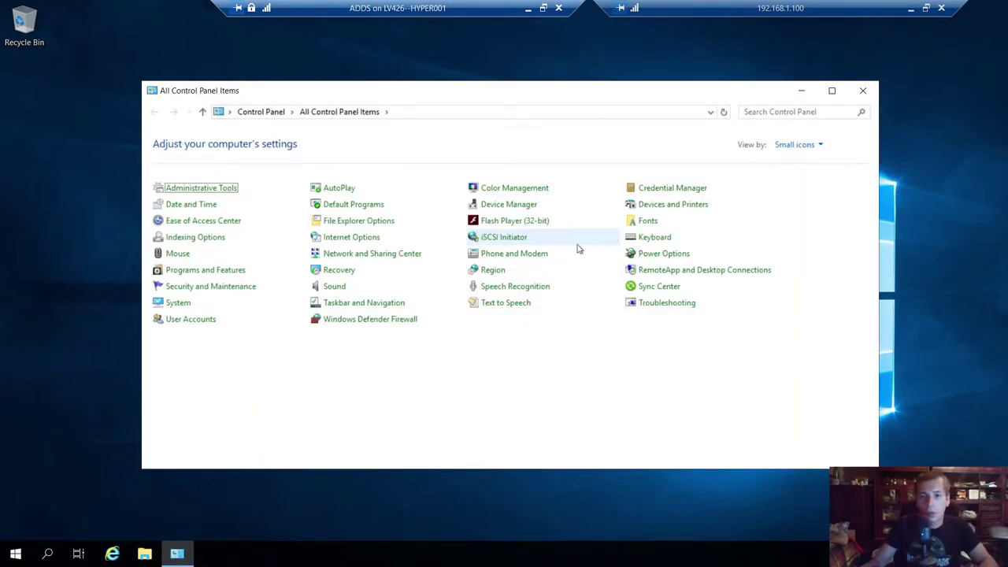
left_click_drag(593, 96, 592, 120)
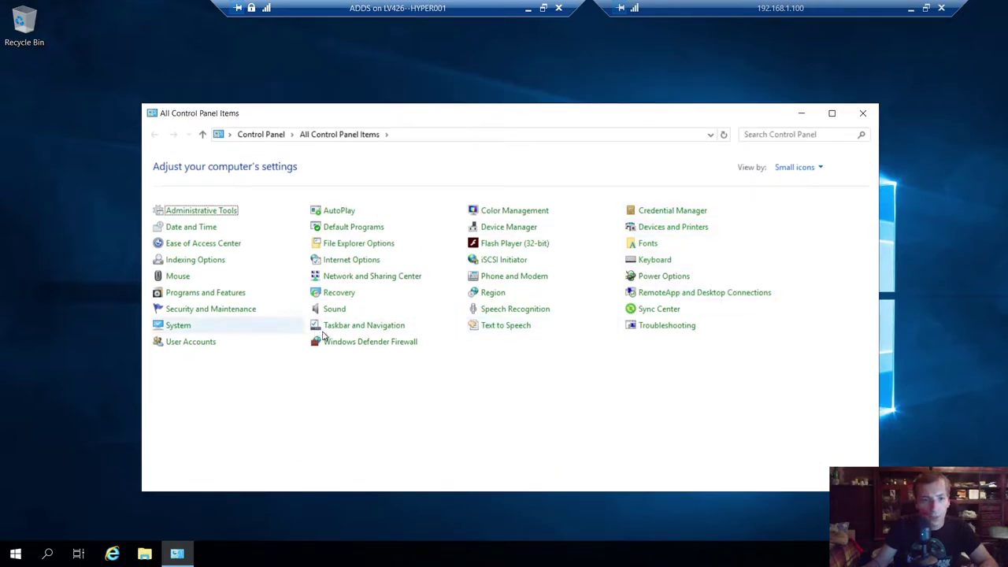
- Turn Windows Defender Firewall off for private and public networks and close its window
left_click(345, 342)
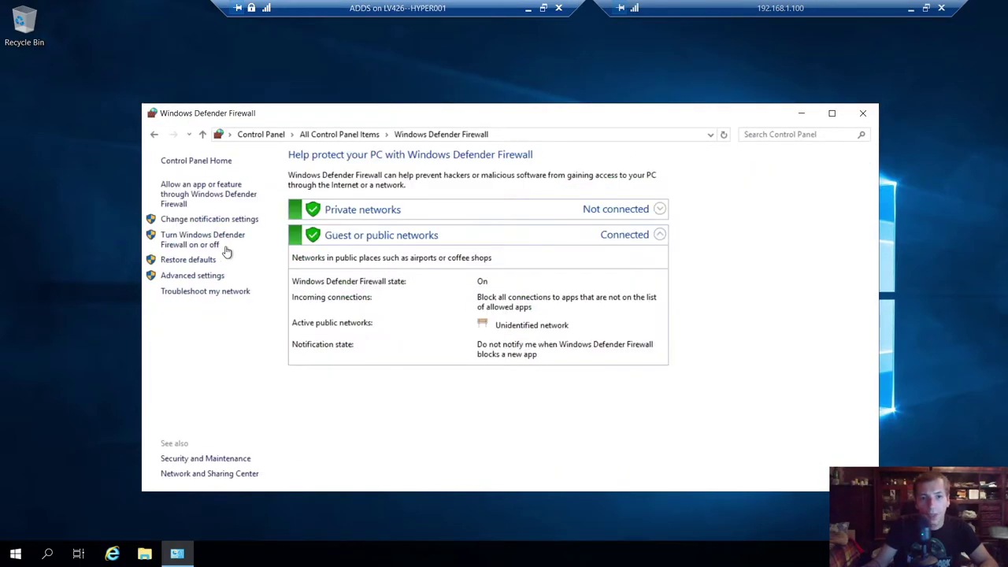
left_click(201, 243)
left_click(360, 256)
left_click(360, 335)
left_click(619, 476)
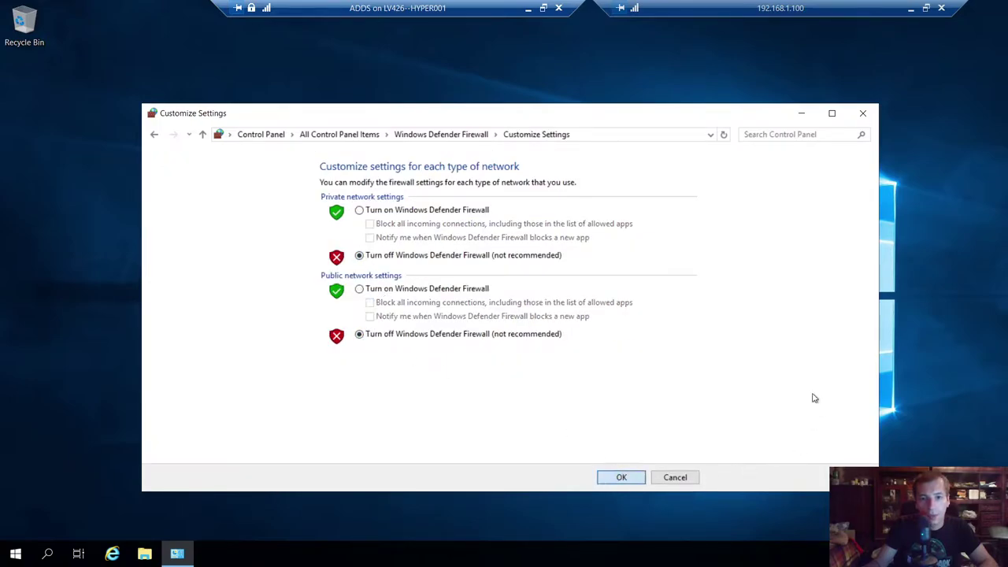
left_click(863, 113)
- Refresh the server desktop and open the Start menu
right_click(460, 236)
left_click(484, 275)
left_click(15, 554)
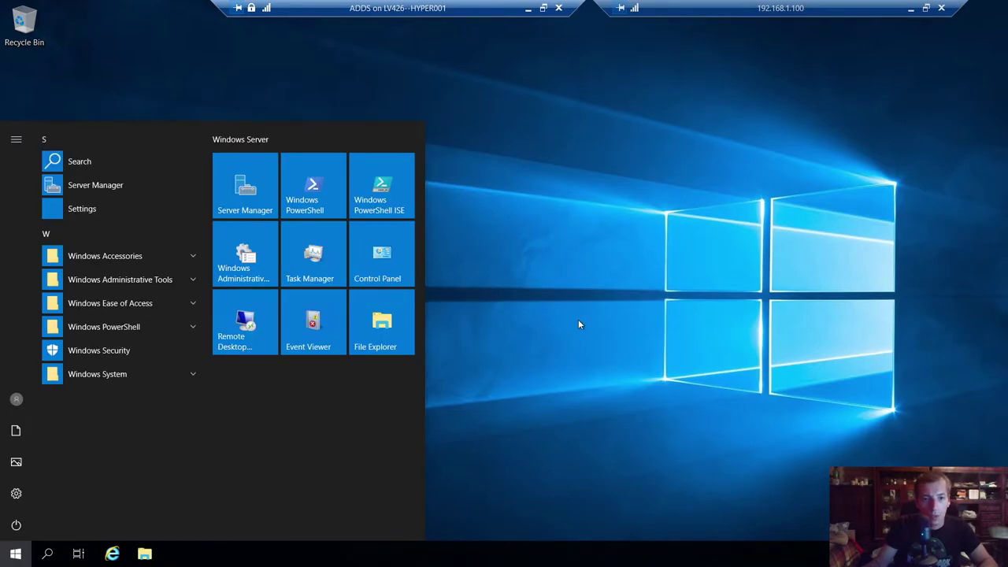
- Open Server Manager, step Add Roles and Features to destination server, then cancel and minimize
left_click(266, 186)
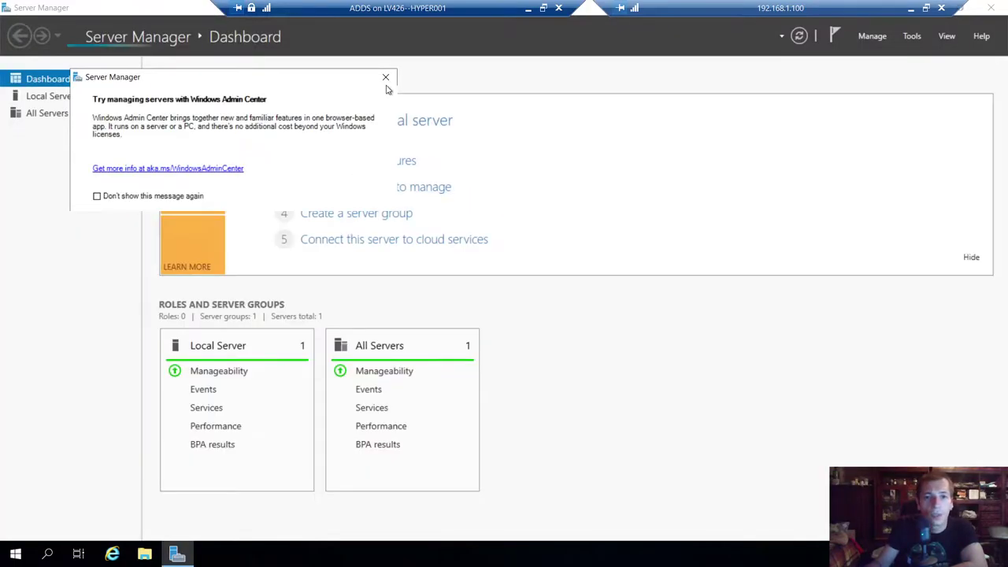
left_click(852, 150)
left_click(875, 37)
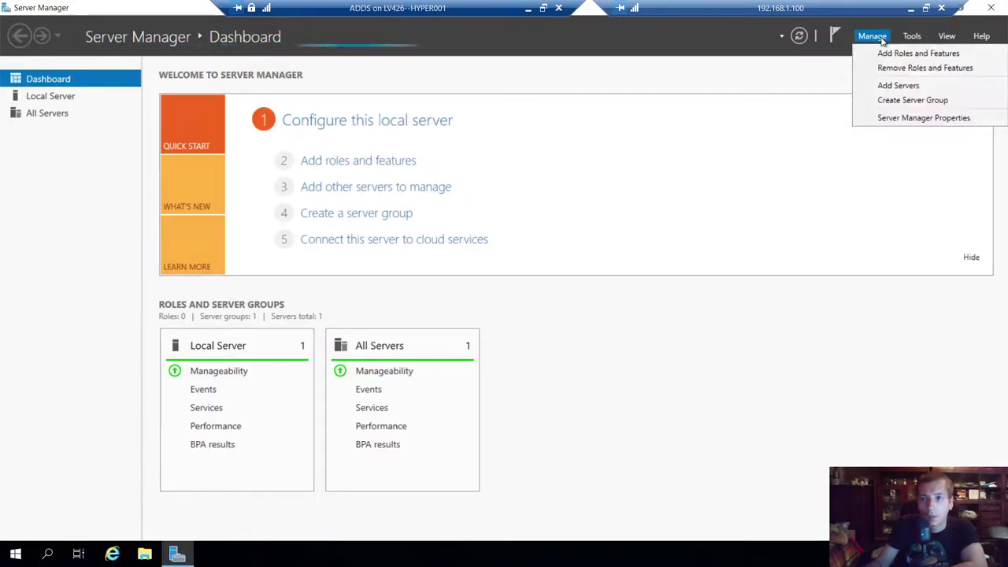
left_click(887, 53)
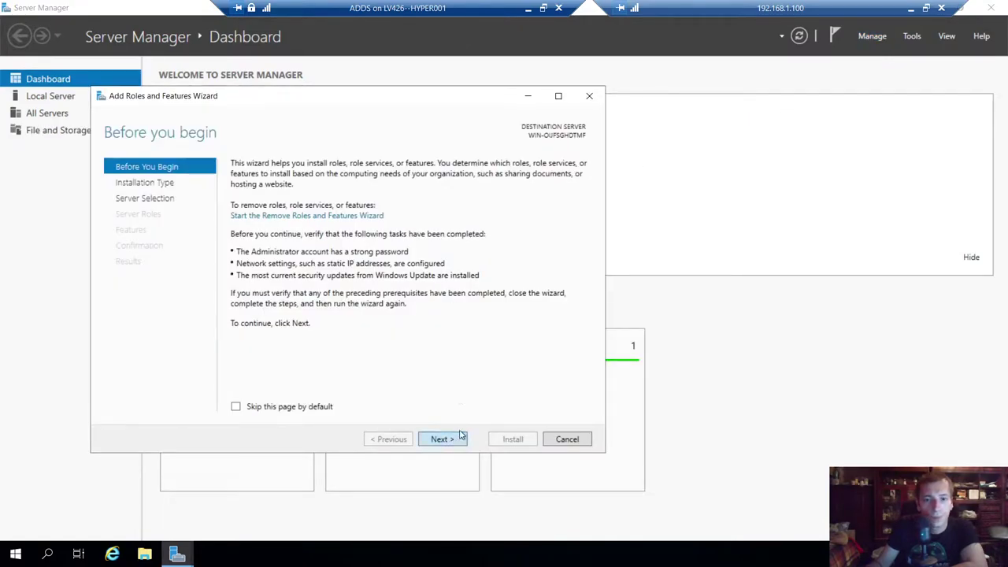
left_click(441, 439)
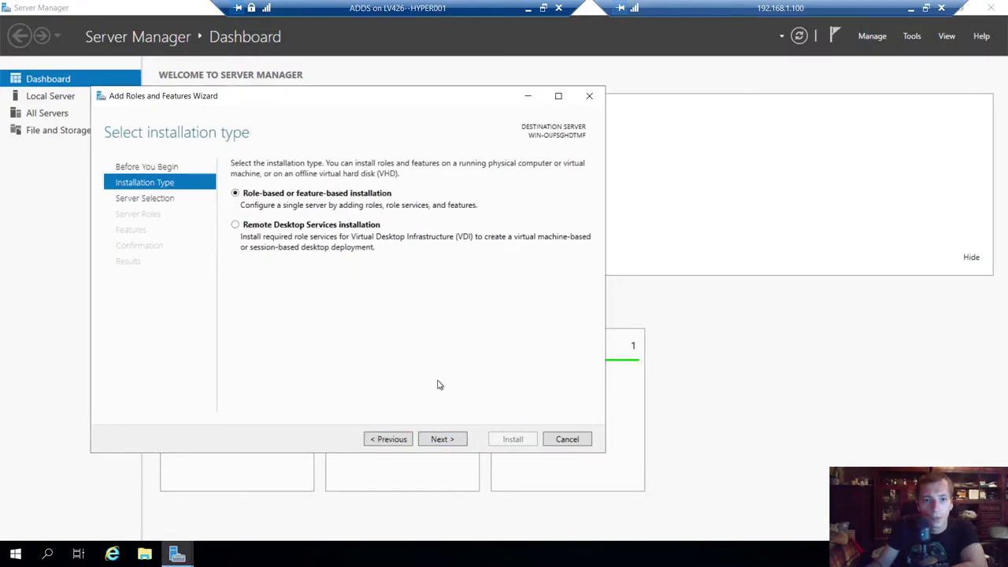
left_click(439, 440)
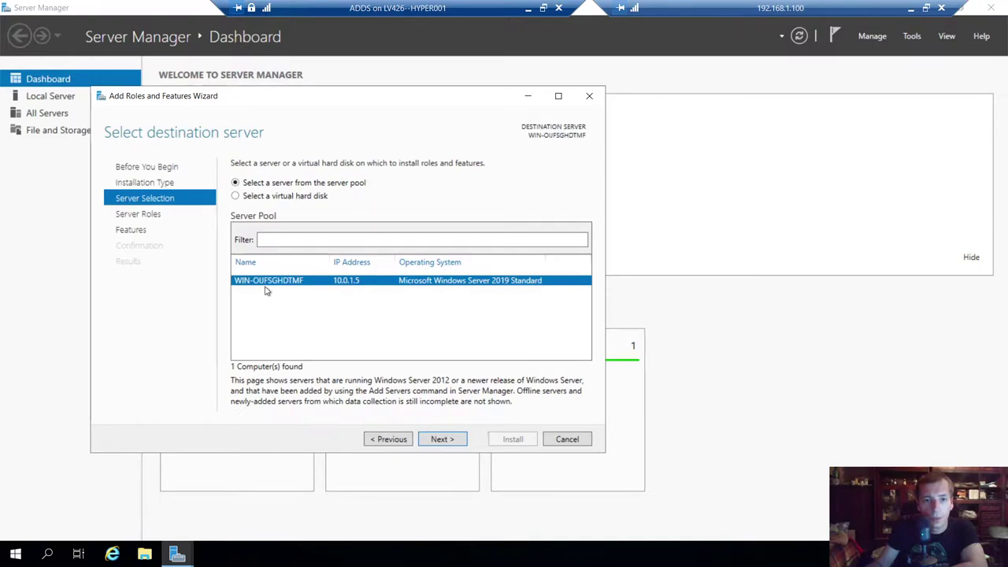
left_click(589, 96)
key("super+Down")
key("super+Down")
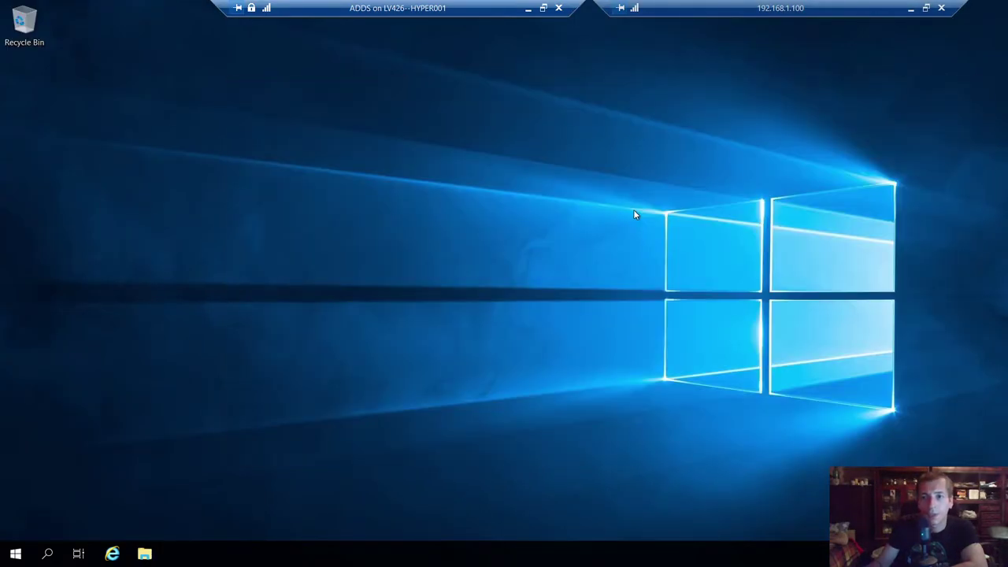
- Open an administrator Command Prompt, run hostname, and copy the printed host name
key("super+r")
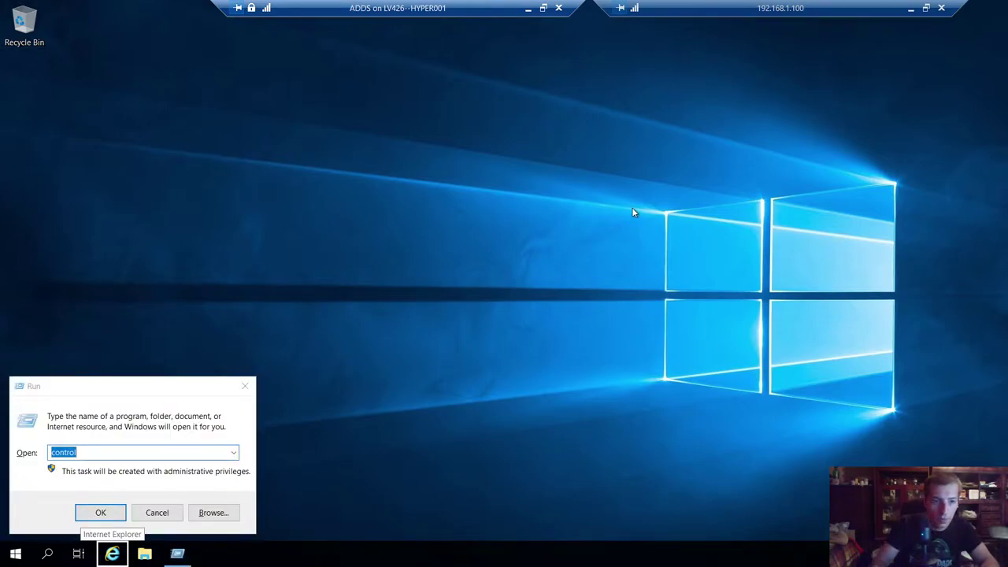
left_click(161, 442)
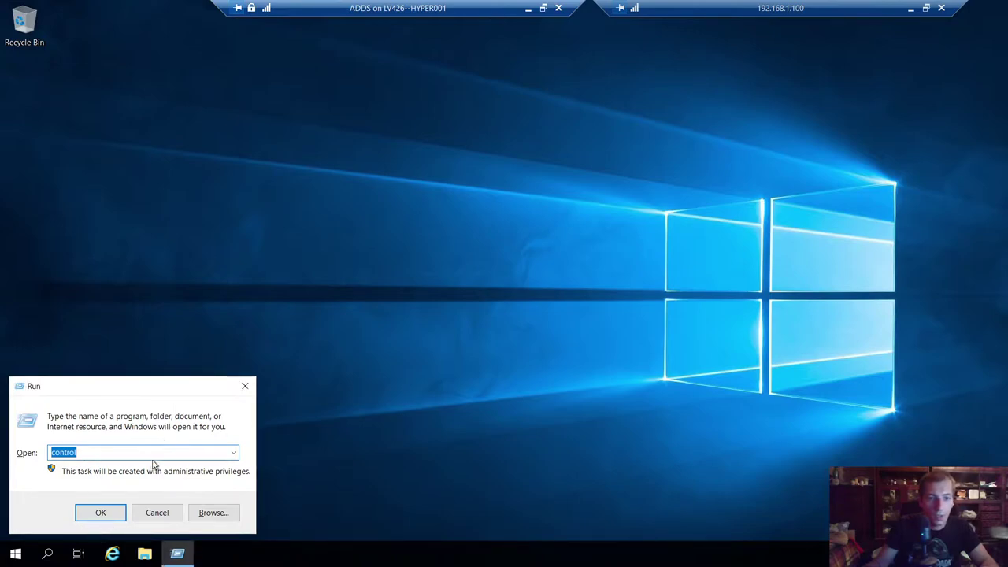
type("sys")
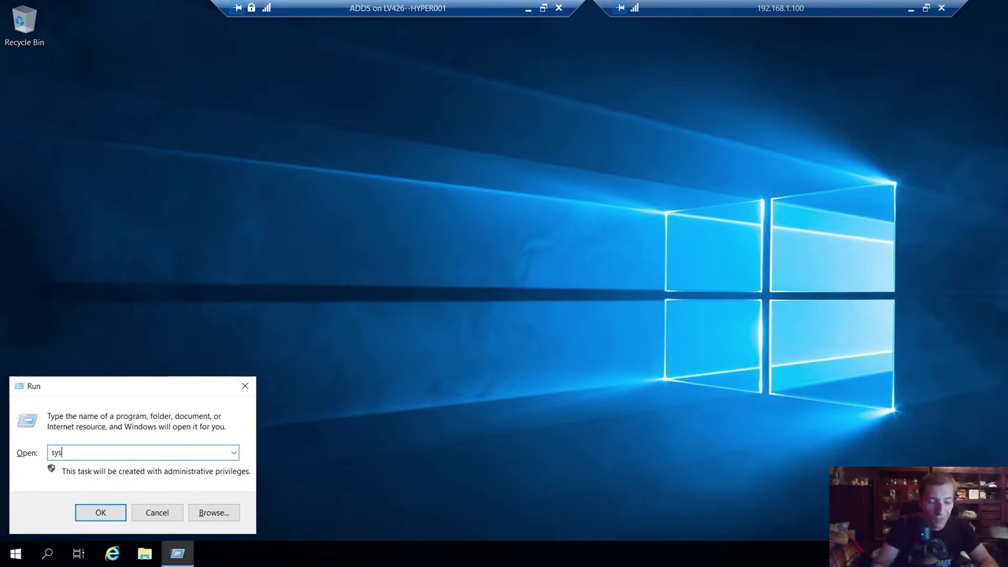
key("BackSpace")
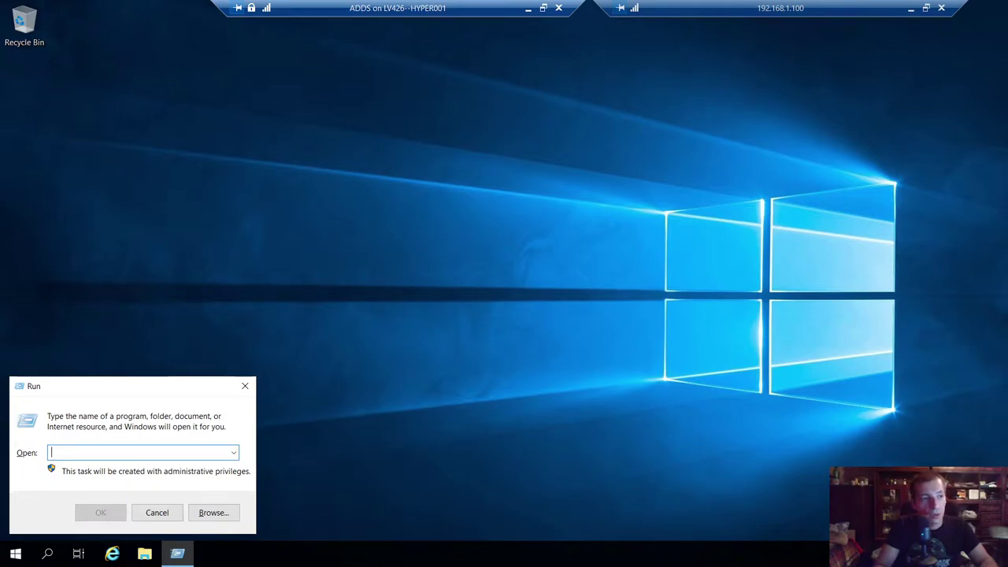
type("cmd")
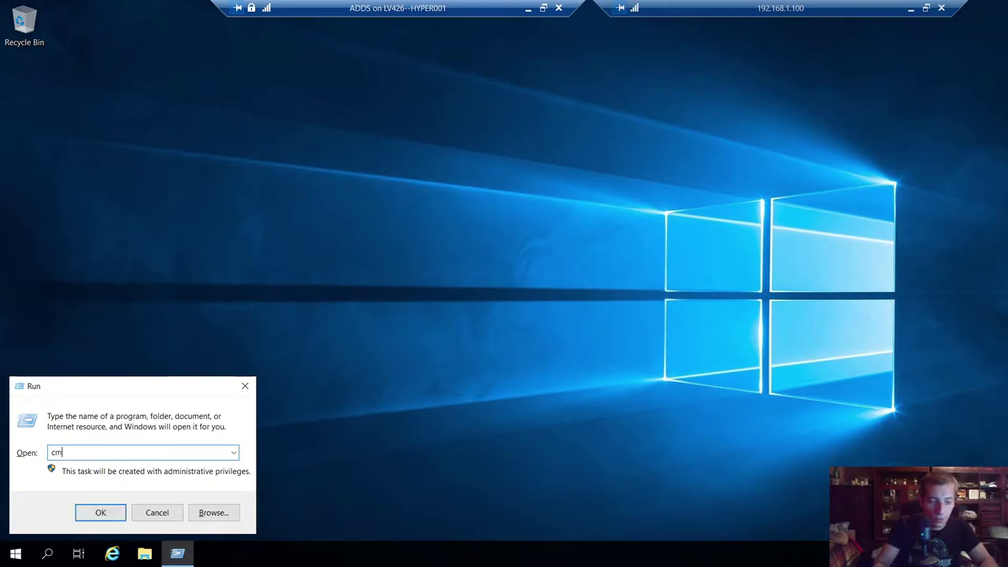
key("Return")
type("host")
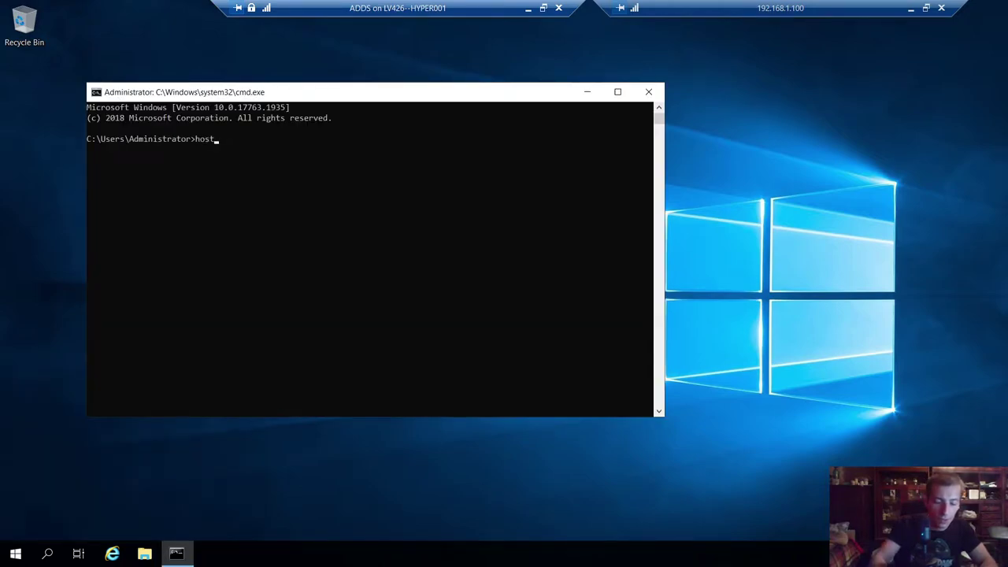
type("name")
key("Return")
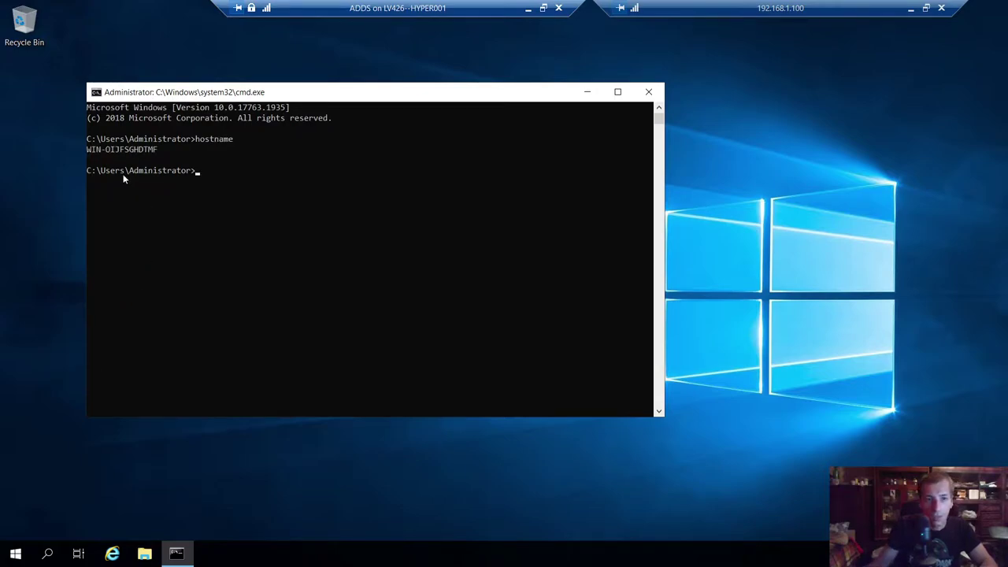
left_click_drag(87, 149, 167, 150)
key("ctrl+c")
- Run sysdm.cpl to bring up System Properties, retrying after a mistyped command
type("sys")
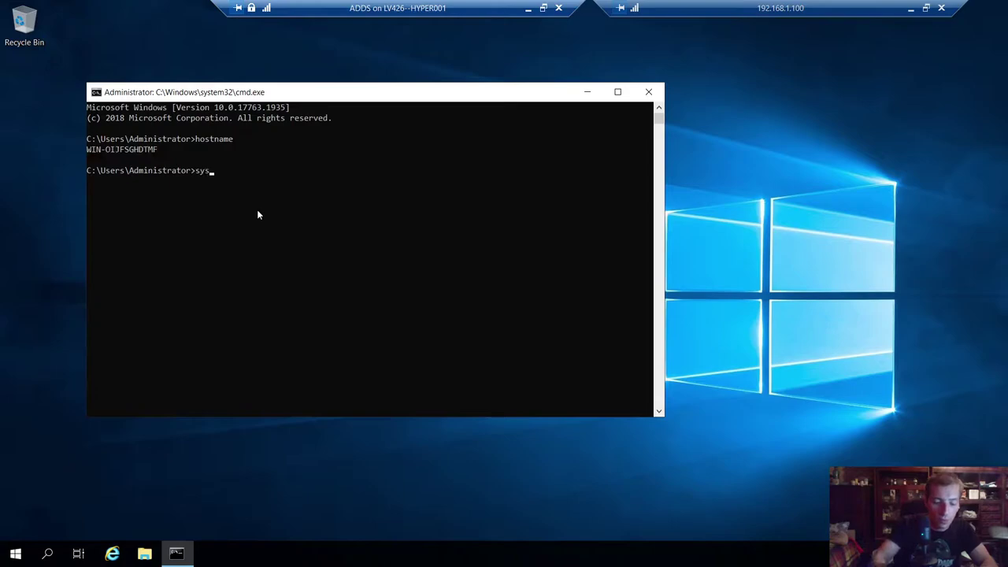
type("tm.cpl")
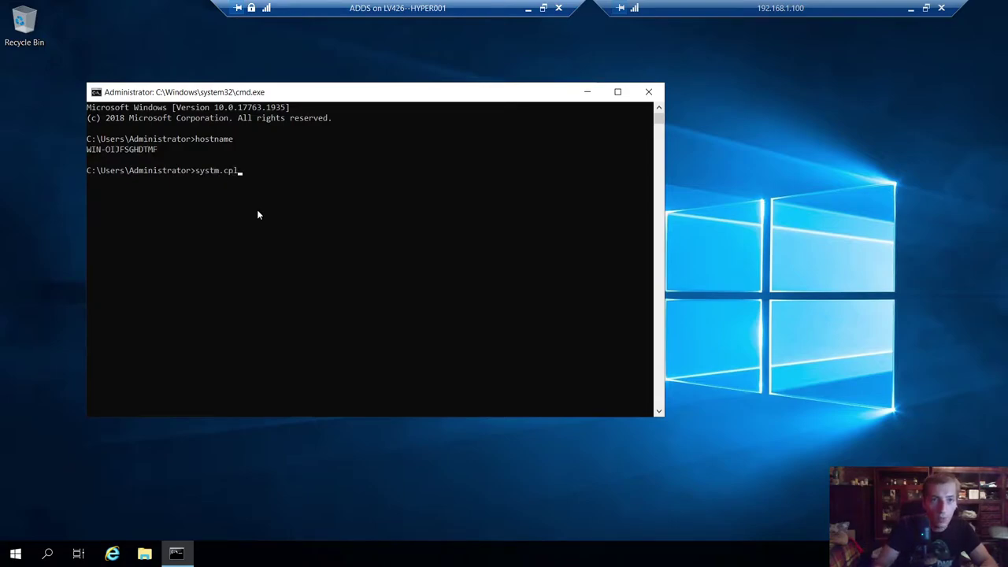
key("Return")
type("sy")
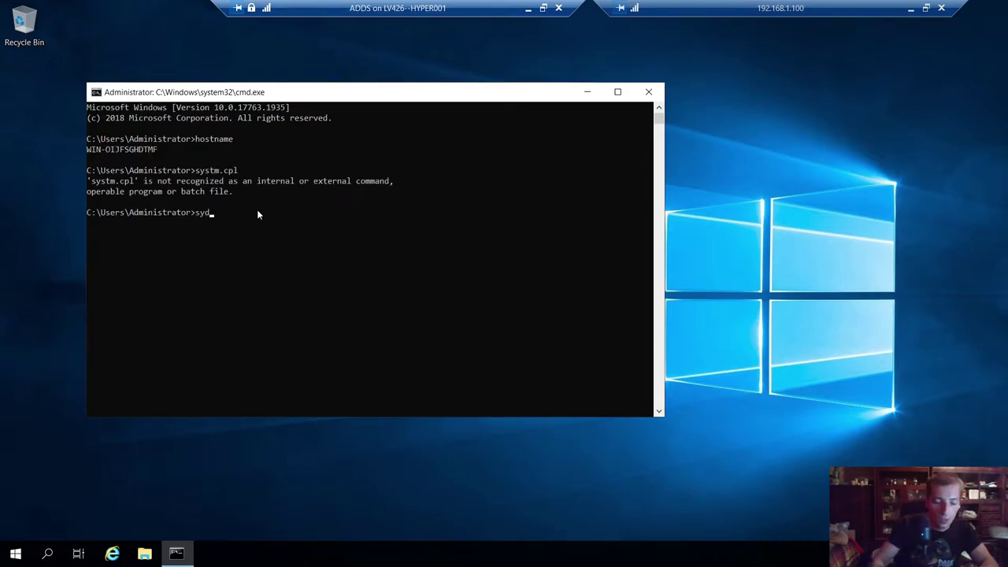
type("sdm.cpokl")
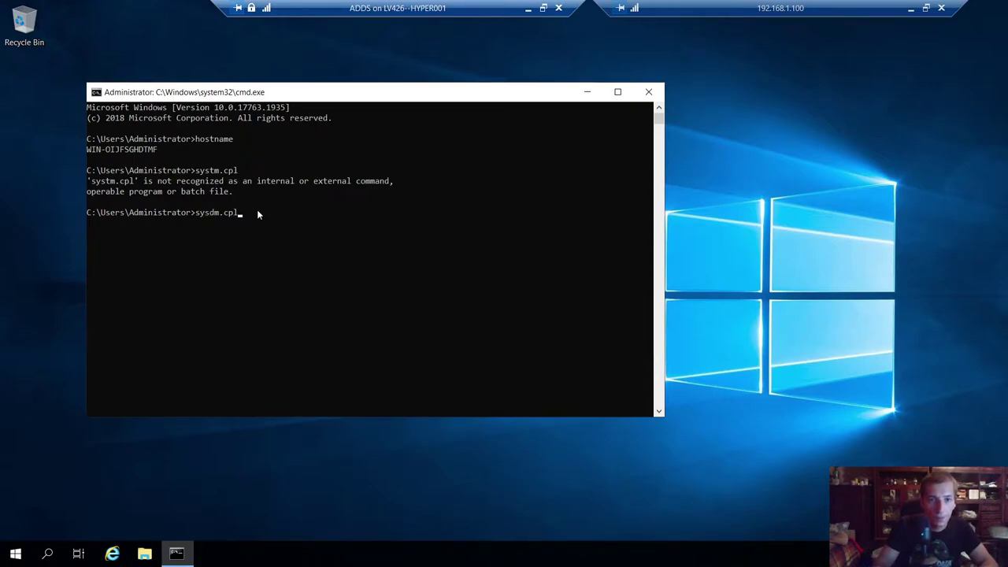
key("Return")
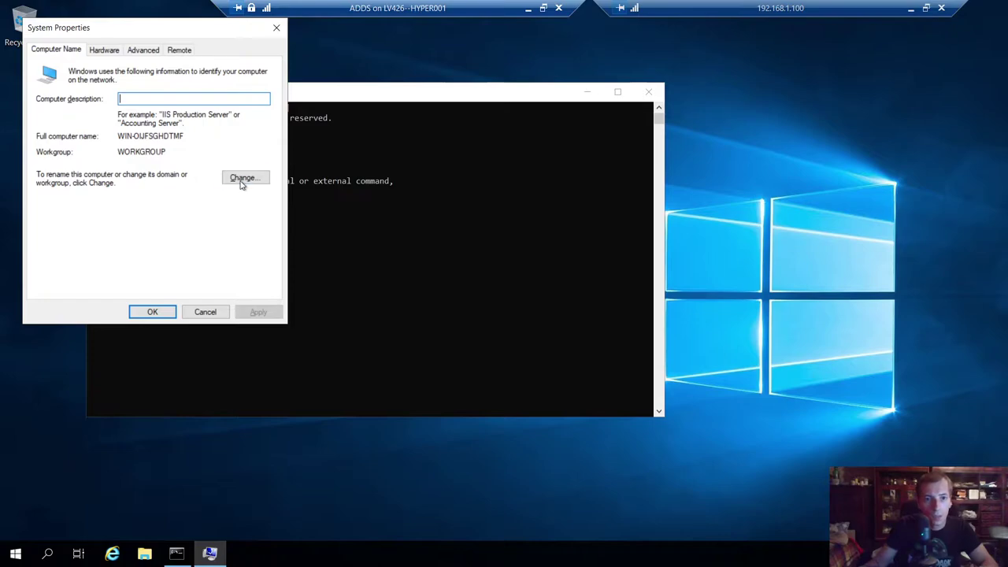
- Change the computer name to ADDS01, acknowledge the restart notice, and restart the server now
left_click(243, 179)
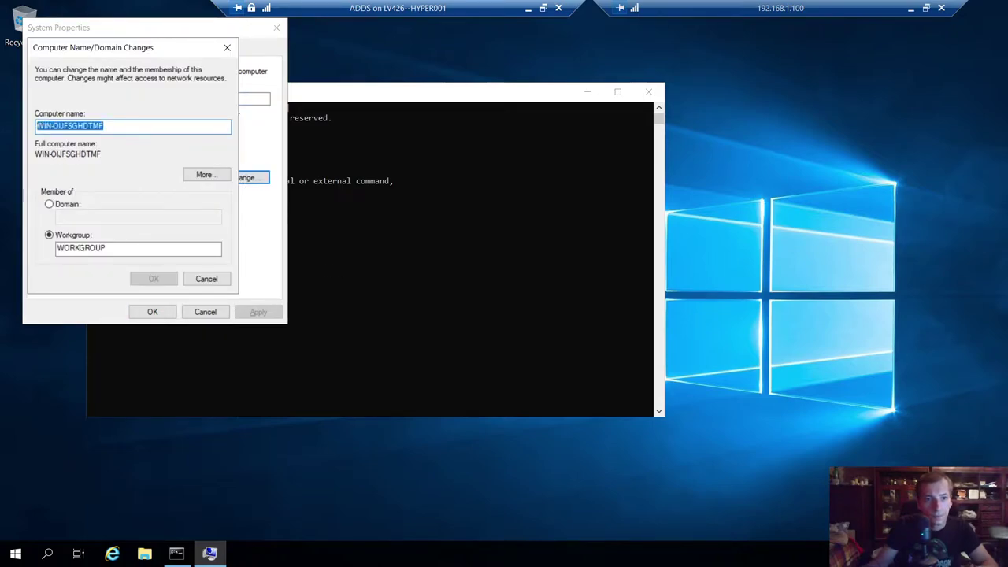
type("ADDS")
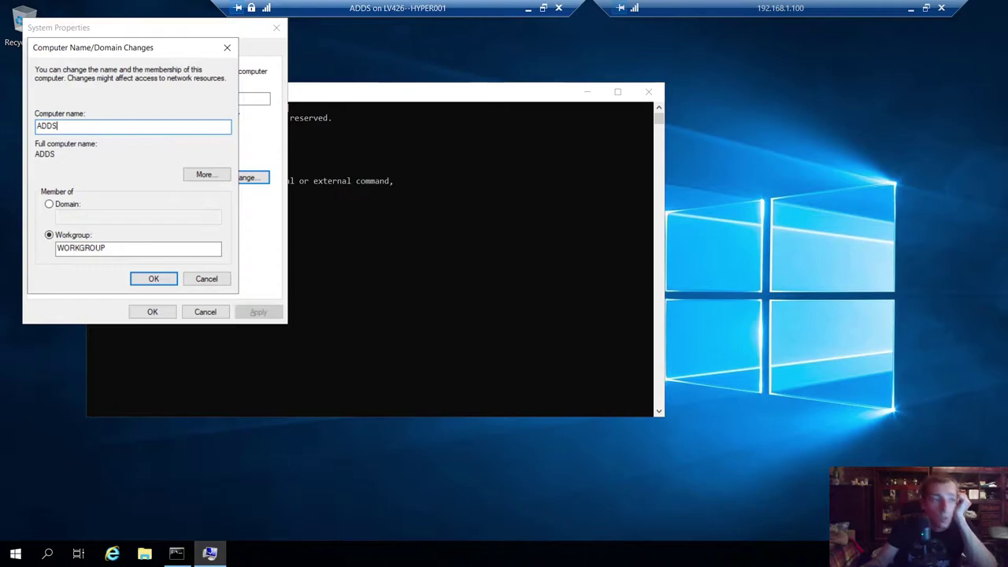
left_click_drag(91, 48, 214, 94)
type("01")
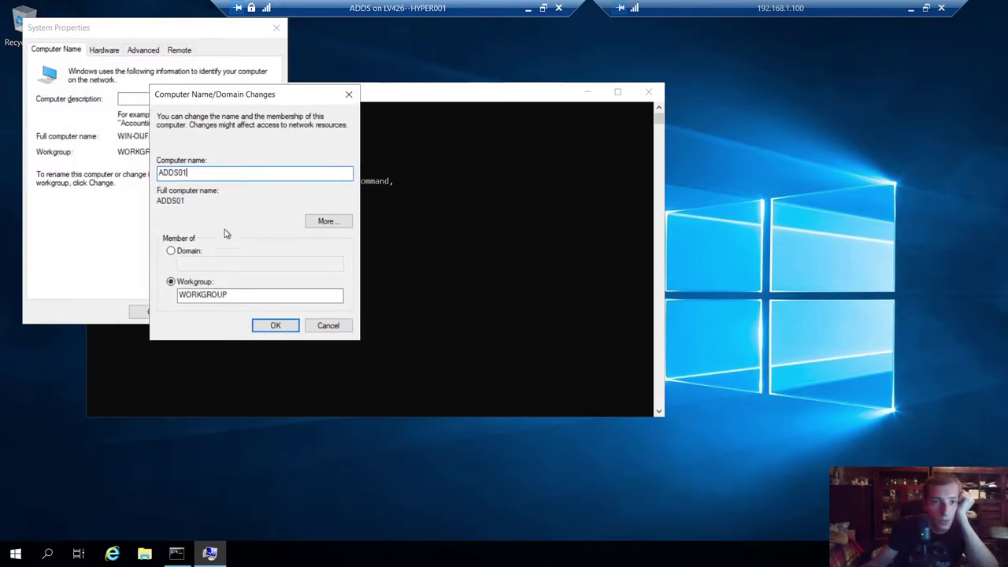
left_click(265, 327)
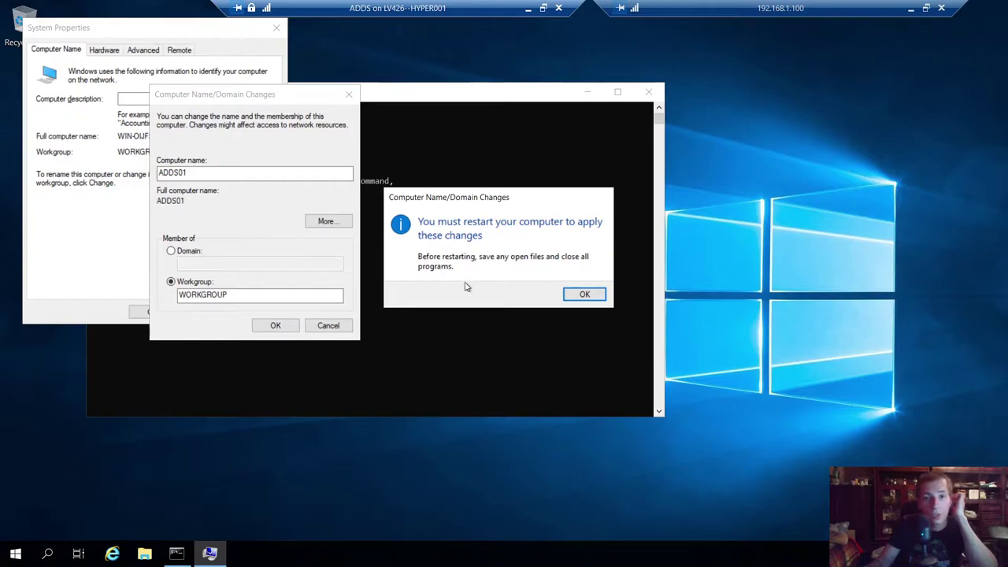
left_click(581, 294)
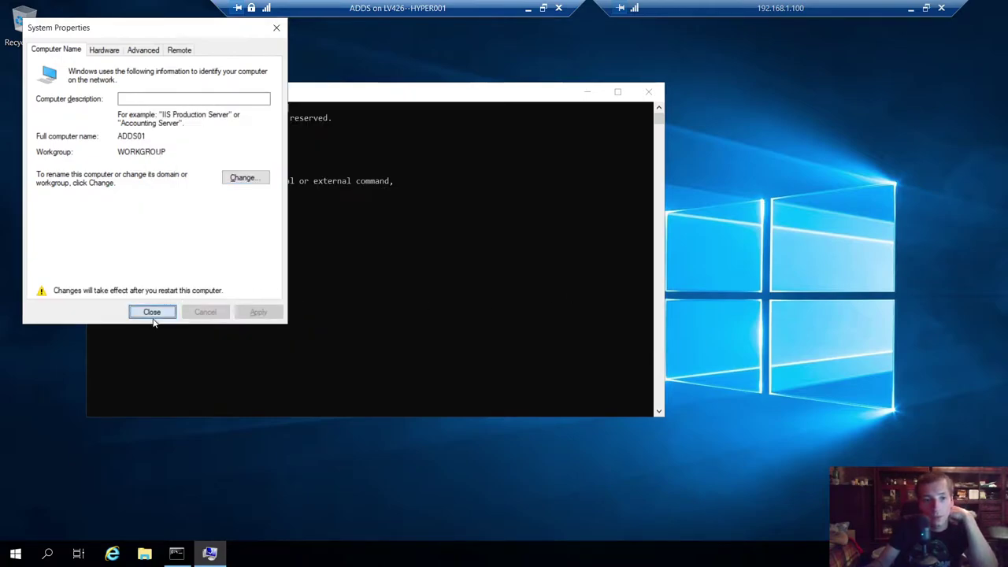
left_click(151, 312)
left_click(480, 293)
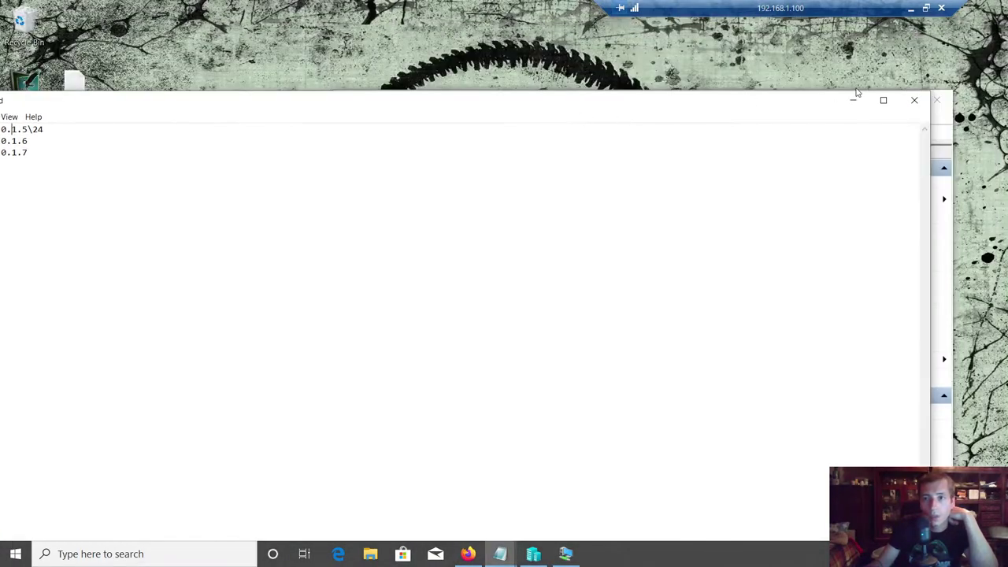
- Connect to the SCCMP01 virtual machine with the display set to full screen
left_click(854, 96)
left_click(502, 201)
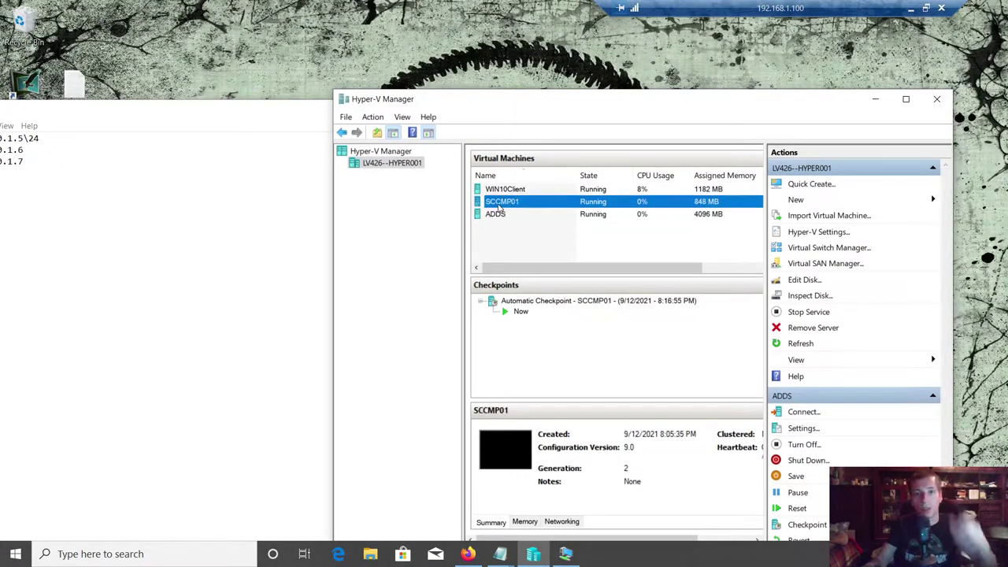
right_click(501, 203)
left_click(517, 215)
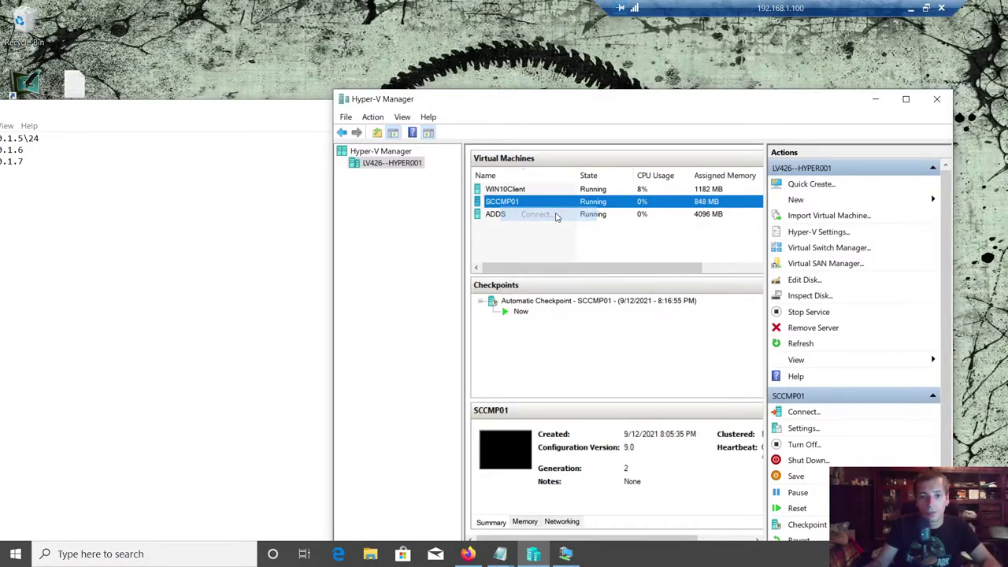
left_click_drag(331, 267, 401, 268)
left_click(376, 318)
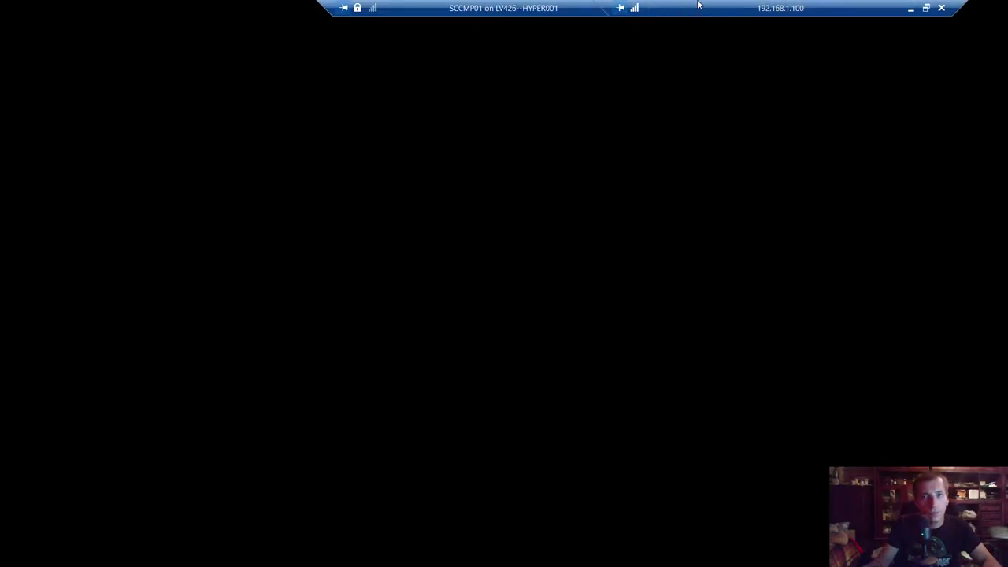
- Sign in to SCCMP01 with the Administrator password
type("P@ssw0rd123")
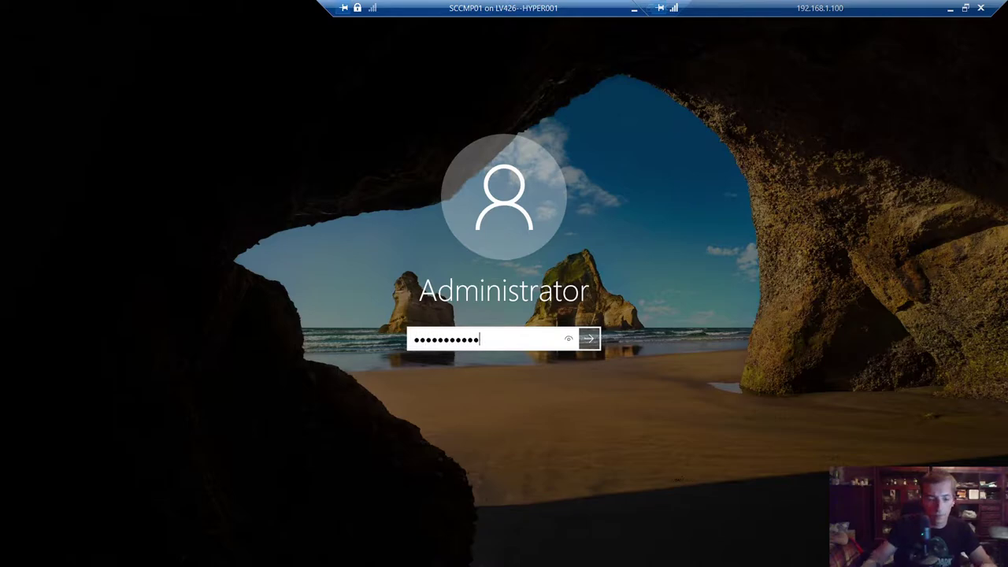
key("Return")
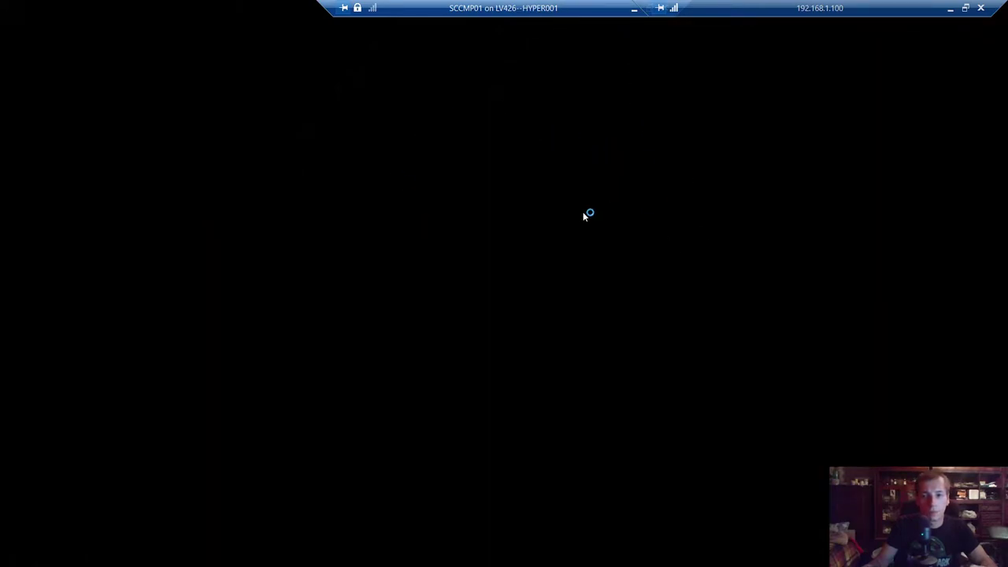
left_click_drag(599, 10, 641, 11)
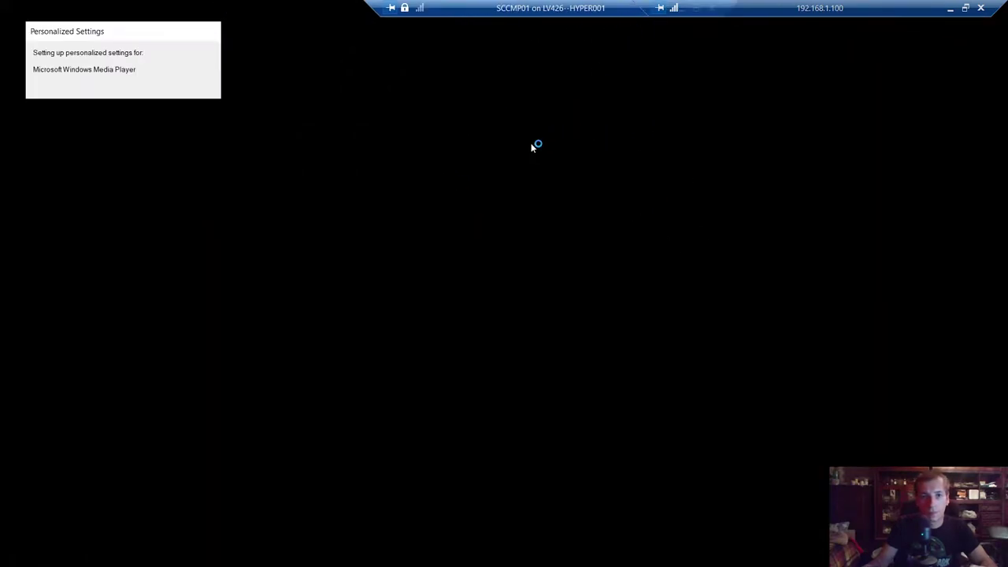
left_click_drag(530, 9, 420, 21)
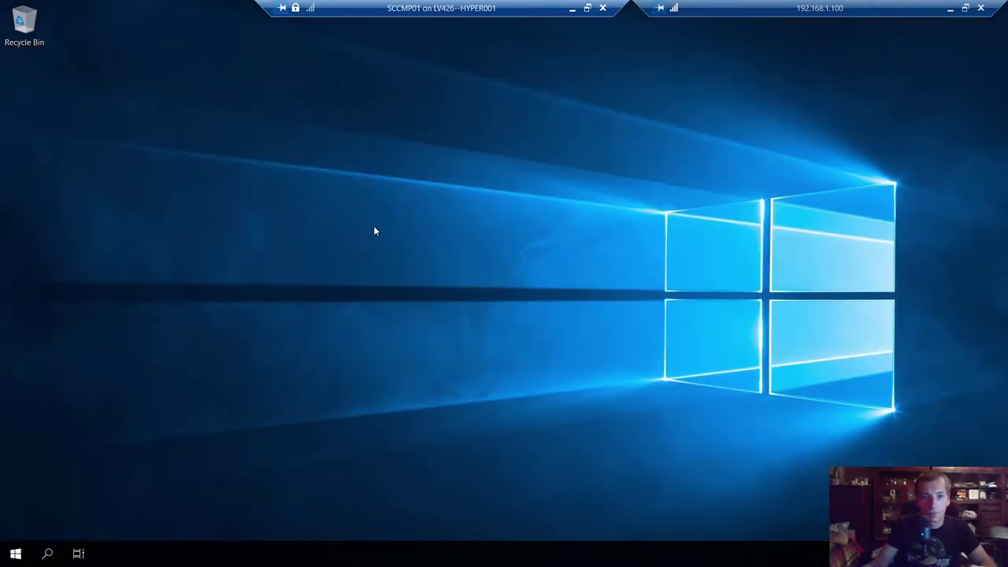
- Open Control Panel via the control command and list items as small icons
right_click(374, 230)
left_click(384, 235)
key("super+r")
type("contr")
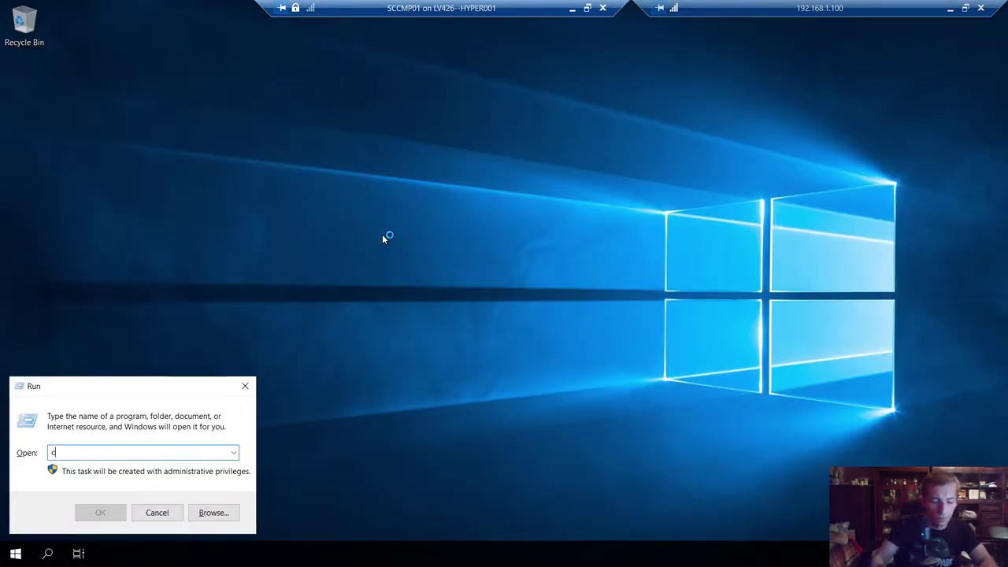
type("ol")
key("Return")
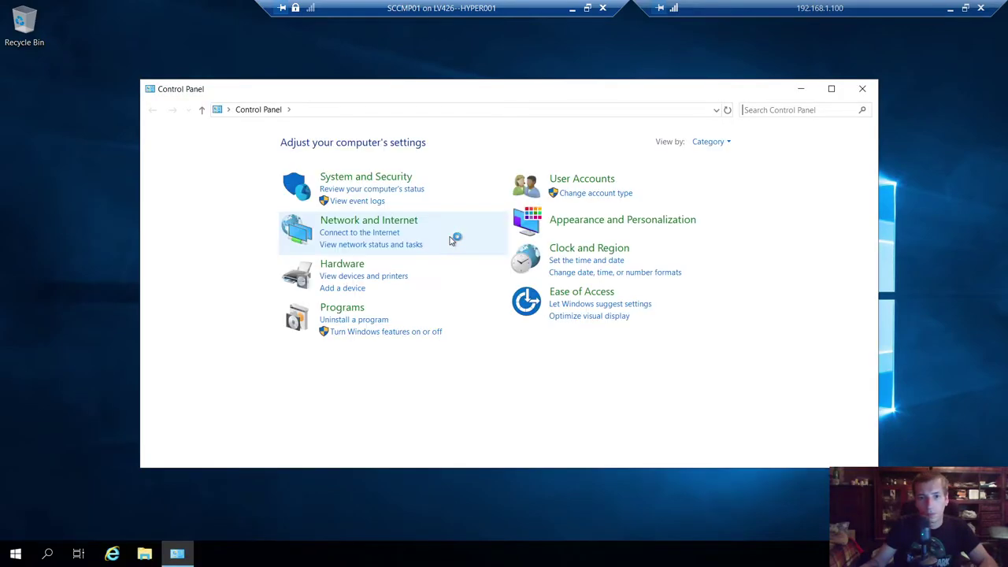
left_click(713, 143)
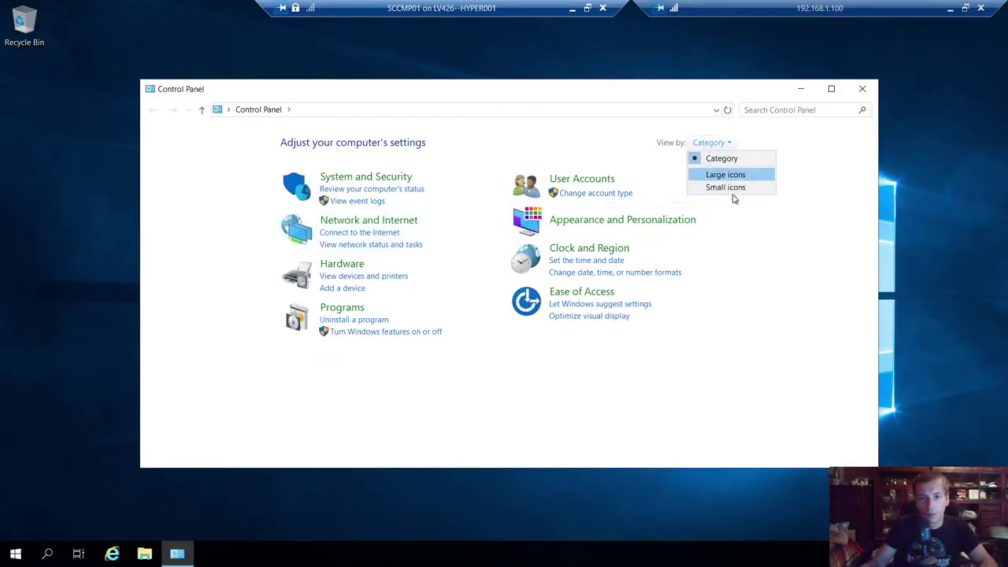
left_click(733, 187)
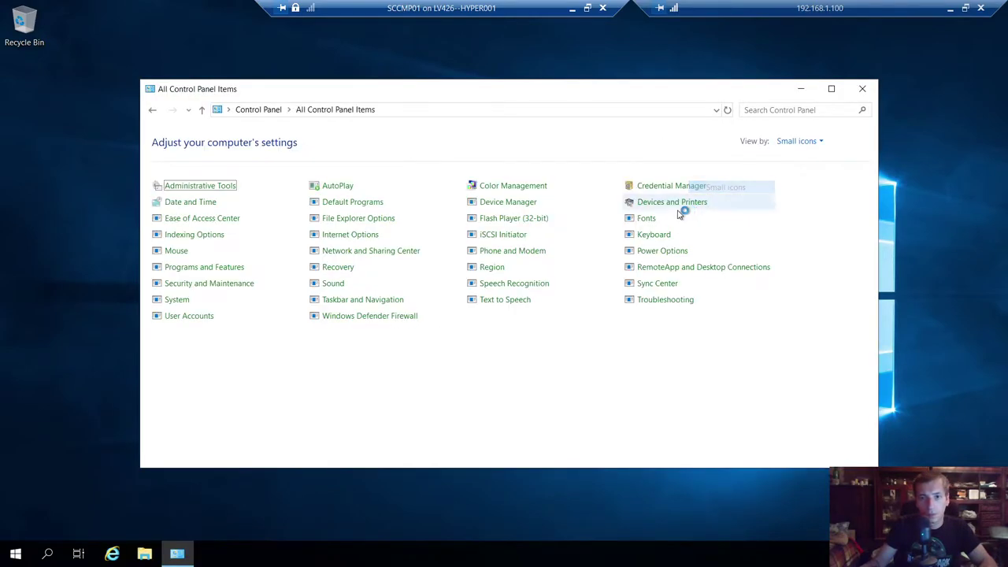
- Change the time zone in Date and Time to (UTC+04:00) Baku
left_click(191, 203)
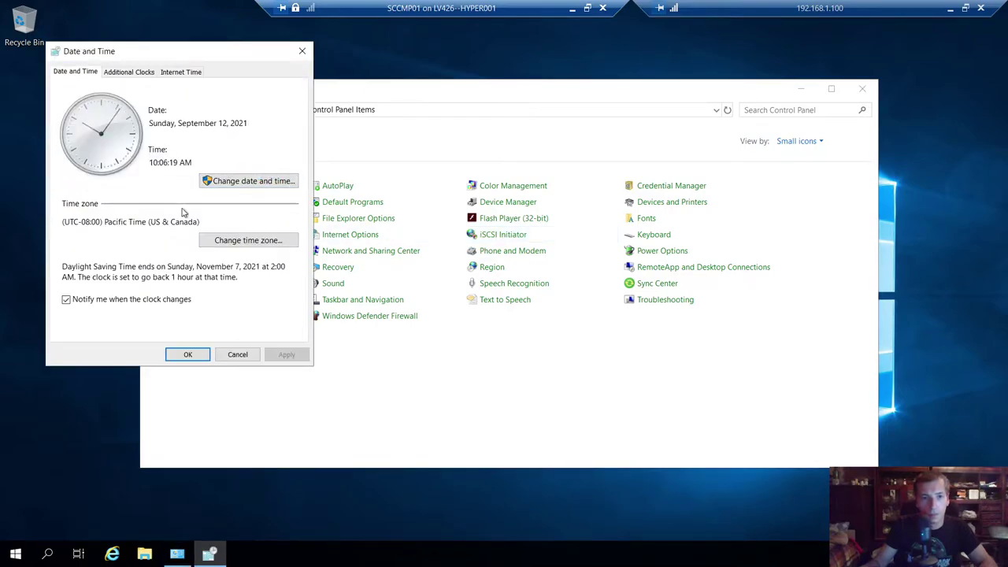
left_click(268, 240)
left_click(244, 131)
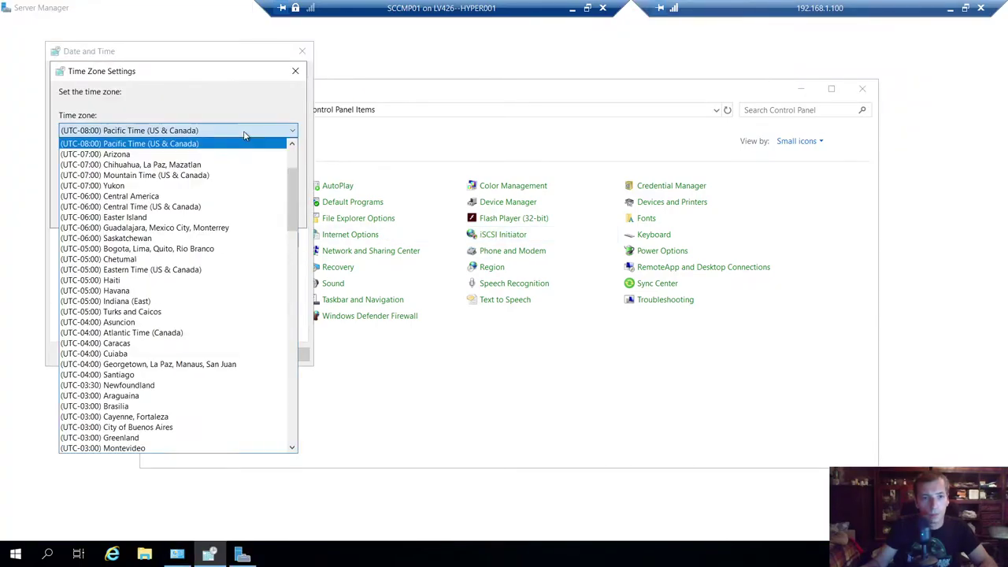
scroll(158, 312, "down", 15)
scroll(158, 312, "down", 5)
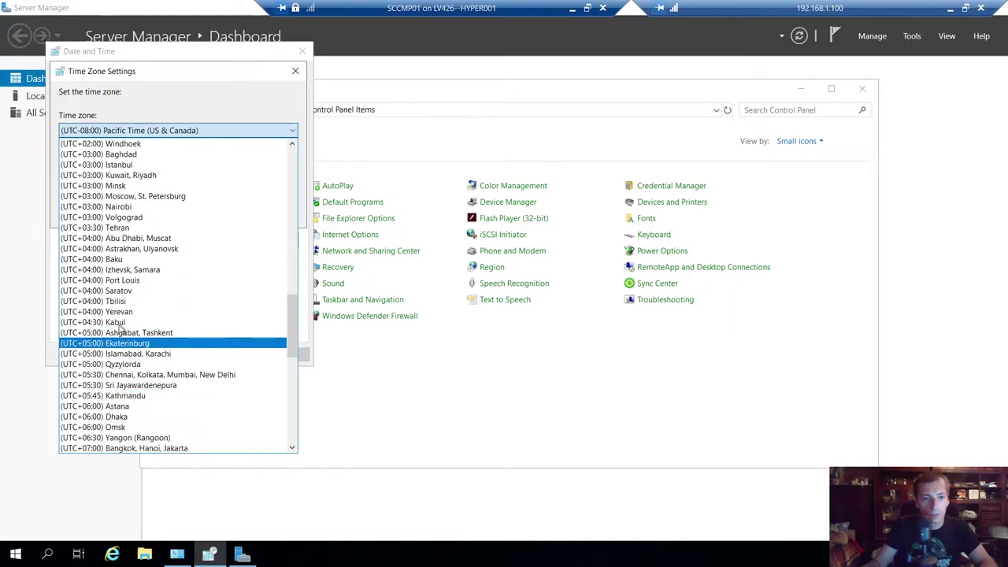
left_click(122, 268)
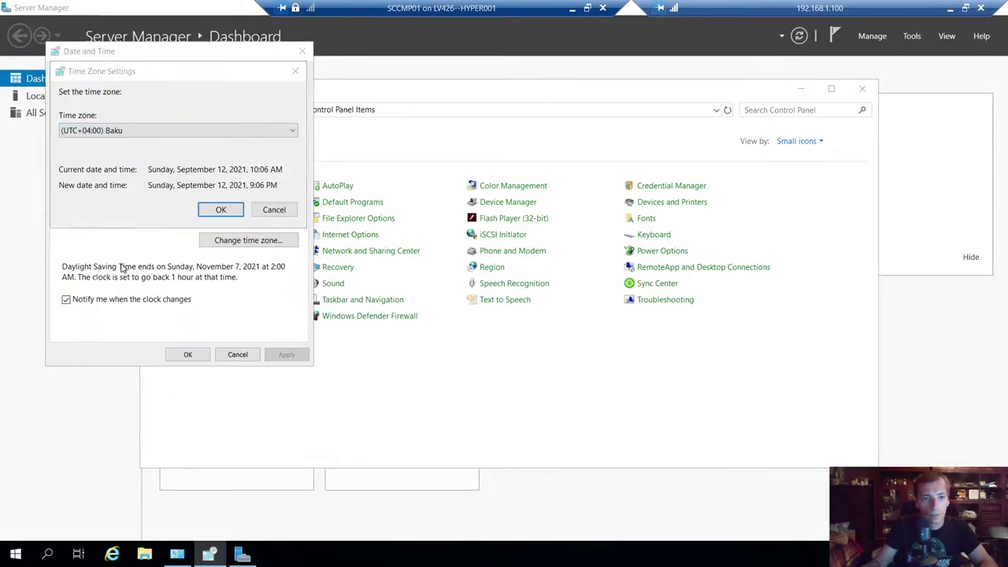
left_click(220, 210)
left_click(188, 354)
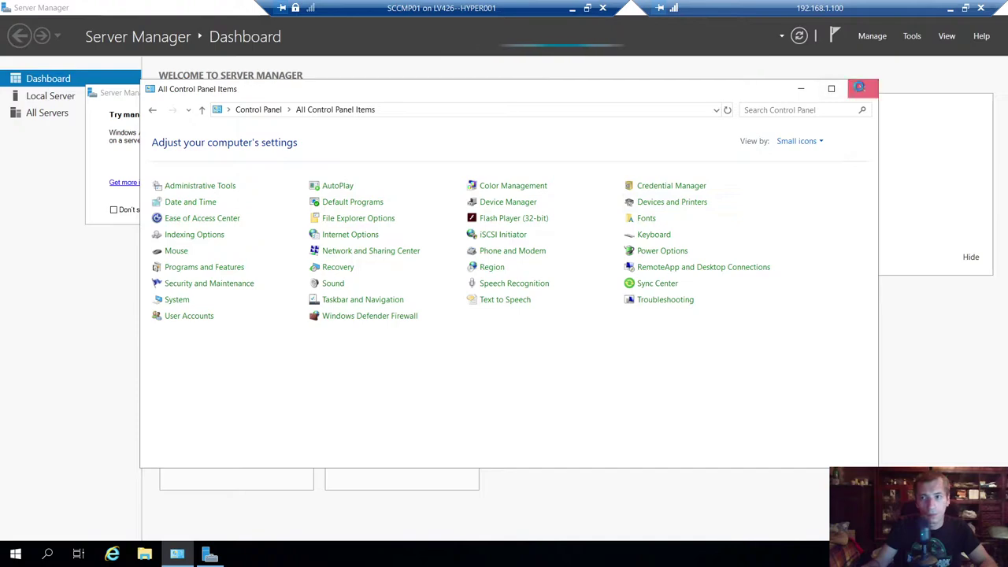
- Close Control Panel, dismiss the Windows Admin Center popup, and close Server Manager
left_click(862, 89)
left_click(423, 93)
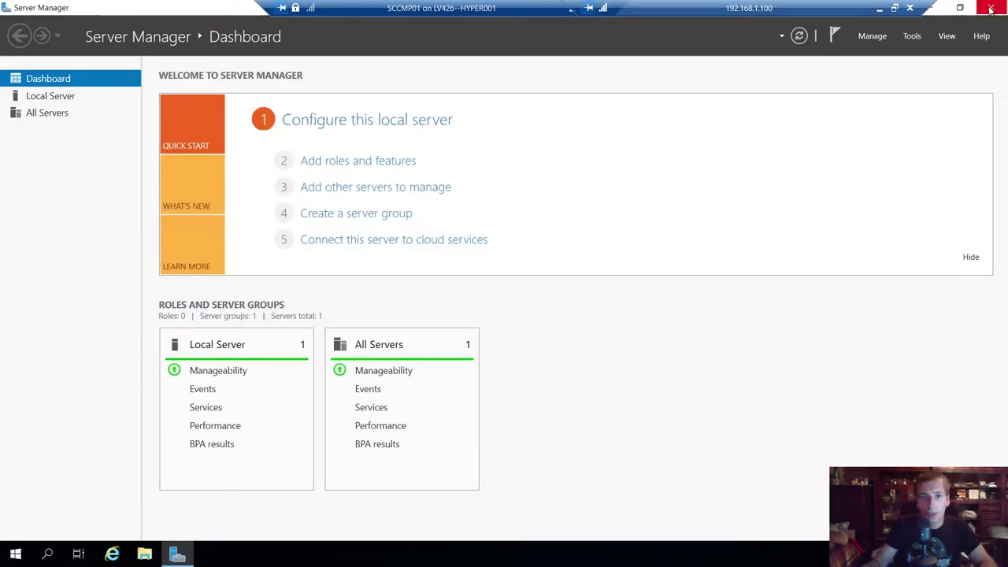
left_click(991, 8)
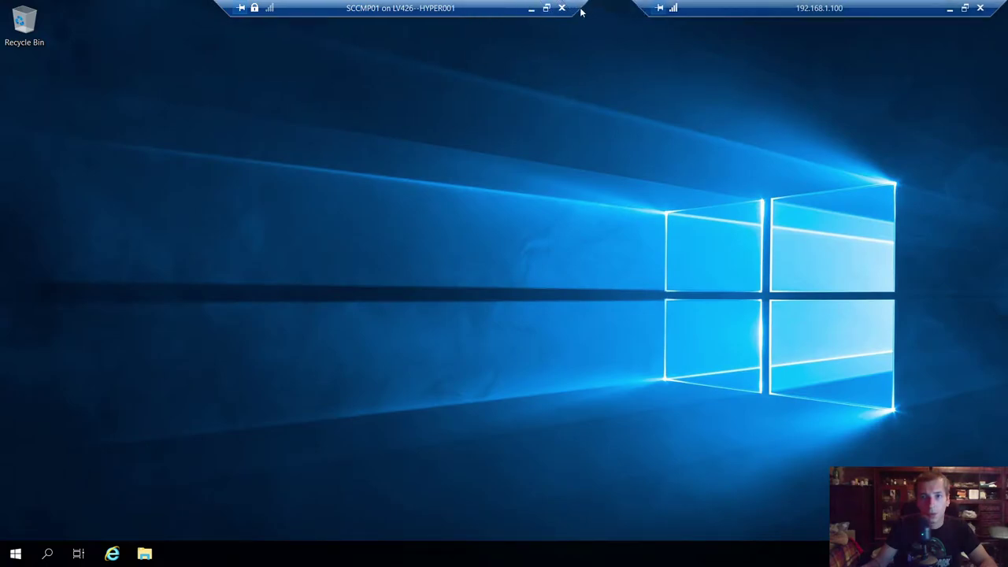
- Check the ADDS sign-in screen from the host, then return to the SCCMP01 session
left_click(533, 11)
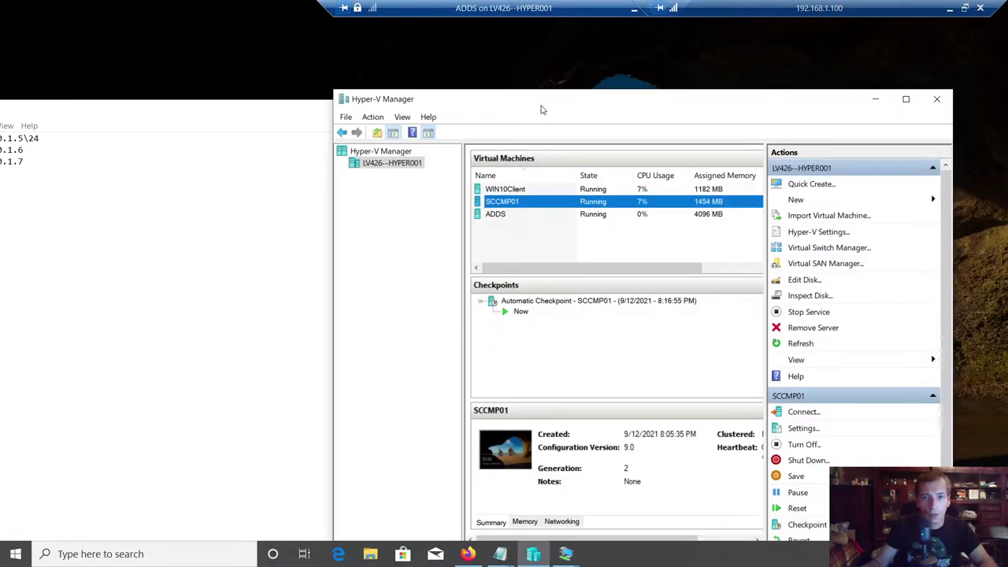
left_click_drag(541, 110, 473, 93)
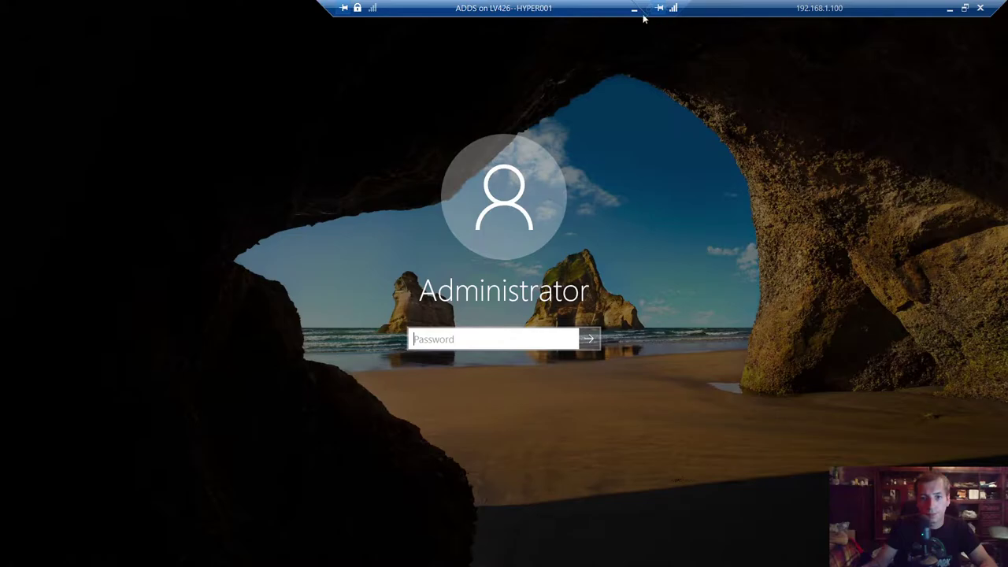
left_click(634, 10)
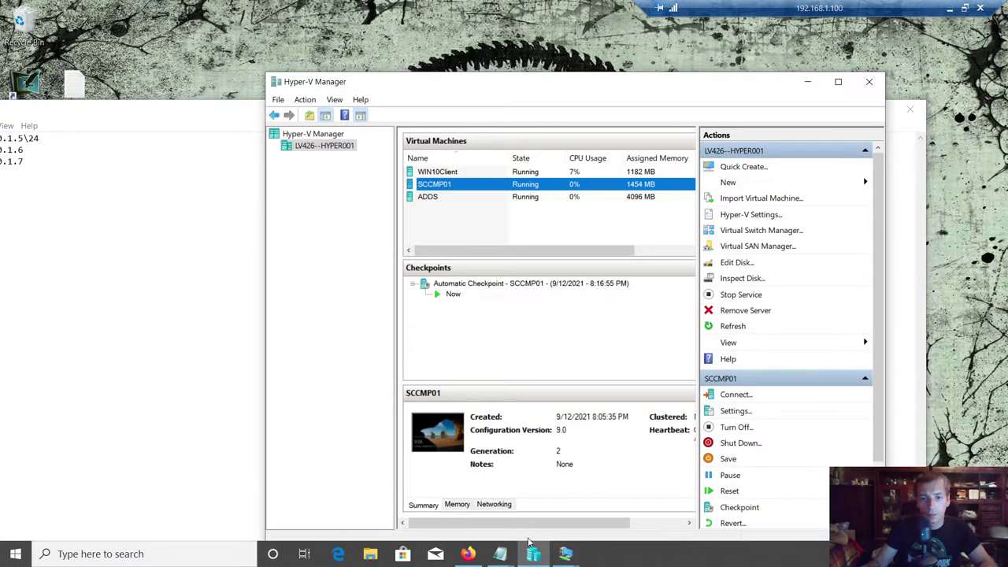
left_click(565, 554)
left_click(582, 494)
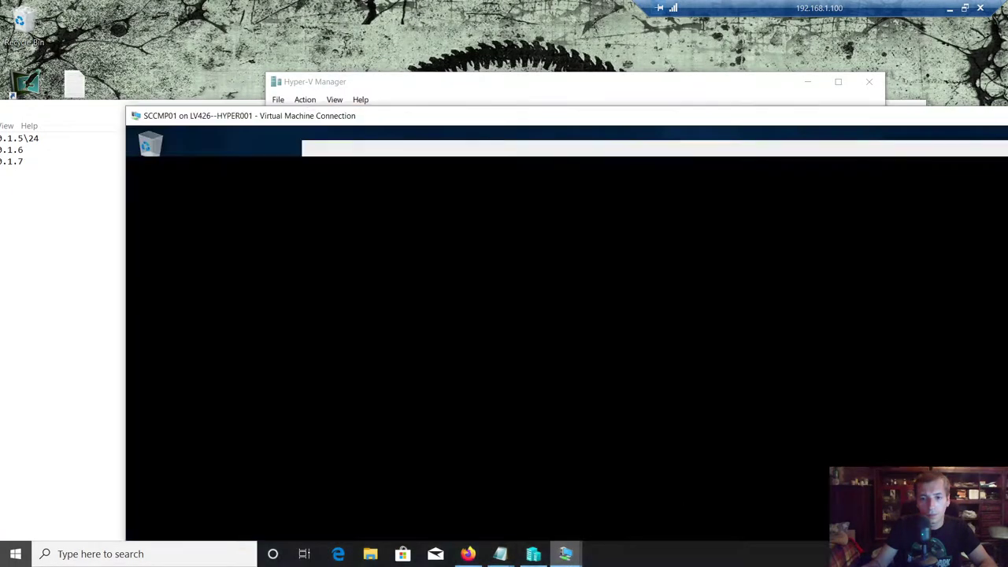
key("super+r")
- Open the Ethernet connection status via ncpa, checking the LAB IP notes on the host
type("ncpa")
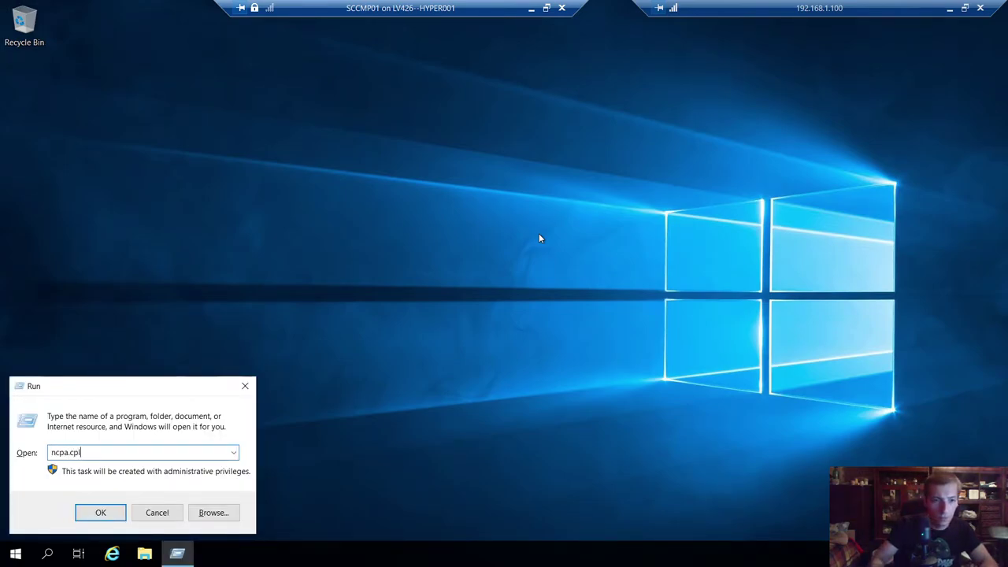
key("Return")
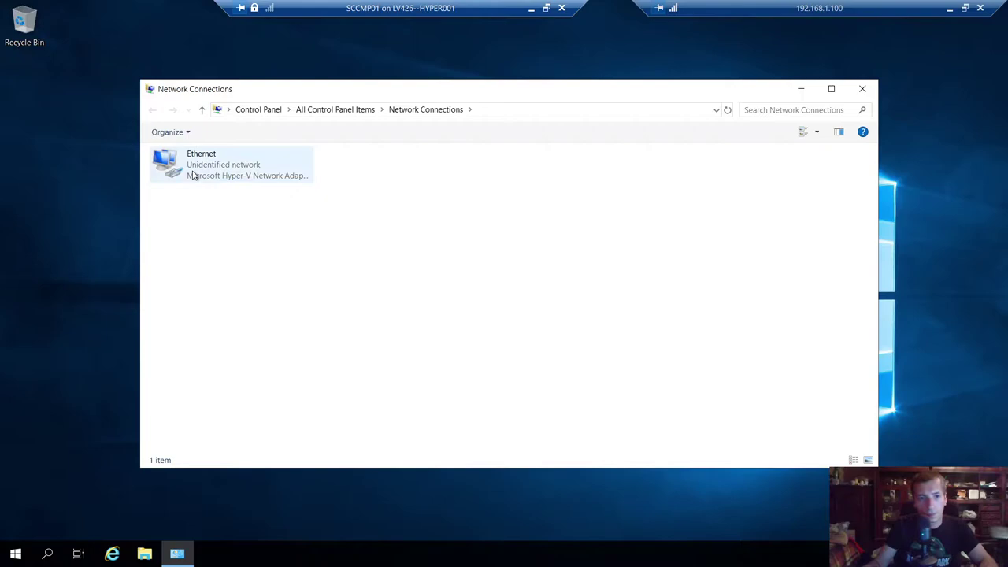
double_click(193, 175)
left_click(532, 9)
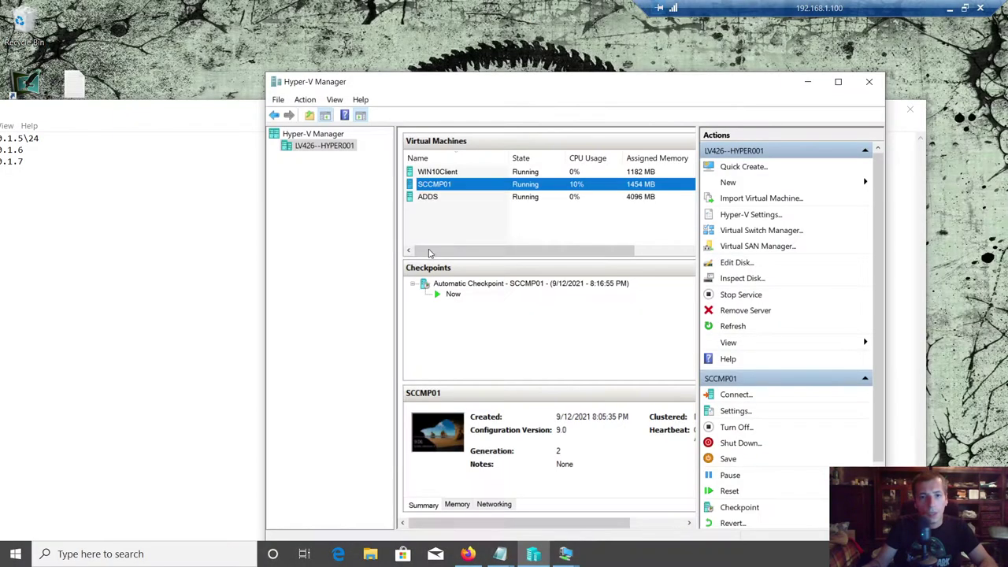
left_click_drag(103, 110, 308, 92)
mouse_move(592, 551)
left_click(635, 500)
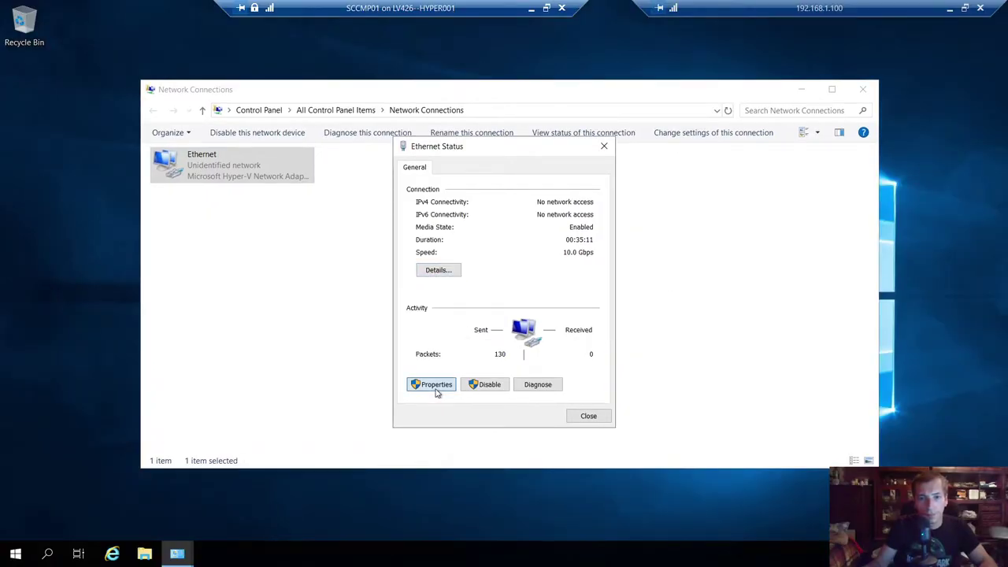
- Disable IPv6 and set static IPv4 10.0.1.6, mask 255.255.255.0, DNS 10.0.1.5
left_click(437, 391)
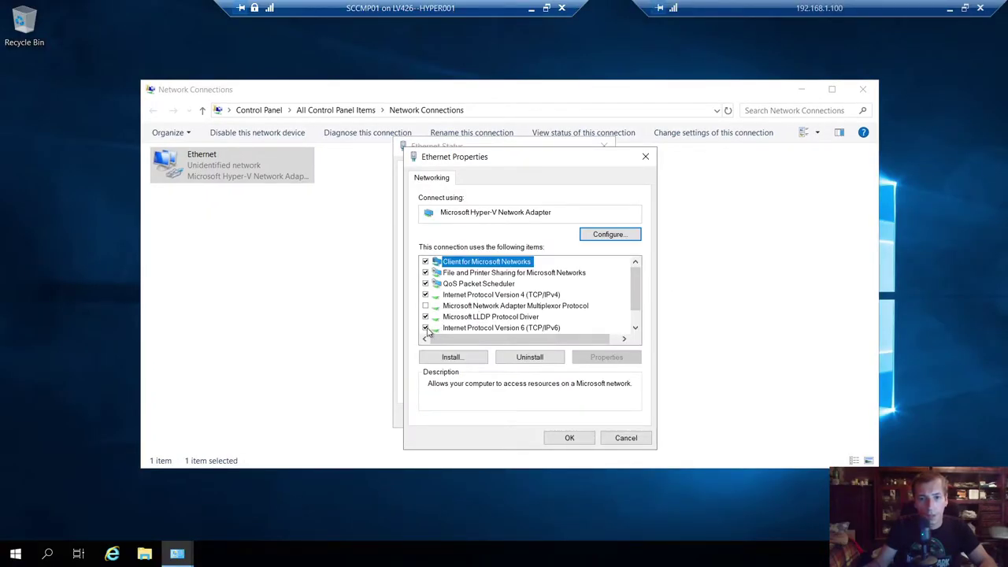
left_click(426, 327)
left_click(474, 296)
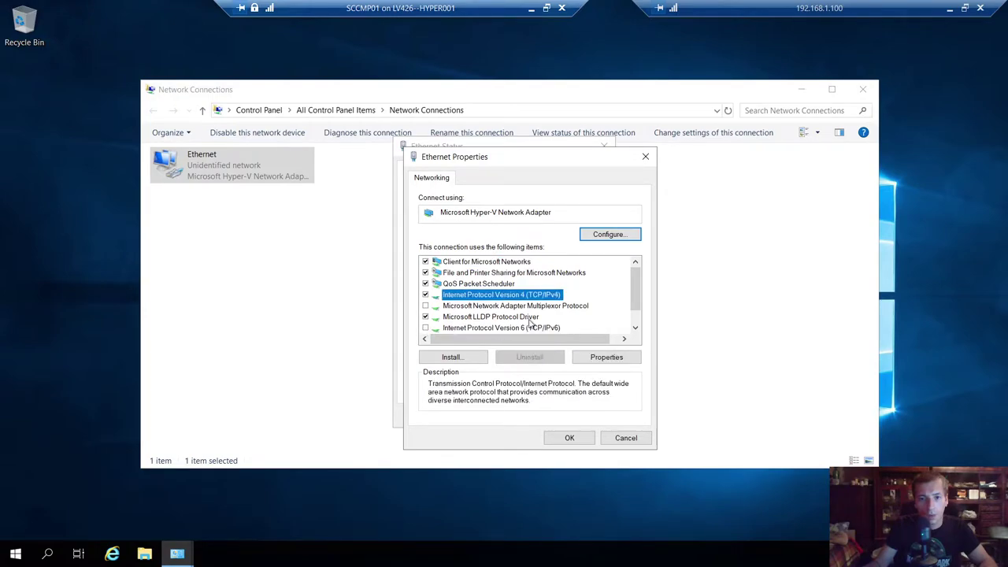
left_click(606, 357)
left_click(481, 301)
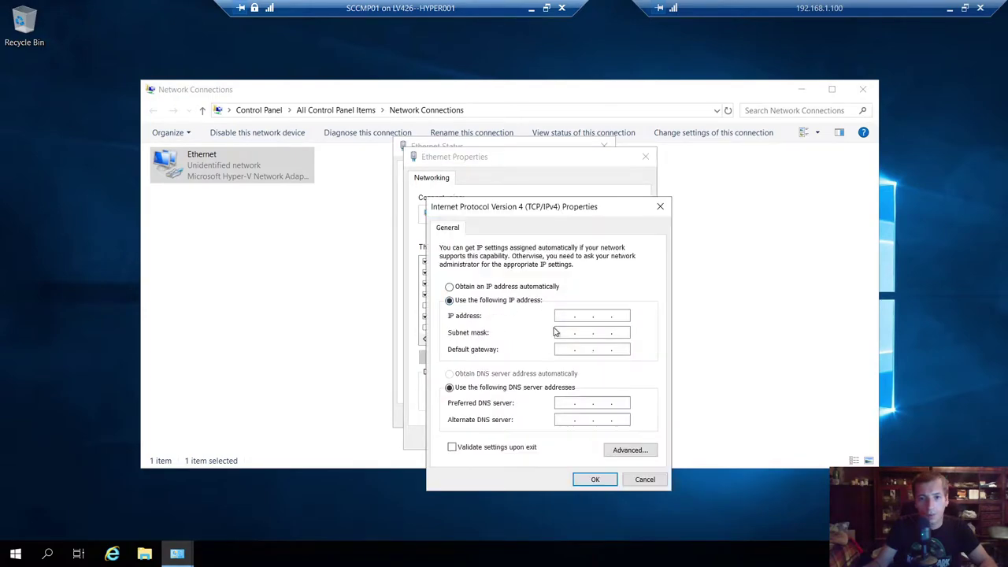
type("10 . 0 . 1 . 6")
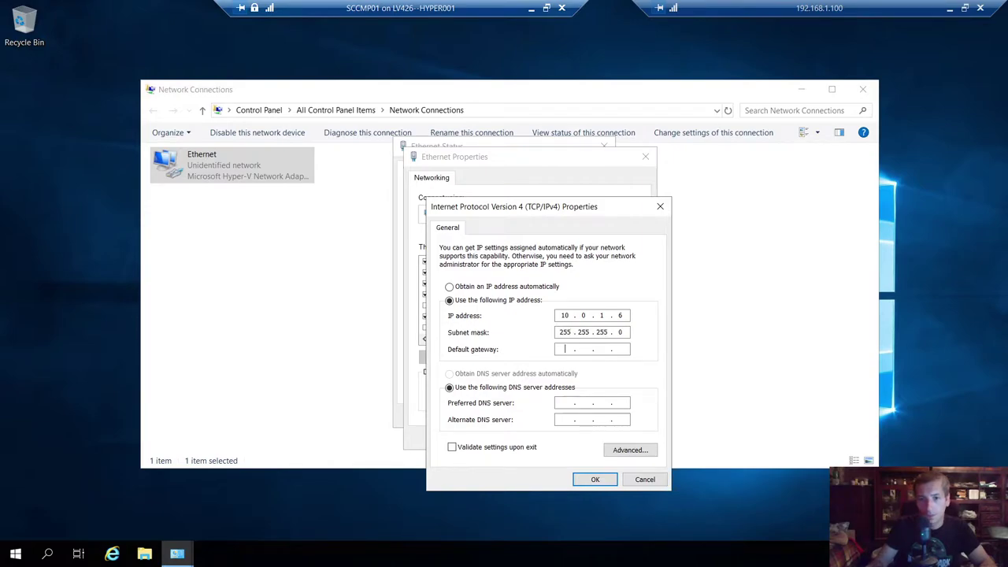
key("Tab")
key("Tab")
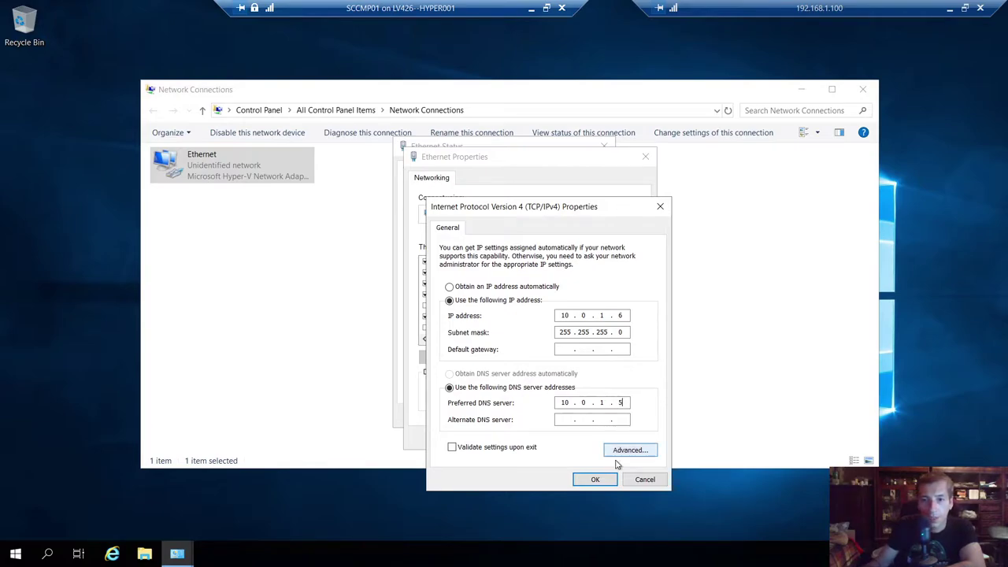
left_click(596, 479)
- Close the adapter properties, status and Network Connections windows, then refresh the desktop
left_click(575, 436)
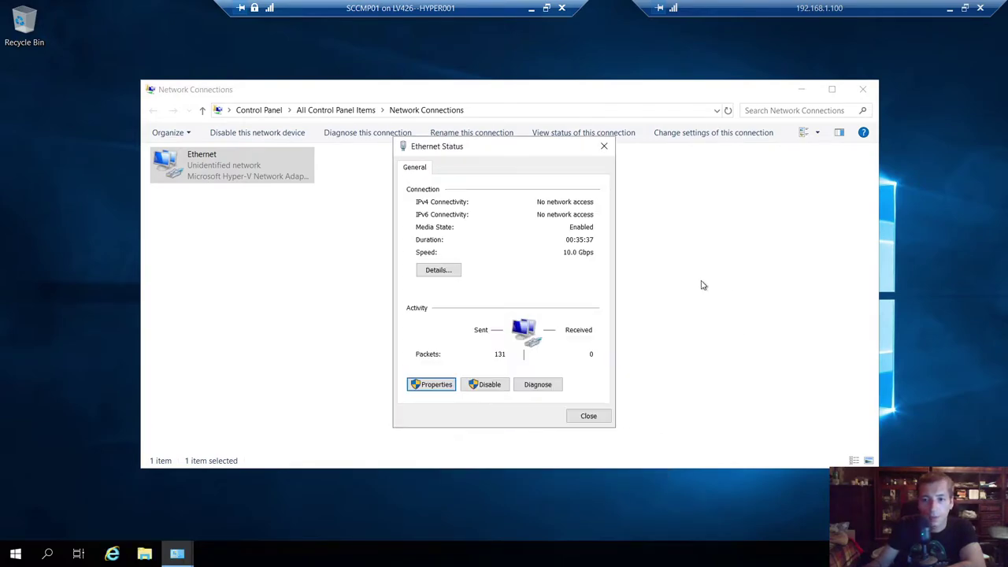
left_click(588, 416)
left_click(863, 89)
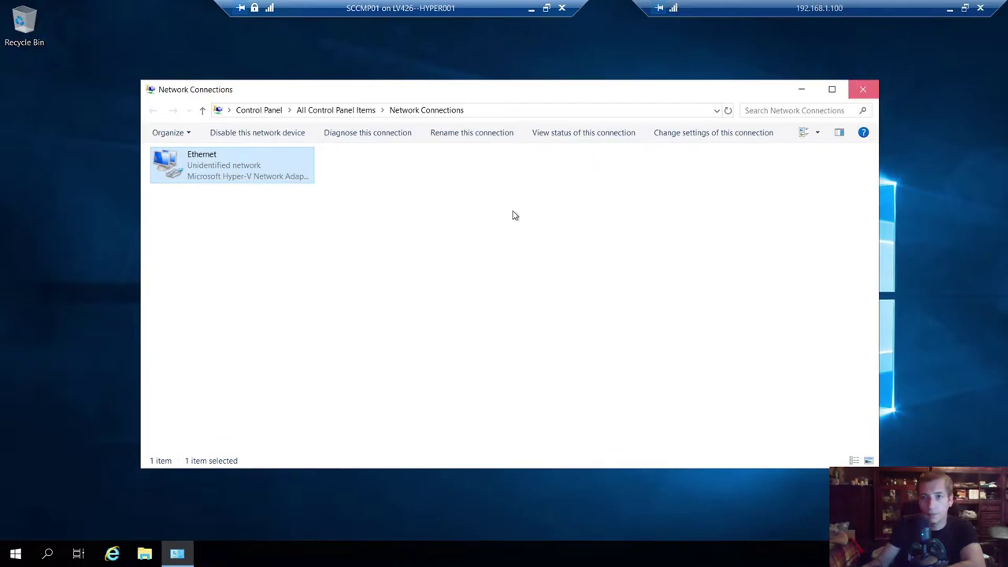
right_click(496, 204)
left_click(537, 243)
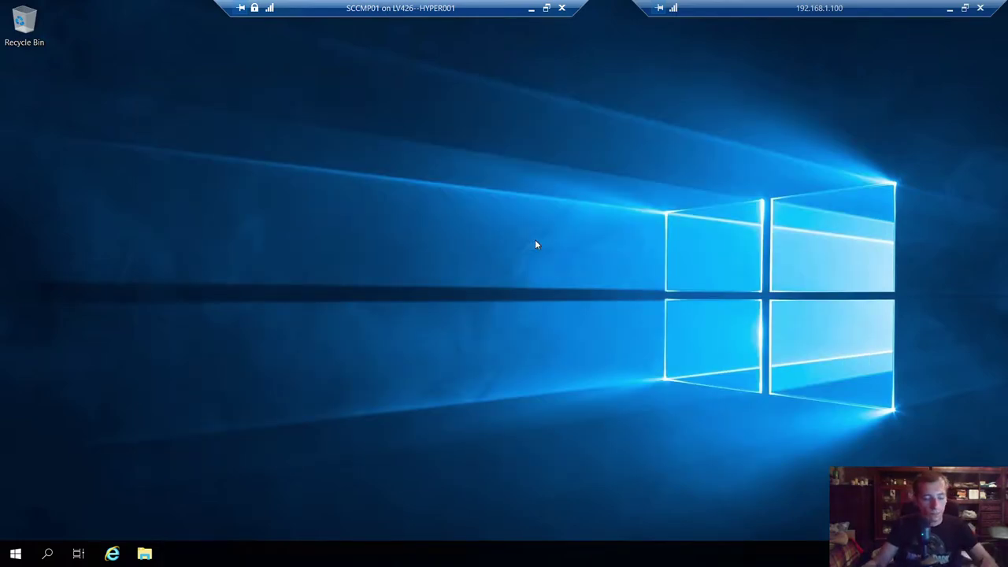
- Through sysdm.cpl, rename the computer to SCCMP01 and acknowledge the restart-required notice
key("super+r")
type("sys")
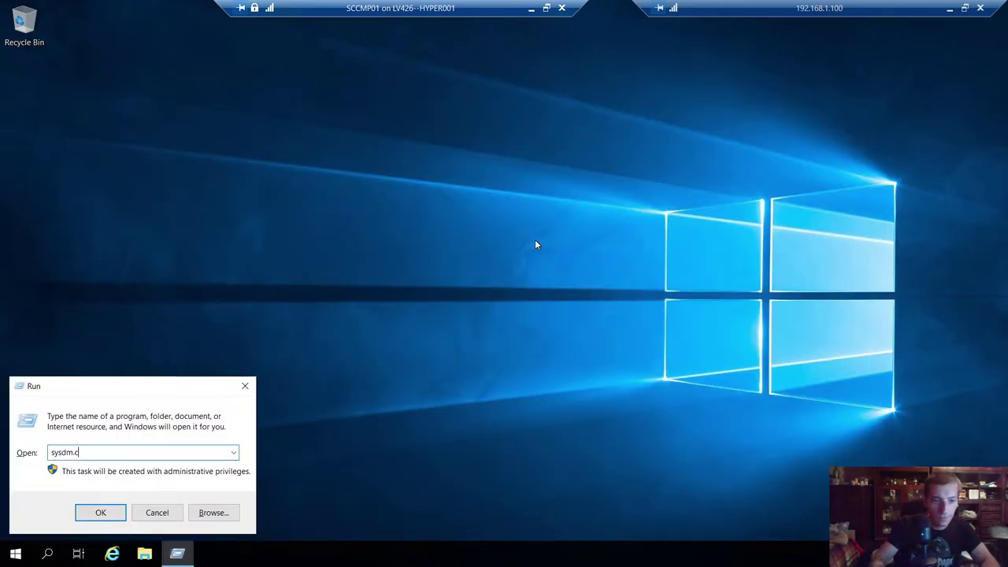
type("dm.cpl")
key("Return")
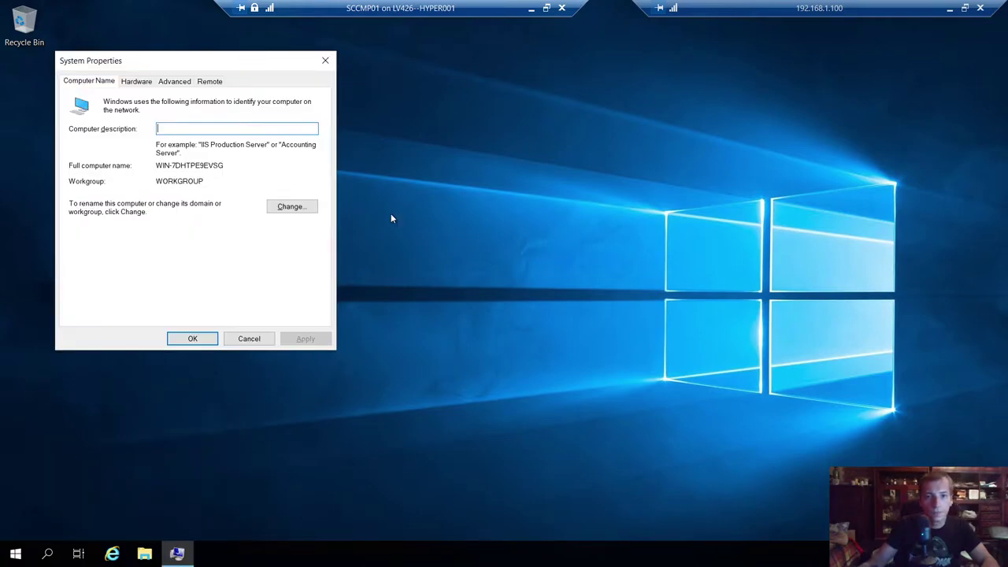
left_click(288, 205)
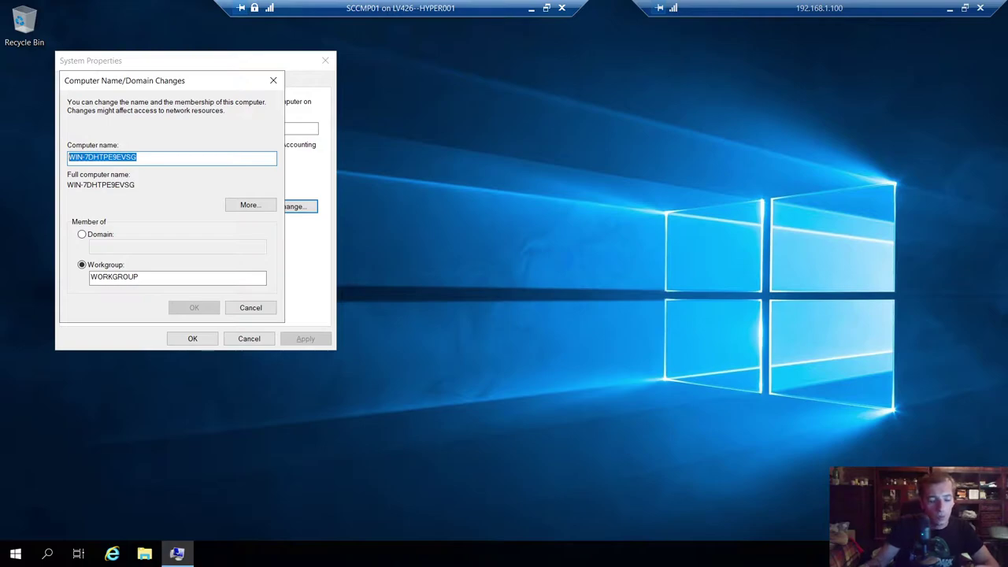
type("SCCM")
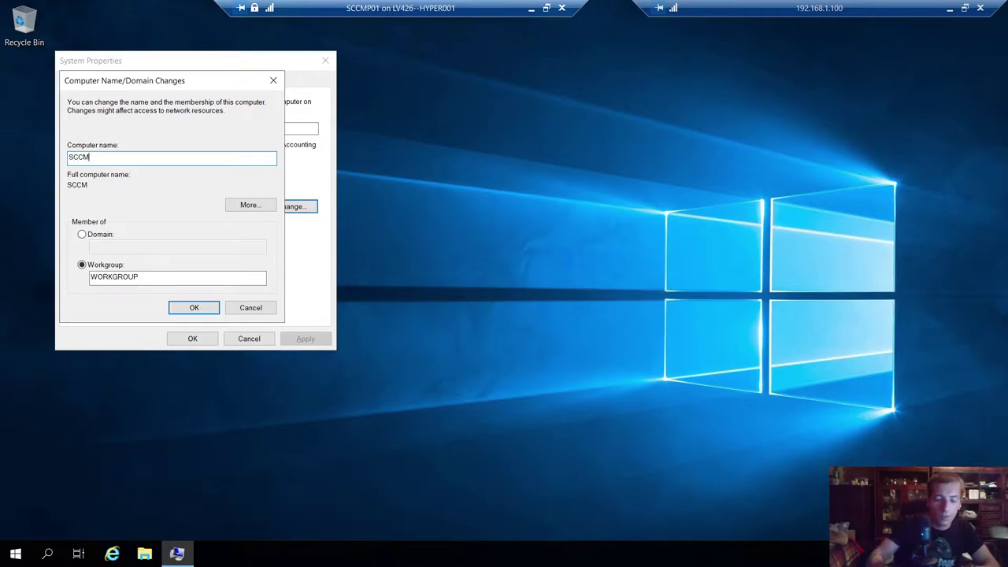
type("P01")
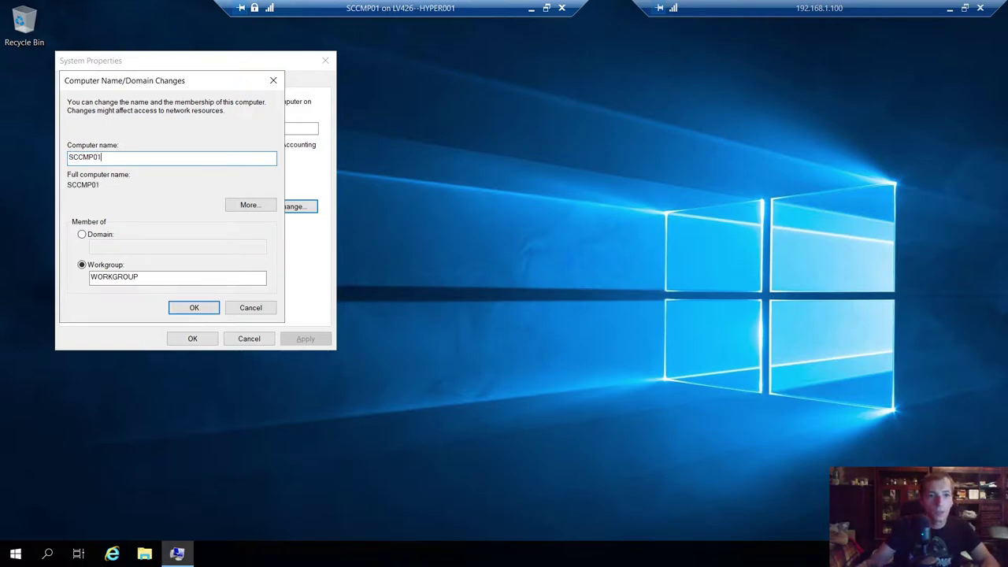
left_click(204, 307)
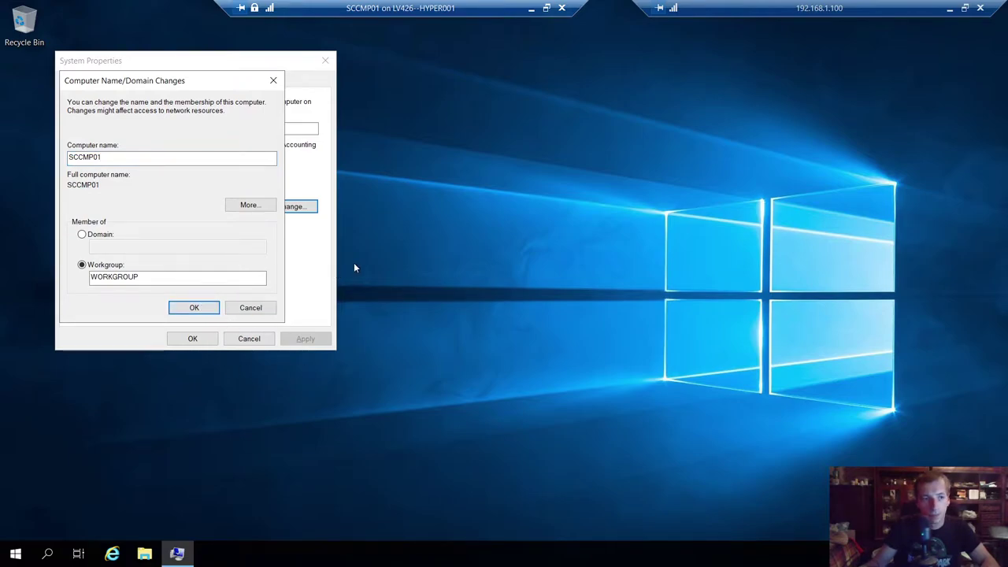
left_click(586, 299)
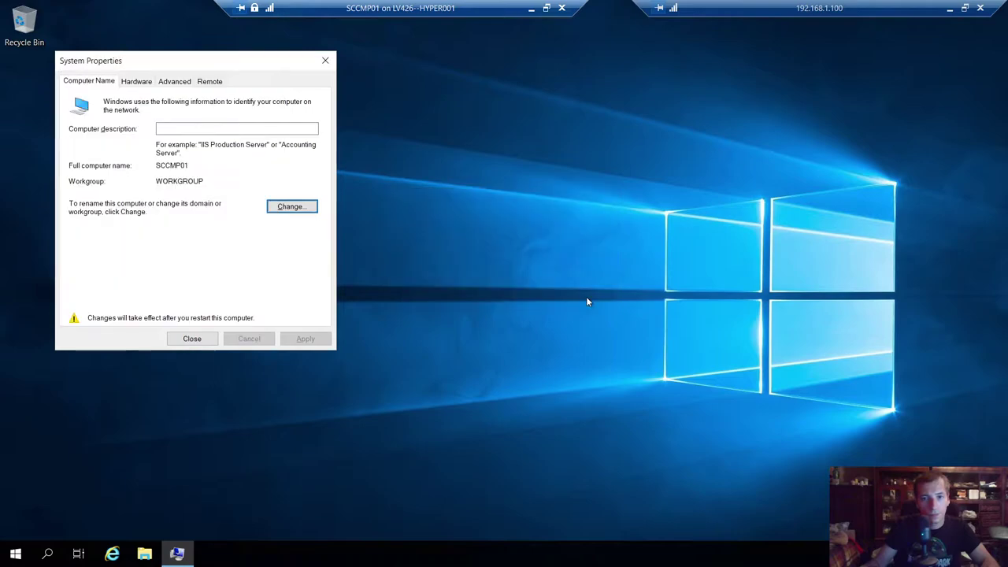
left_click(196, 339)
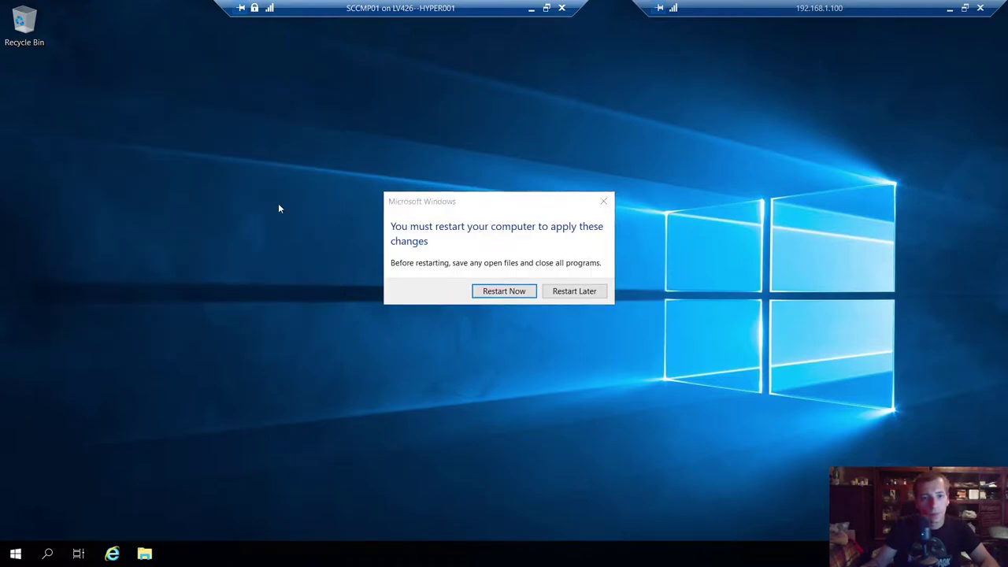
key("super+r")
- Turn off Windows Defender Firewall for private and public networks in Control Panel
type("control")
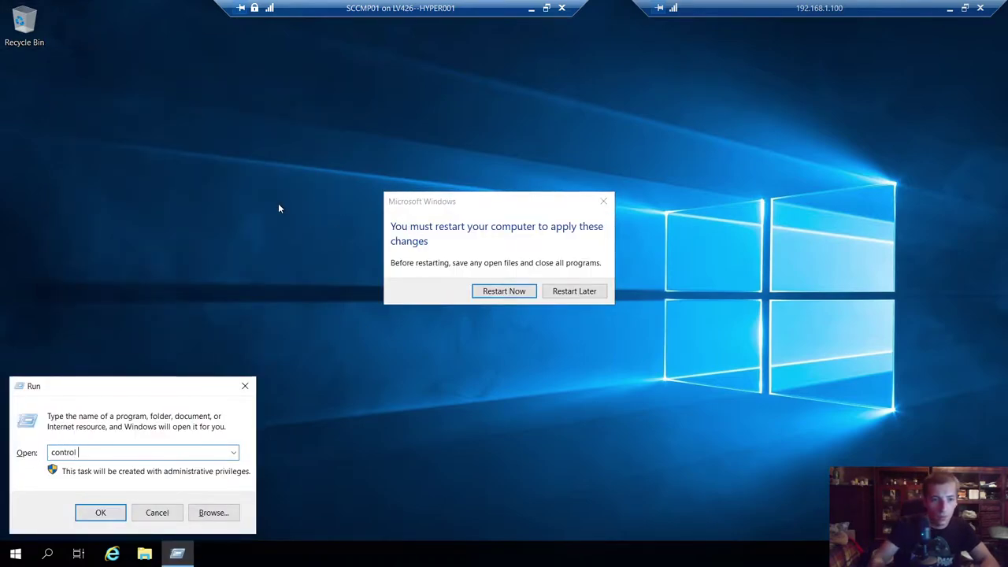
key("Return")
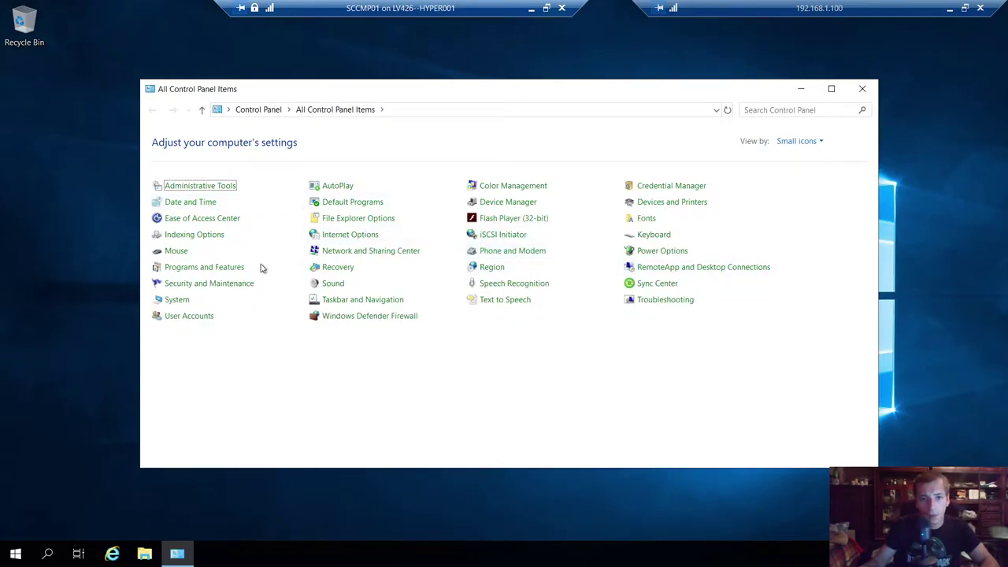
left_click(367, 317)
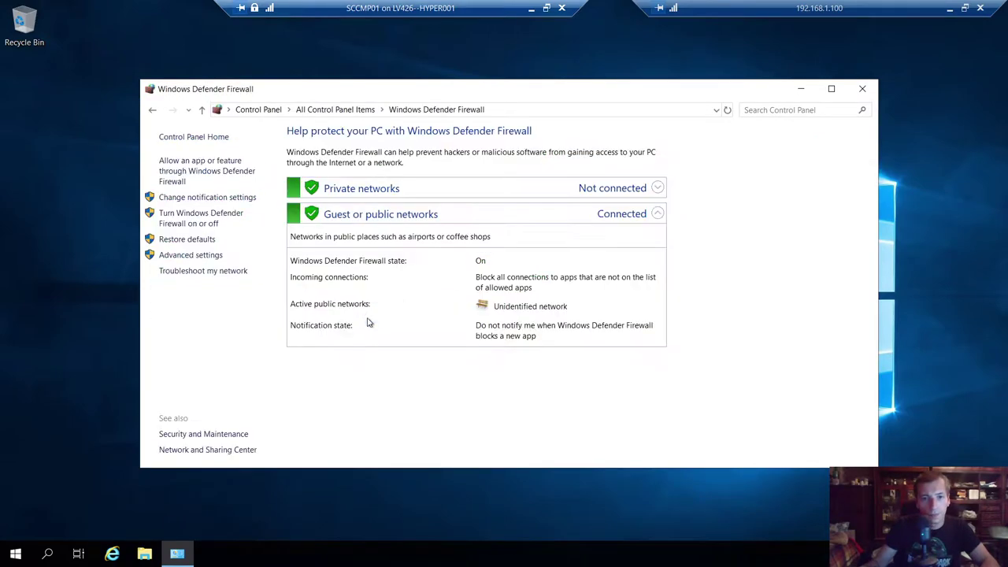
left_click(206, 220)
left_click(360, 235)
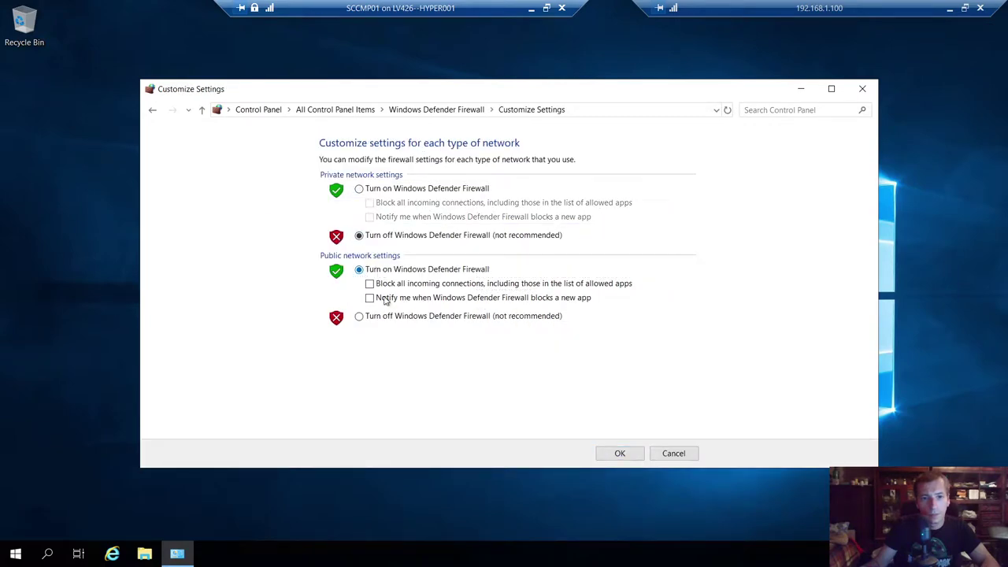
left_click(360, 316)
left_click(620, 453)
left_click(863, 88)
- Refresh the desktop and restart the SCCMP01 server now
right_click(476, 164)
left_click(480, 279)
left_click(489, 291)
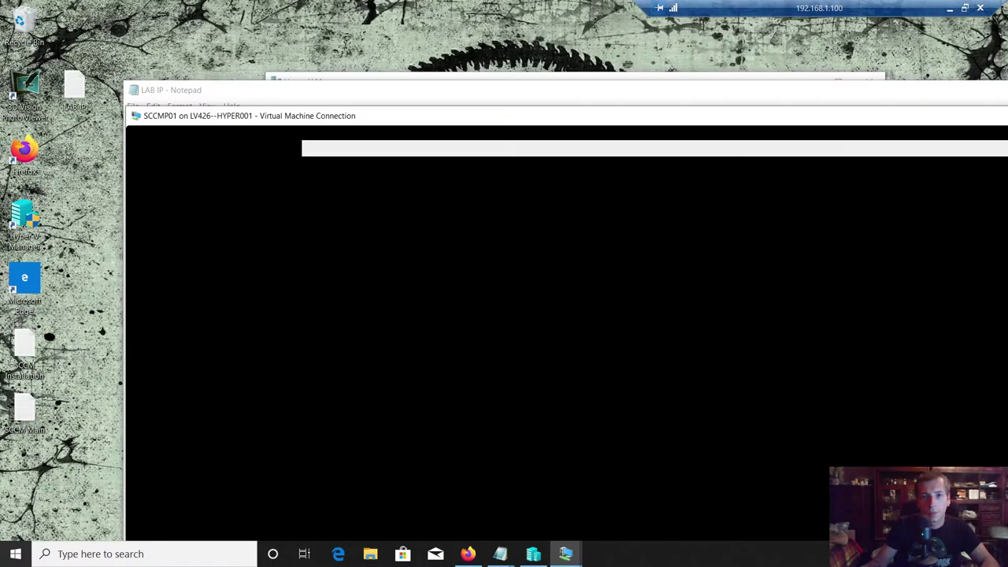
- Minimize the LAB IP notes and Hyper-V Manager, then bring up the ADDS VM window
left_click(593, 97)
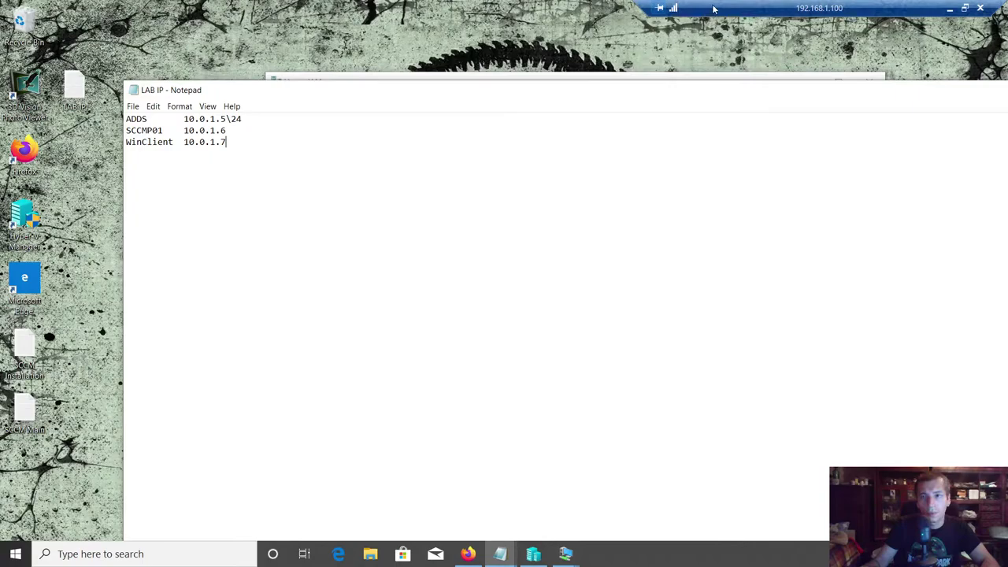
left_click_drag(801, 98, 660, 167)
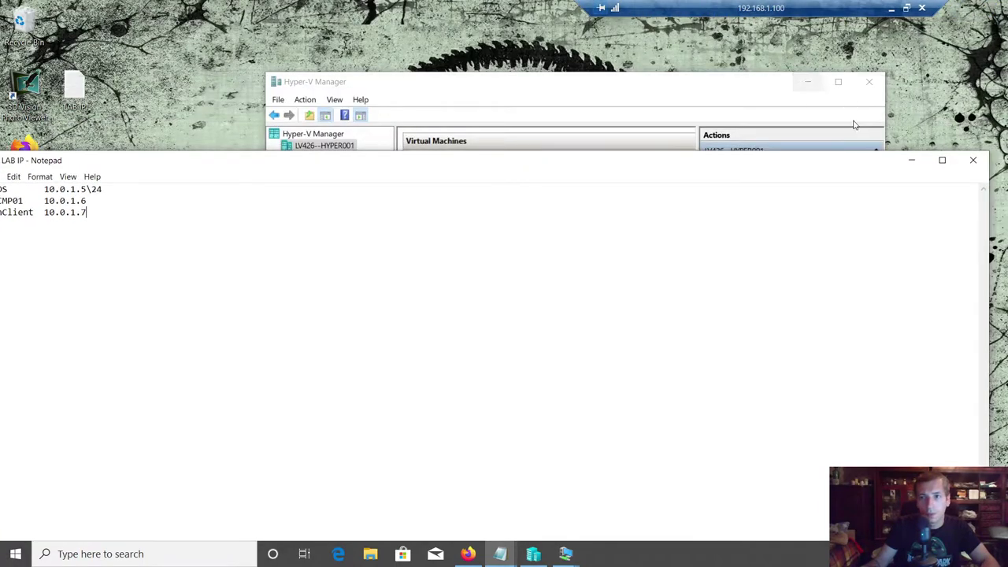
left_click(898, 162)
left_click(809, 83)
right_click(394, 117)
left_click(446, 151)
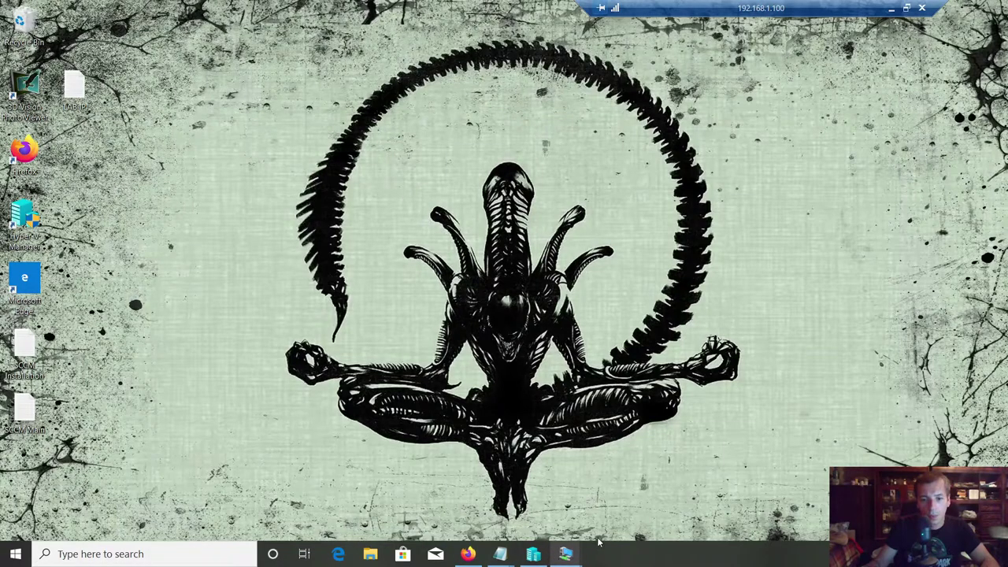
left_click(566, 553)
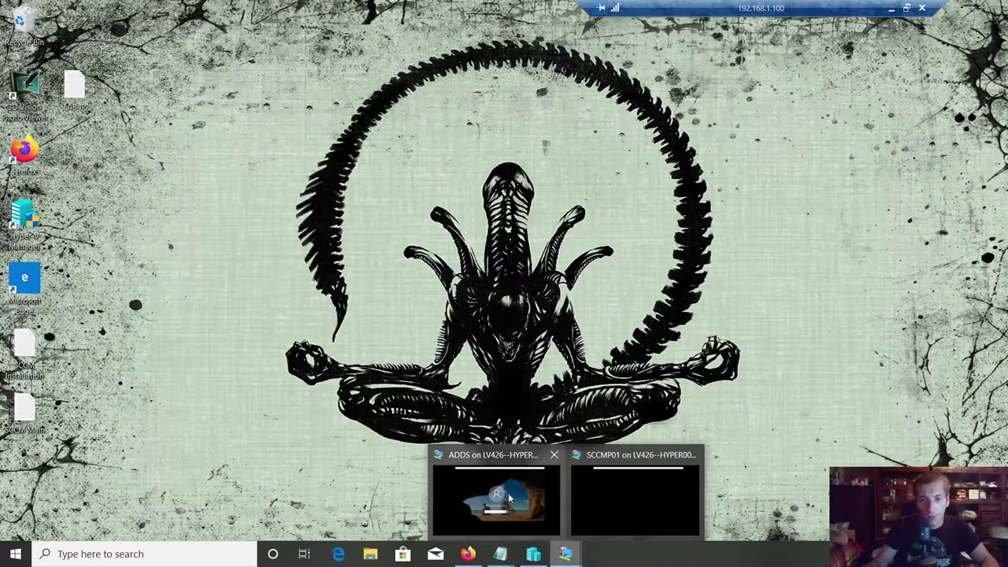
left_click(510, 498)
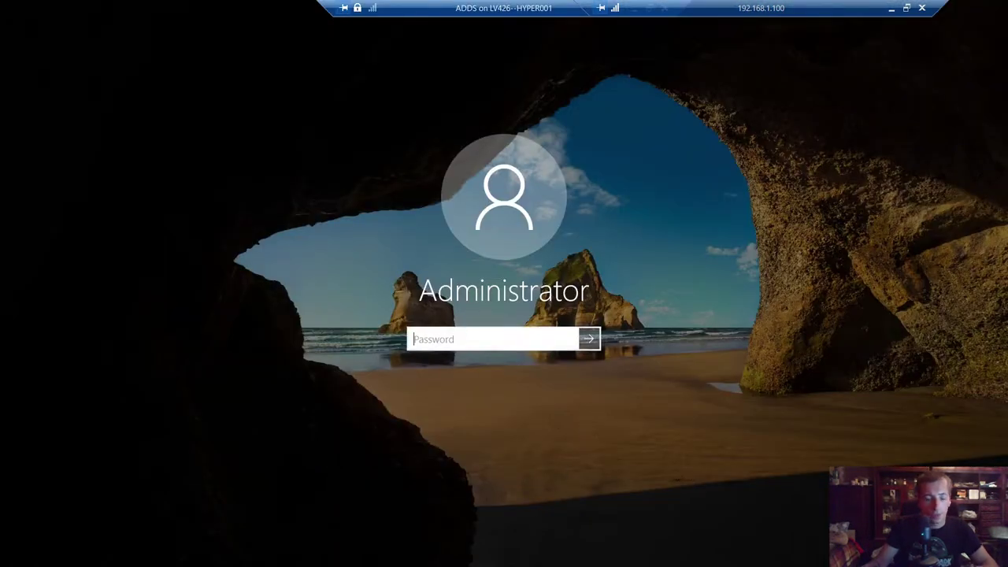
- Sign in to ADDS as Administrator, re-entering the password after the first attempt
type("Pa")
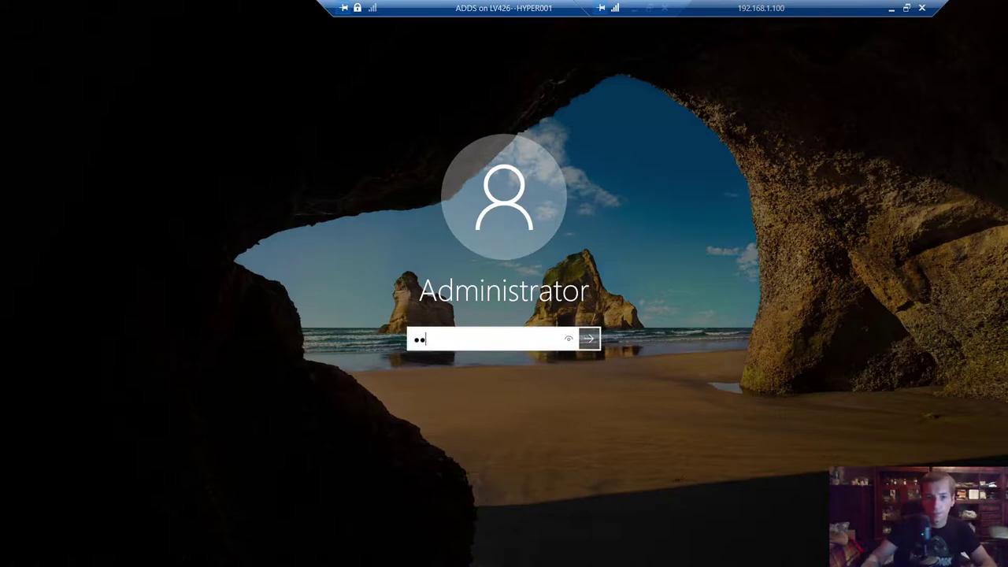
type("ssw0rd123!")
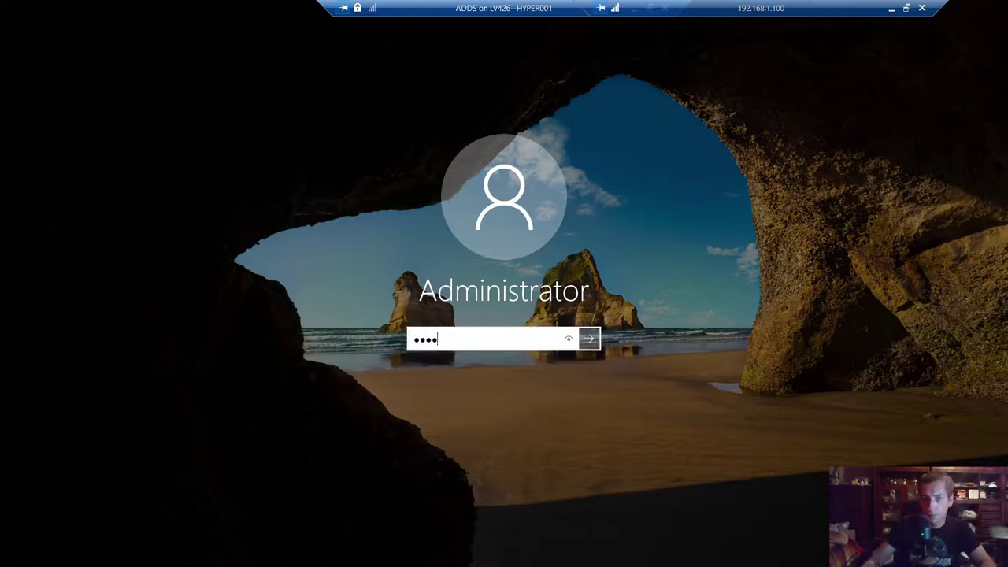
key("Return")
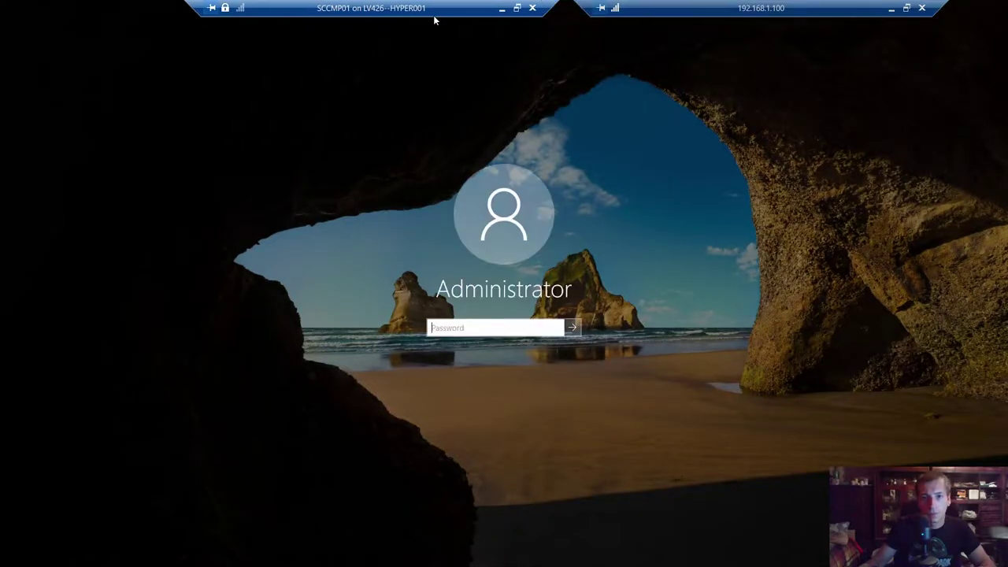
left_click(501, 10)
key("ctrl+a")
type("••••••••••••••")
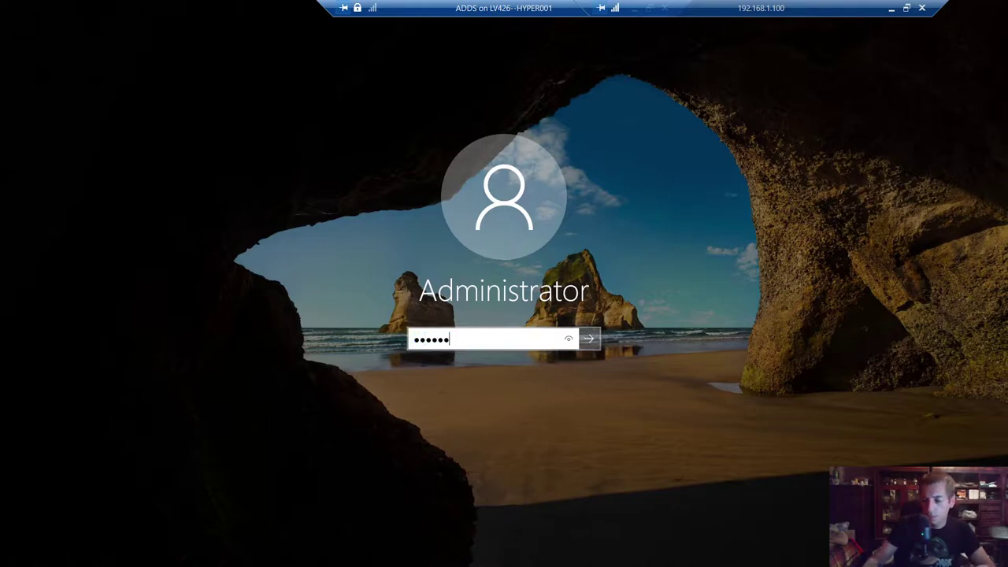
key("Return")
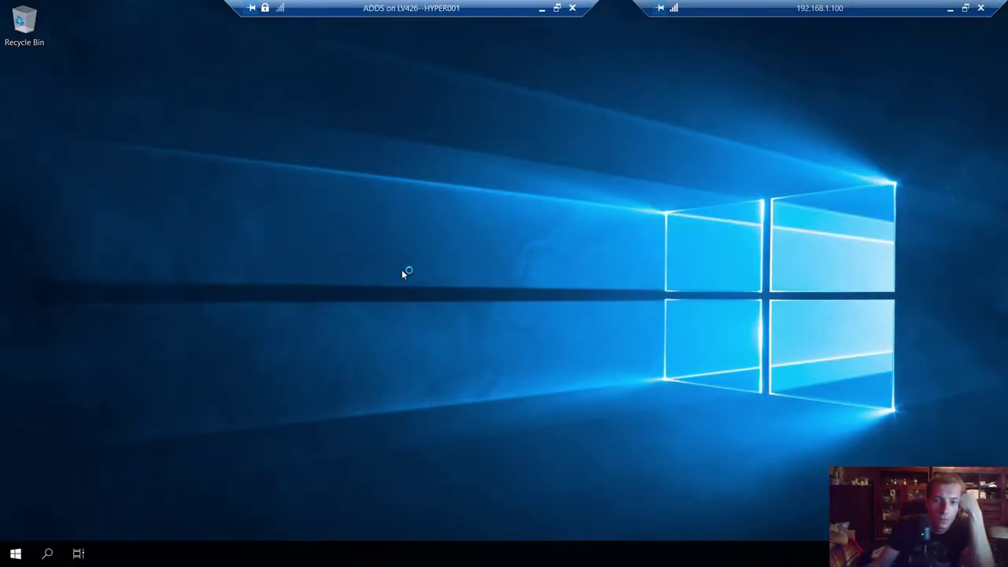
right_click(402, 270)
- Open an administrator cmd, apply color 4f, clear the screen, and run hostname showing ADDS01
left_click(401, 274)
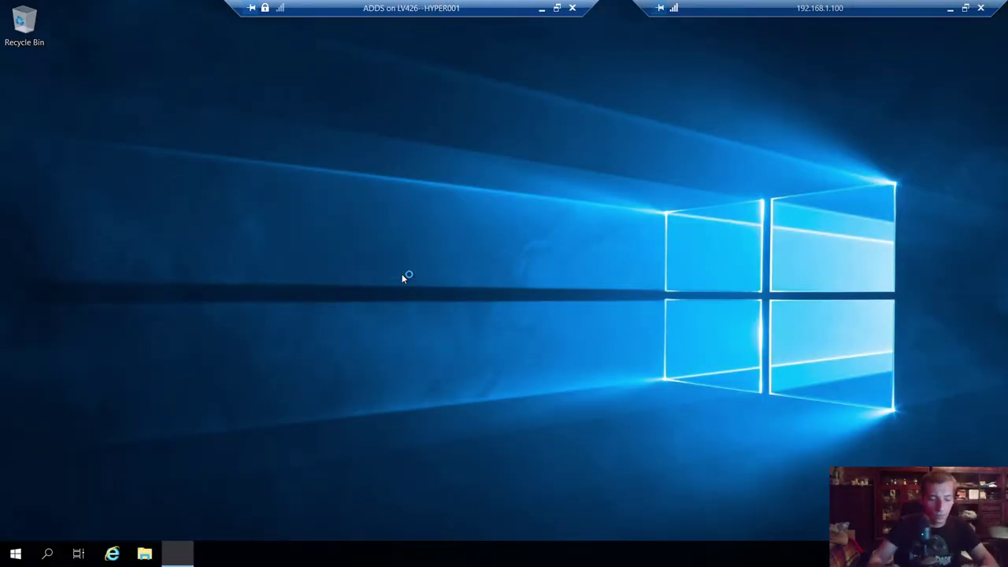
key("super+r")
type("cmd")
key("Return")
type("color 4f")
key("Return")
type("cls")
key("Return")
type("hostname")
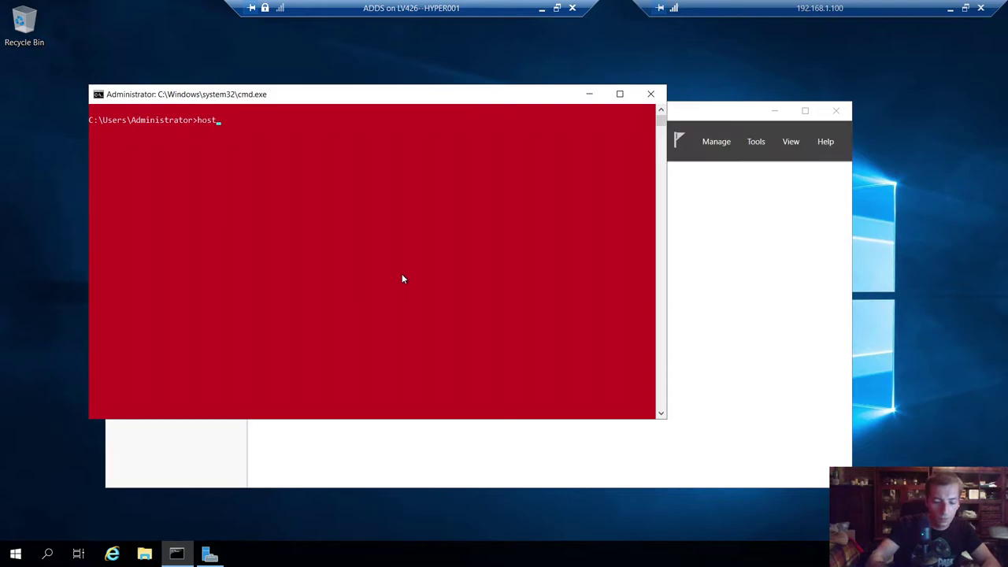
key("Return")
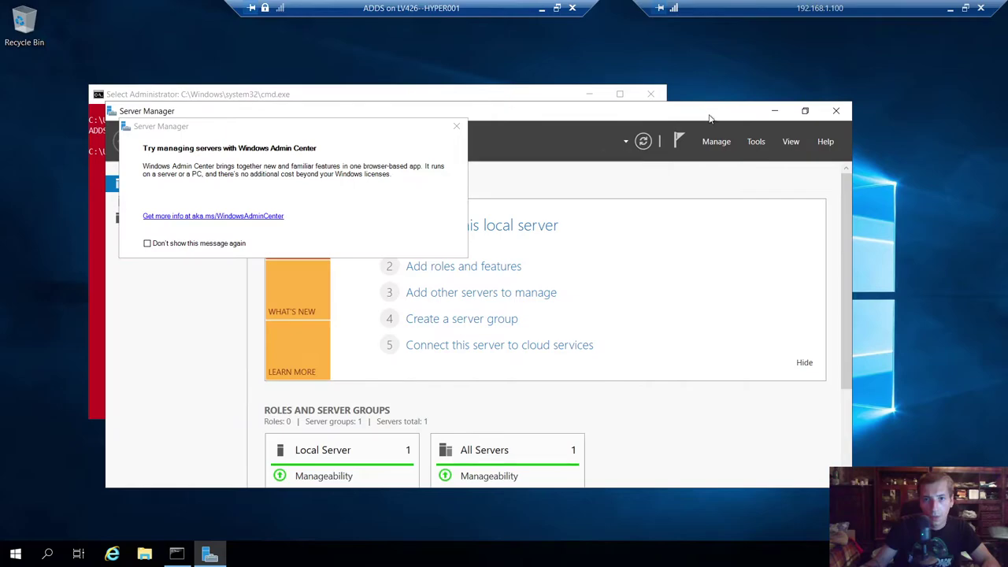
- Dismiss the Admin Center prompt and run Add Roles and Features with role-based install targeting ADDS01
double_click(696, 113)
left_click(456, 126)
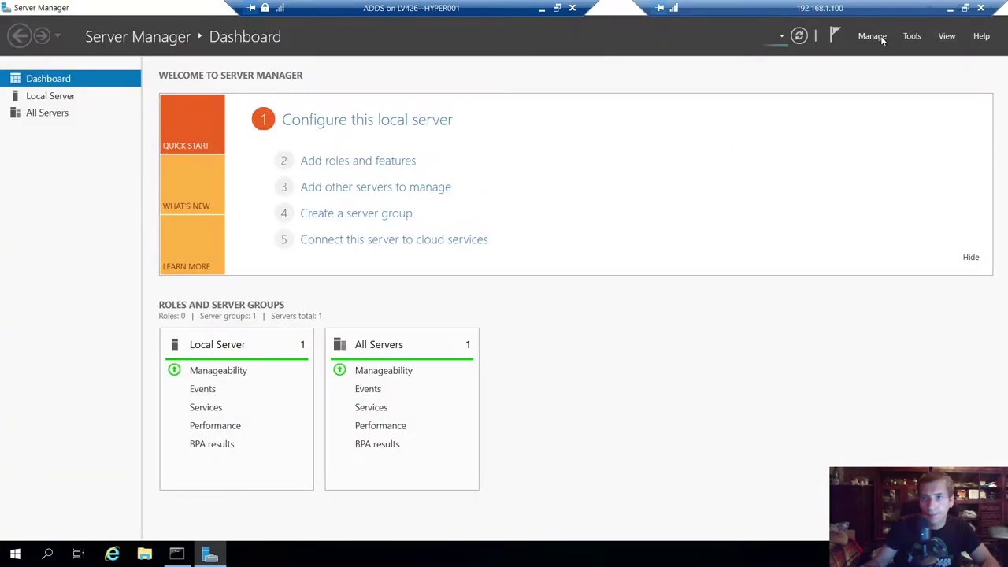
left_click(874, 37)
left_click(883, 53)
left_click(371, 369)
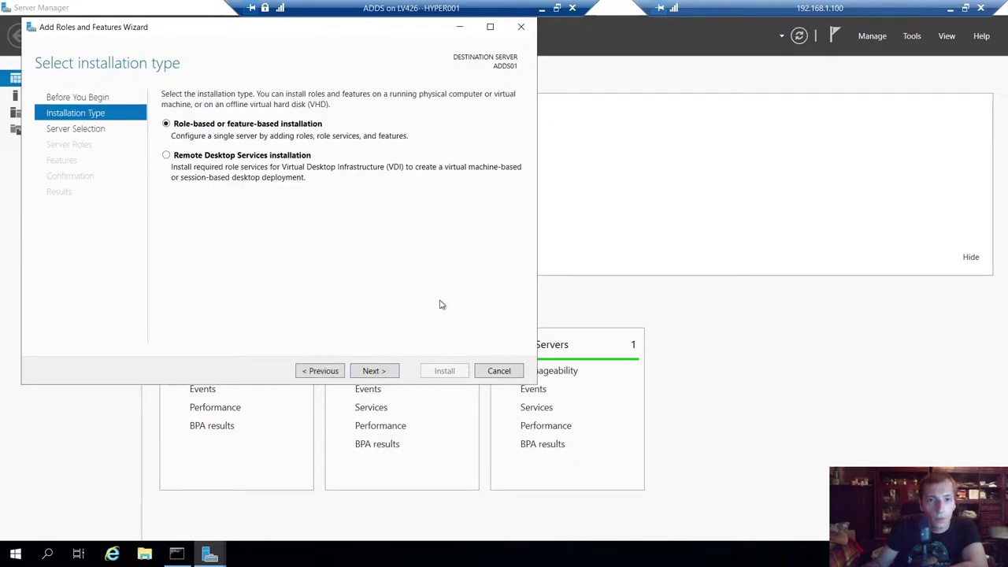
key("Return")
left_click(375, 370)
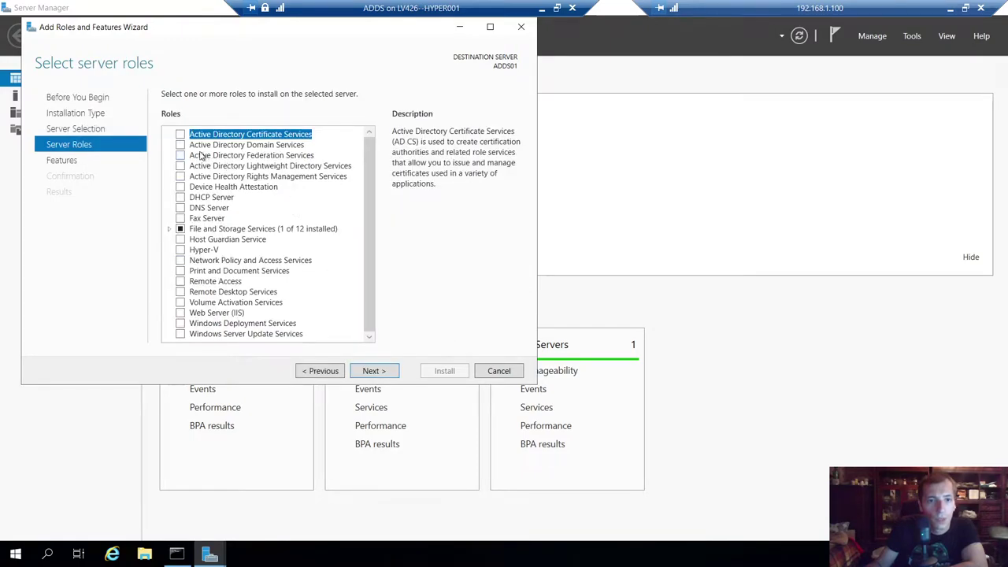
- Select Active Directory Domain Services with its required features, allow automatic restart, and install
left_click(180, 146)
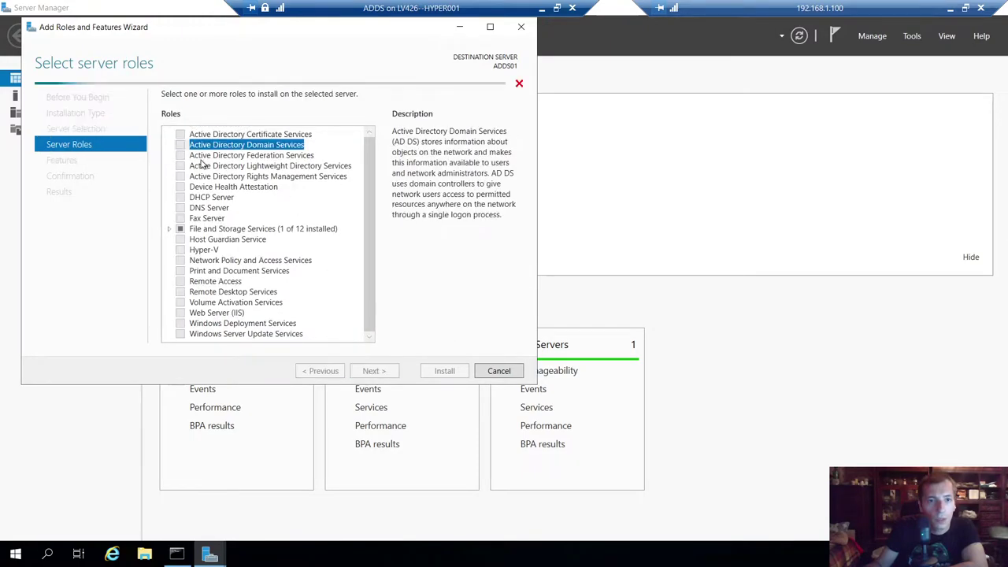
left_click(327, 318)
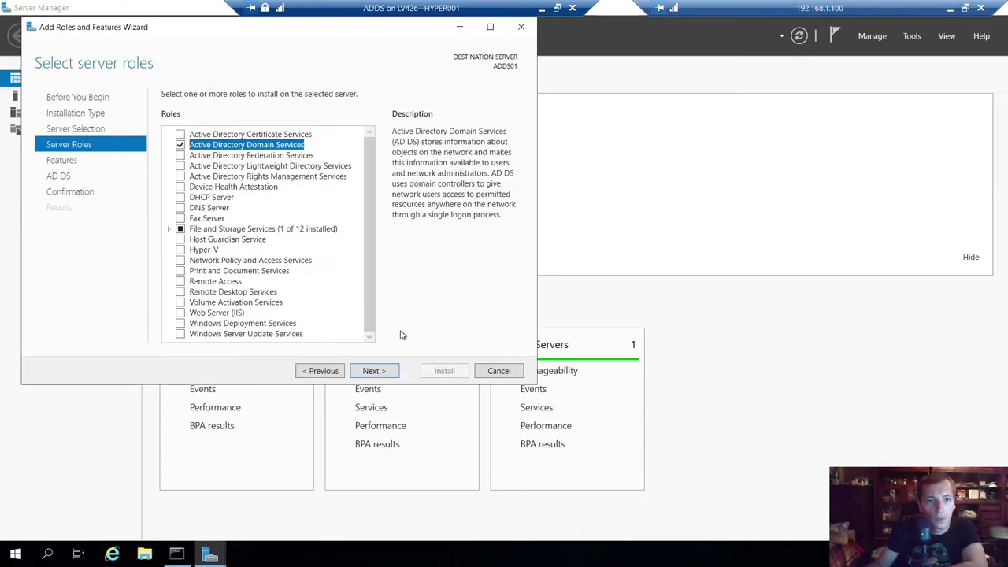
left_click(385, 374)
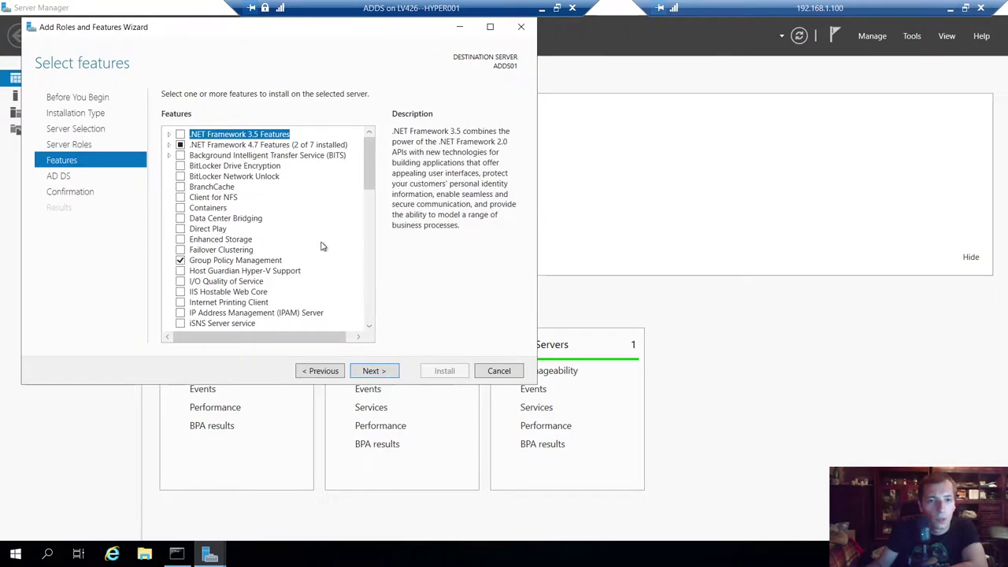
left_click(375, 375)
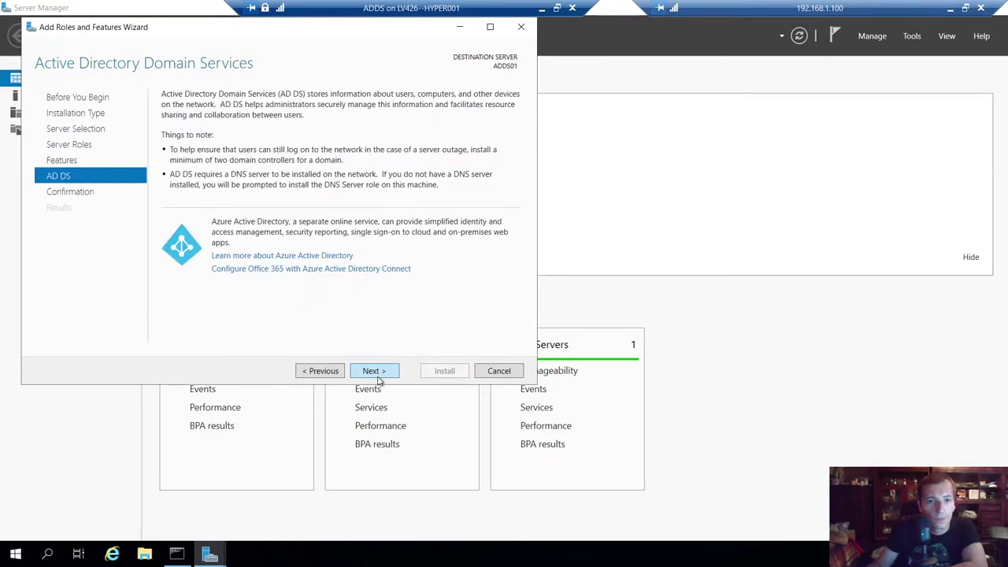
left_click(382, 376)
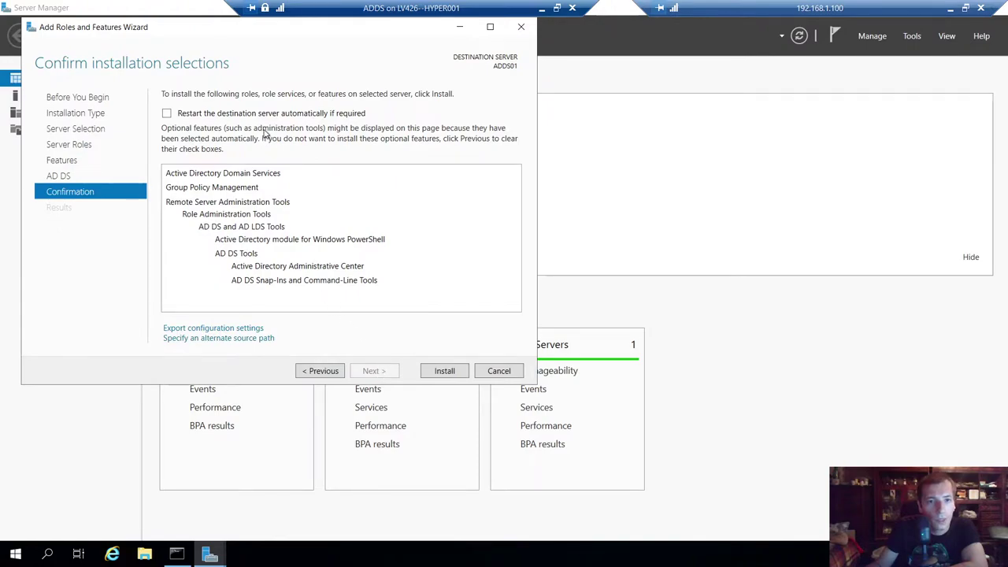
left_click(166, 114)
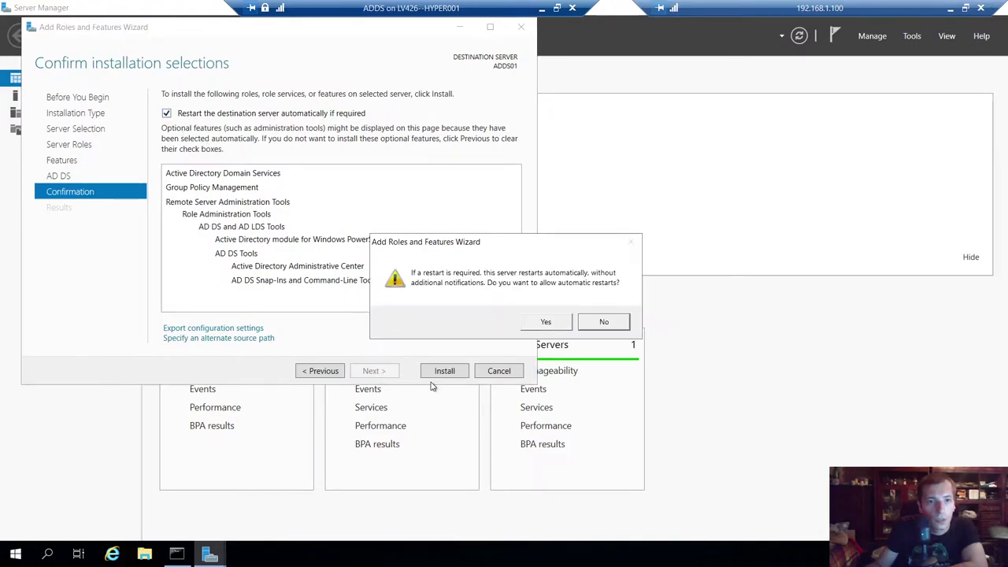
left_click(547, 323)
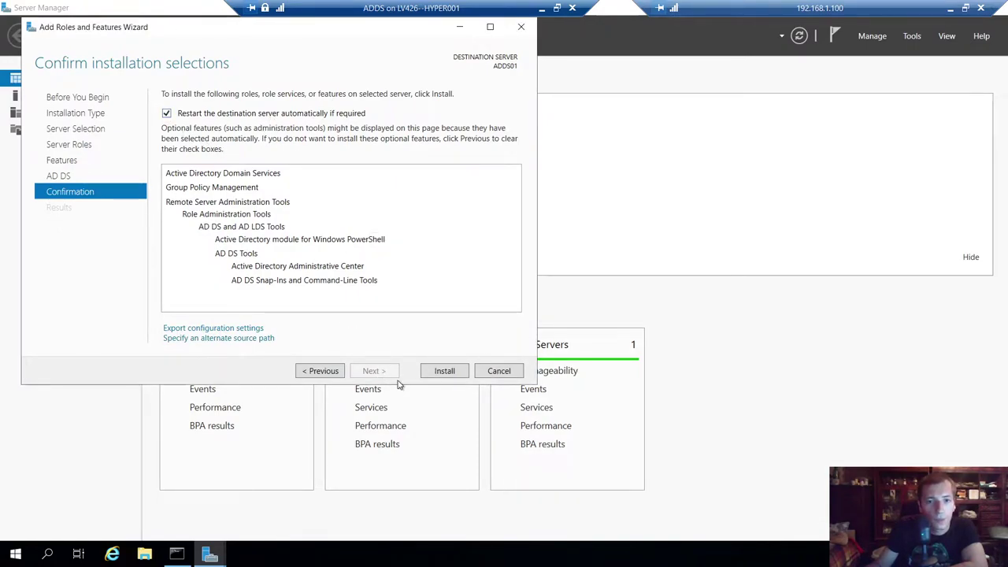
left_click(444, 371)
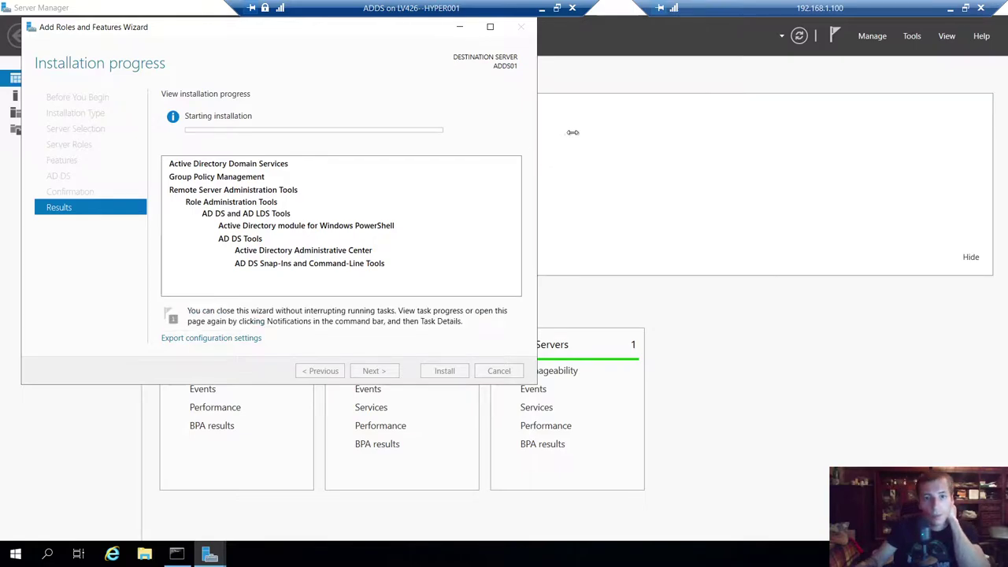
- Close the wizard and extra command prompt, check AD DS progress, then minimize the ADDS session
left_click_drag(232, 31, 298, 61)
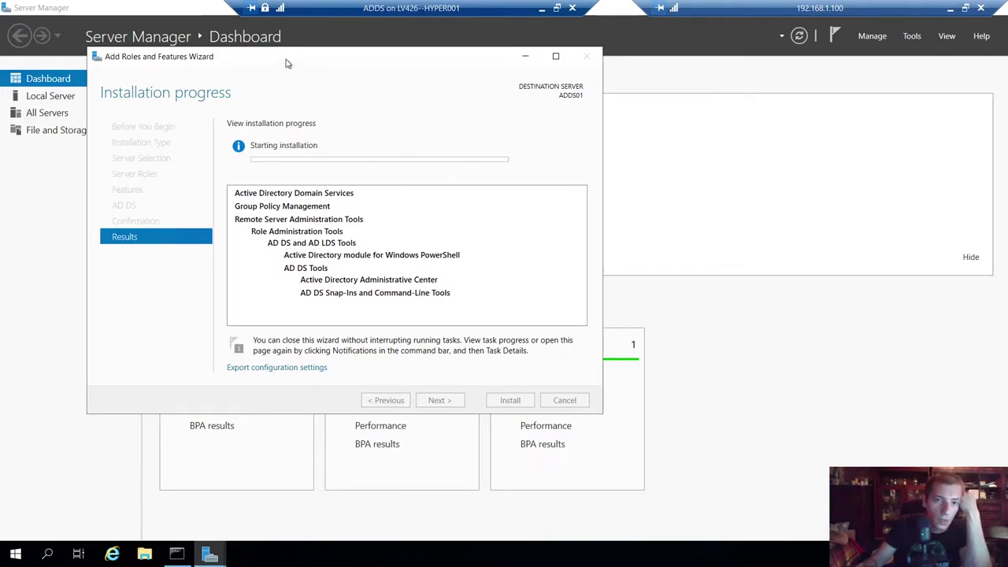
left_click_drag(288, 63, 327, 63)
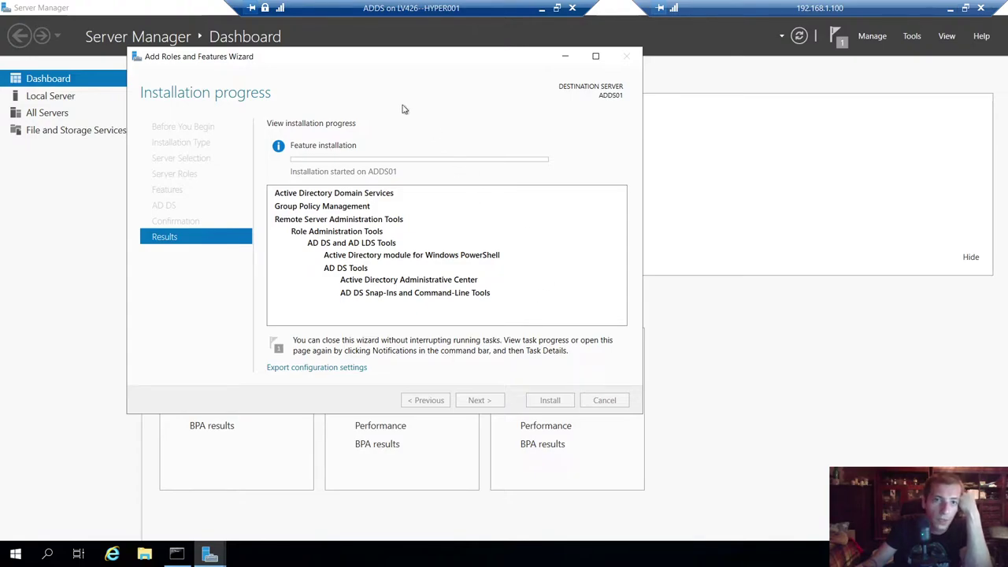
left_click_drag(380, 61, 420, 54)
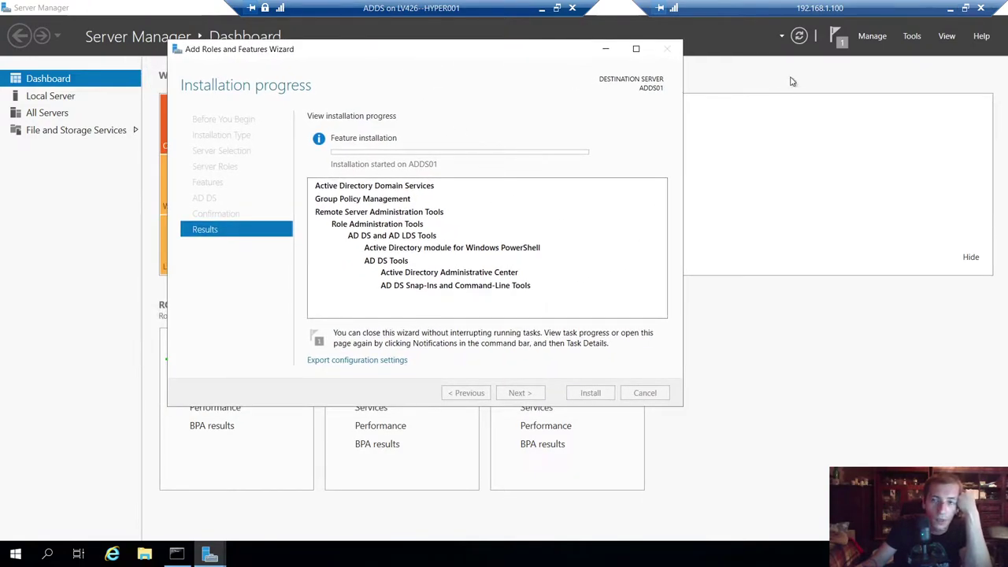
left_click(592, 393)
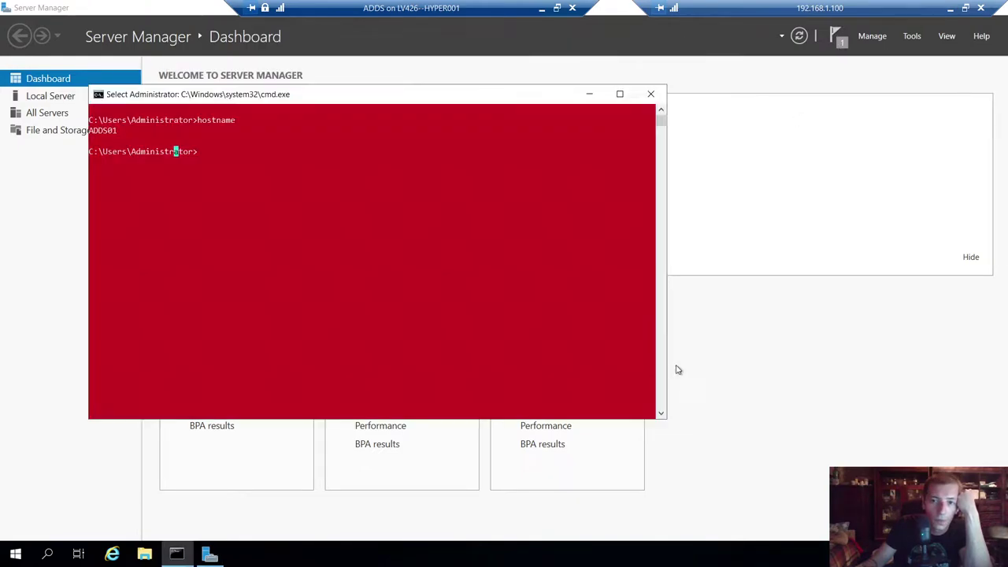
left_click(651, 93)
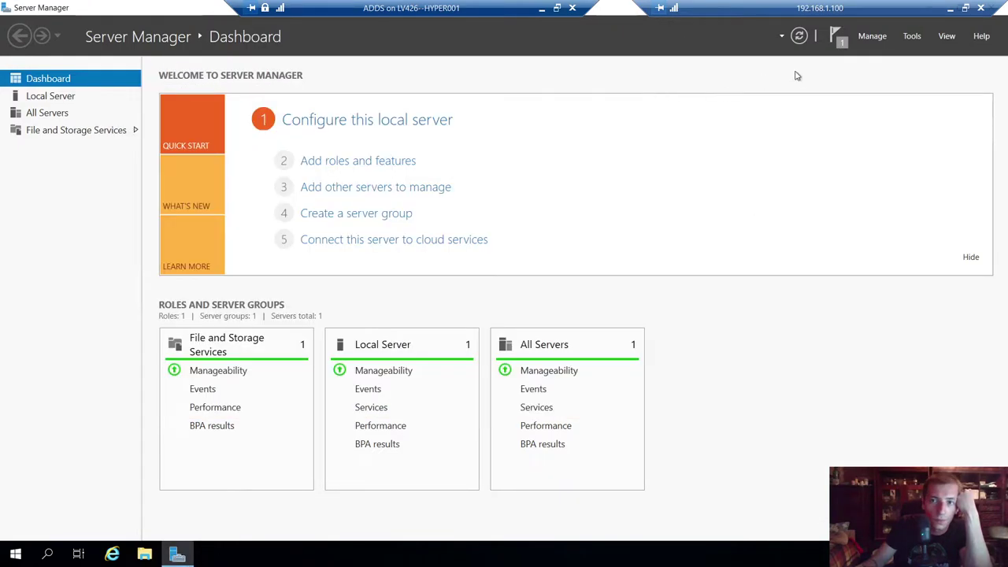
left_click(837, 36)
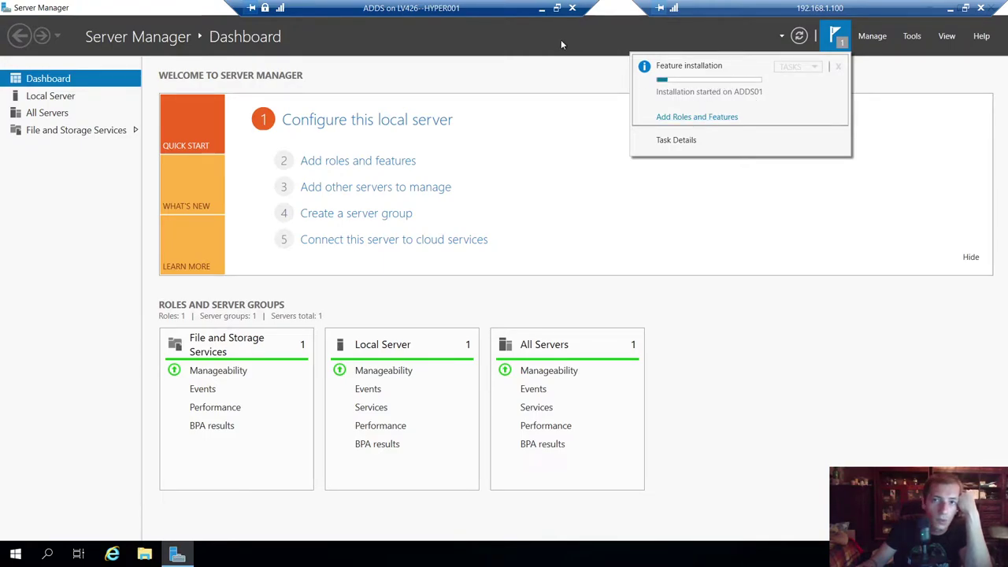
left_click(542, 8)
- Sign in to the SCCMP01 VM with the Administrator password
mouse_move(566, 554)
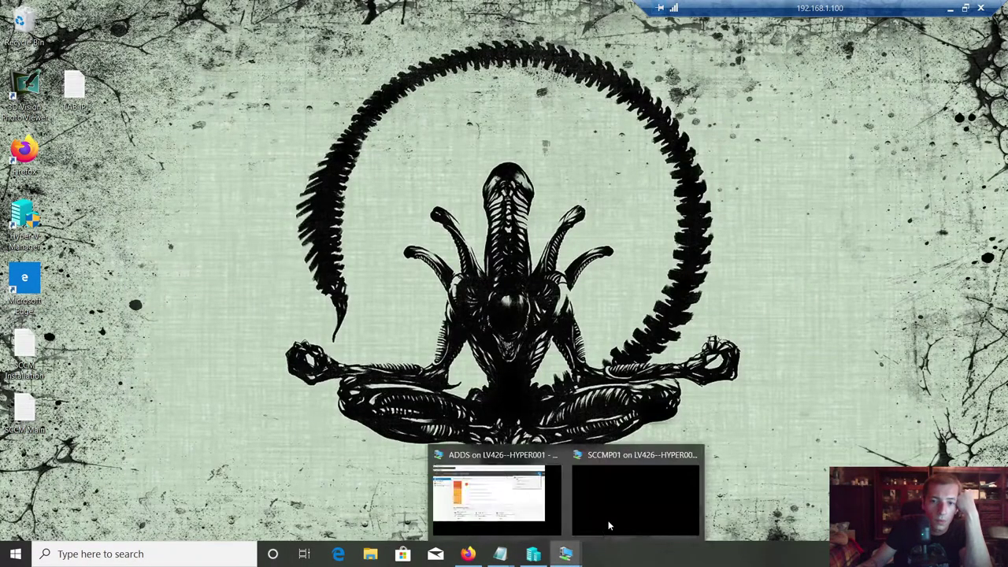
left_click(606, 523)
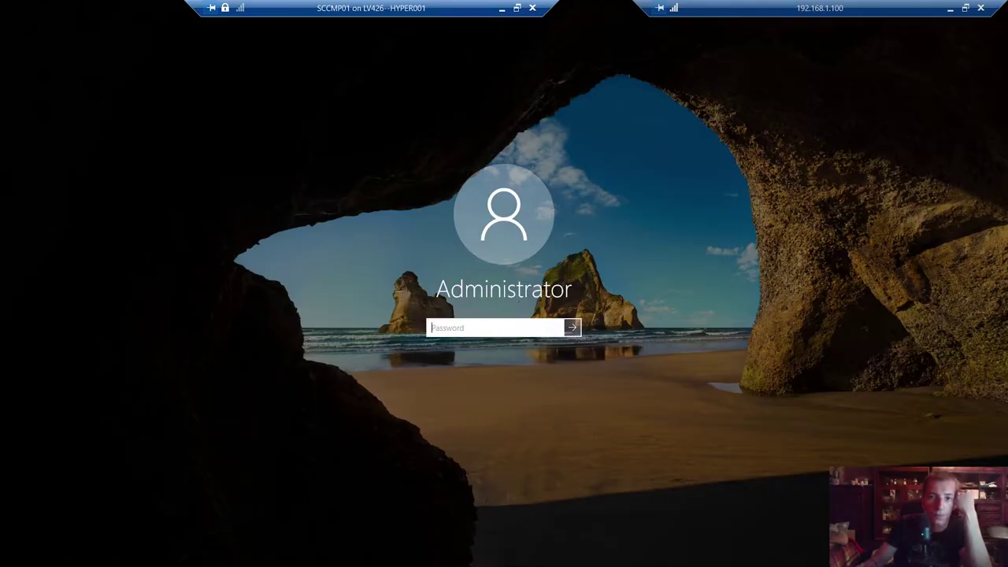
type("Password12345")
key("Return")
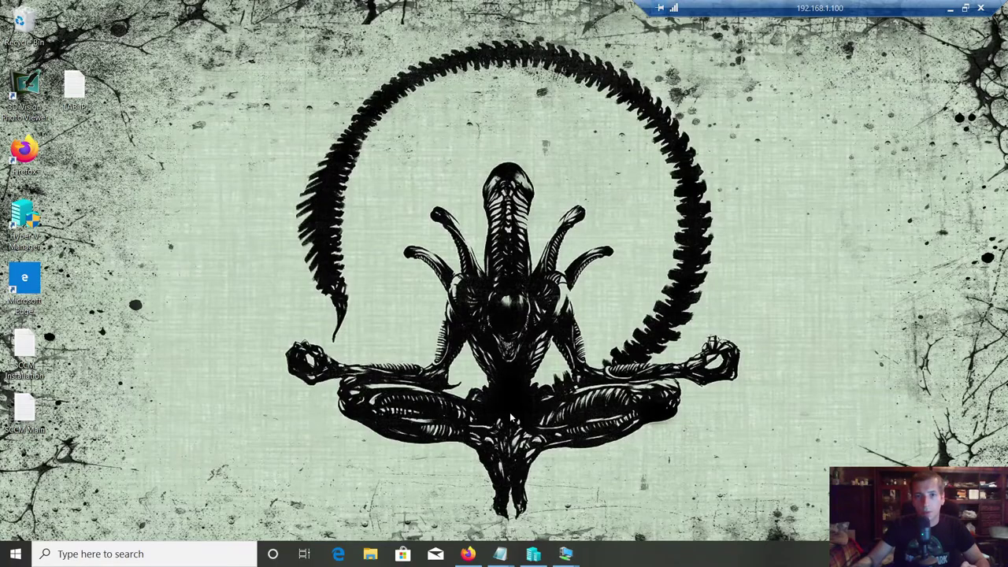
- Bring up Hyper-V Manager and open the WIN10Client VM's action menu
left_click(536, 556)
left_click(447, 172)
right_click(447, 172)
- Connect to WIN10Client and accept United States region, US keyboard, skipping a second layout
left_click(474, 178)
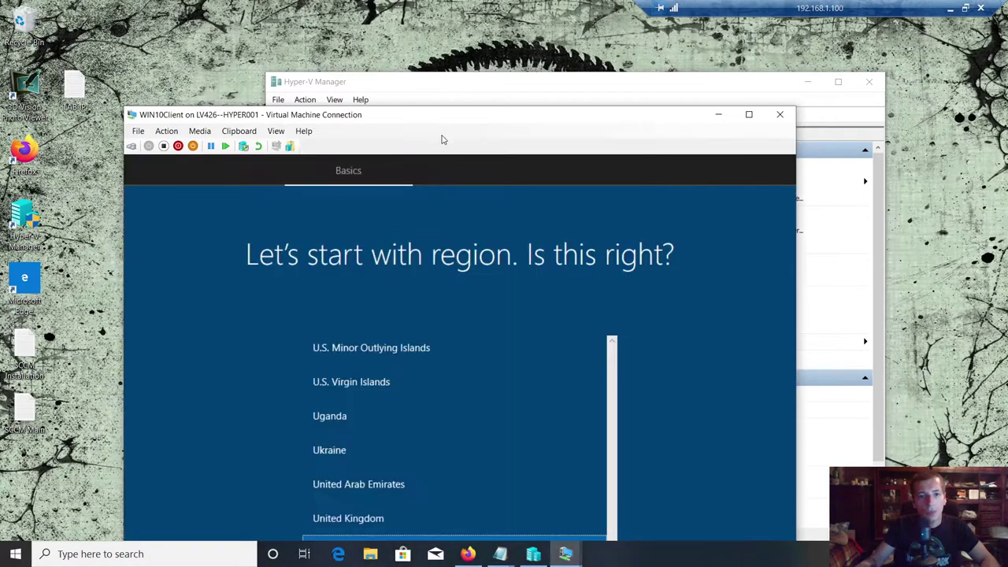
left_click_drag(438, 115, 428, 10)
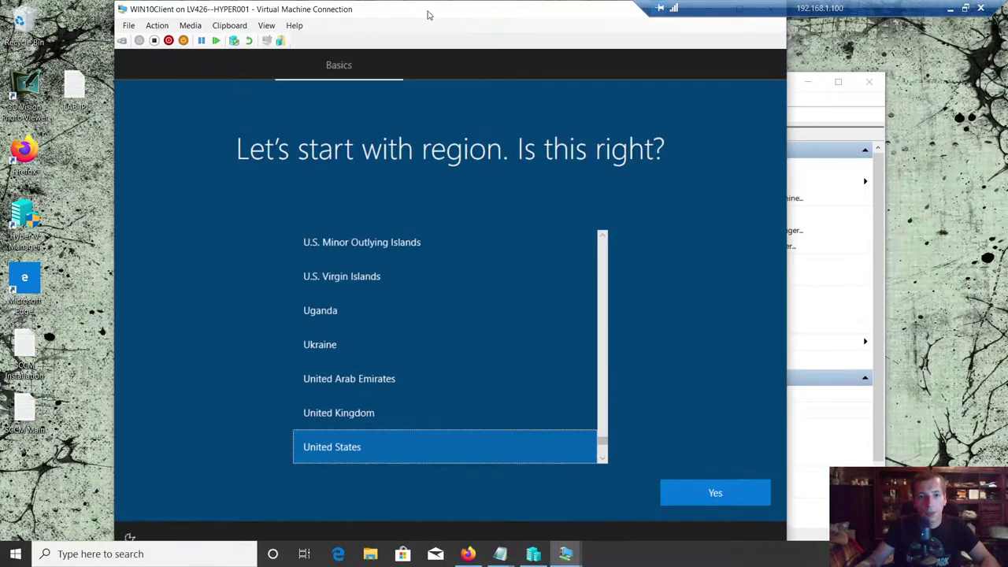
left_click(702, 497)
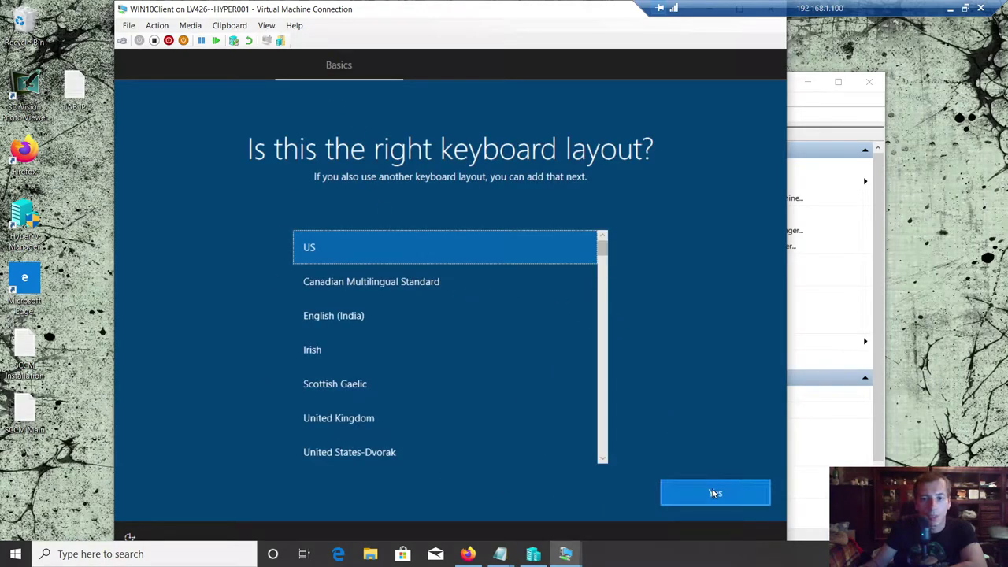
left_click(713, 490)
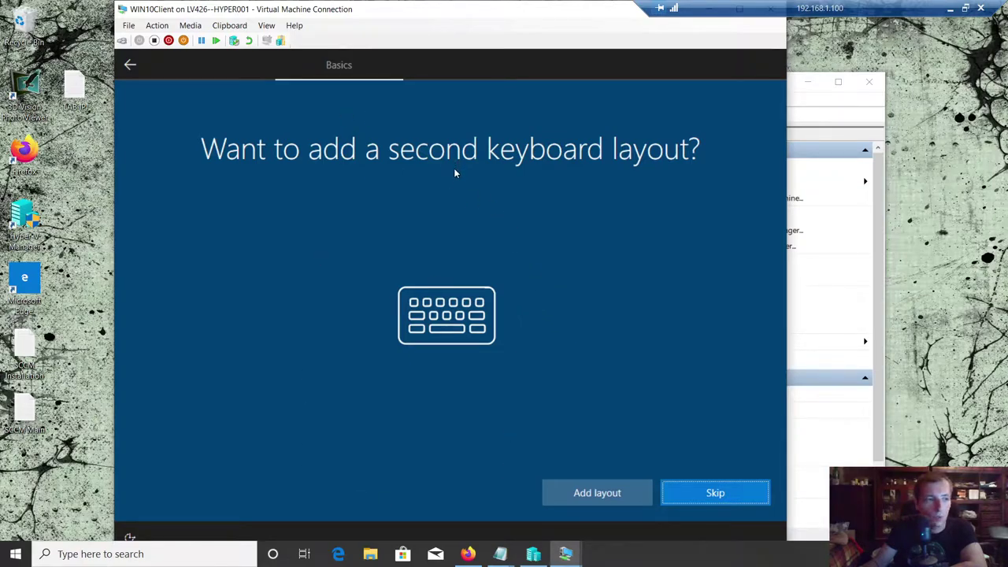
left_click(704, 489)
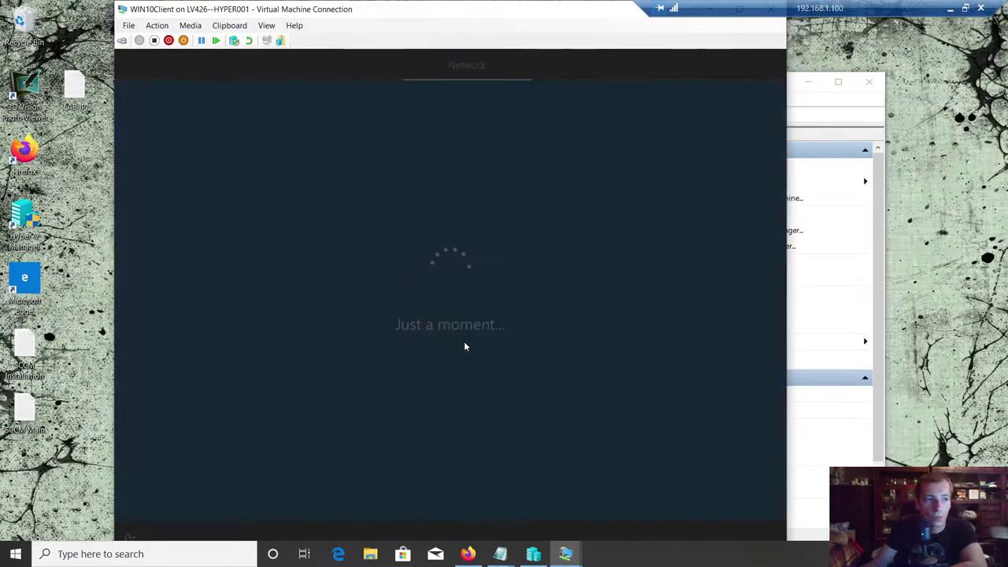
- Reposition the WIN10Client window and refresh the host desktop
left_click_drag(548, 15, 542, 44)
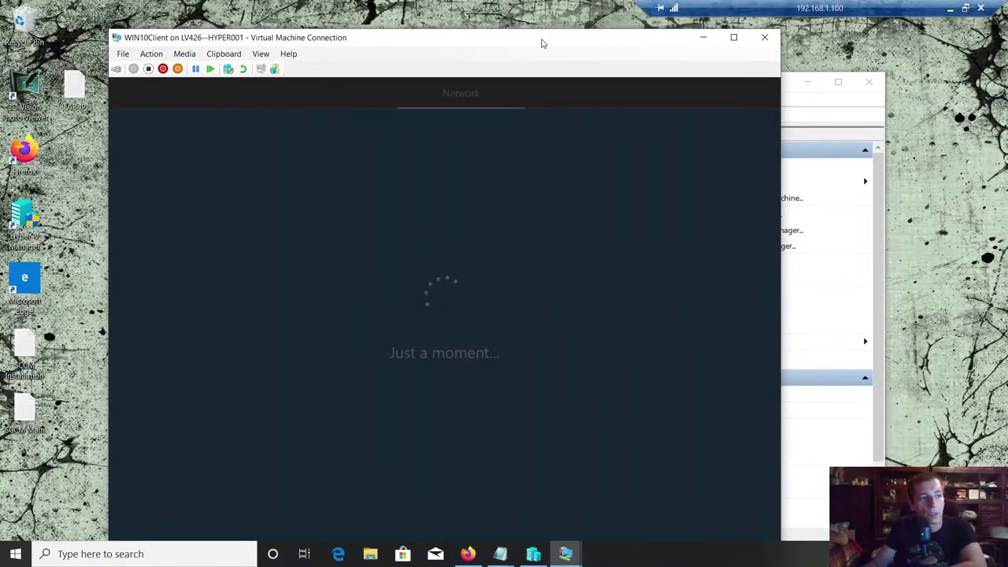
right_click(434, 10)
left_click(459, 50)
left_click_drag(448, 42, 414, 33)
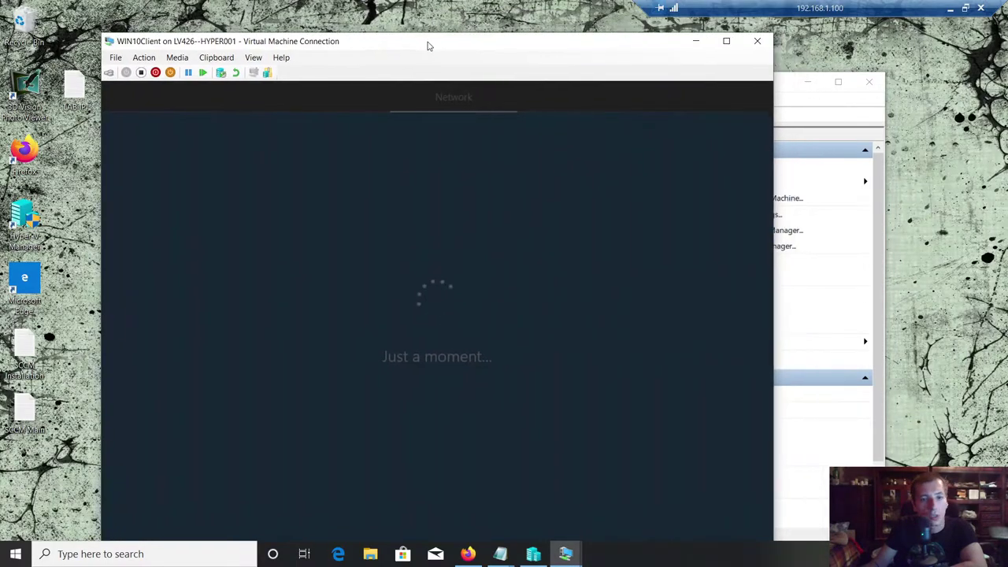
left_click(80, 301)
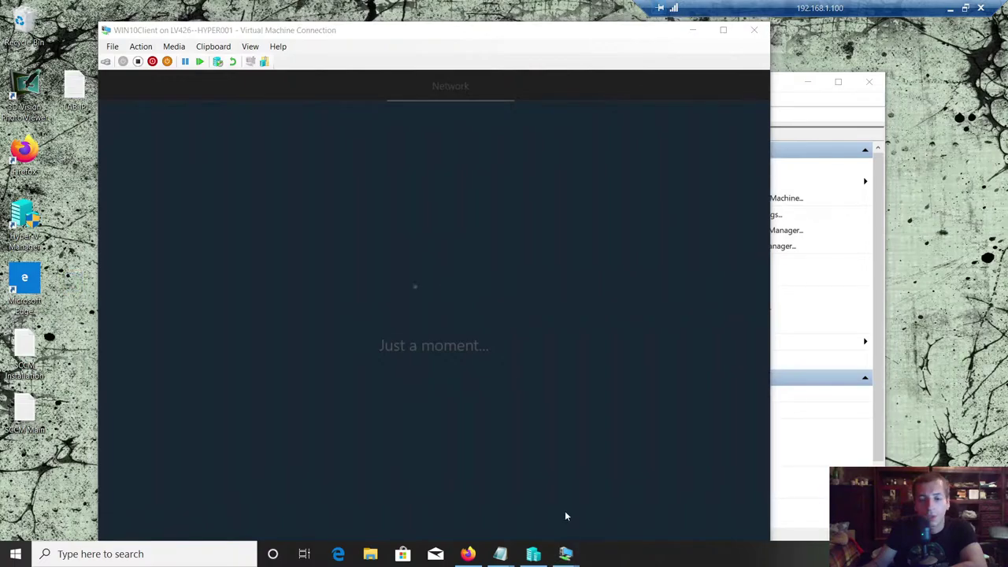
- Check the AD DS installation progress on ADDS01, then minimize that session
mouse_move(565, 554)
left_click(444, 480)
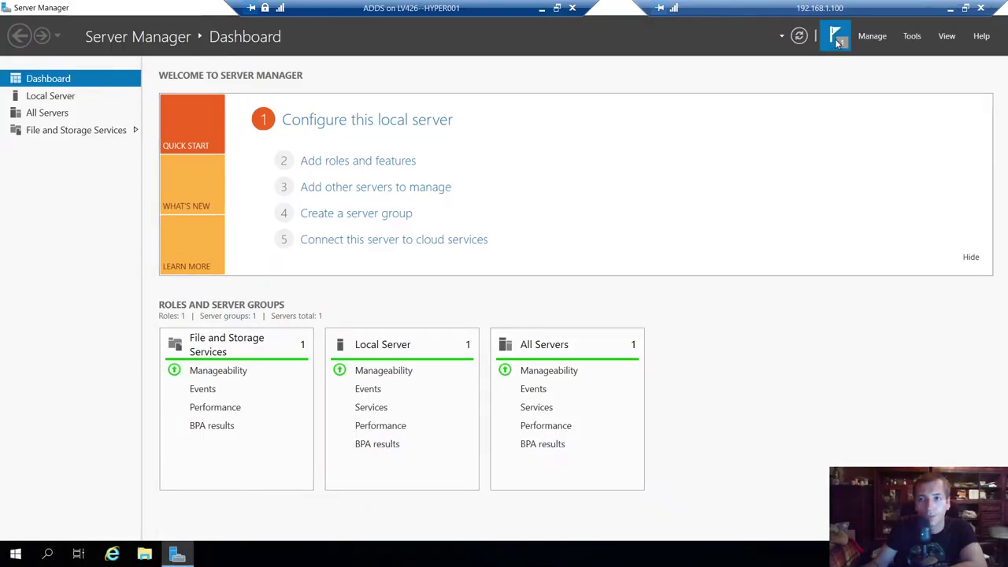
left_click(836, 41)
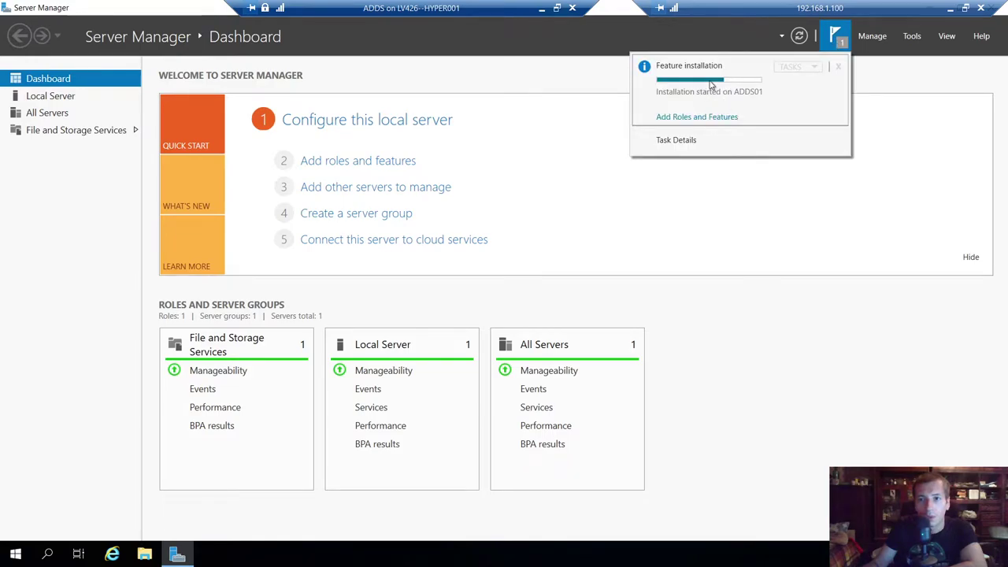
left_click(541, 9)
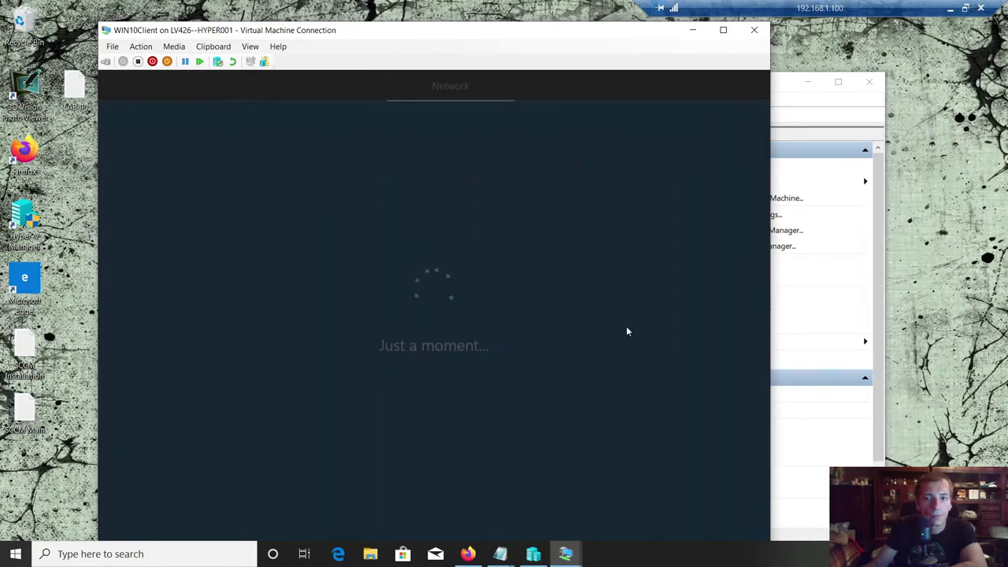
- Switch to the SCCMP01 session and dismiss the Windows Admin Center prompt
left_click(565, 554)
left_click(565, 497)
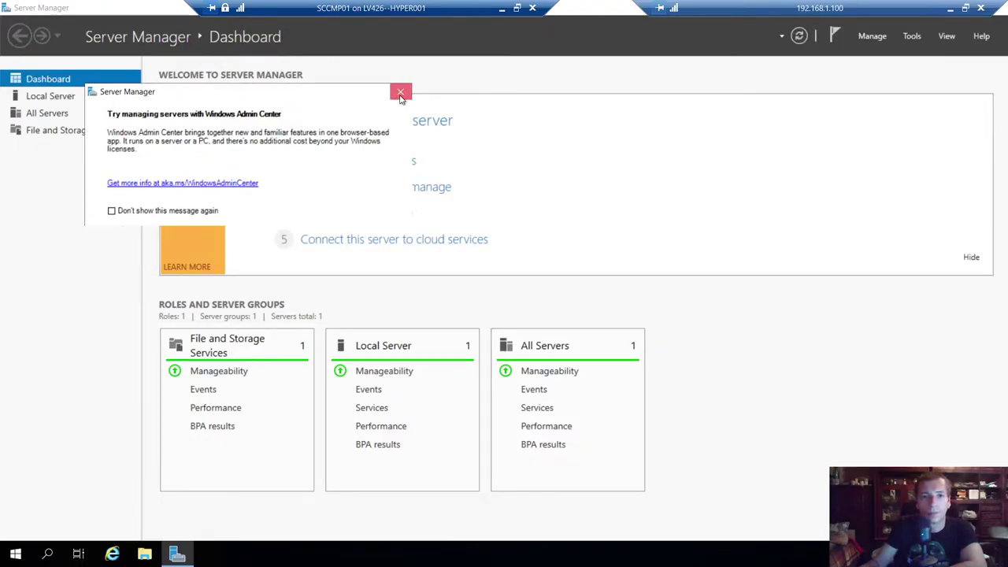
left_click(399, 94)
- Close Server Manager on SCCMP01 and refresh the desktop
left_click_drag(606, 7, 705, 134)
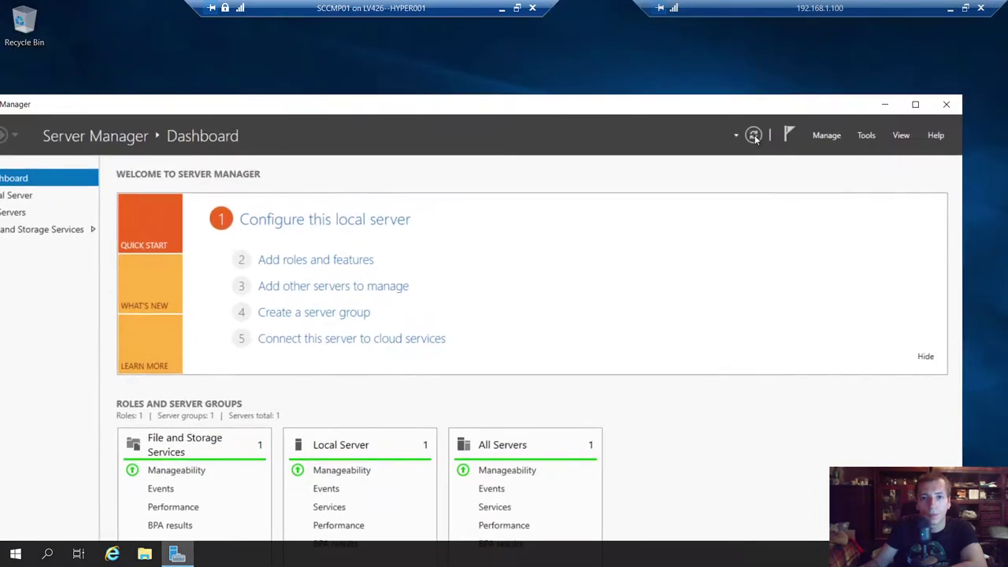
left_click(947, 104)
right_click(463, 277)
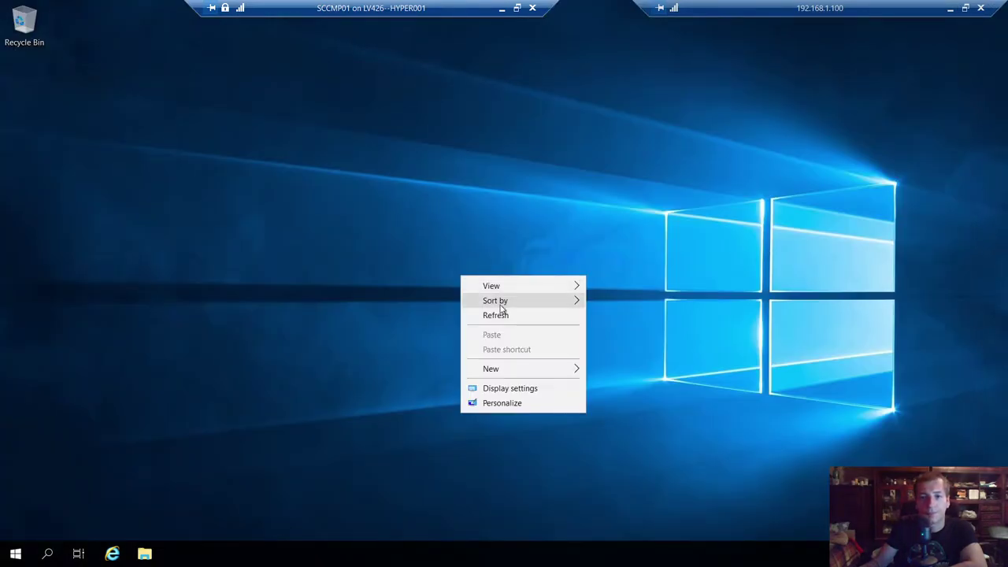
left_click(498, 317)
- Open Command Prompt via Win+R cmd and ping ADDS01
key("super+r")
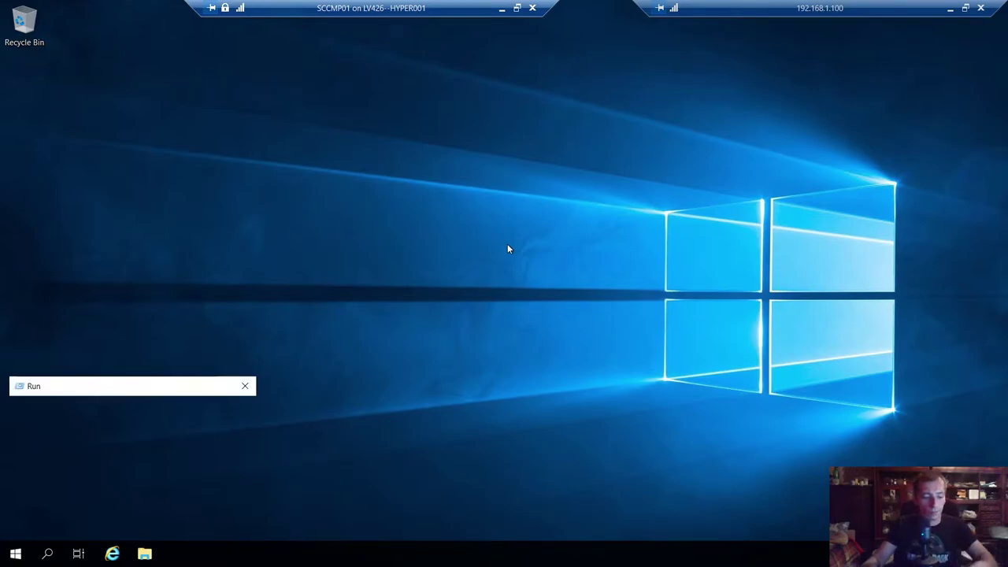
type("cmd")
key("Return")
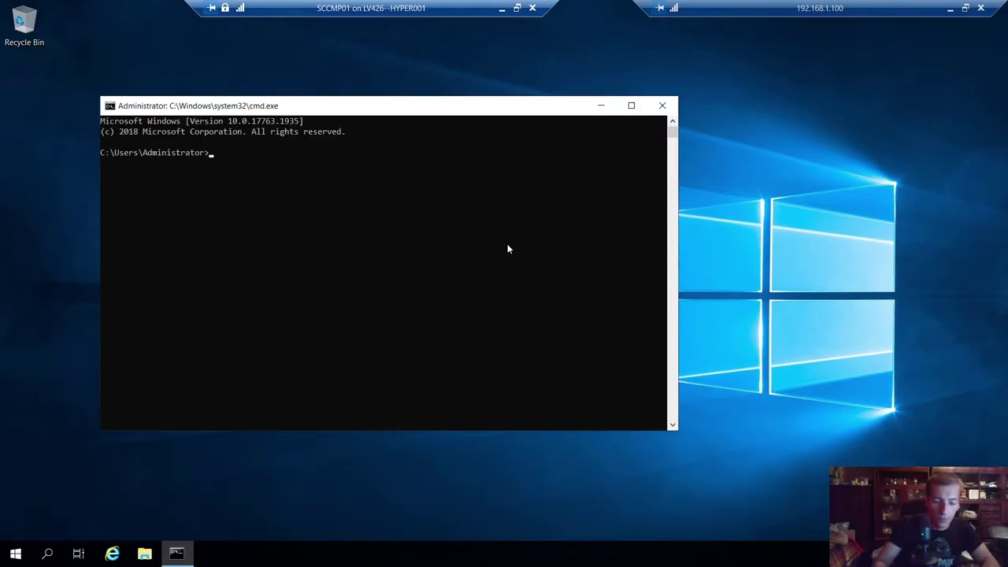
type("ping ")
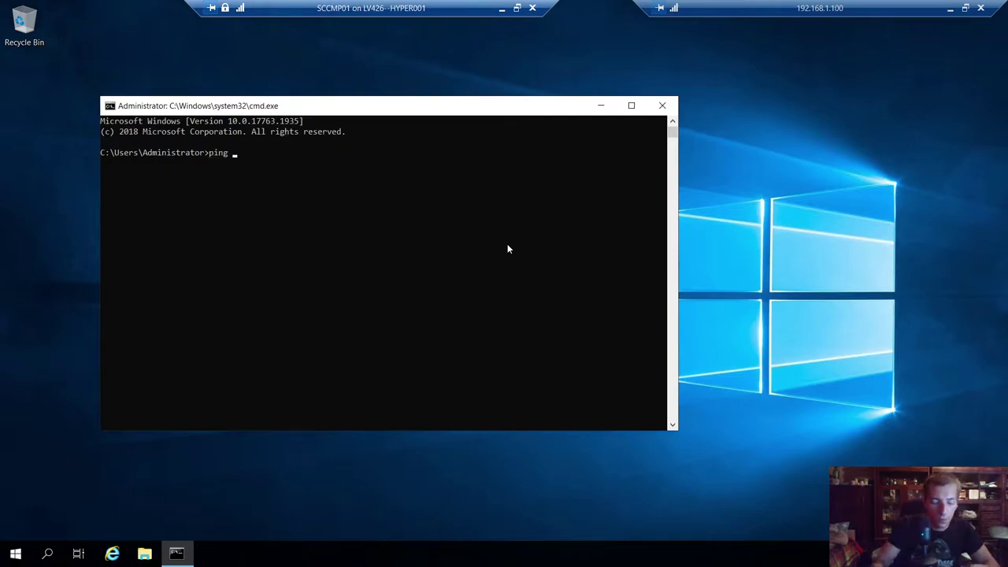
type("ADDS01")
key("Return")
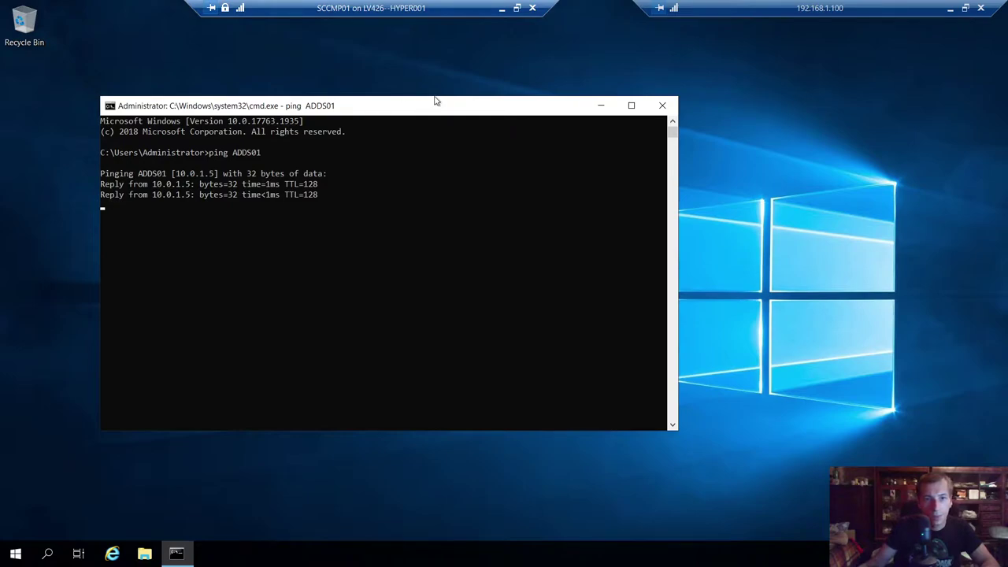
left_click_drag(420, 105, 515, 83)
- Run hostname, highlight the SCCMP01 and ping reply lines, then minimize the SCCMP01 session
left_click(424, 309)
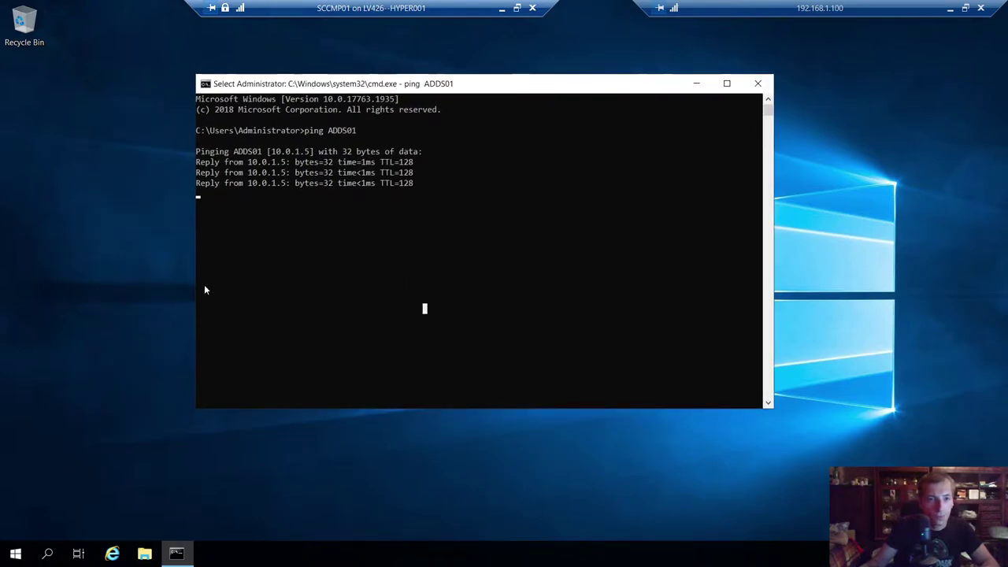
type("hostname")
key("Return")
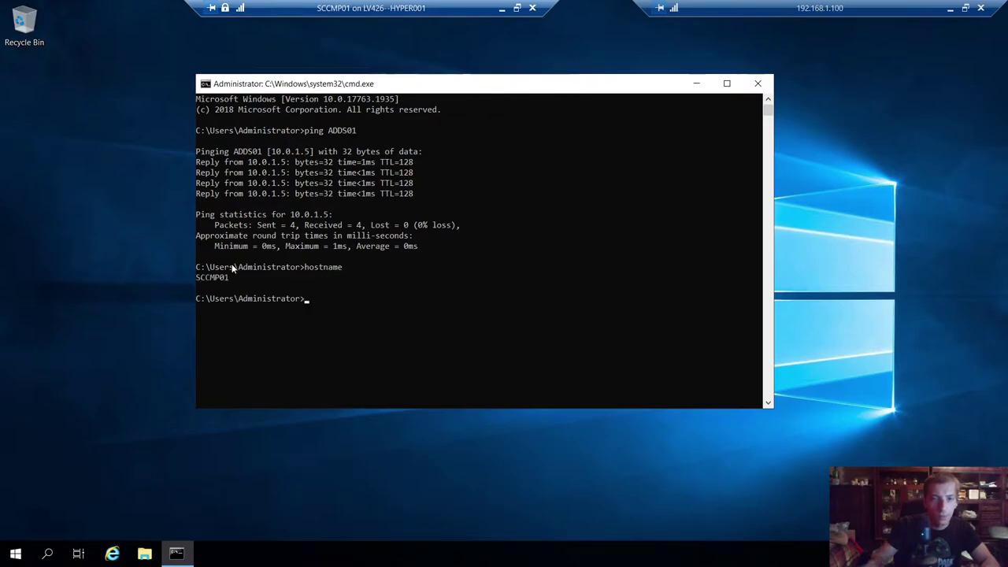
left_click_drag(234, 278, 197, 279)
left_click(227, 279)
left_click(442, 279)
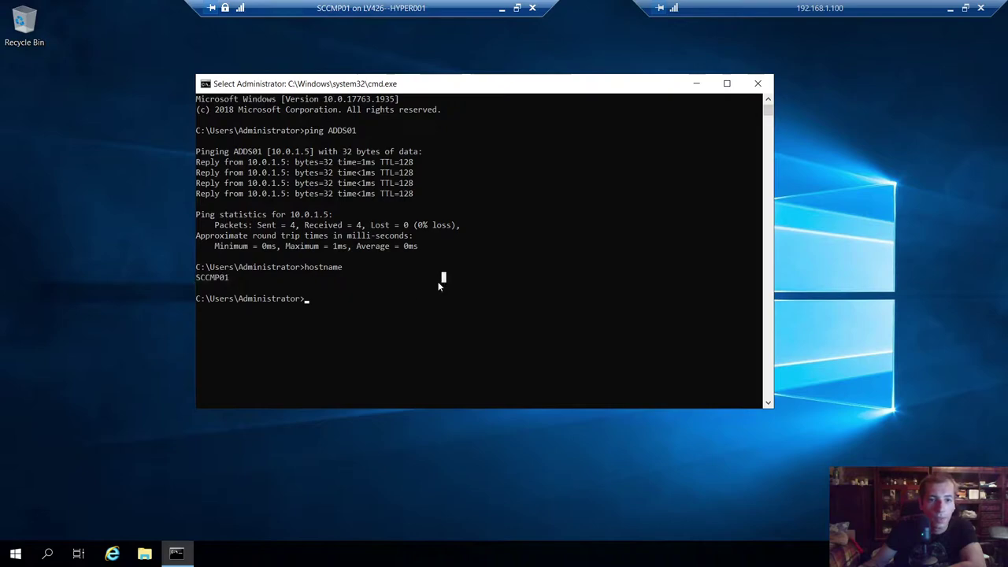
left_click_drag(198, 161, 500, 203)
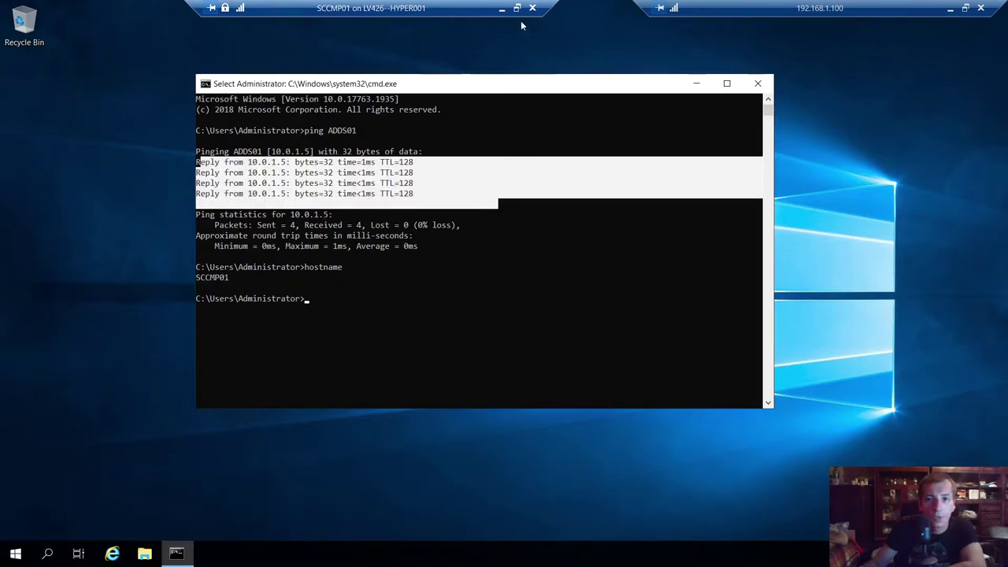
left_click(502, 9)
left_click_drag(420, 30, 392, 17)
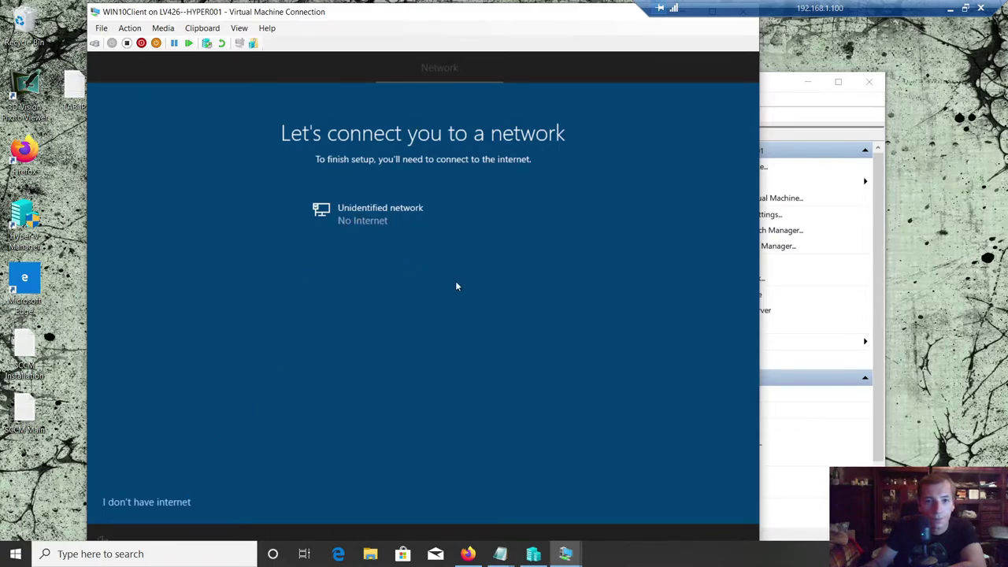
- In full screen, choose 'I don't have internet', continue past the internet page, then minimize
double_click(487, 11)
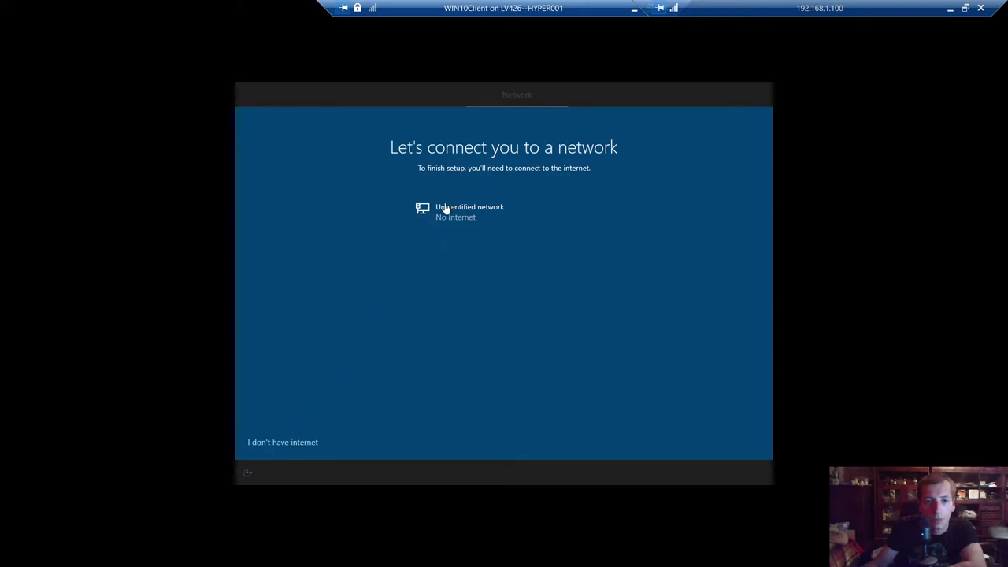
left_click(497, 442)
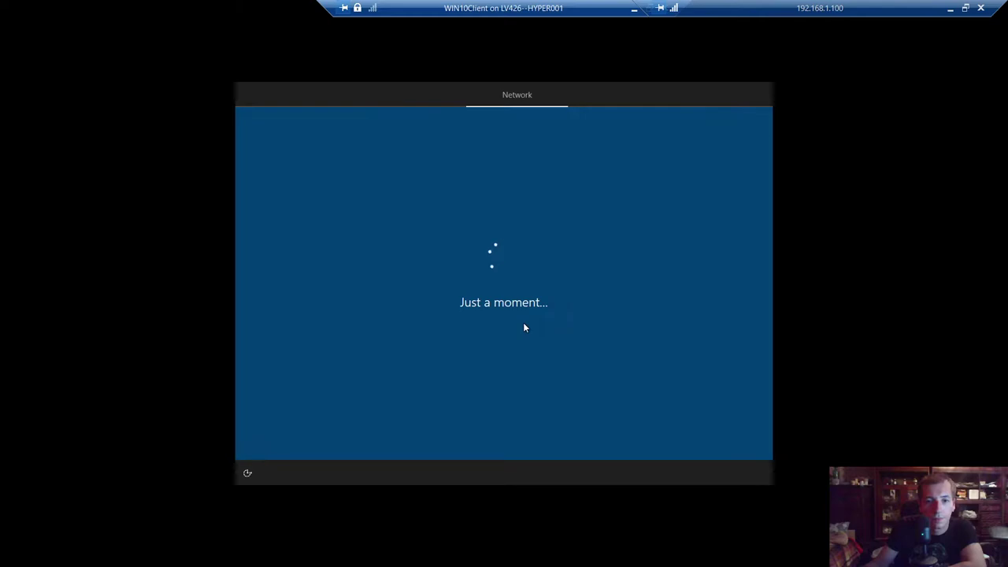
left_click_drag(554, 16, 433, 14)
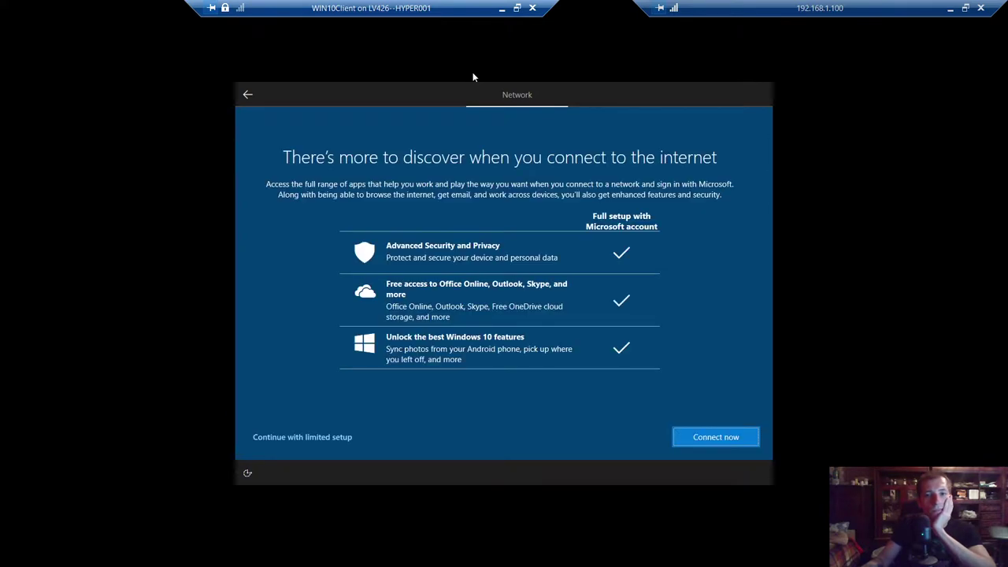
left_click(721, 439)
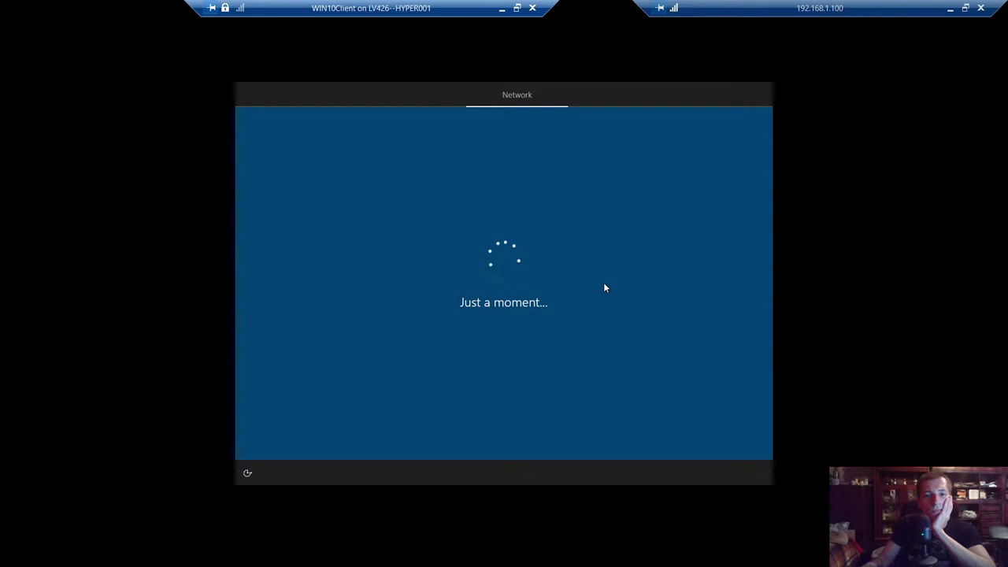
left_click(502, 8)
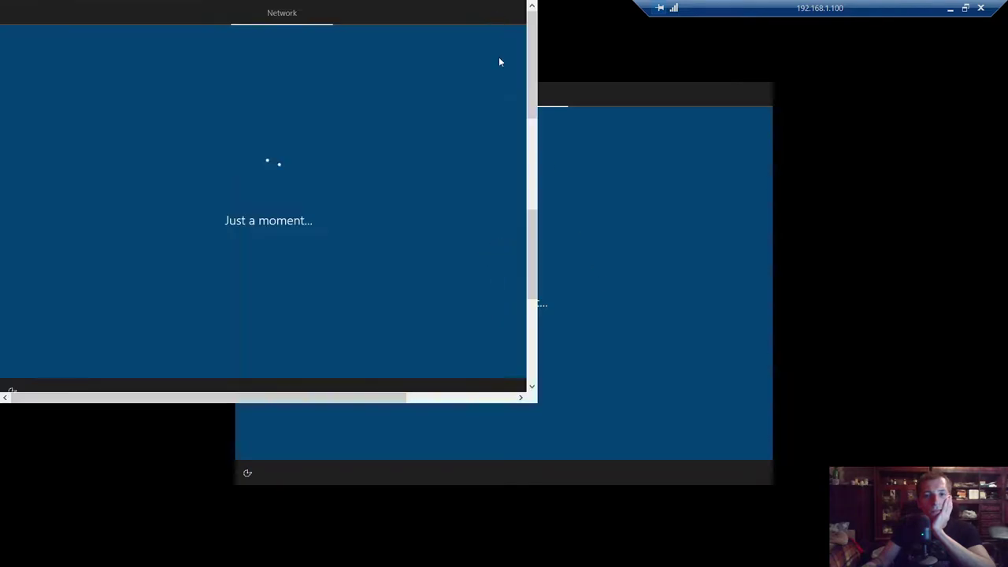
- On ADDS01, verify the feature installation succeeded and launch 'Promote this server to a domain controller'
mouse_move(566, 553)
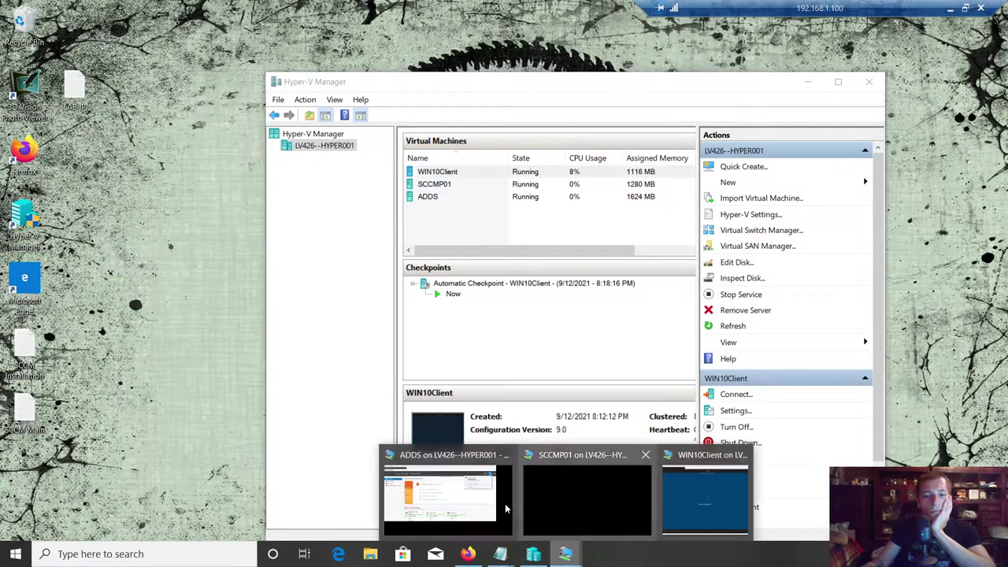
left_click(447, 490)
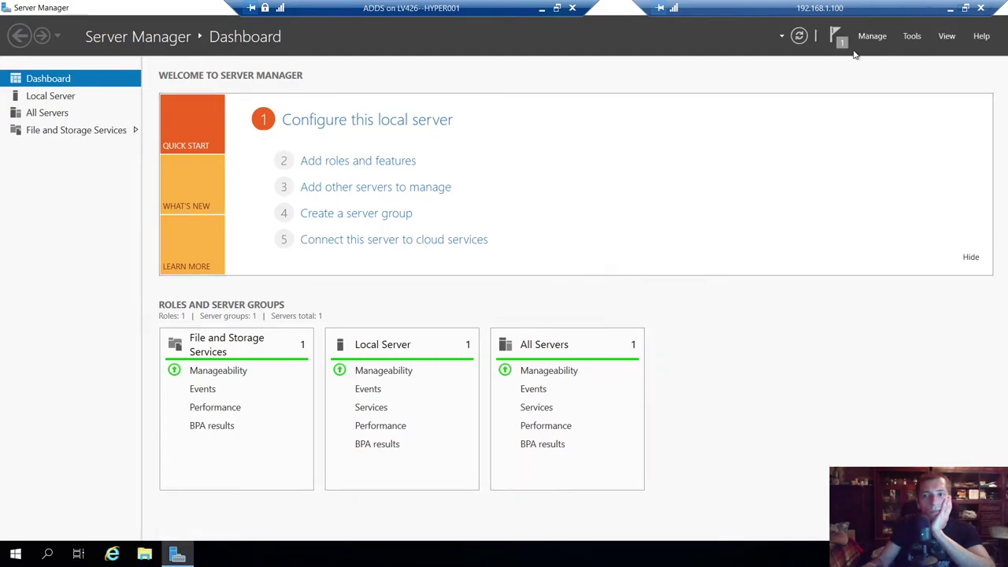
left_click(838, 40)
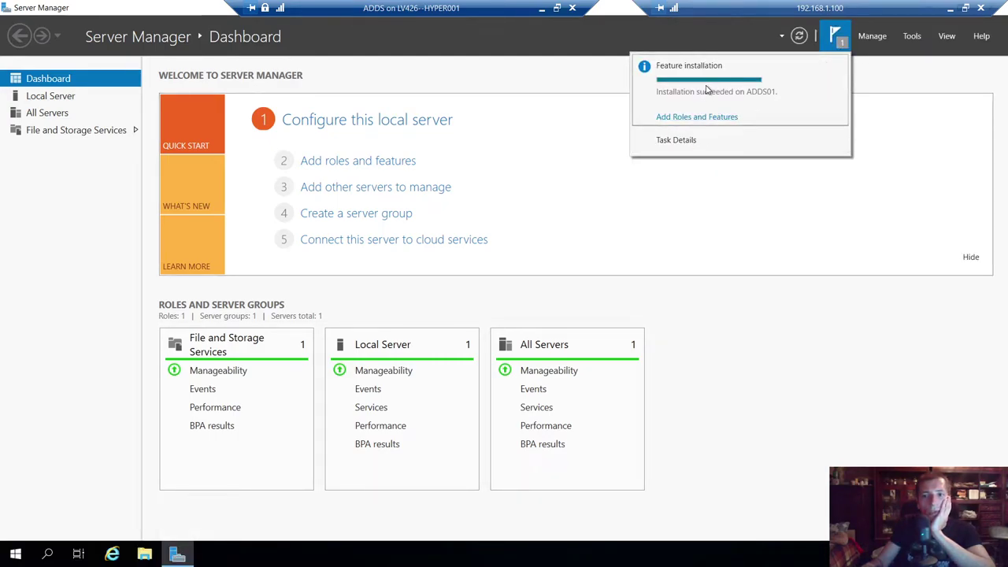
left_click(699, 118)
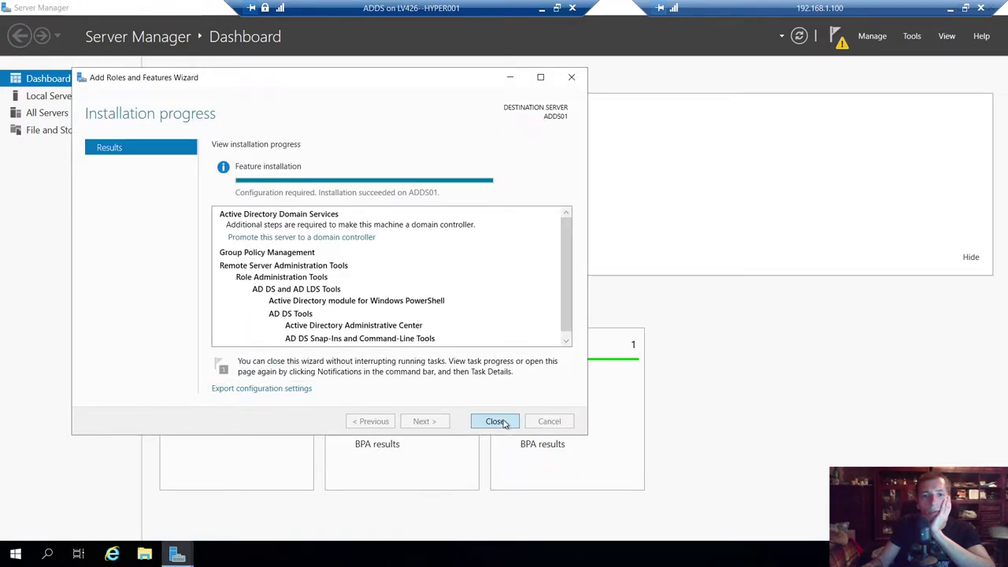
left_click(495, 422)
left_click(842, 37)
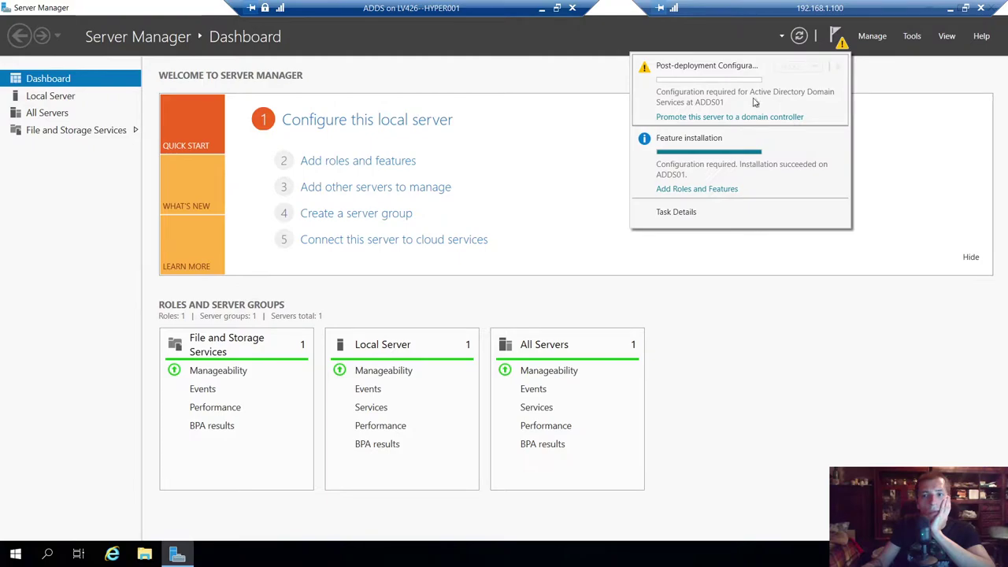
left_click(717, 118)
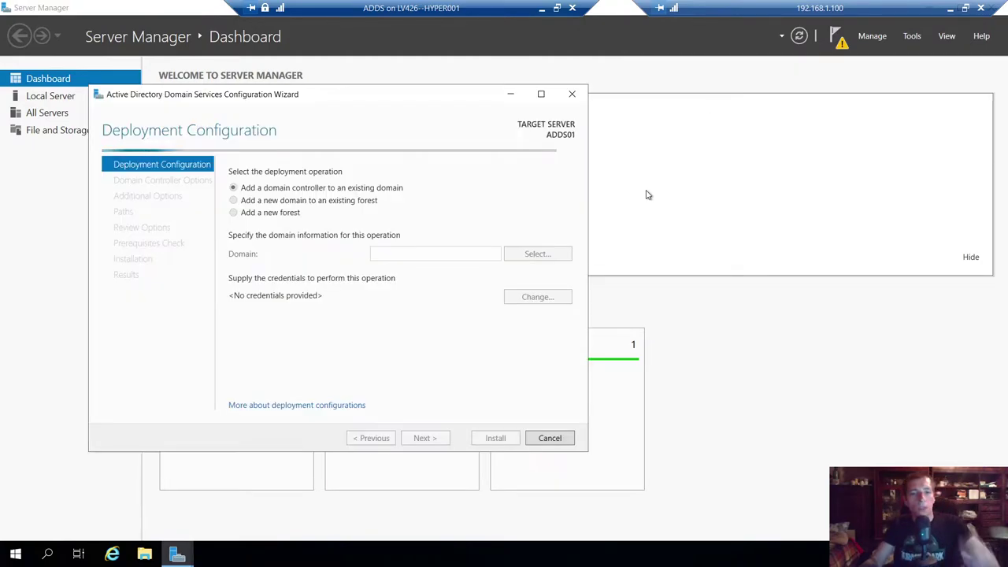
- Select 'Add a new domain to an existing forest' on the Deployment Configuration page
left_click_drag(385, 94, 518, 90)
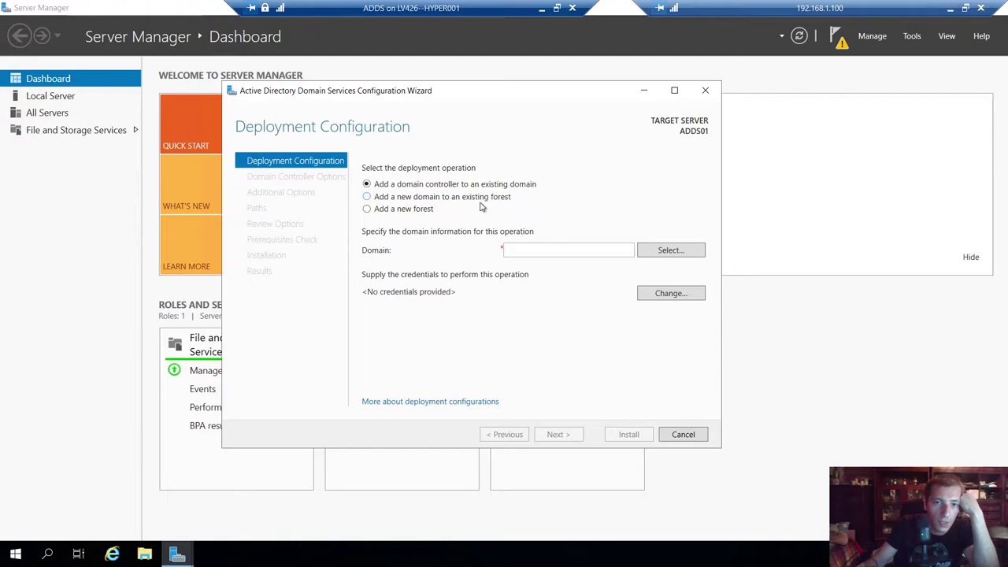
left_click(393, 199)
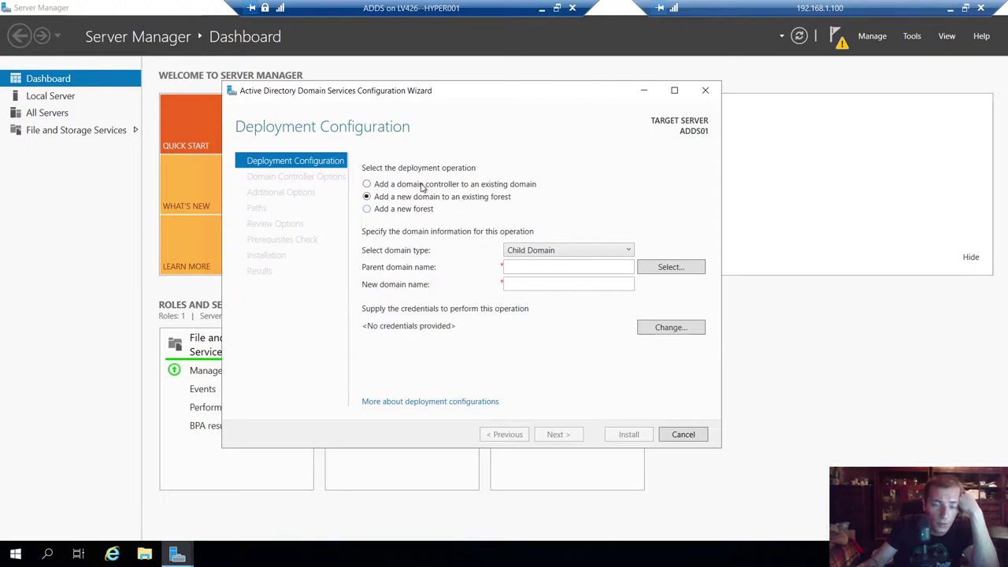
left_click_drag(445, 93, 387, 86)
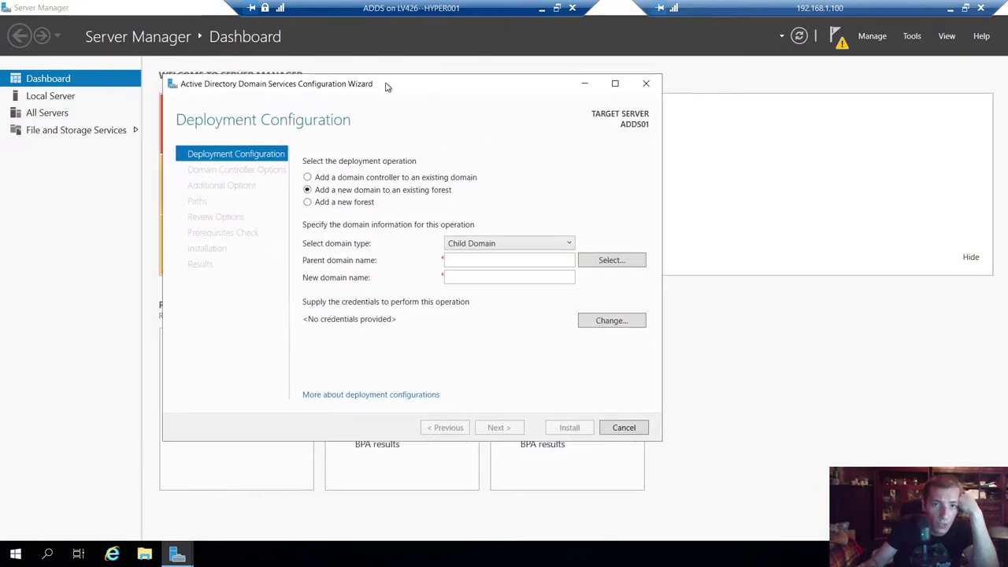
- Choose 'Add a new forest' with root domain name HeavilyArmedNerd and submit it
left_click(339, 203)
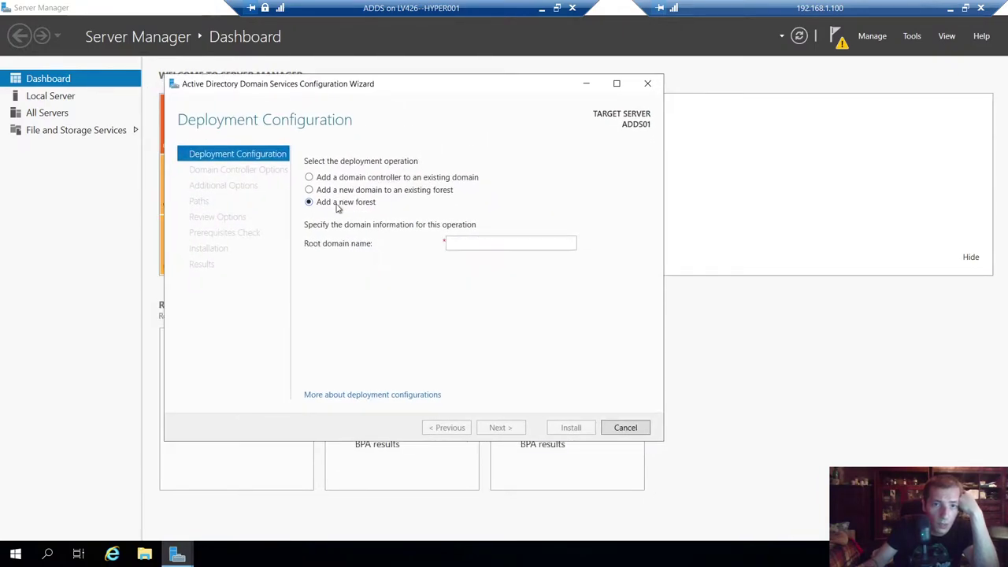
left_click(484, 243)
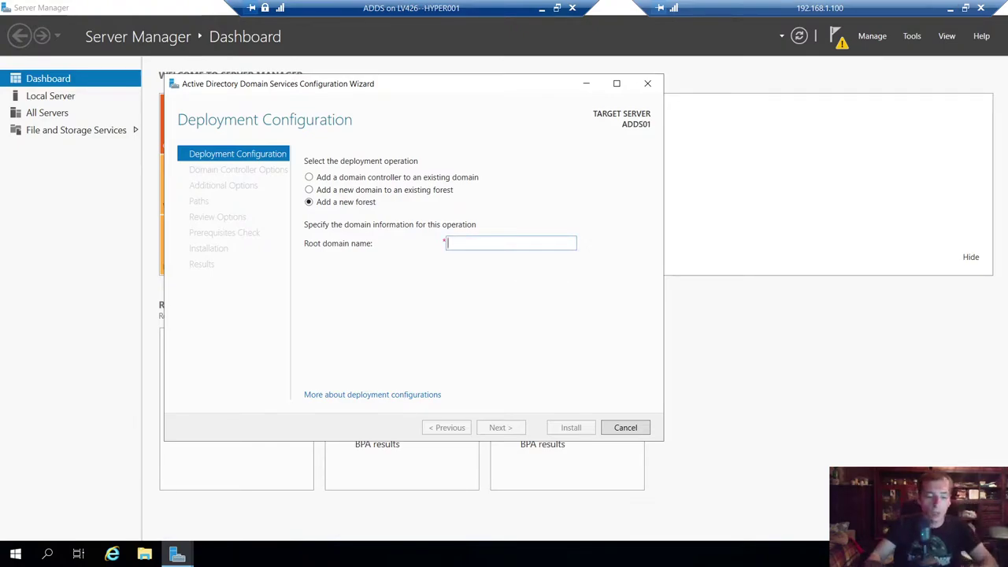
type("Heavily")
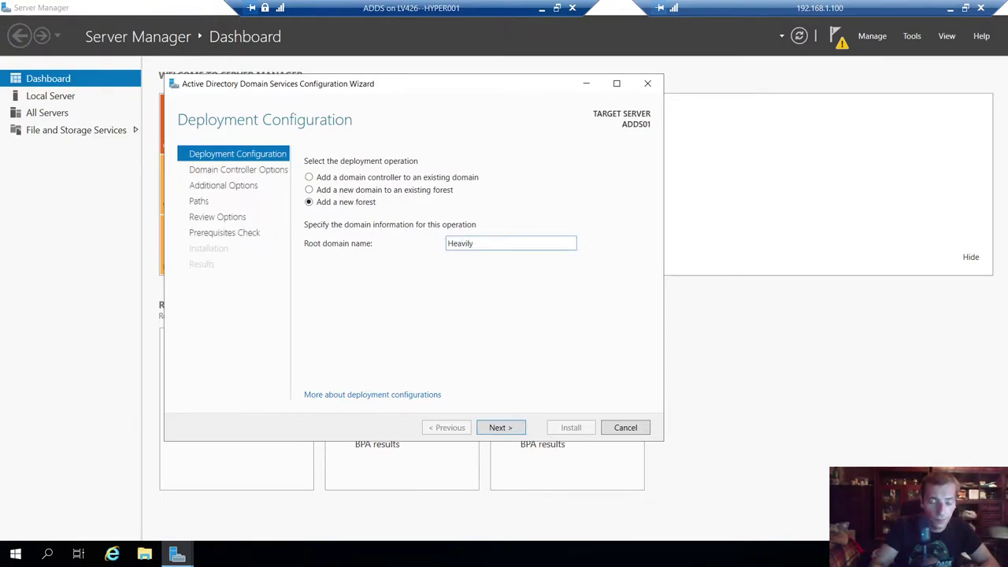
type("ArmedNerd")
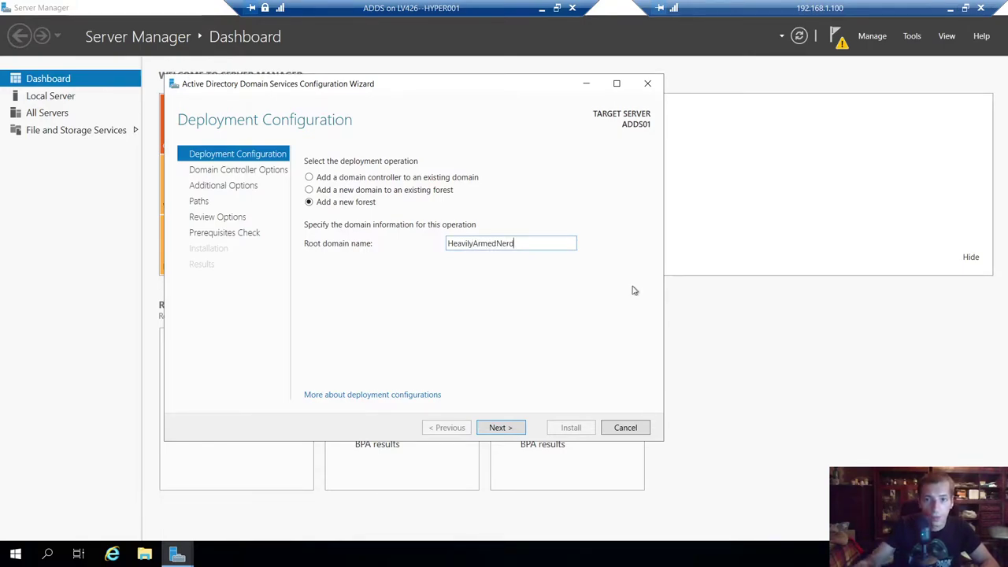
left_click(514, 428)
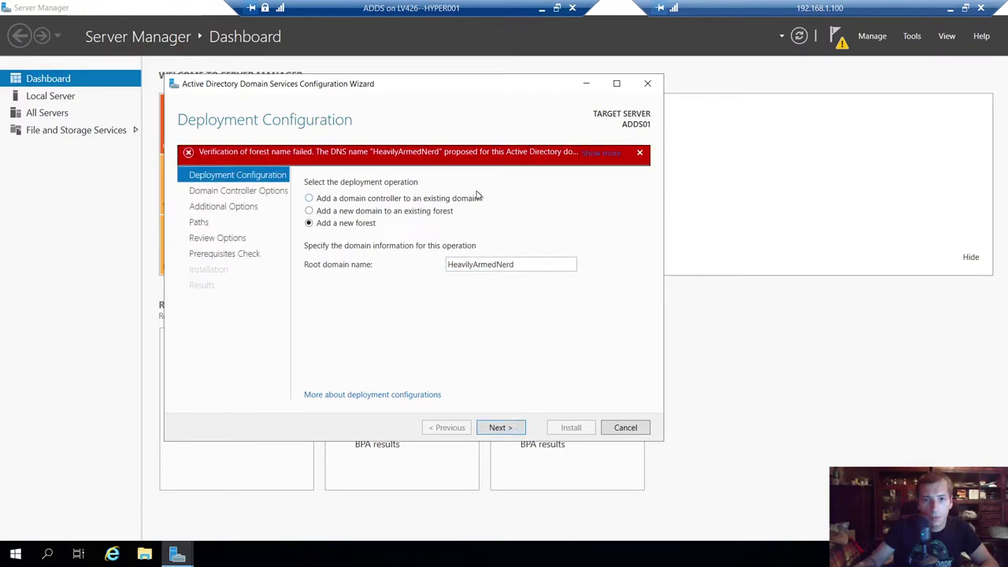
- Clear the verification error and complete the root domain name as HeavilyArmedNerd.local
left_click(593, 154)
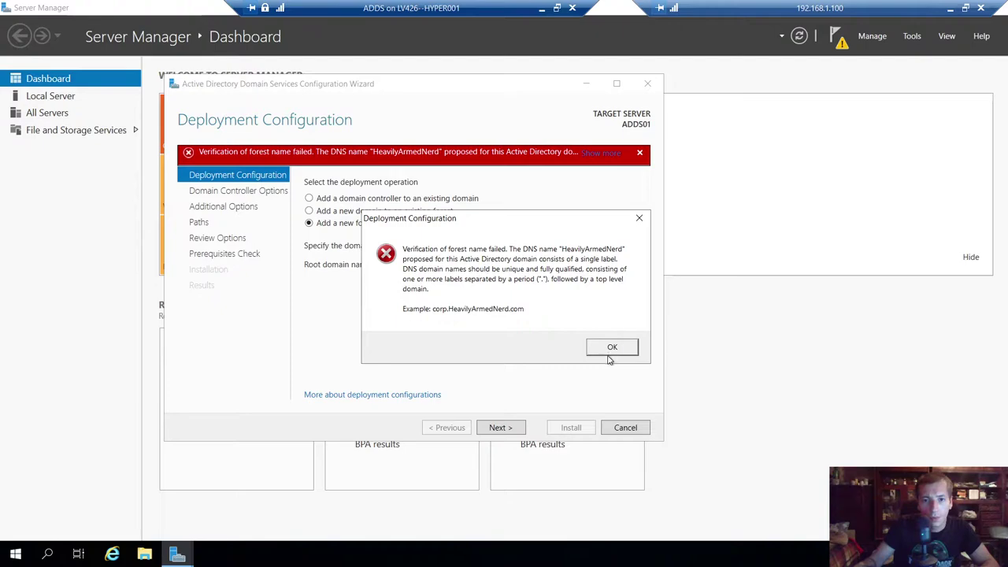
left_click(611, 349)
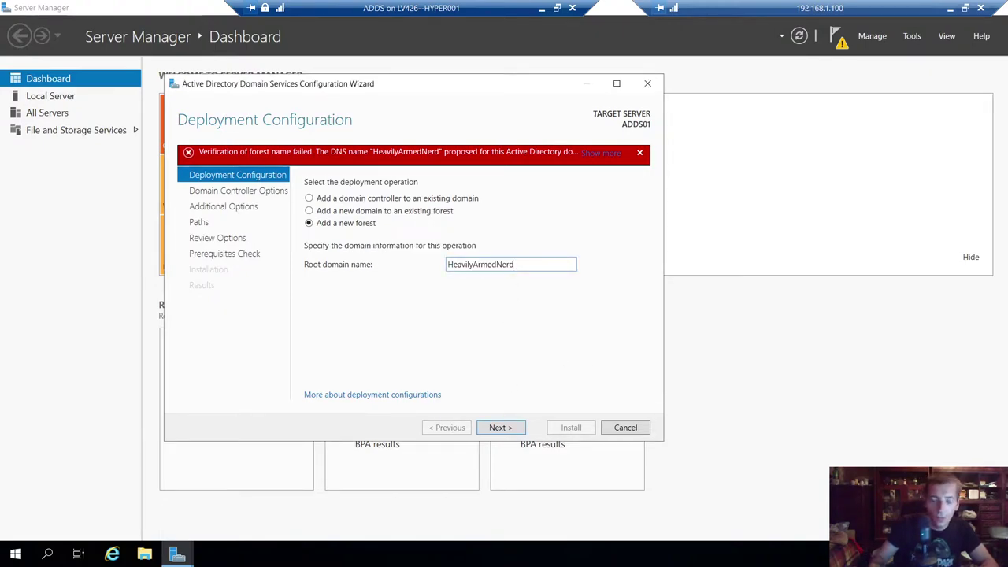
type(".local")
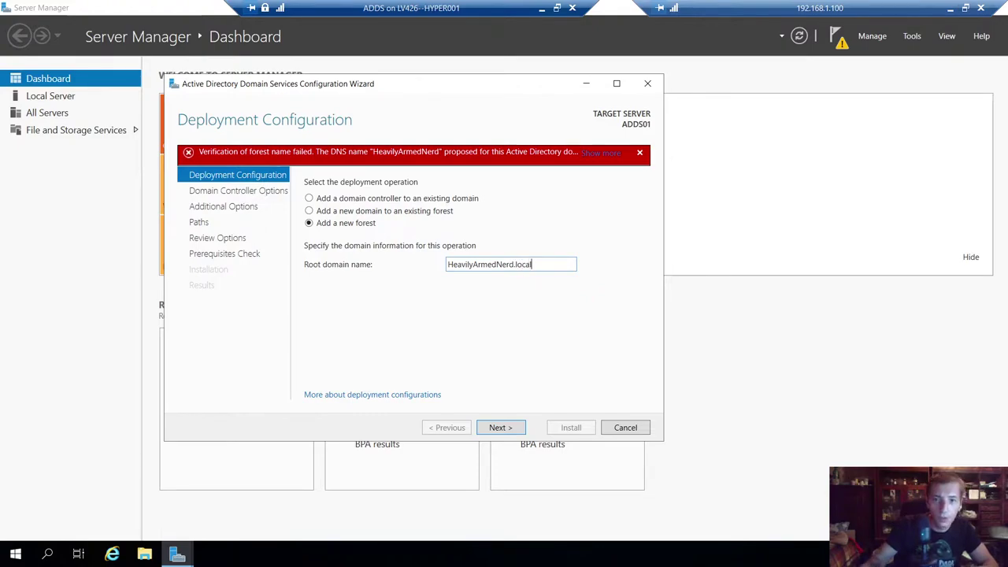
left_click(516, 428)
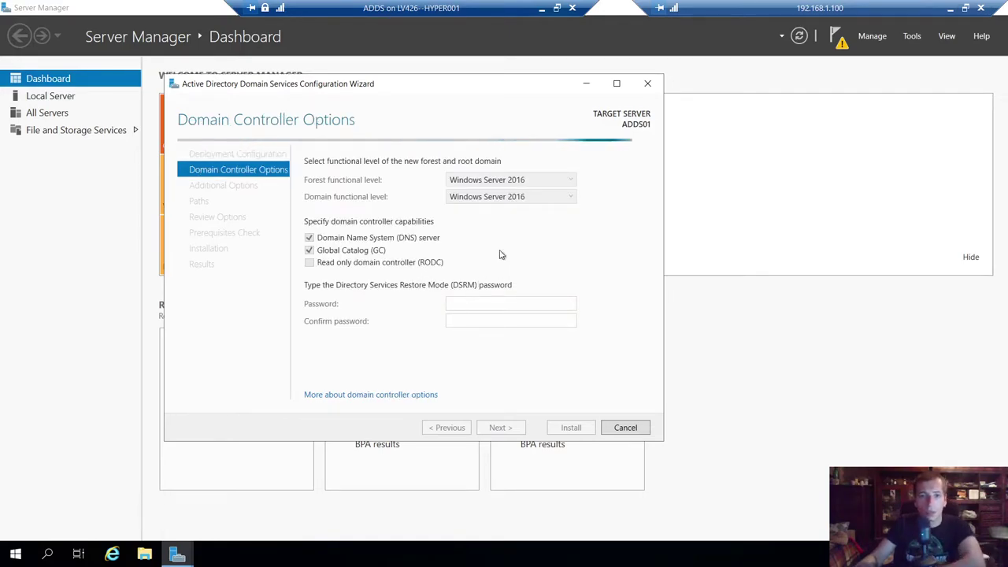
- Keep Windows Server 2016 forest functional level and enter and confirm the DSRM password
left_click(573, 184)
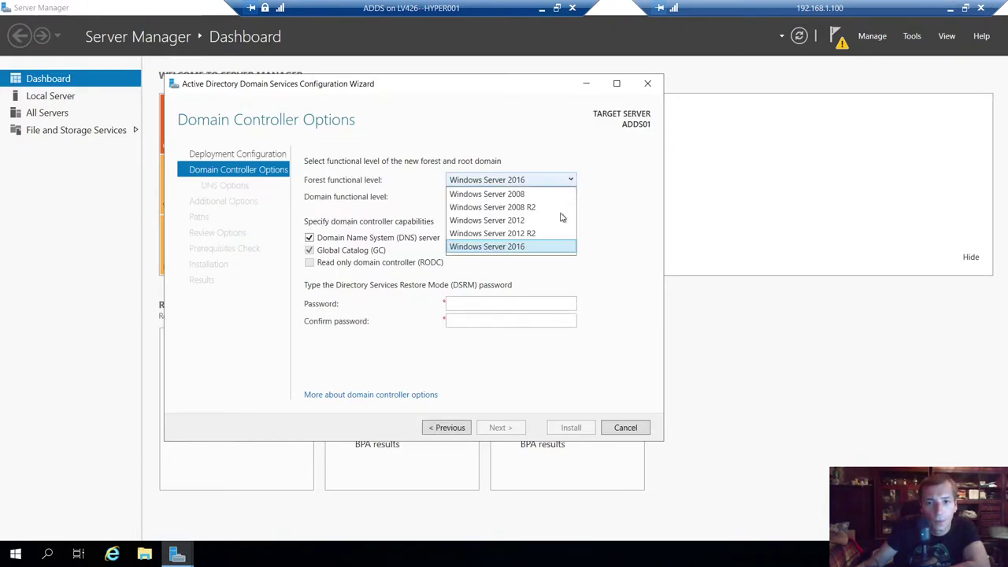
left_click(534, 246)
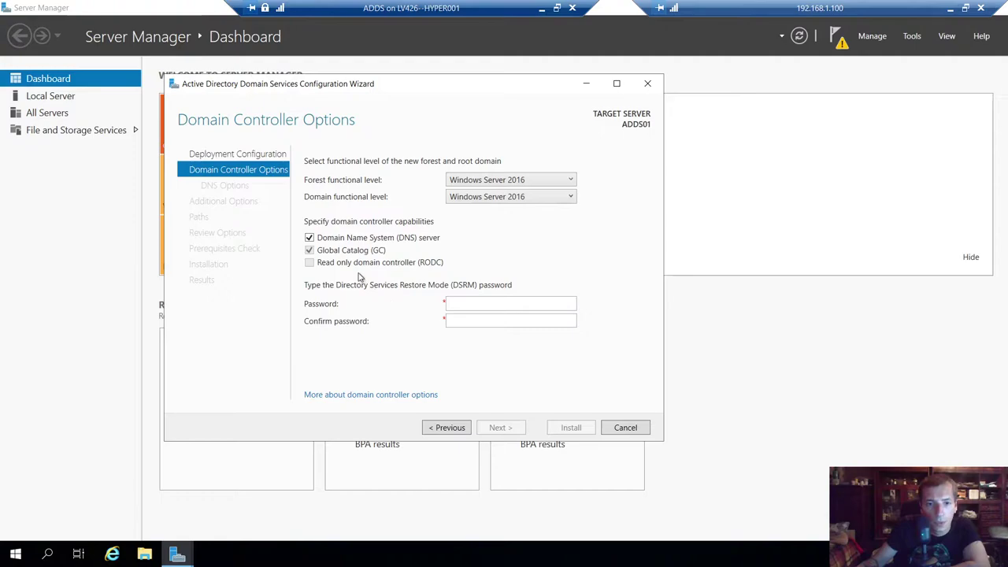
left_click(495, 303)
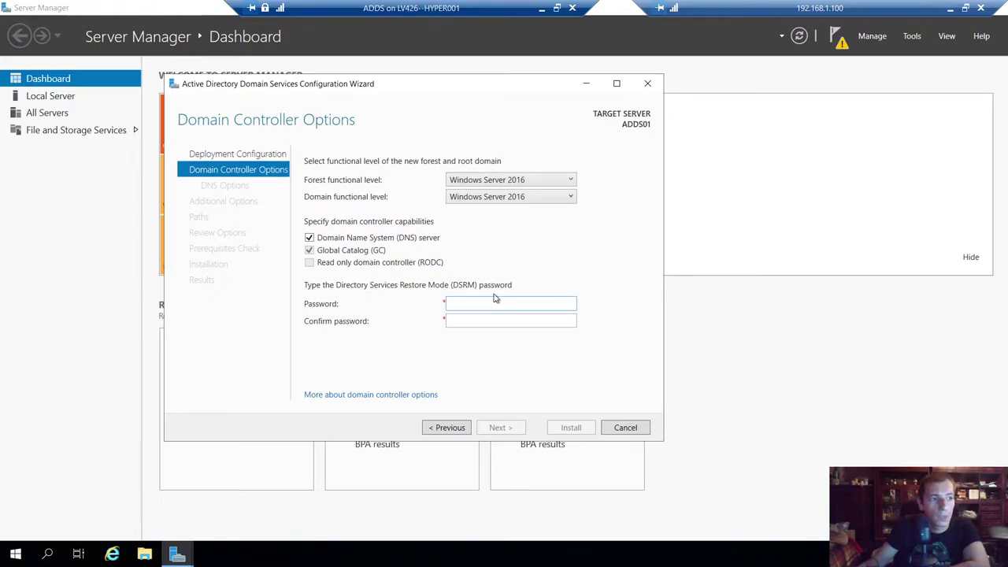
left_click_drag(400, 87, 434, 92)
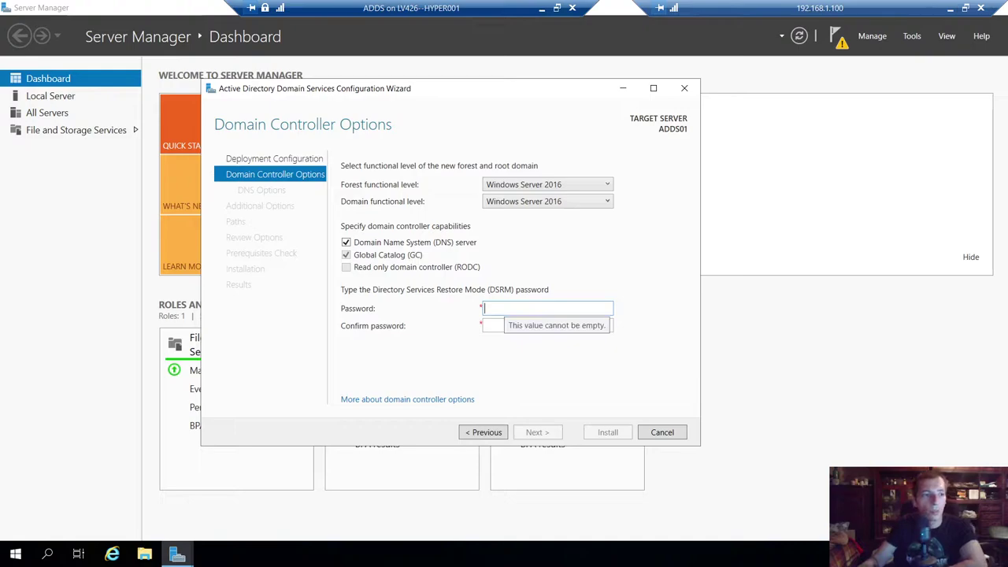
type("Pa")
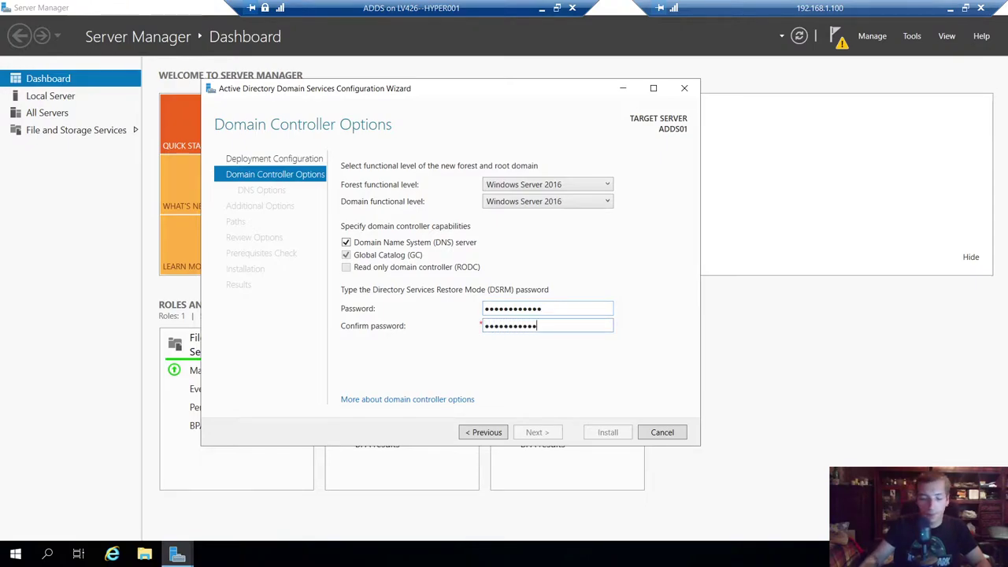
type("!")
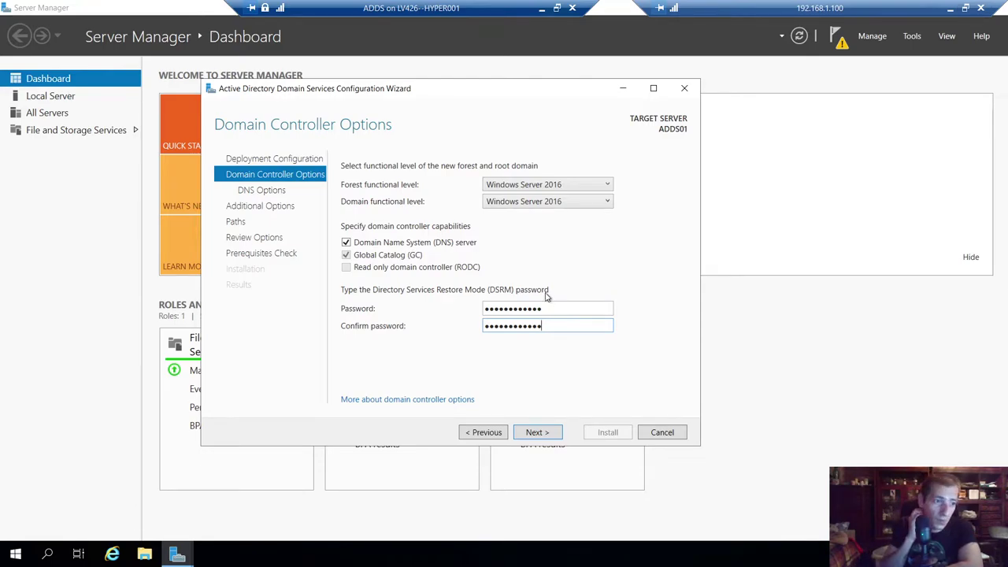
mouse_move(419, 95)
left_mouse_down()
mouse_move(424, 111)
mouse_move(472, 118)
mouse_move(425, 107)
left_mouse_up()
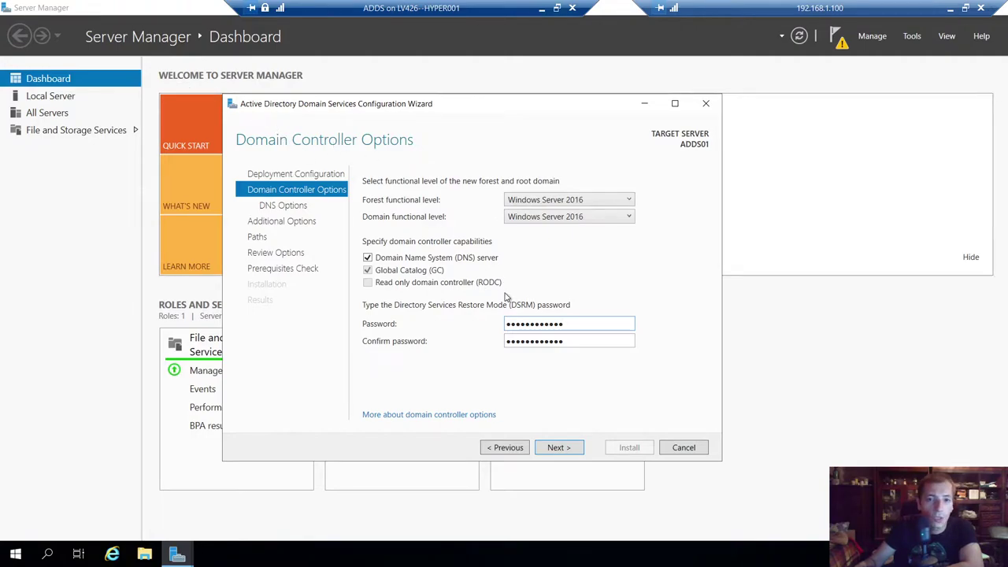
left_click(557, 447)
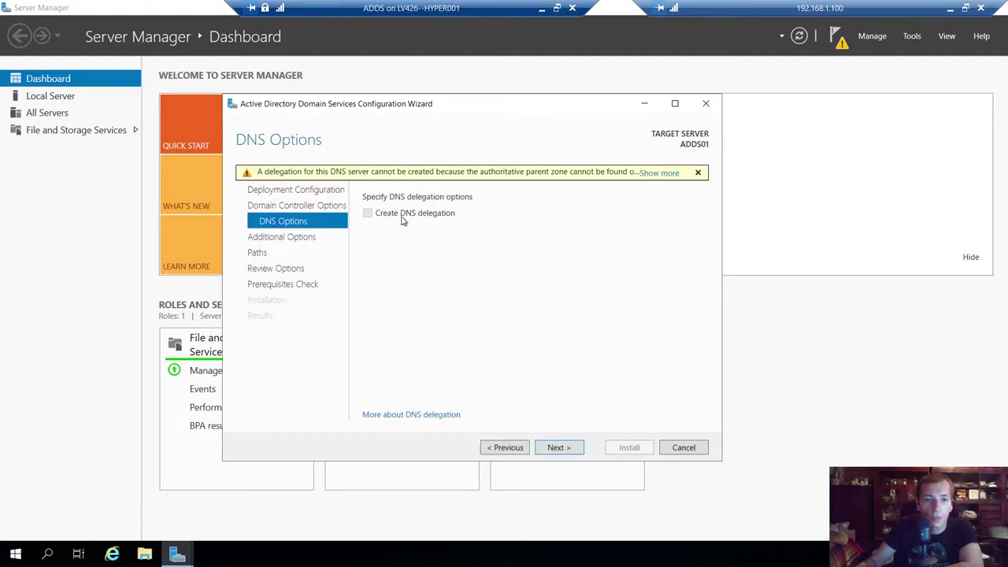
- Skip DNS delegation and replace the NetBIOS domain name HEAVILYARMEDNER with HAN
left_click(561, 449)
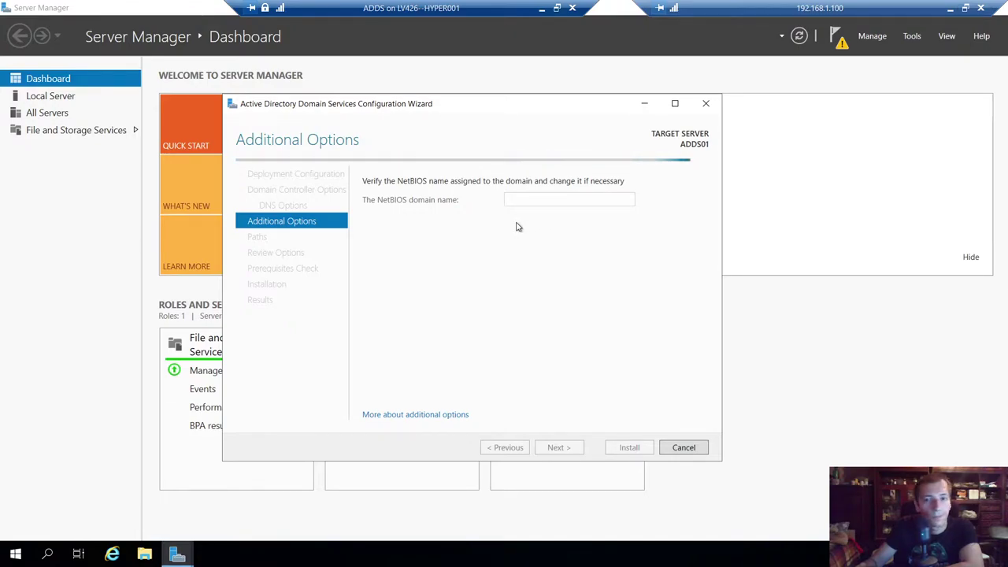
left_click_drag(578, 201, 454, 205)
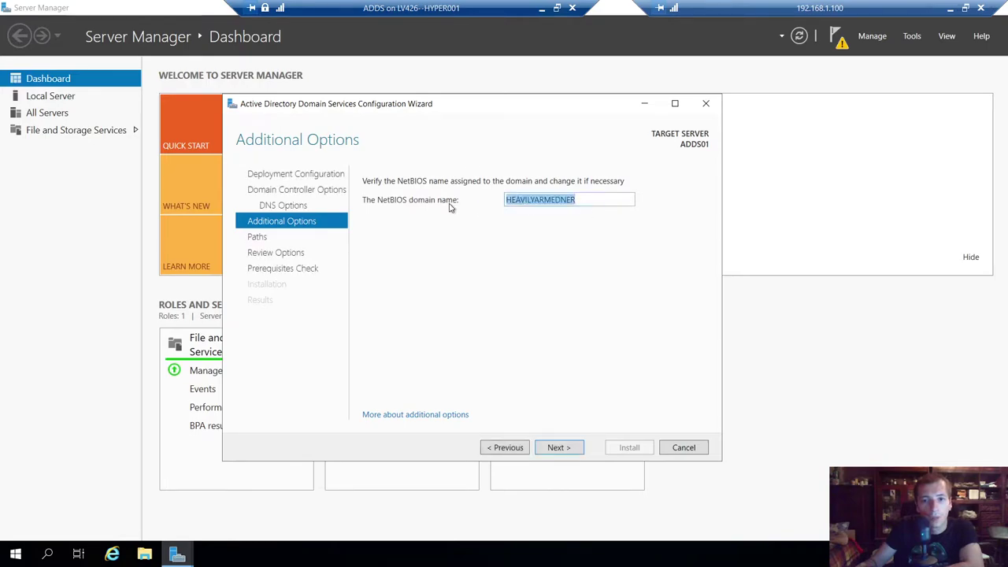
type("HAN")
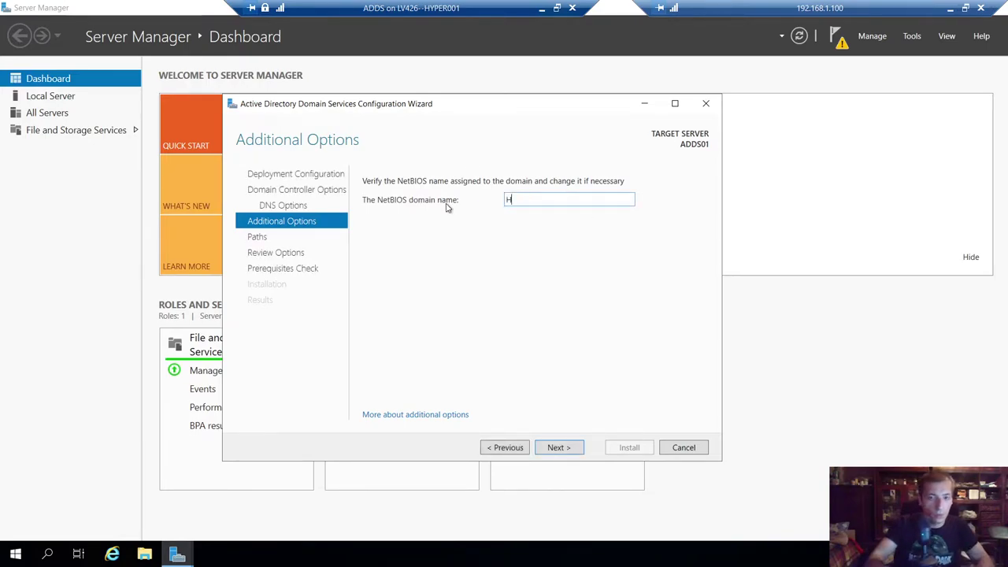
left_click(559, 448)
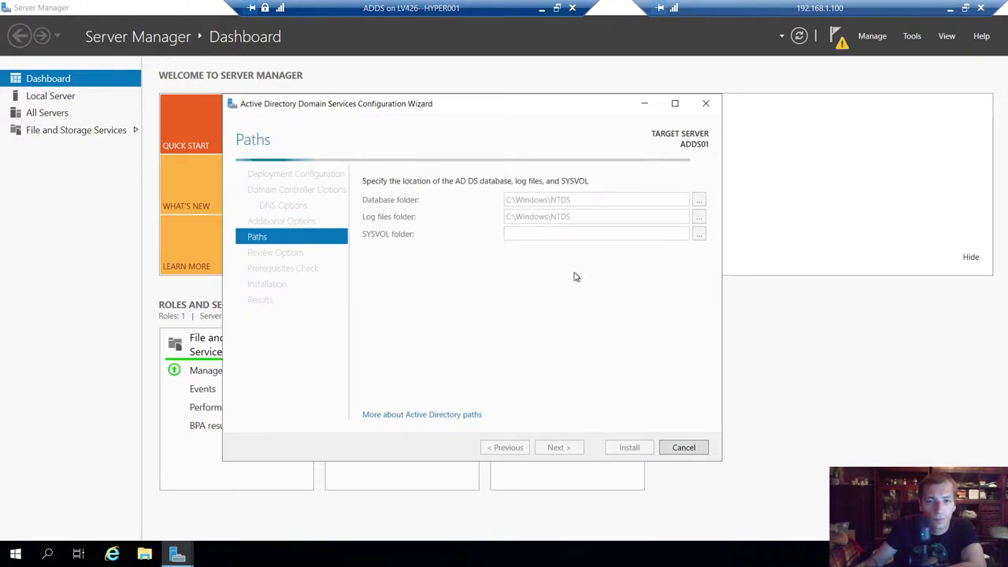
- Keep the default C:\Windows\NTDS and C:\Windows\SYSVOL folder paths and proceed to Review Options
key("Tab")
key("Tab")
key("Tab")
key("Tab")
key("Tab")
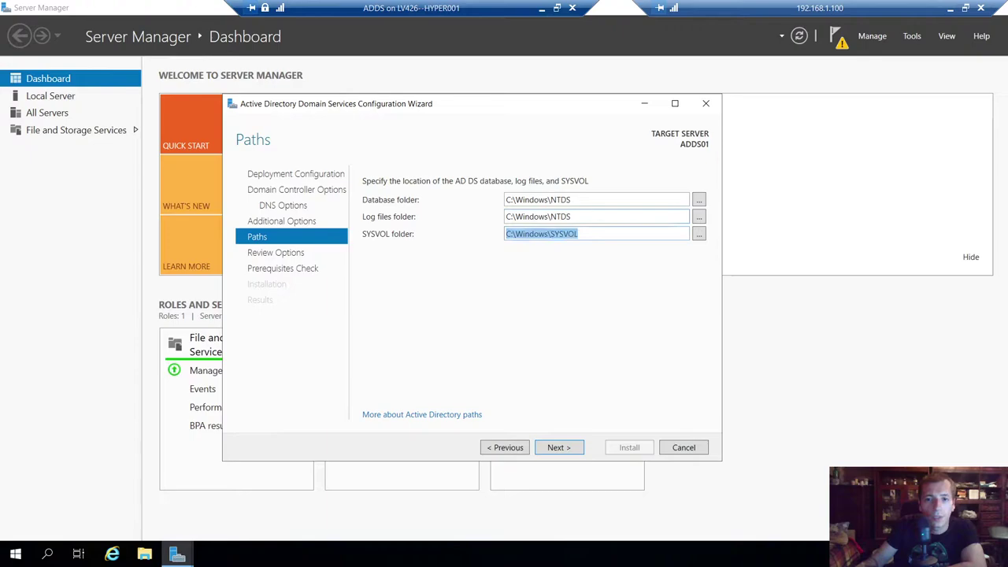
key("shift+Tab")
key("shift+Tab")
key("shift+Tab")
key("shift+Tab")
key("Tab")
key("shift+Tab")
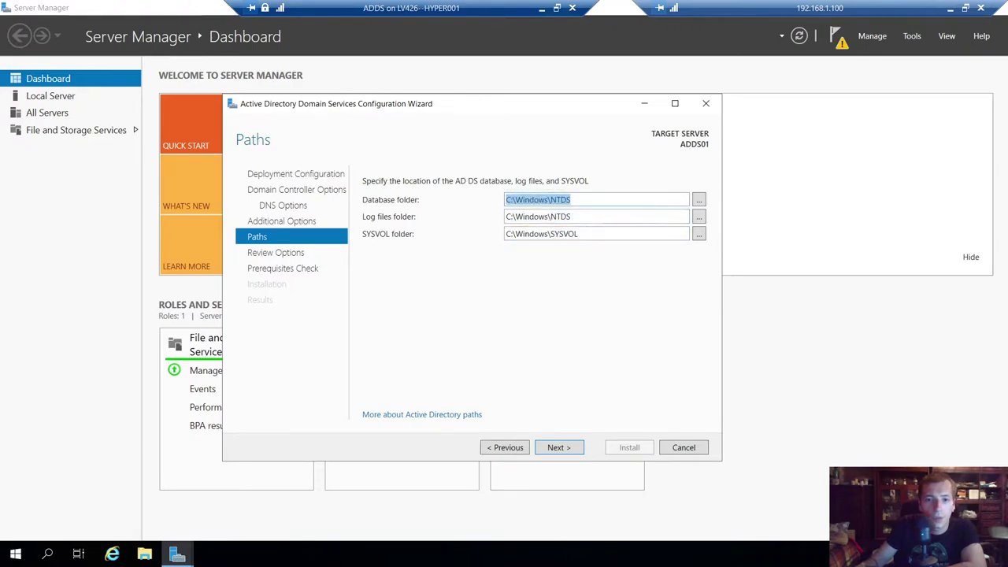
key("Tab")
key("Tab")
key("Tab")
key("Tab")
key("shift+Tab")
key("shift+Tab")
key("shift+Tab")
key("shift+Tab")
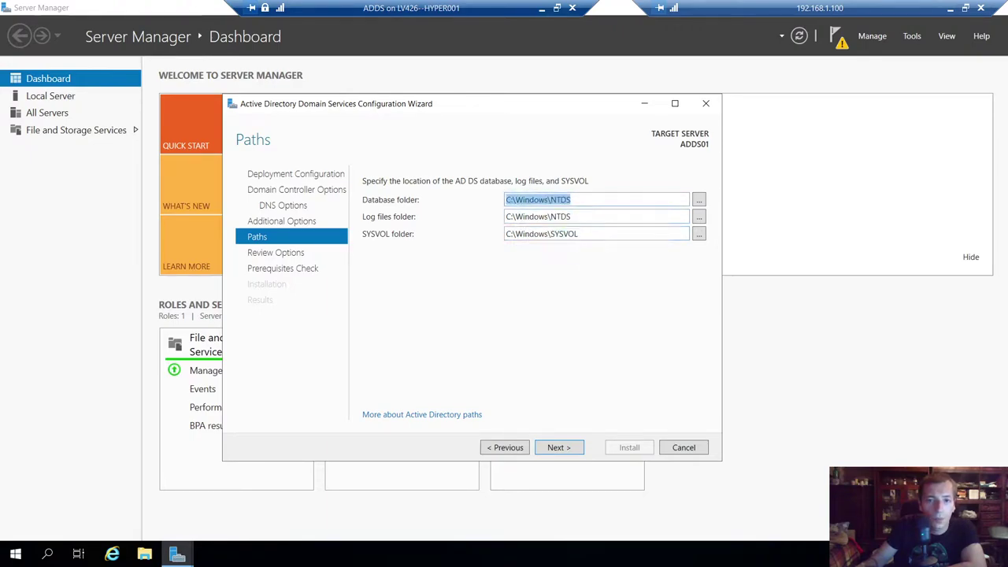
key("Tab")
key("Tab")
key("Tab")
key("Tab")
key("shift+Tab")
key("shift+Tab")
key("shift+Tab")
key("shift+Tab")
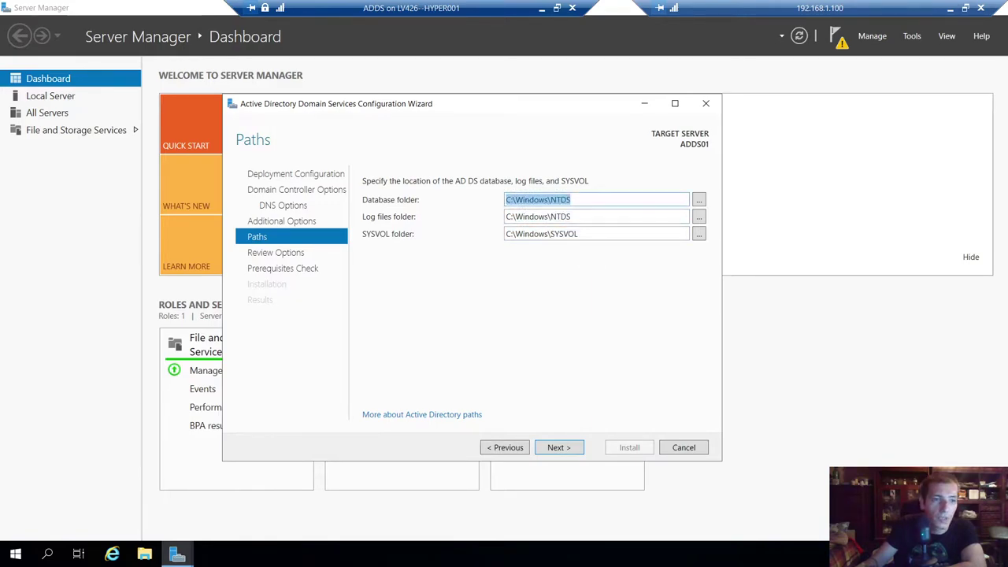
key("Tab")
key("Tab")
key("Tab")
key("Tab")
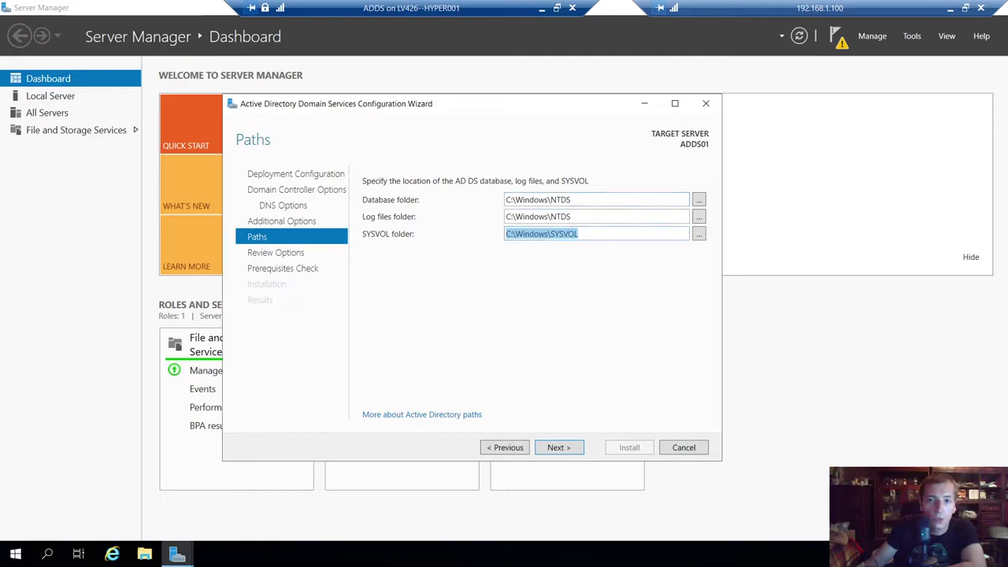
key("shift+Tab")
key("shift+Tab")
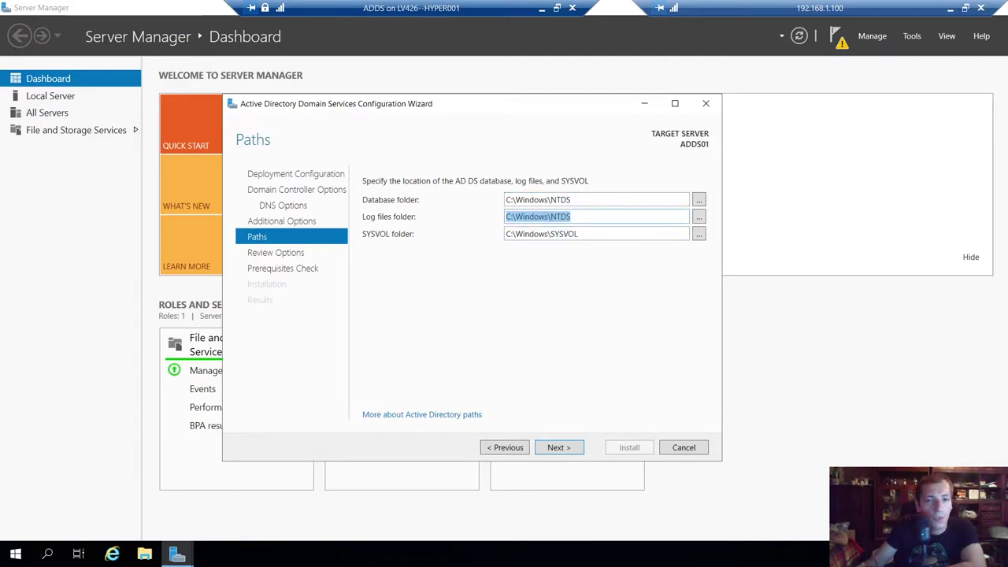
left_click_drag(461, 111, 425, 103)
left_click(528, 447)
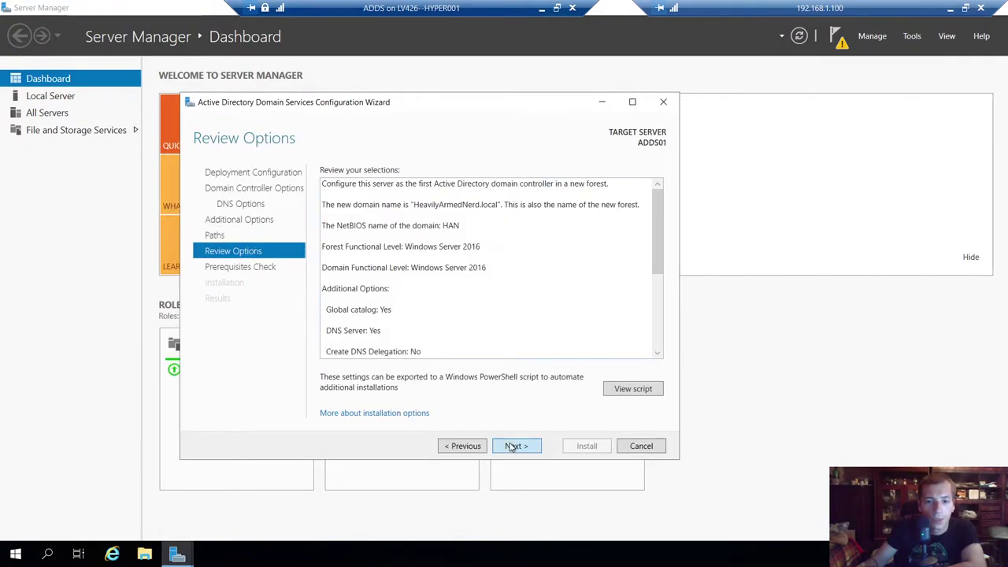
left_click(630, 393)
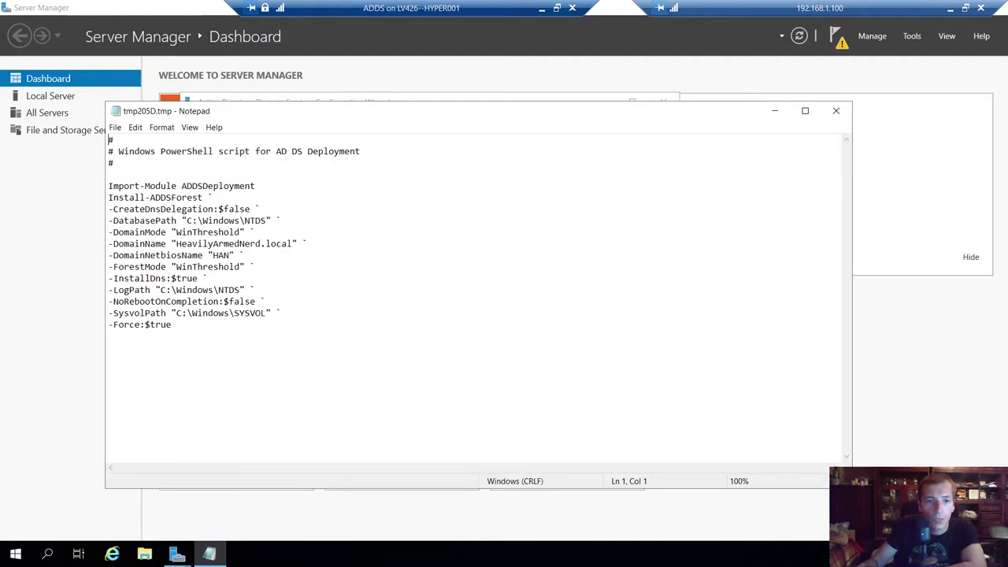
key("ctrl+a")
left_click(308, 243)
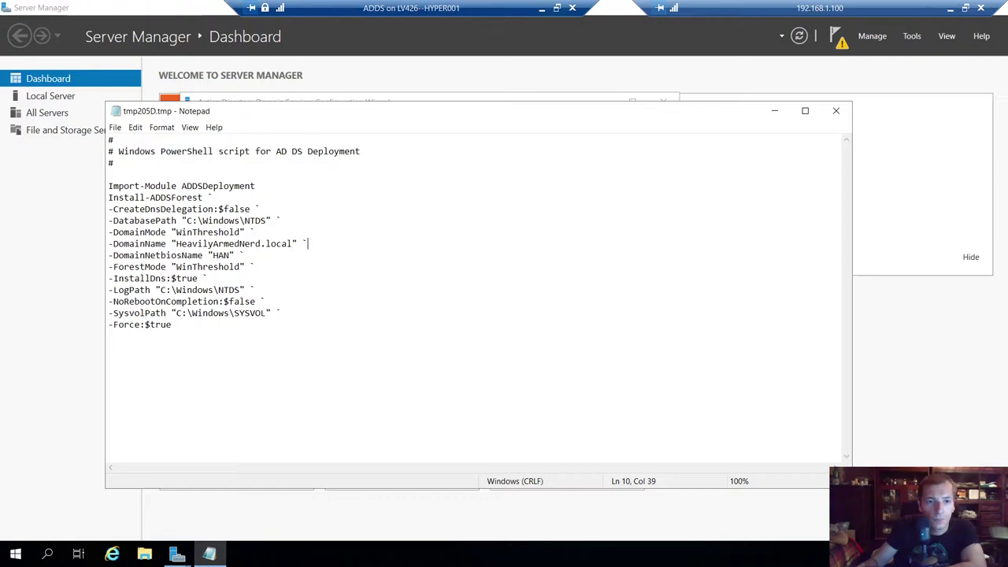
left_click_drag(108, 151, 204, 197)
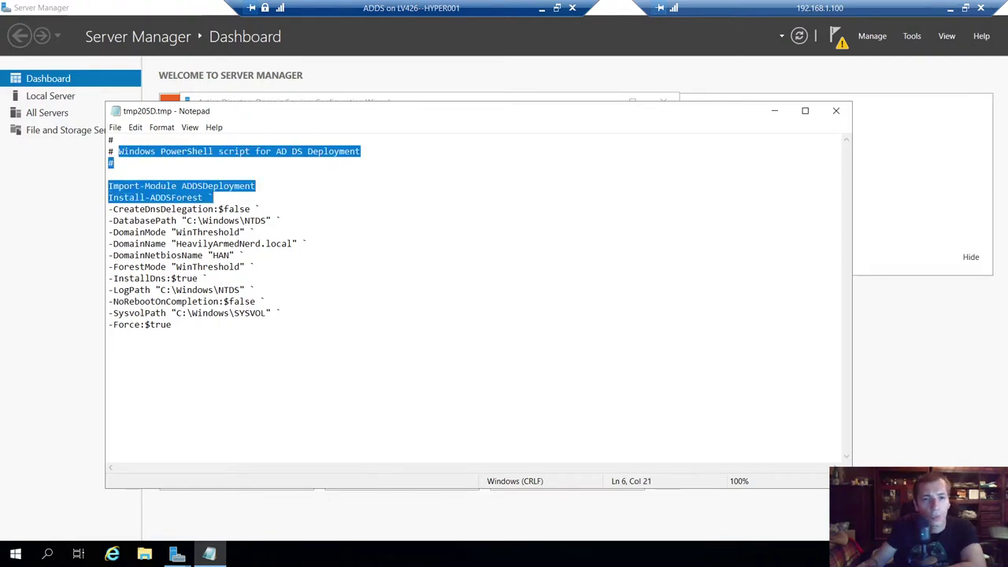
left_click(109, 174)
left_click_drag(452, 118, 473, 113)
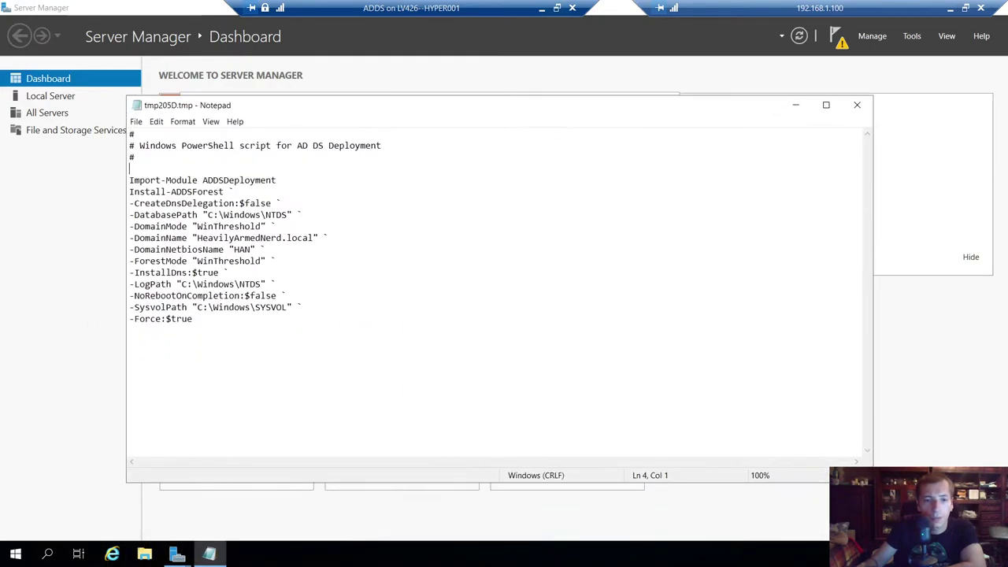
left_click_drag(130, 134, 130, 331)
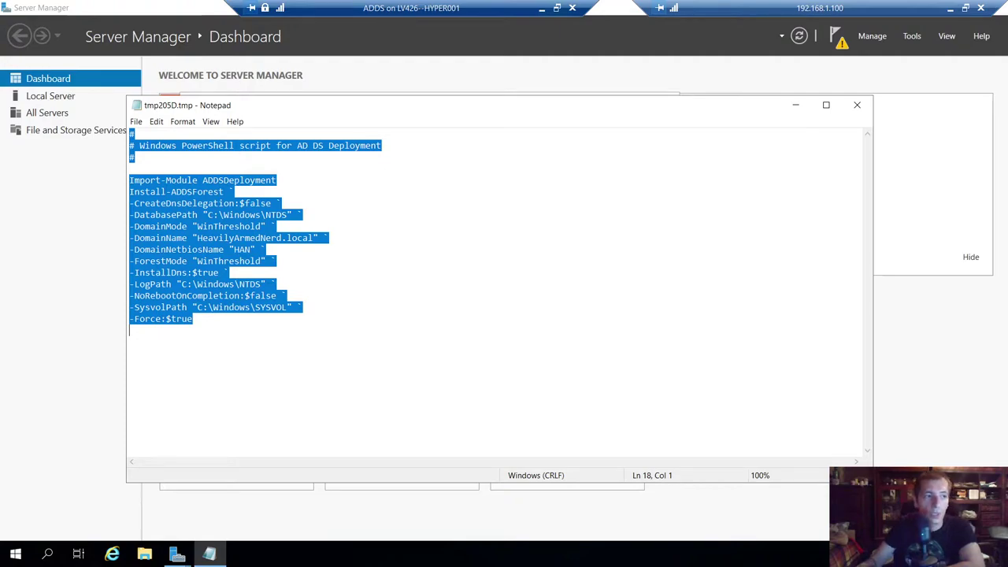
left_click(130, 341)
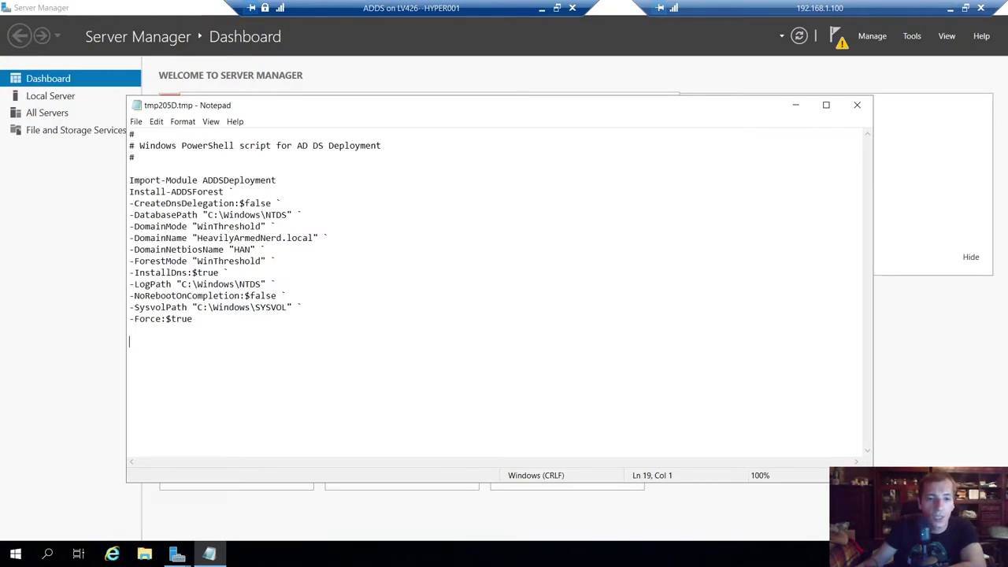
- Close the deployment script, pass the prerequisites check, and start the domain controller installation
left_click(857, 105)
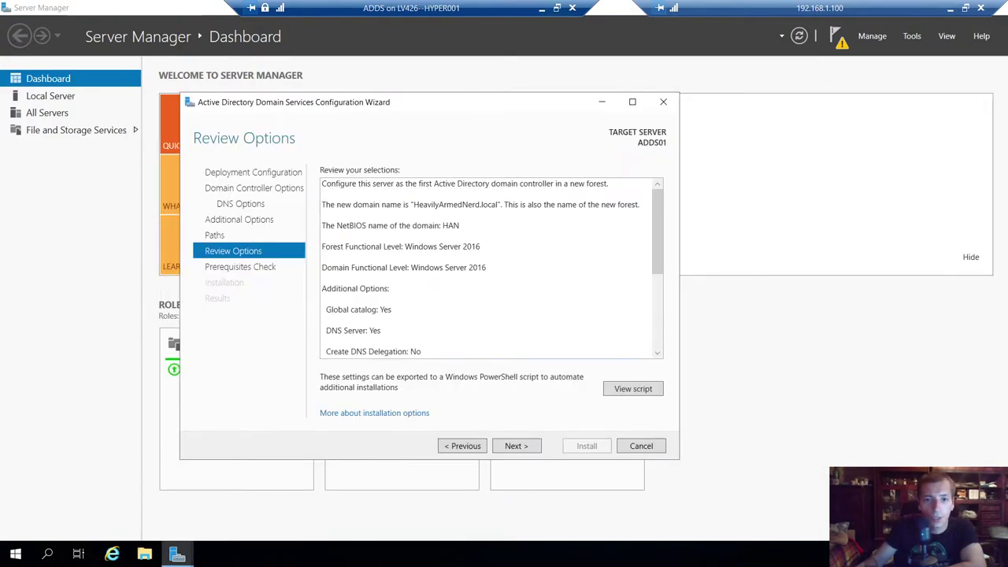
left_click(525, 448)
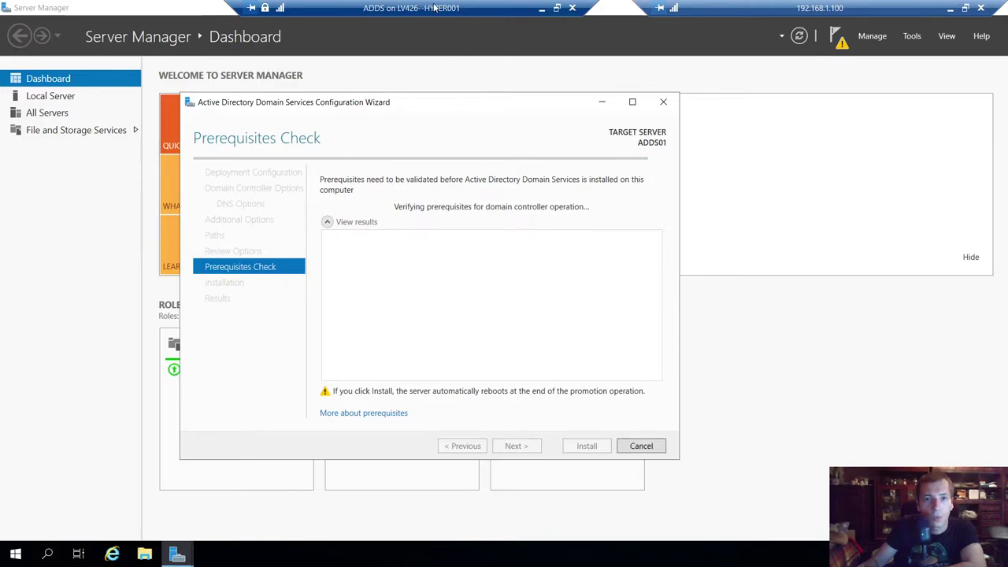
left_click_drag(452, 103, 418, 78)
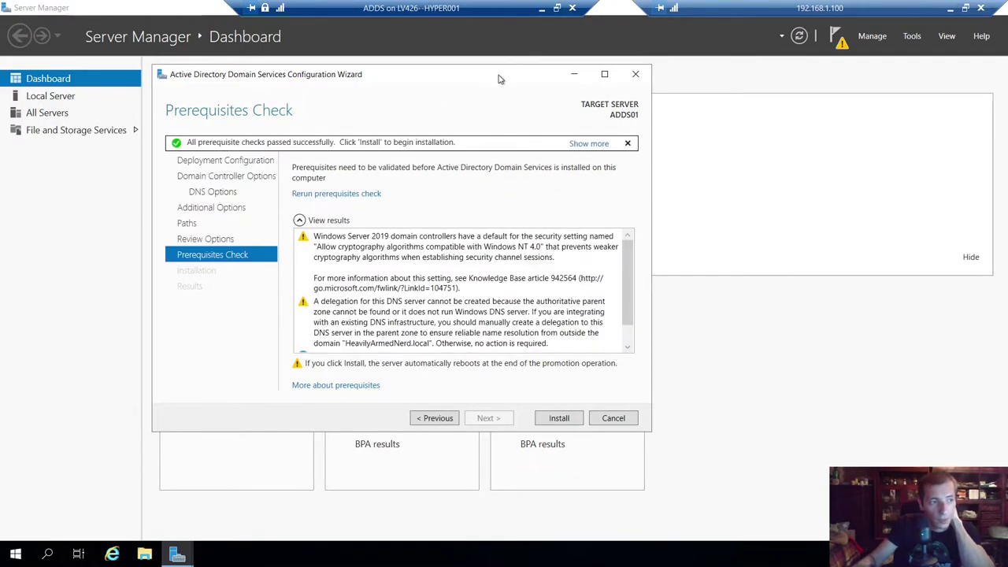
left_click(560, 418)
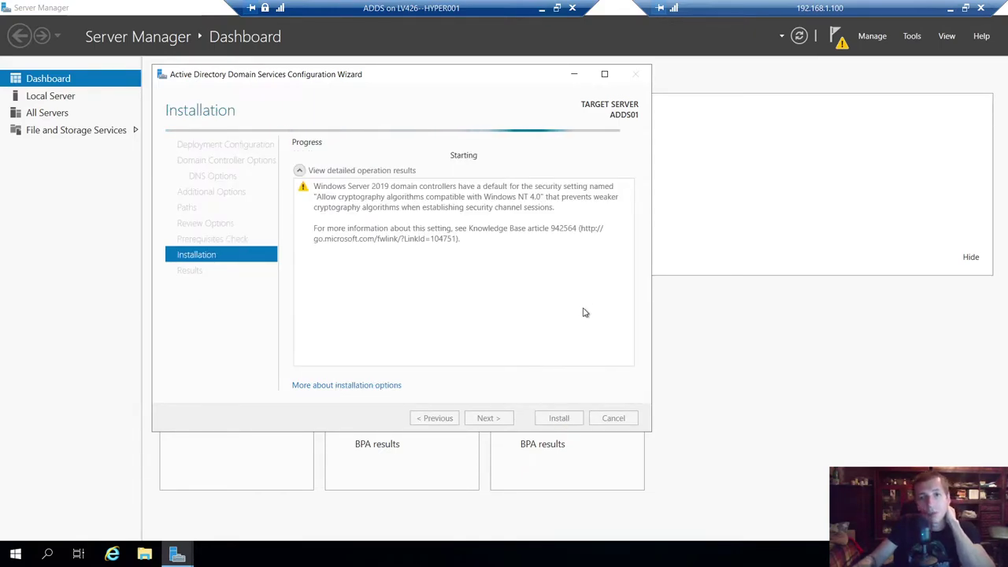
- Reposition the wizard window while AD DS installation progresses to the DNS stage
left_click_drag(464, 76, 514, 85)
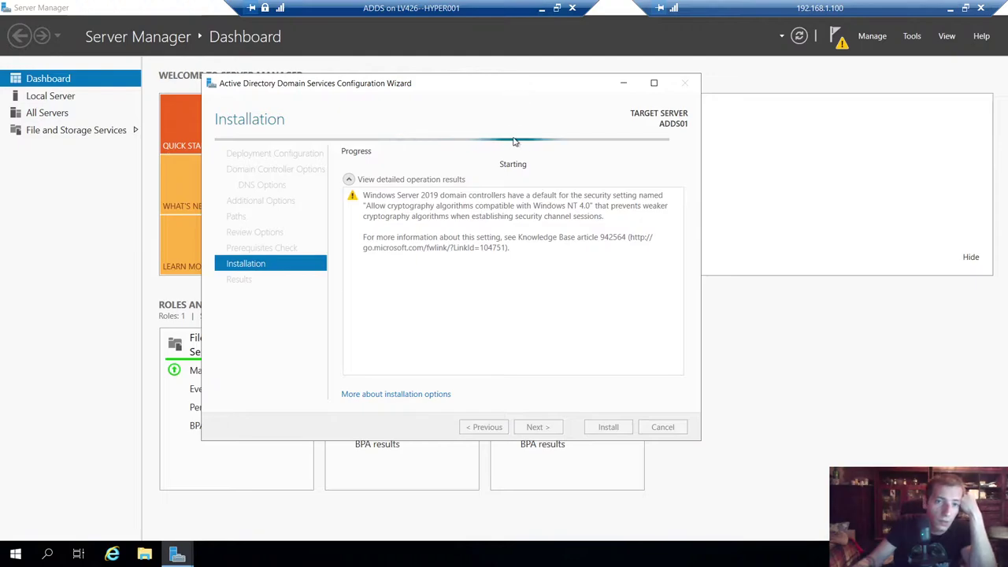
left_click_drag(381, 85, 344, 69)
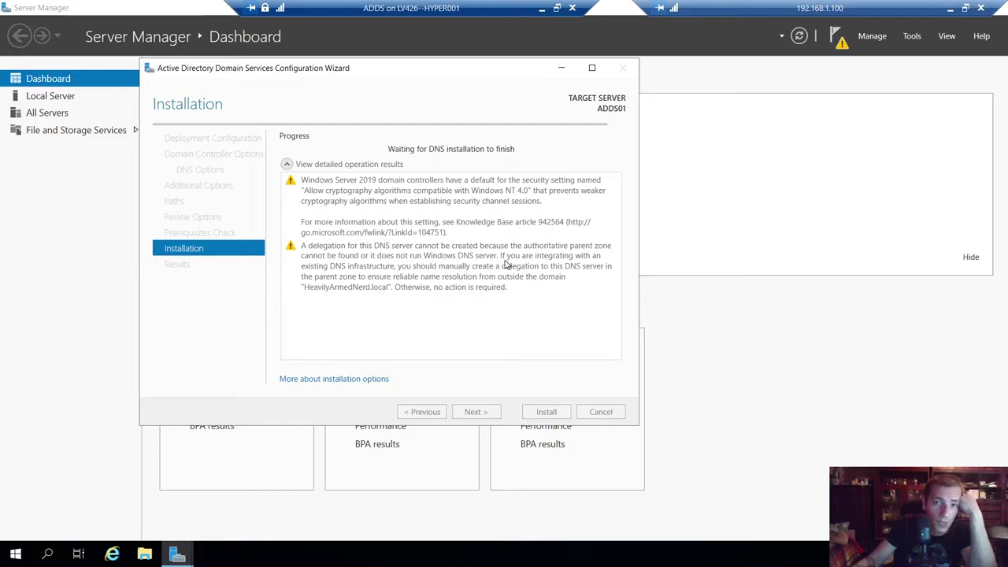
- Minimize the ADDS and SCCMP01 sessions and bring up the WIN10Client session
left_click(542, 8)
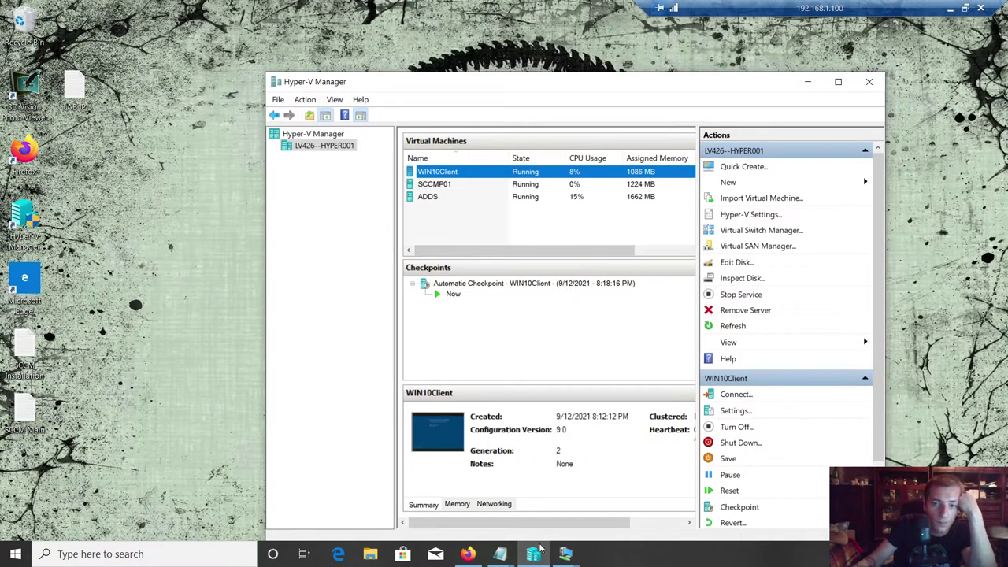
mouse_move(566, 554)
left_click(595, 484)
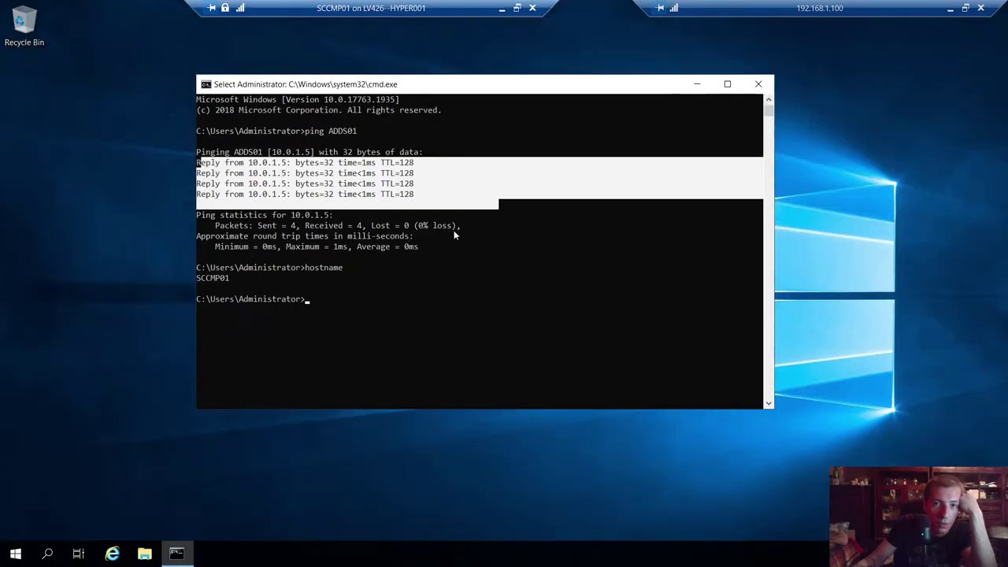
left_click(502, 8)
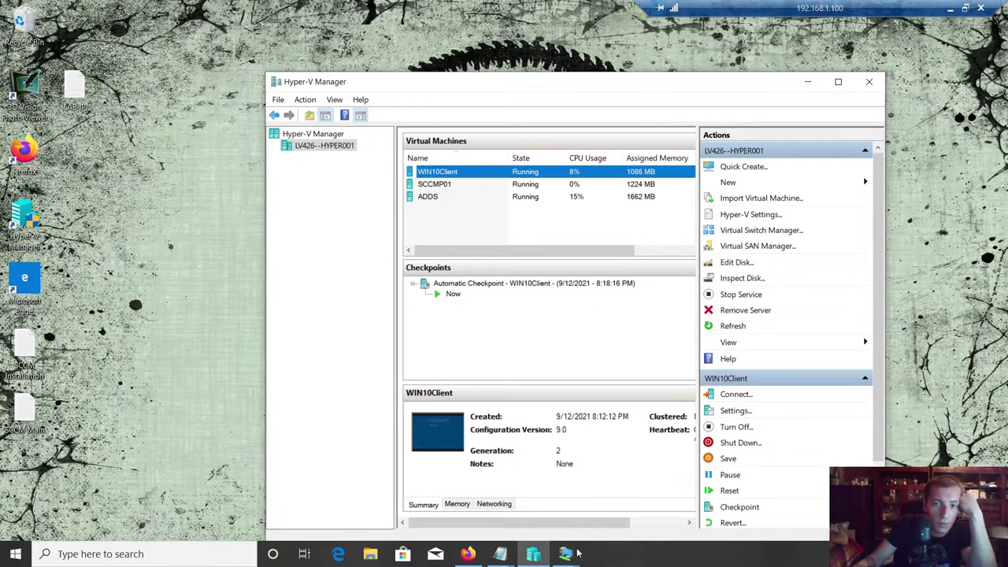
mouse_move(564, 552)
left_click(697, 477)
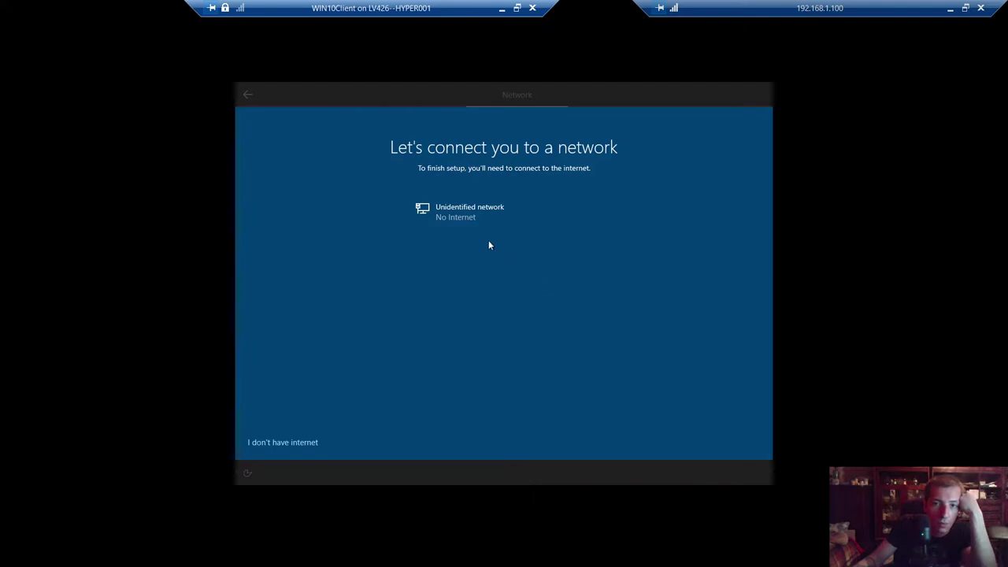
- Choose 'I don't have internet' and continue with limited setup on WIN10Client
left_click(297, 446)
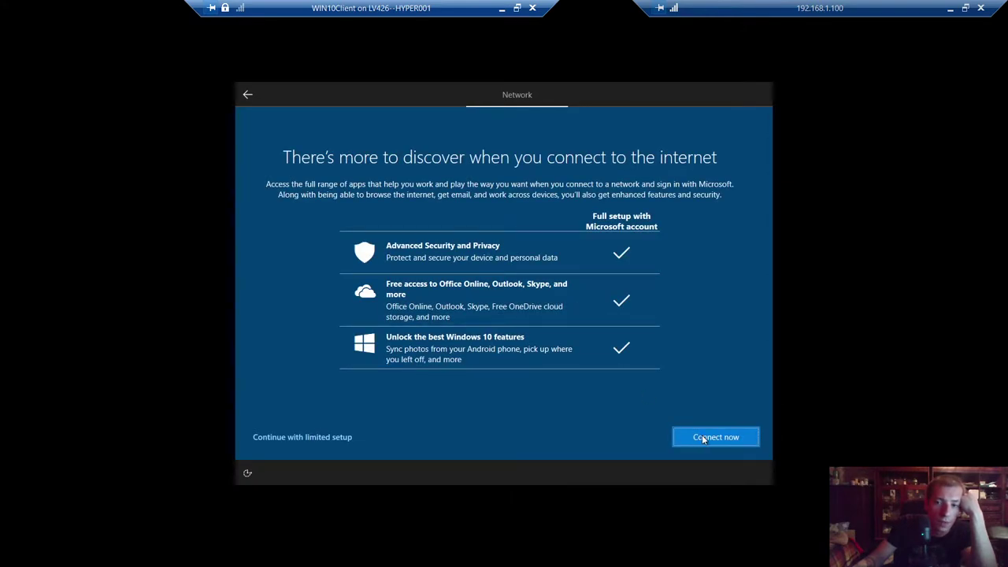
left_click(332, 436)
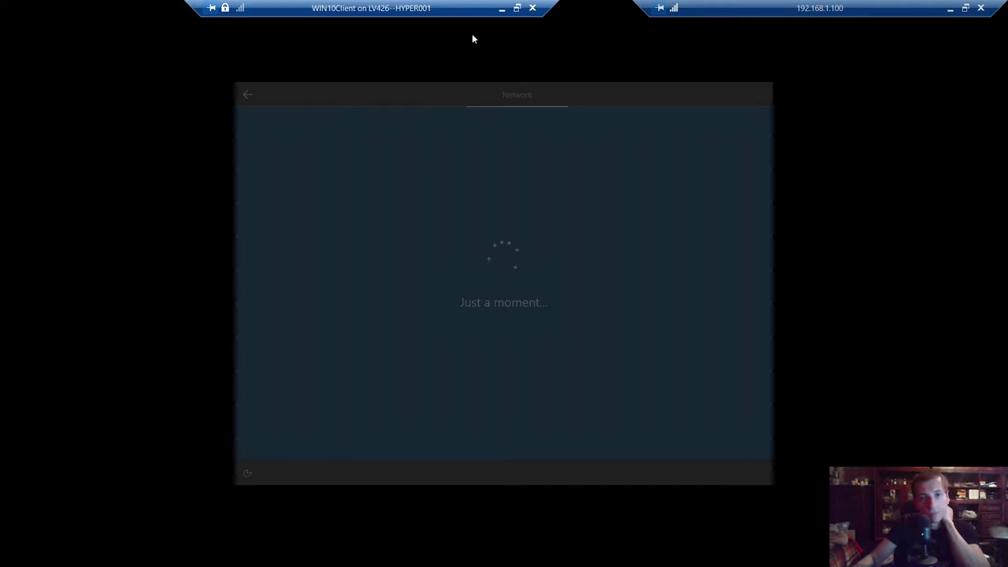
left_click(501, 10)
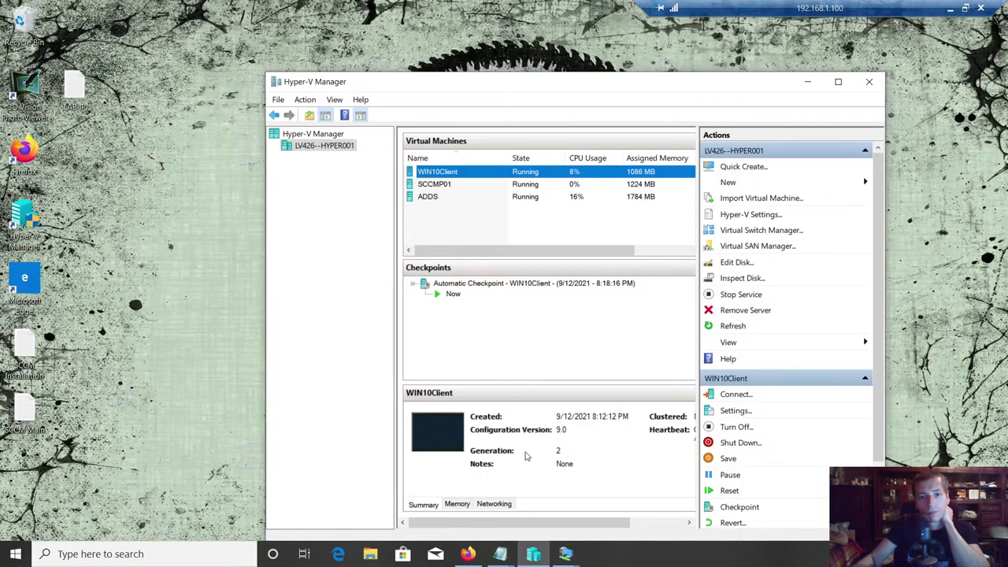
- Minimize Hyper-V Manager and refresh the host desktop
left_click(536, 554)
right_click(473, 140)
left_click(487, 178)
- Check the ADDS installation progress, then switch to the WIN10Client session
left_click(566, 555)
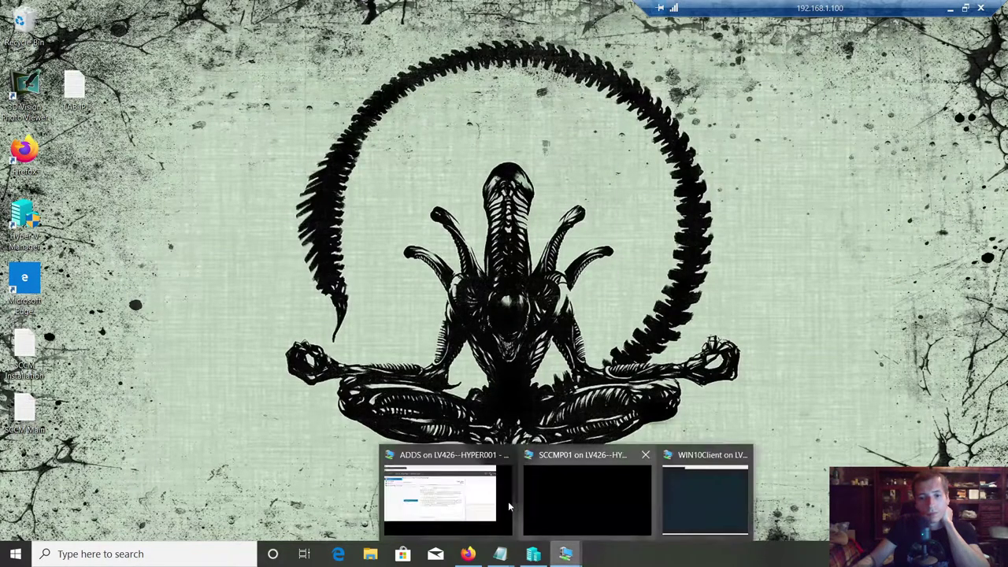
left_click(508, 504)
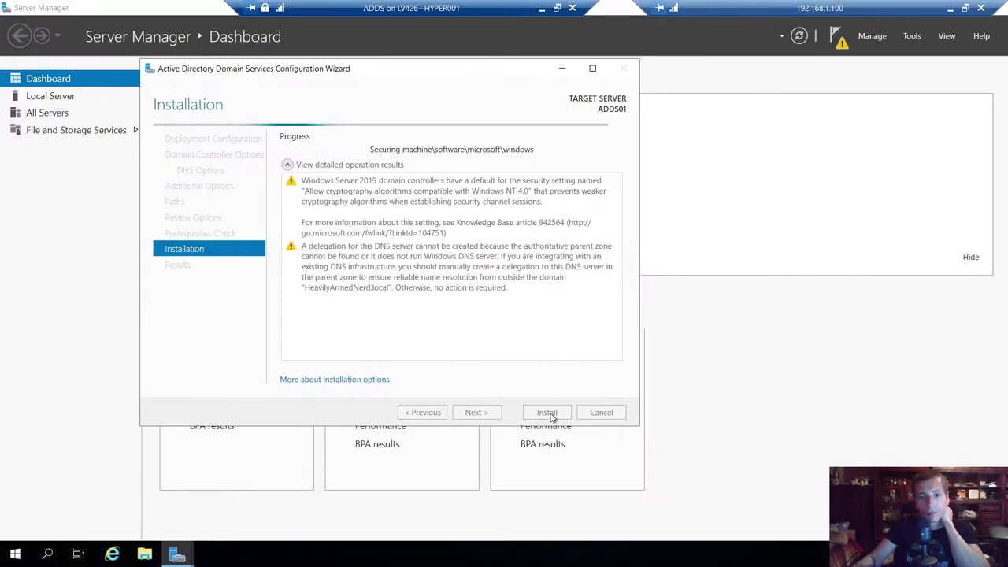
left_click(542, 8)
mouse_move(568, 555)
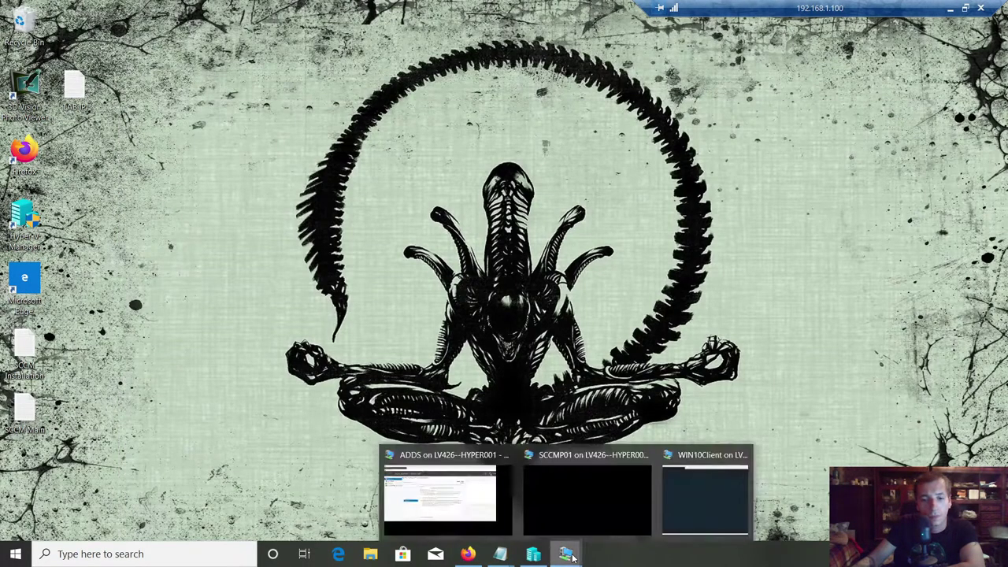
left_click(709, 492)
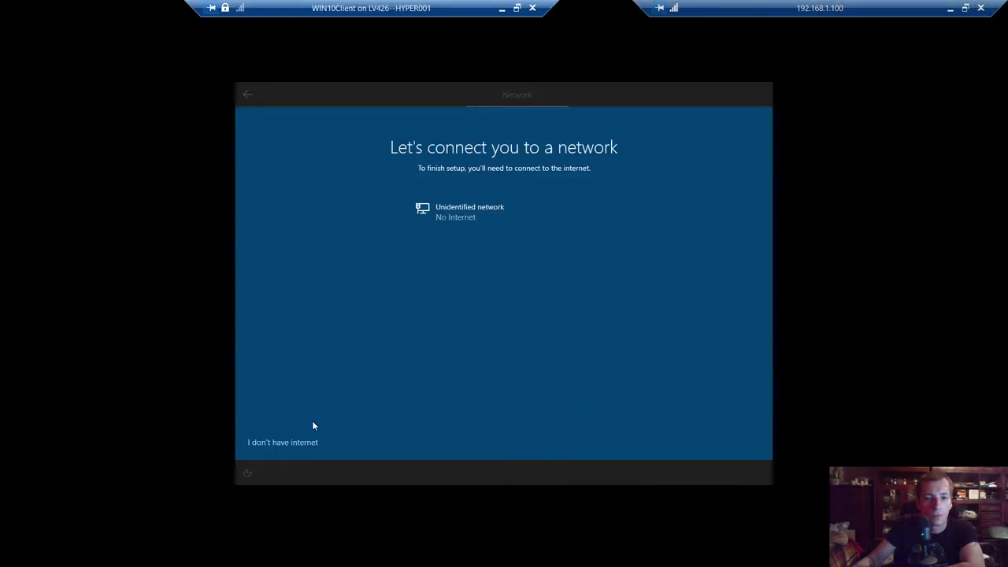
- Choose 'I don't have internet' again and continue with limited setup
left_click(307, 446)
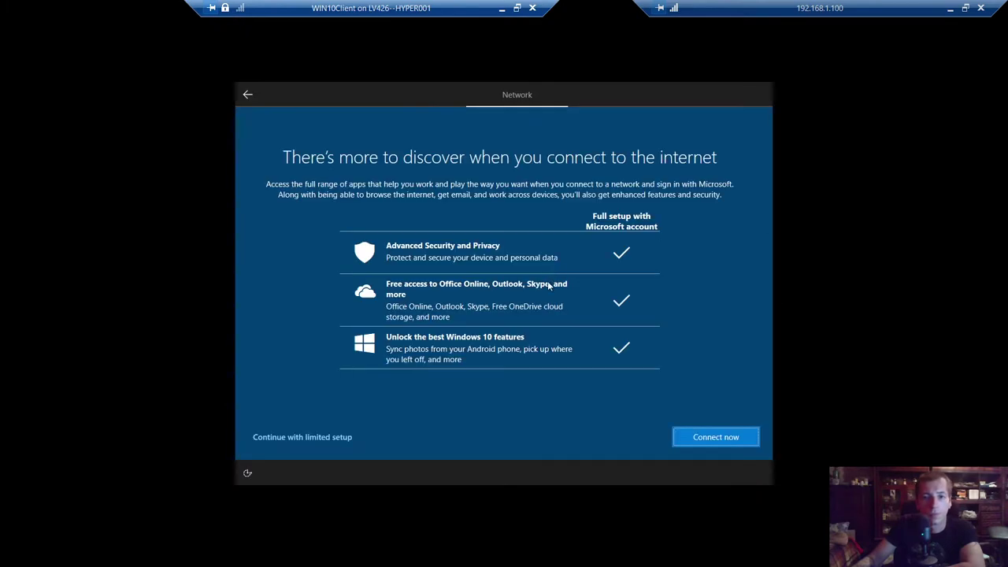
left_click(301, 437)
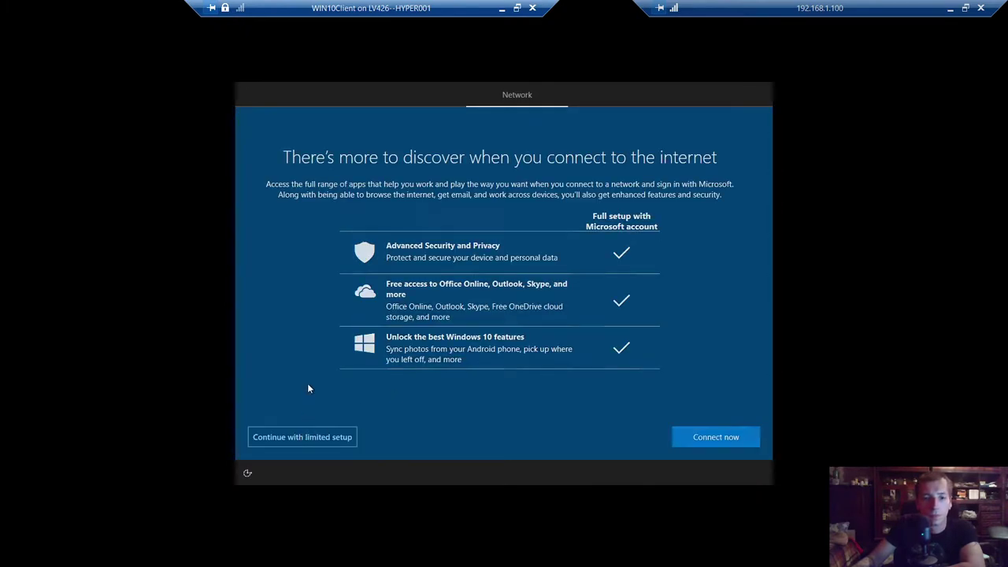
mouse_move(403, 5)
left_mouse_down()
mouse_move(418, 5)
mouse_move(392, 4)
left_mouse_up()
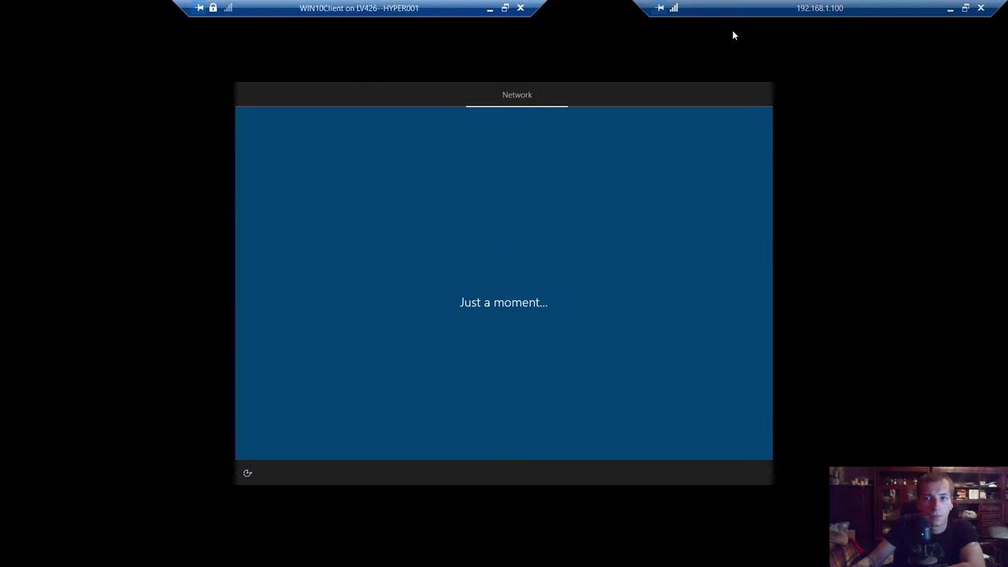
- Minimize the remote host session, refresh the local desktop, and restore the session
left_click(950, 8)
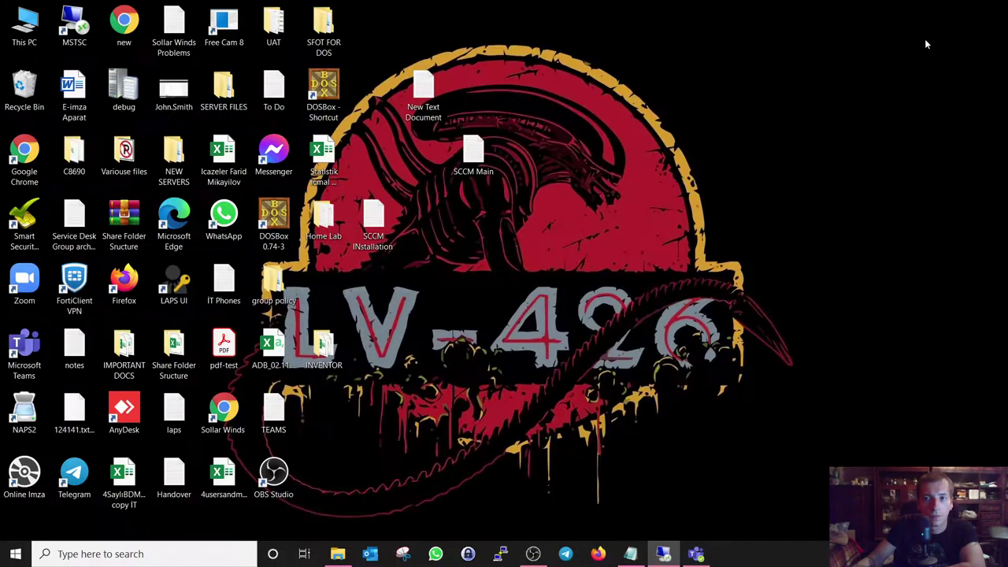
right_click(580, 136)
left_click(608, 176)
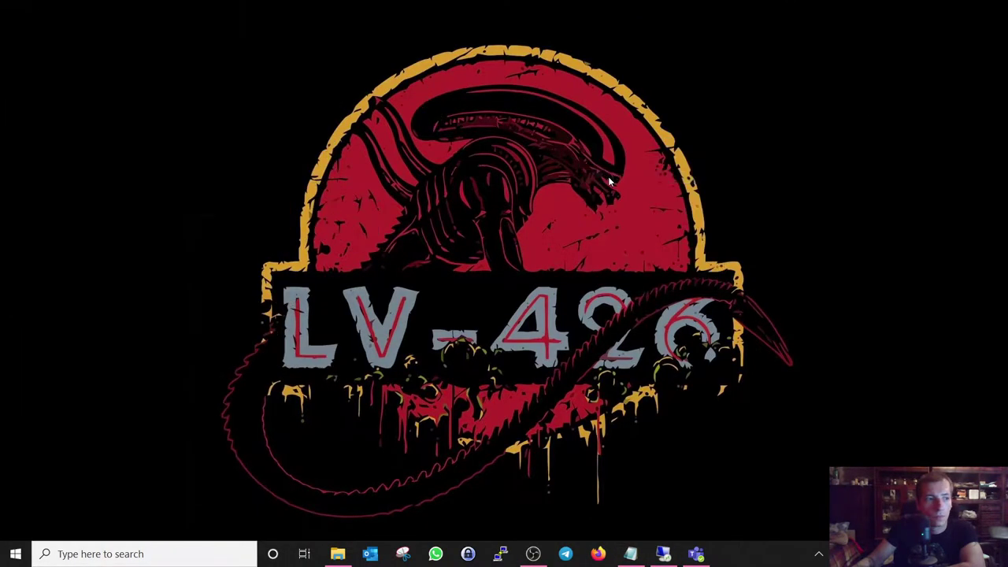
left_click(663, 554)
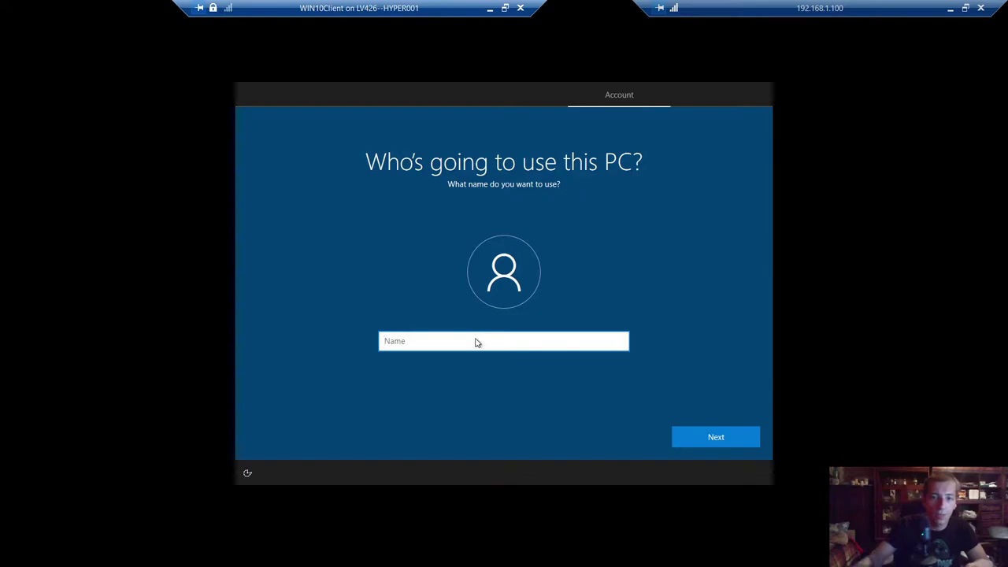
- Enter the local account user name, leave the password blank, and hide the WIN10Client session
type("HAN")
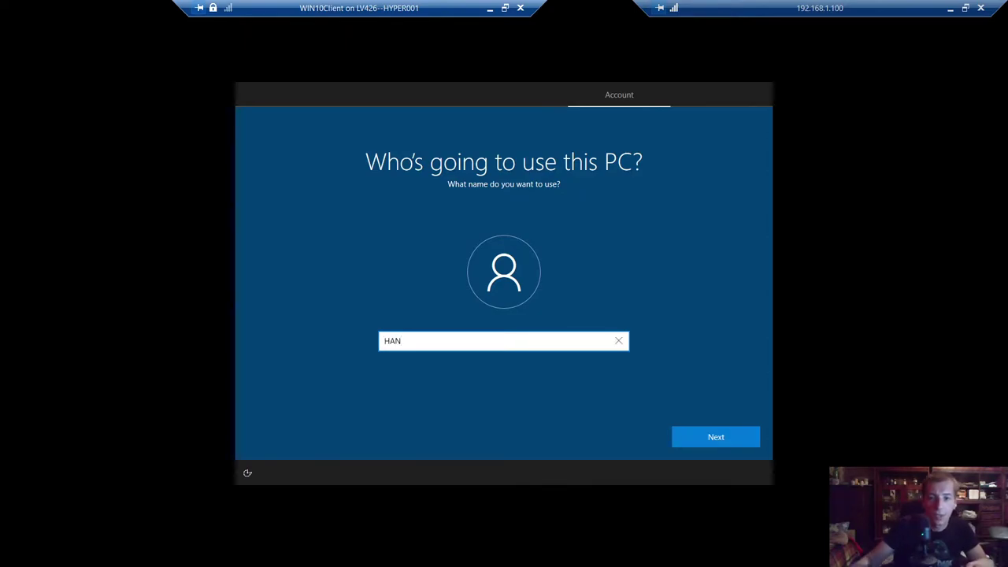
left_click(708, 445)
left_click(708, 444)
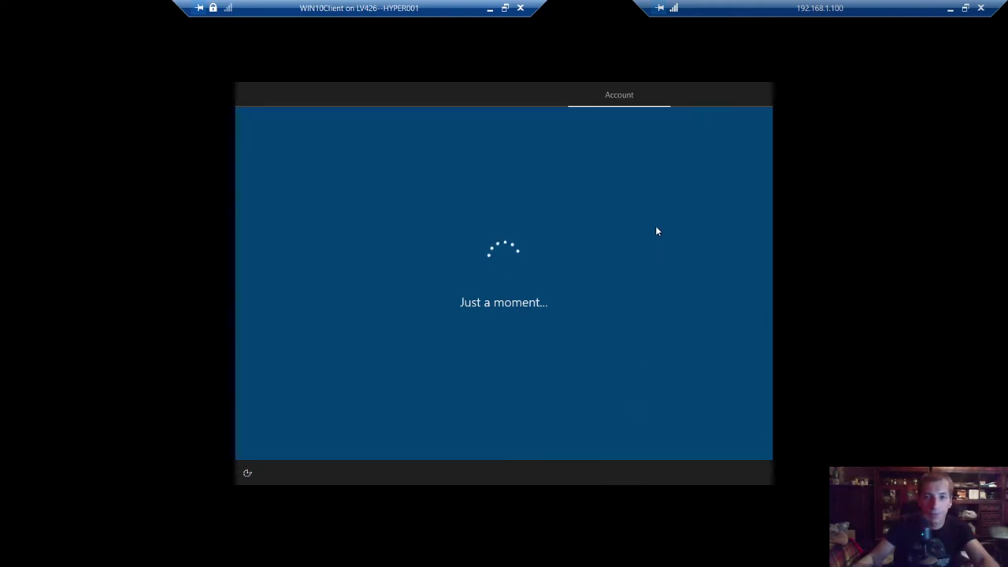
left_click(491, 10)
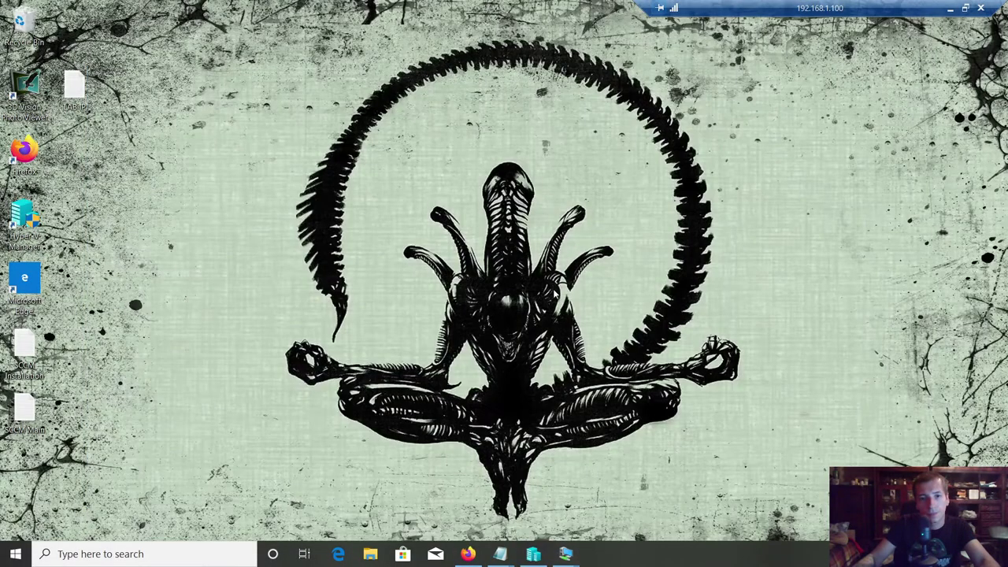
- Bring up the ADDS session from the taskbar, restore it to a window, then maximize it again
mouse_move(566, 553)
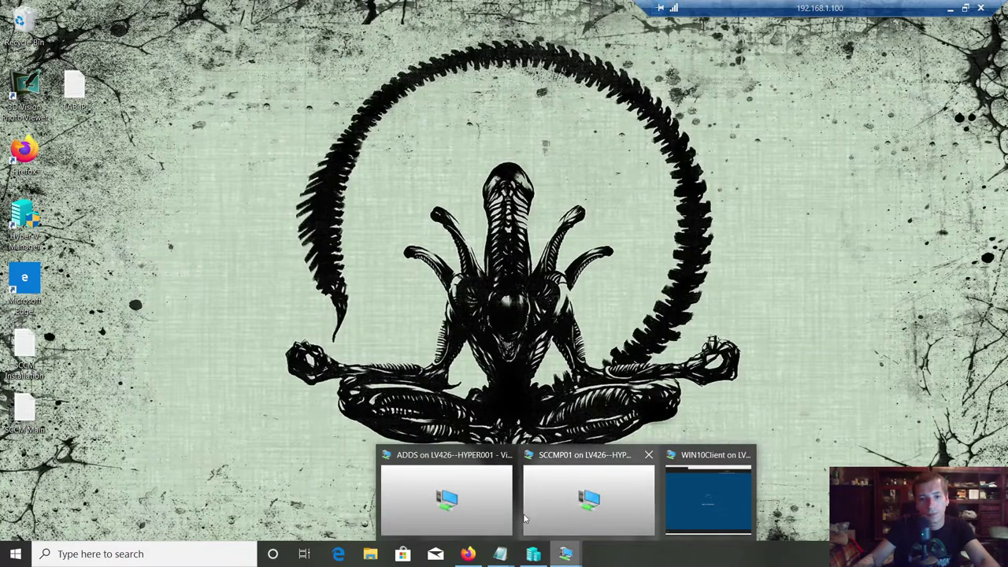
left_click(464, 486)
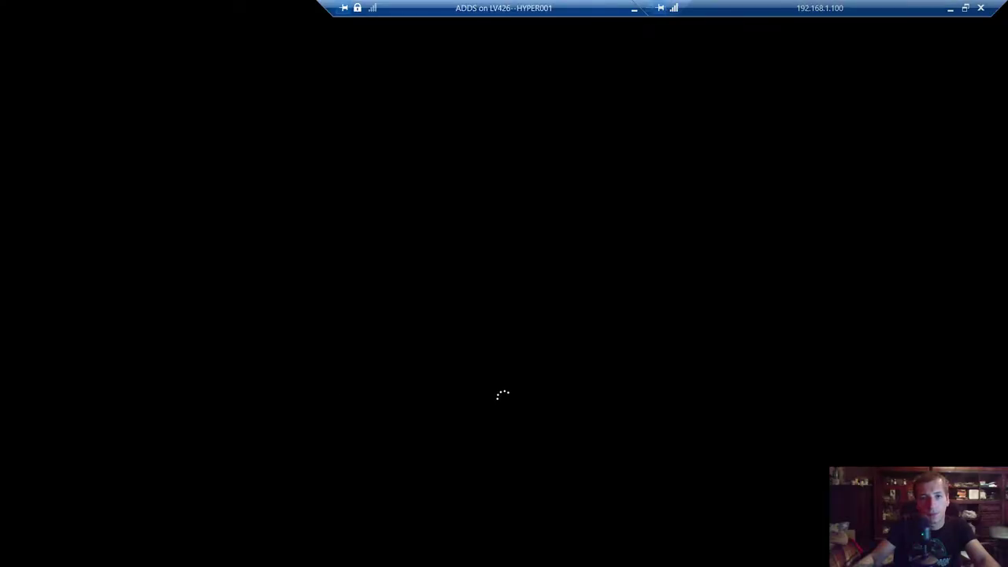
left_click_drag(612, 8, 489, 8)
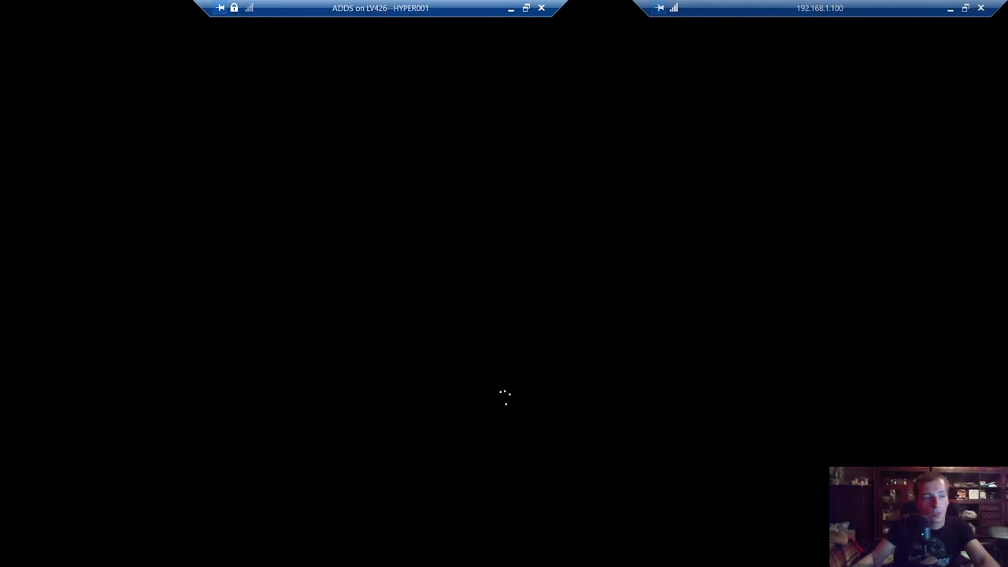
left_click(526, 8)
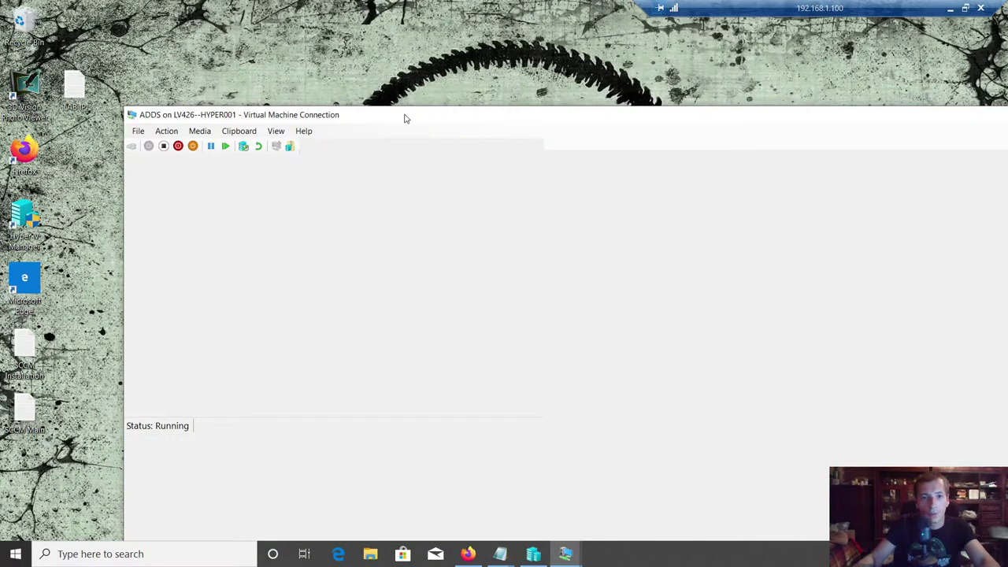
double_click(405, 116)
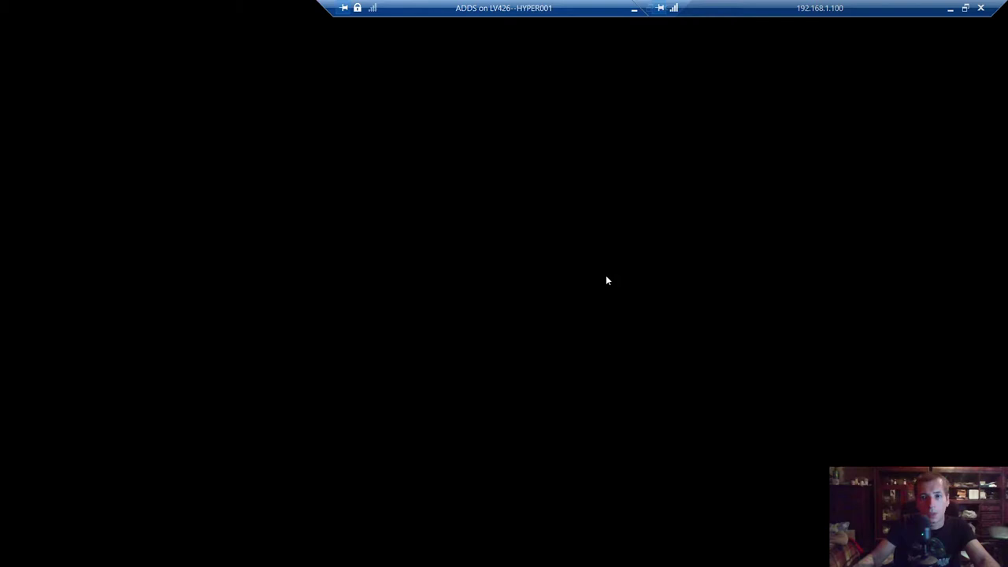
- Minimize the ADDS session, then reopen it to watch it applying computer settings
left_click_drag(530, 4, 396, 10)
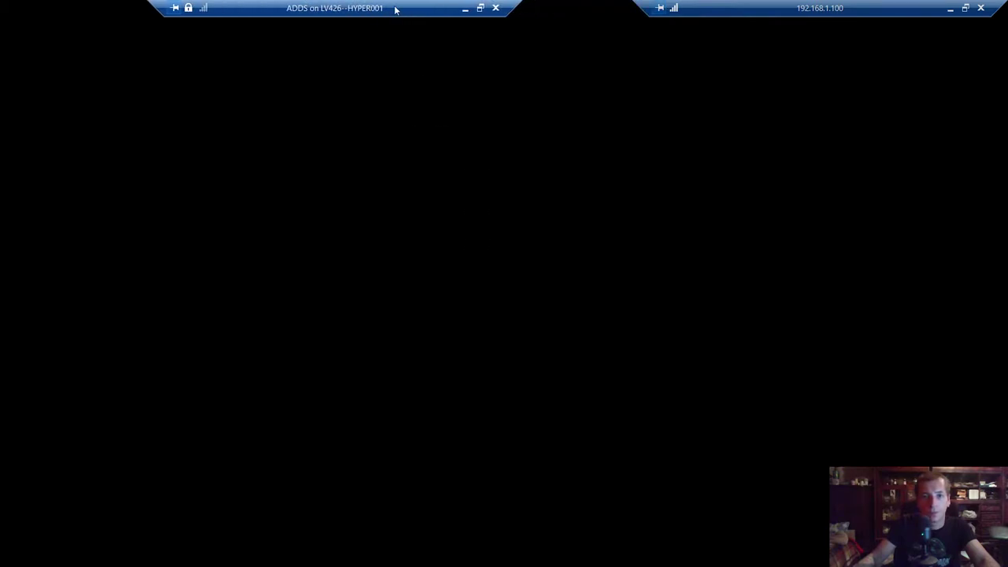
left_click(467, 11)
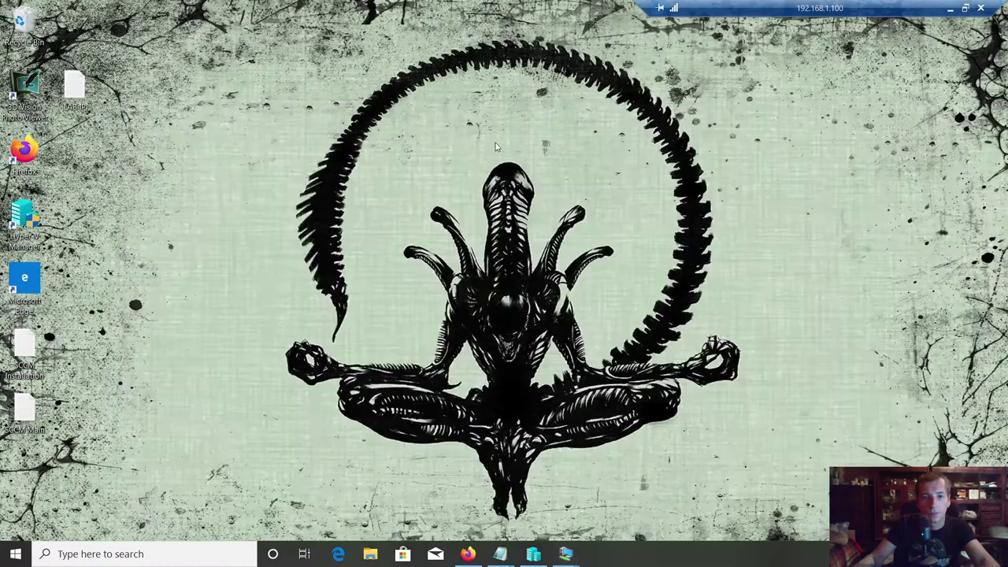
mouse_move(565, 554)
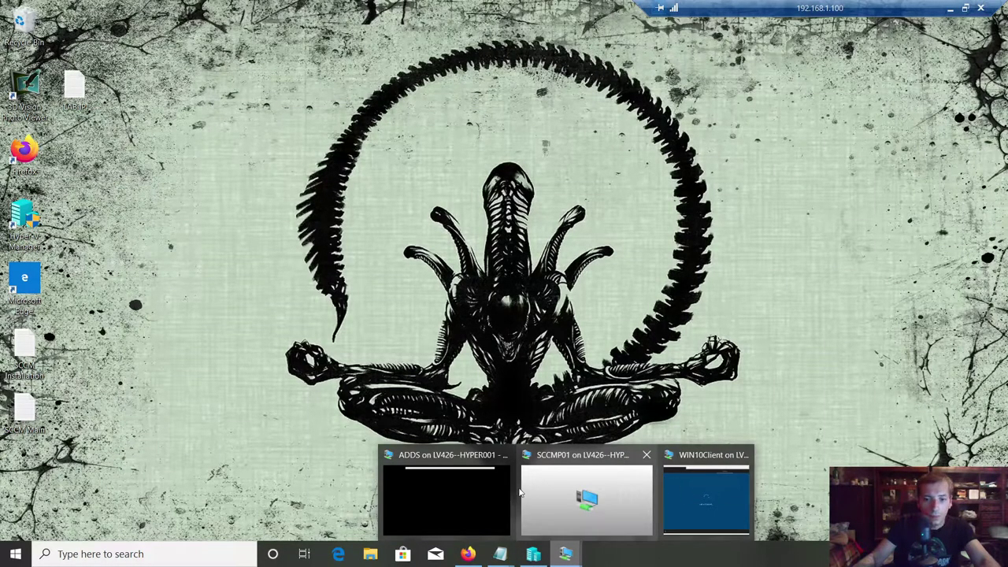
left_click(452, 479)
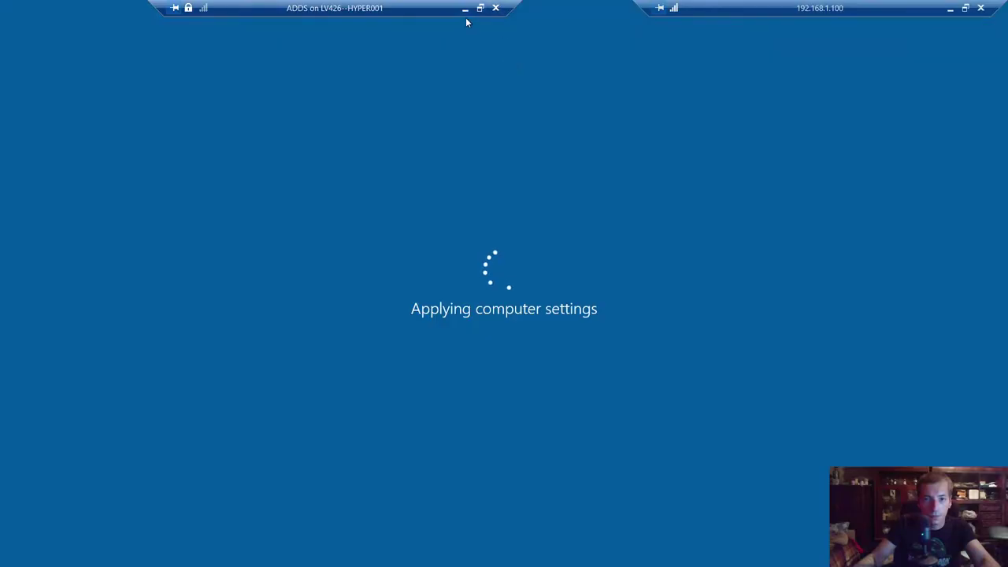
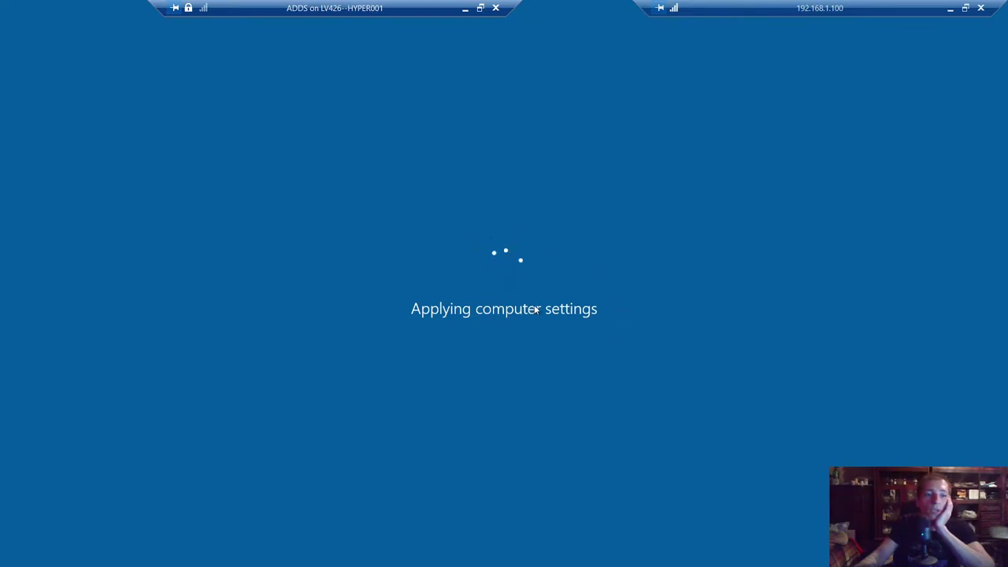
- Slide the ADDS session's full-screen connection bar along the top edge to set the session aside
left_click_drag(451, 8, 491, 8)
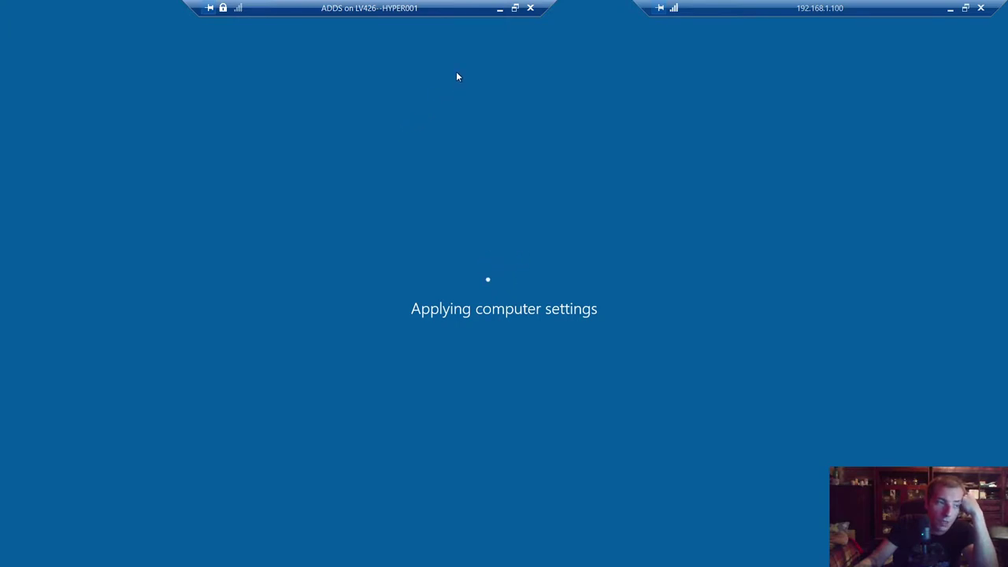
- Minimize the ADDS session and switch to the WIN10Client machine from the taskbar
left_click(501, 9)
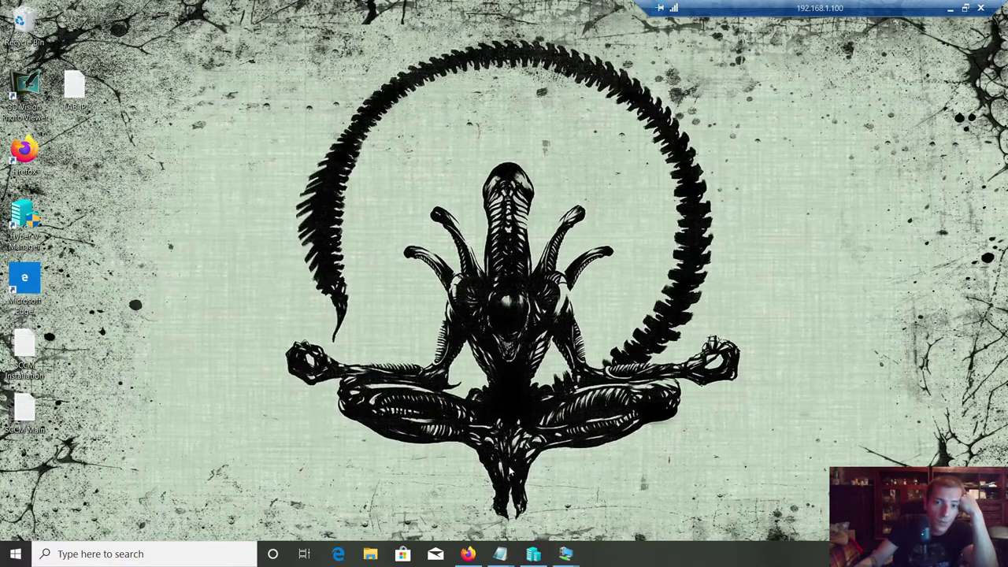
mouse_move(567, 554)
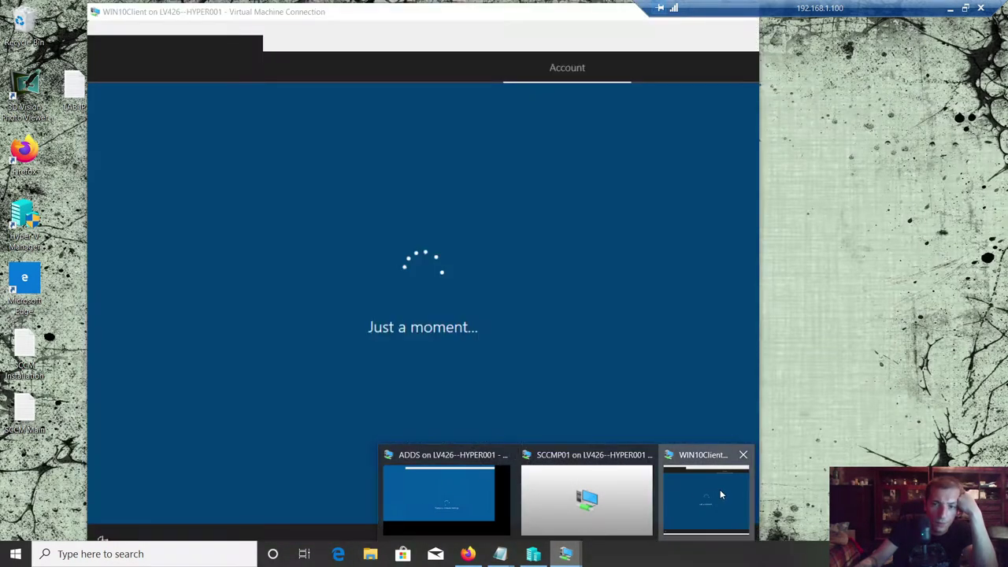
left_click(720, 489)
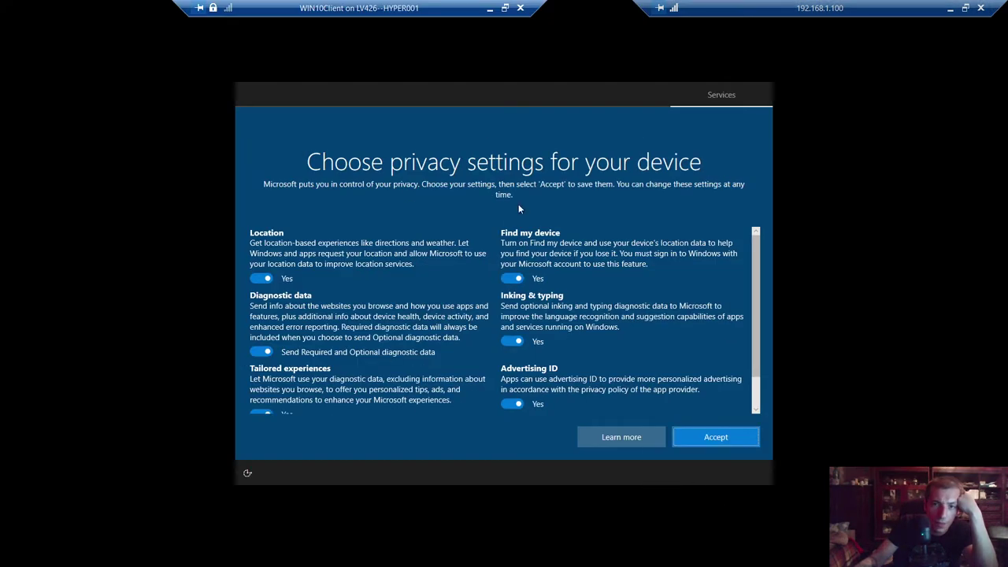
- Turn off Location, Diagnostic data, Find my device, Inking, Advertising ID and Tailored experiences, then accept
left_click(262, 278)
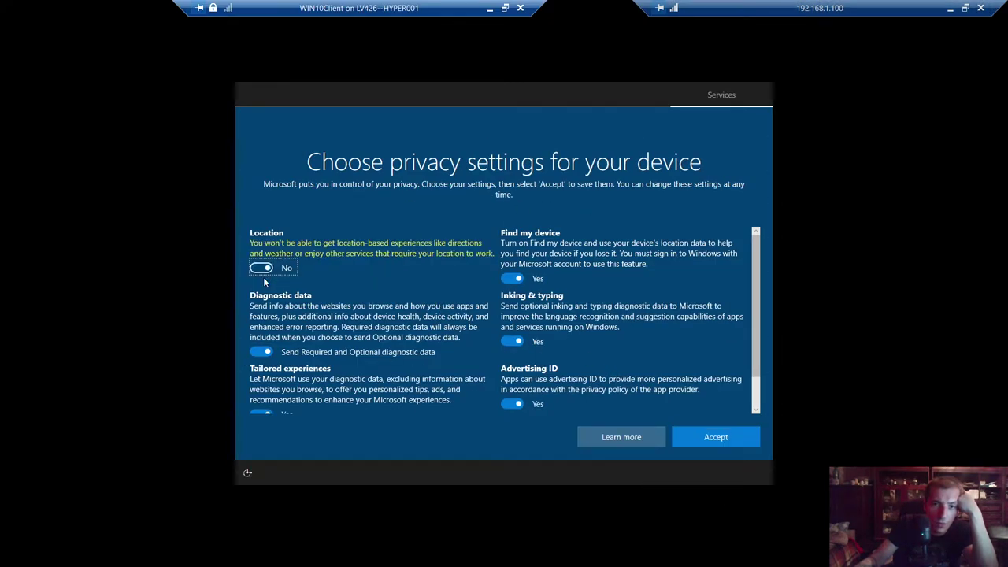
left_click(261, 352)
left_click(513, 278)
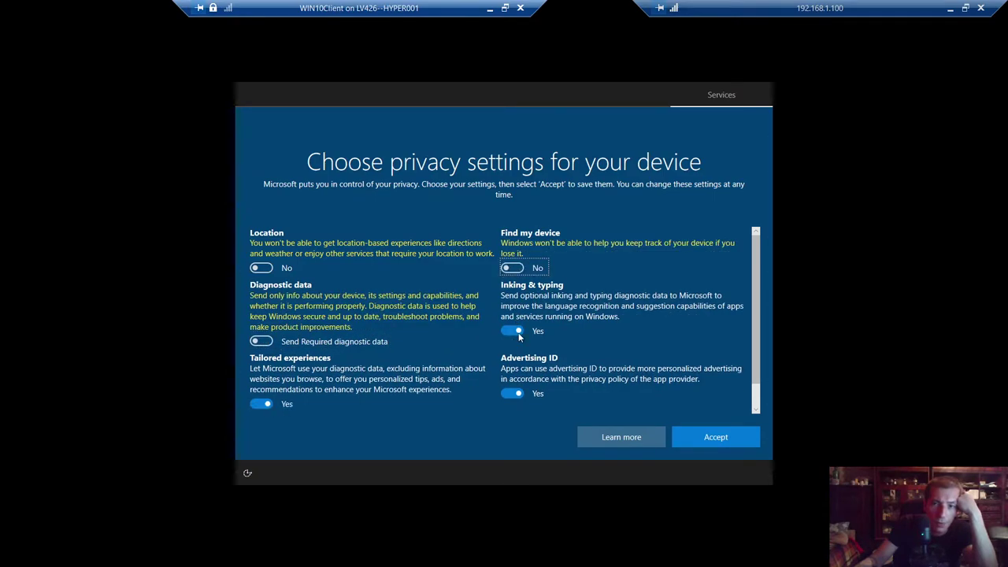
left_click(510, 330)
left_click(514, 393)
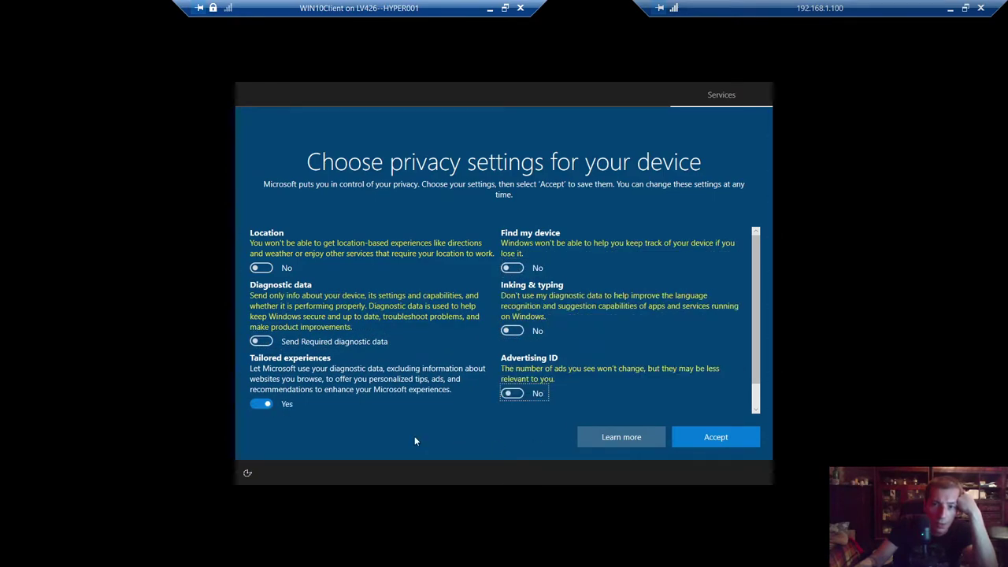
left_click(263, 405)
scroll(761, 273, "down", 2)
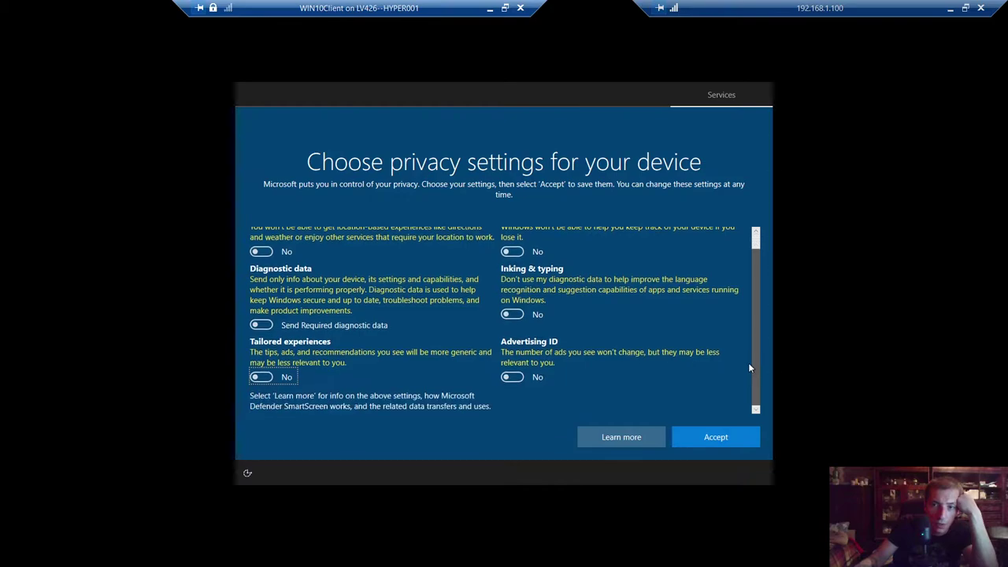
left_click(716, 437)
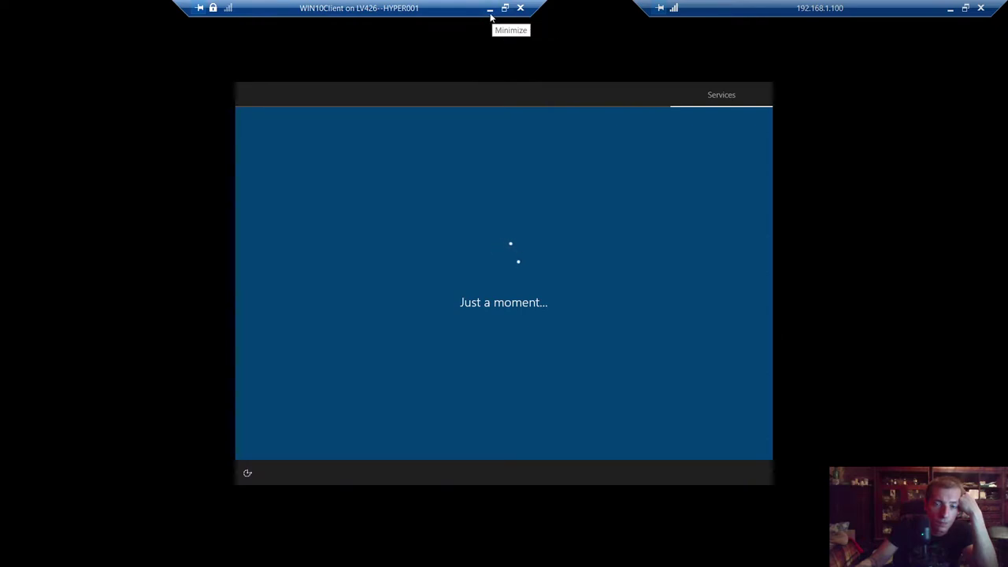
- Minimize WIN10Client, check that ADDS is still applying computer settings, then minimize ADDS too
left_click_drag(449, 9, 483, 10)
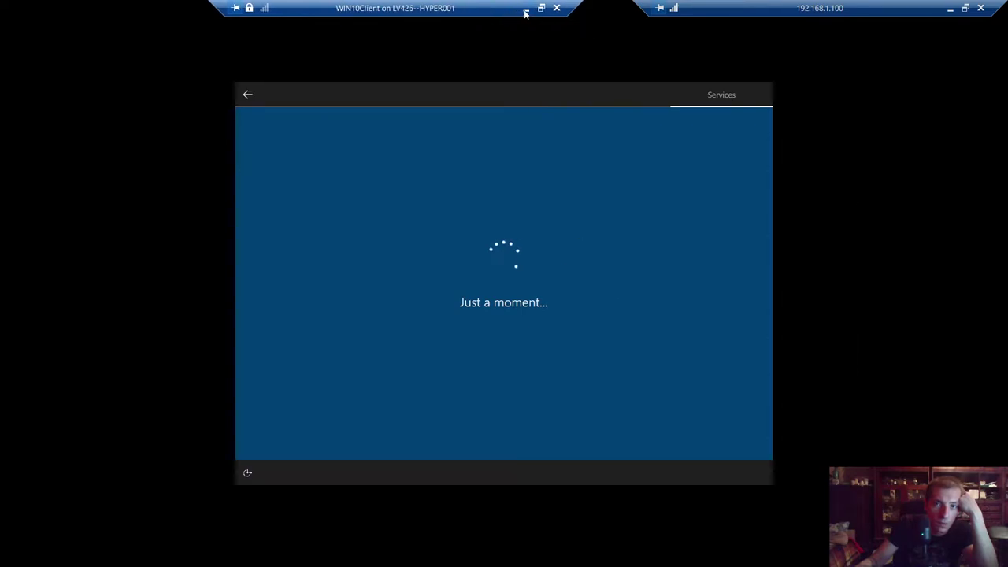
left_click(526, 10)
mouse_move(566, 553)
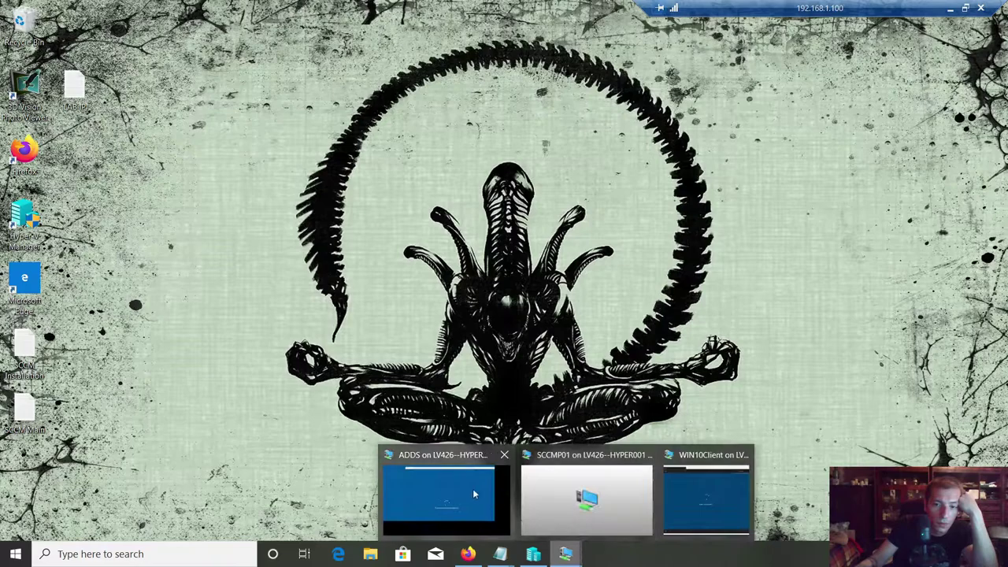
left_click(475, 496)
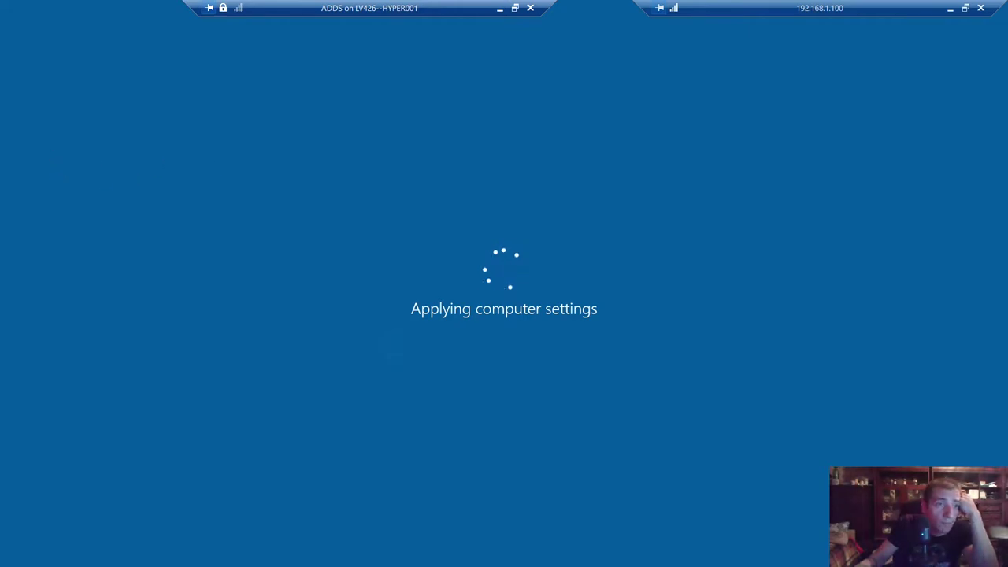
left_click(951, 7)
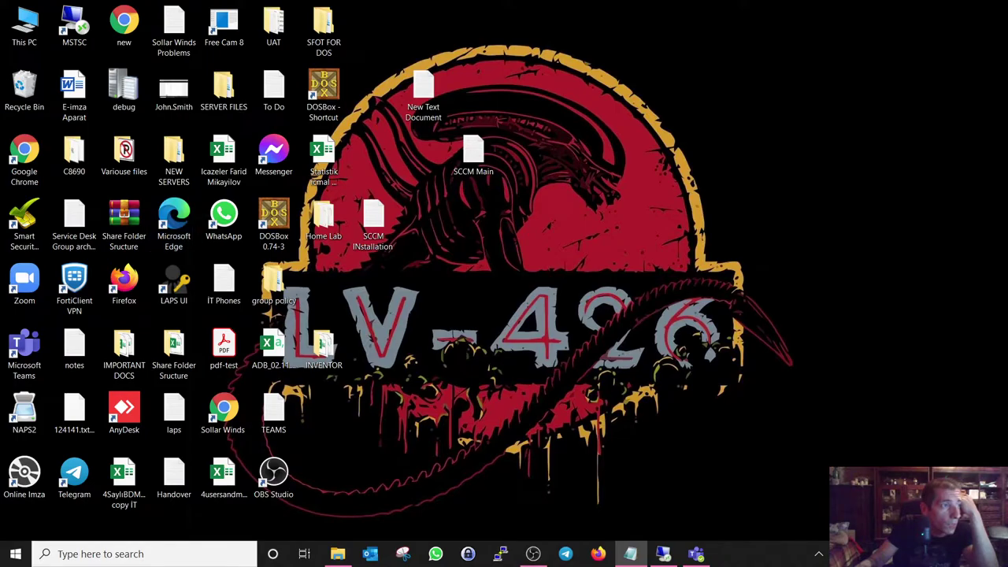
key("alt+Tab")
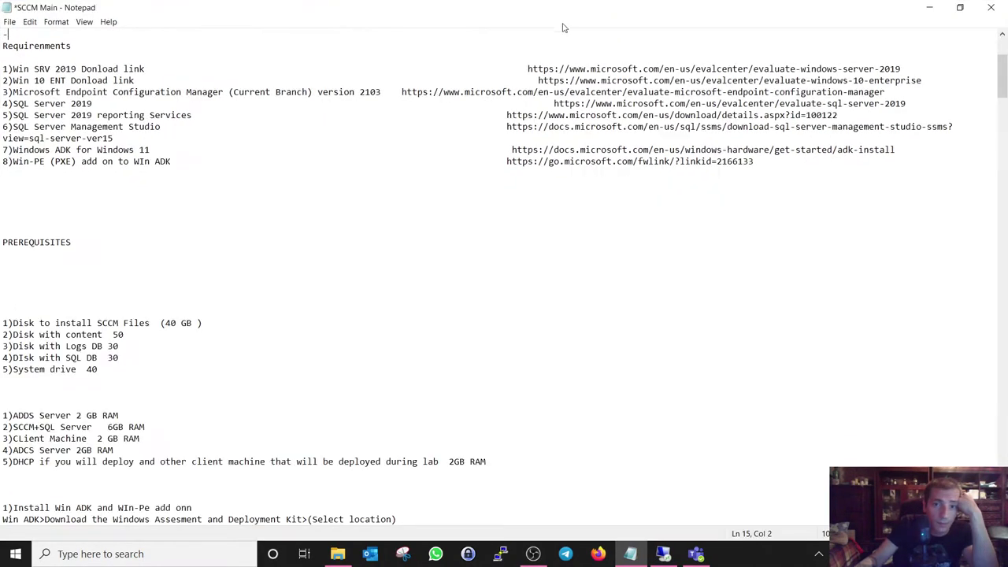
scroll(490, 156, "up", 5)
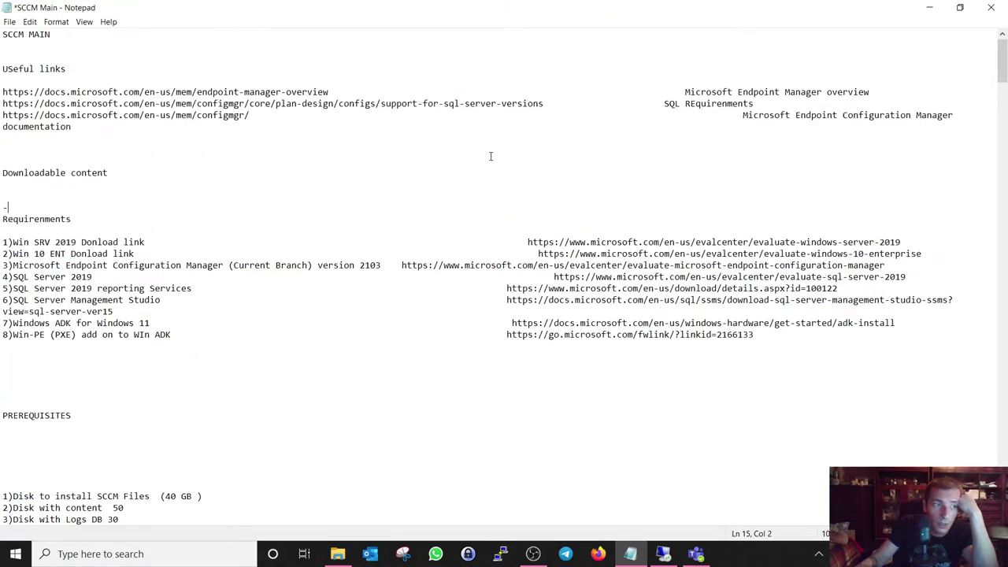
scroll(490, 156, "down", 20)
scroll(490, 156, "down", 20)
scroll(490, 156, "down", 20)
scroll(490, 156, "down", 20)
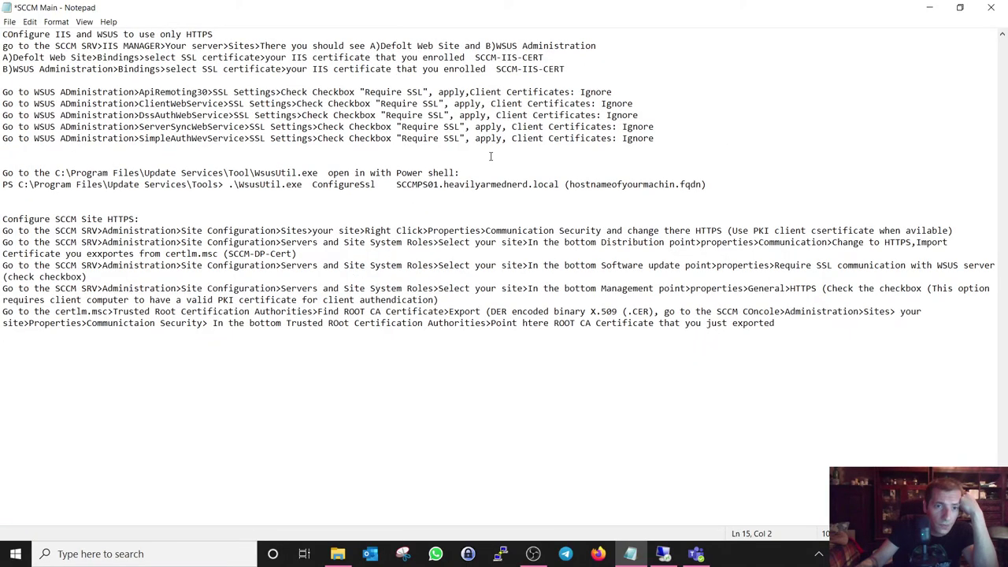
scroll(490, 156, "up", 20)
scroll(490, 155, "up", 20)
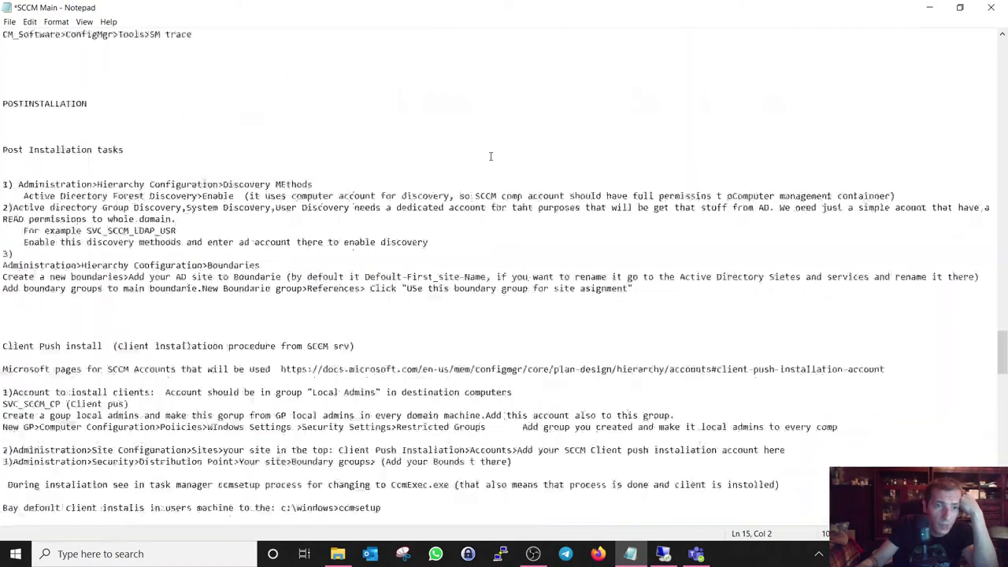
scroll(490, 155, "up", 20)
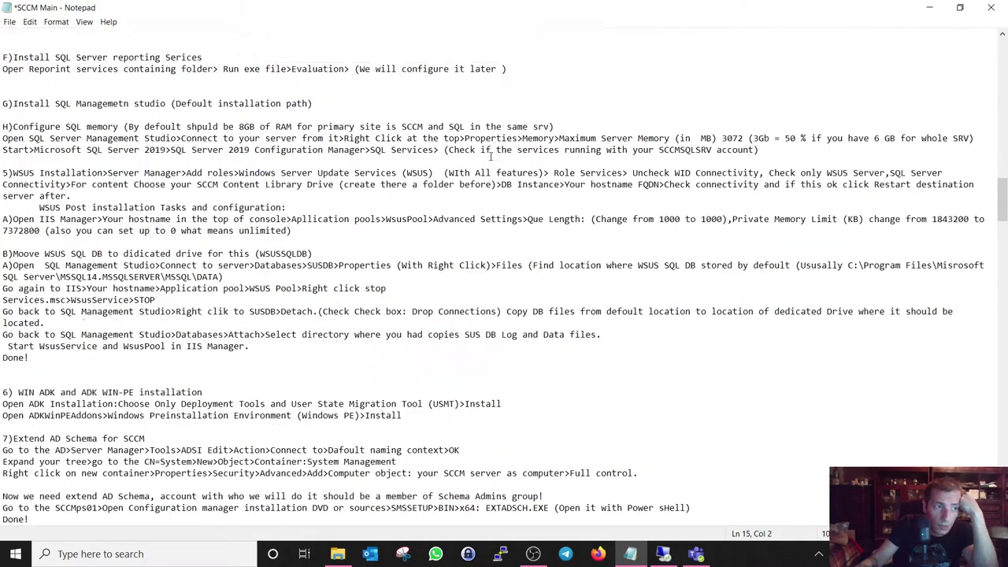
scroll(490, 156, "up", 10)
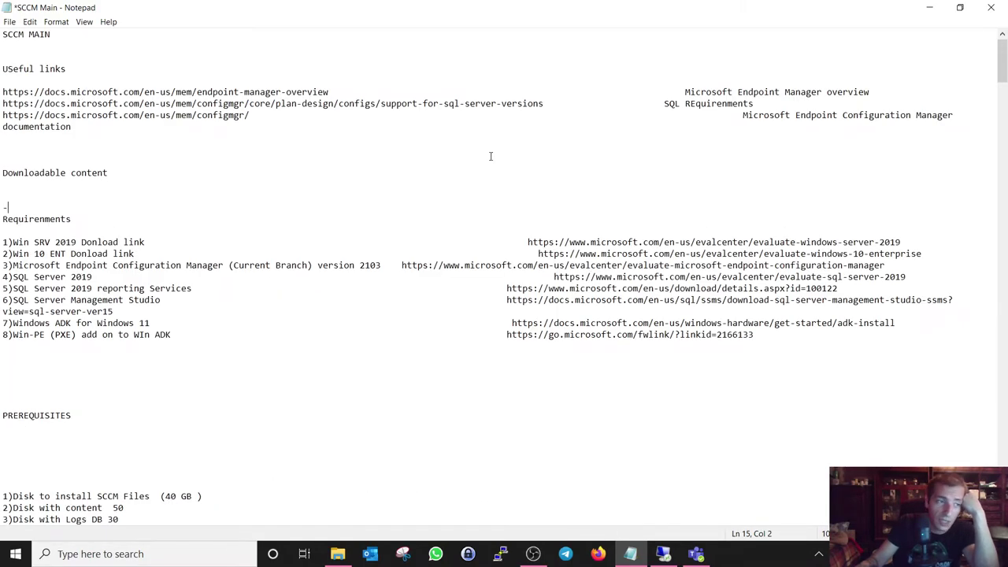
key("super+Down")
key("super+Down")
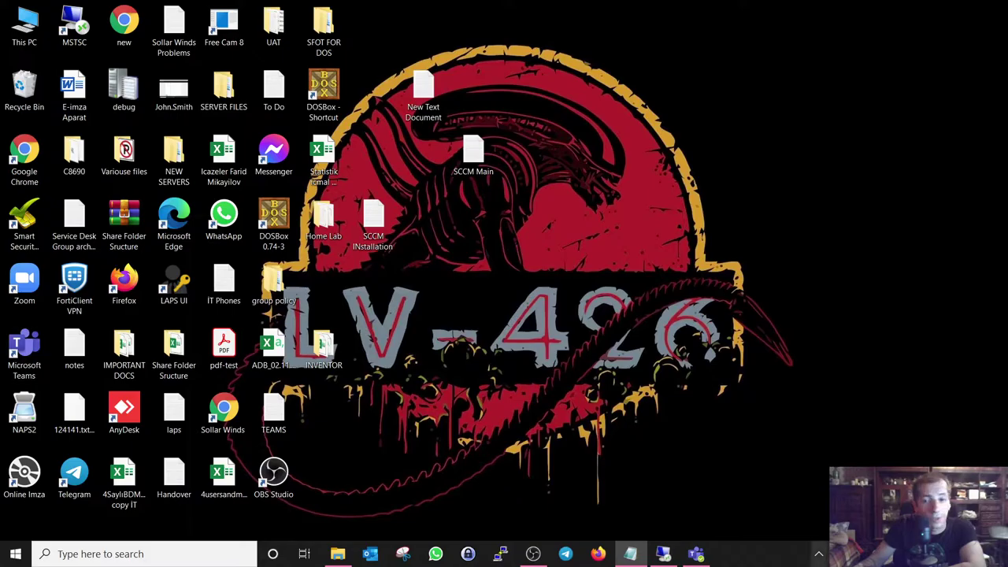
- Briefly restore and minimize the ADDS session, then open the LAB IP notes and minimize them
left_click(684, 552)
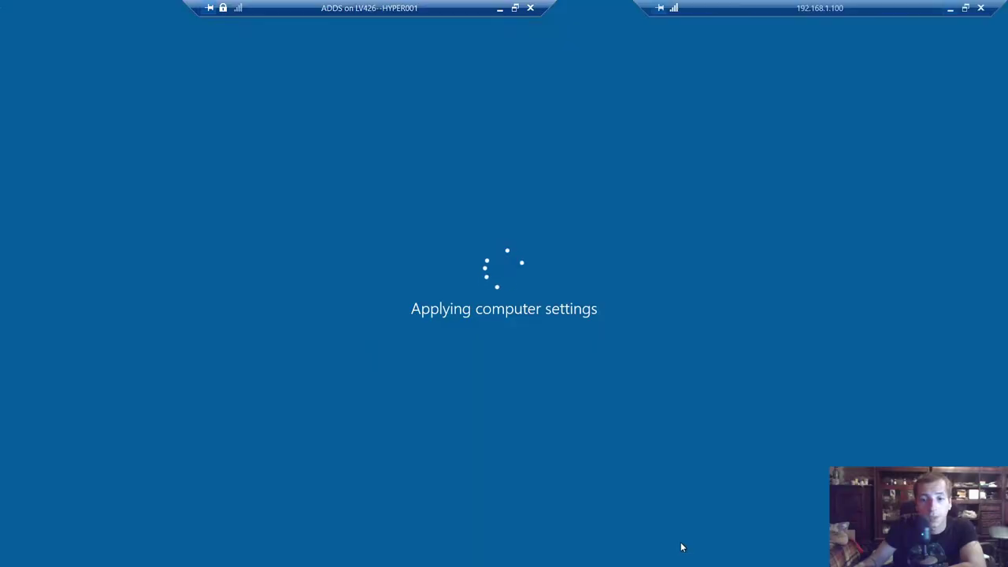
left_click(499, 9)
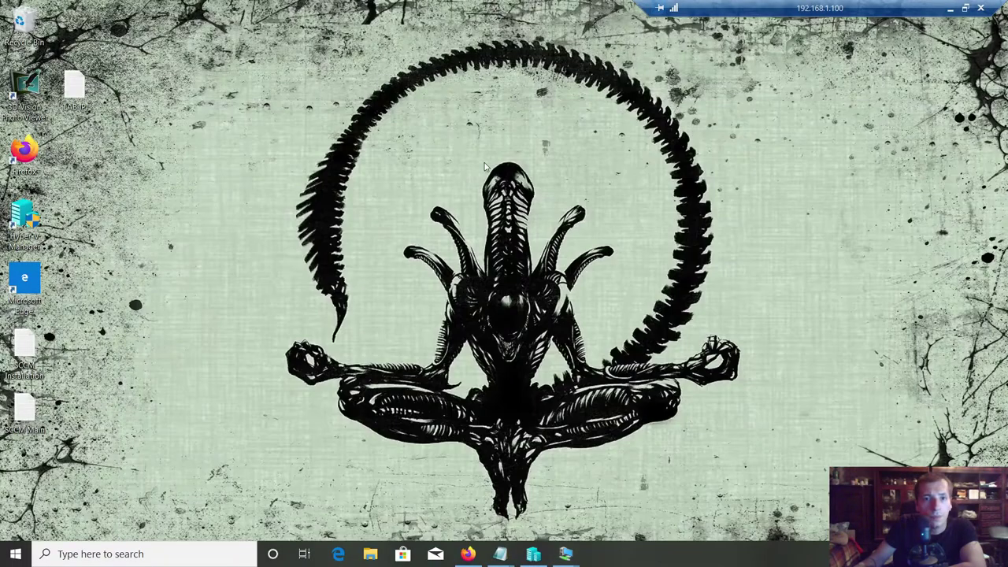
double_click(87, 95)
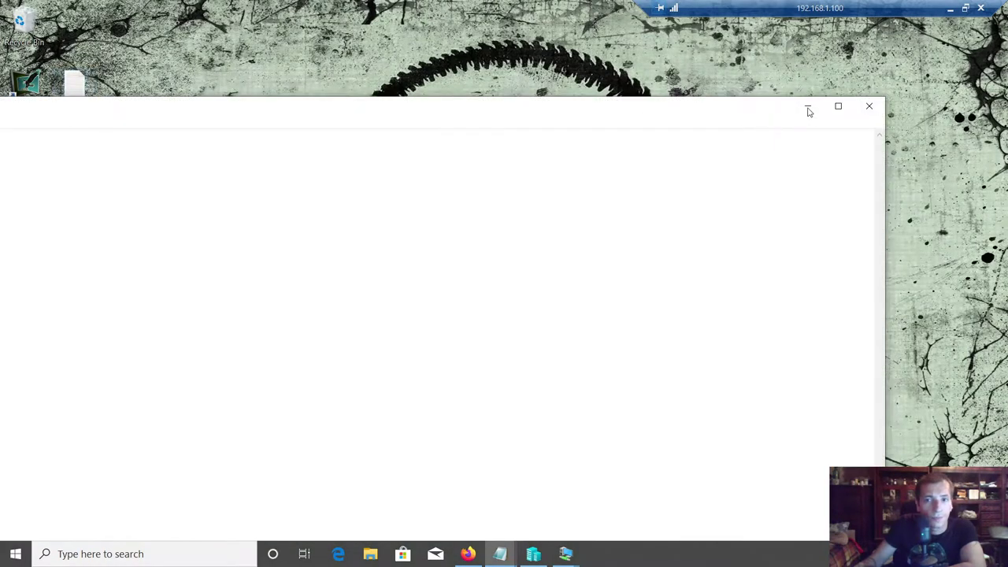
left_click(845, 108)
left_click_drag(542, 5, 478, 112)
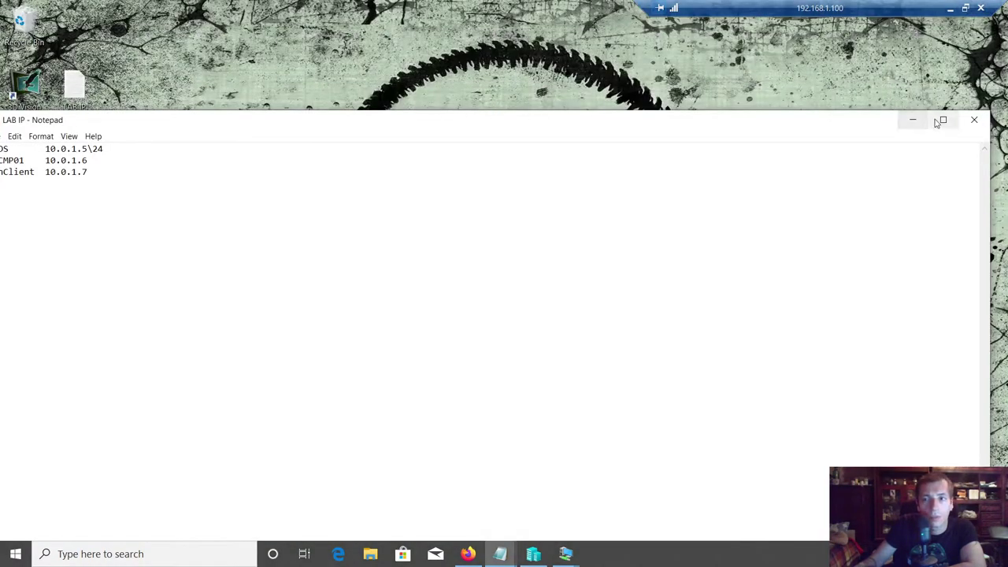
left_click(913, 119)
- Open and close SCCM Main, then open SCCM Installation and move its window fully on screen
double_click(24, 409)
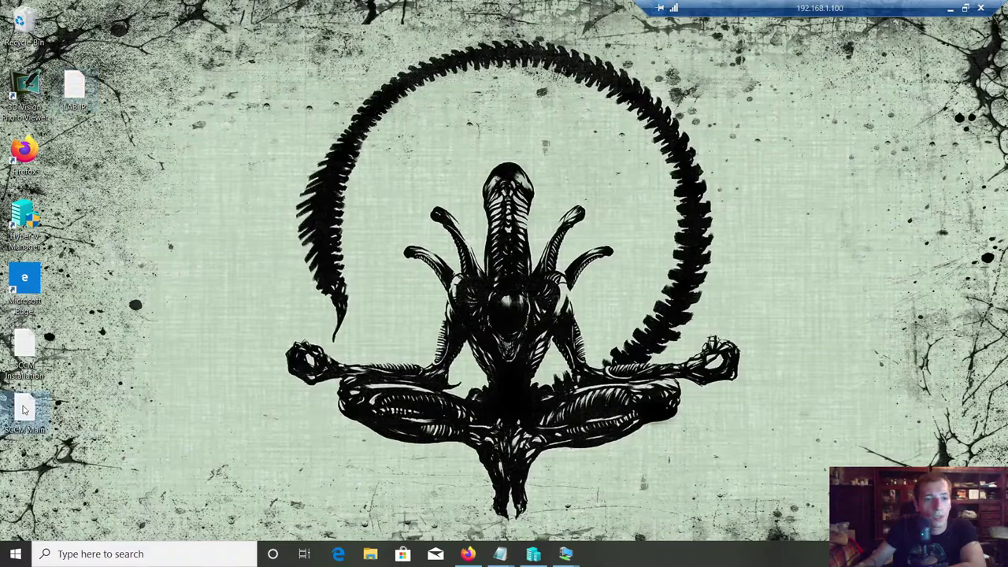
left_click(977, 120)
double_click(24, 347)
left_click_drag(462, 123, 534, 94)
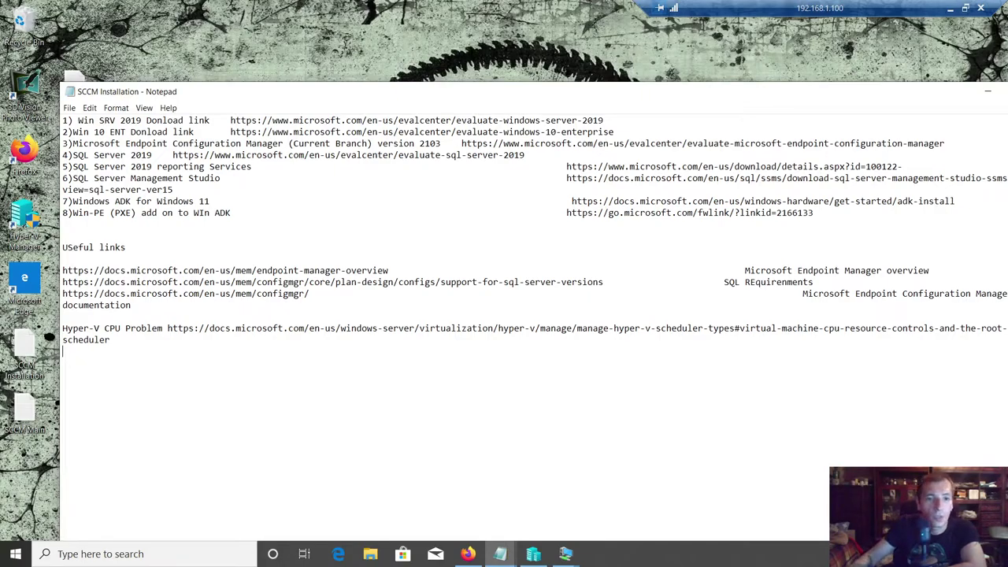
- Save the SCCM Installation notes from the File menu
left_click(69, 108)
left_click(89, 108)
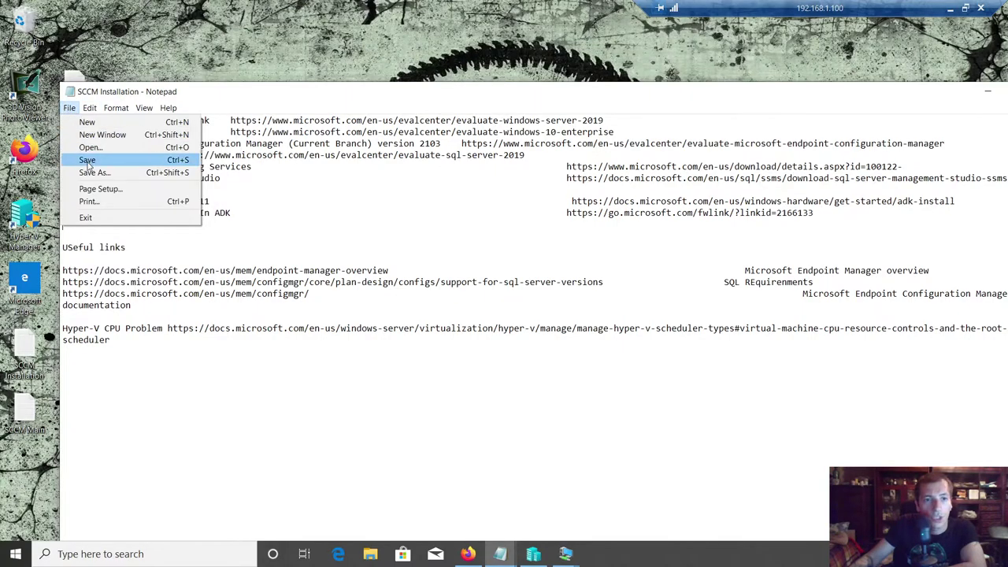
left_click(88, 160)
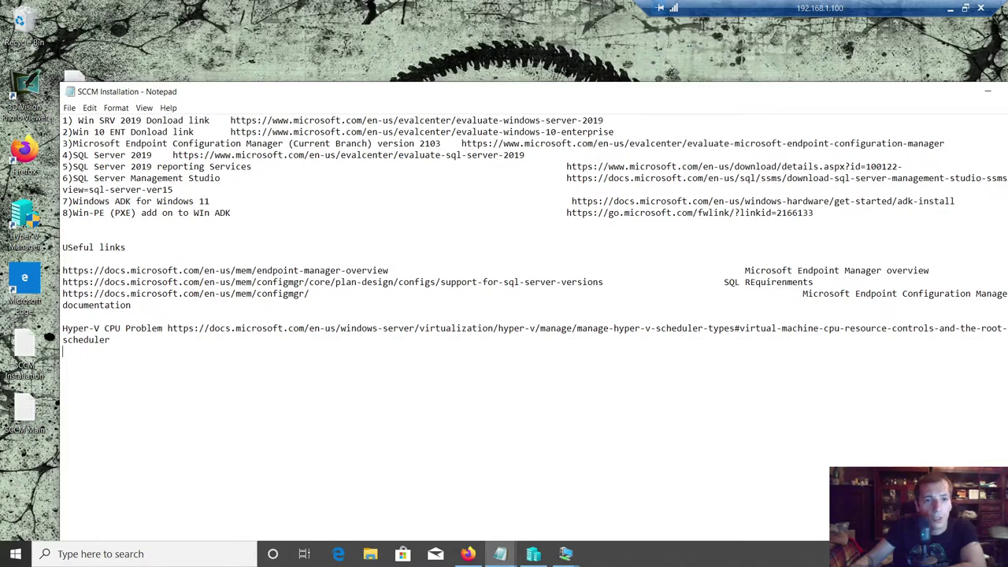
- Select and review the download links, the Useful links lines and the Hyper-V CPU Problem line
key("ctrl+Home")
key("shift+Down")
key("shift+Down")
key("shift+Down")
key("shift+Down")
key("shift+Down")
key("shift+Down")
key("shift+Down")
key("shift+Down")
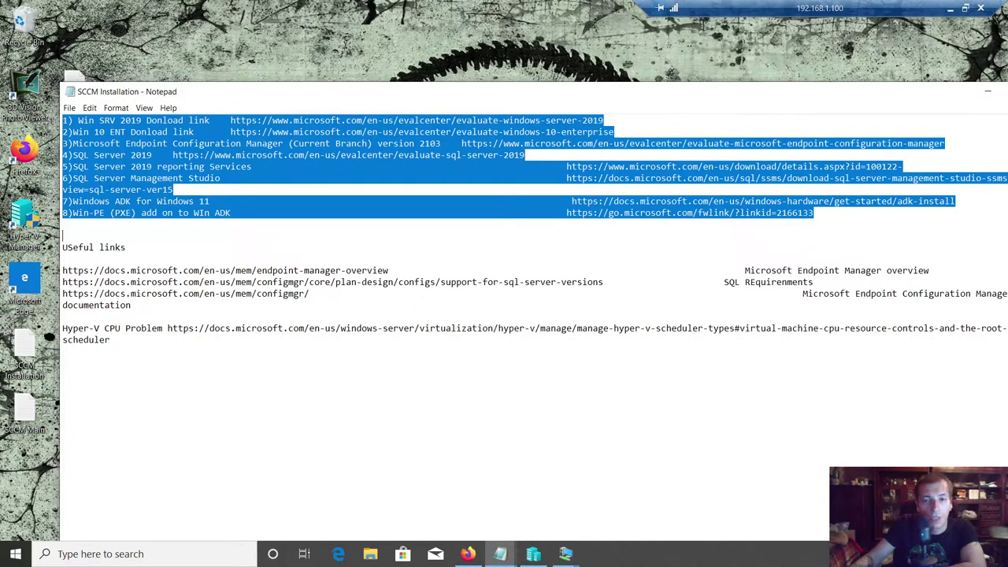
left_click(131, 246)
left_click_drag(62, 270, 131, 305)
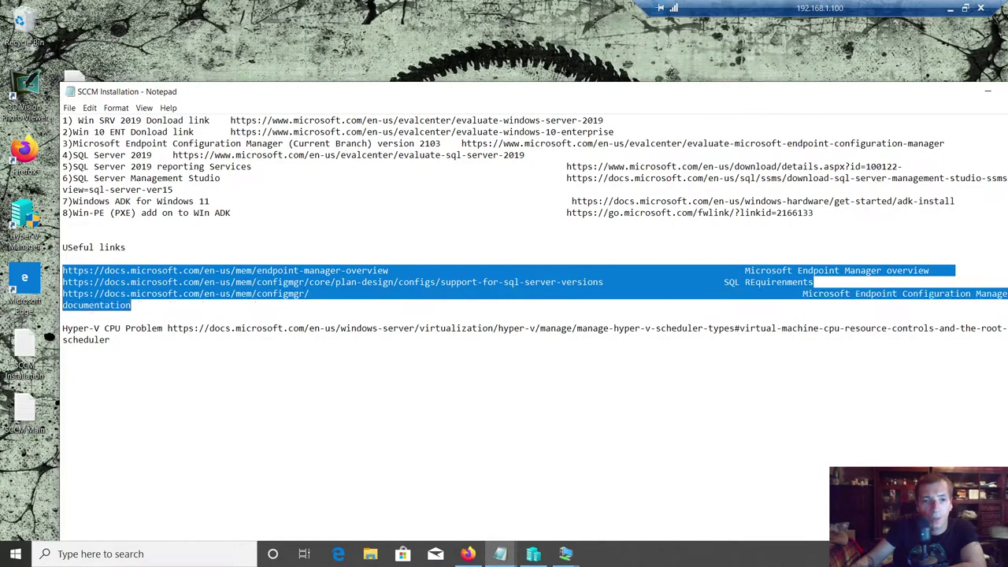
left_click(167, 329)
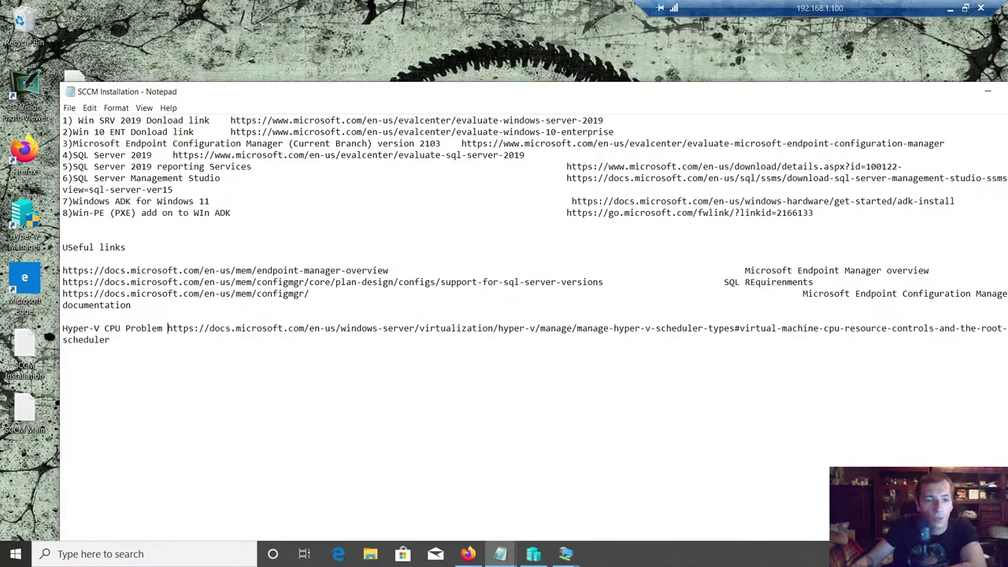
left_click_drag(63, 329, 167, 328)
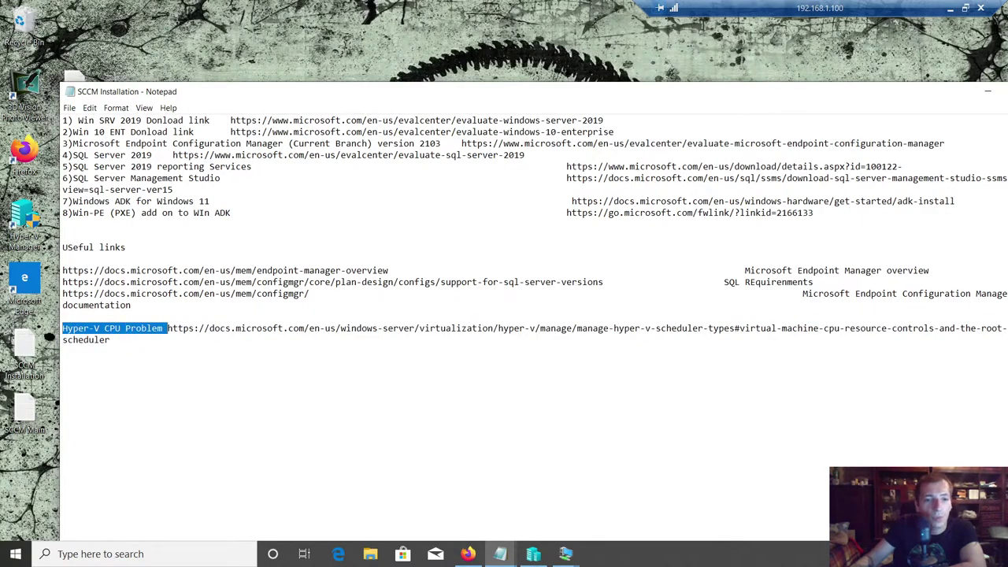
- Add blank lines below the Hyper-V CPU Problem link and paste \24 there via Edit
left_click(63, 351)
key("Return")
key("Return")
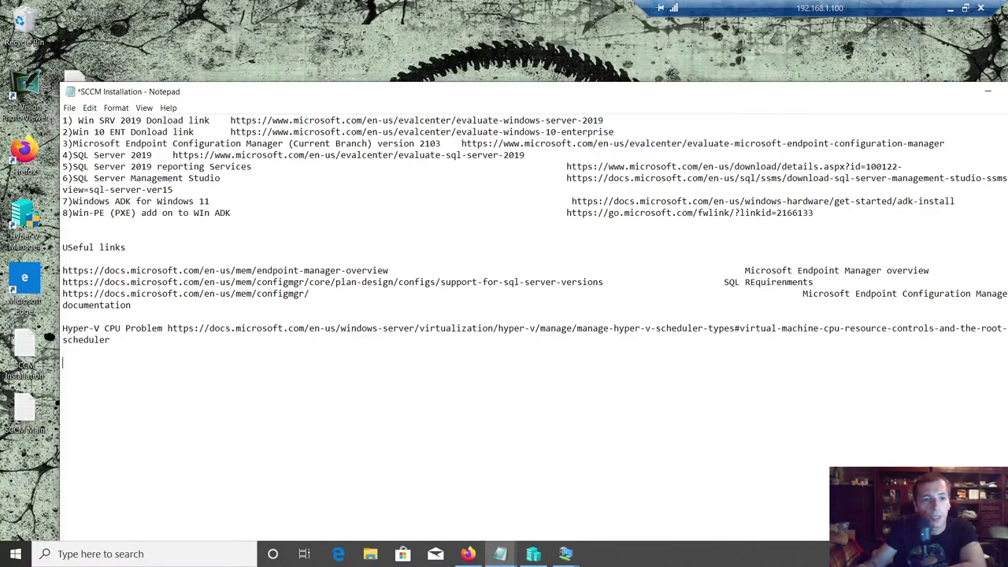
left_click(90, 108)
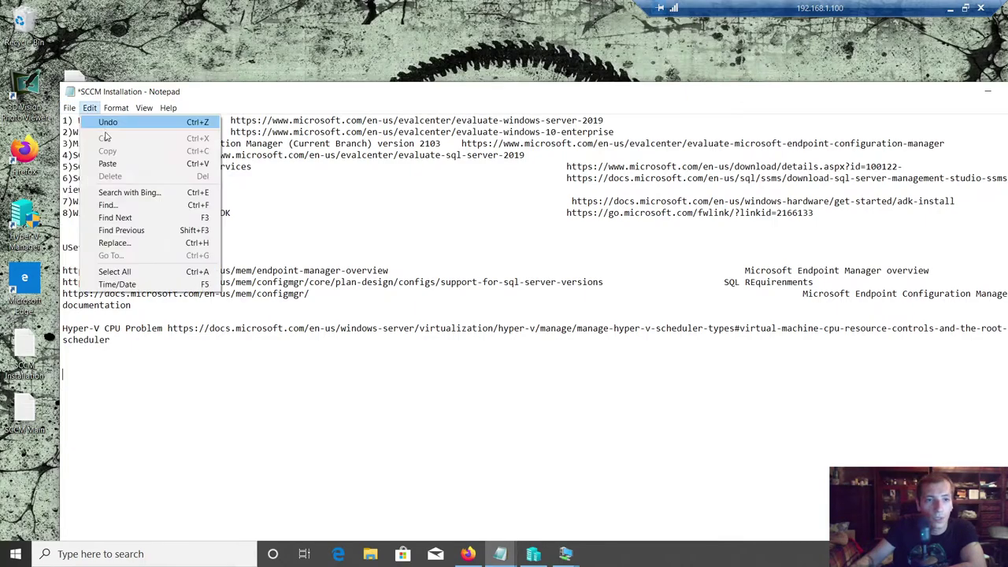
left_click(107, 163)
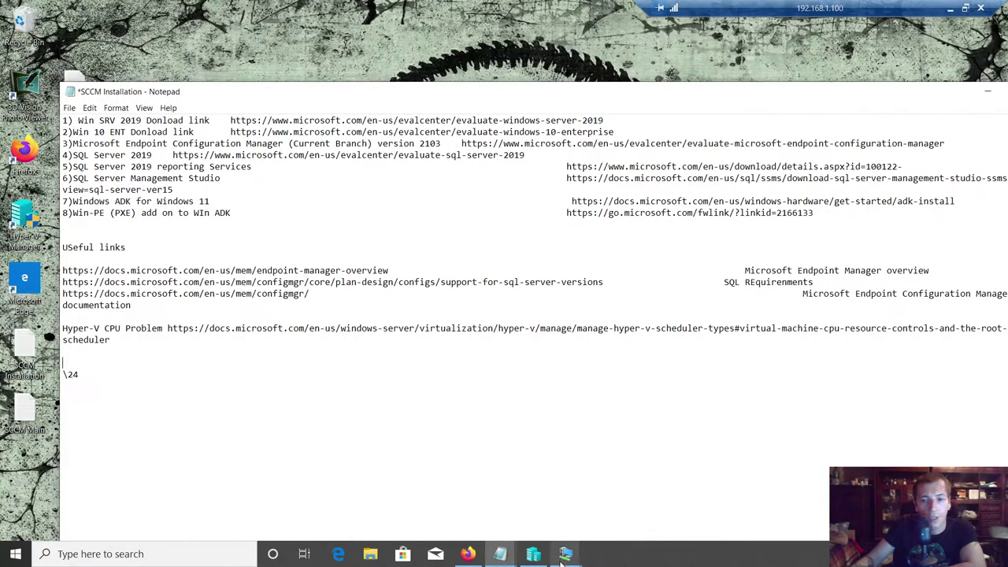
- Check the ADDS machine, then switch to WIN10Client and choose Not now for Cortana
mouse_move(565, 553)
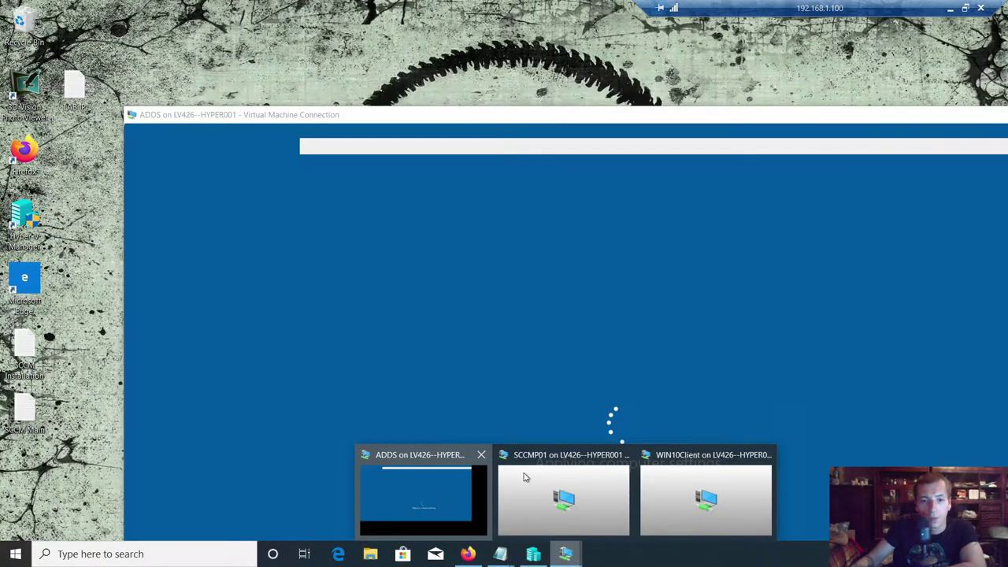
left_click(441, 492)
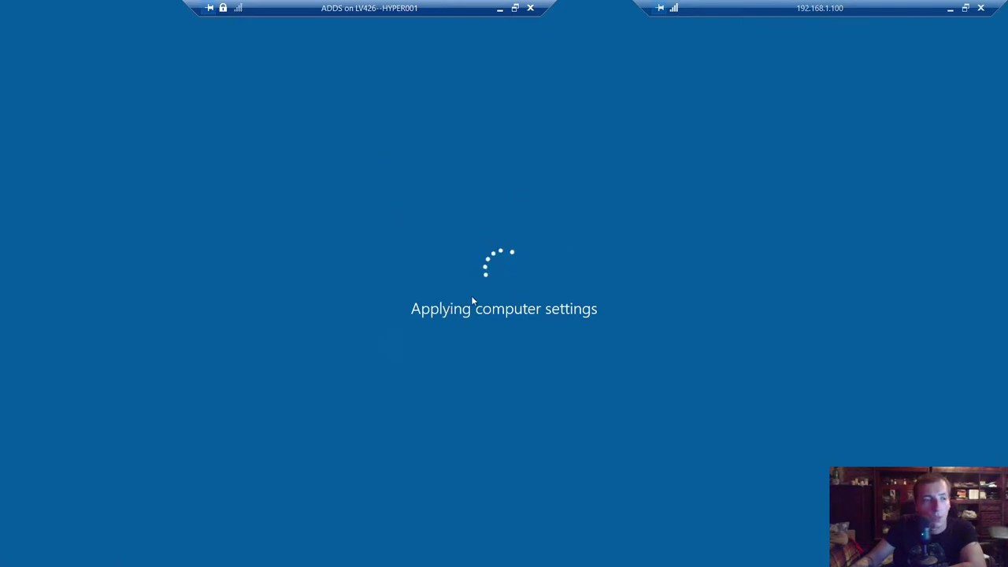
left_click(500, 8)
mouse_move(565, 553)
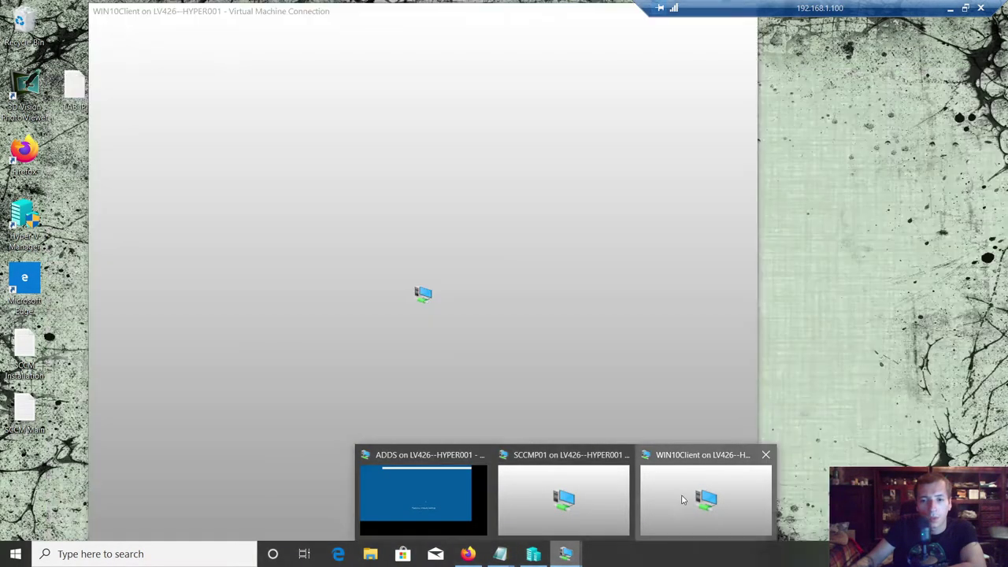
left_click(683, 499)
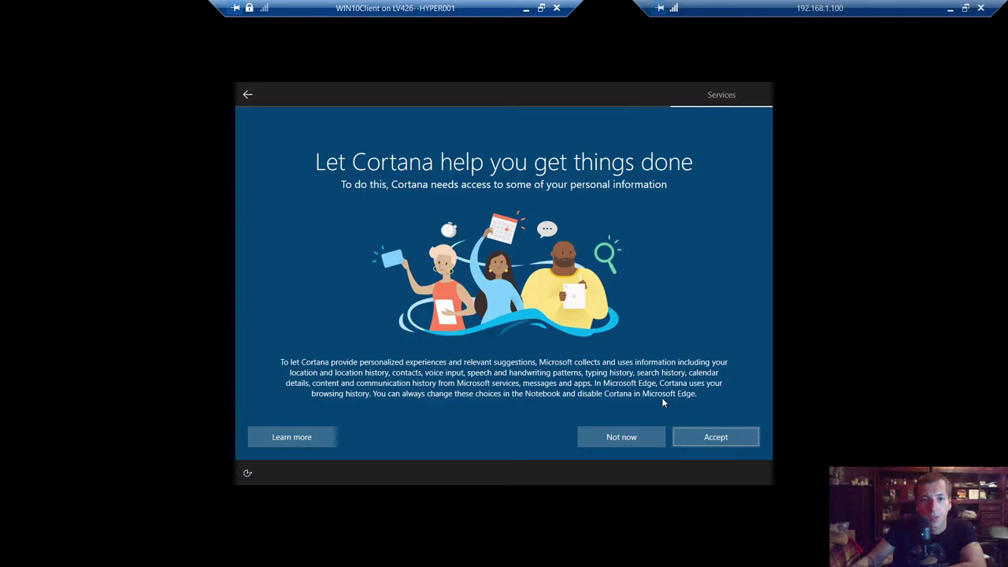
left_click(640, 441)
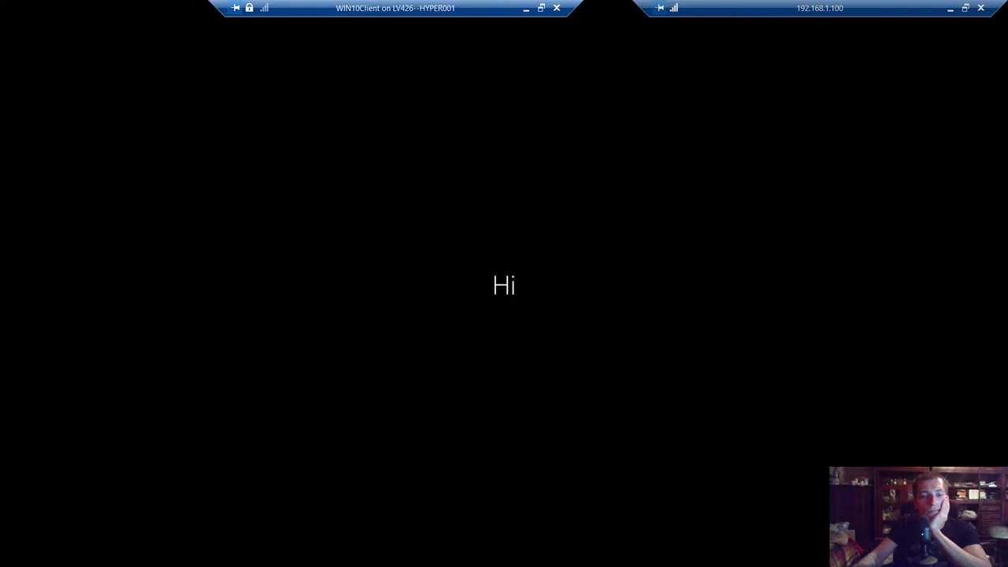
- Minimize WIN10Client and sign in to ADDS as Administrator with the account password
left_click(528, 9)
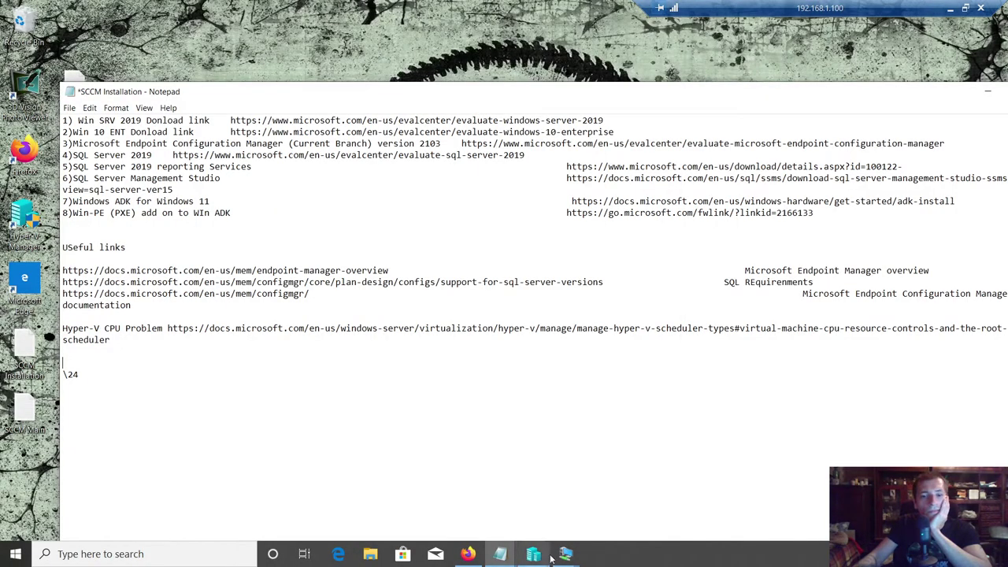
mouse_move(557, 558)
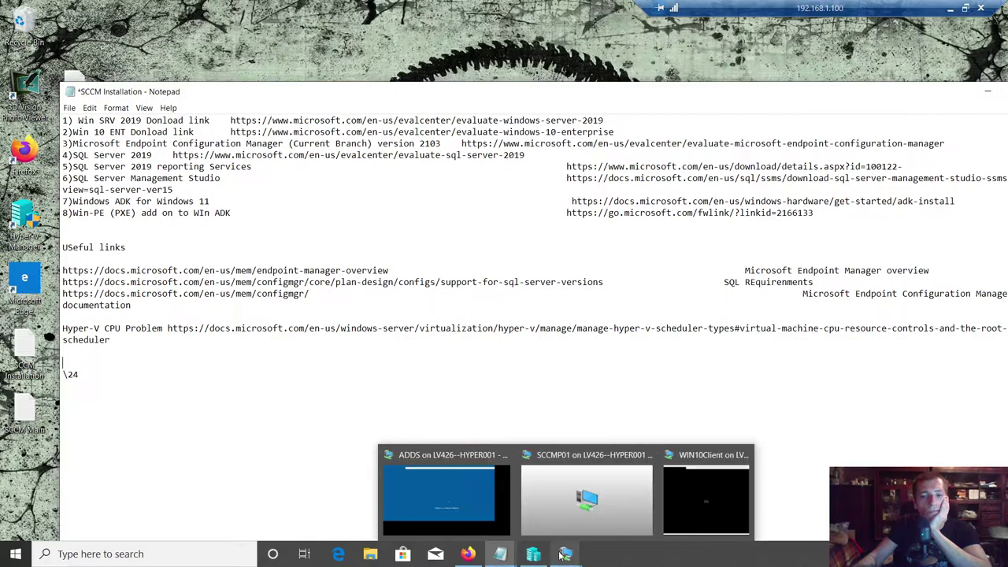
left_click(445, 473)
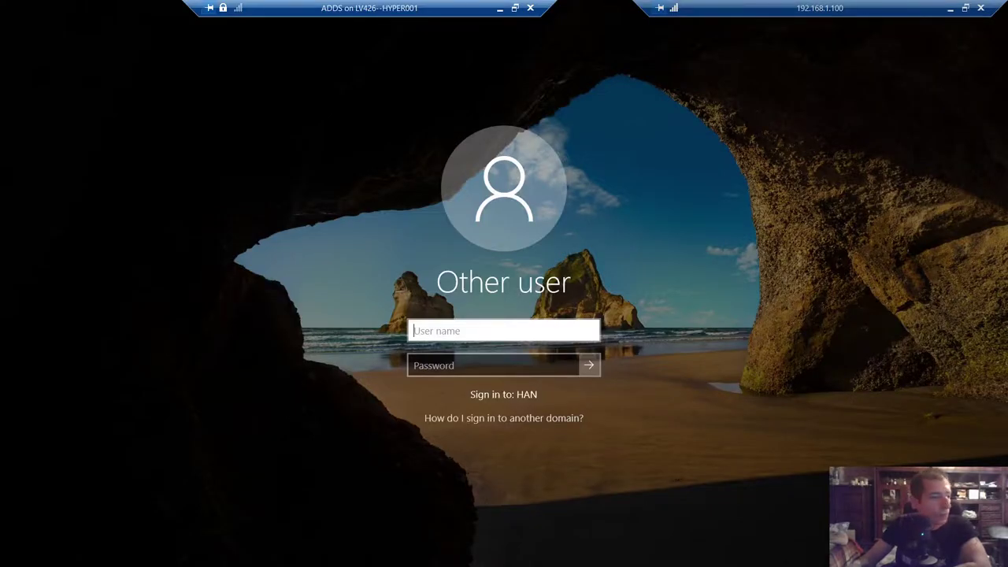
left_click(414, 331)
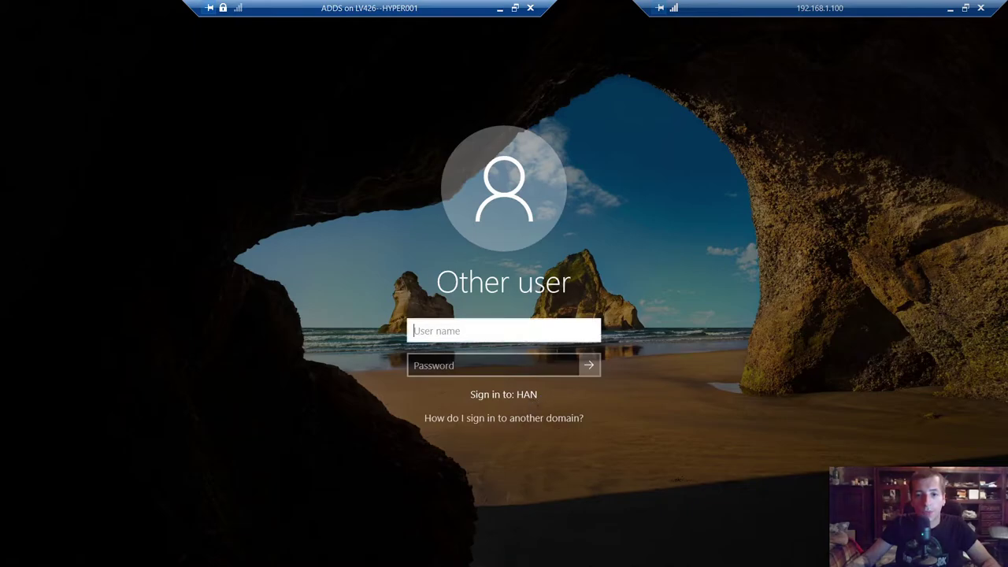
type("Administrator")
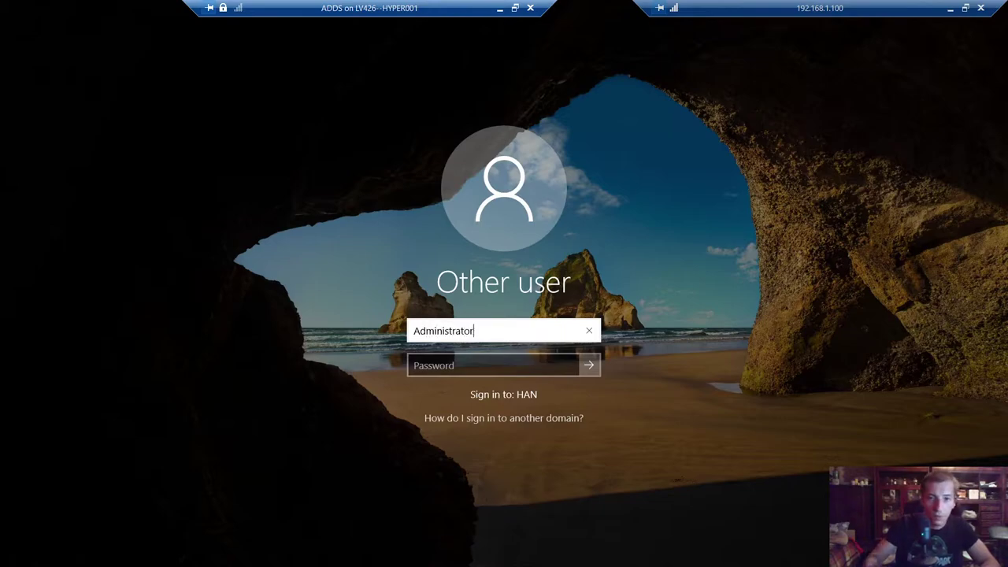
key("Tab")
type("**")
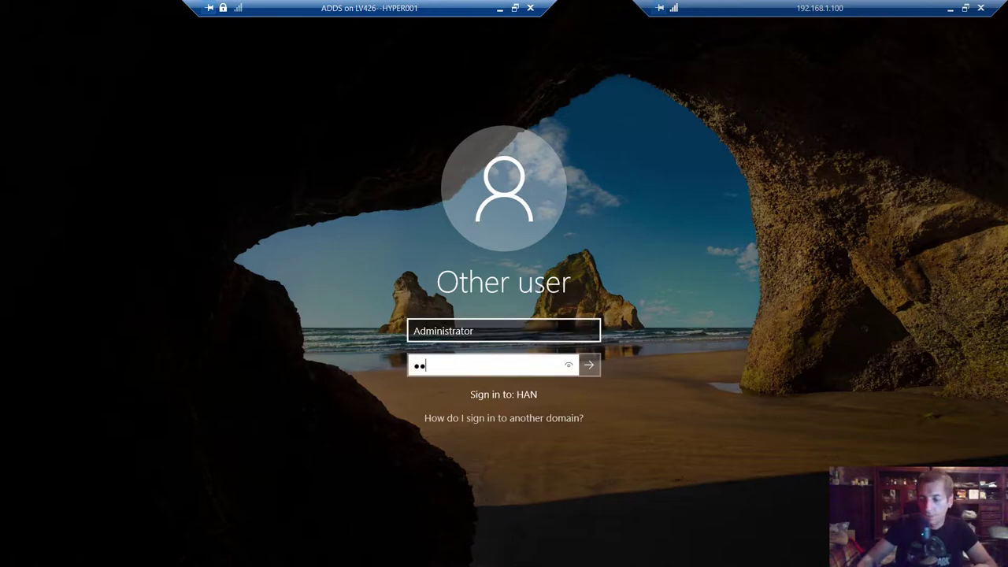
type("**********")
key("Return")
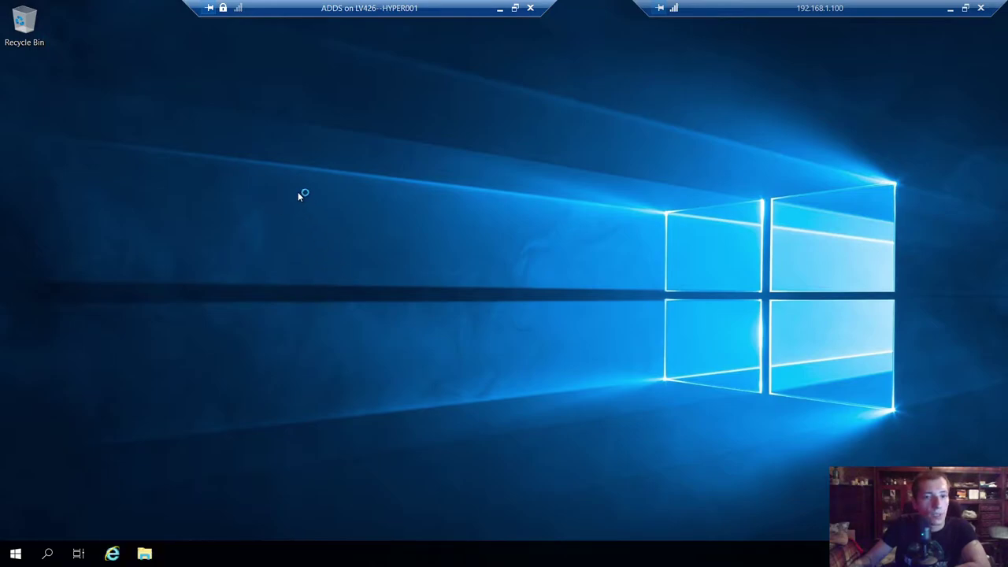
- Refresh the ADDS desktop twice and bring up the Start menu's app list
right_click(298, 191)
left_click(331, 232)
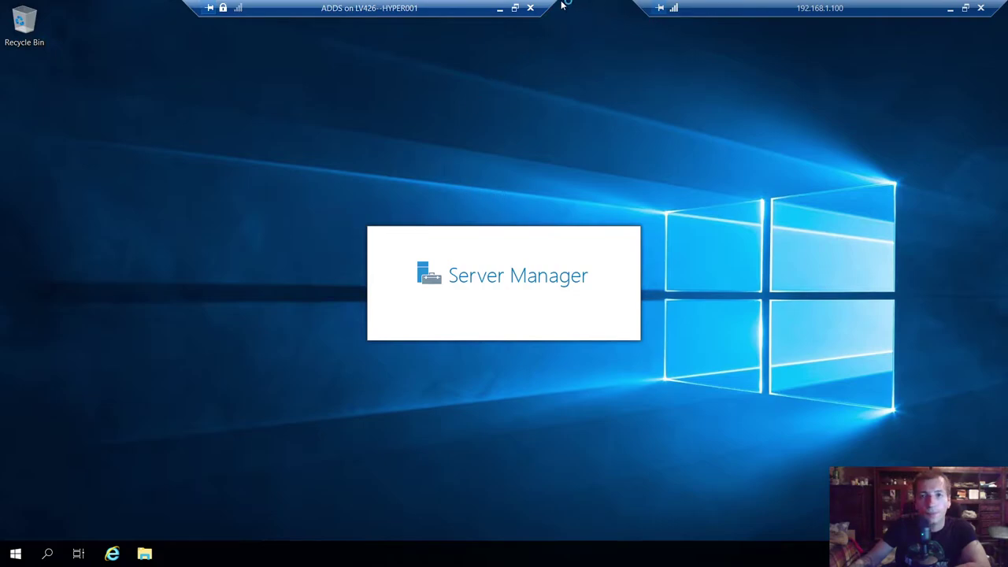
left_click_drag(465, 7, 421, 7)
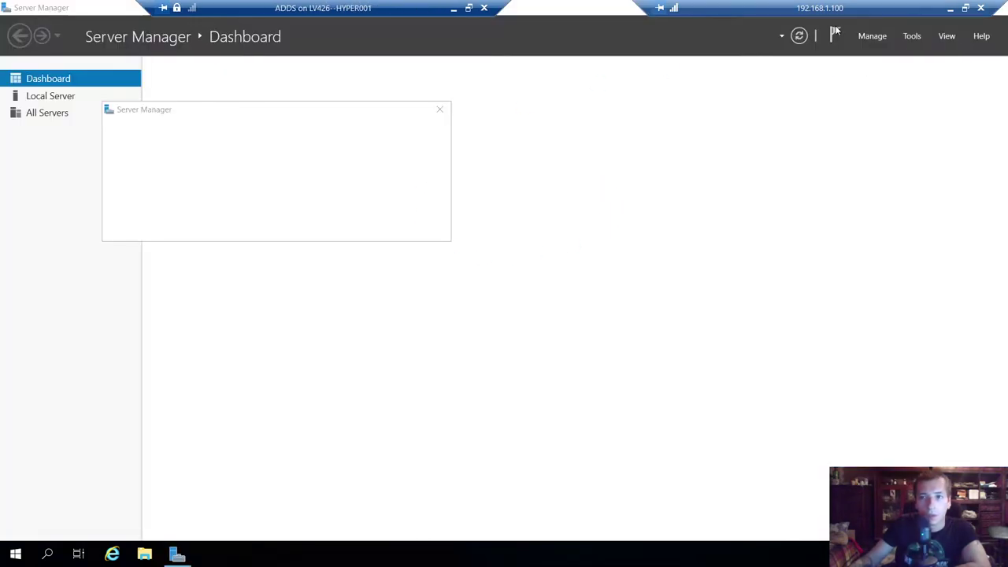
left_click_drag(837, 8, 766, 8)
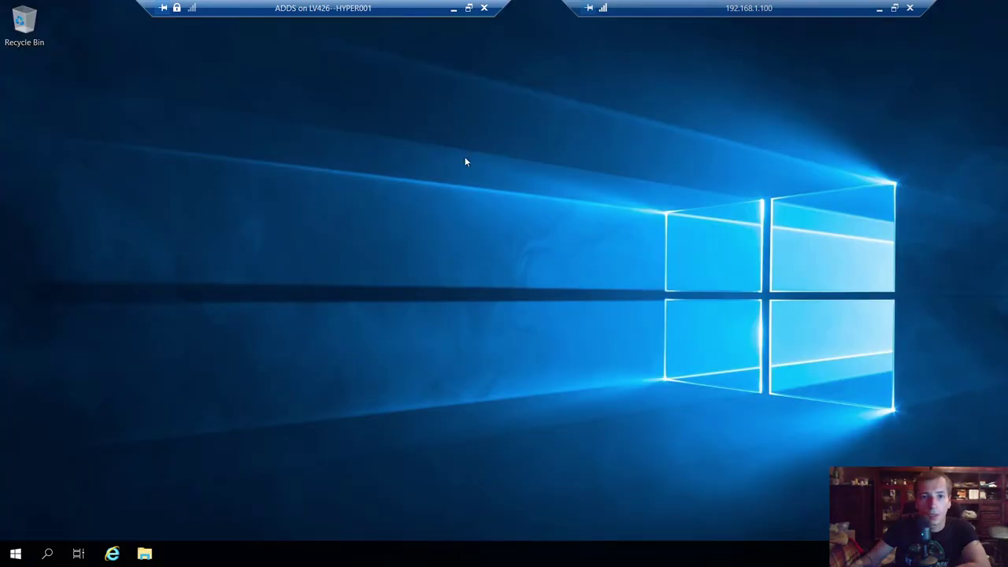
right_click(431, 131)
left_click(465, 168)
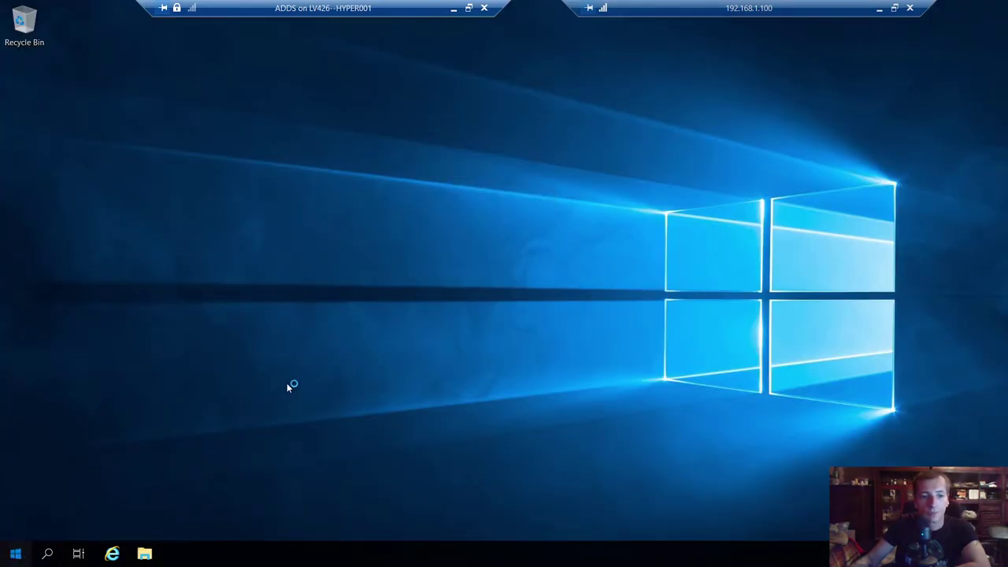
key("super")
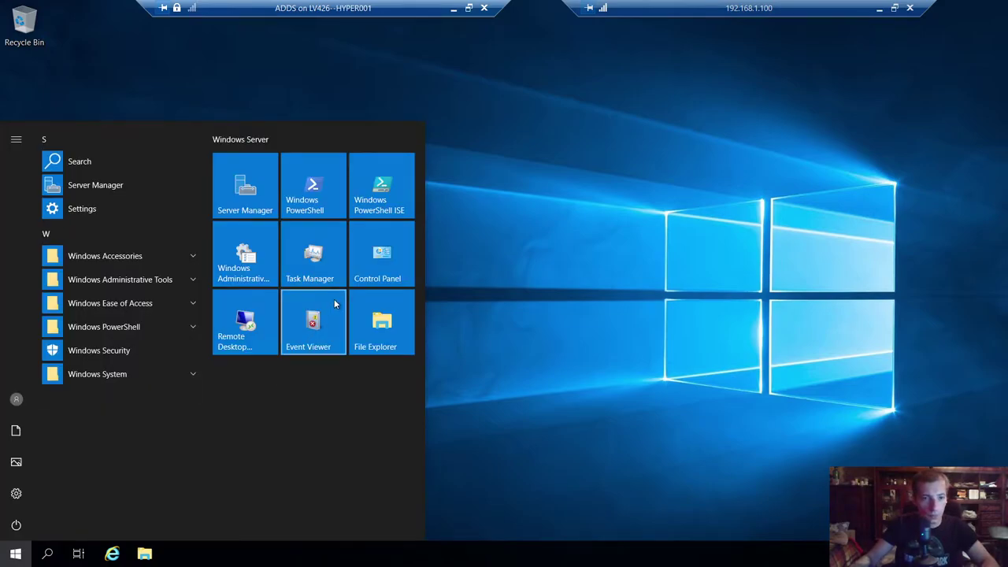
key("super+r")
- Run dsa.msc, maximize the console, and expand HeavilyArmedNerd.local to browse its containers and Builtin groups
type("dsa")
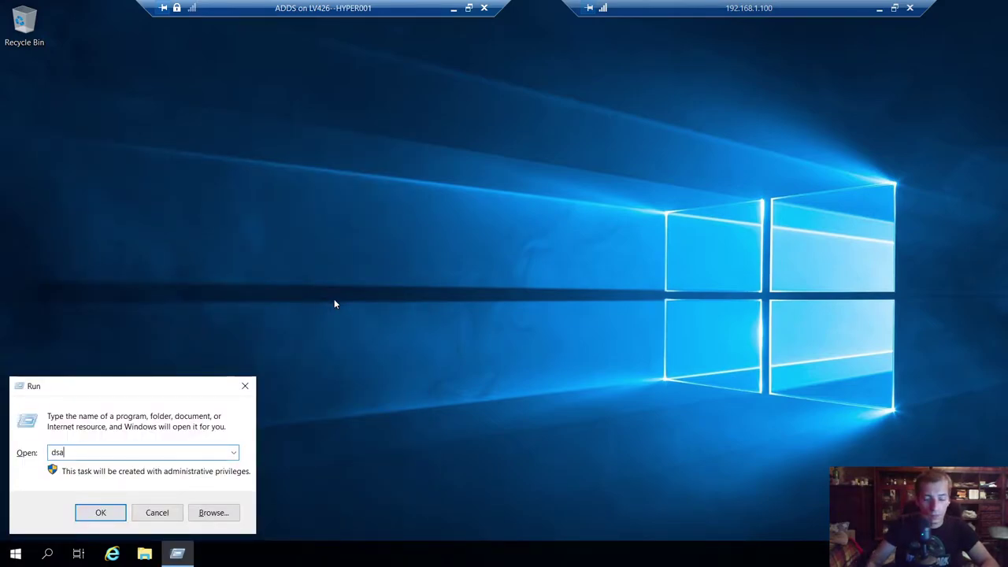
type(".msc")
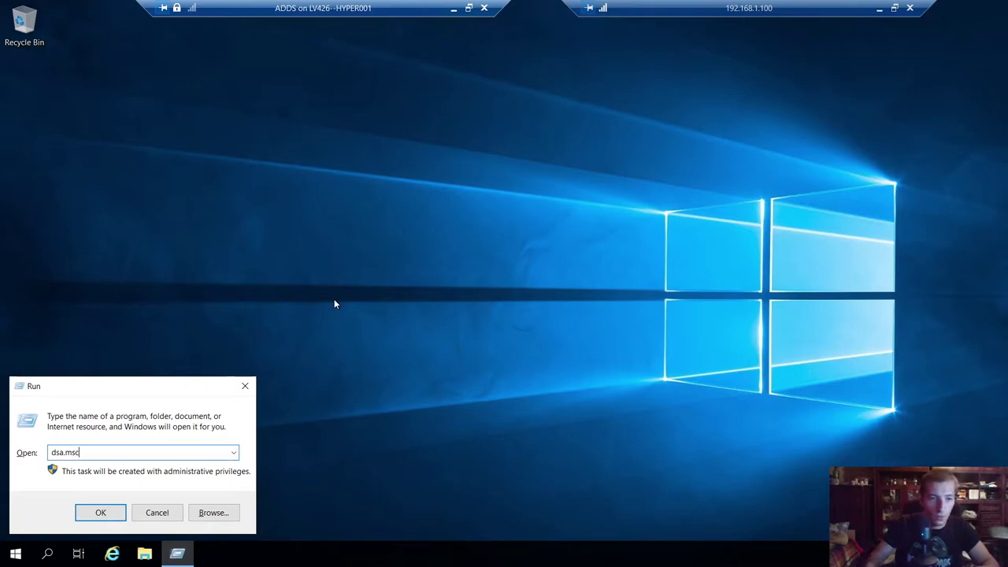
key("Return")
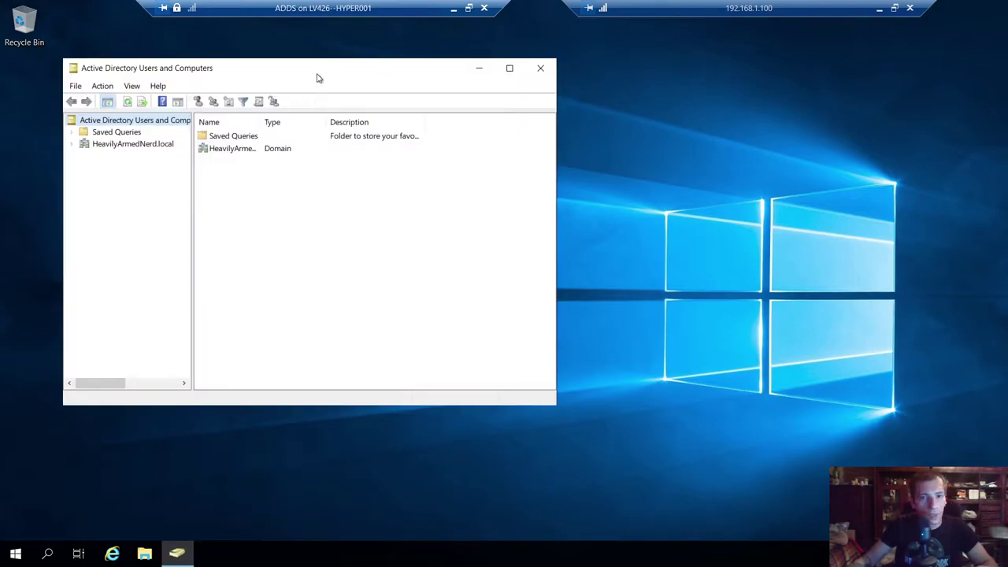
double_click(317, 75)
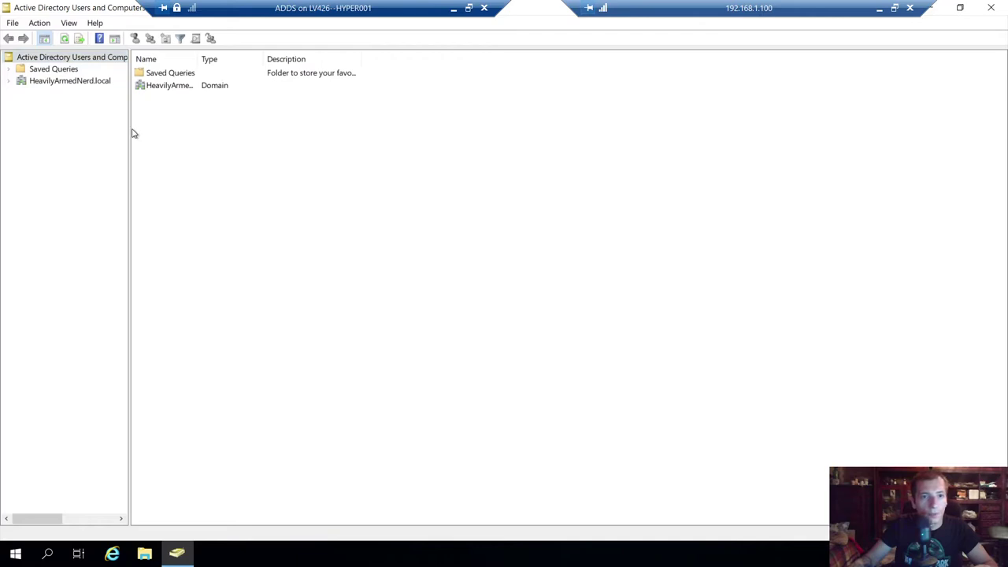
left_click(11, 82)
left_click(47, 81)
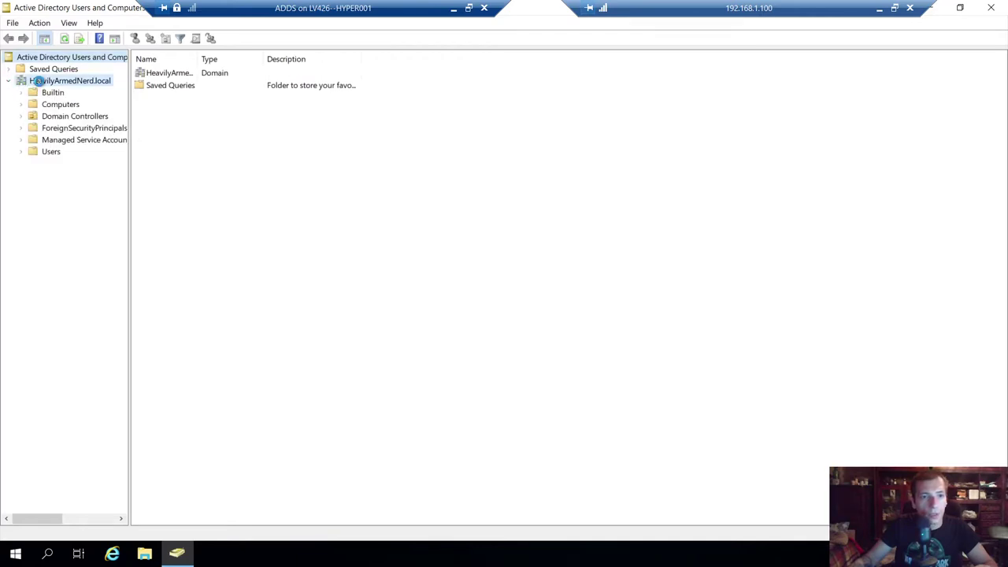
left_click(97, 60)
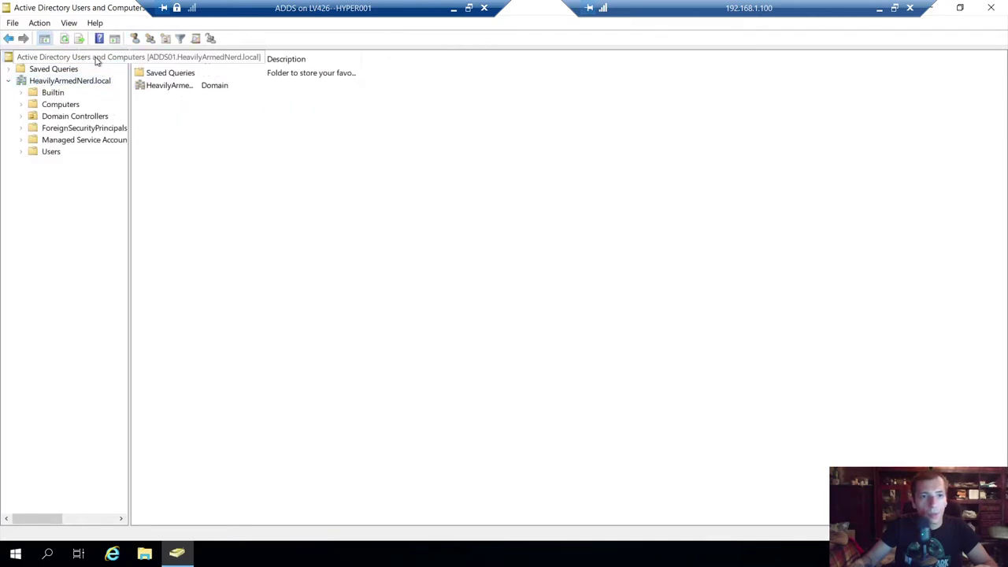
left_click(53, 91)
left_click(62, 82)
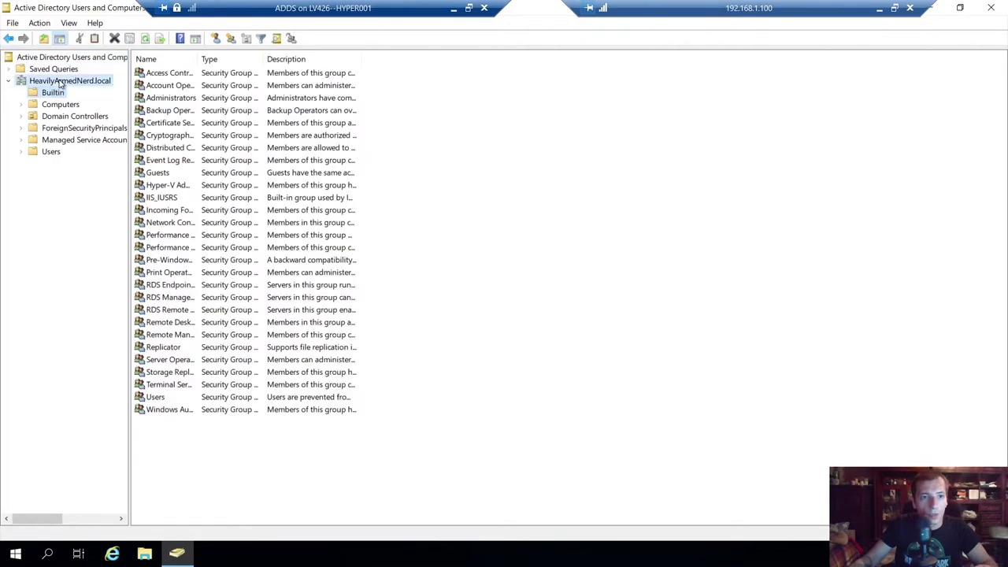
left_click(16, 554)
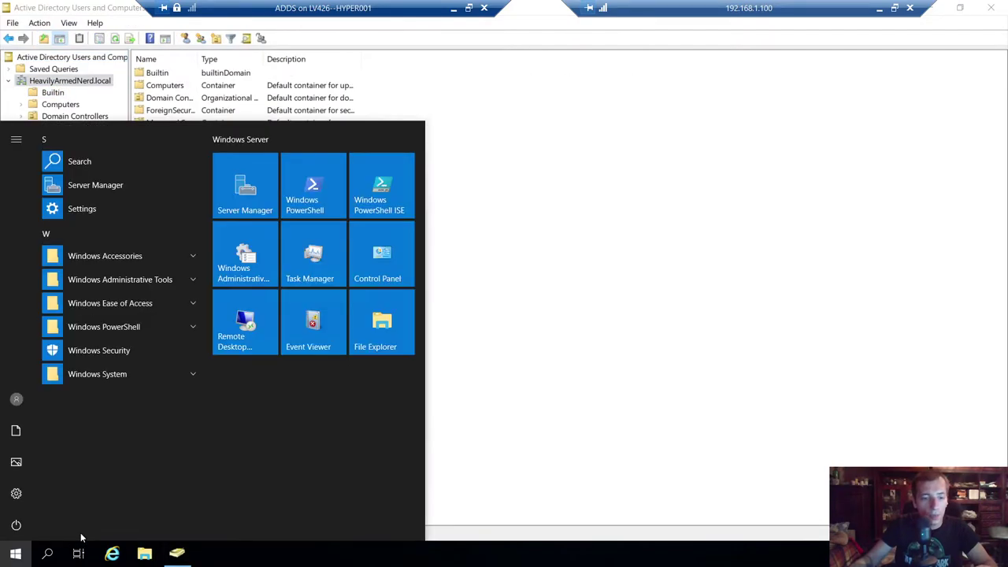
- Launch DNS Manager with dns and expand the ADDS01 server's DNS folders
type("dns")
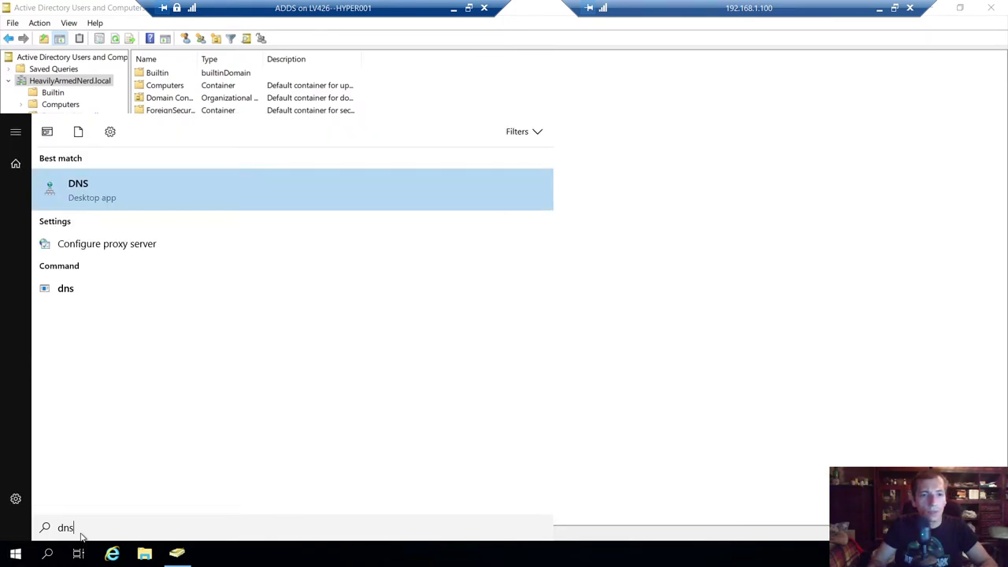
key("Return")
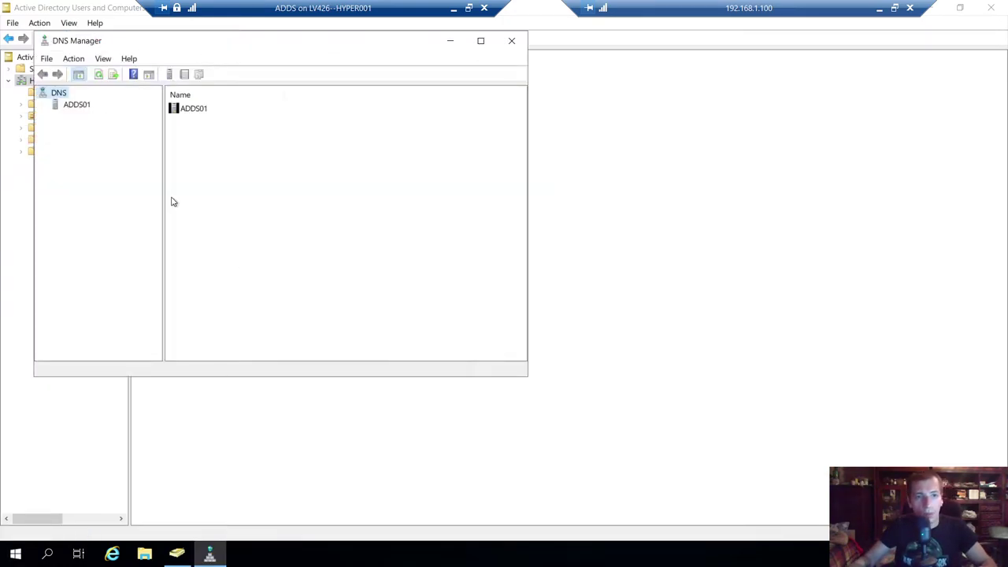
left_click(76, 106)
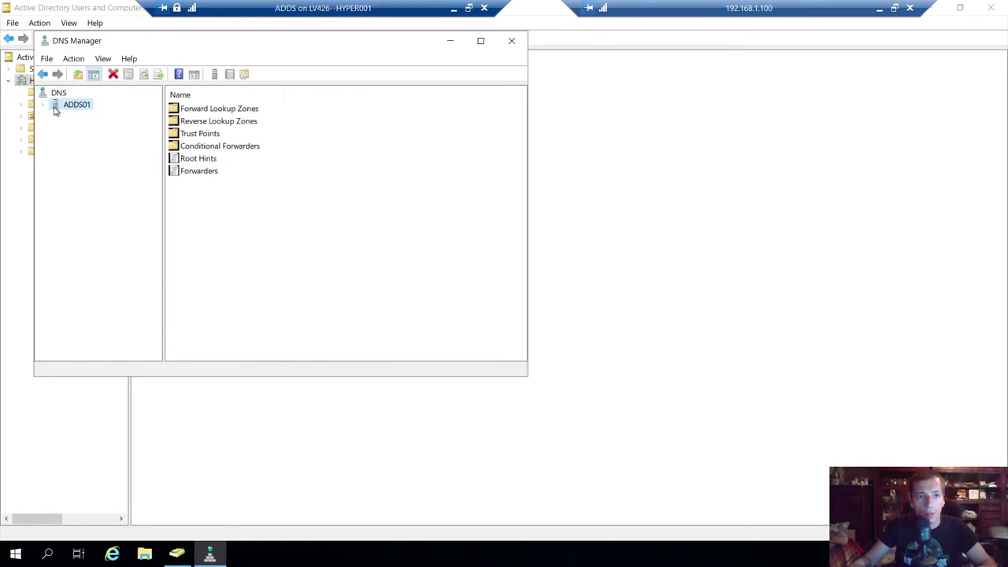
left_click(45, 106)
left_click(70, 117)
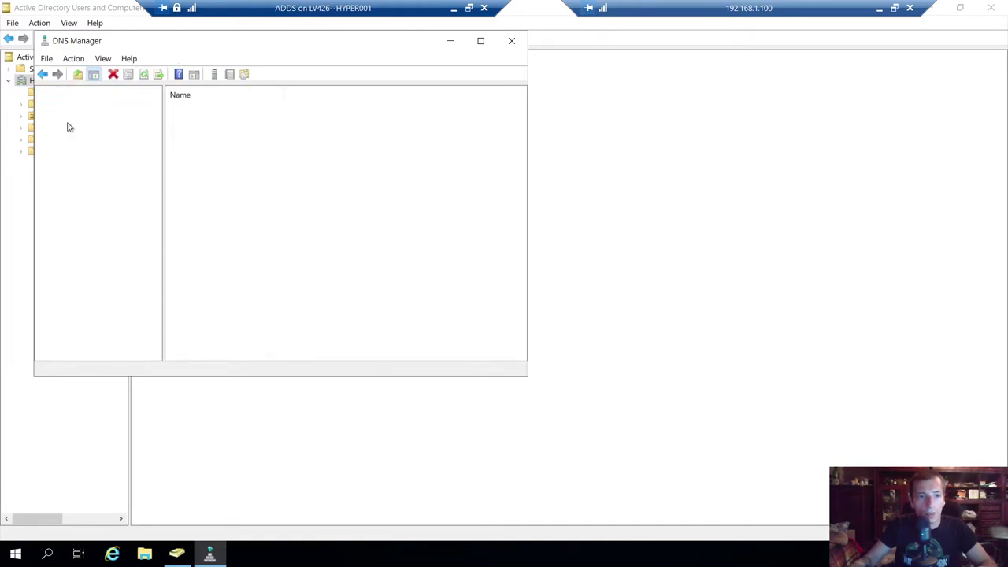
left_click(55, 116)
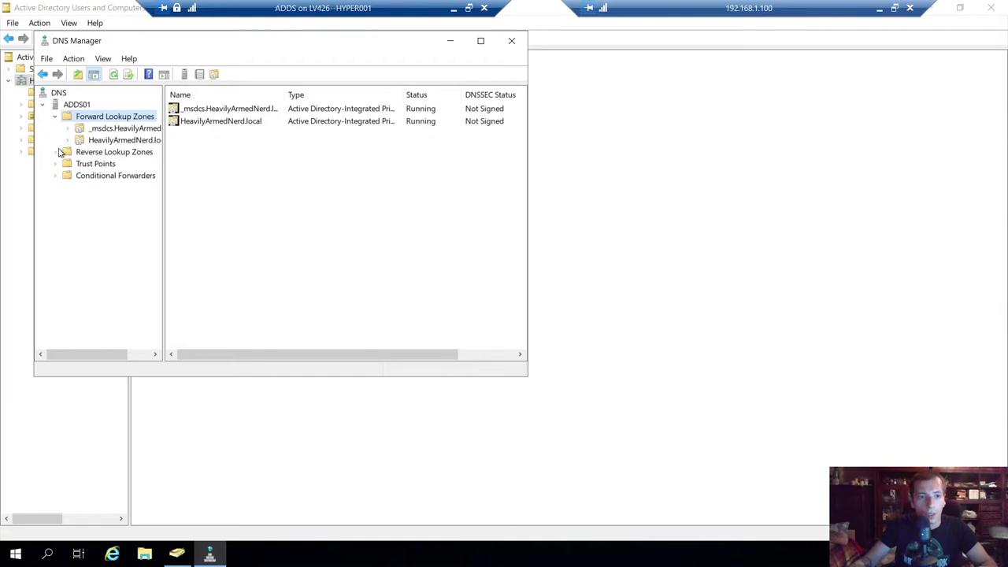
- Browse the HeavilyArmedNerd.local forward lookup zones, Trust Points and reverse zones, widening the tree pane
left_click(65, 151)
left_click(59, 164)
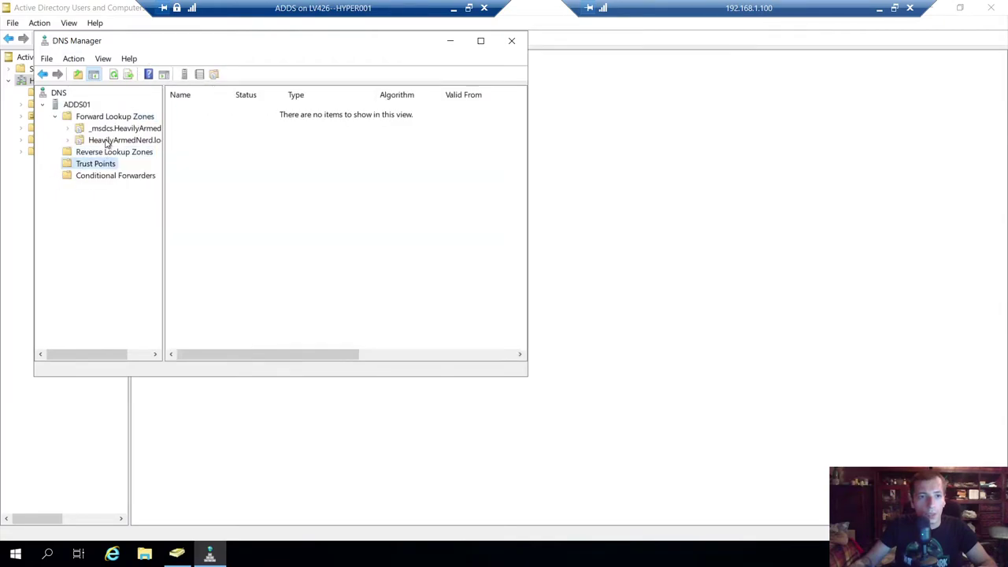
left_click_drag(163, 142, 321, 142)
left_click(127, 116)
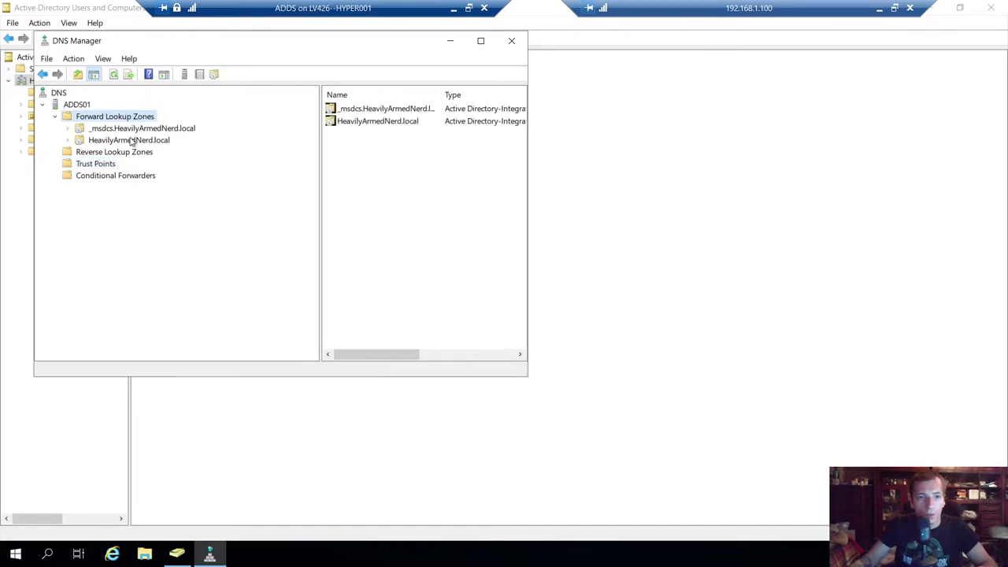
left_click(134, 142)
left_click(89, 152)
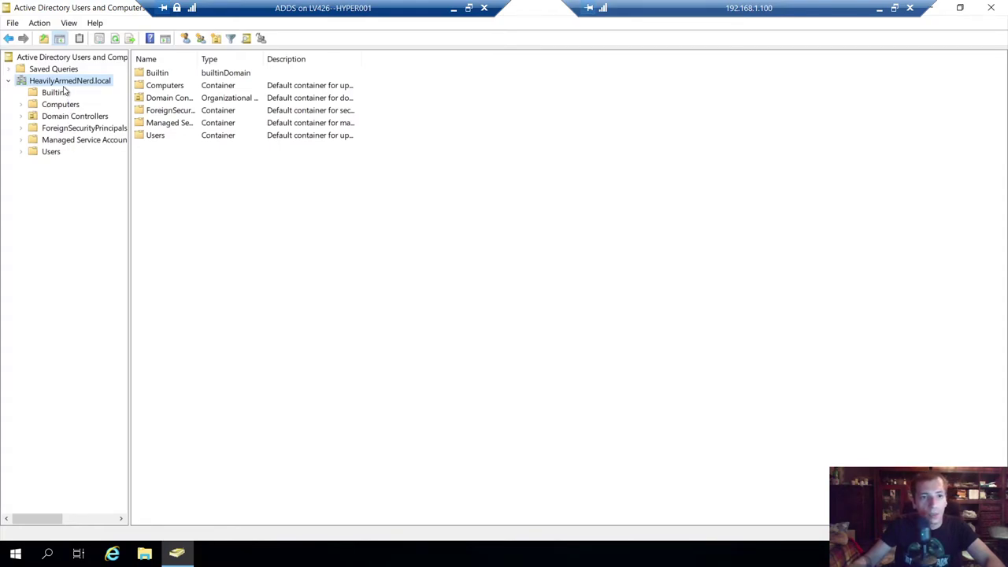
- Widen the directory tree pane, then view the HeavilyArmedNerd.local New submenu and dismiss it unused
left_click_drag(128, 180, 173, 182)
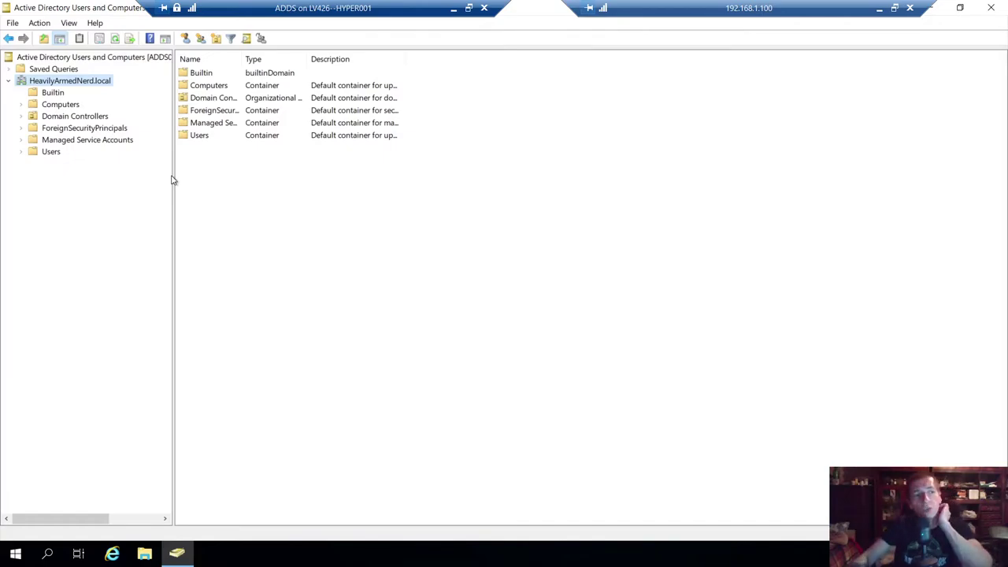
right_click(62, 84)
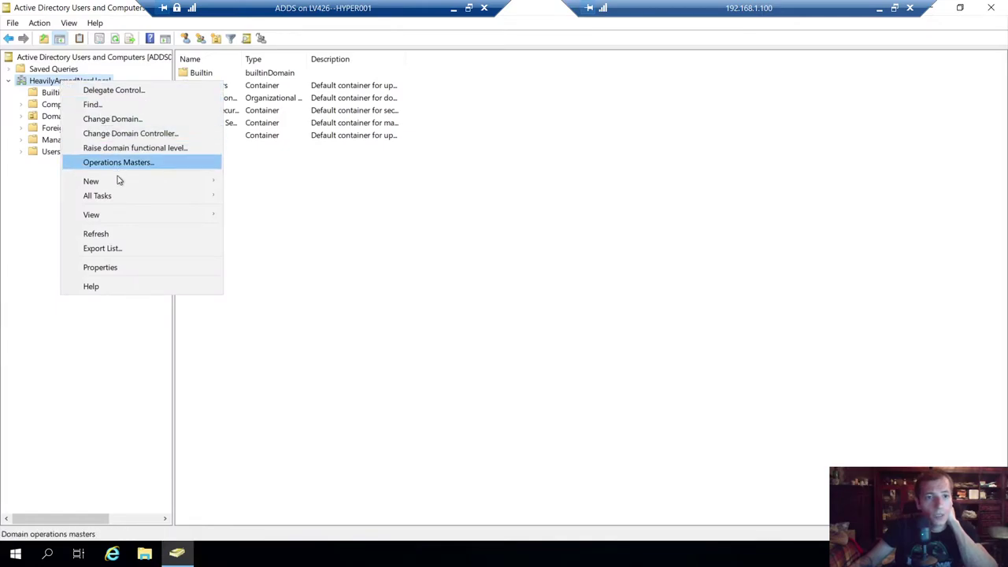
mouse_move(118, 186)
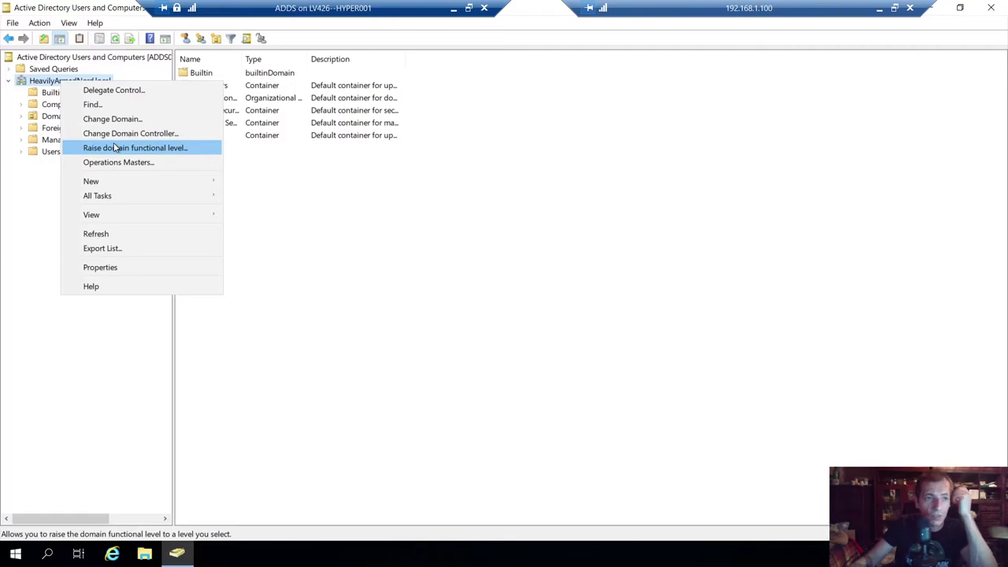
left_click(332, 227)
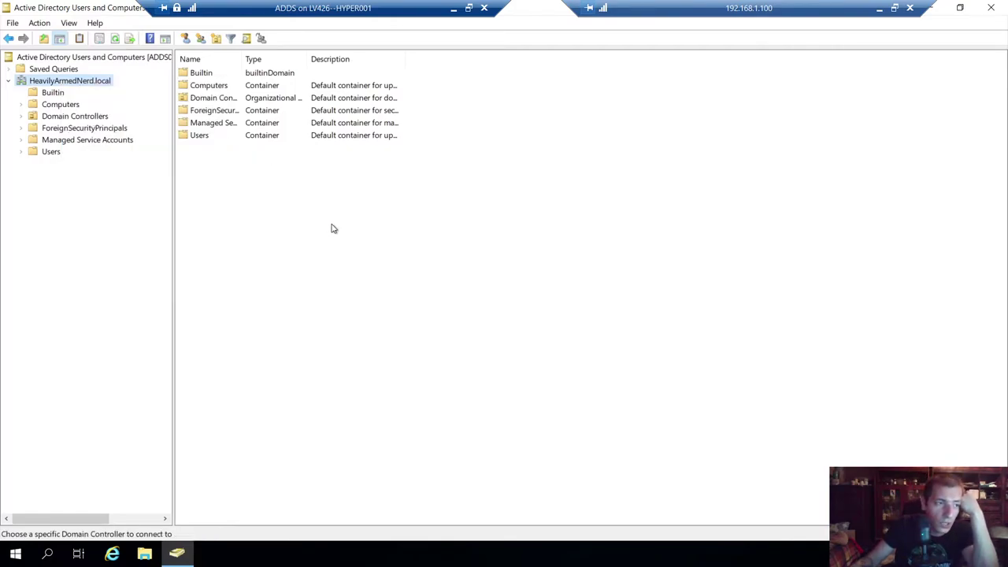
- Create the HAN Users organizational unit under HeavilyArmedNerd.local
right_click(58, 82)
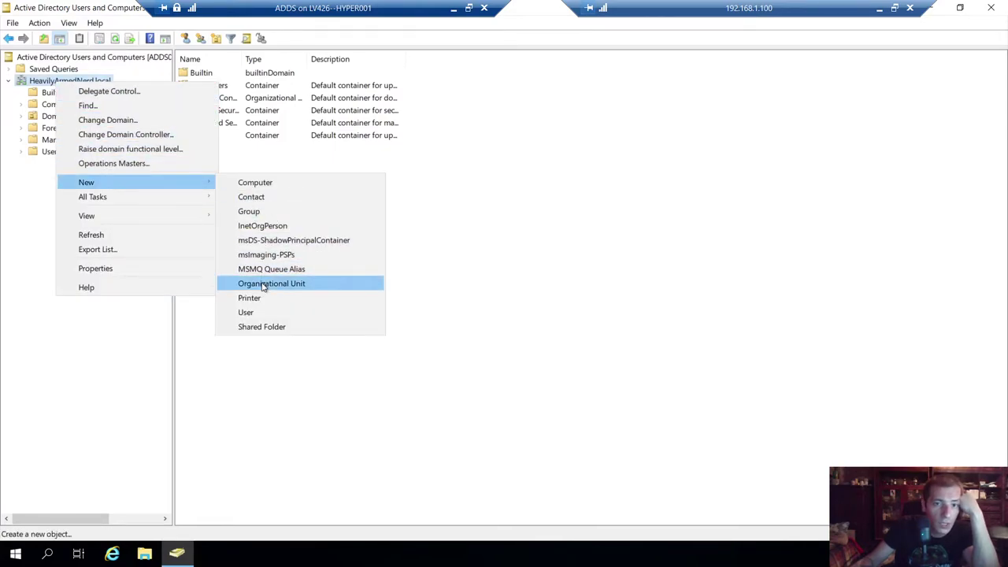
left_click(268, 283)
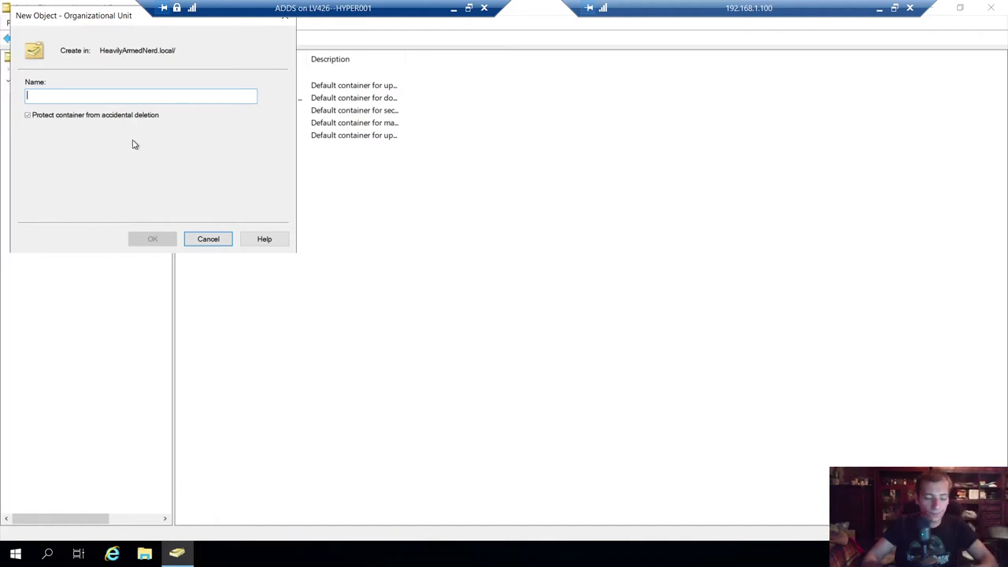
type("HAN Users")
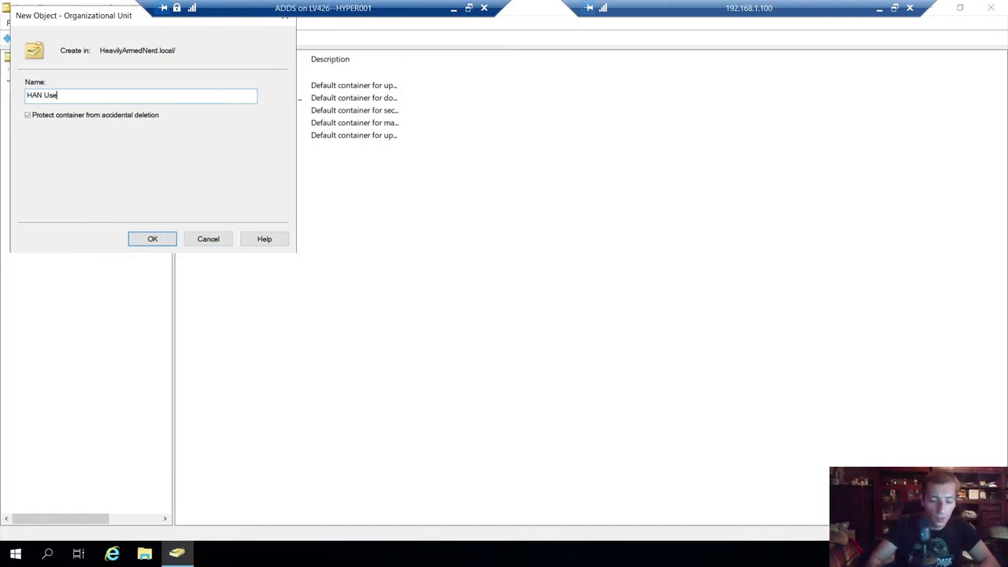
left_click(161, 236)
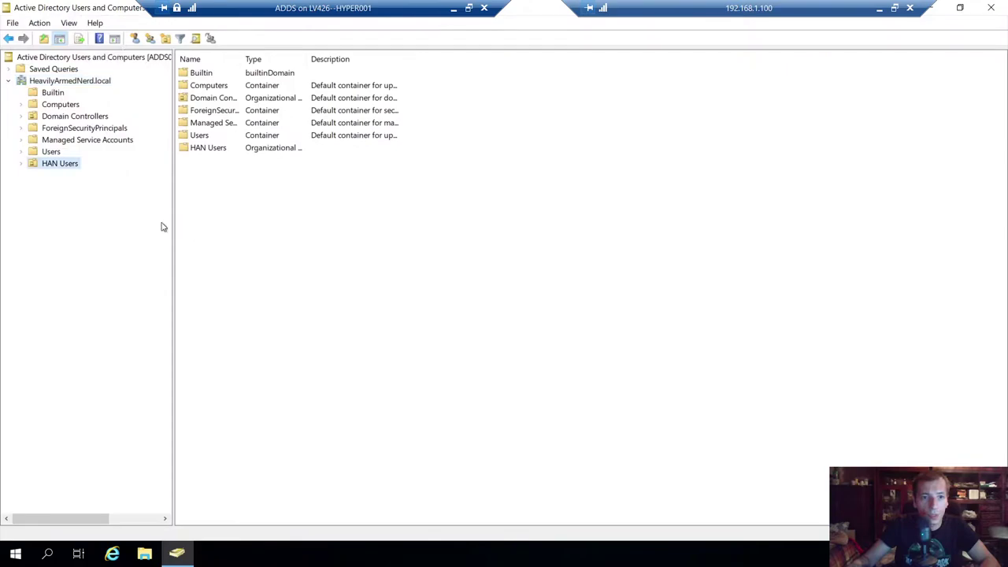
- Create a second organizational unit named HAN GROUPS under the domain
right_click(59, 80)
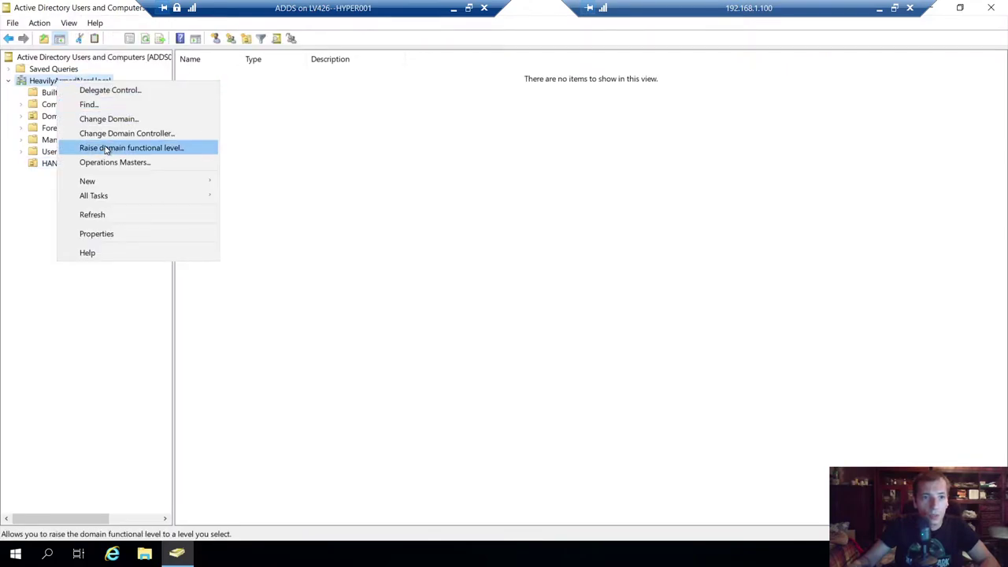
mouse_move(135, 181)
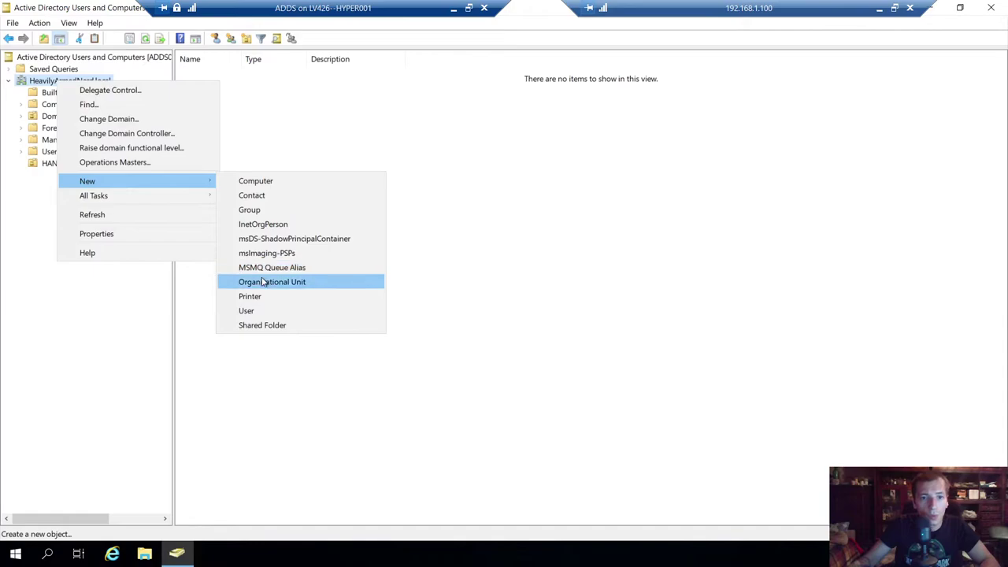
left_click(263, 282)
type("Han")
key("BackSpace")
key("BackSpace")
type("N")
type("N gr")
key("BackSpace")
type("G")
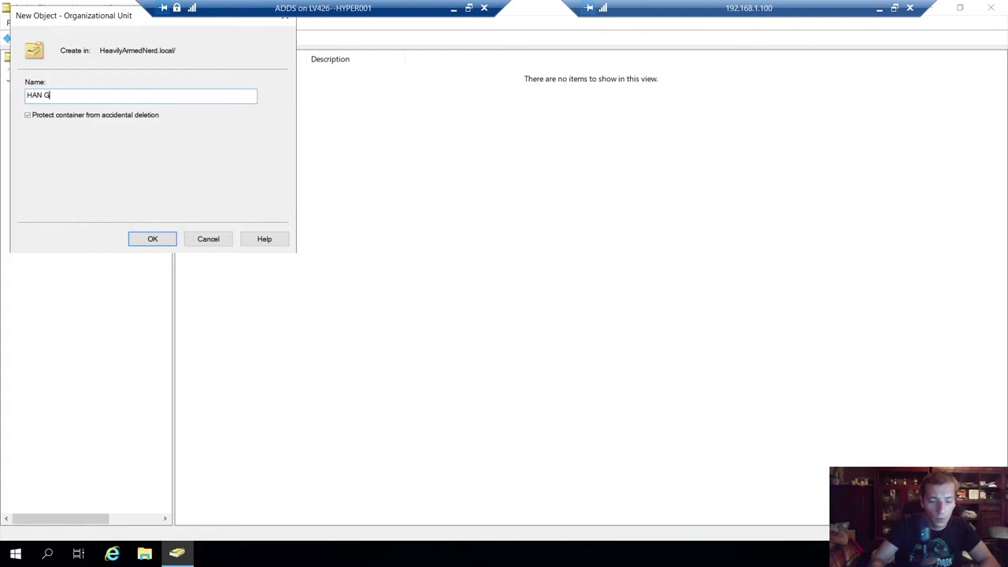
type("ROUPS")
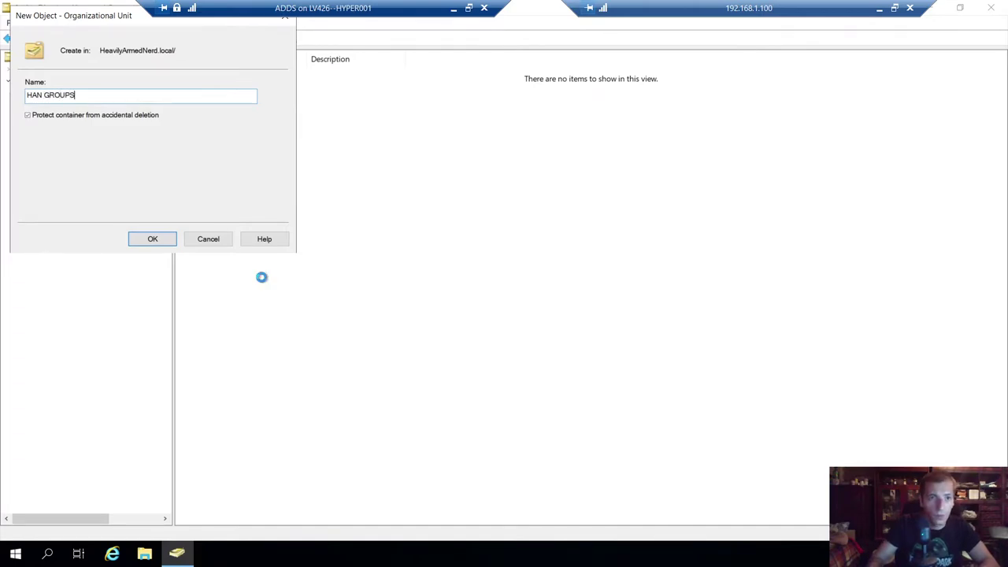
key("Return")
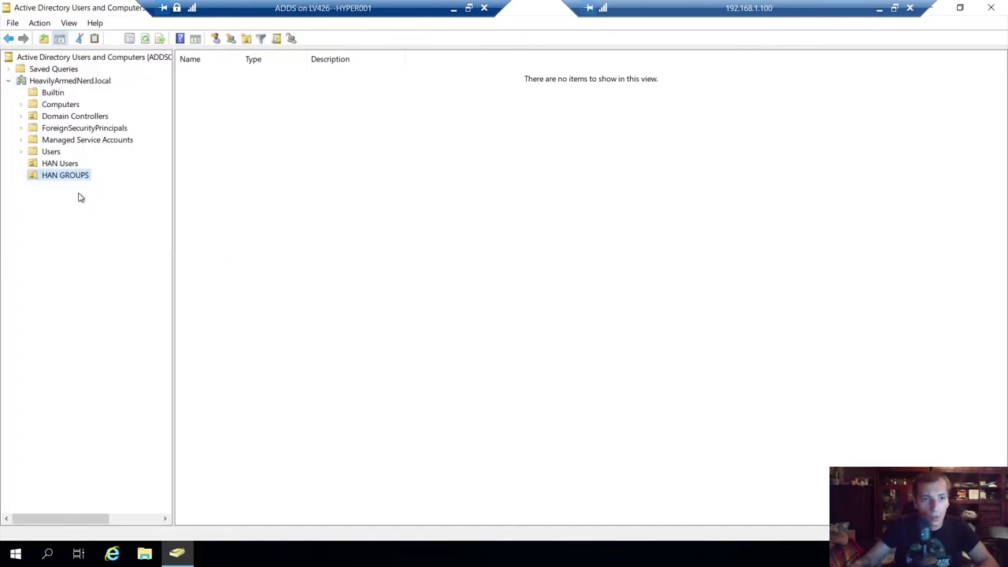
- Add the HAN INFRA SRV organizational unit under HeavilyArmedNerd.local, then select HAN Users
right_click(57, 87)
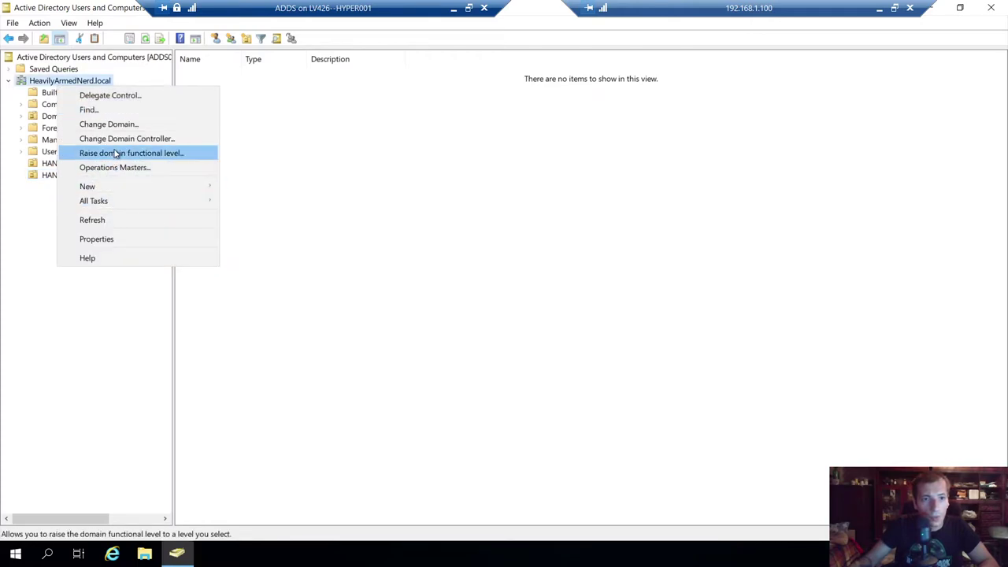
mouse_move(103, 193)
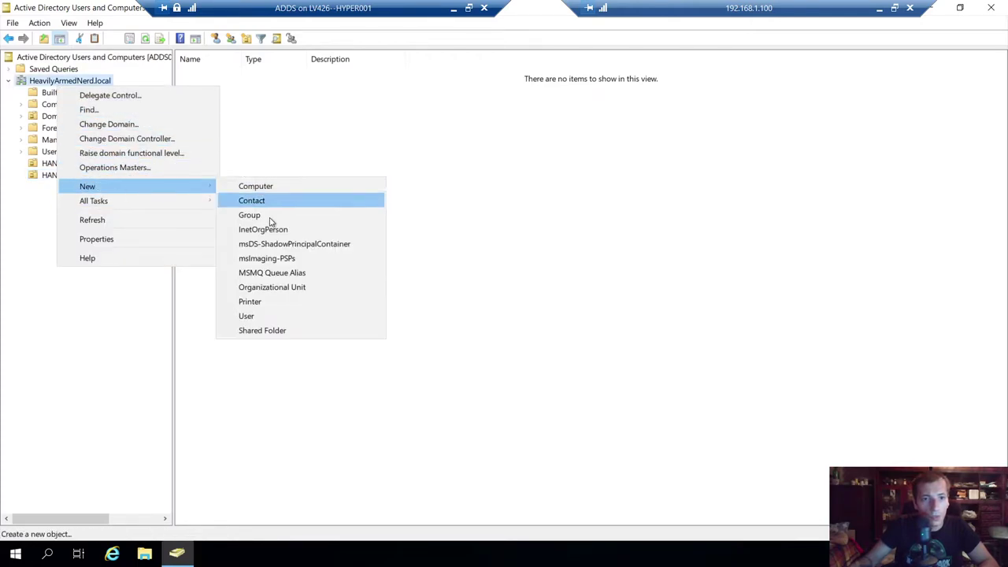
left_click(270, 288)
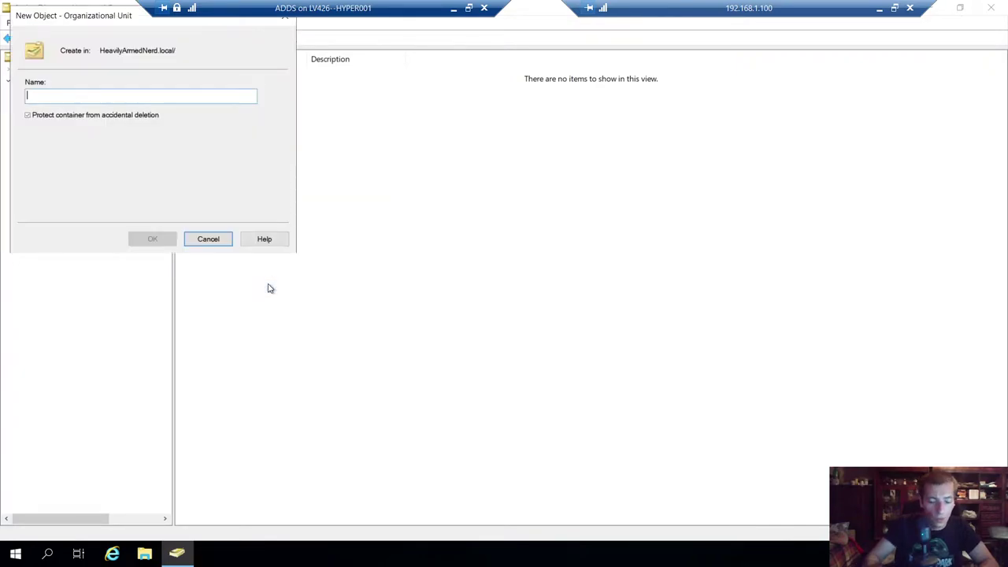
type("HAN Users")
key("BackSpace")
key("BackSpace")
key("BackSpace")
key("BackSpace")
key("BackSpace")
key("BackSpace")
key("BackSpace")
key("BackSpace")
key("BackSpace")
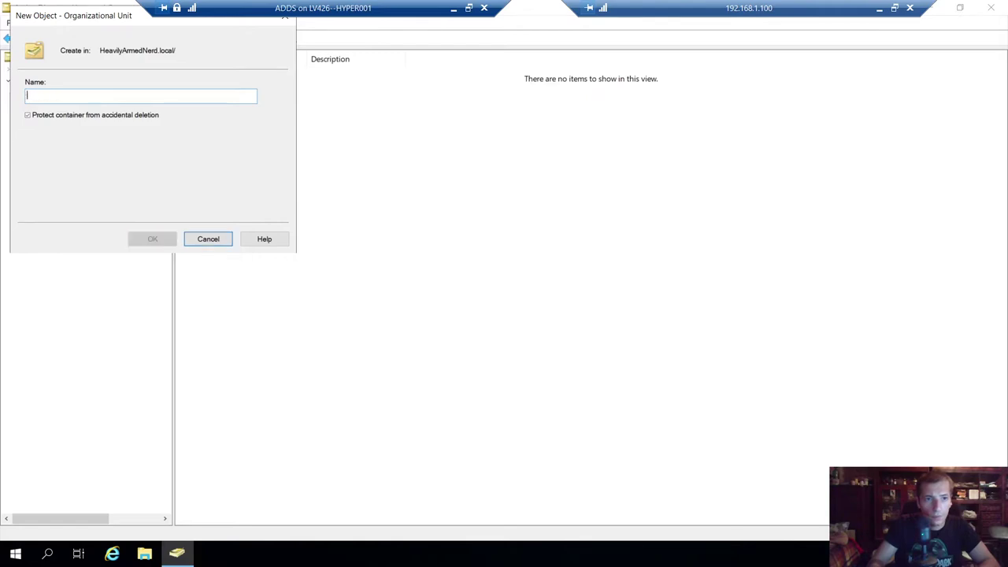
type("HAN INFRA SE")
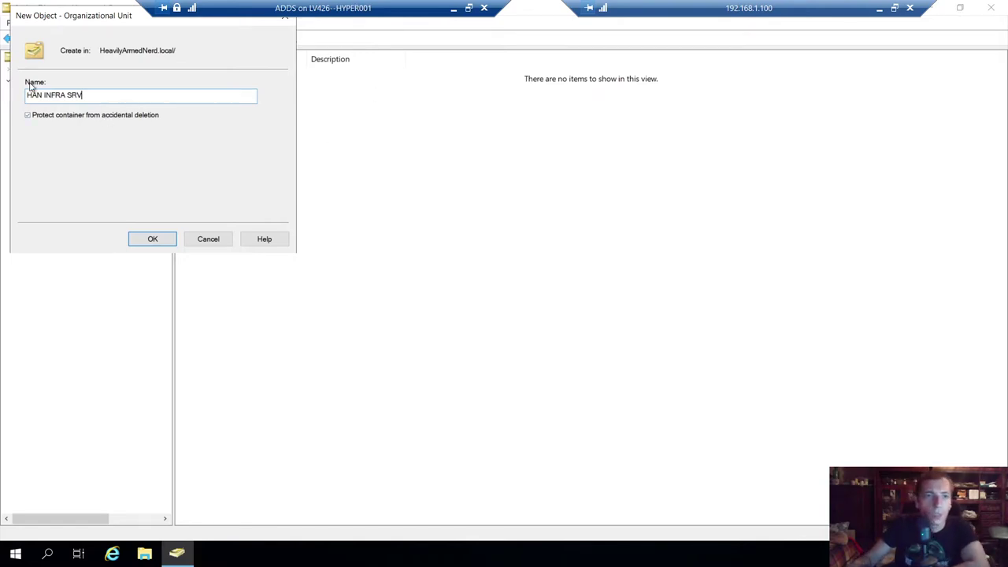
key("ctrl+a")
key("End")
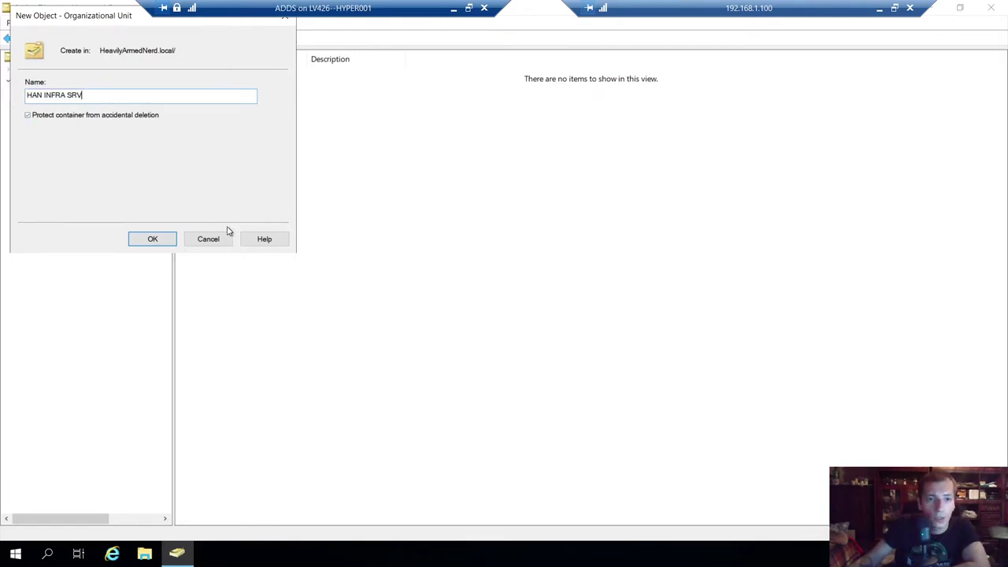
left_click(153, 237)
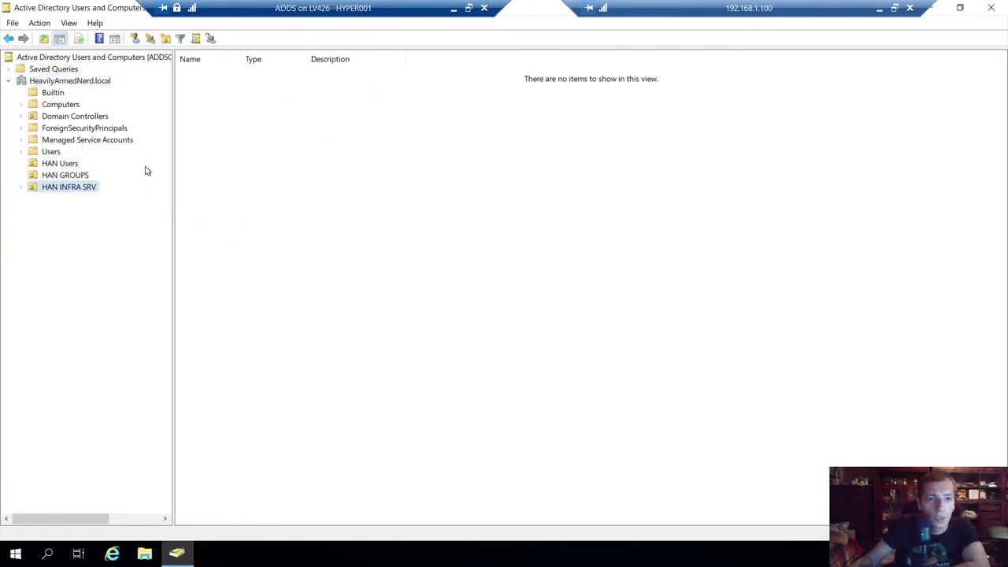
left_click(70, 165)
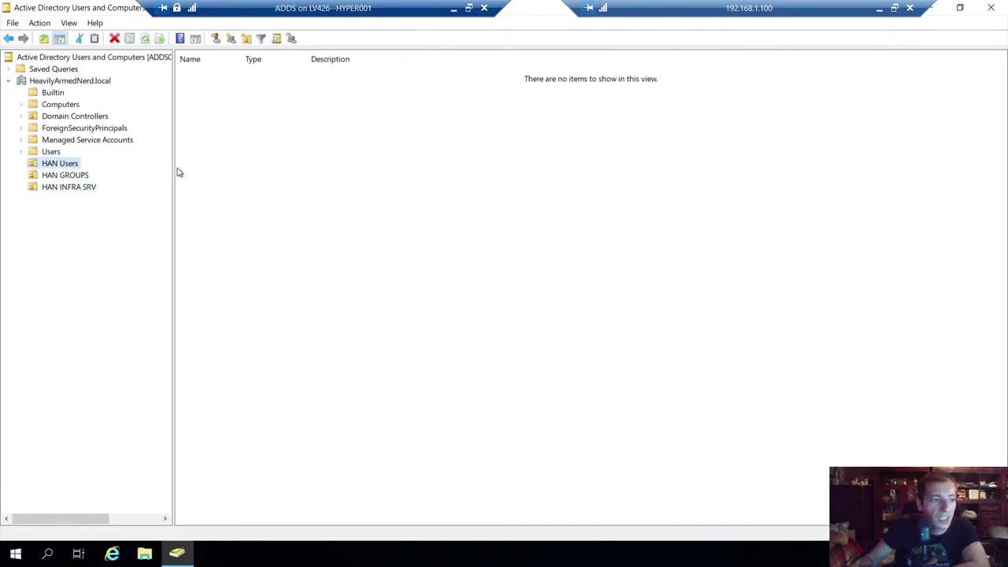
double_click(74, 4)
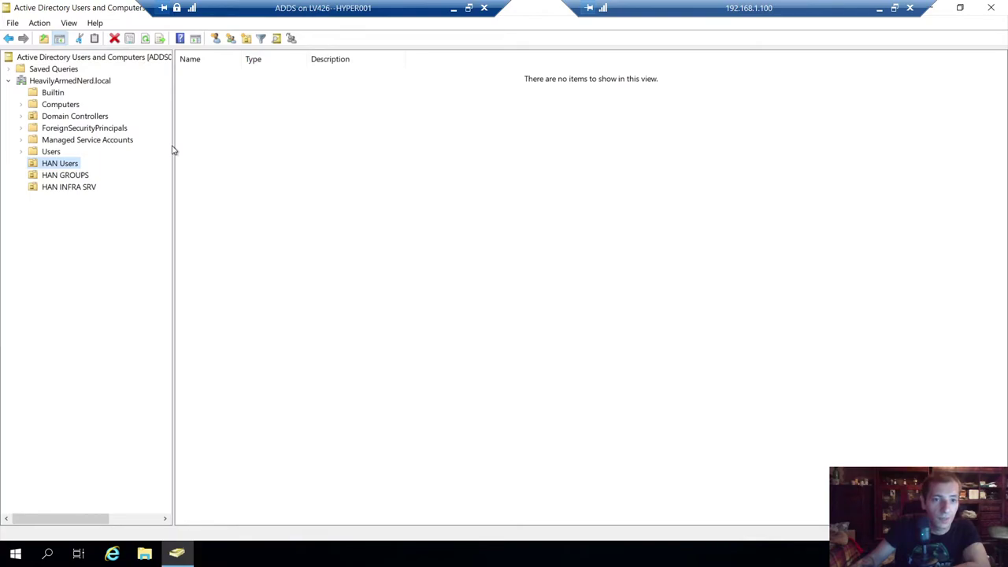
- Widen the tree pane and browse HAN Users, HAN GROUPS and HAN INFRA SRV
left_click_drag(173, 150, 266, 149)
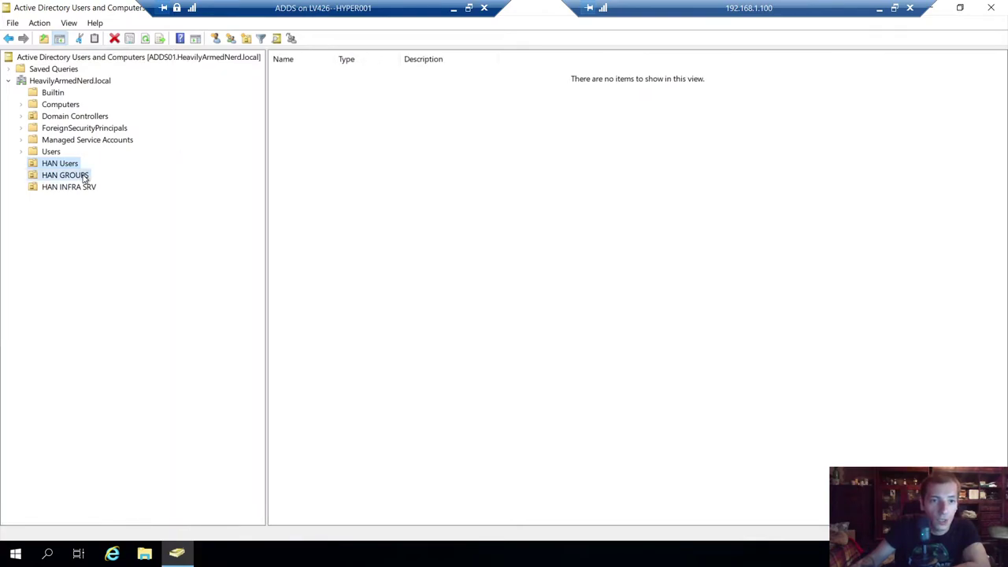
left_click(84, 176)
left_click(86, 188)
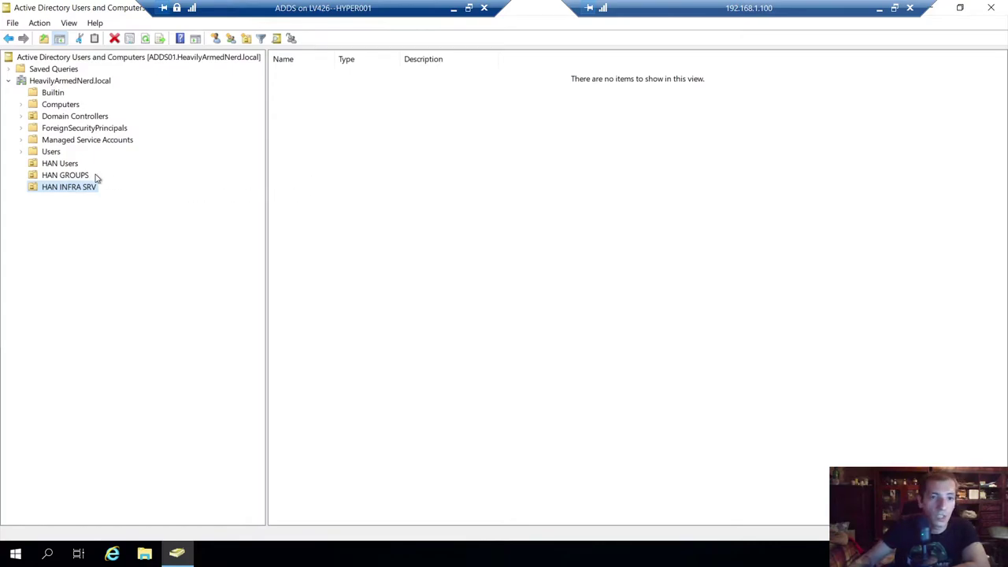
left_click(66, 163)
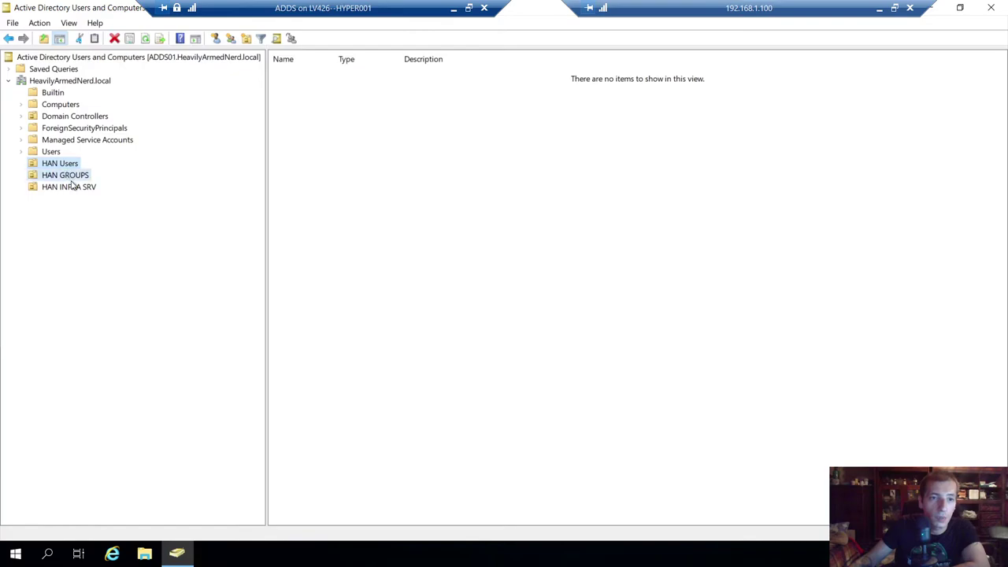
left_click(69, 176)
left_click(74, 187)
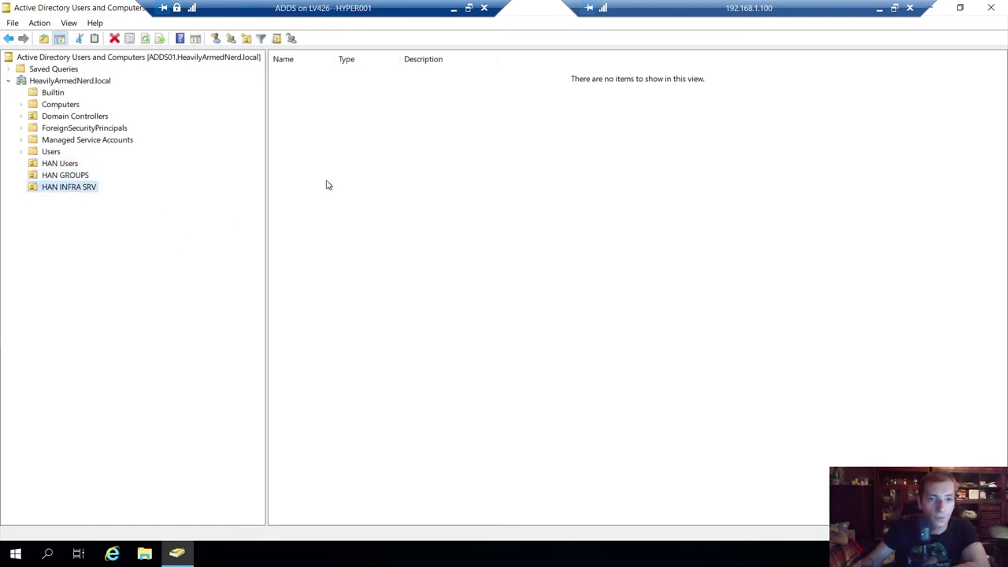
- Shrink the console window and recheck the three HAN units, ending on HAN GROUPS
left_click_drag(102, 6, 151, 3)
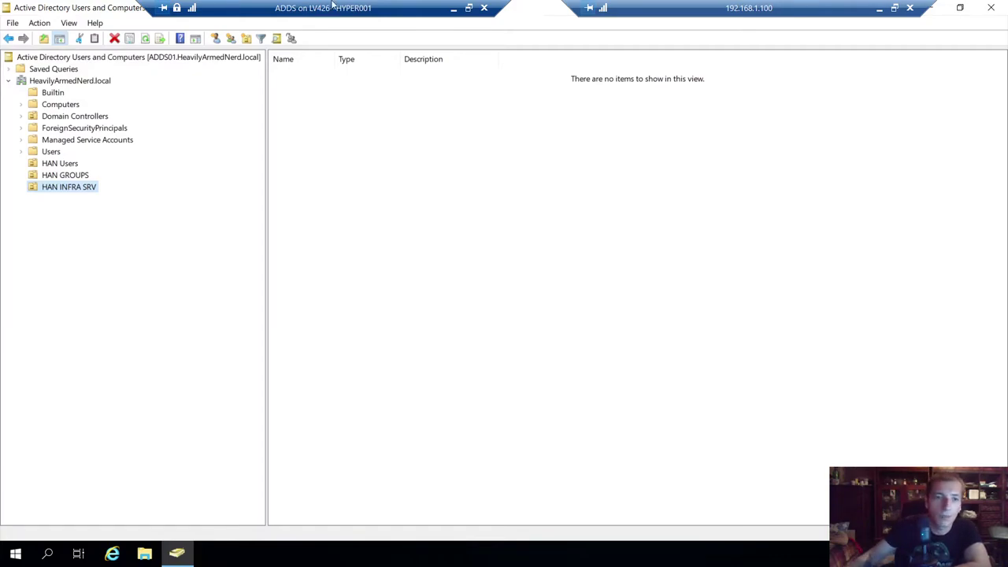
left_click(70, 178)
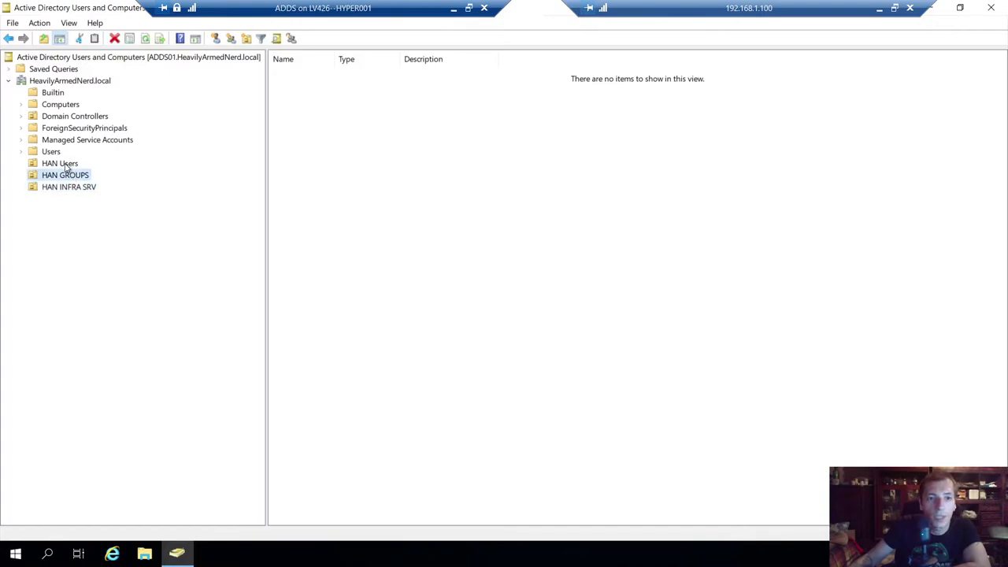
left_click(67, 166)
left_click(74, 187)
left_click(68, 174)
left_click(66, 165)
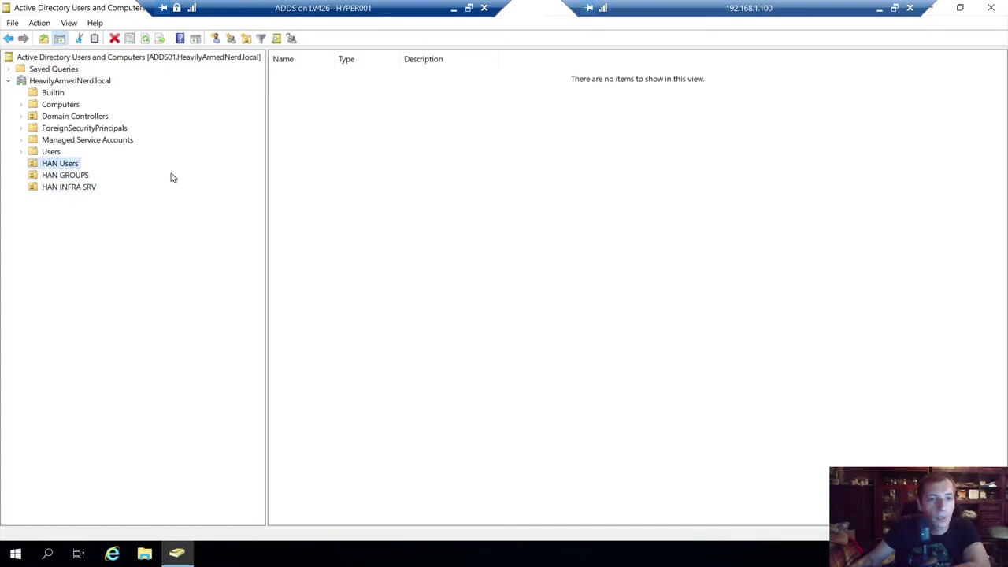
key("Down")
left_click(82, 190)
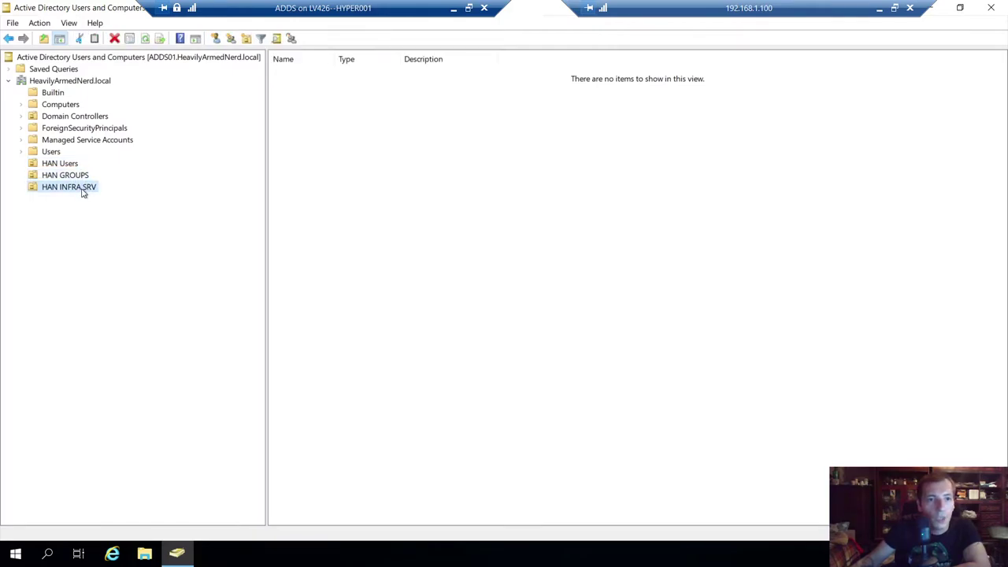
left_click(77, 177)
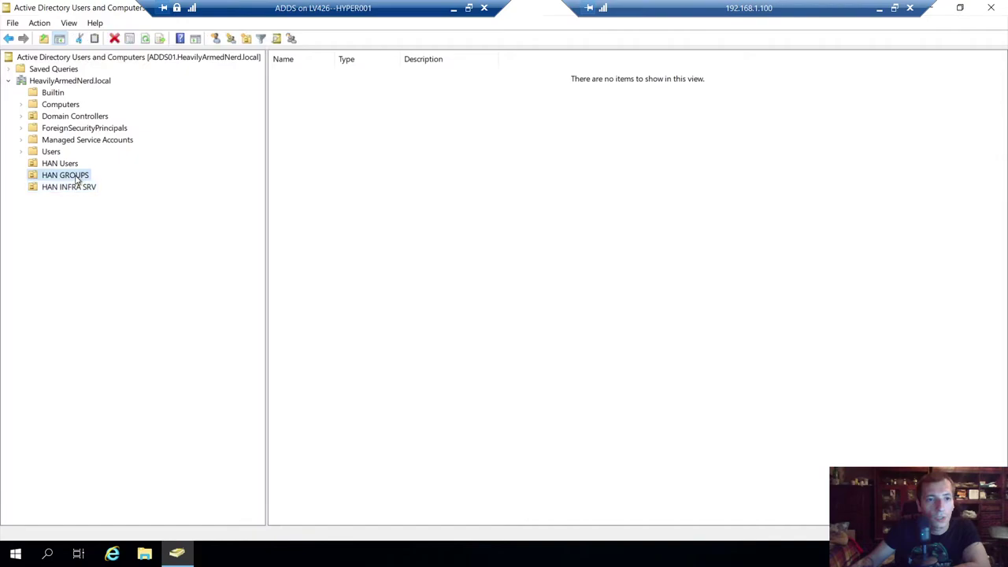
- Create a Service Groups organizational unit inside HAN GROUPS
right_click(77, 178)
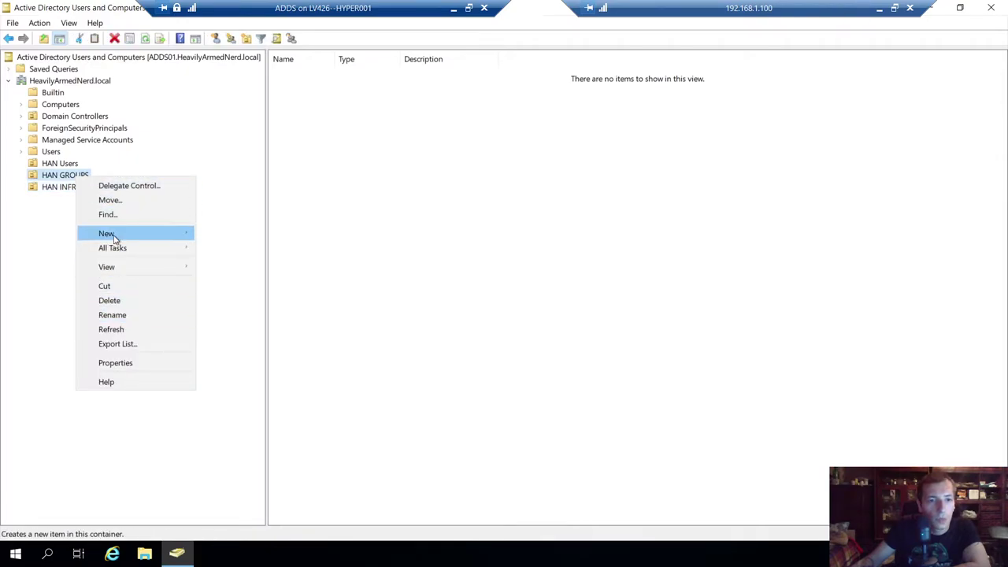
mouse_move(117, 238)
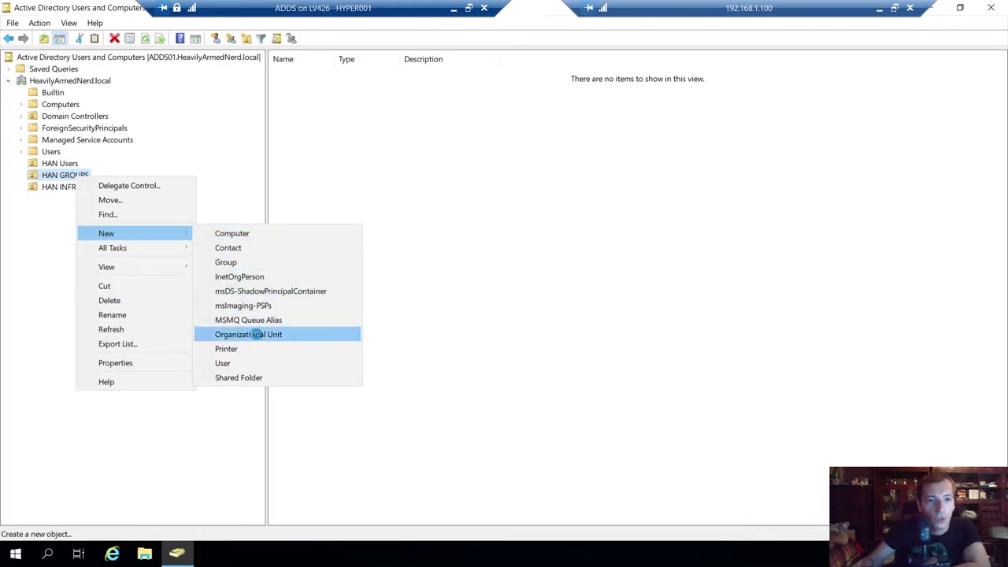
left_click(256, 336)
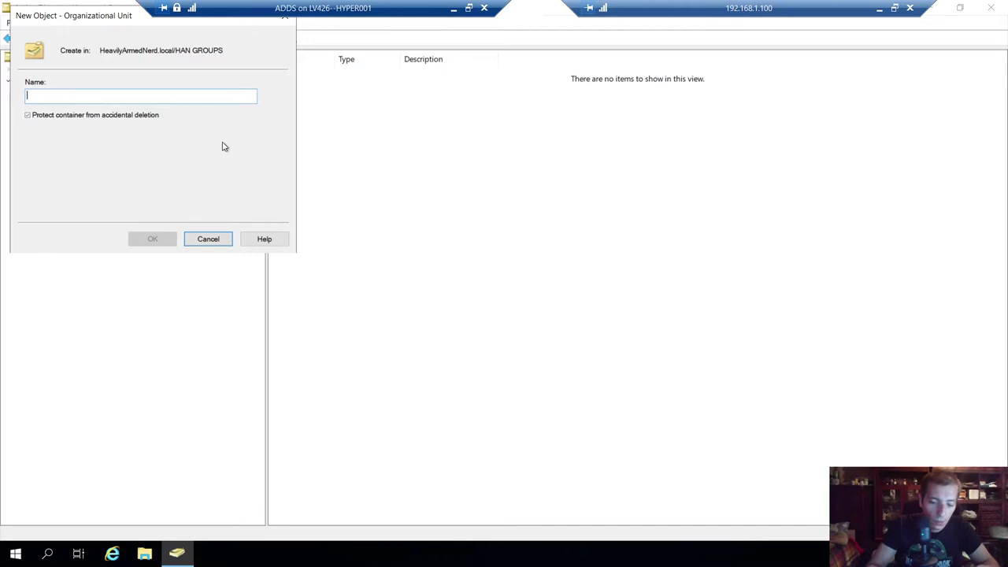
type("Service Groups")
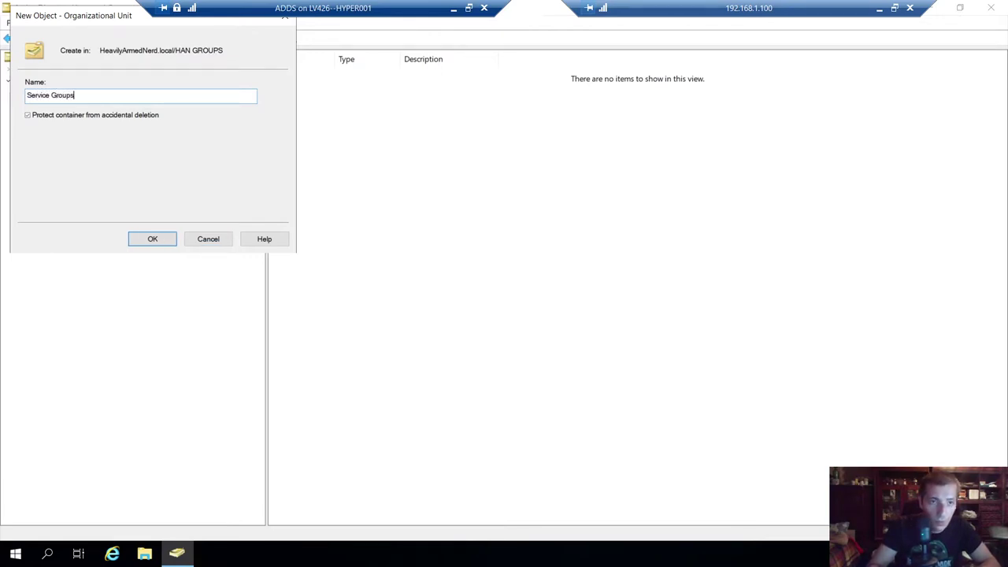
key("Return")
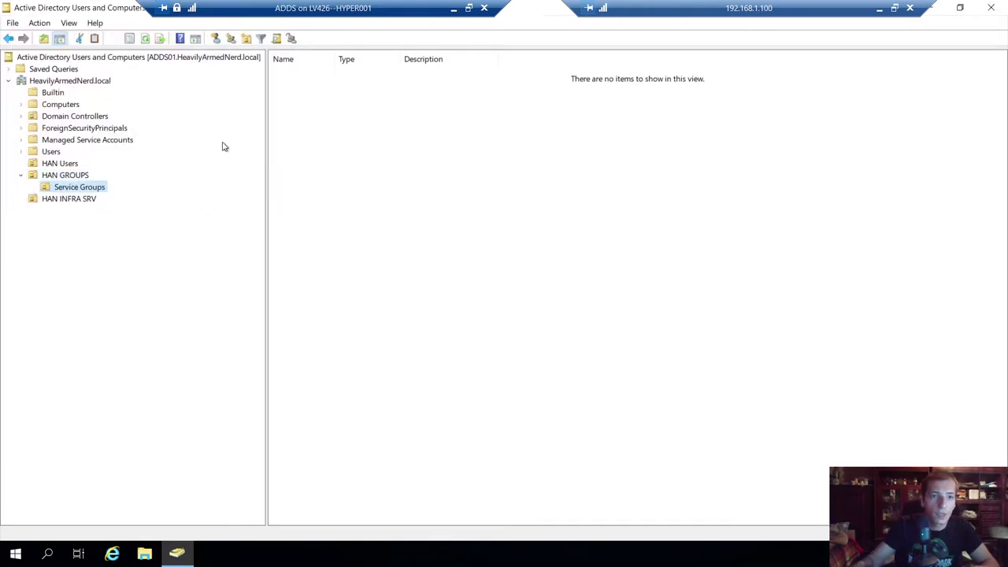
- Dismiss an accidental New Group dialog and create an ADM Groups unit in HAN GROUPS
left_click(63, 177)
right_click(63, 176)
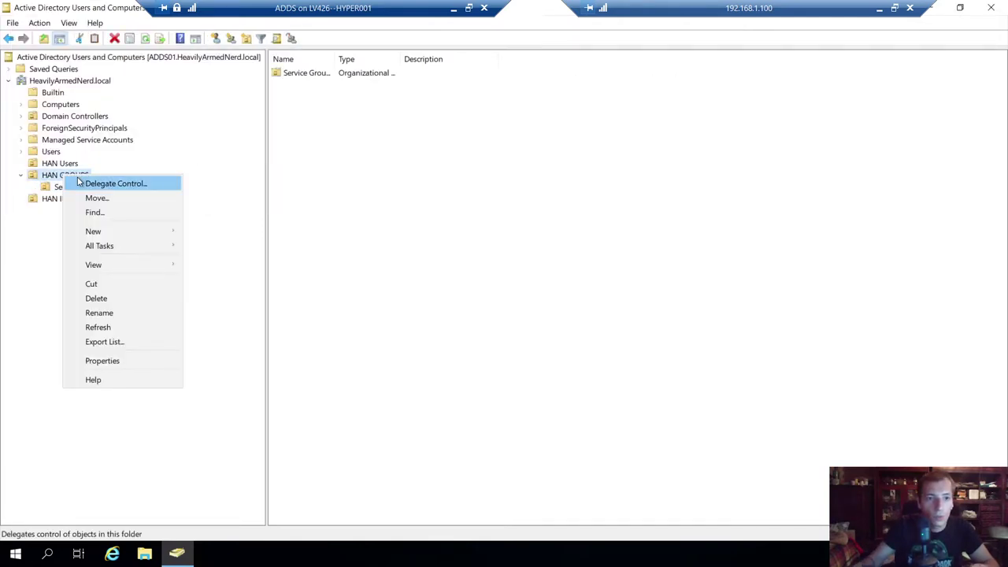
mouse_move(98, 236)
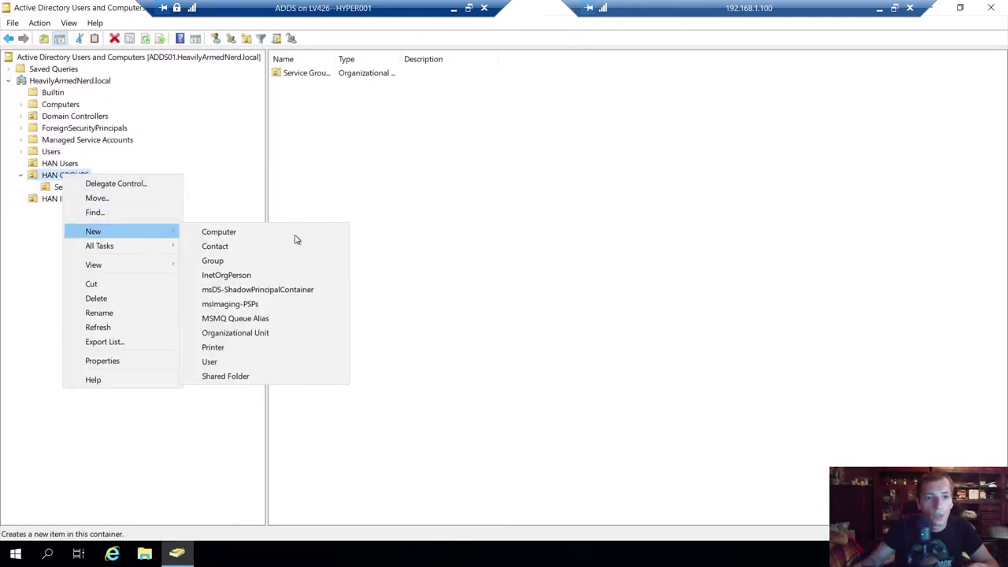
left_click(229, 265)
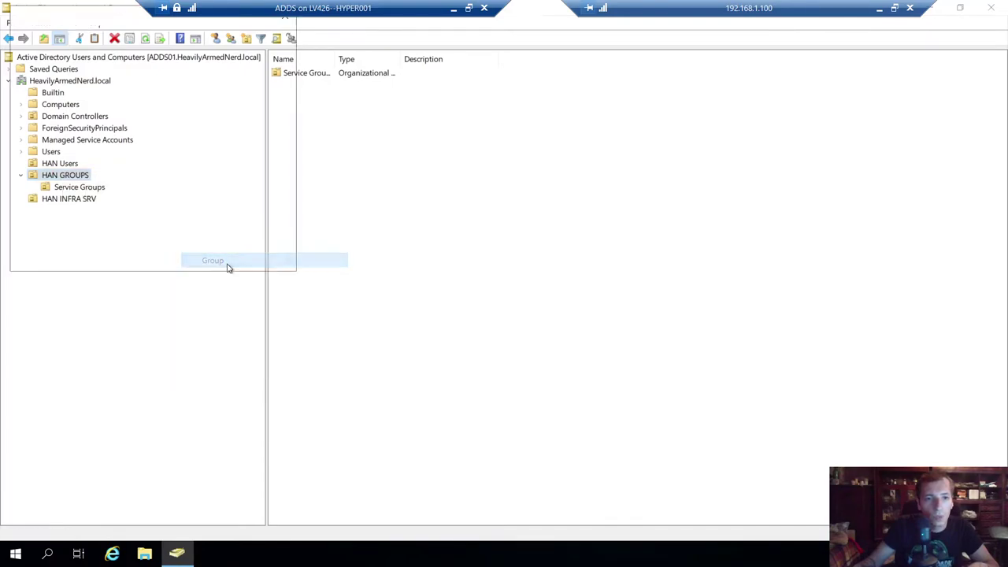
key("Escape")
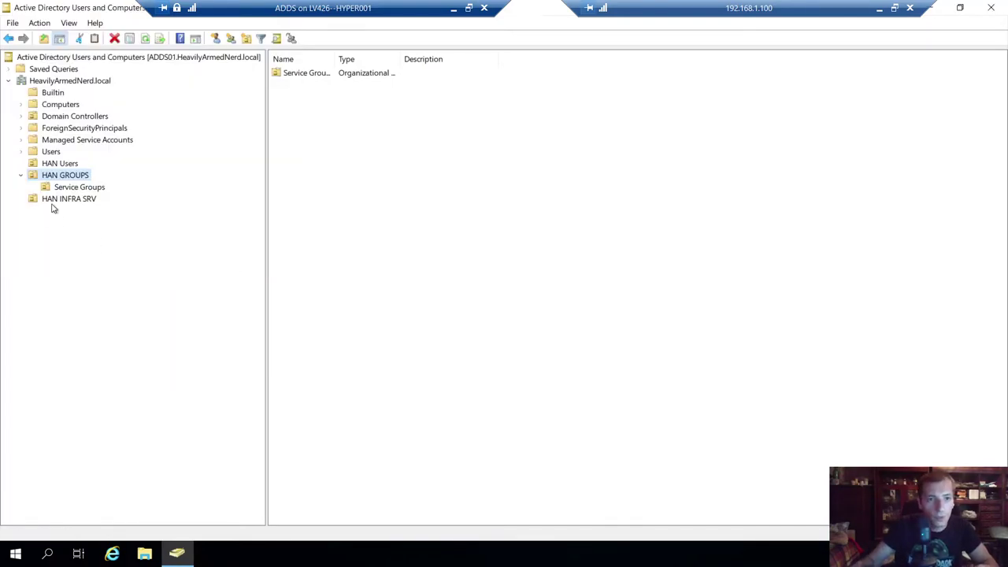
right_click(67, 178)
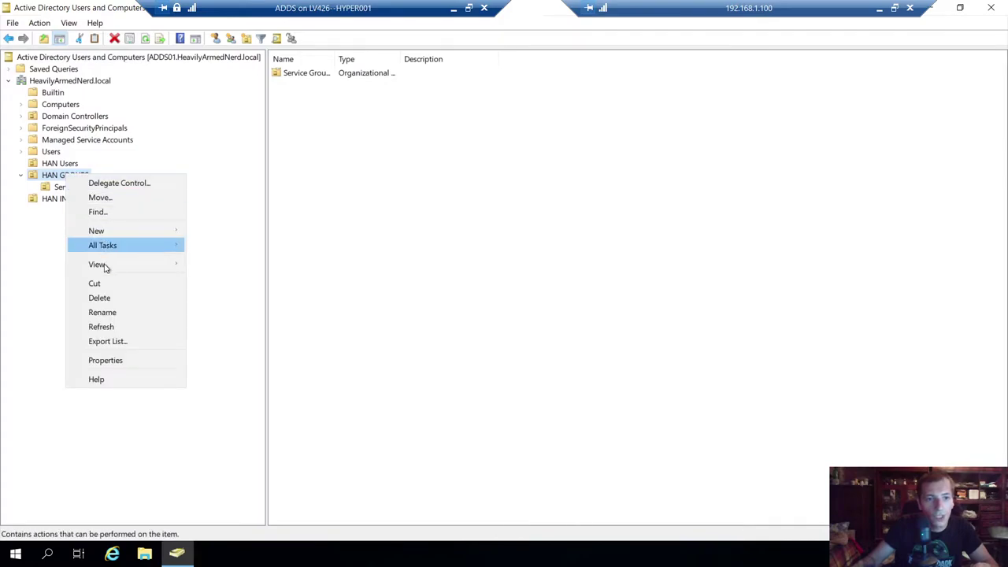
mouse_move(178, 232)
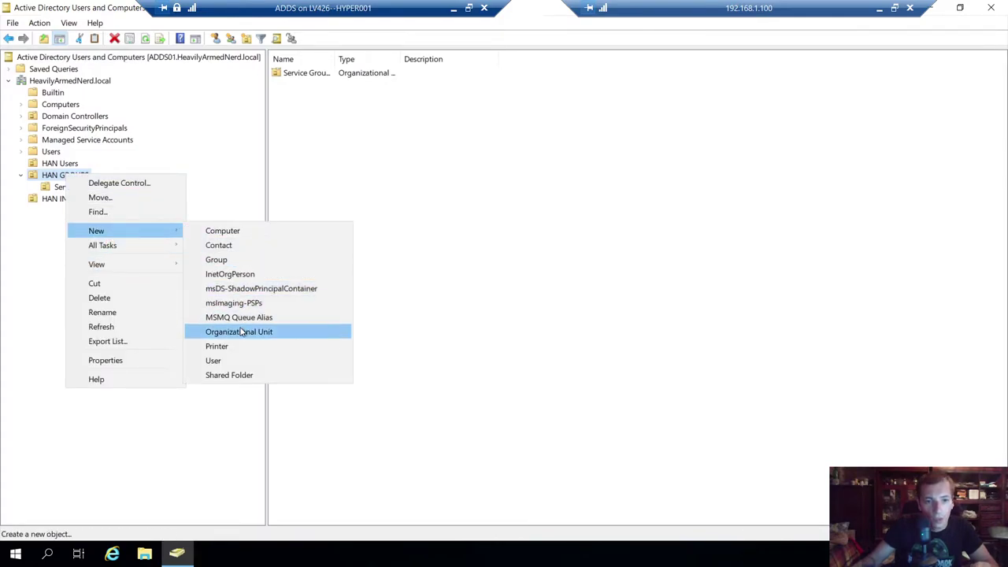
left_click(241, 332)
left_click_drag(111, 35, 373, 123)
type("DDM Groups")
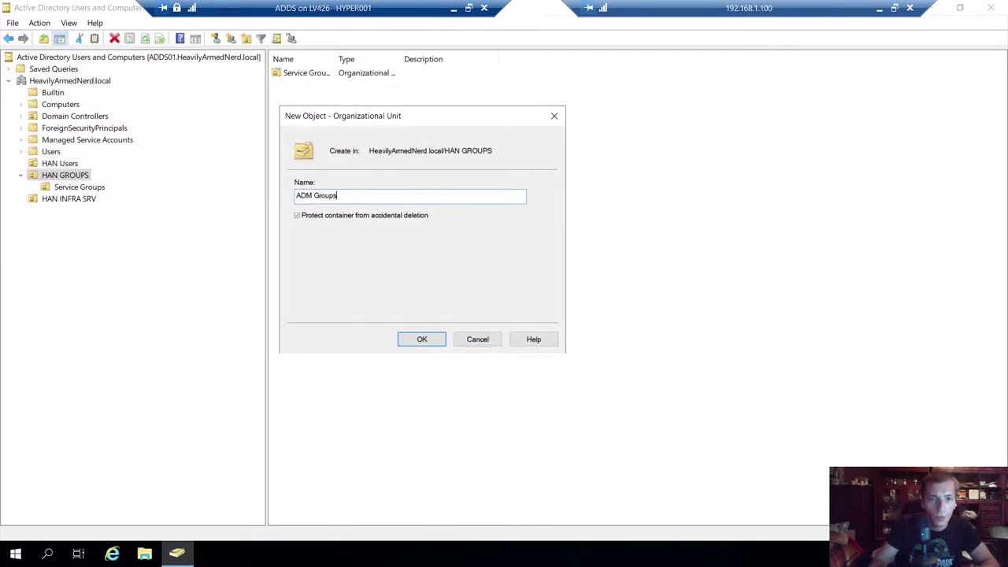
key("Return")
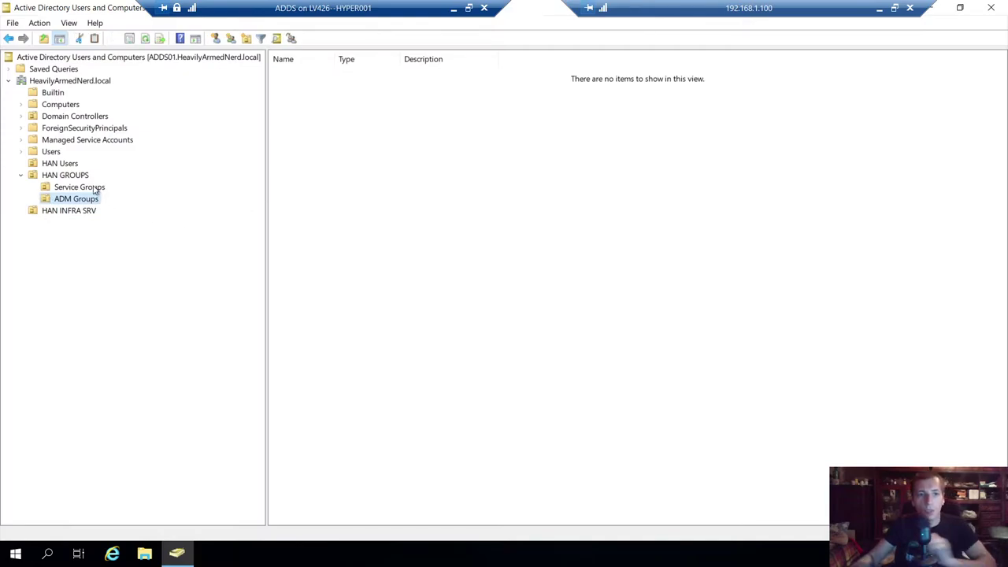
left_click(95, 189)
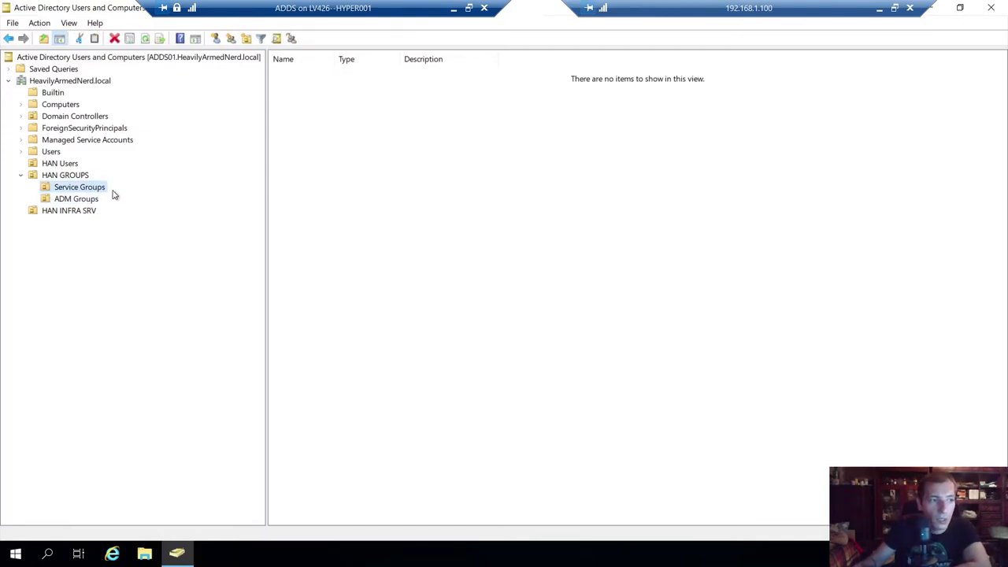
left_click(89, 198)
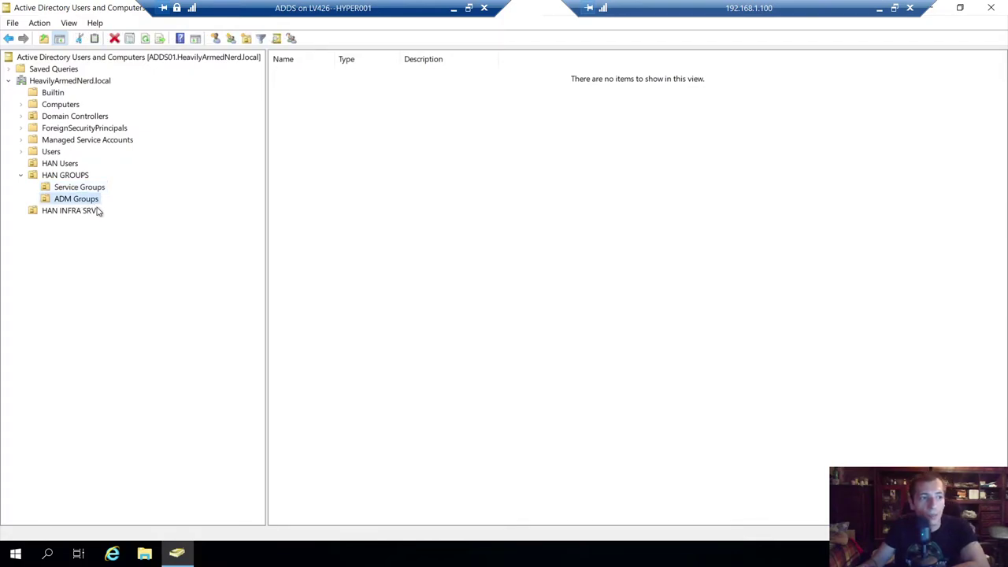
left_click(82, 189)
left_click(84, 198)
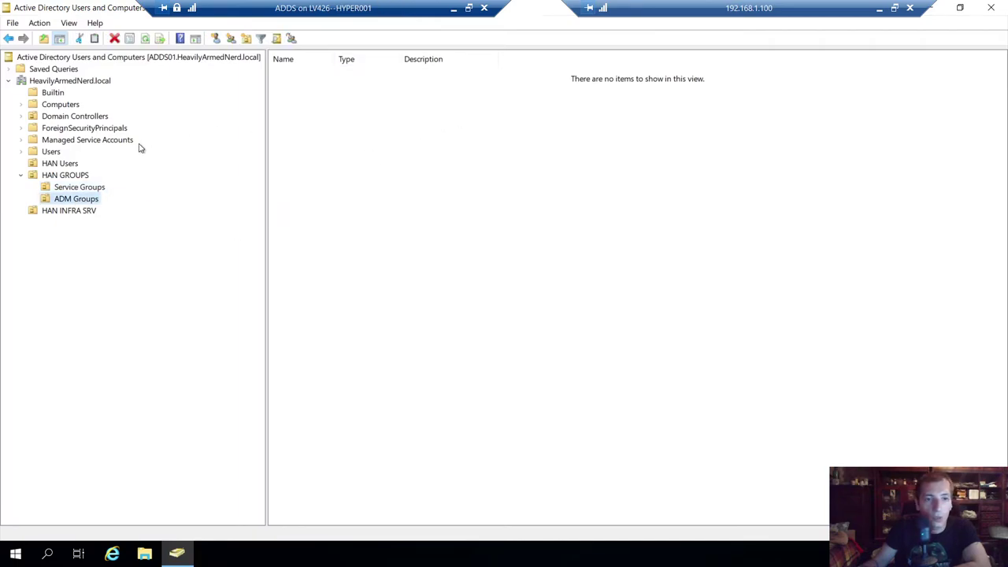
left_click(80, 189)
left_click(52, 179)
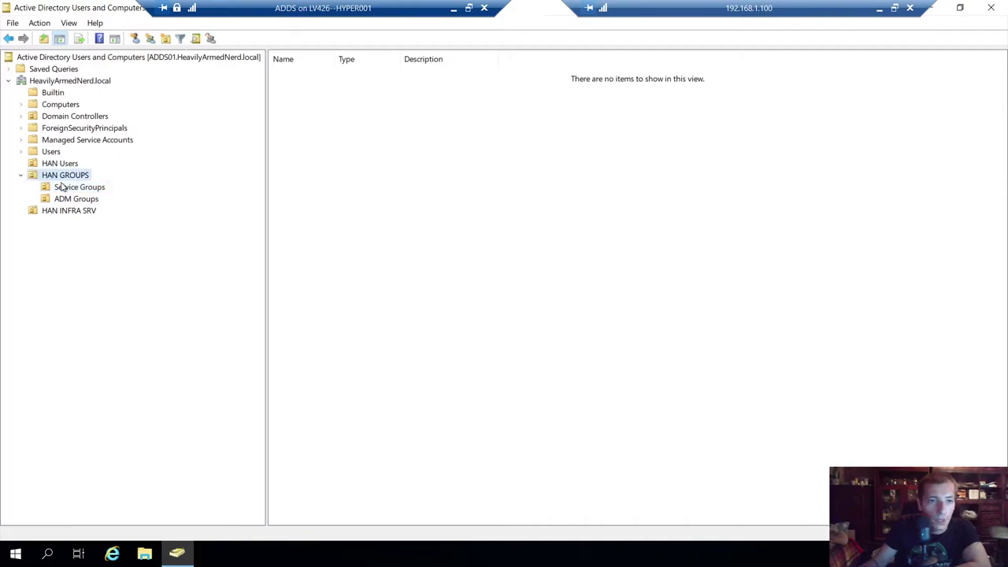
left_click(67, 189)
left_click(74, 199)
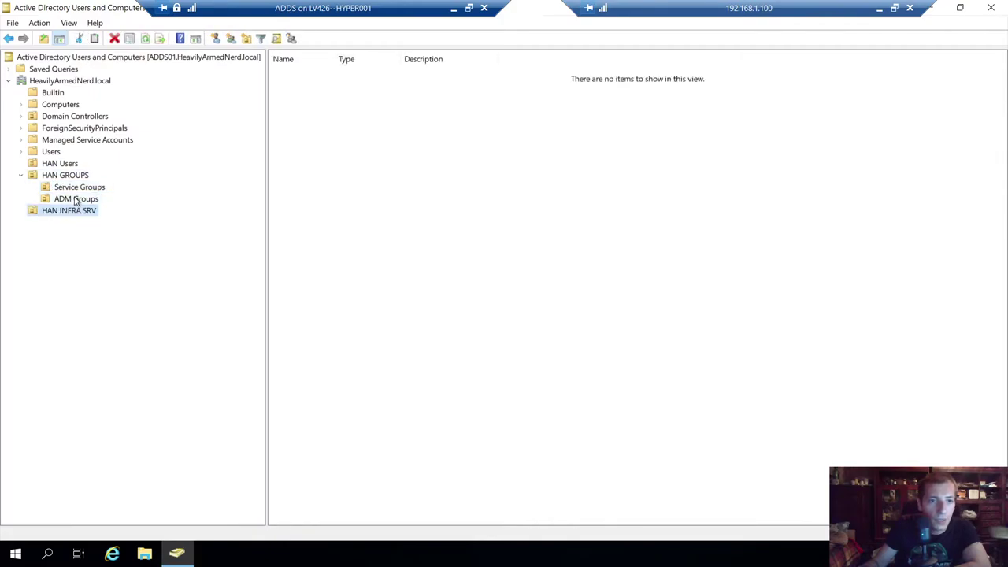
left_click(79, 189)
left_click(68, 179)
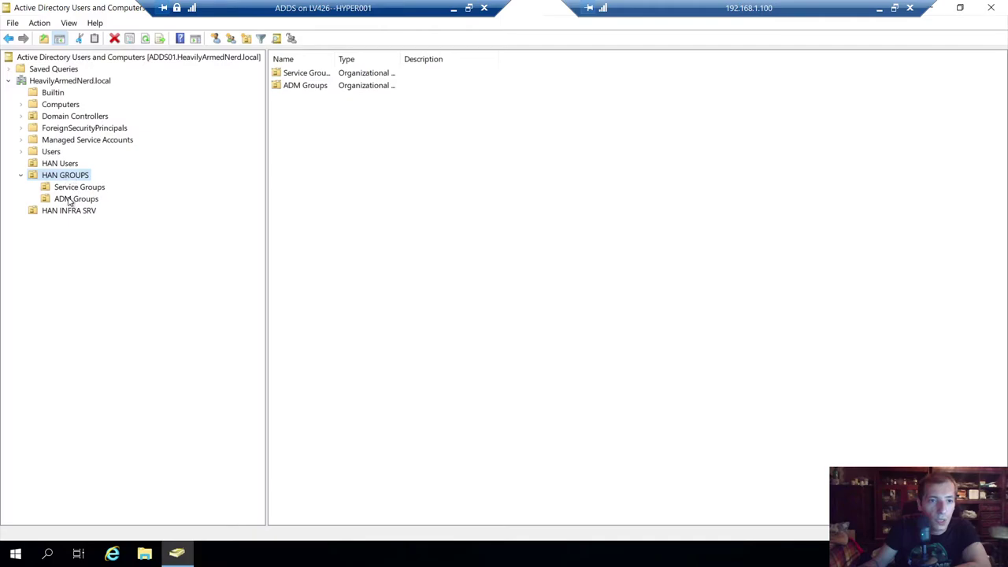
left_click(71, 200)
left_click(77, 188)
left_click(75, 176)
left_click(76, 201)
left_click(68, 178)
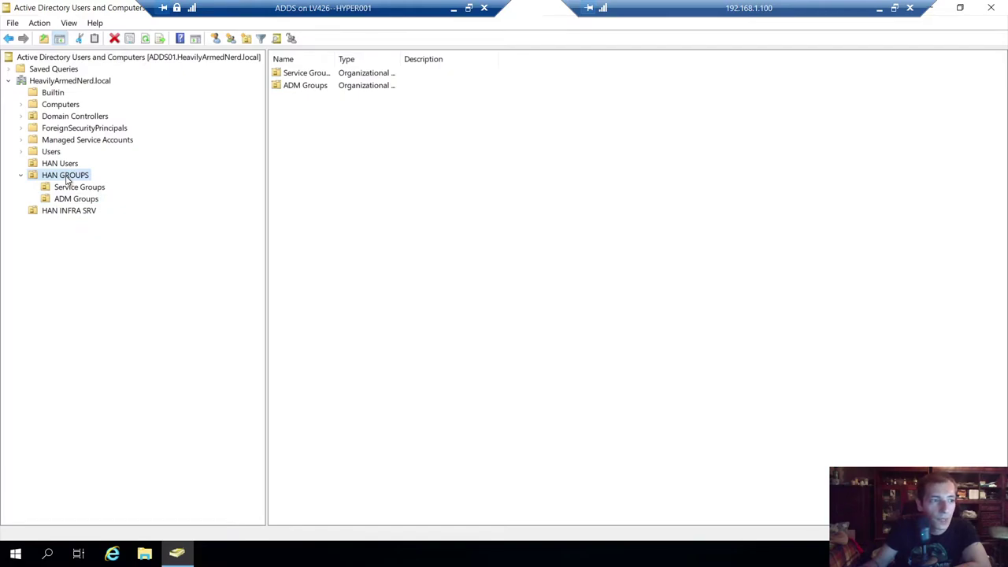
left_click(83, 202)
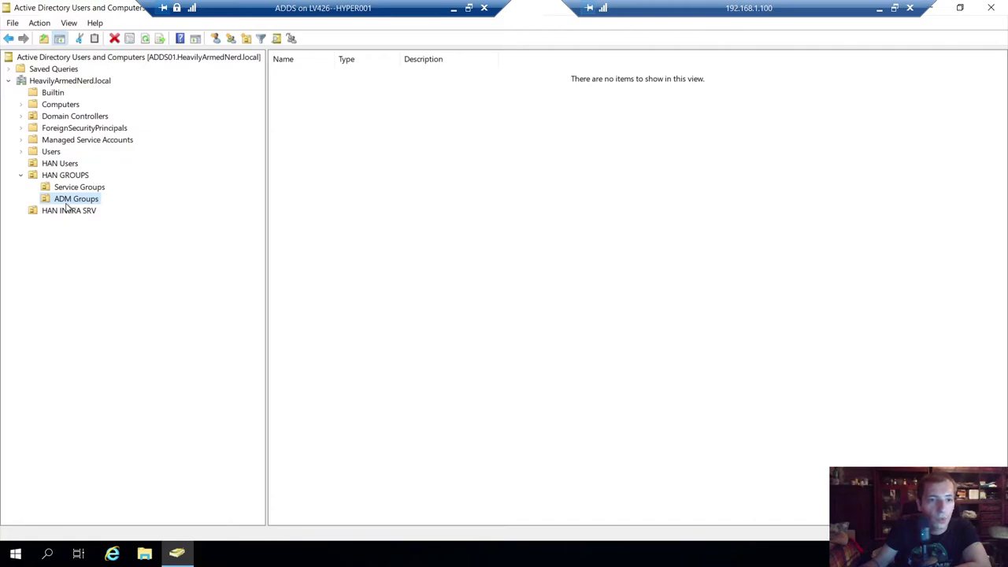
left_click(70, 178)
right_click(71, 178)
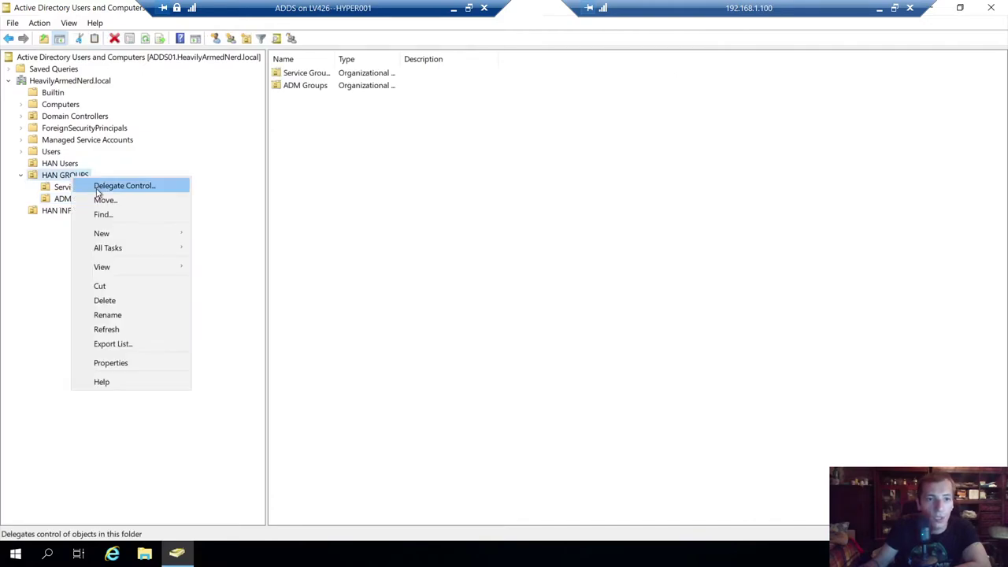
mouse_move(118, 232)
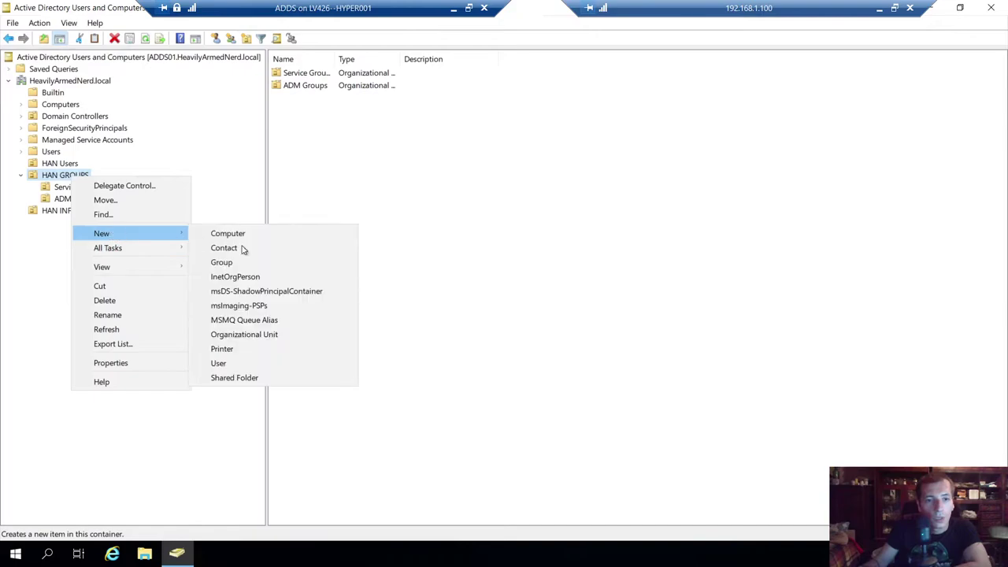
left_click(238, 335)
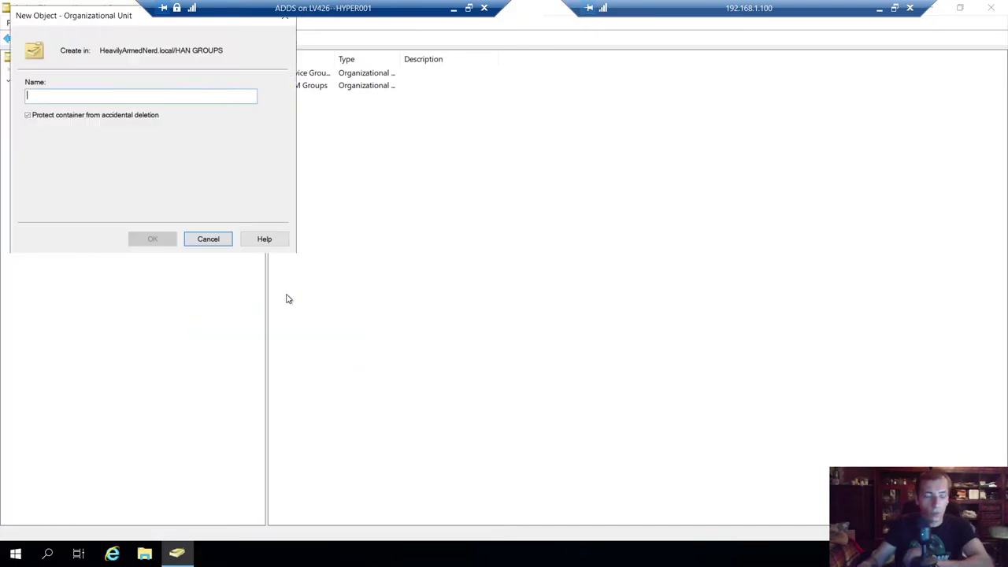
type("FS G")
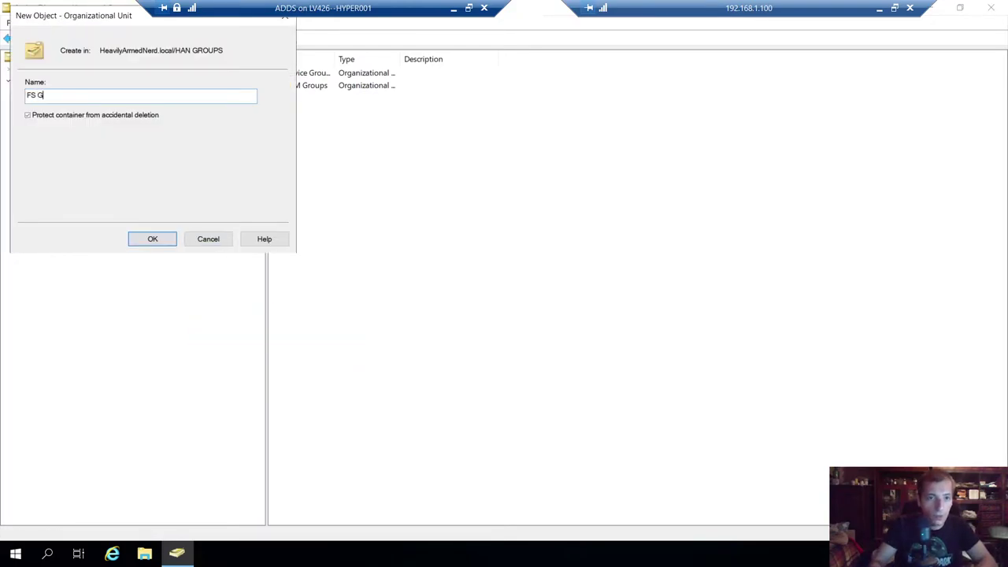
type("roups")
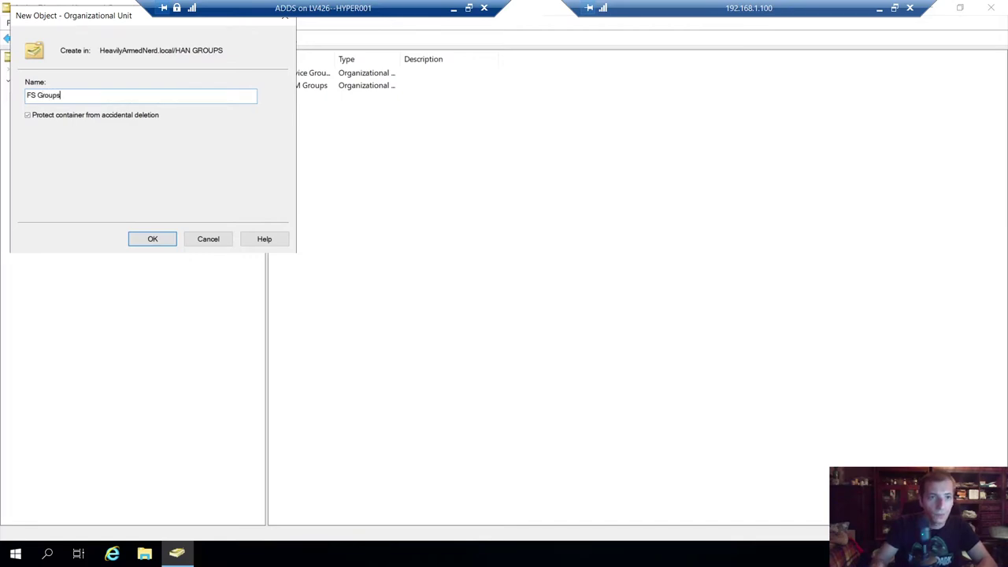
key("Return")
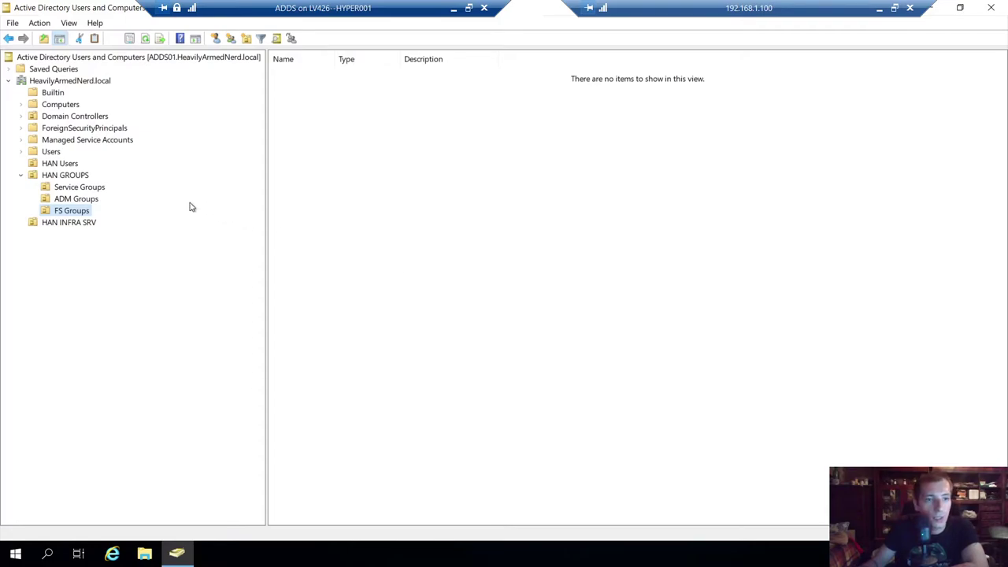
left_click(66, 199)
left_click(79, 187)
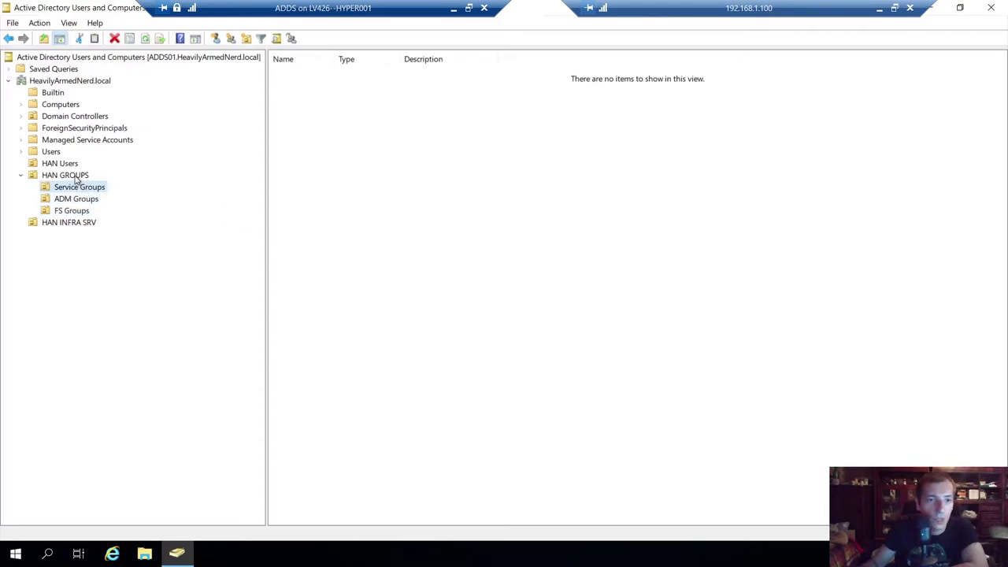
left_click(76, 177)
left_click(75, 198)
left_click(79, 211)
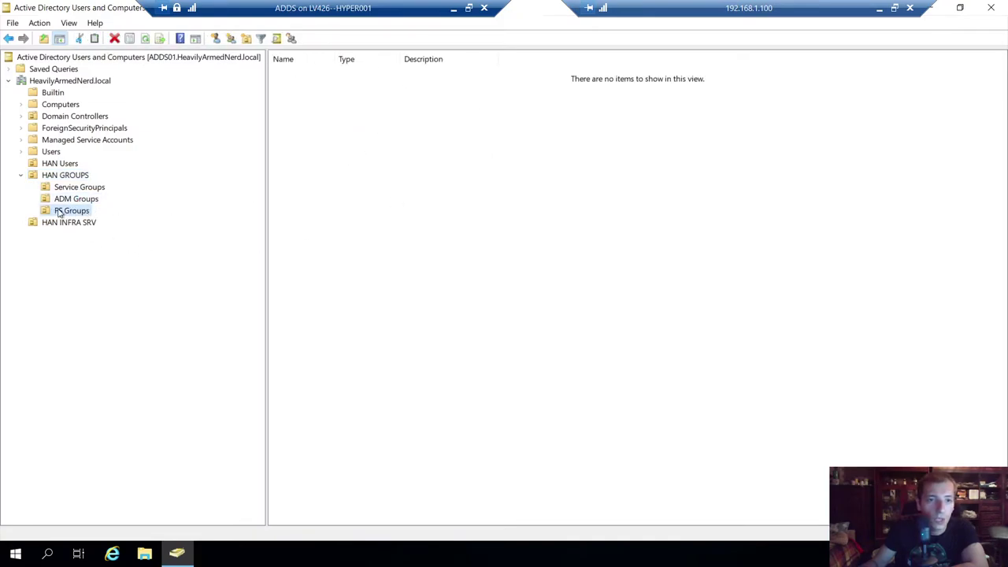
left_click(76, 200)
left_click(73, 177)
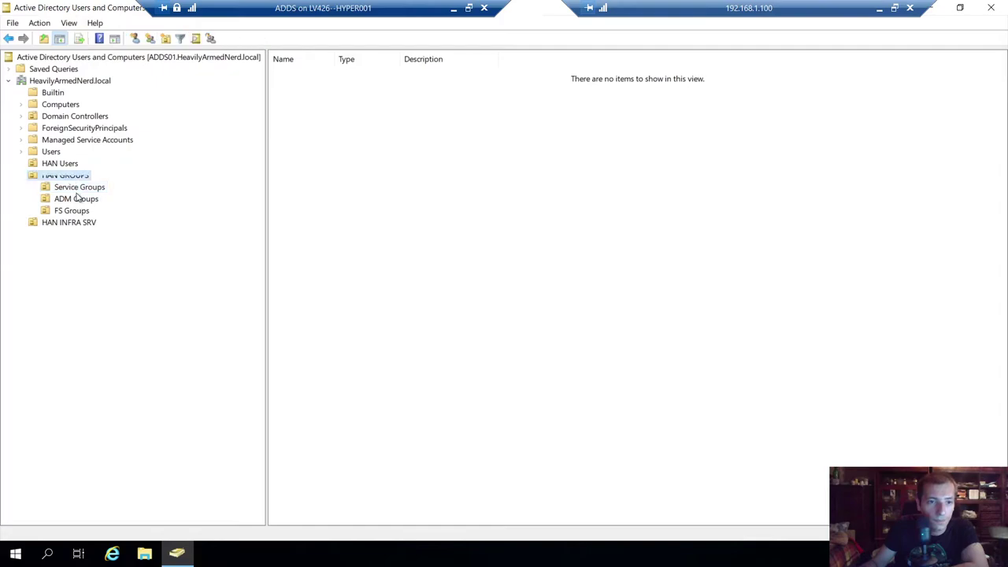
left_click(77, 188)
left_click(76, 199)
left_click(74, 211)
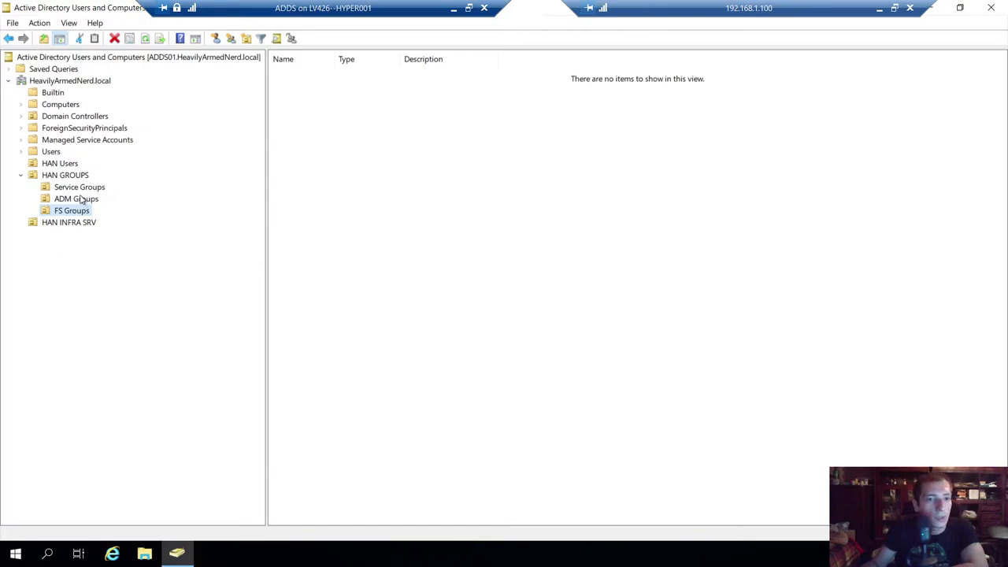
- Add an ADM Users organizational unit beneath HAN Users
left_click(63, 164)
right_click(59, 165)
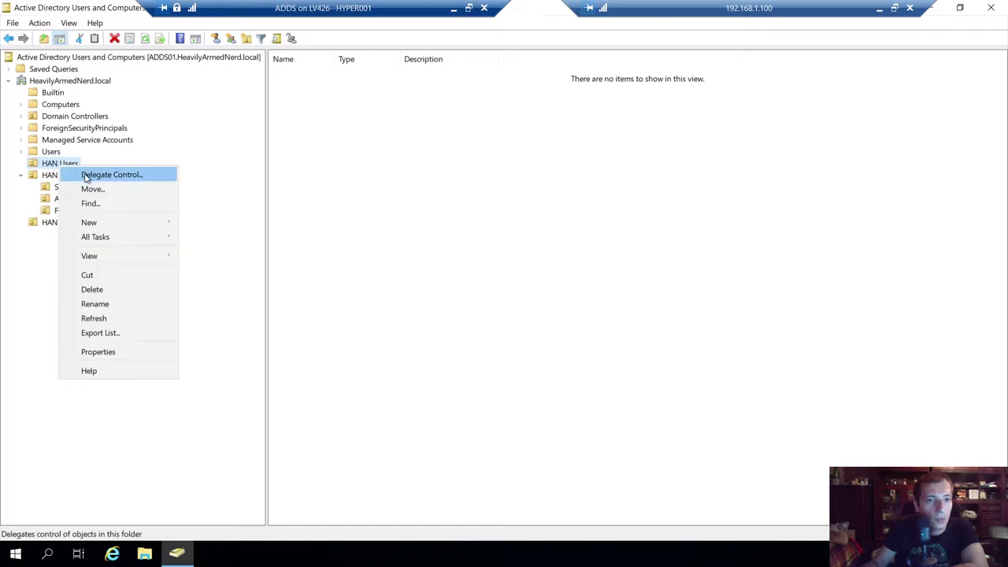
mouse_move(103, 223)
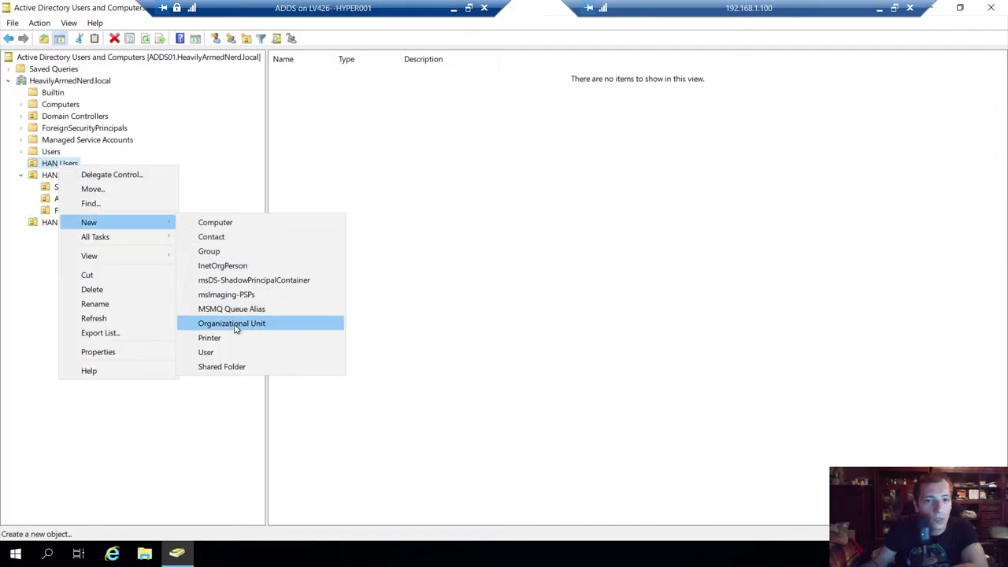
left_click(234, 328)
type("ADM Users")
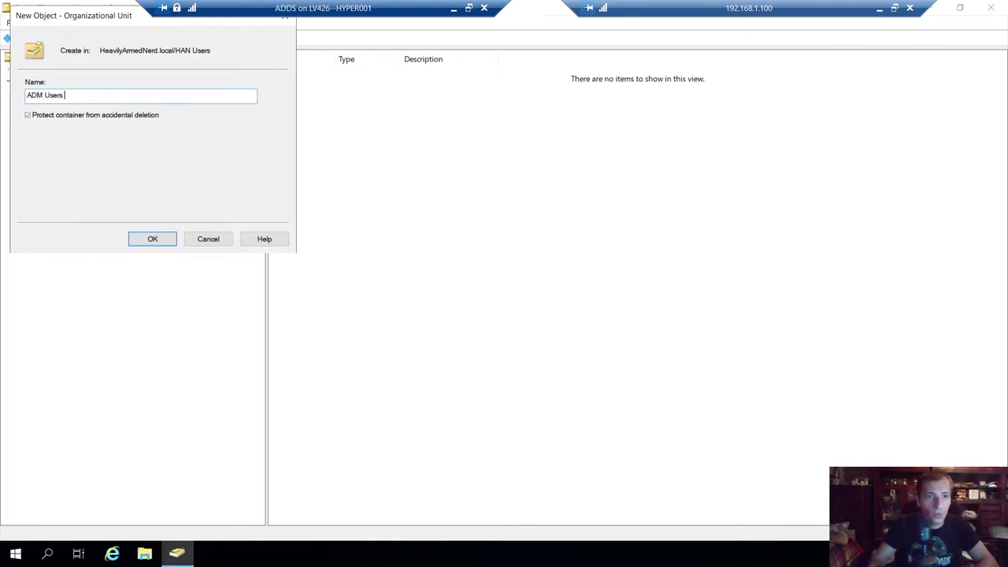
key("Return")
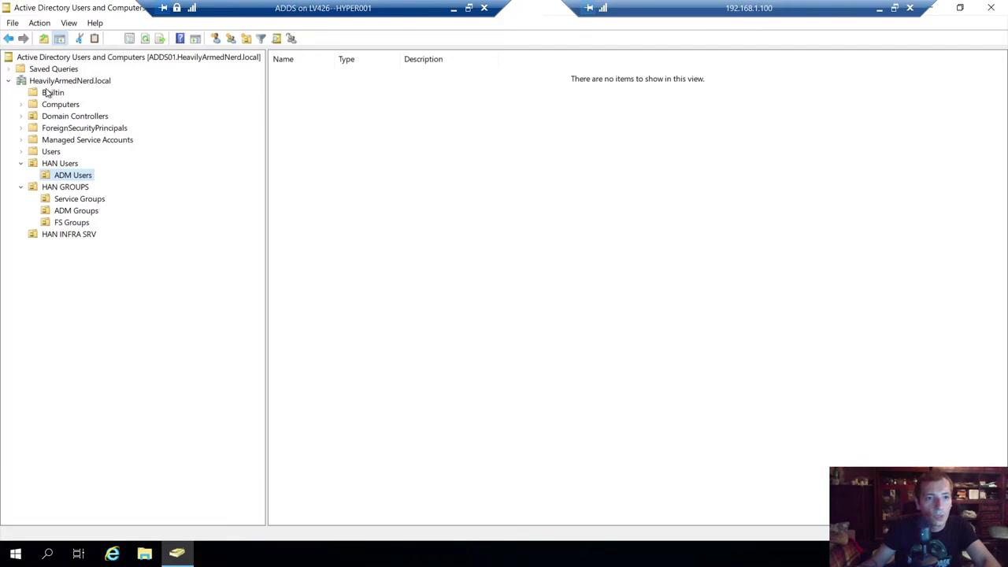
- Open Administrator's properties in Users and review its Member Of groups, including Schema Admins and Enterprise Admins
left_click(46, 152)
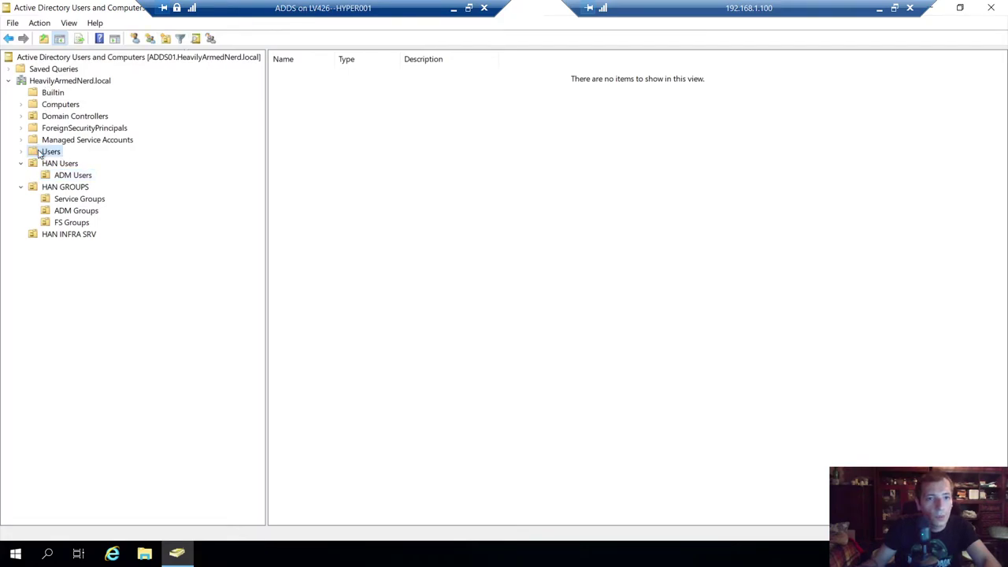
double_click(334, 59)
left_click(313, 74)
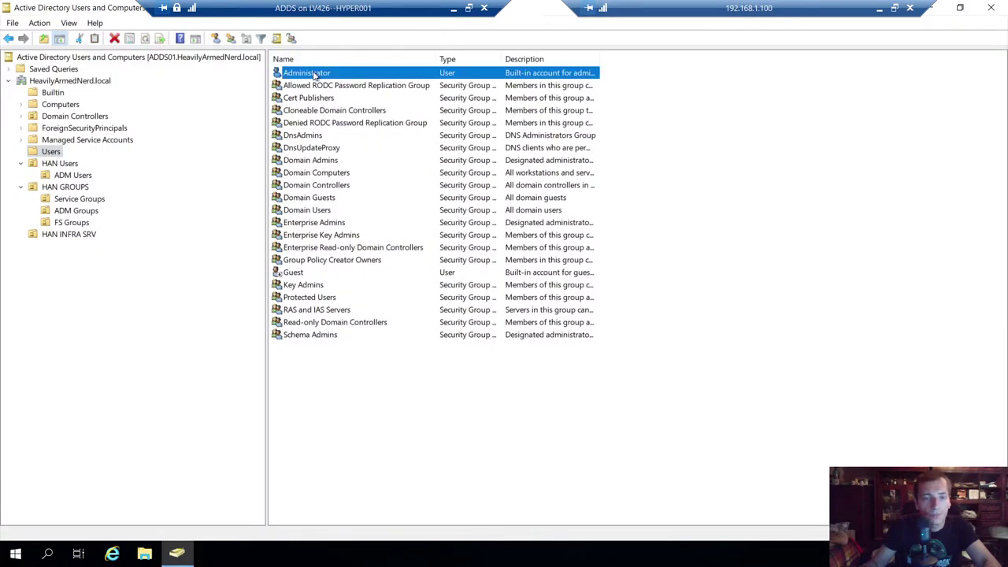
double_click(313, 73)
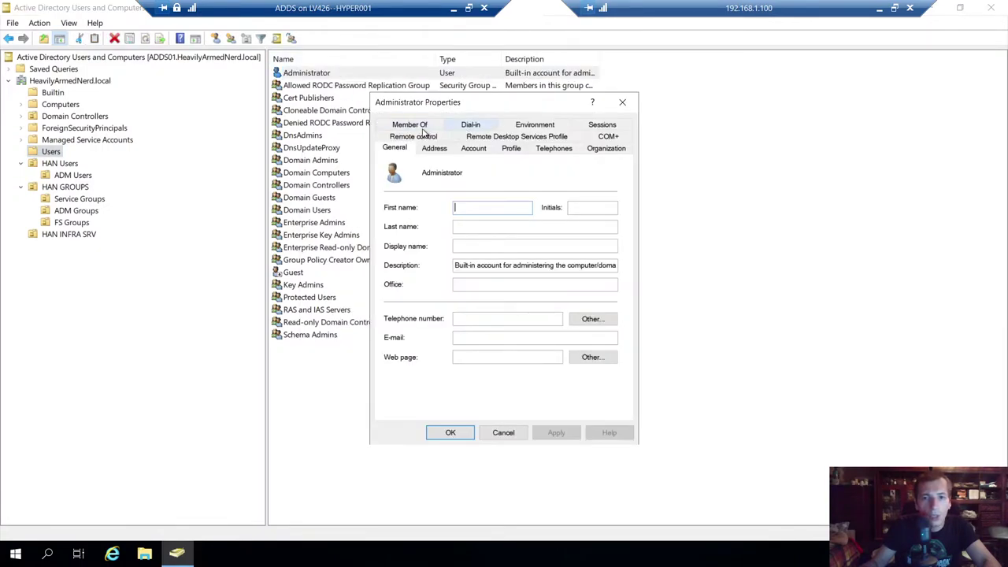
left_click(421, 124)
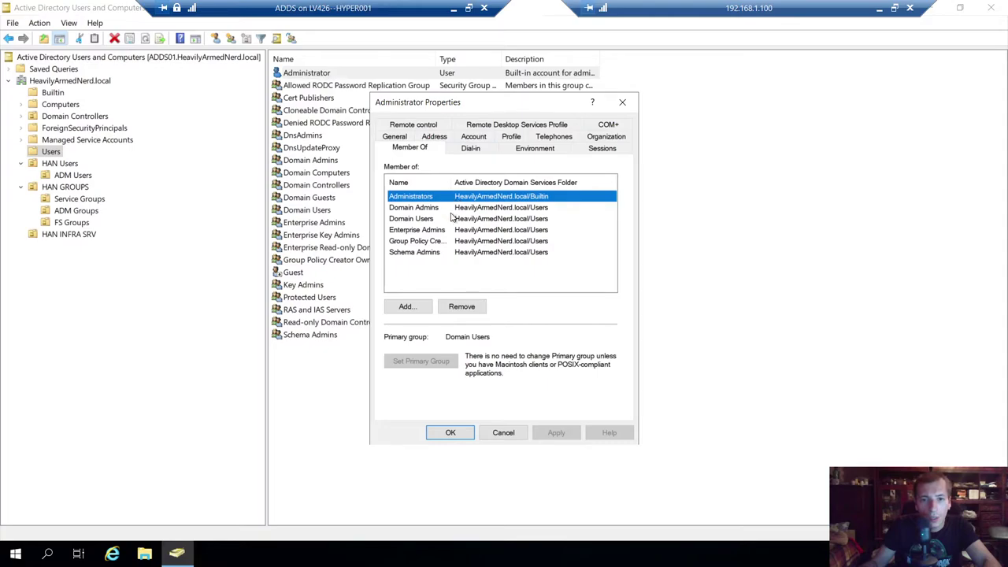
left_click(441, 253)
left_click(441, 242)
left_click(439, 253)
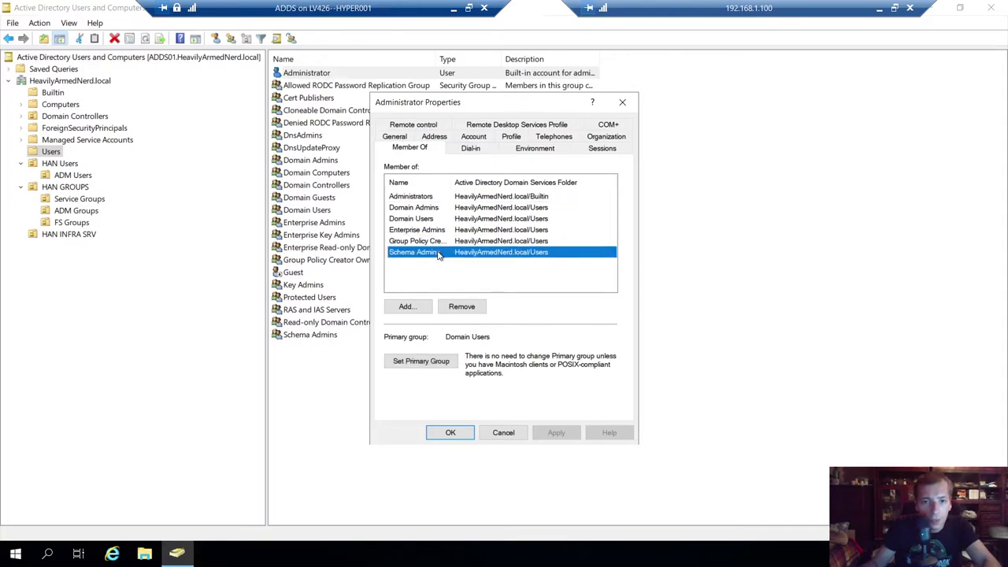
left_click_drag(501, 182, 502, 182)
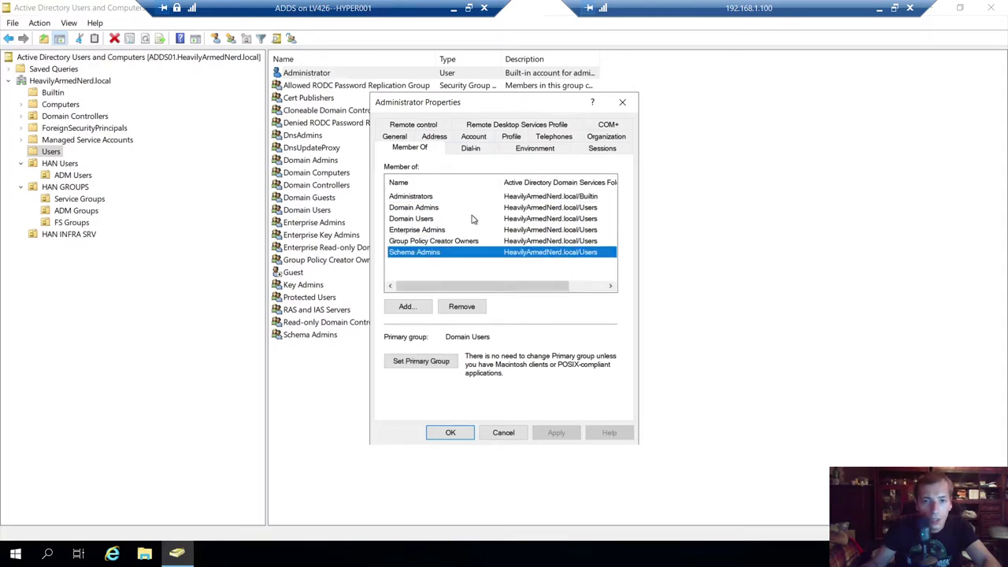
left_click(435, 241)
left_click(430, 230)
left_click(416, 220)
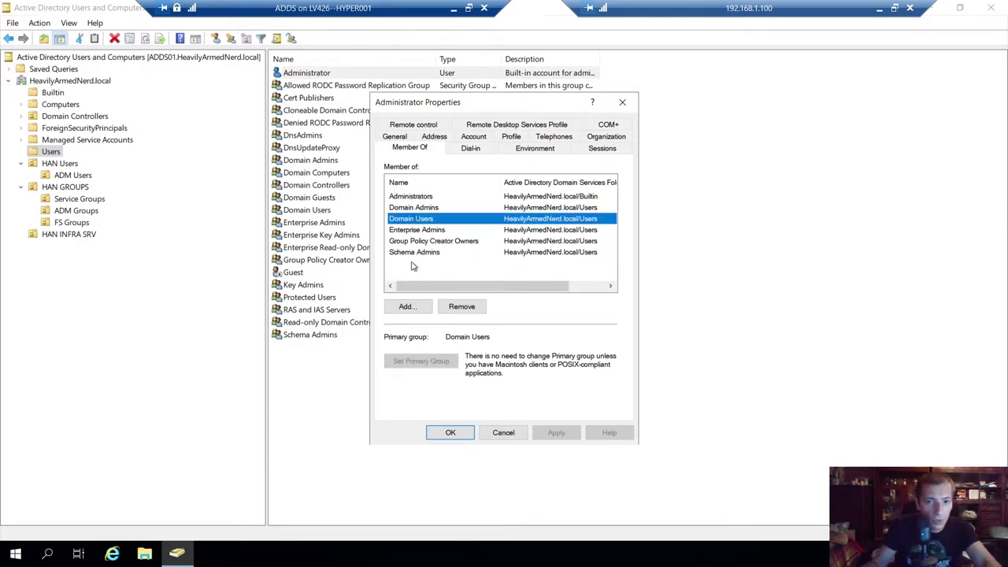
left_click(413, 253)
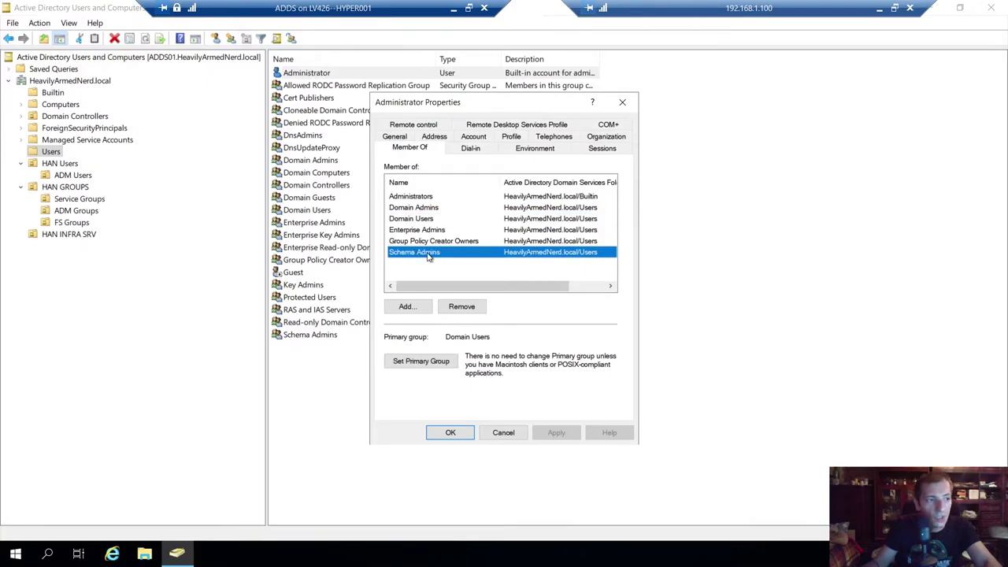
left_click(442, 243)
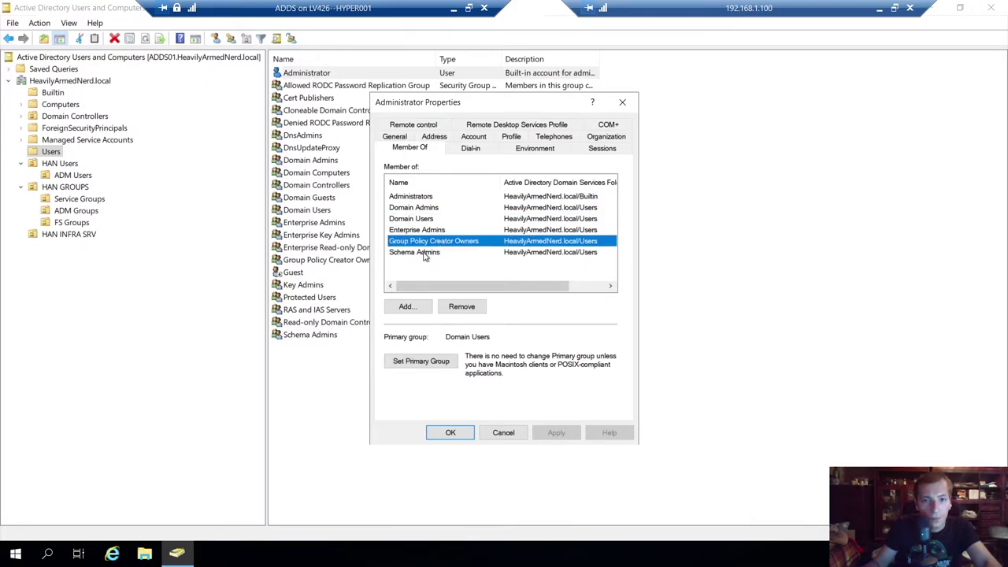
left_click(424, 253)
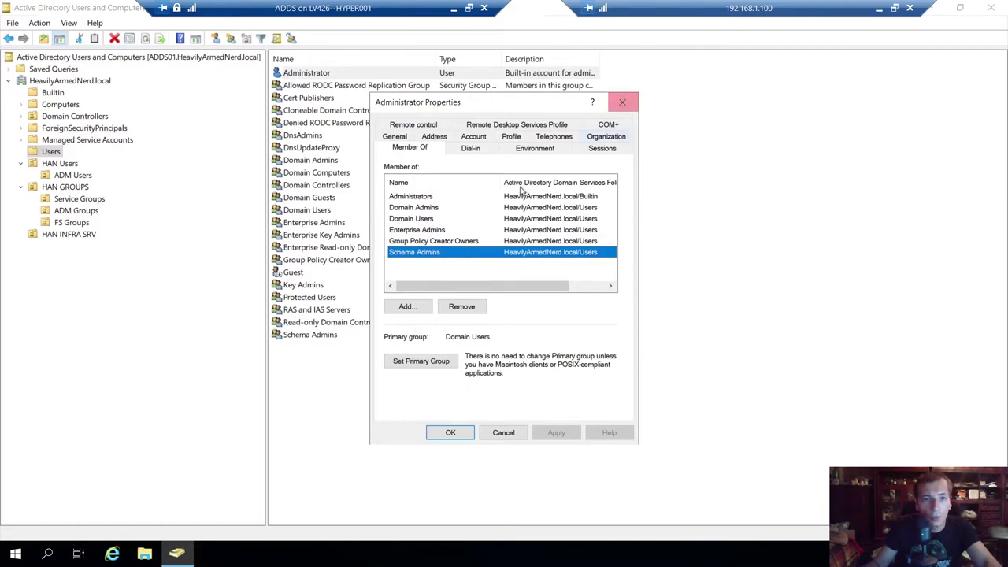
left_click(622, 103)
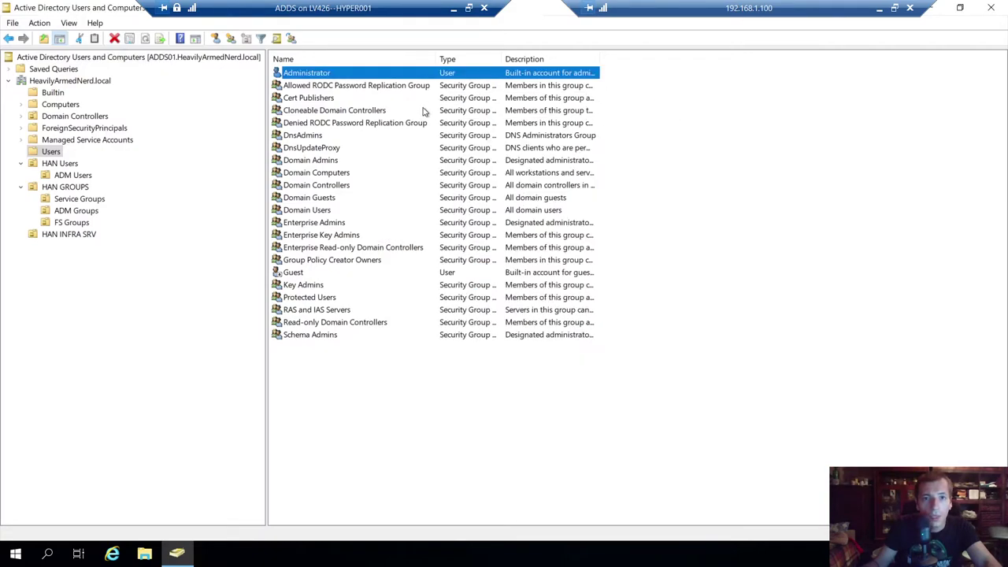
- Browse ADM Users, HAN GROUPS, HAN Users, Computers and Builtin, returning to Users
left_click(306, 85)
left_click(307, 74)
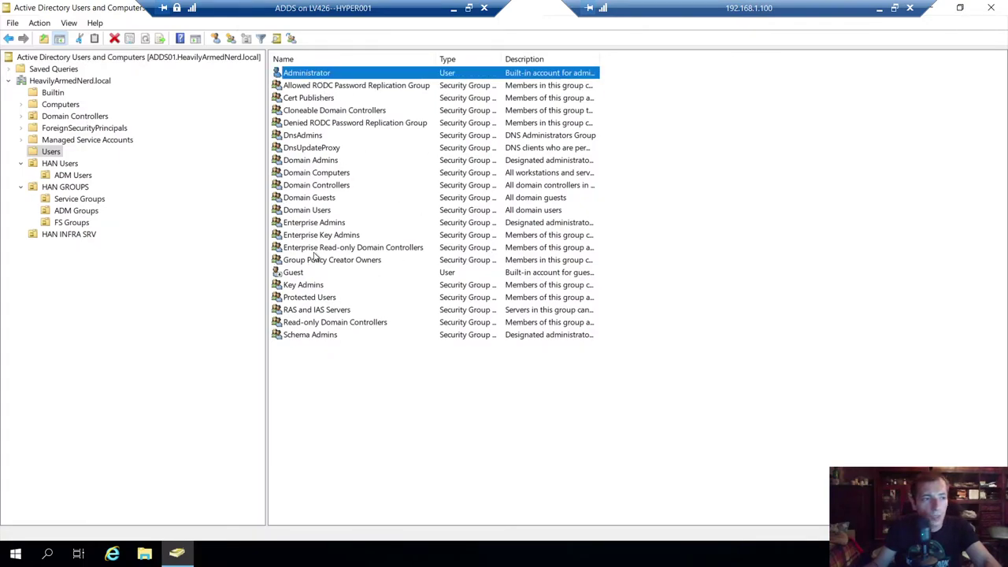
left_click(69, 175)
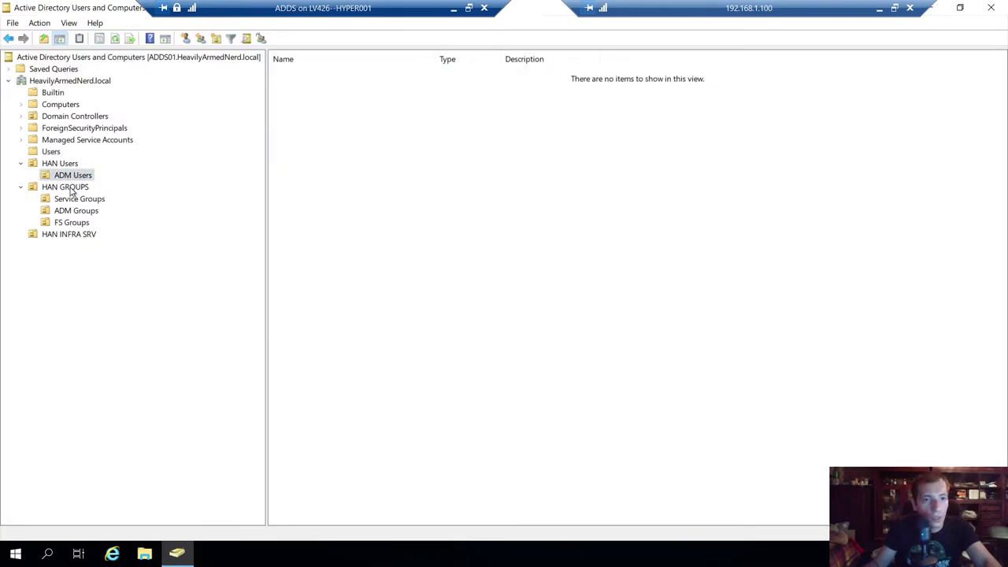
left_click(71, 188)
left_click(63, 164)
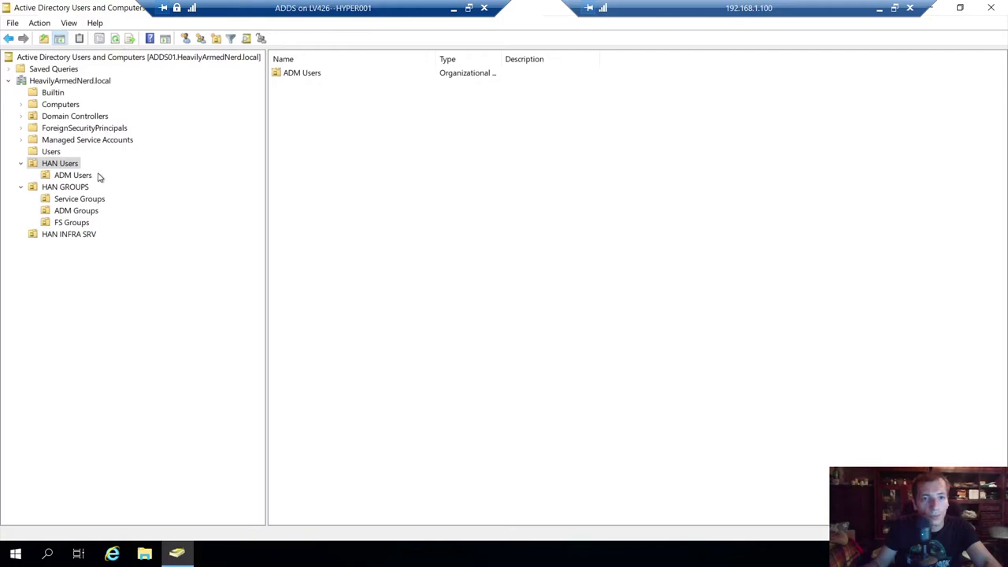
left_click(55, 104)
left_click(52, 93)
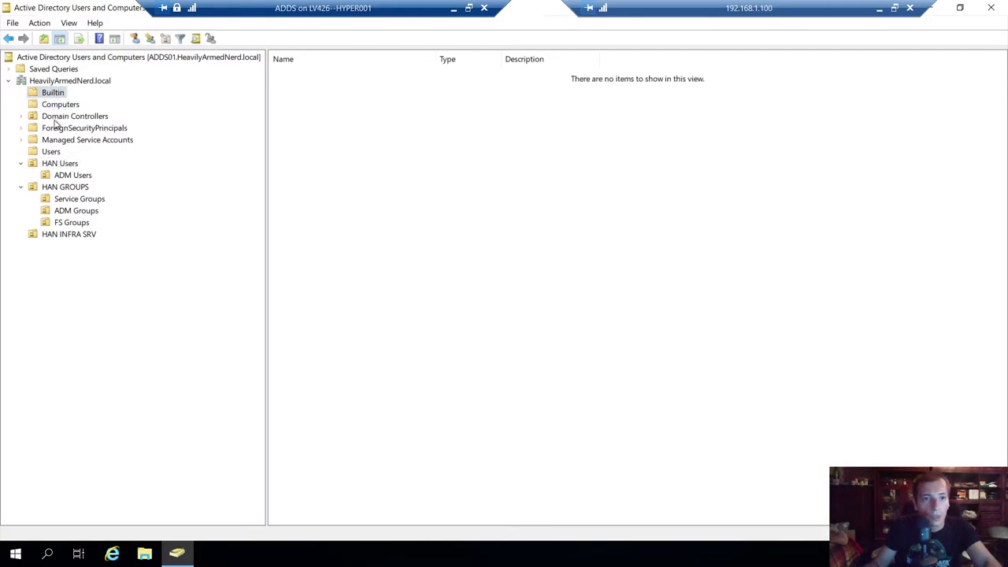
left_click(49, 152)
- Copy the Administrator account to start a new user in HeavilyArmedNerd.local/Users
left_click(313, 73)
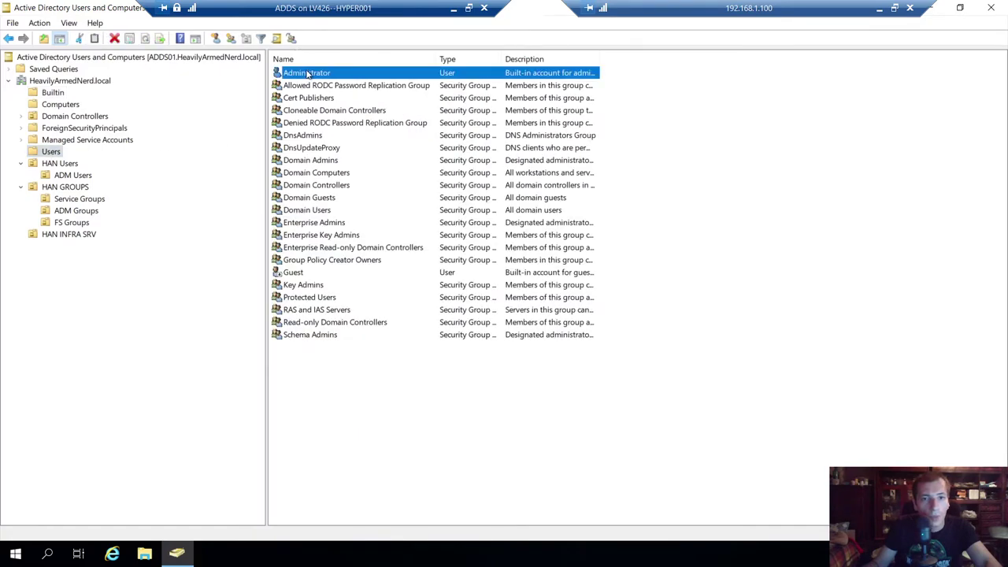
right_click(314, 73)
left_click(340, 80)
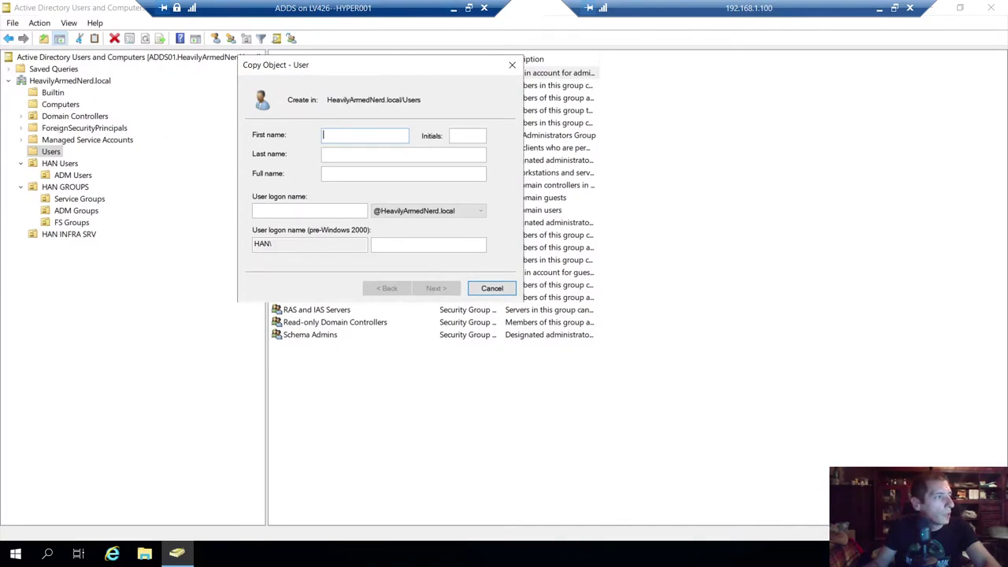
- Close the WIN10Client connection dialog and open LAB IP.txt on the host
left_click(453, 8)
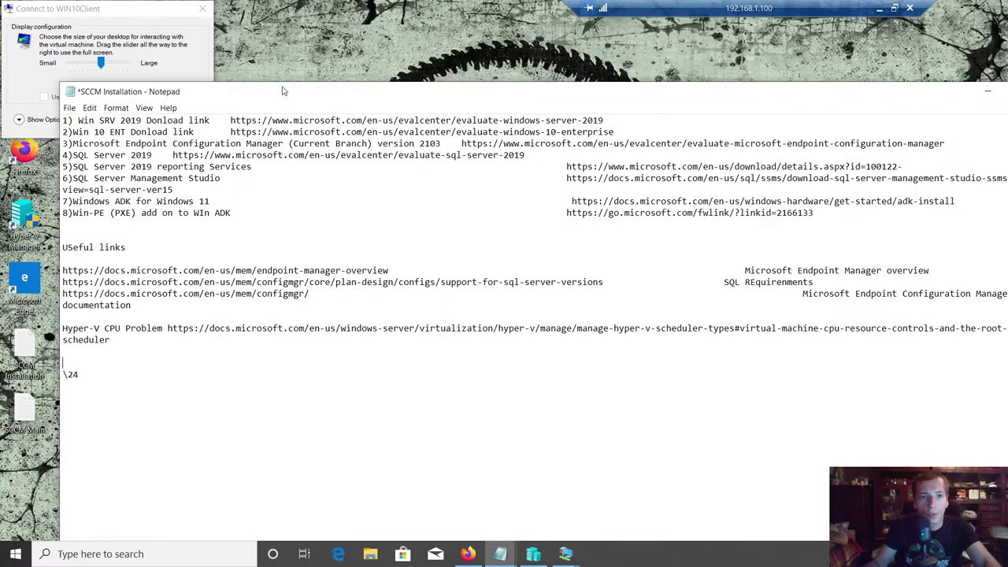
left_click(144, 15)
left_click(202, 8)
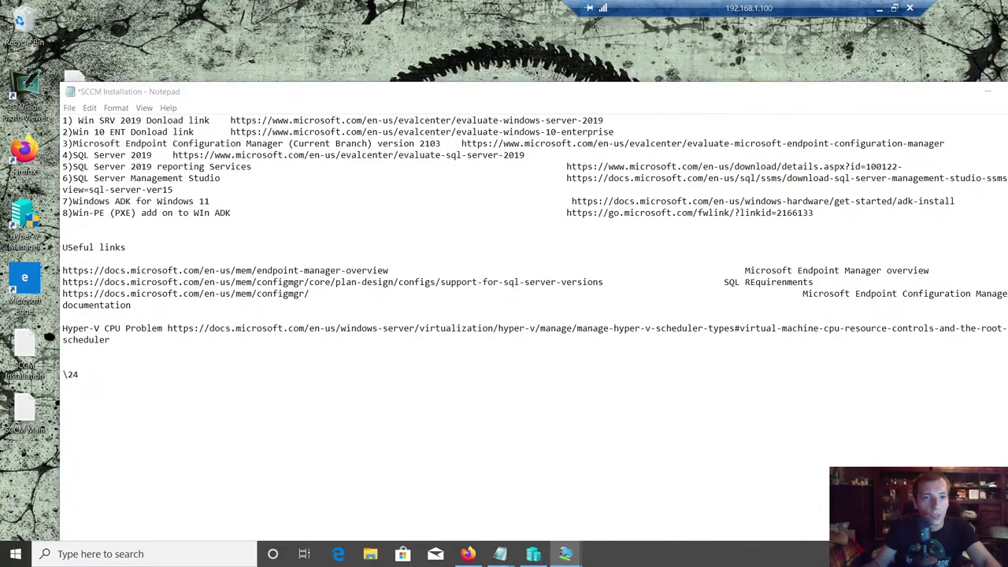
double_click(78, 77)
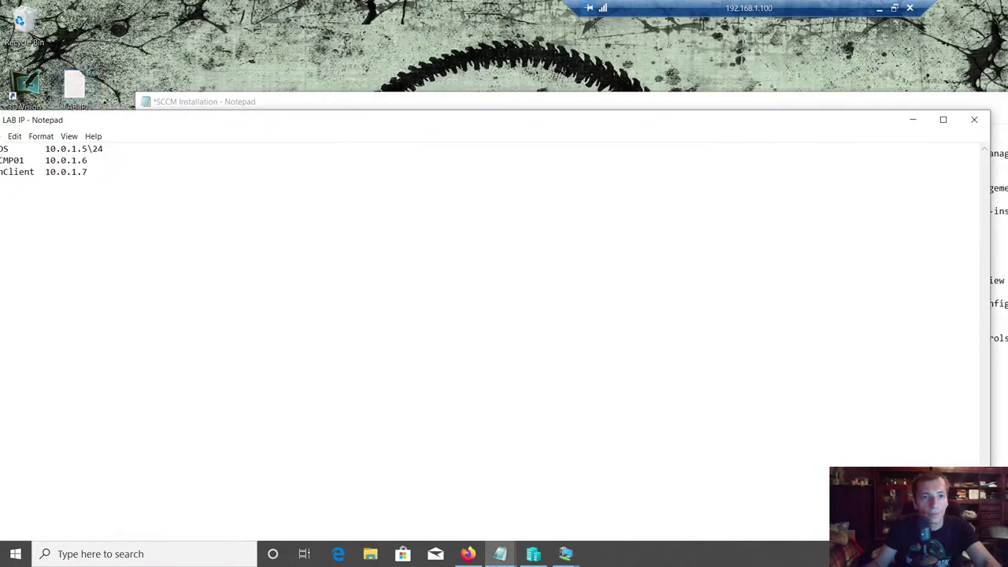
- Append the line 'SCCM Admin account SCCMADM' to the notes and save
key("space")
key("BackSpace")
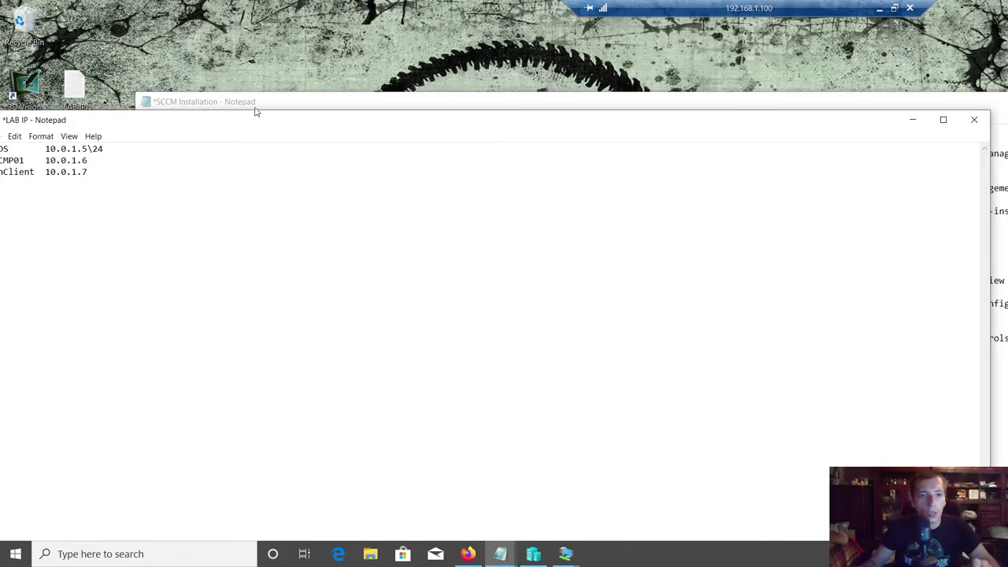
left_click_drag(222, 118, 339, 86)
type("SCCM Admin")
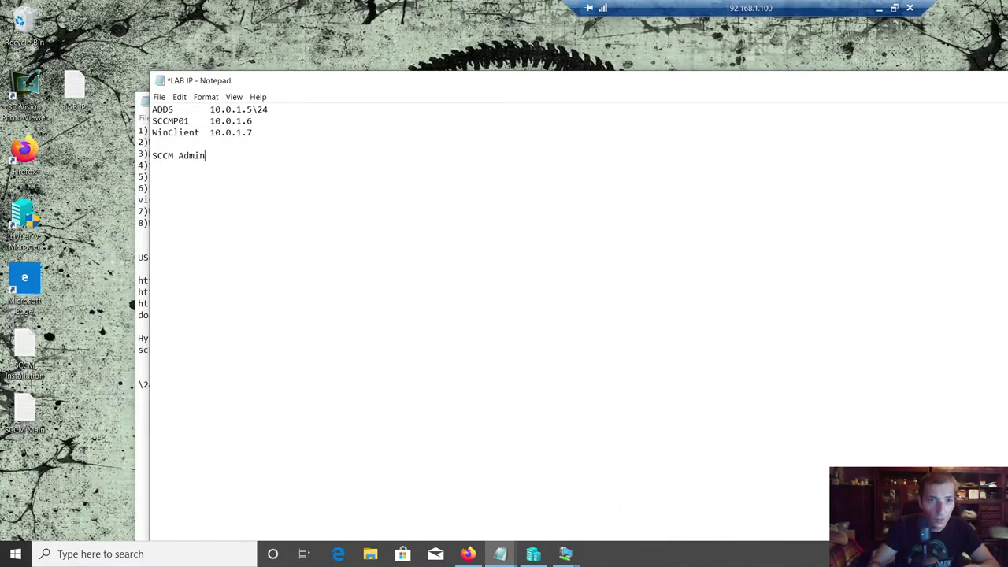
type(" account SCCMADM")
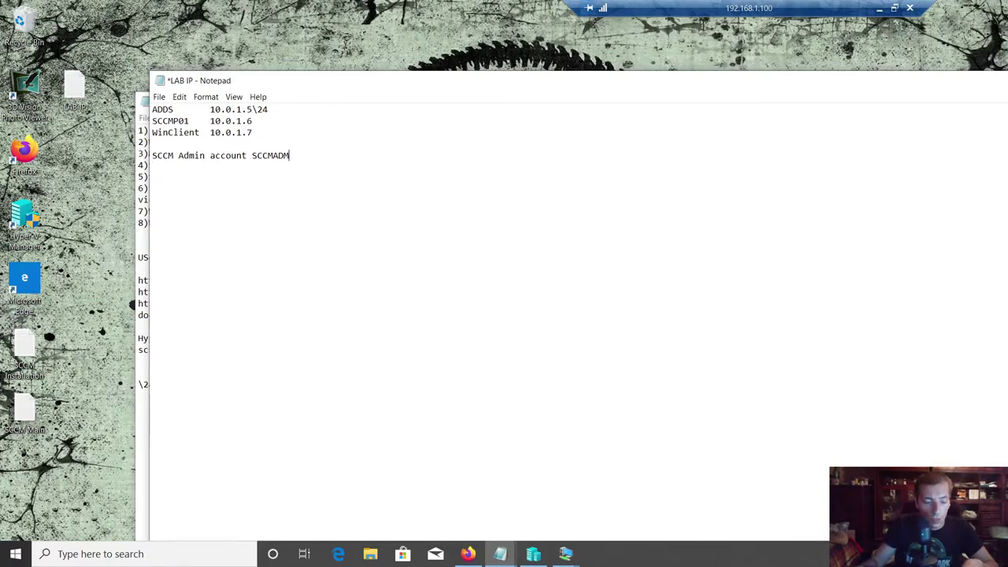
key("ctrl+s")
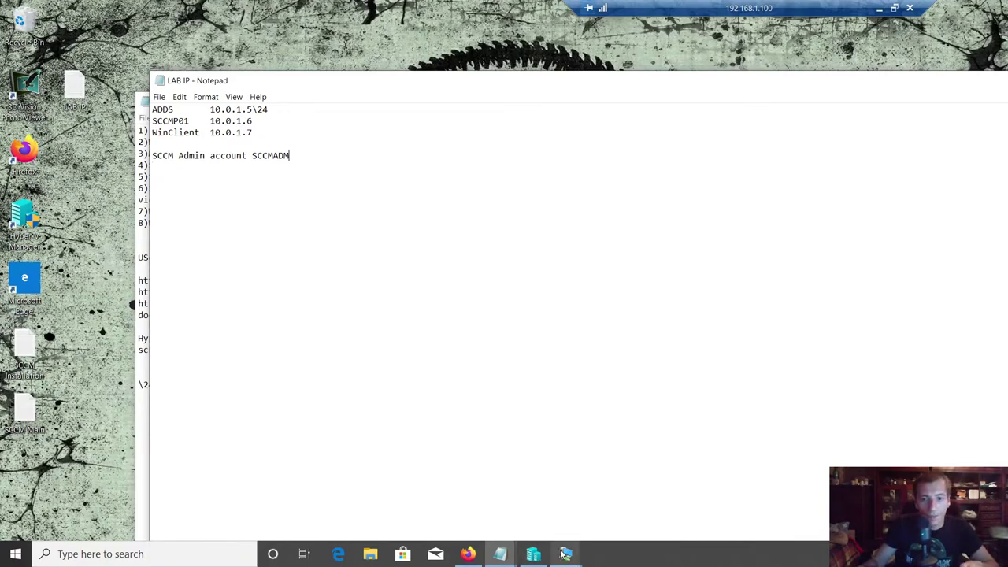
- Name the copied user SCCMADM and use SCCMADM as its logon name
mouse_move(566, 554)
left_click(452, 480)
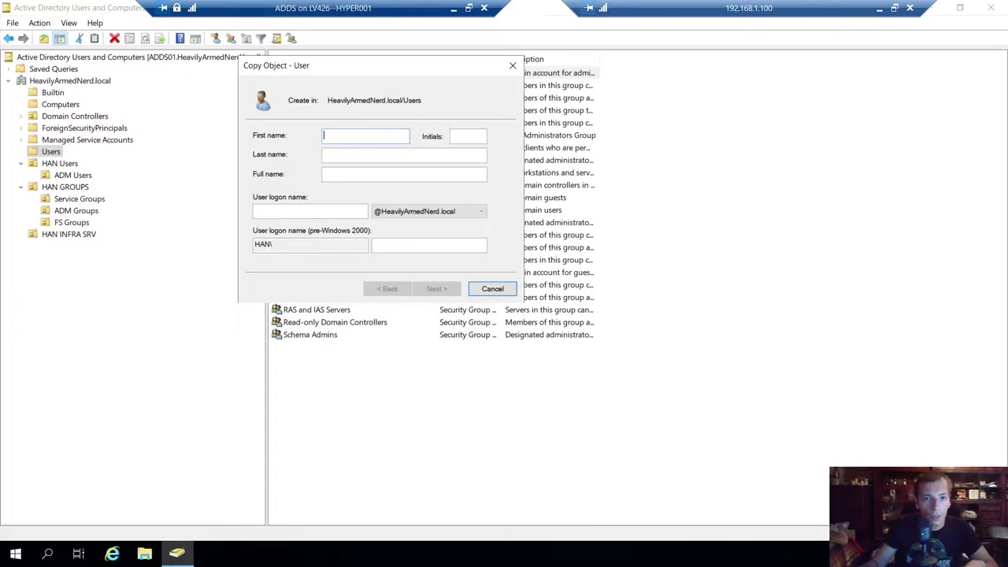
type("SCCMADM")
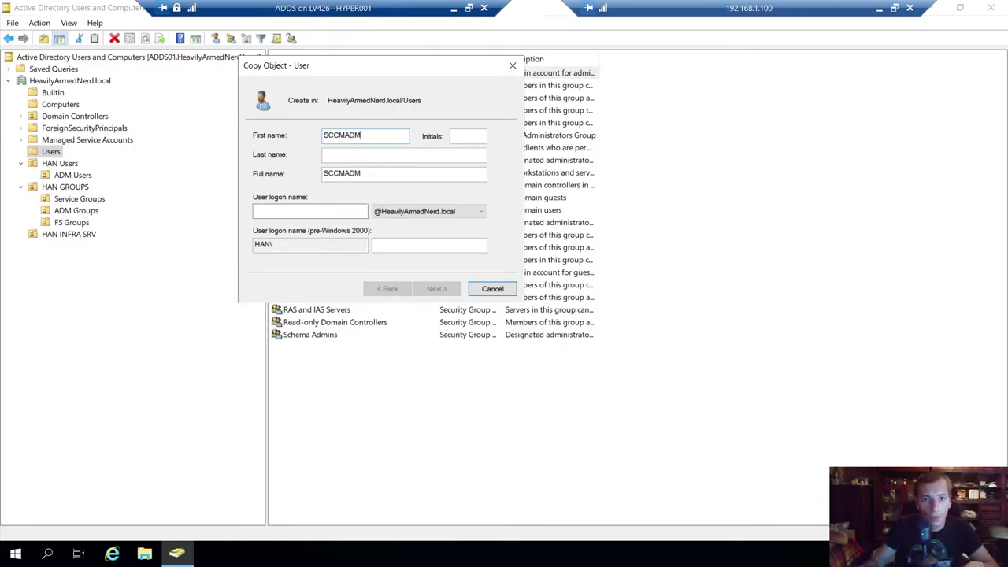
left_click_drag(371, 135, 287, 141)
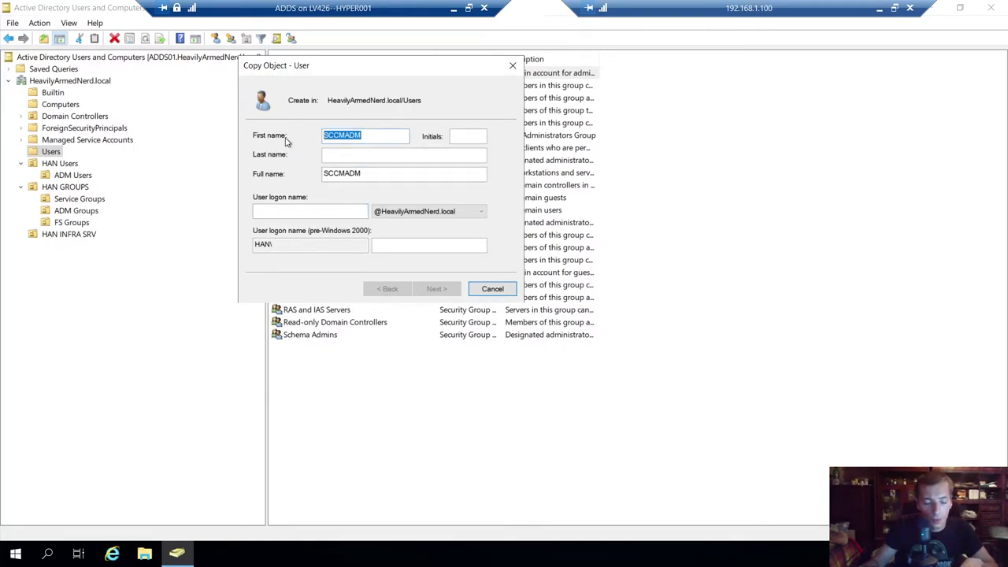
left_click(318, 209)
key("ctrl+v")
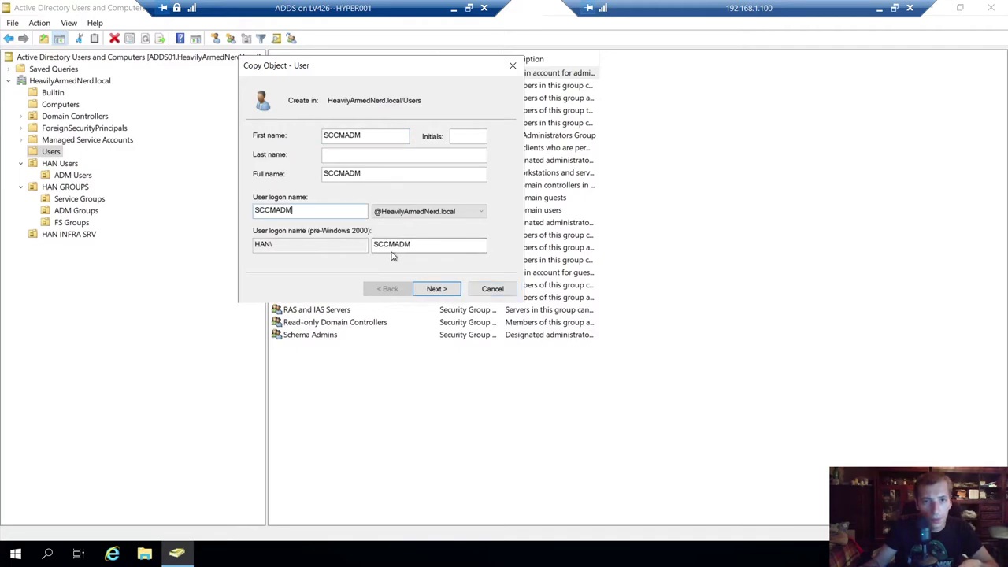
left_click(435, 288)
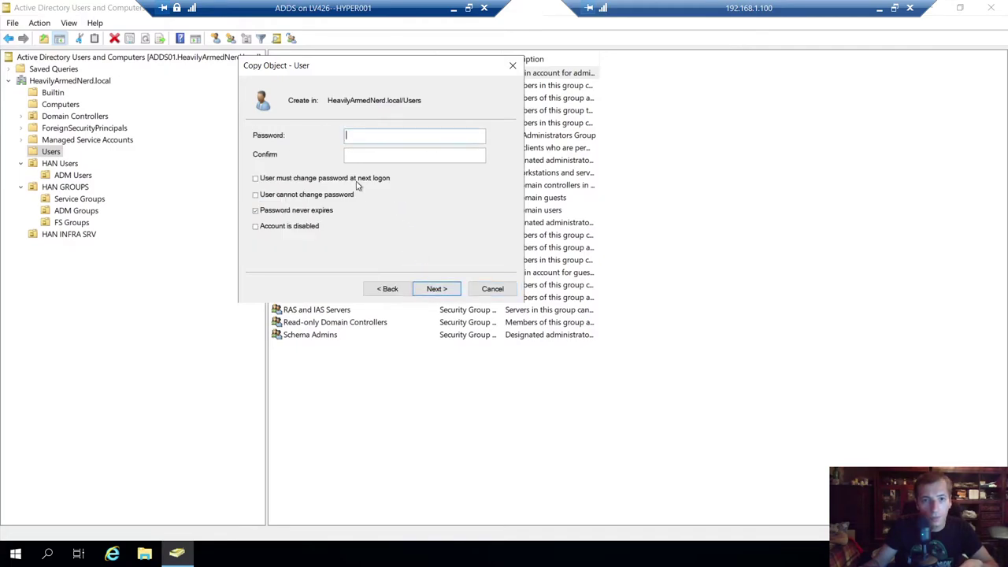
- Set a confirmed password the user cannot change and finish creating the account
left_click(293, 196)
type("••")
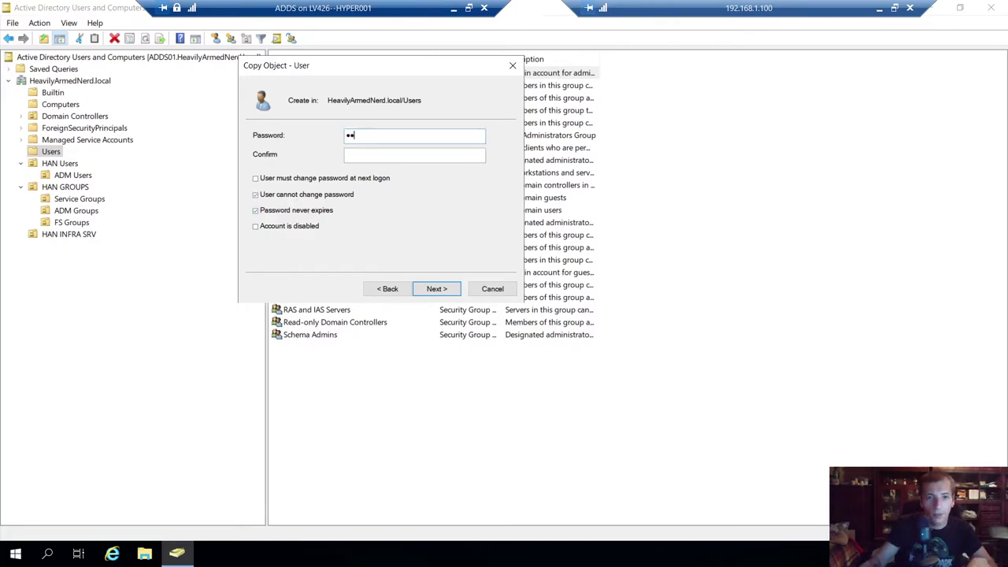
type("••••••••••")
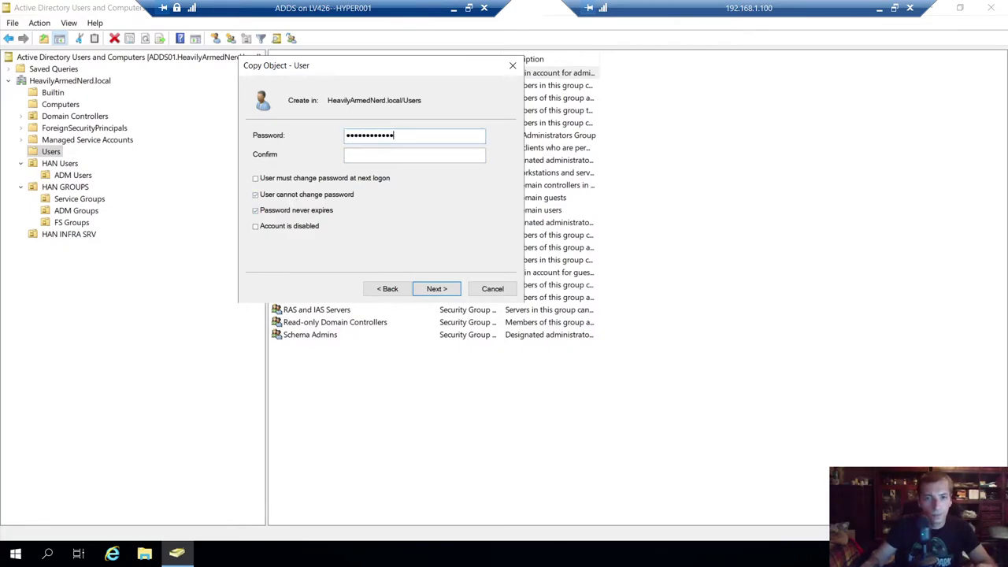
key("ctrl+a")
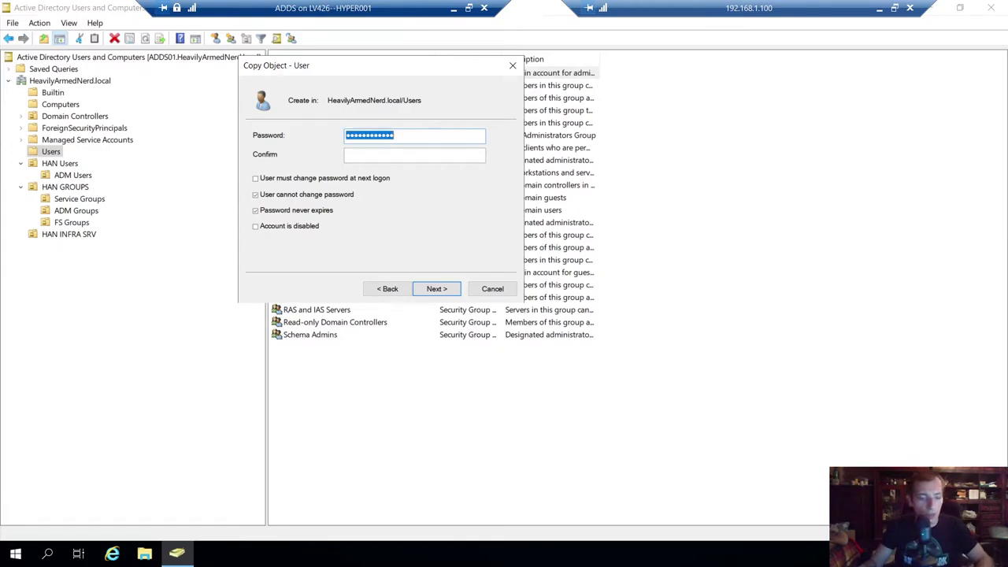
type("••••••••••••")
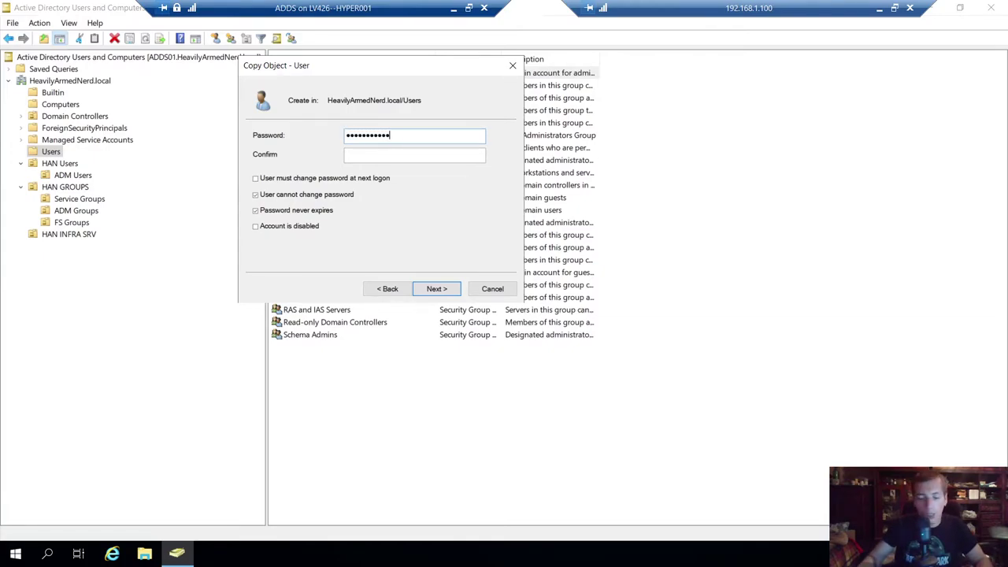
key("Tab")
type("••••••••")
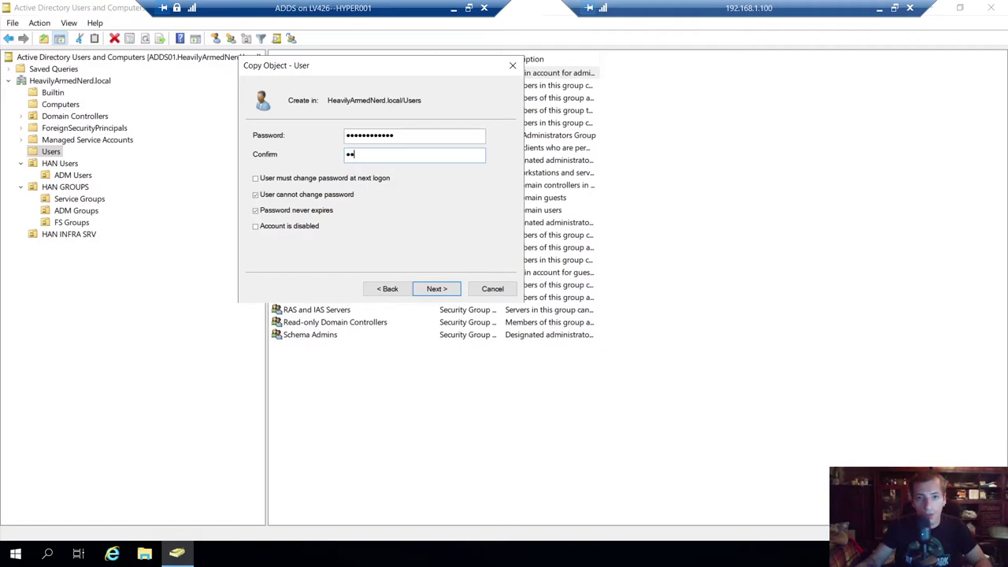
type("••••")
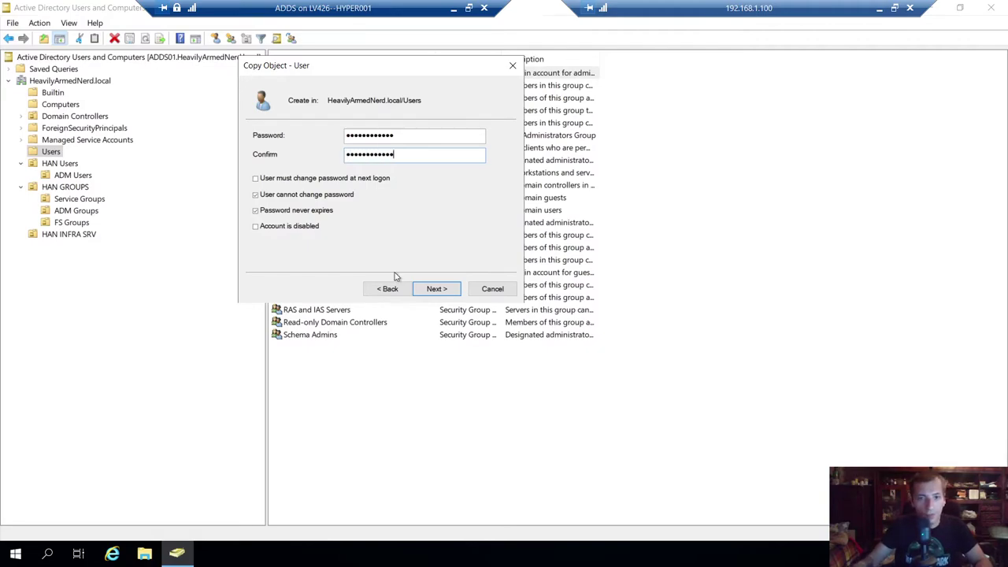
left_click(452, 287)
left_click(453, 287)
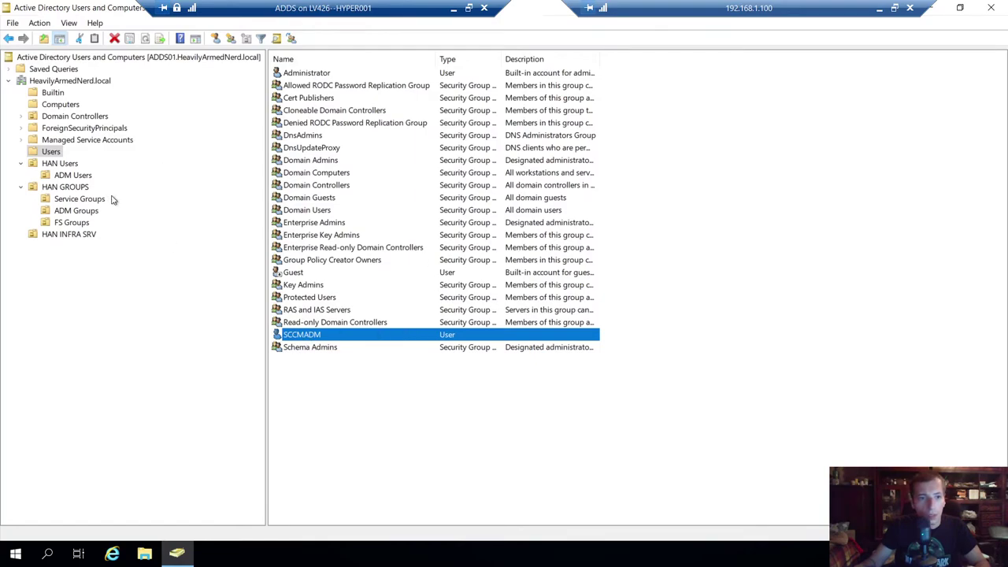
- Move SCCMADM into HAN Users > ADM Users and open its description field
left_click(303, 337)
key("Escape")
left_click_drag(290, 337, 79, 175)
left_click(461, 315)
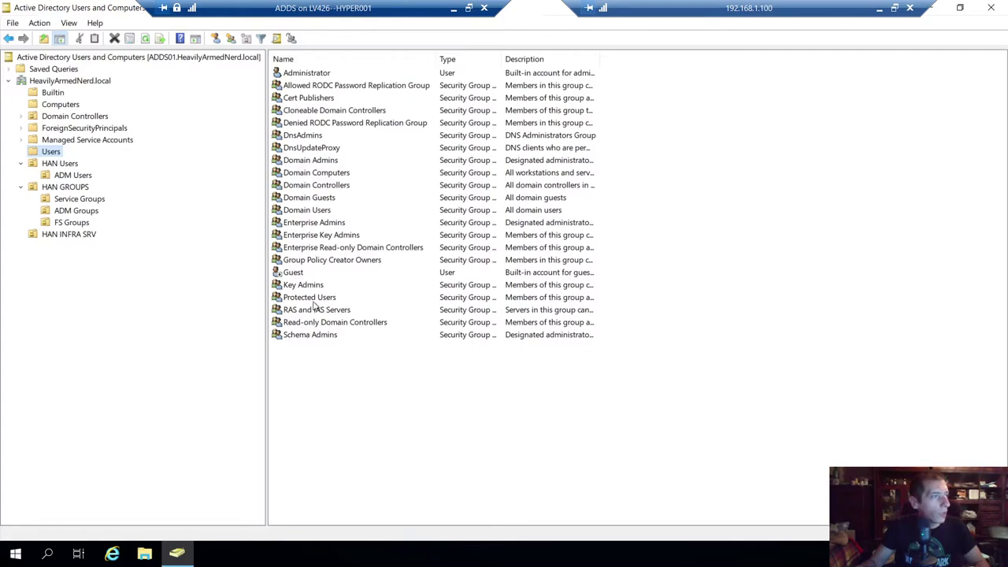
left_click(72, 175)
double_click(306, 72)
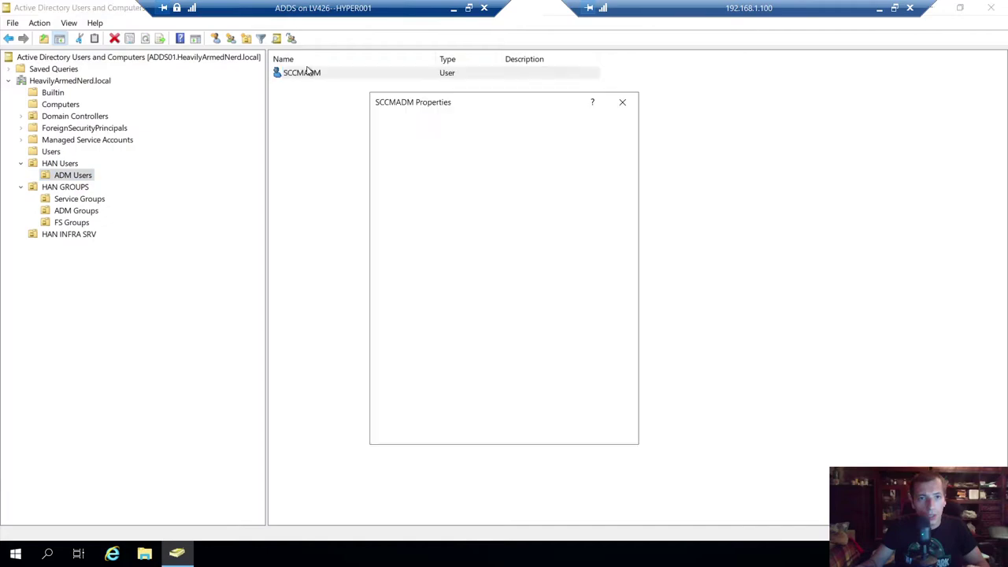
left_click(481, 265)
- Set SCCMADM's description to 'Created for SystemCenter Administration', apply it, and minimize the ADDS session
type("cR")
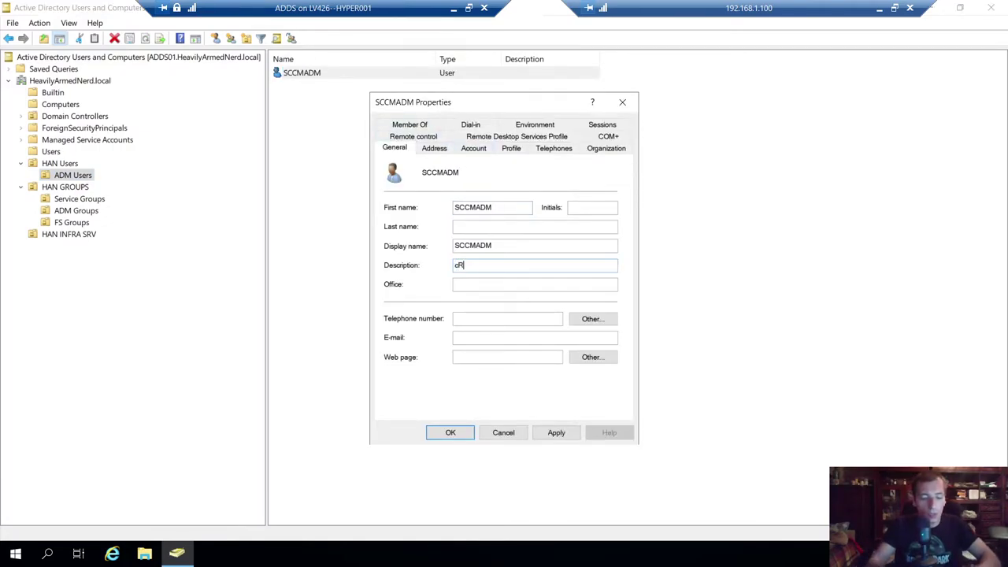
type("EATED")
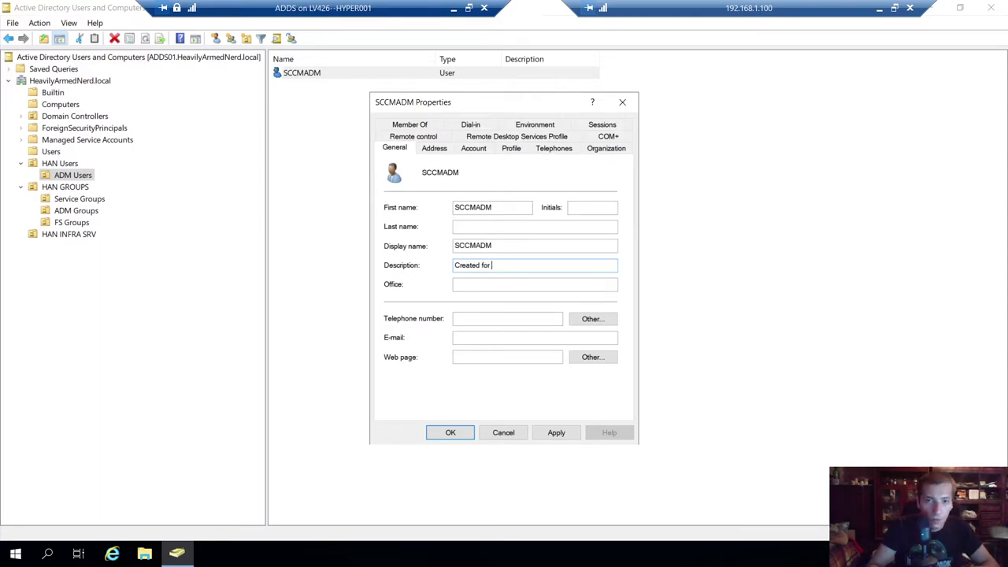
type("System")
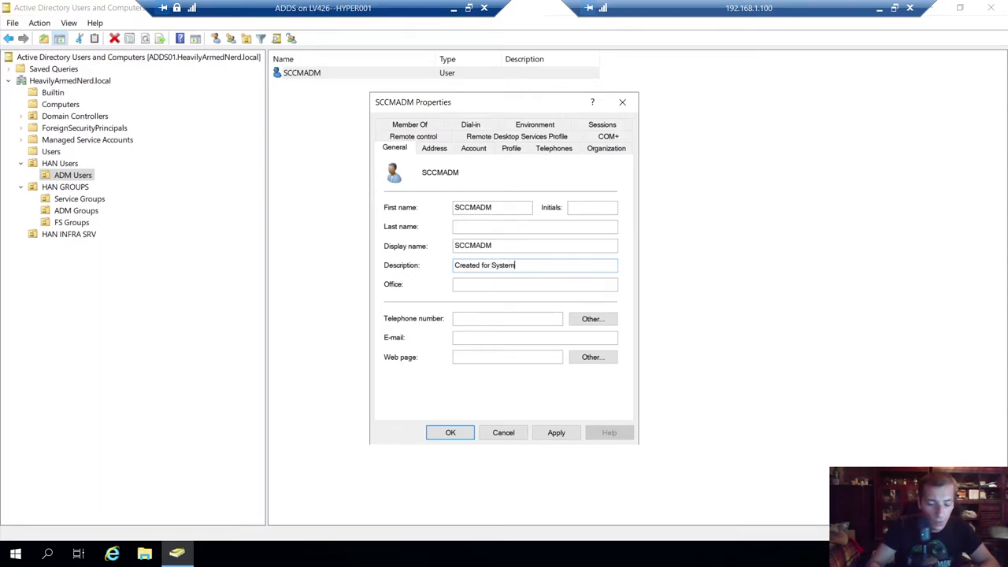
type("Center Administration")
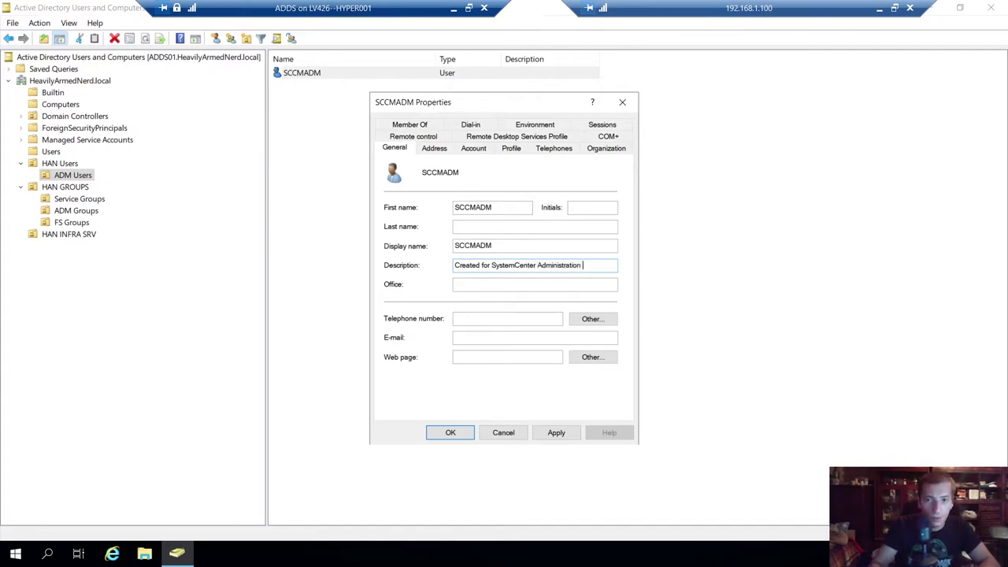
left_click(556, 432)
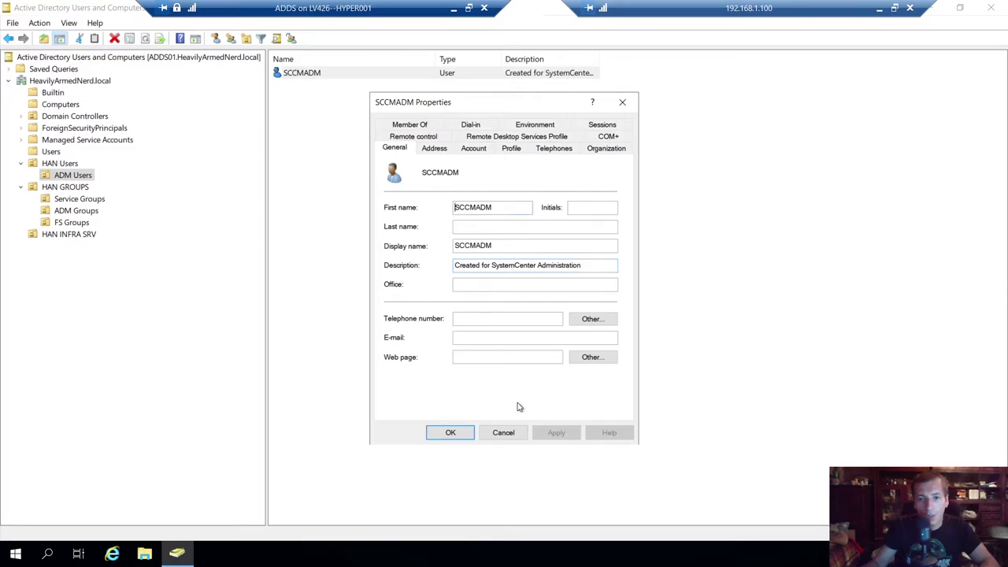
left_click(461, 428)
left_click(486, 75)
left_click(455, 15)
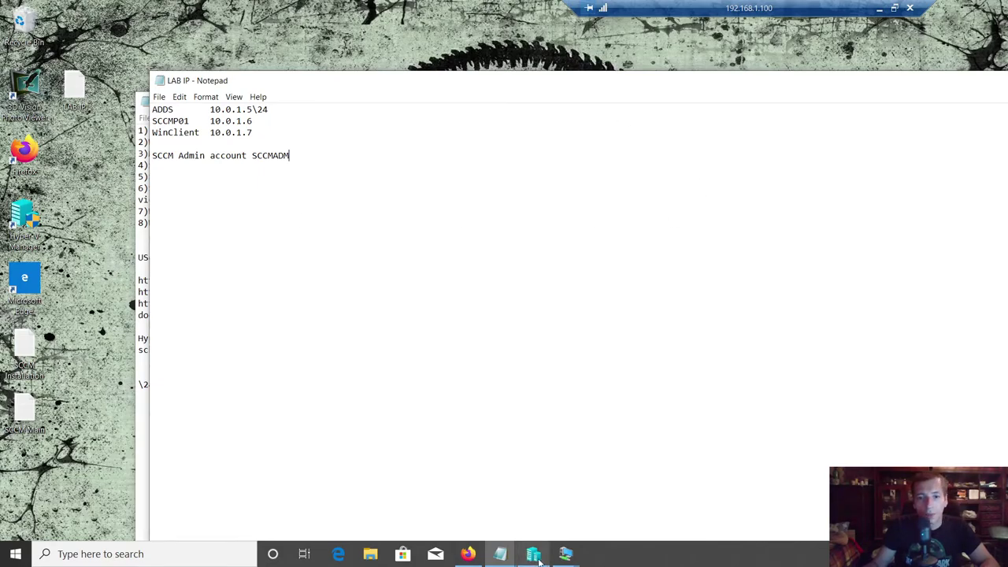
- Switch to the SCCMP01 virtual machine and close its command prompt
left_click(567, 554)
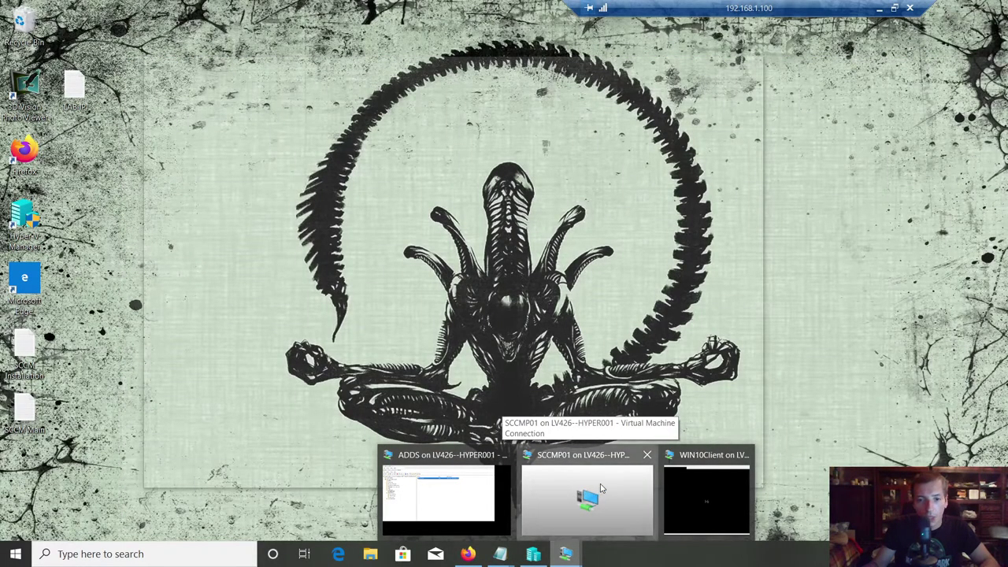
left_click(601, 489)
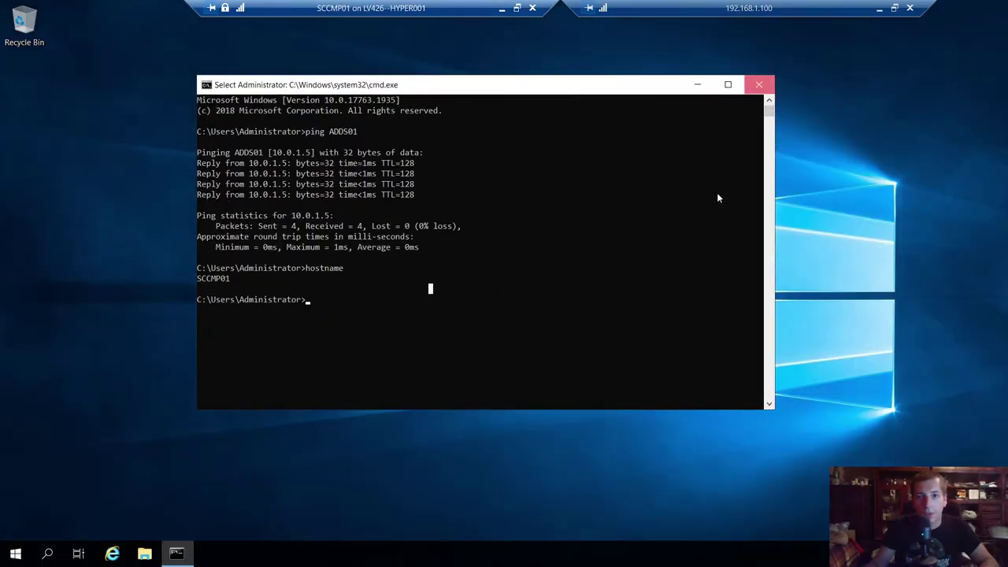
left_click(758, 84)
- Run sysdm.cpl on SCCMP01 and open the computer name and domain settings
key("super+r")
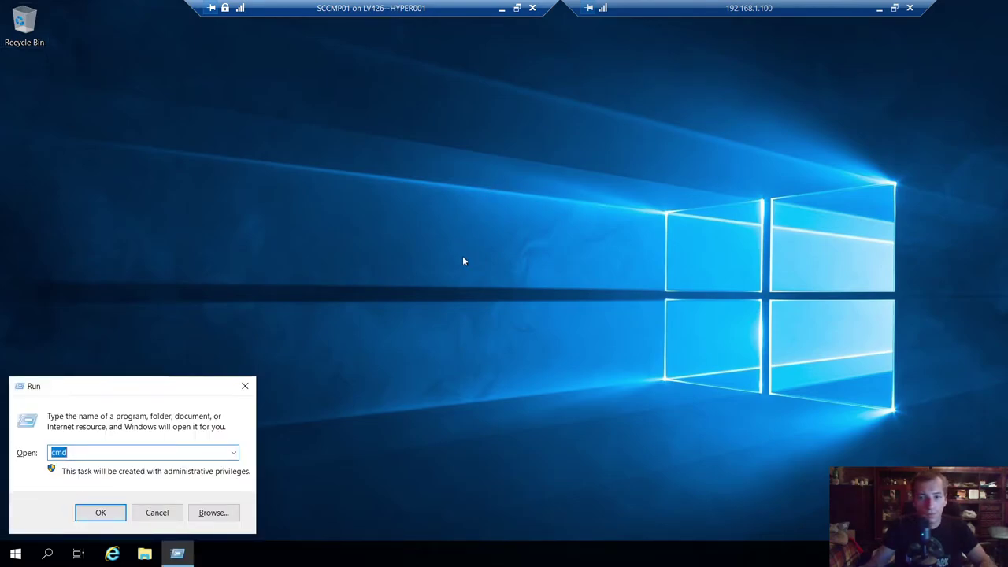
key("super+Pause")
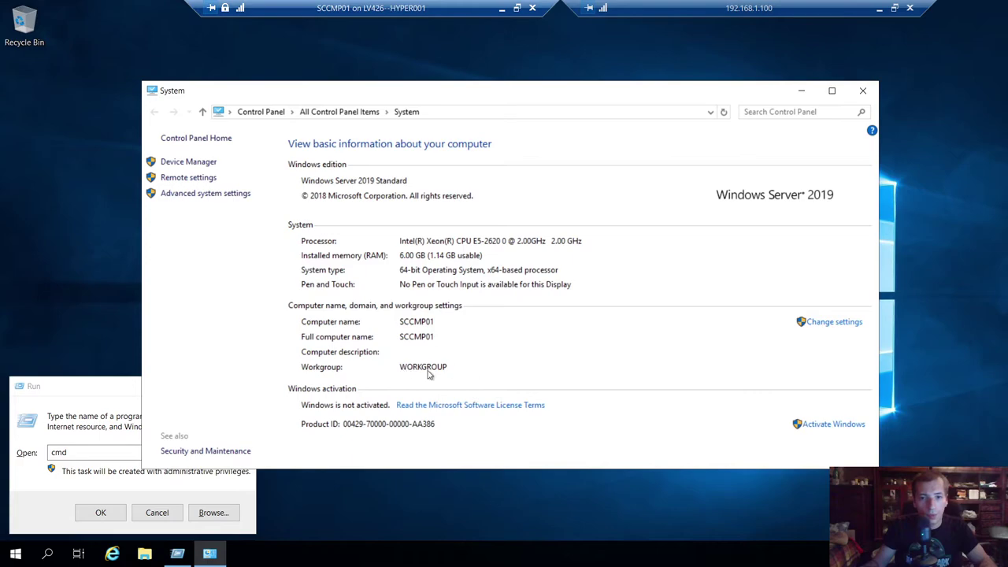
left_click(70, 453)
key("ctrl+a")
type("sysdm.c")
key("BackSpace")
key("BackSpace")
key("Down")
key("Return")
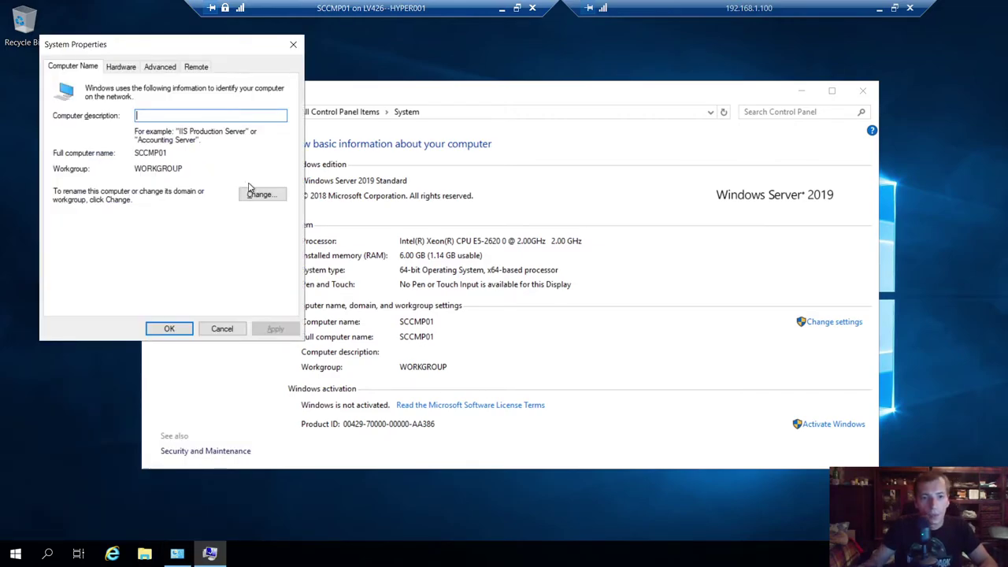
left_click(257, 194)
- Attempt joining SCCMP01 to han.local, then launch cmd after the domain-controller error
left_click(81, 223)
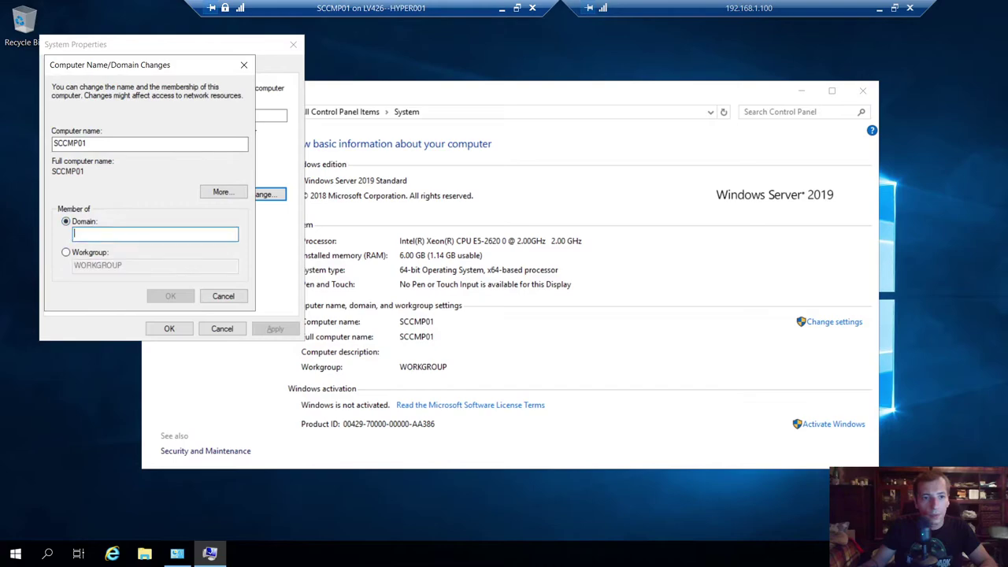
type("han.local")
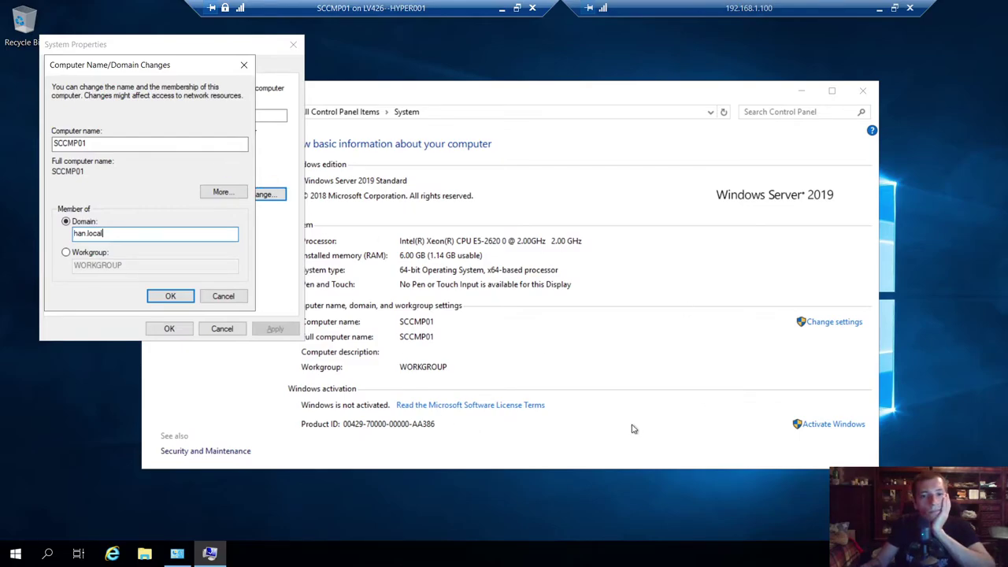
key("super+r")
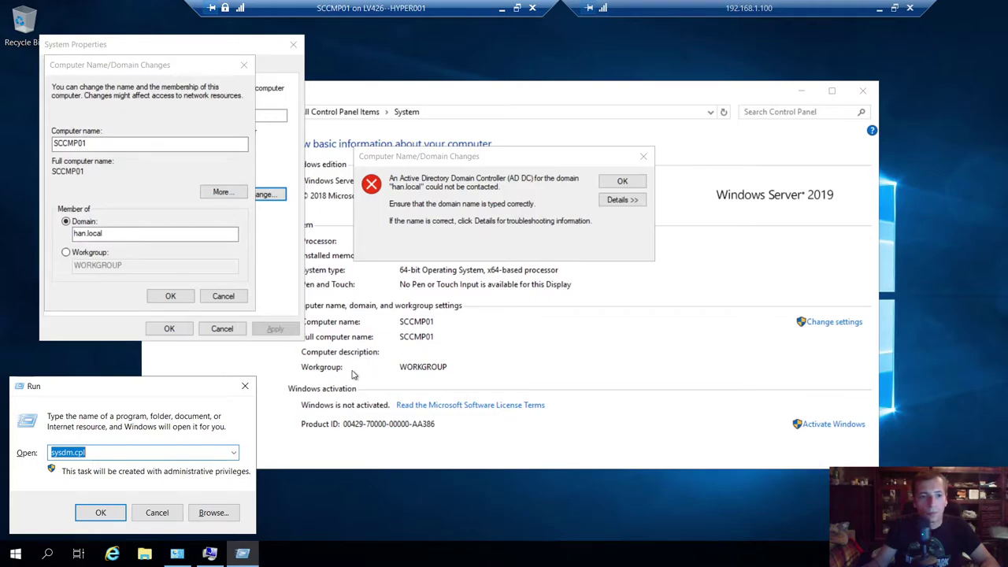
type("cmd")
key("Return")
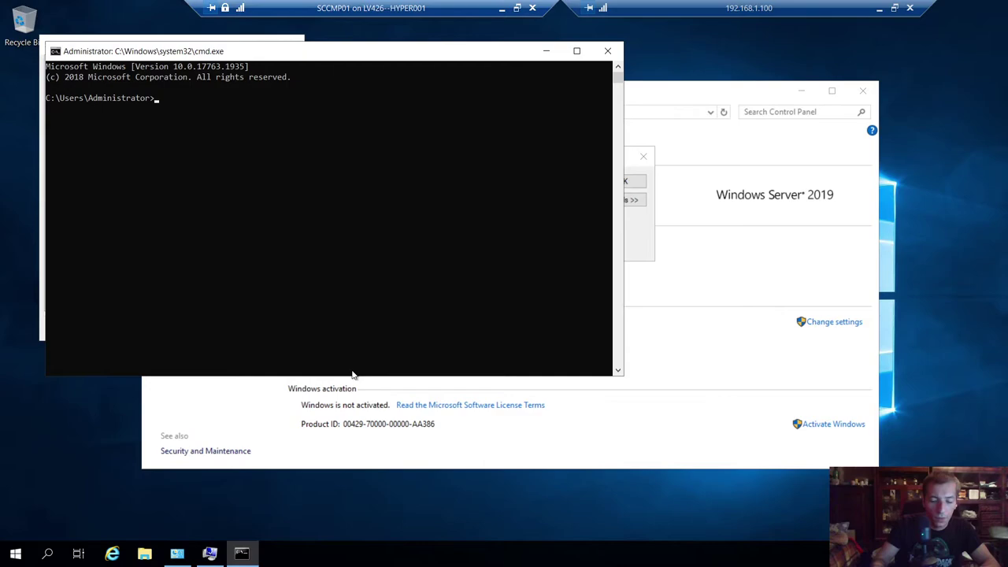
- Run ipconfig /all on SCCMP01 and check the DNS server entries
type("ipconfig /all")
key("Return")
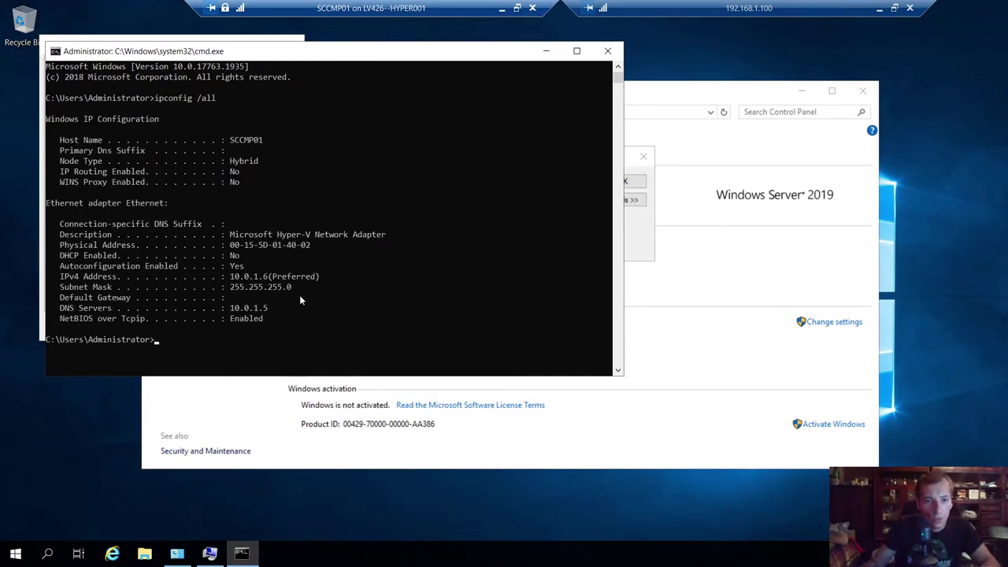
left_click_drag(232, 309, 414, 336)
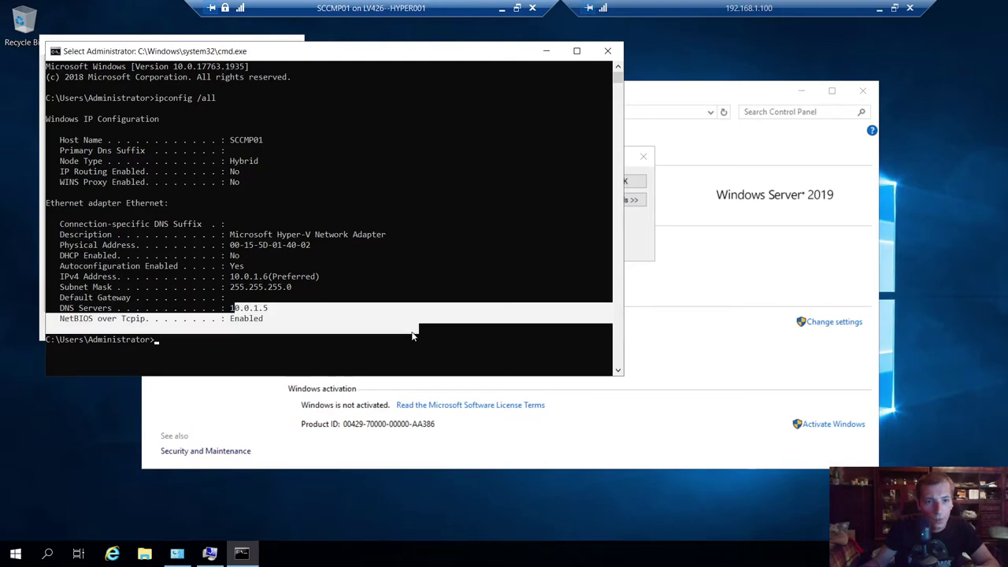
left_click(318, 320)
key("Escape")
- Resolve heavilyarmednerd.local with nslookup, copy the domain name, and minimize the console
type("nslookupheavilyarmednerd.loca")
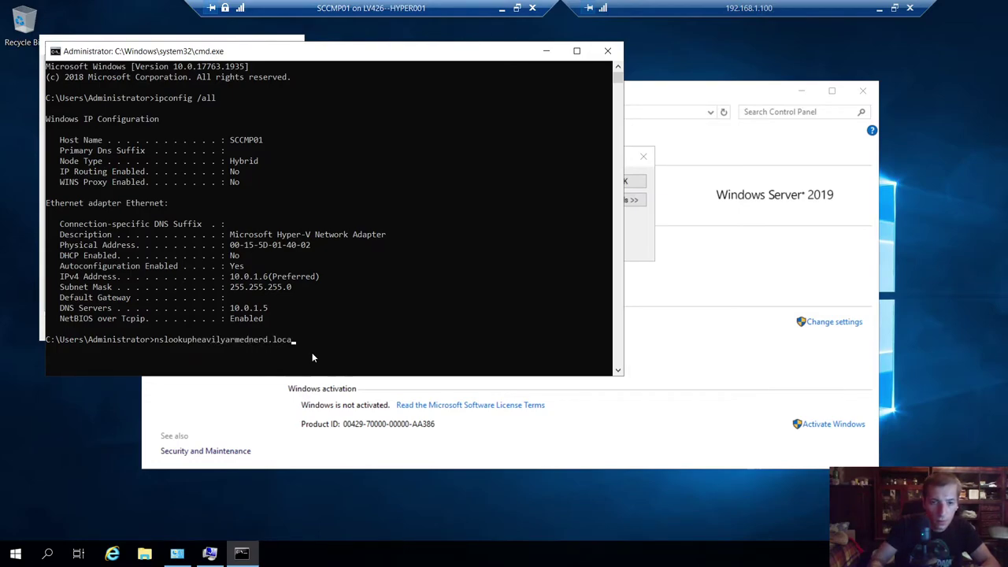
type("l")
key("Return")
key("Up")
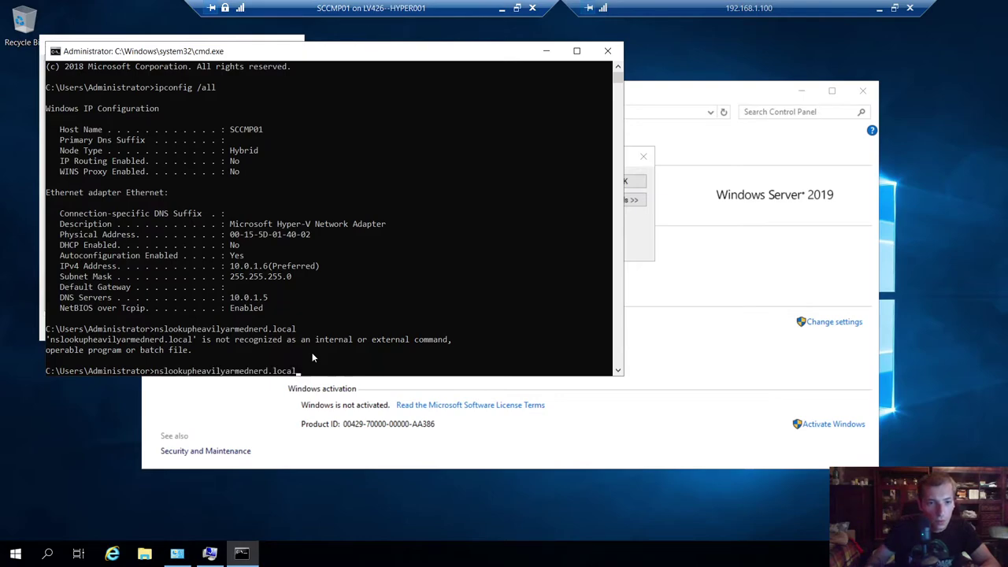
key("Left")
key("Left")
key("Left")
key("Left")
key("Left")
key("Left")
key("Left")
key("Left")
key("Left")
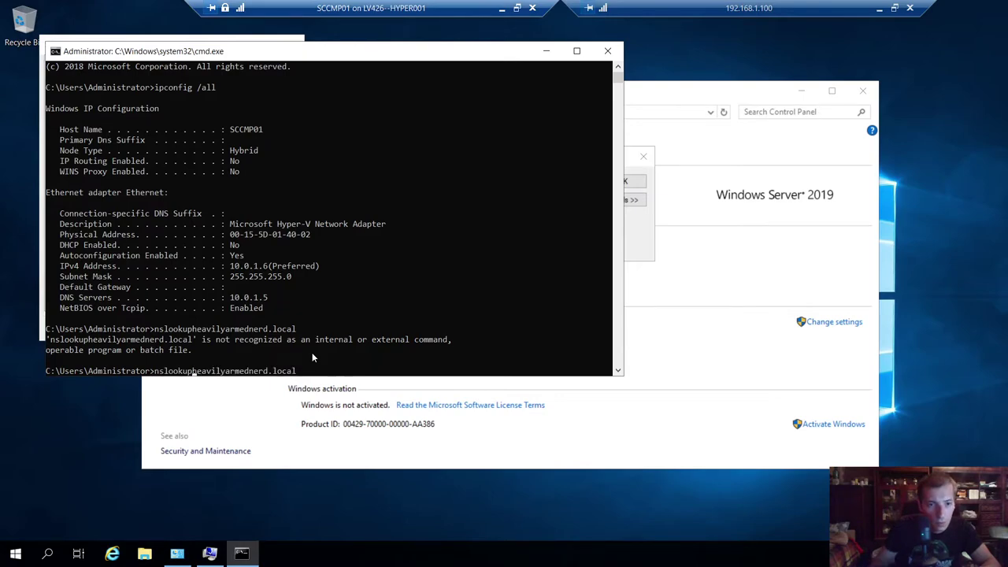
key("Return")
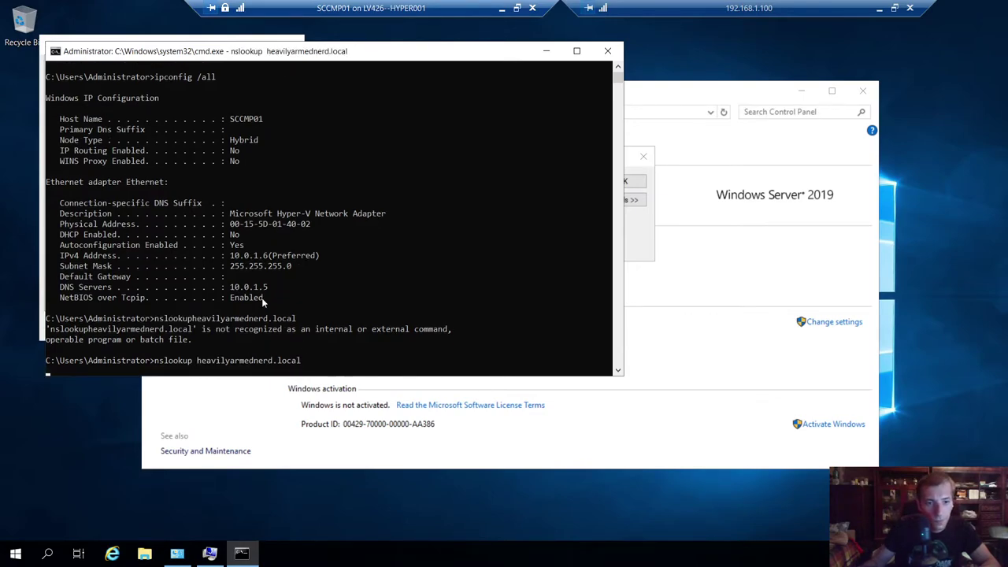
left_click(85, 330)
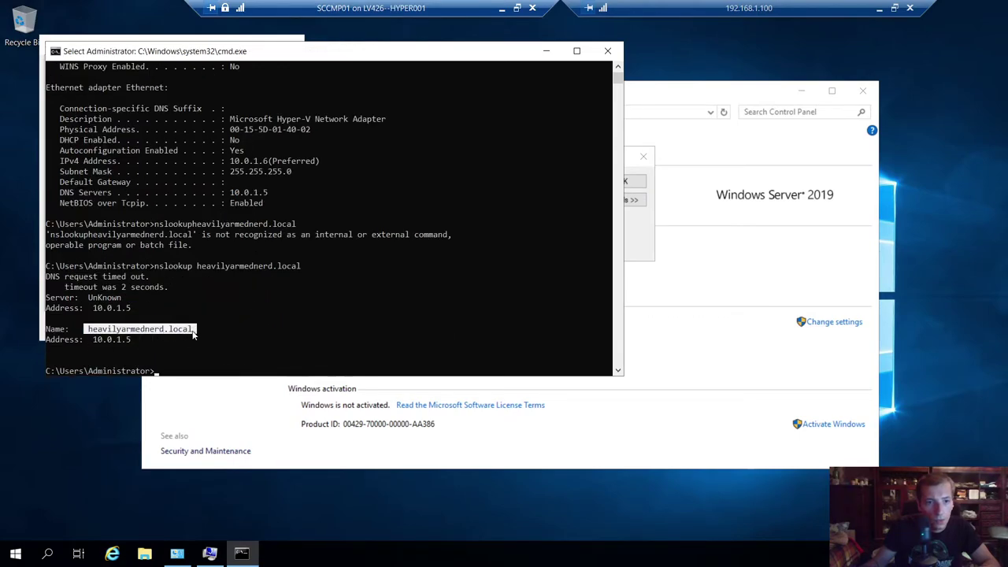
key("ctrl+c")
left_click(546, 51)
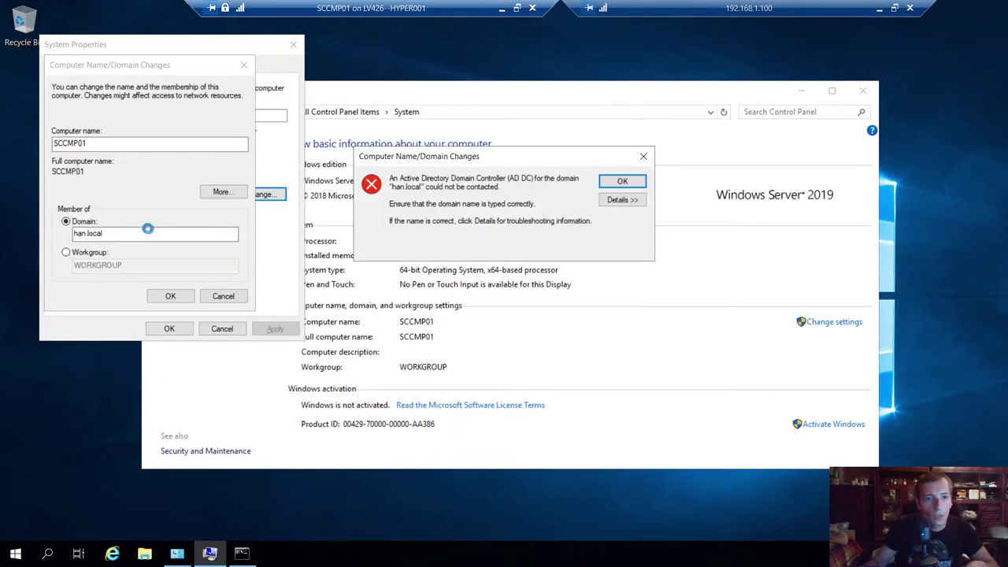
- Replace han.local with heavilyarmednerd.local as the domain to join and submit
left_click(609, 183)
key("ctrl+a")
key("ctrl+v")
left_click(167, 298)
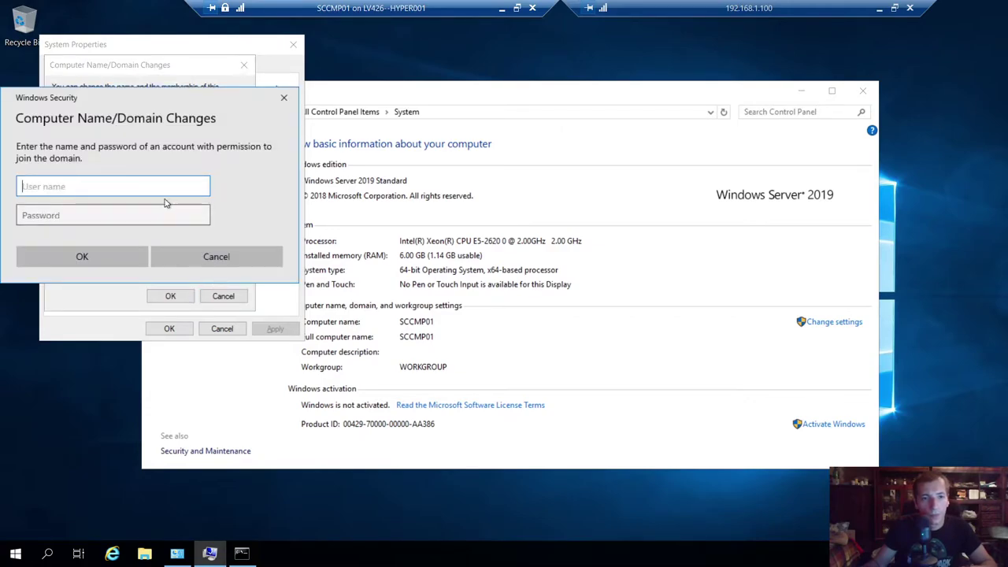
- Authenticate as the domain Administrator, acknowledge the welcome and restart notices, and restart SCCMP01
type("Administrator")
key("Tab")
type("************")
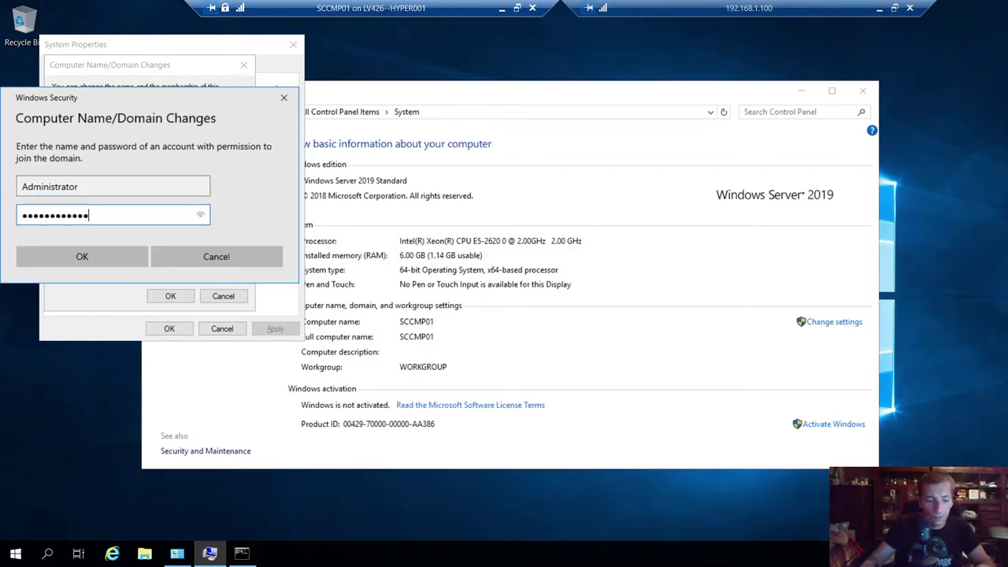
key("Return")
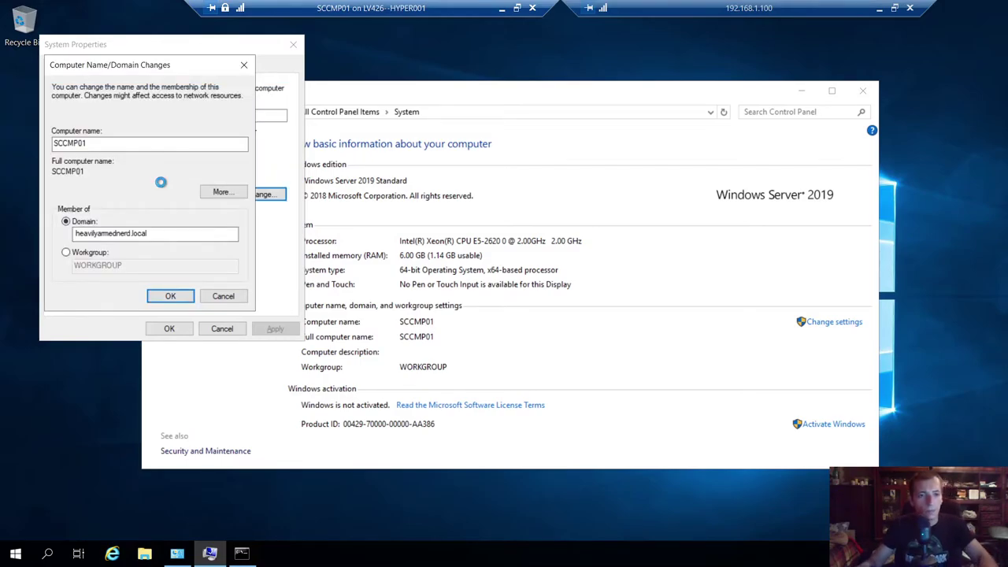
left_click(585, 322)
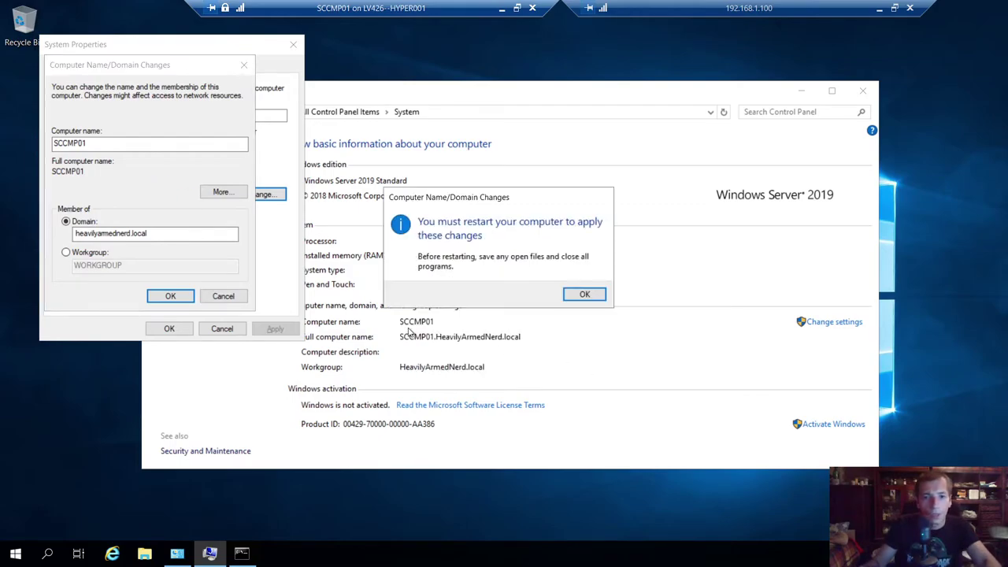
left_click(585, 295)
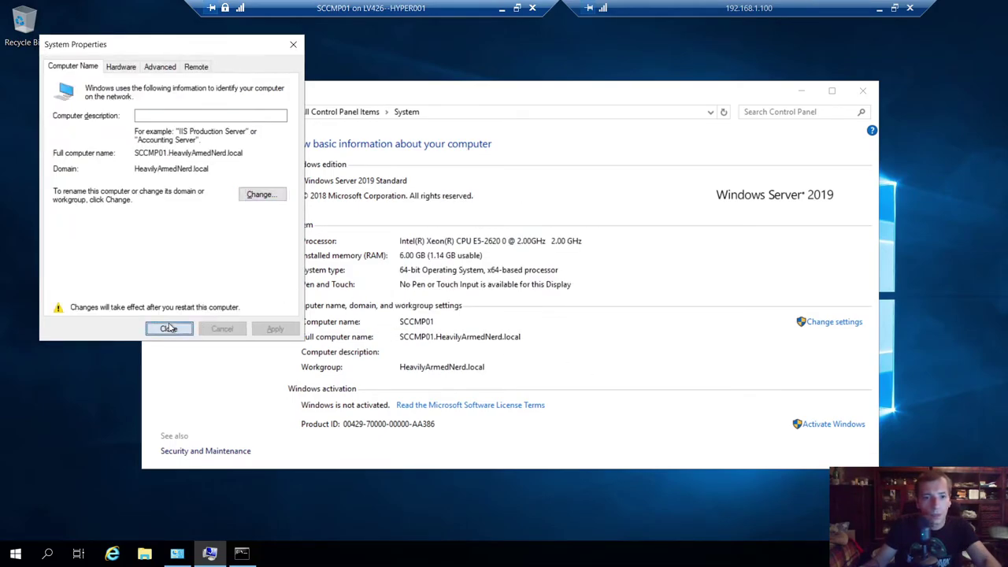
left_click(169, 328)
left_click(505, 288)
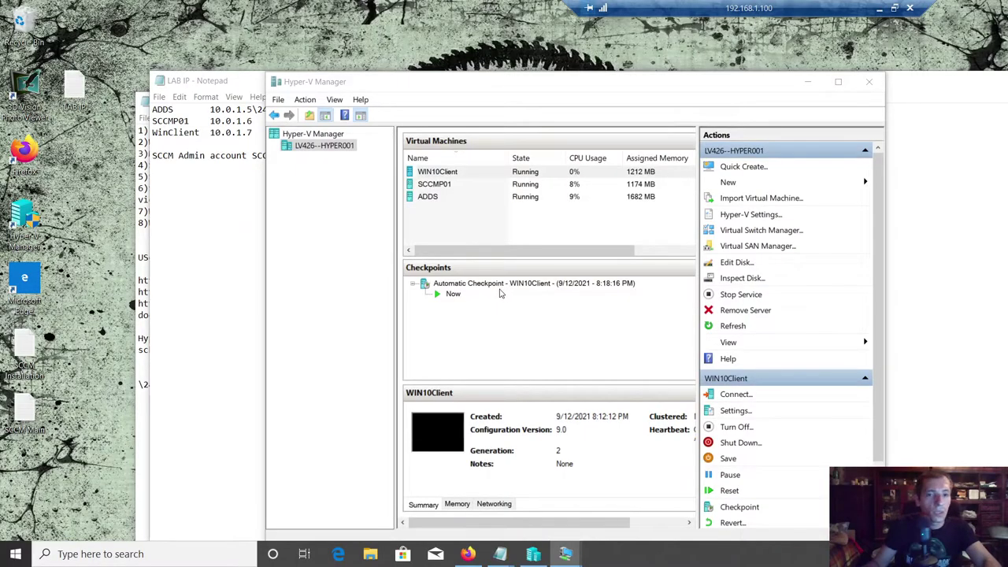
- Connect to the SCCMP01 virtual machine from the Hyper-V Manager list
left_click_drag(514, 86, 439, 68)
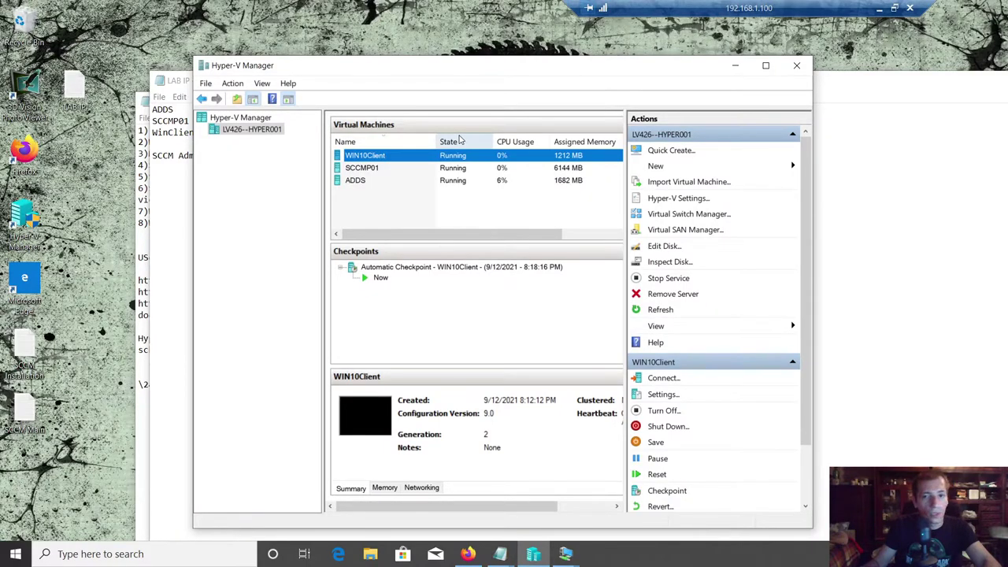
left_click(353, 182)
right_click(377, 168)
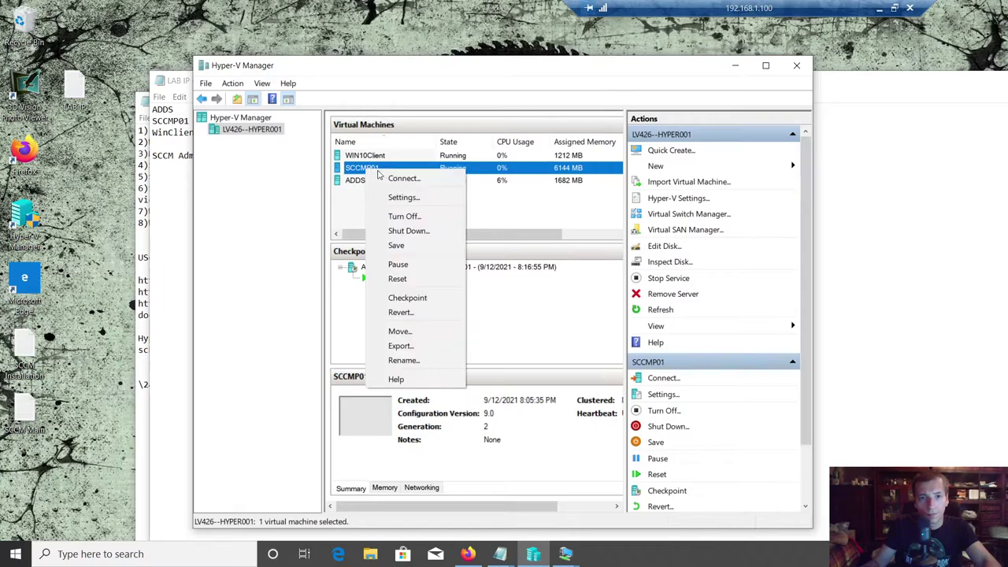
left_click(389, 178)
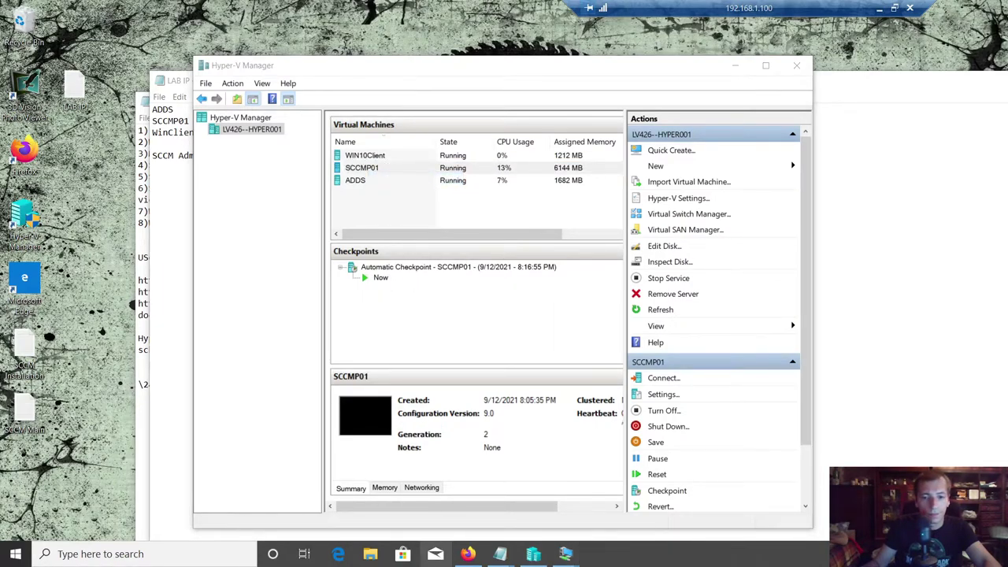
right_click(434, 554)
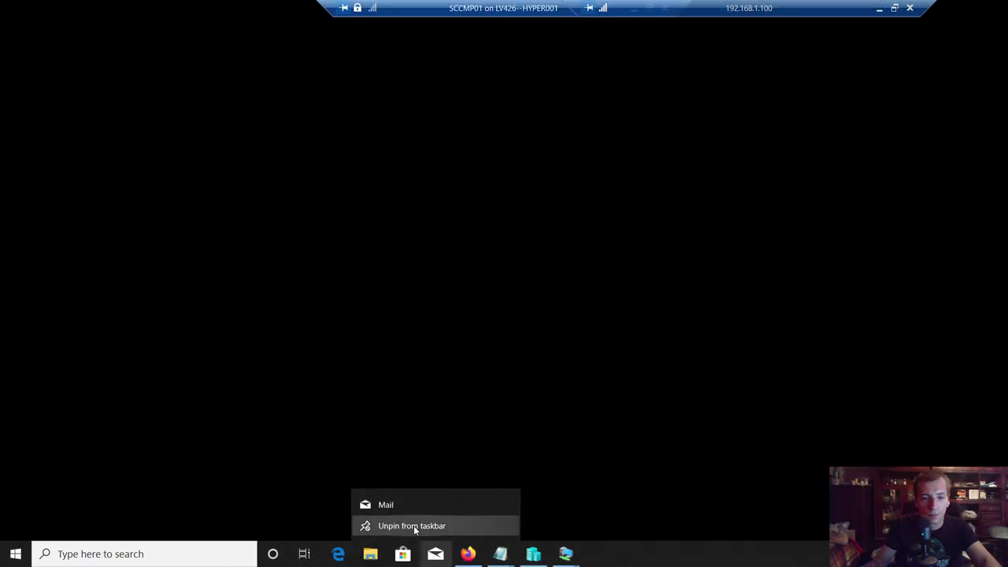
left_click(413, 525)
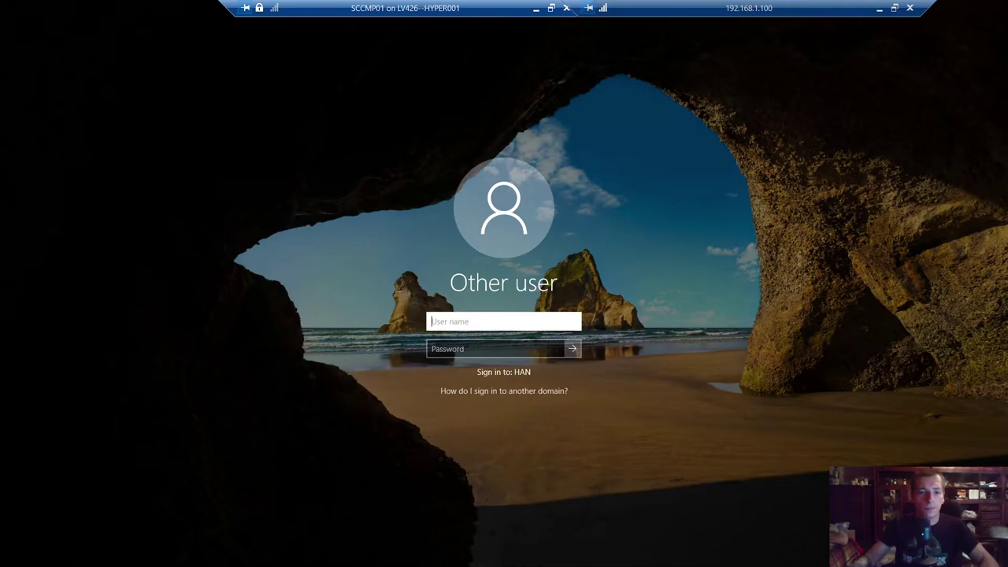
- Try signing in to SCCMP01 as sccmadm with several passwords, all rejected
type("sccmadm")
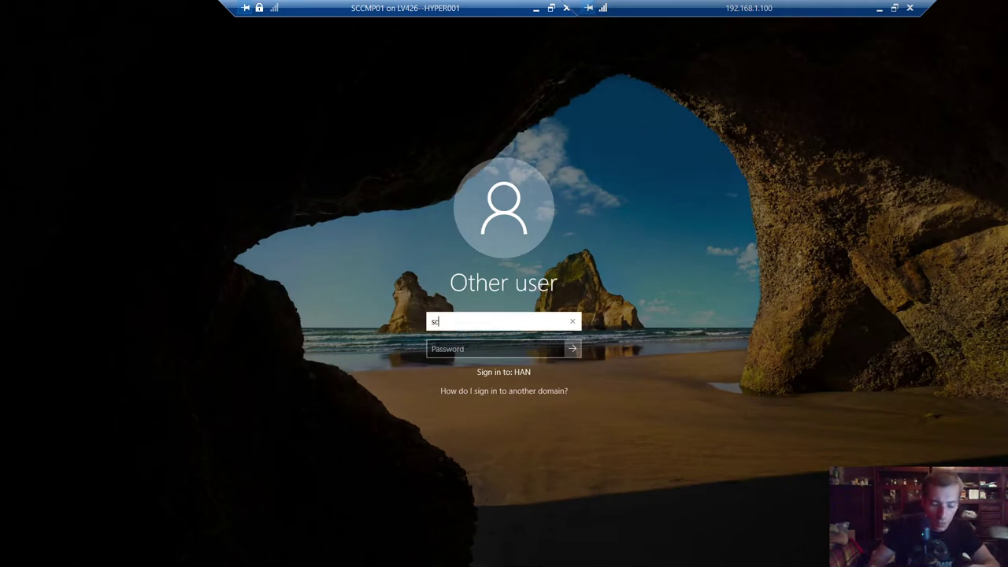
key("Tab")
type("••")
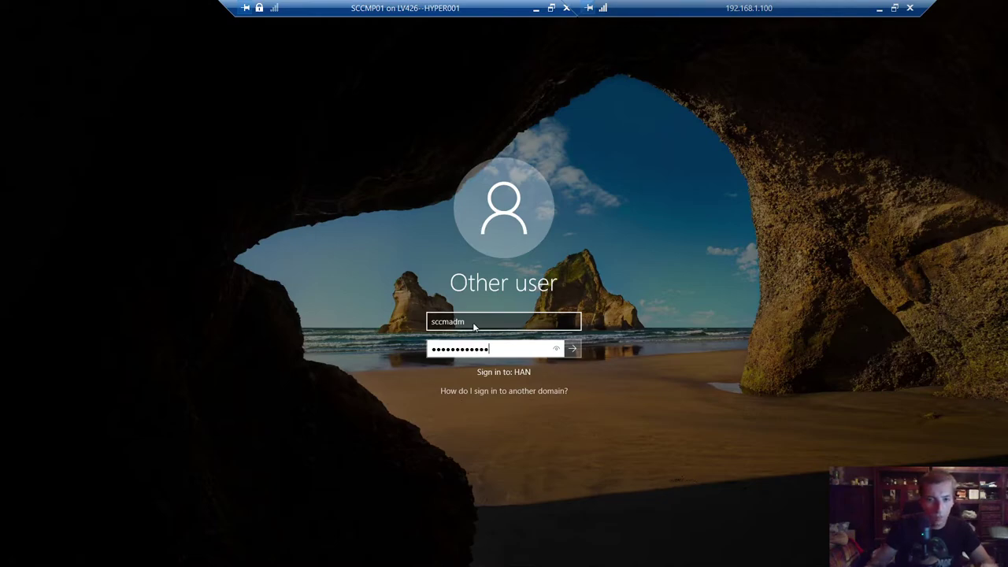
key("Return")
key("Return")
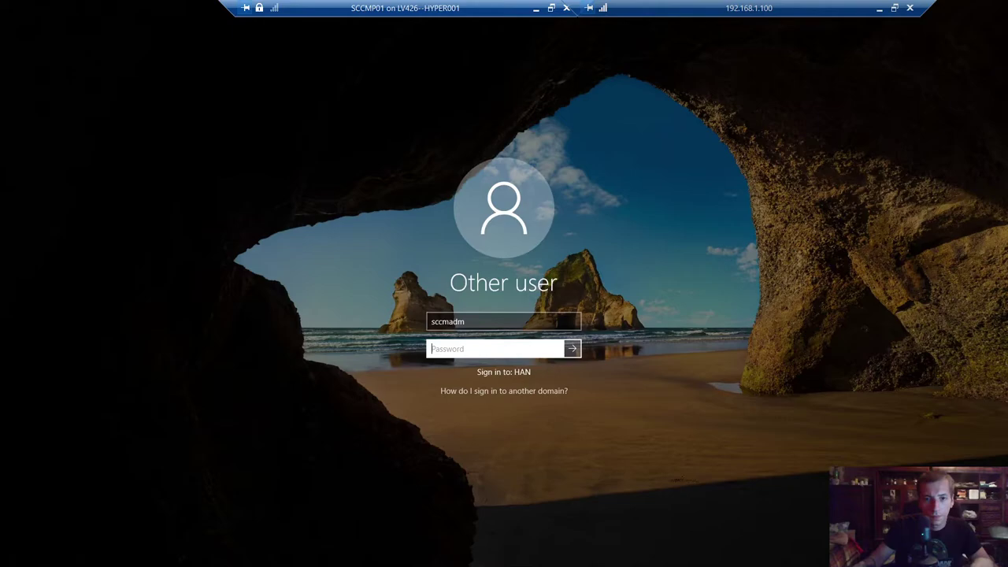
type("••••••••••")
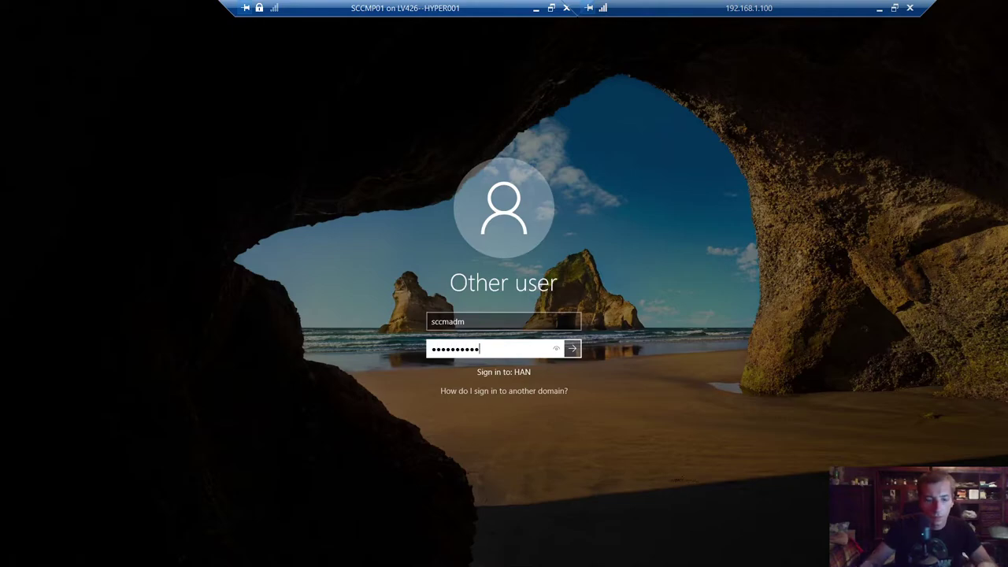
key("Return")
left_click(505, 354)
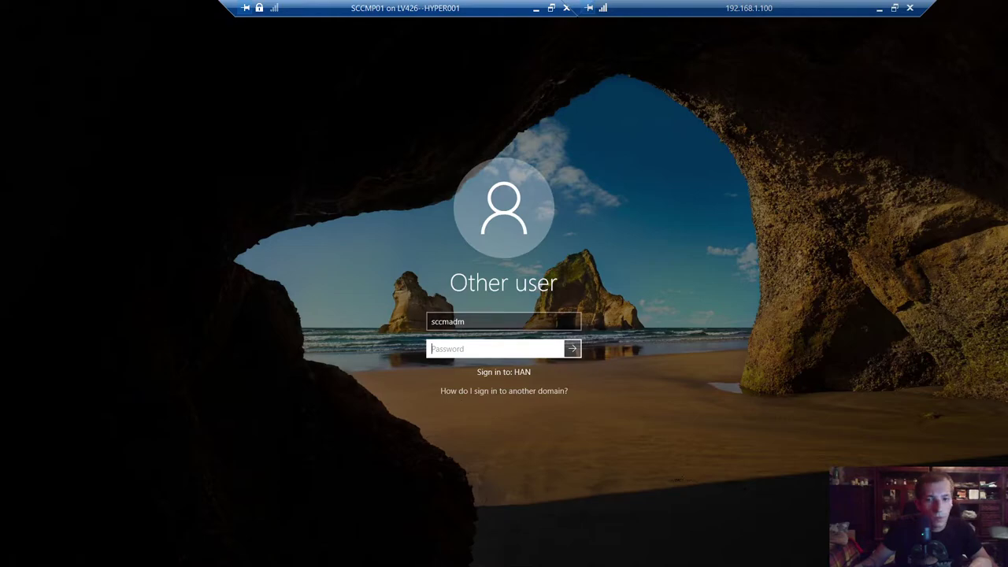
type("••••••••••••")
key("Return")
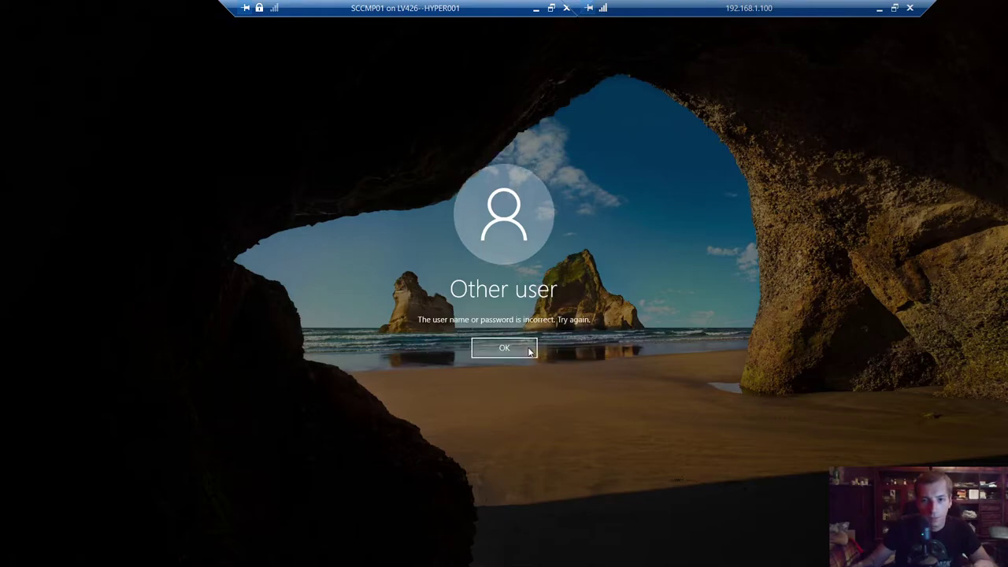
key("Return")
- Reconnect to the ADDS machine and bring up the SCCMADM account's actions menu
left_click(536, 9)
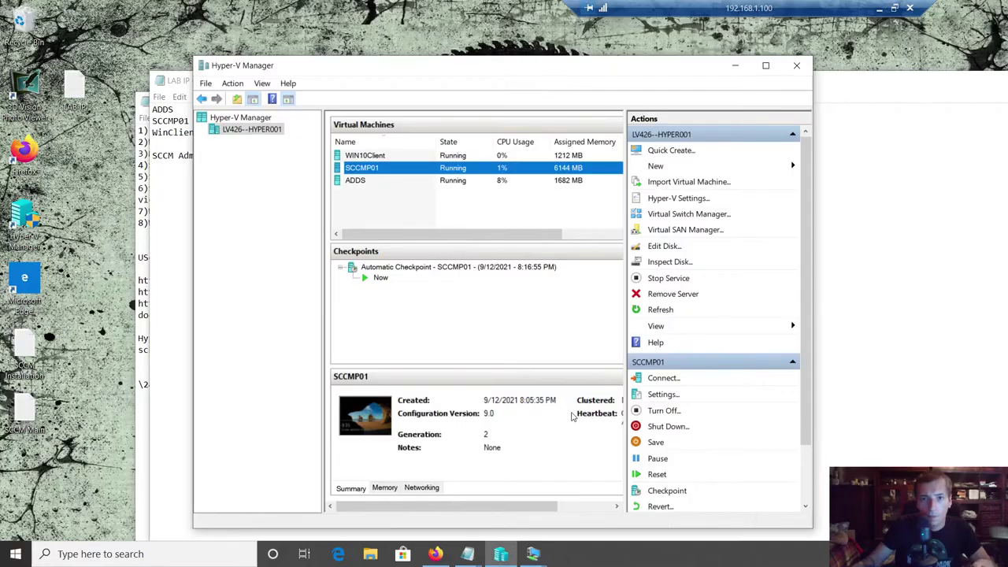
right_click(372, 182)
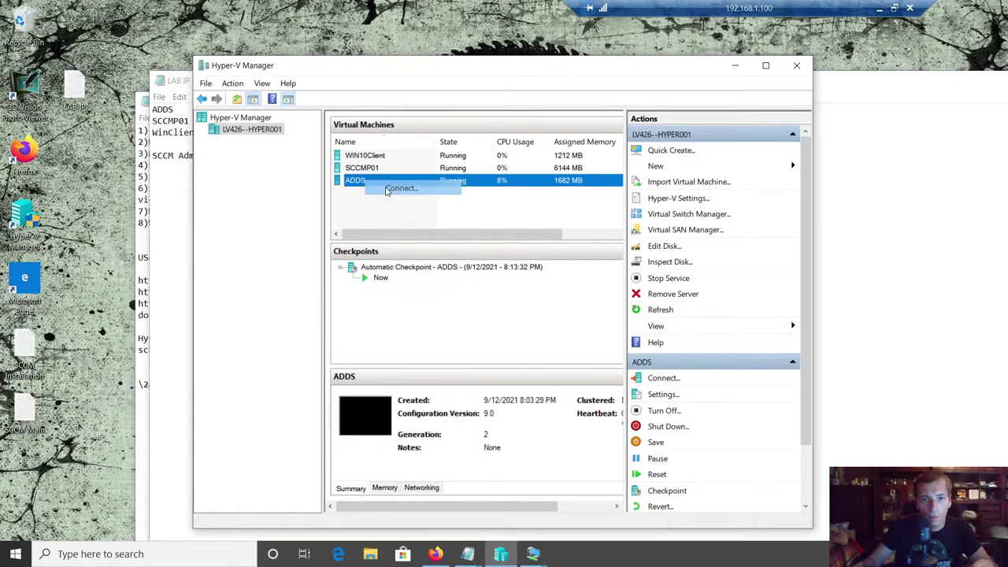
left_click(384, 189)
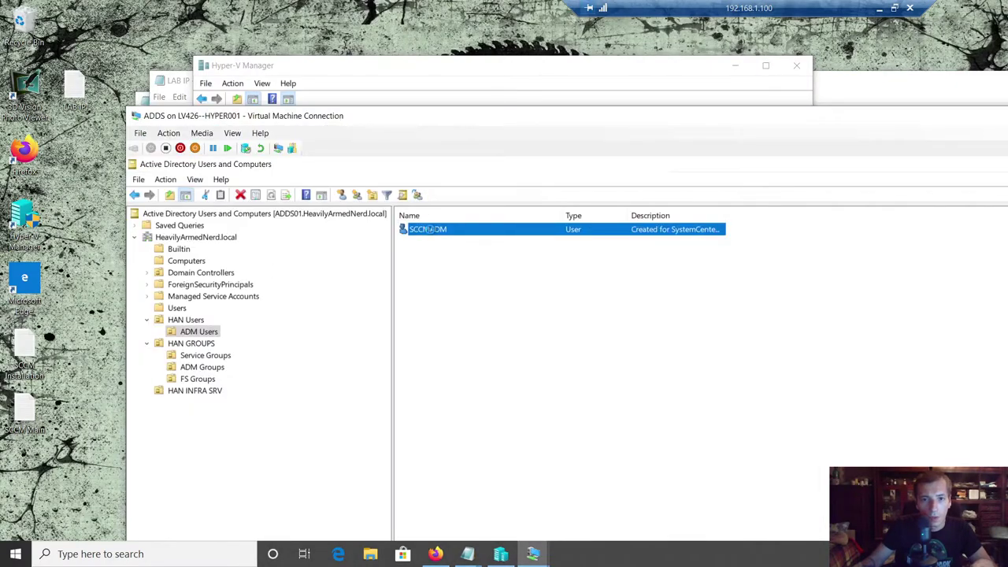
right_click(430, 229)
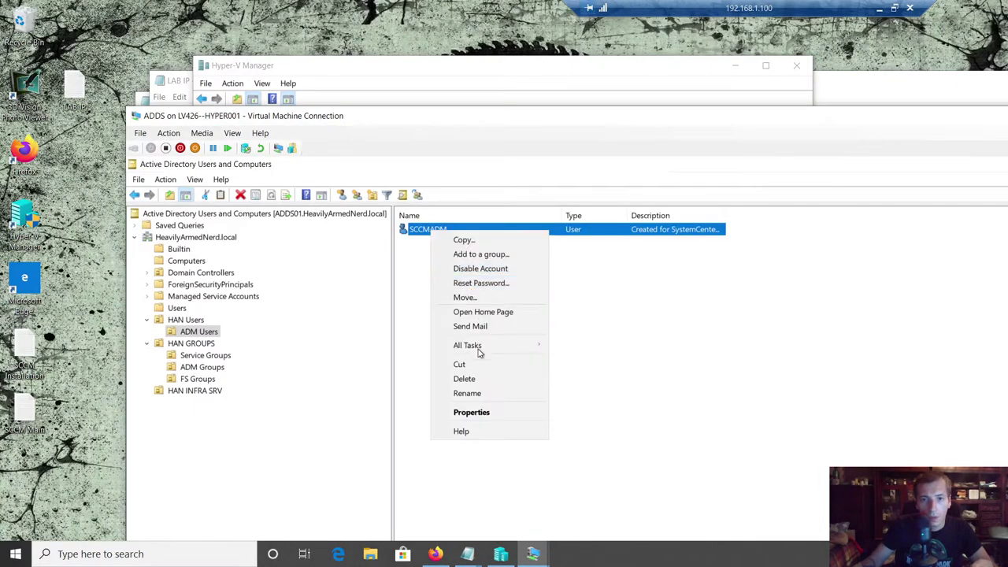
- Reset SCCMADM's password, entering and confirming the new password, and acknowledge the change
left_click(469, 282)
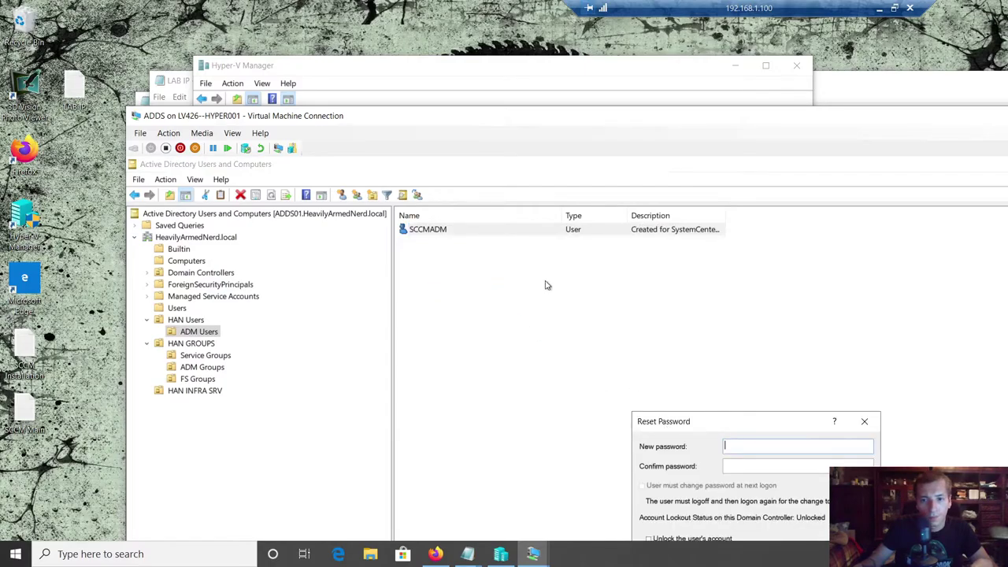
left_click_drag(666, 426, 508, 242)
type("P@")
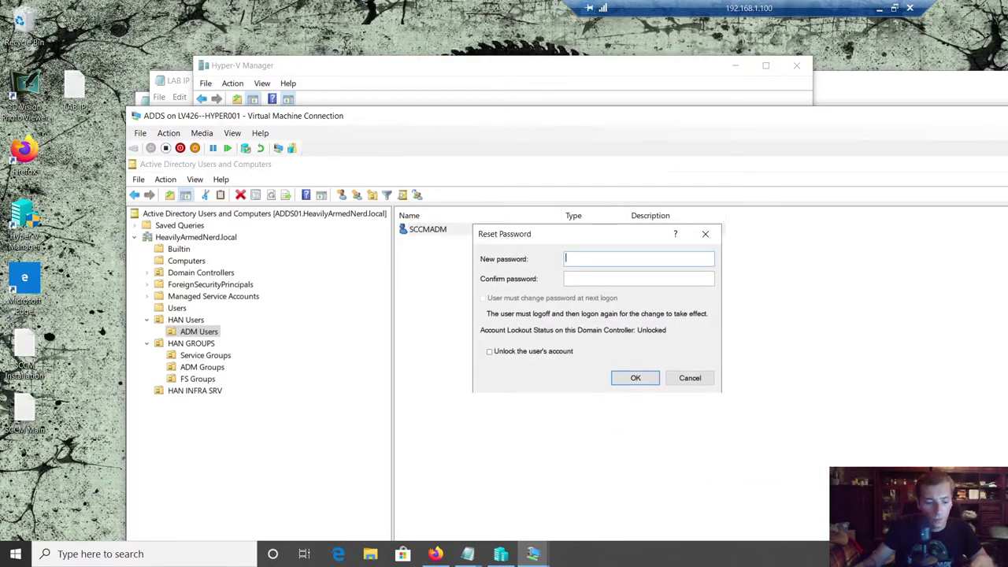
type("ssw0rd1234")
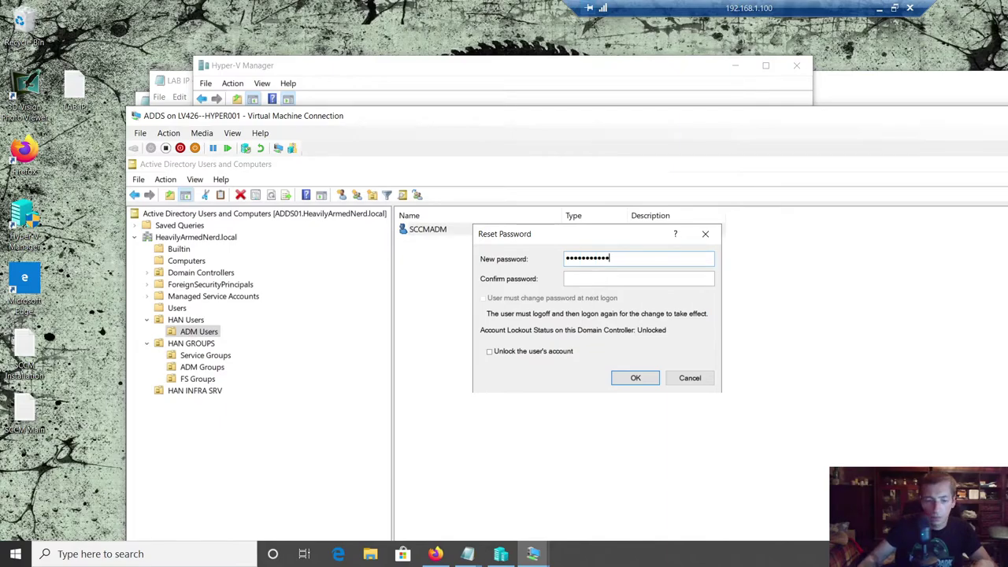
key("Tab")
type("P@ssw0rd1234")
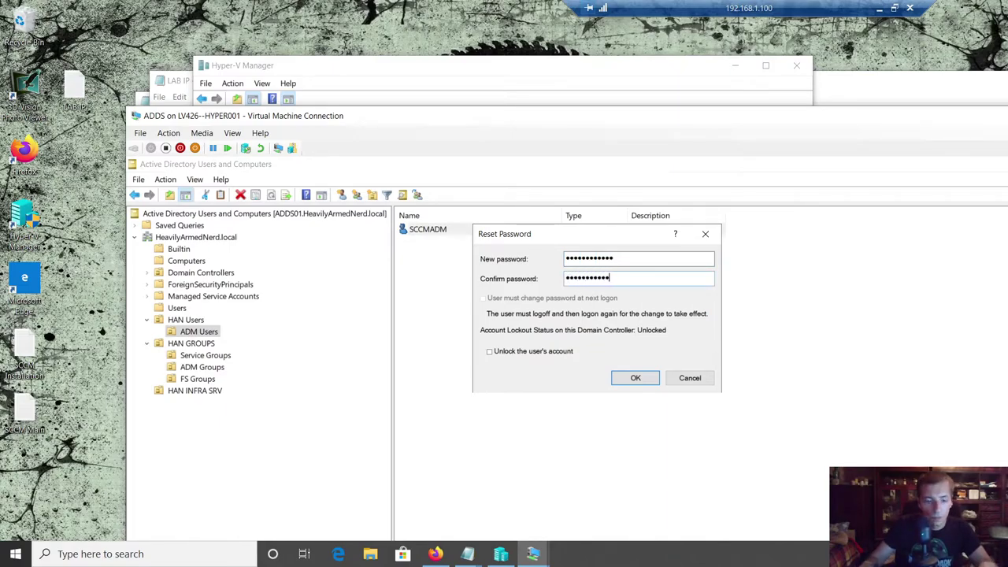
key("Return")
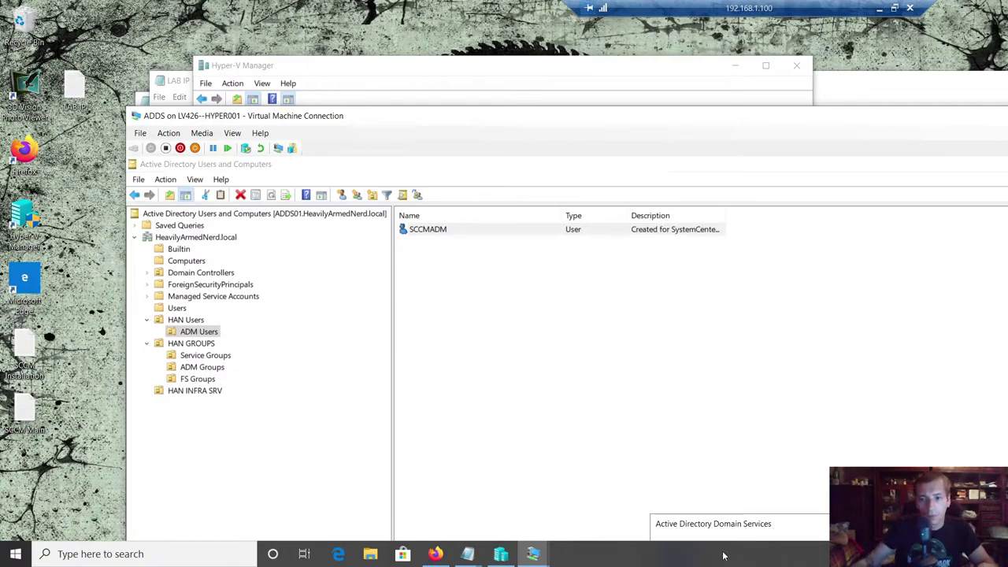
left_click_drag(721, 526, 601, 327)
left_click(716, 408)
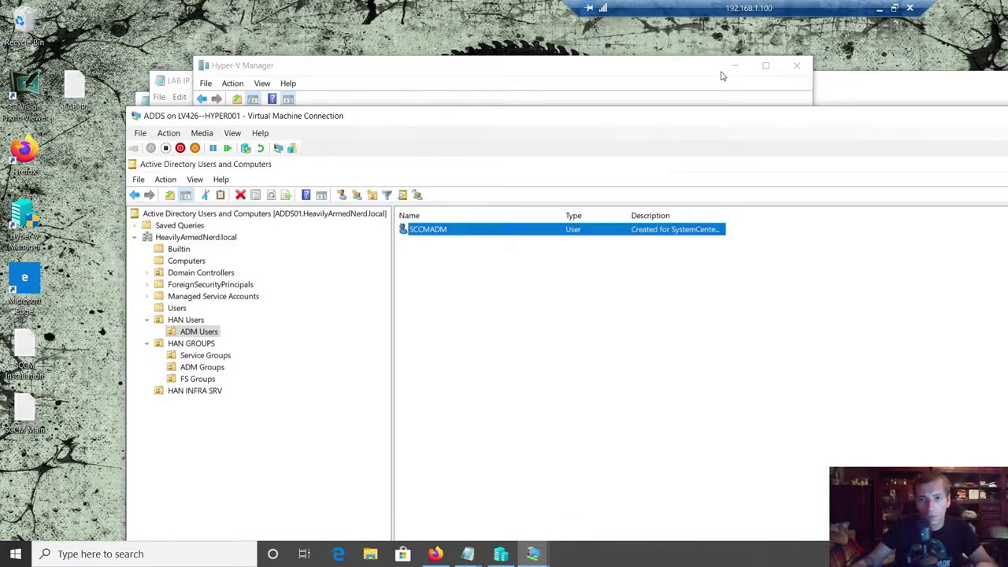
- Sign in to SCCMP01 as SCCMADM with the new password and refresh the desktop
mouse_move(532, 554)
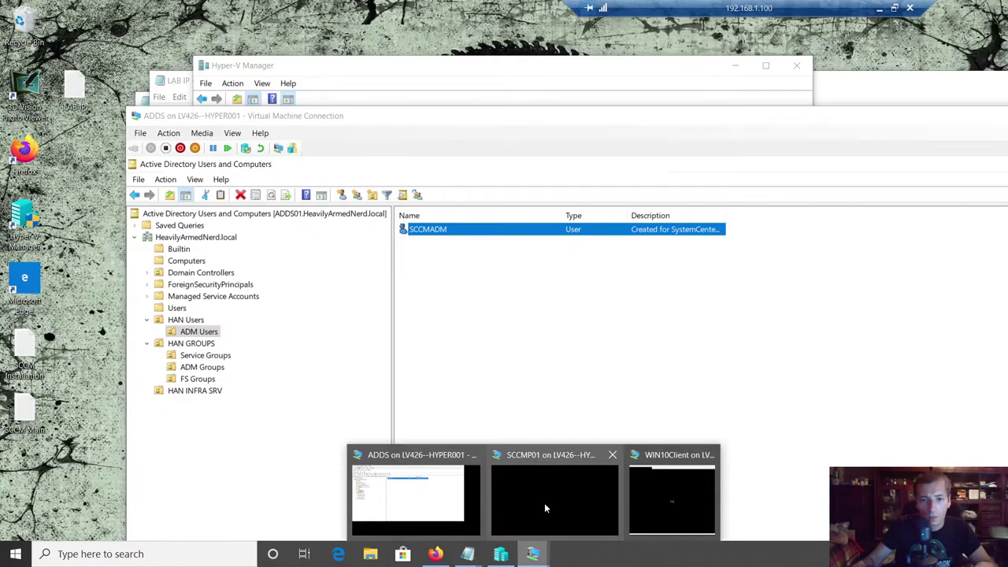
left_click(545, 502)
key("shift+Tab")
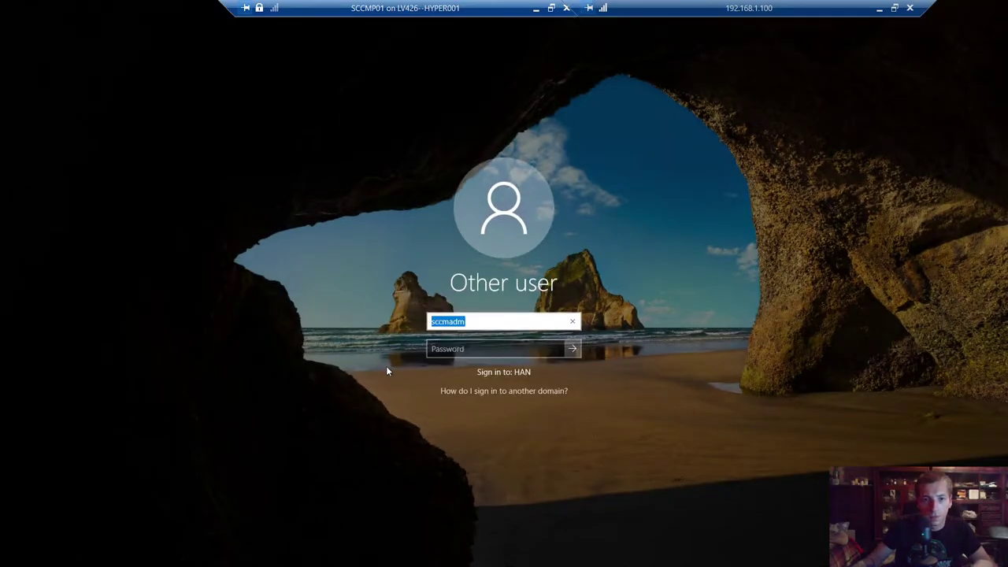
key("Tab")
type("P")
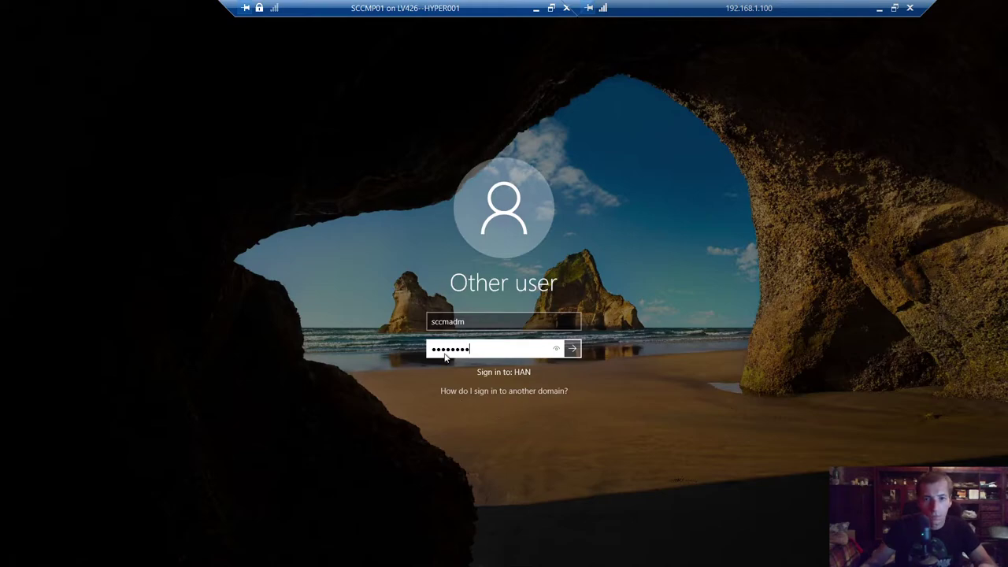
key("Return")
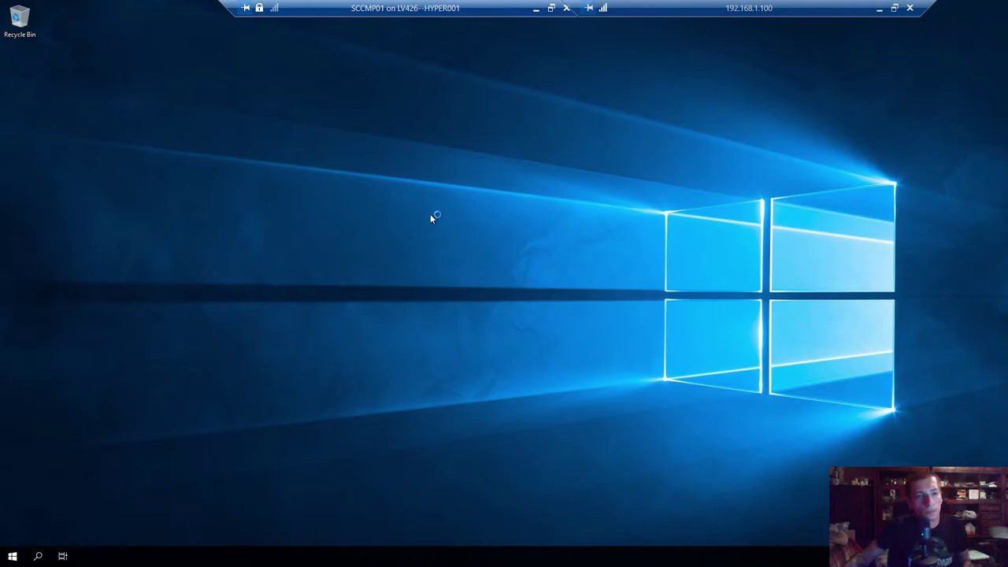
right_click(374, 175)
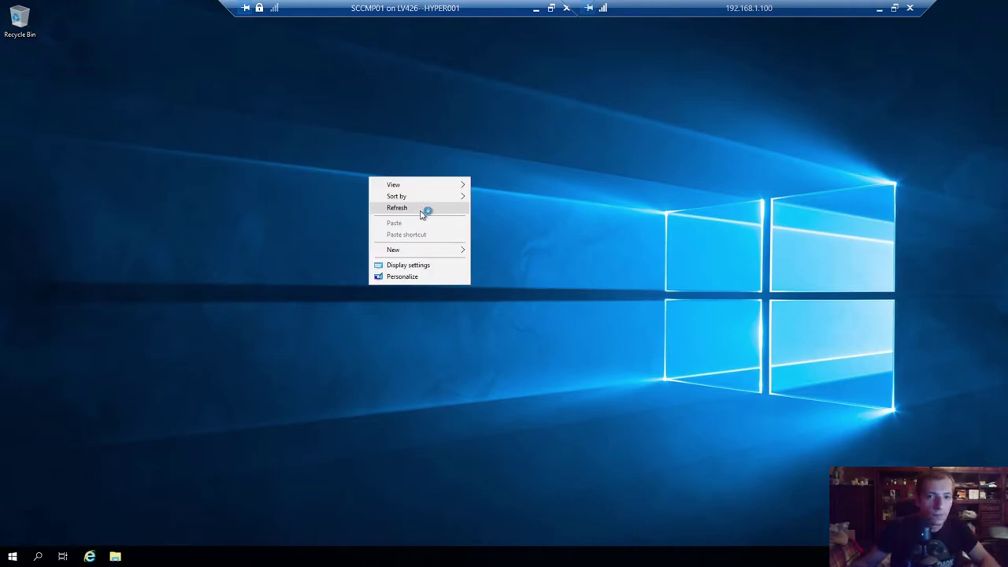
left_click(395, 212)
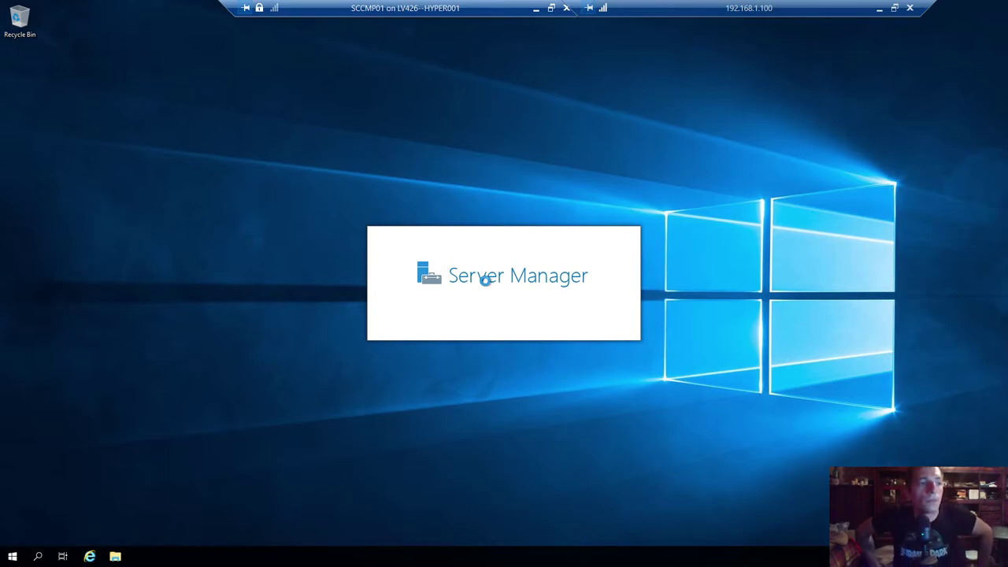
- Confirm in File and Storage Services and This PC that SCCMP01 has one 50 GB C: disk, then minimize
key("super+Pause")
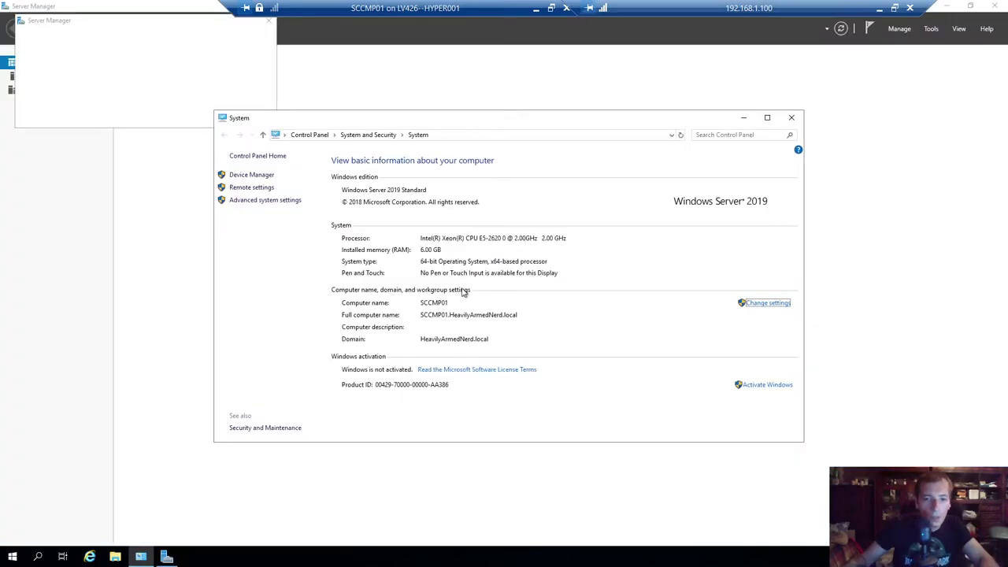
left_click(267, 26)
left_click(791, 118)
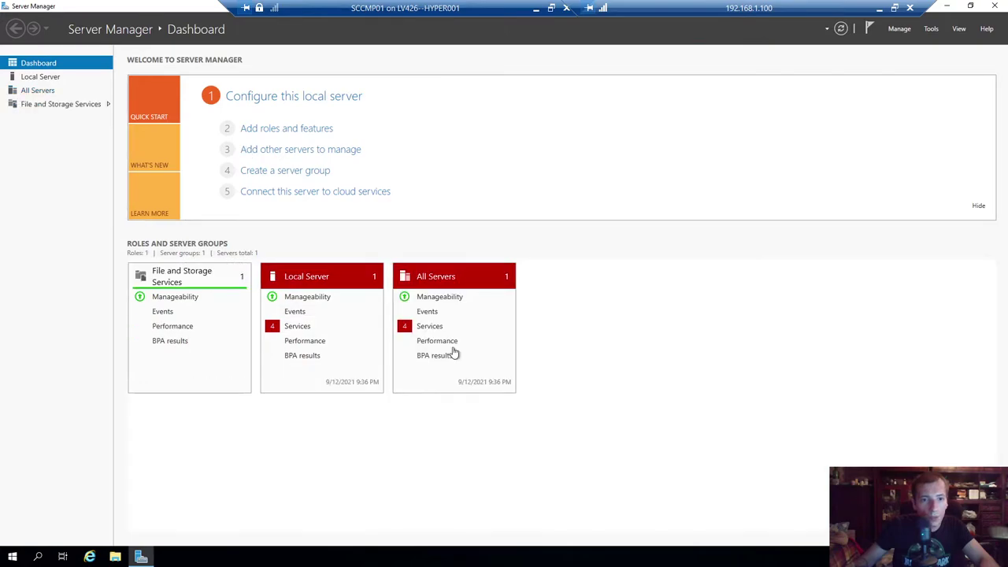
left_click(68, 105)
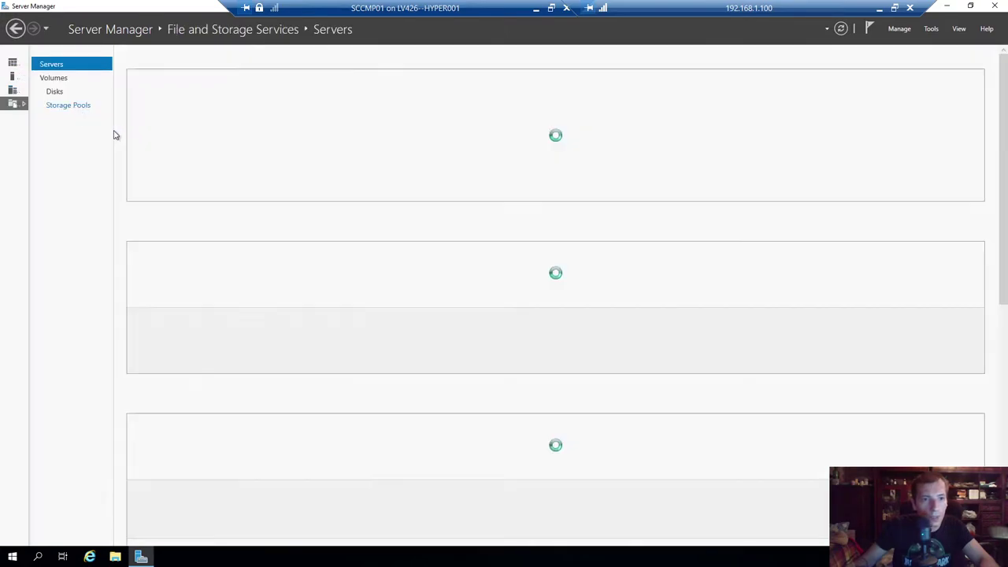
left_click(53, 91)
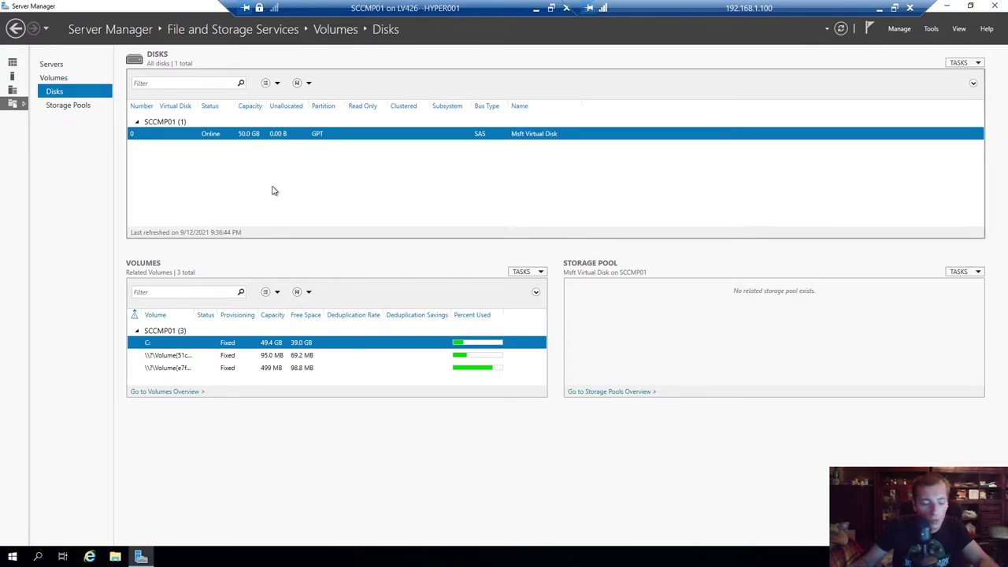
key("super+e")
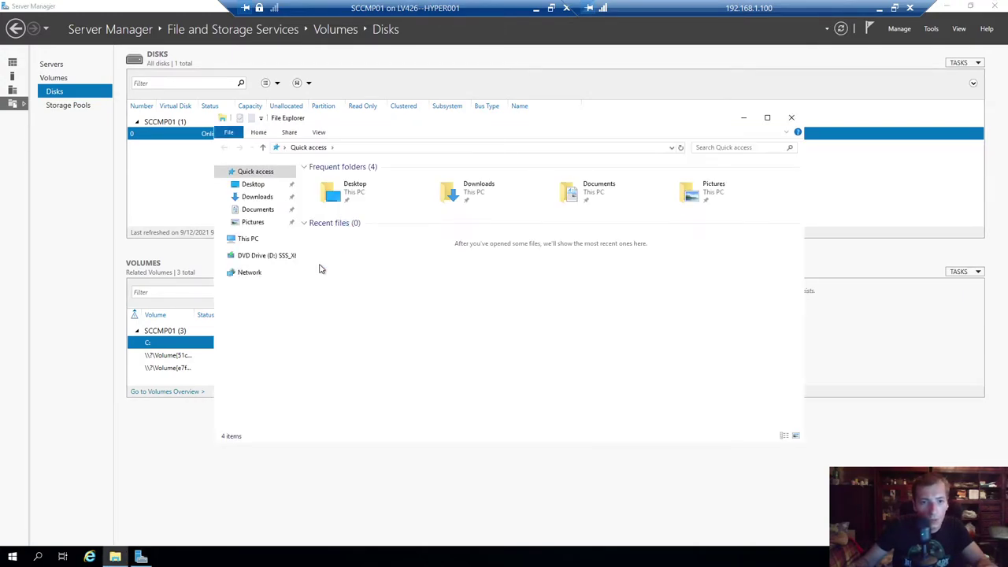
left_click(250, 239)
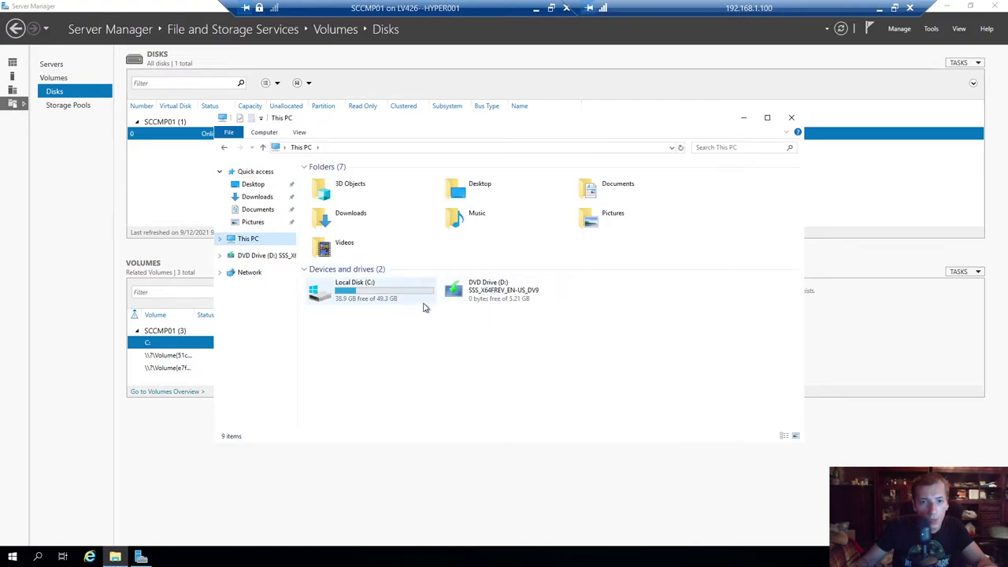
left_click(791, 118)
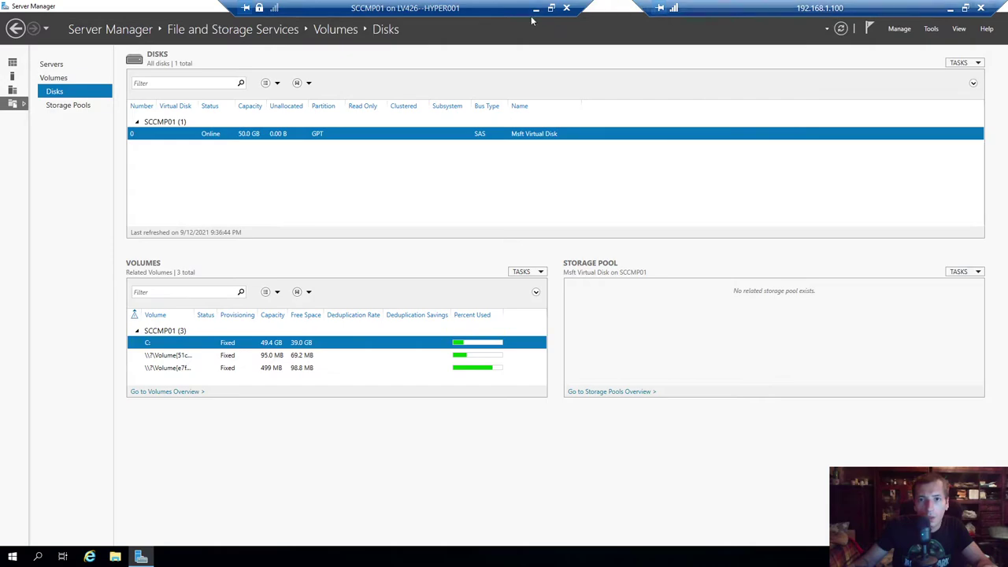
left_click(536, 8)
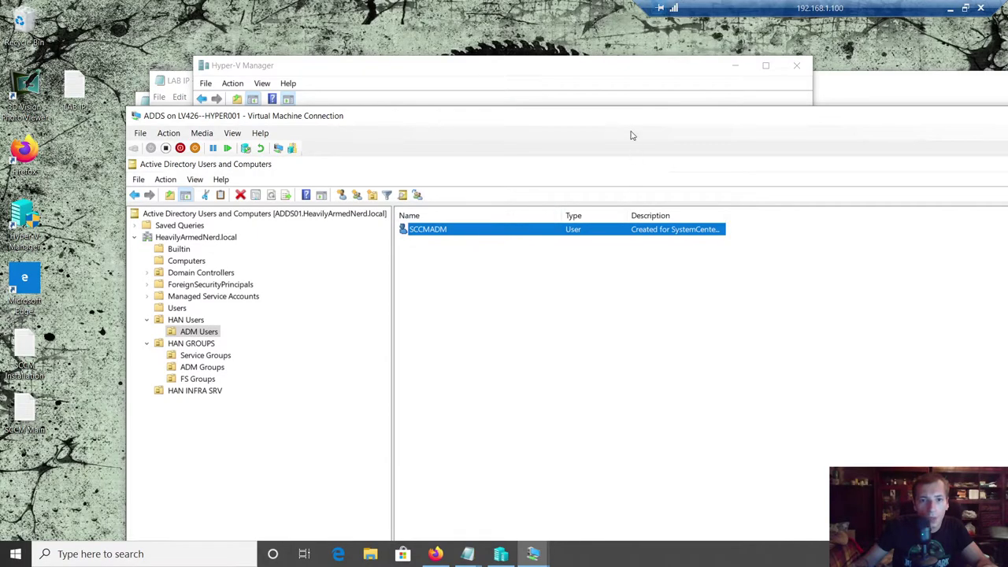
- Maximize the ADDS window, then close the Active Directory console and the ADDS connection
left_click_drag(761, 122, 378, 78)
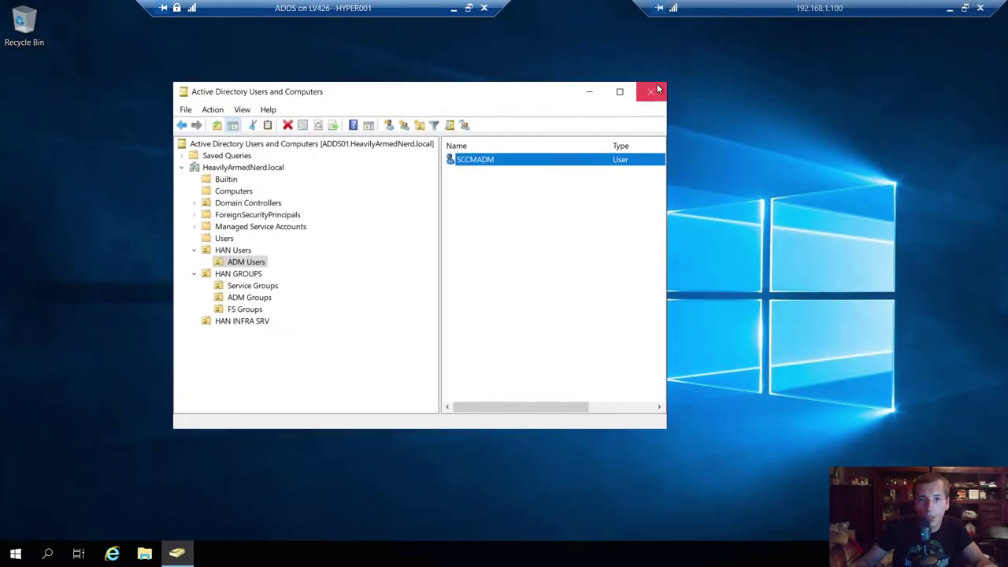
key("alt+F4")
left_click(486, 9)
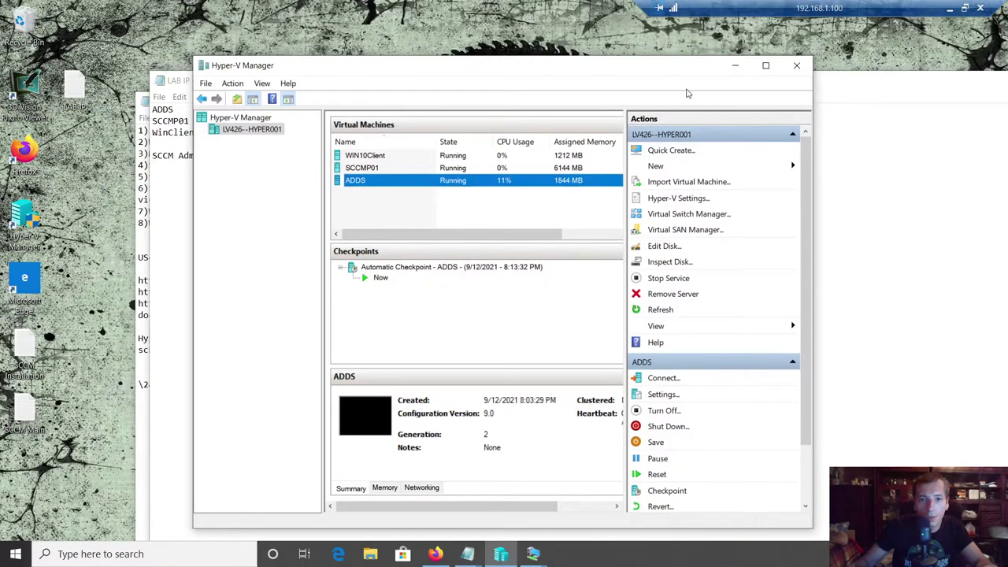
- Maximize Hyper-V Manager with SCCMP01 selected, and bring up the open Notepad windows
left_click(765, 66)
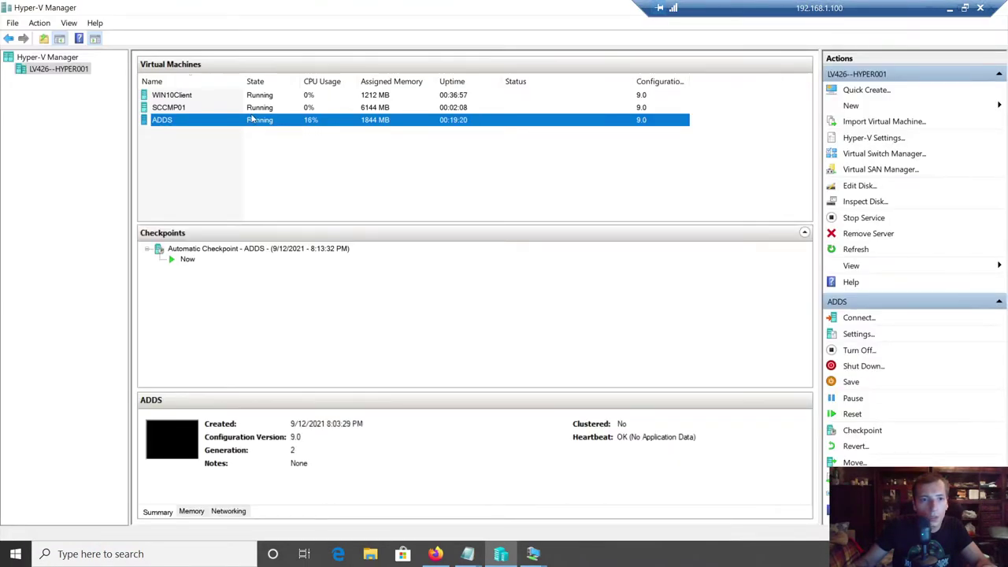
left_click(170, 110)
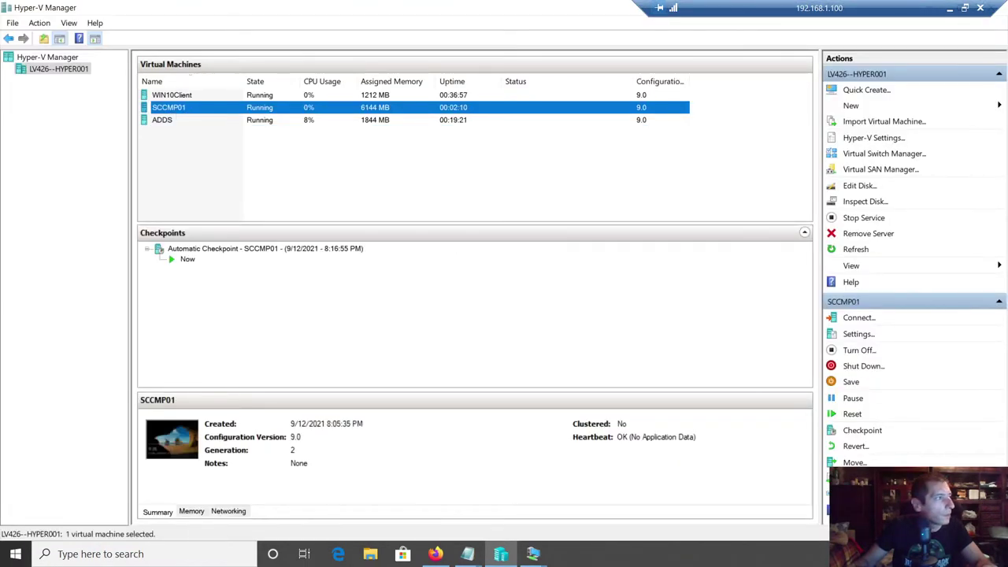
left_click(471, 554)
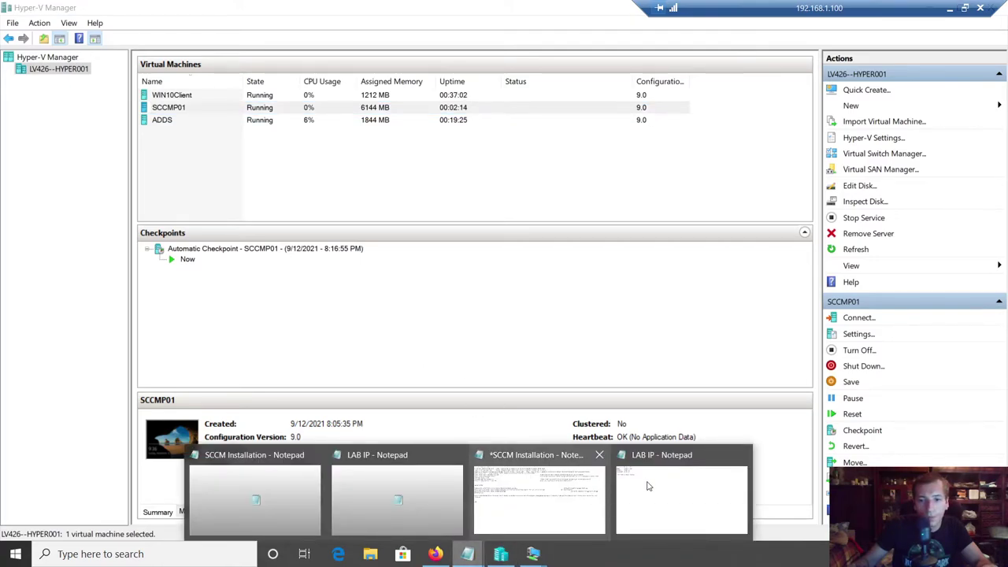
- Replace the stray \24 in the SCCM Installation notes with an 'SCCM DIsks' heading
left_click(556, 492)
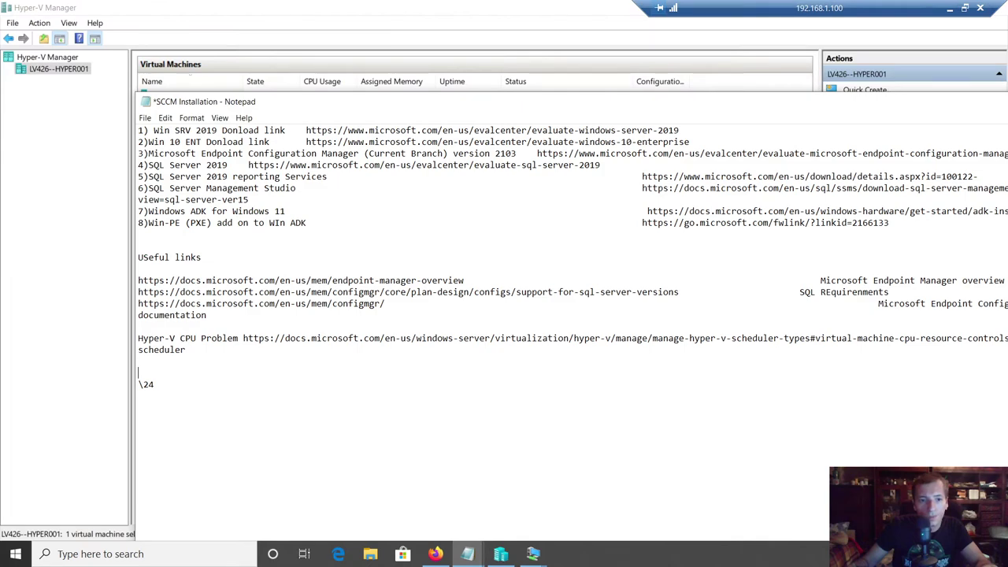
key("ctrl+shift+End")
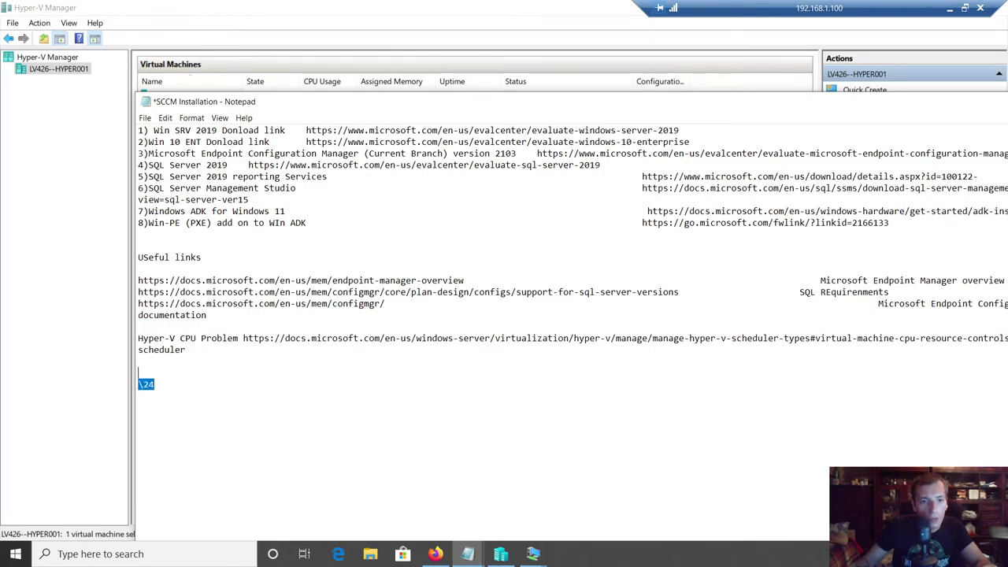
key("BackSpace")
key("BackSpace")
key("BackSpace")
key("Return")
key("Return")
key("Return")
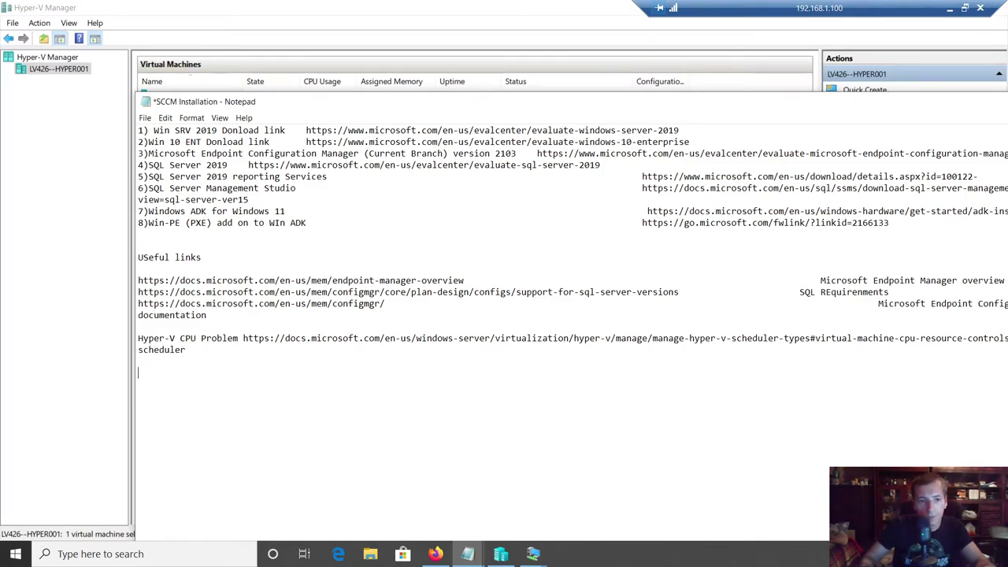
type("SCCM DIsks")
- List '1)C Disk for OS' and '2)SCCM Instalaltion DISK', then return to Hyper-V Manager
key("Return")
type("1)C ")
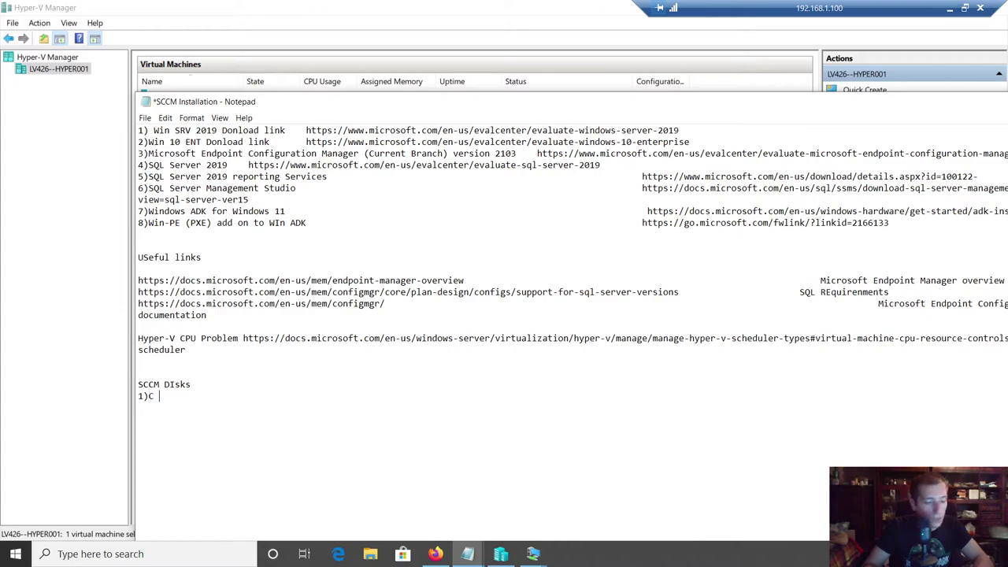
type("Disk for system")
type(" OS")
key("BackSpace")
key("BackSpace")
key("BackSpace")
key("BackSpace")
key("BackSpace")
key("BackSpace")
key("End")
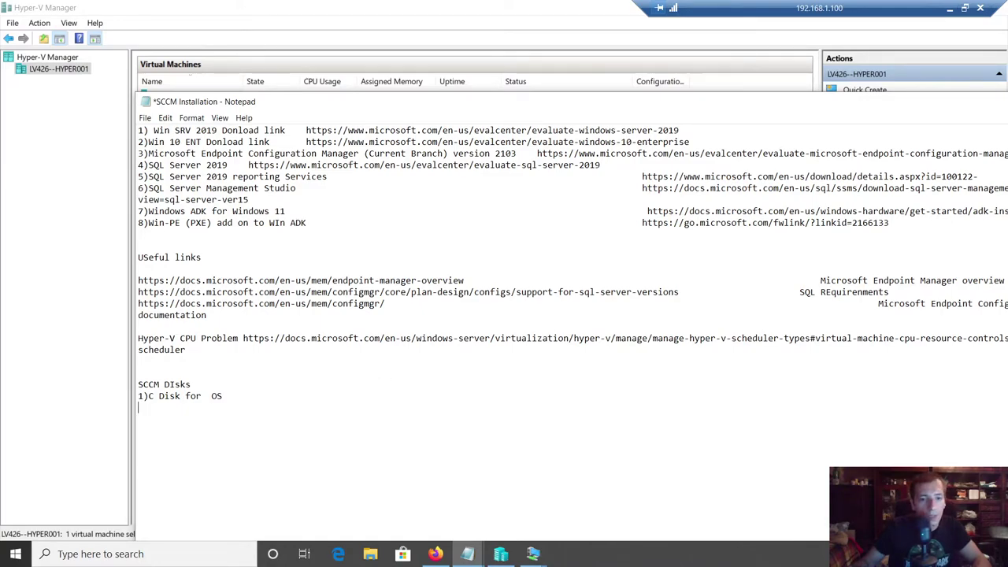
type(")")
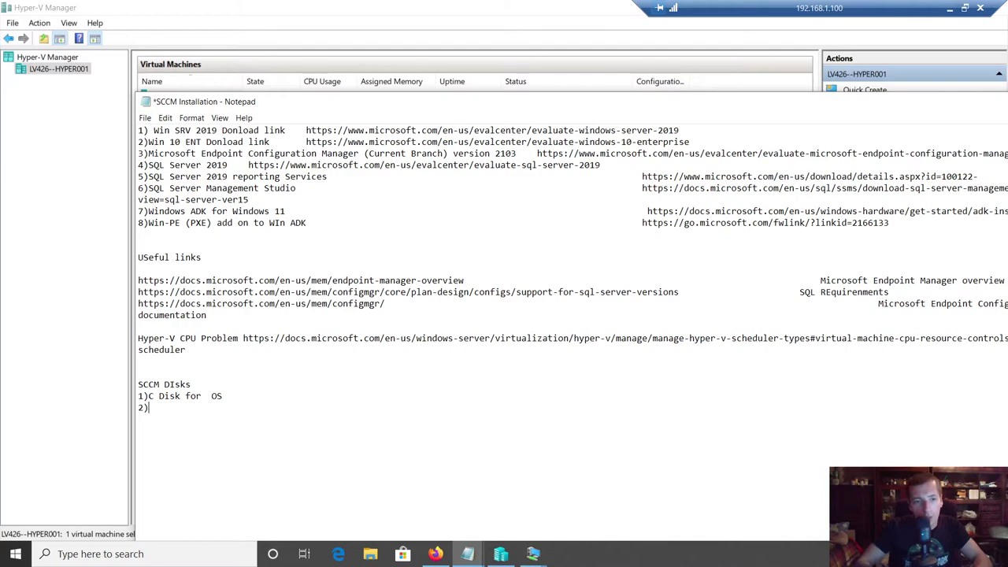
type("SCCM Instalaltion DISK")
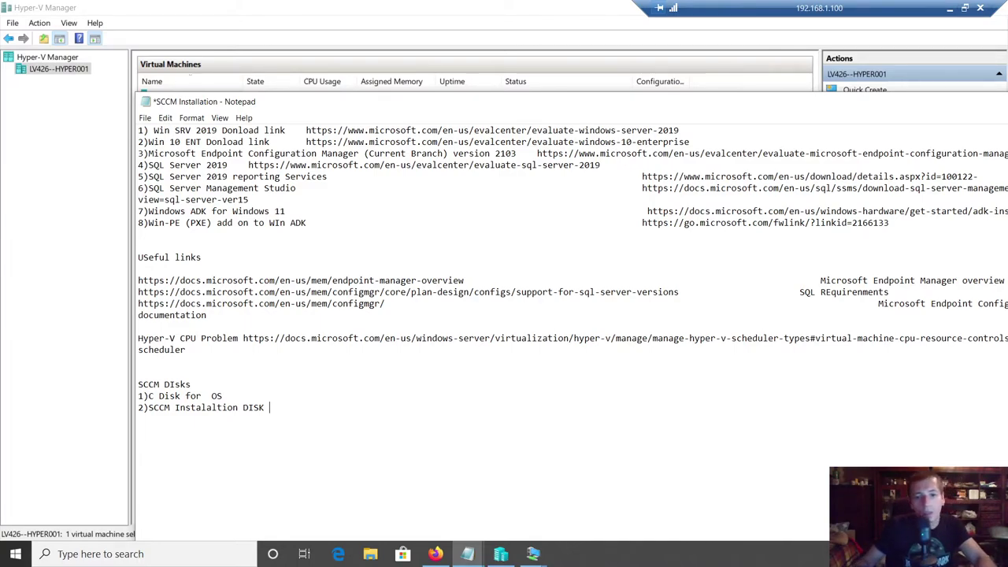
left_click(533, 554)
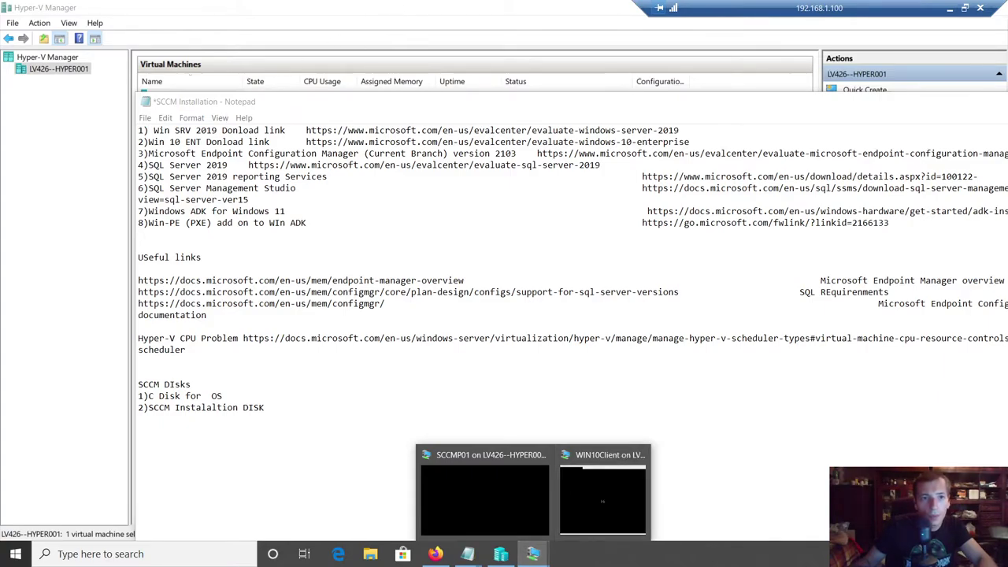
left_click(269, 5)
- Add a new hard drive to the SCSI controller in SCCMP01's settings
right_click(175, 109)
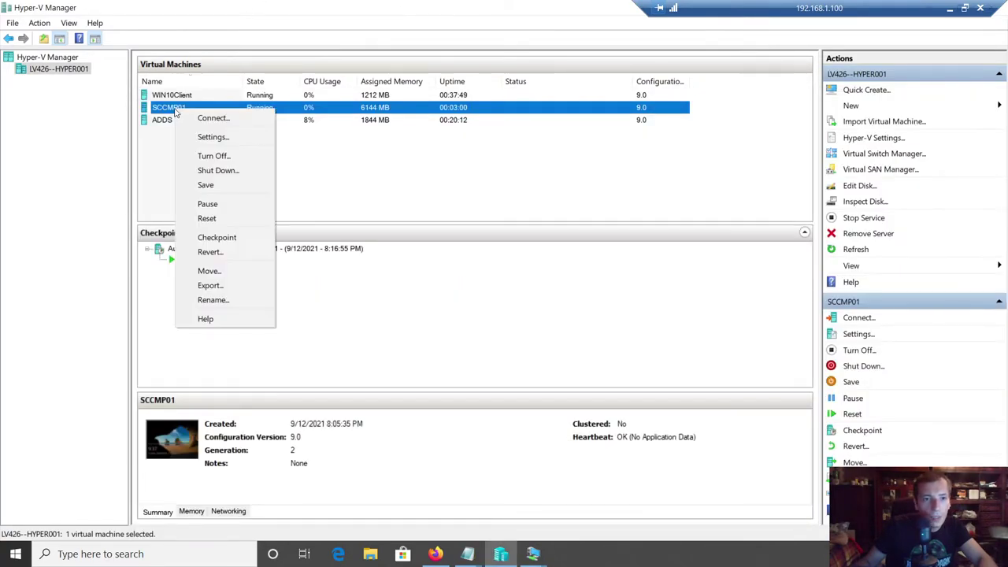
left_click(212, 137)
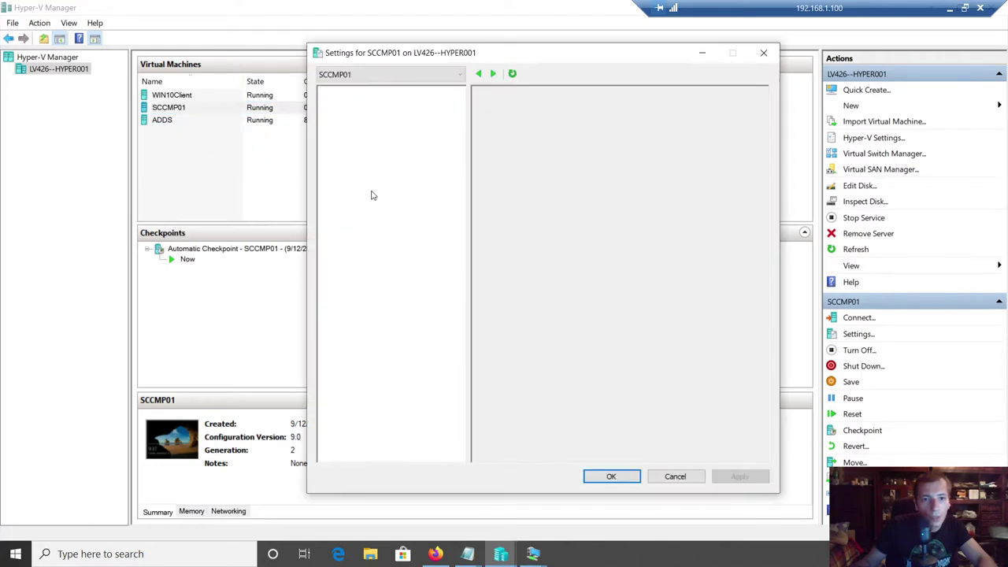
left_click(379, 202)
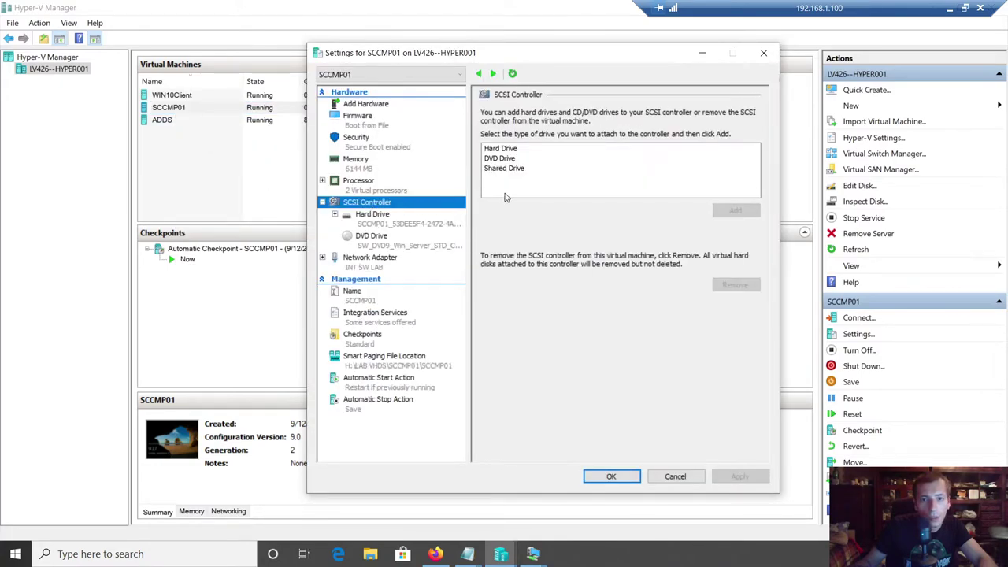
left_click(508, 150)
left_click(735, 211)
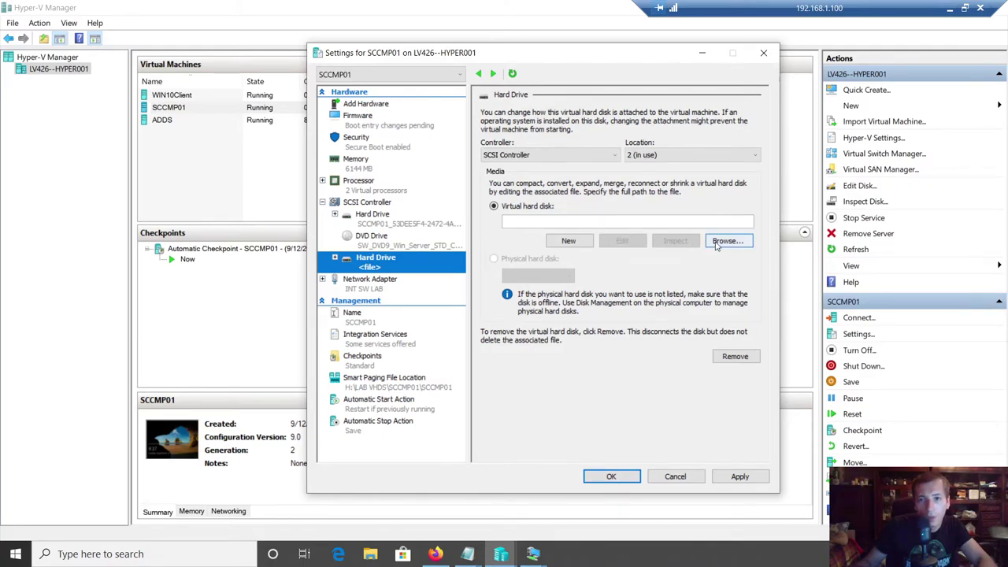
- Start the New Virtual Hard Disk Wizard for the drive and advance to choosing the disk type
left_click(715, 246)
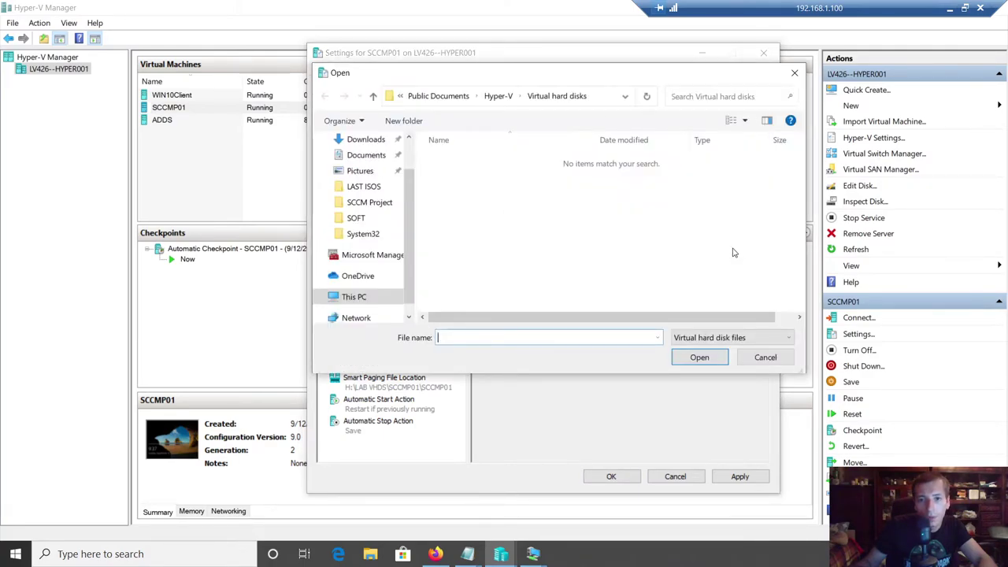
key("Escape")
left_click(577, 242)
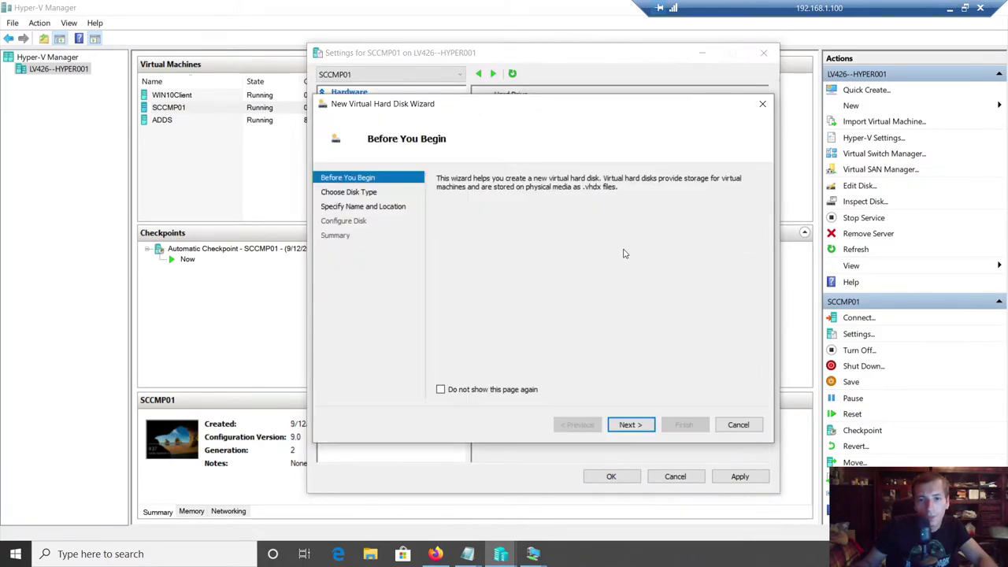
left_click(631, 425)
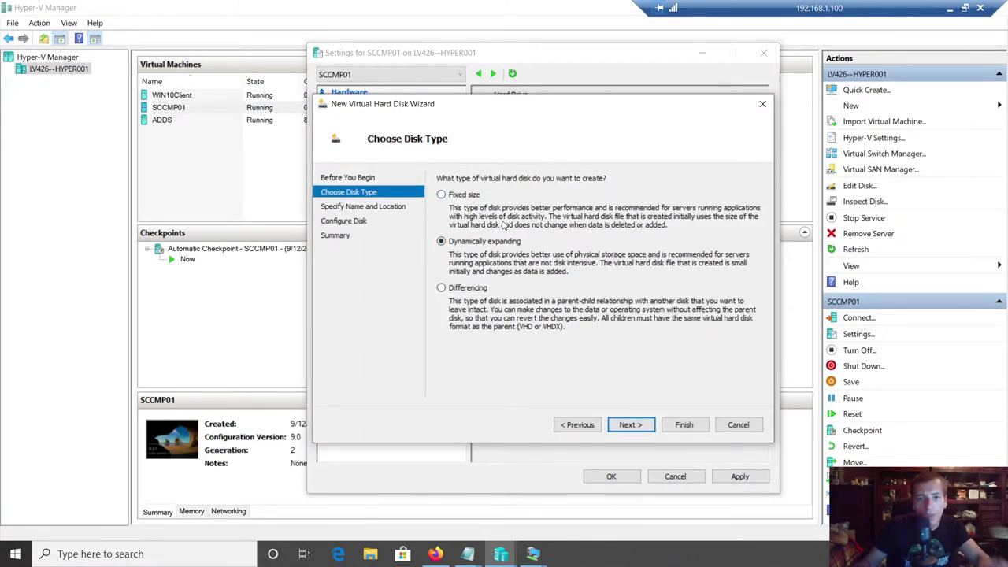
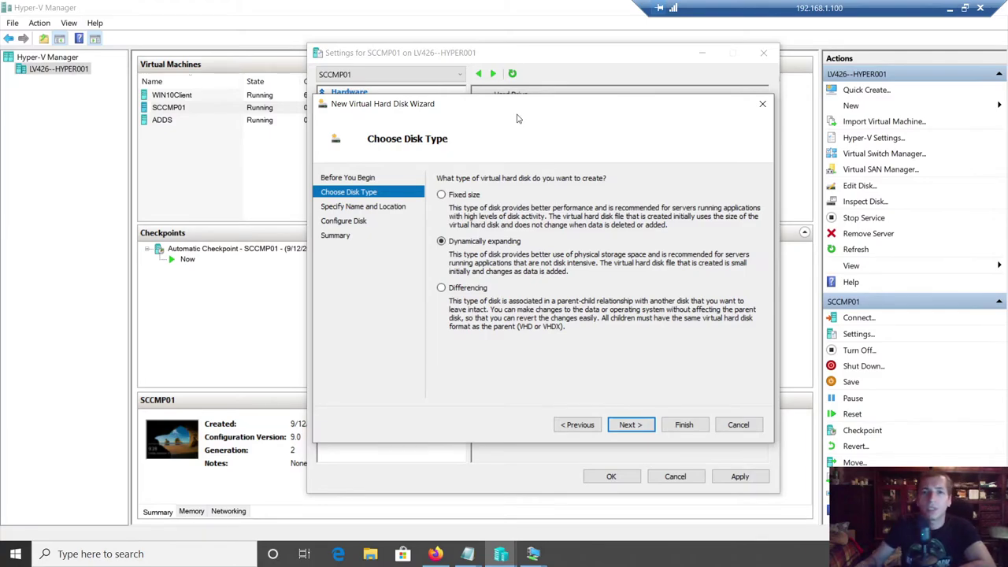
- Choose Fixed size as the disk type, after briefly trying Differencing, and continue
left_click_drag(513, 106, 499, 119)
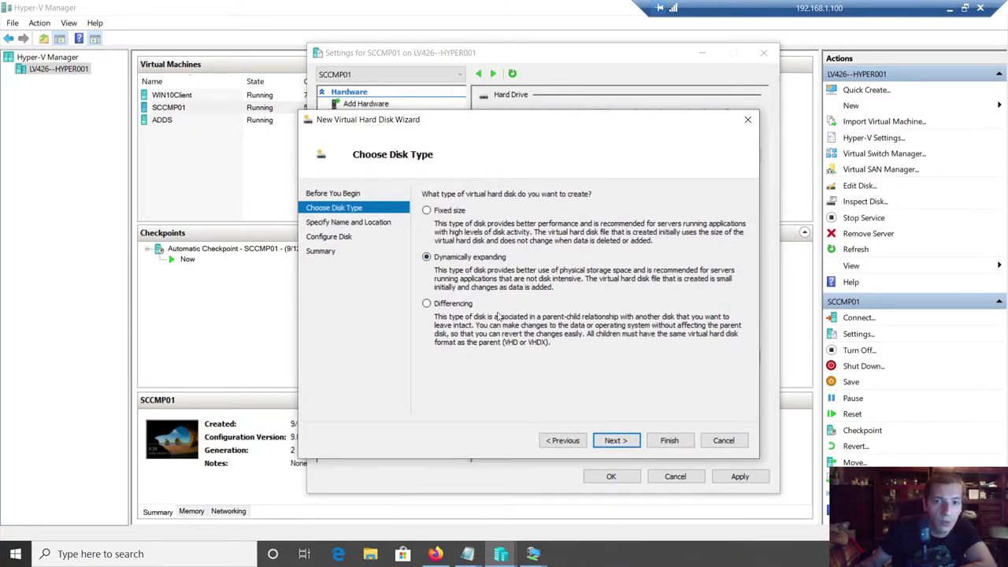
left_click(445, 306)
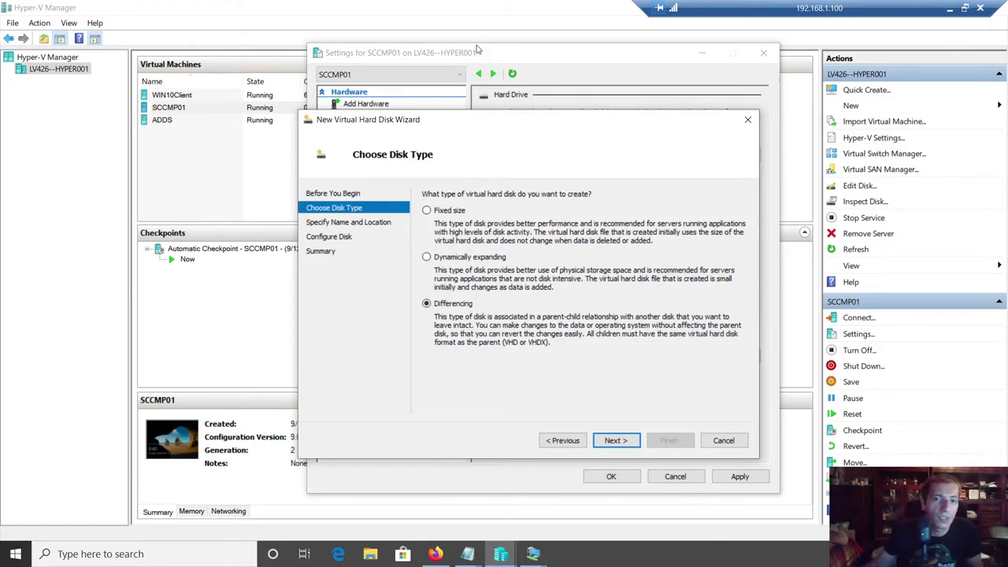
left_click(431, 212)
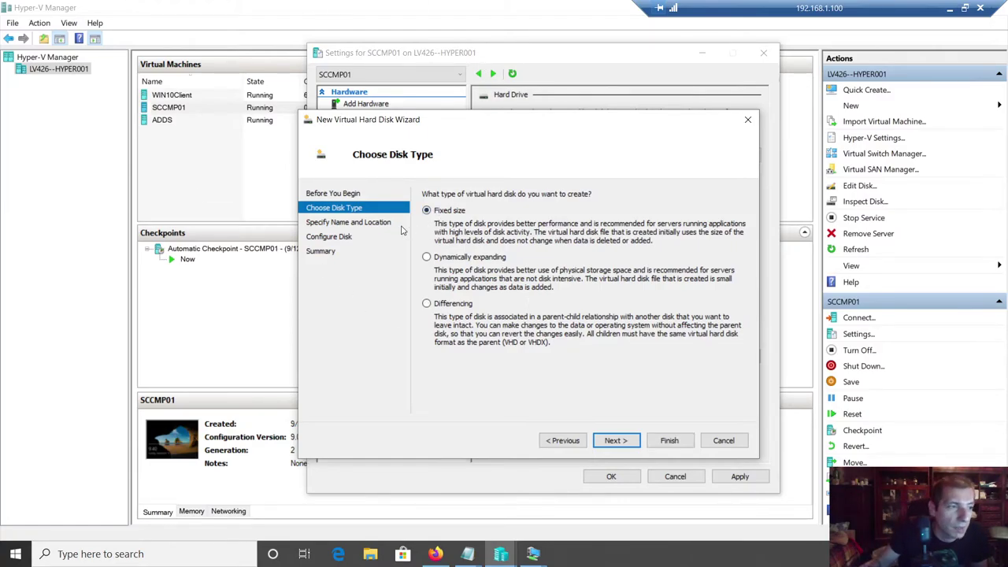
left_click(616, 441)
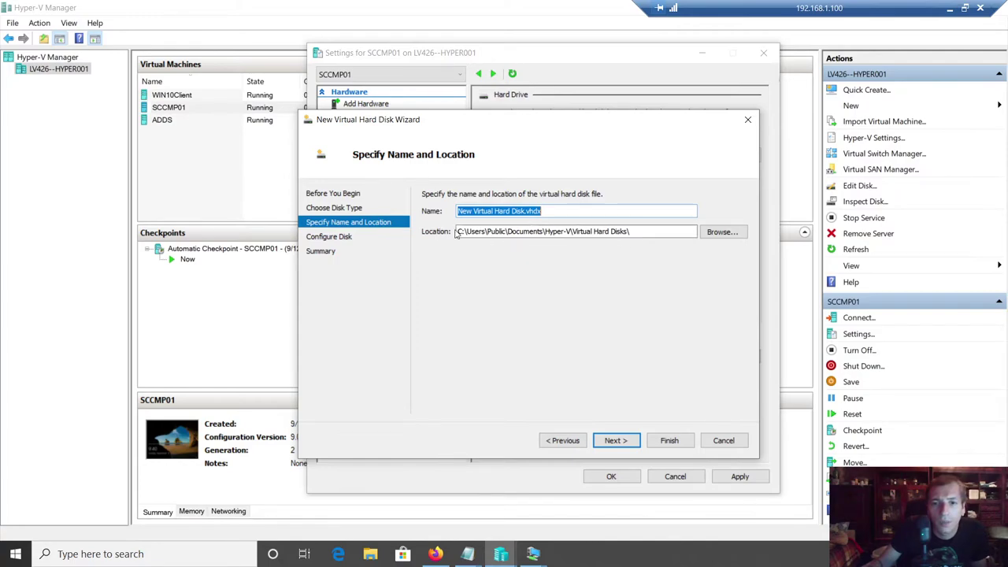
- Set the disk location to H:\LAB VHDS\SCCMP01\SCCMP01\Virtual Hard Disks
key("Tab")
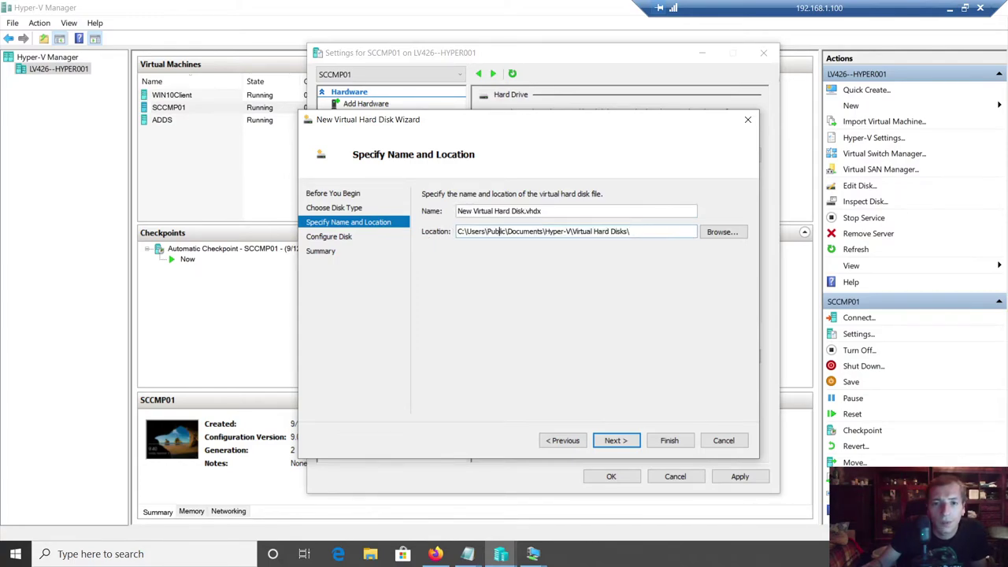
left_click(734, 238)
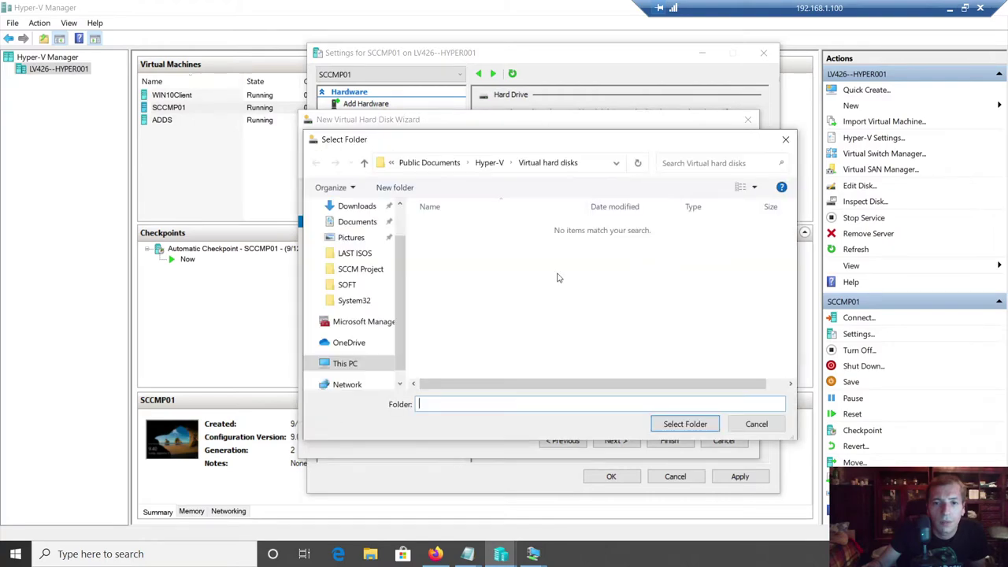
left_click(310, 363)
scroll(404, 342, "down", 1)
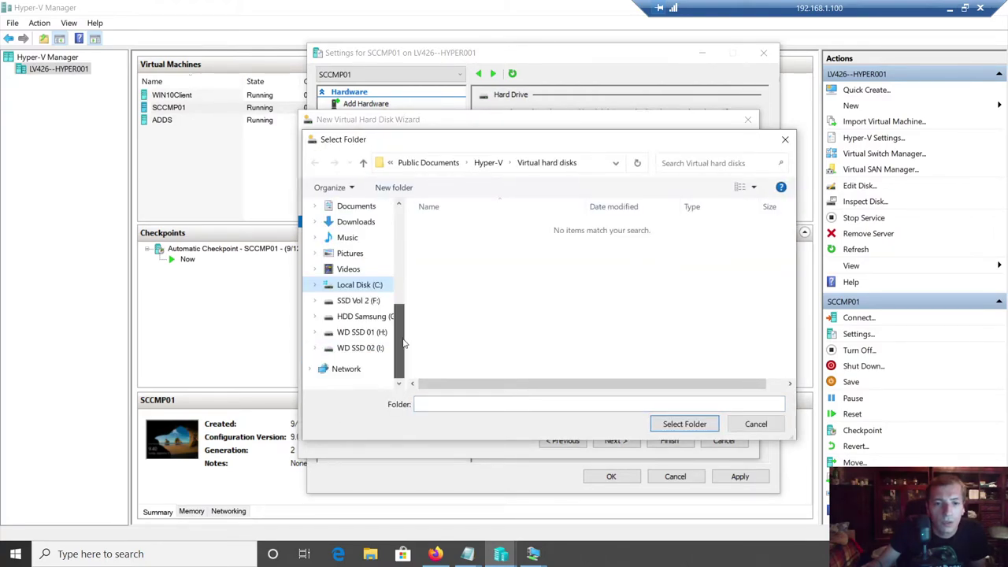
left_click_drag(402, 333, 462, 335)
left_click(362, 332)
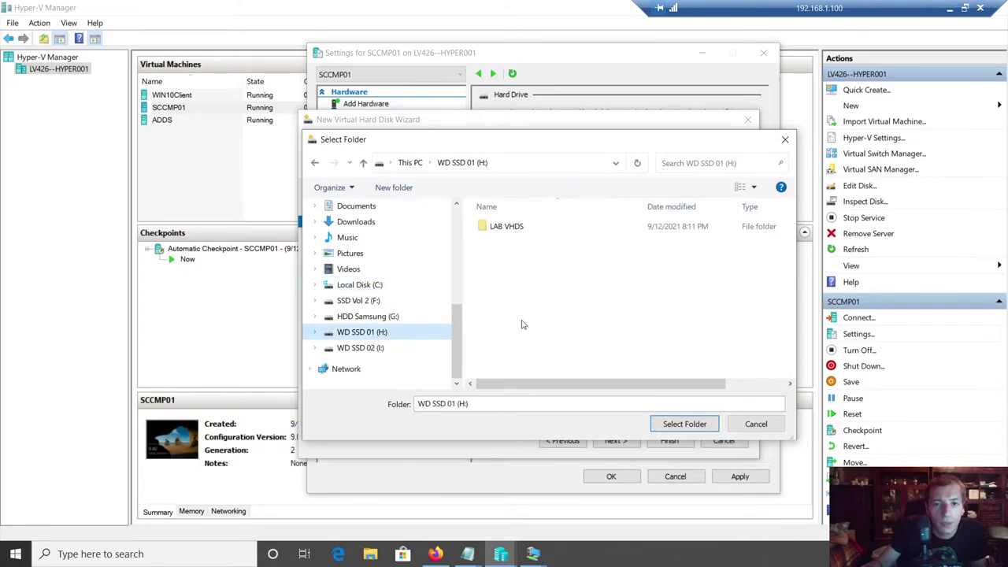
double_click(508, 228)
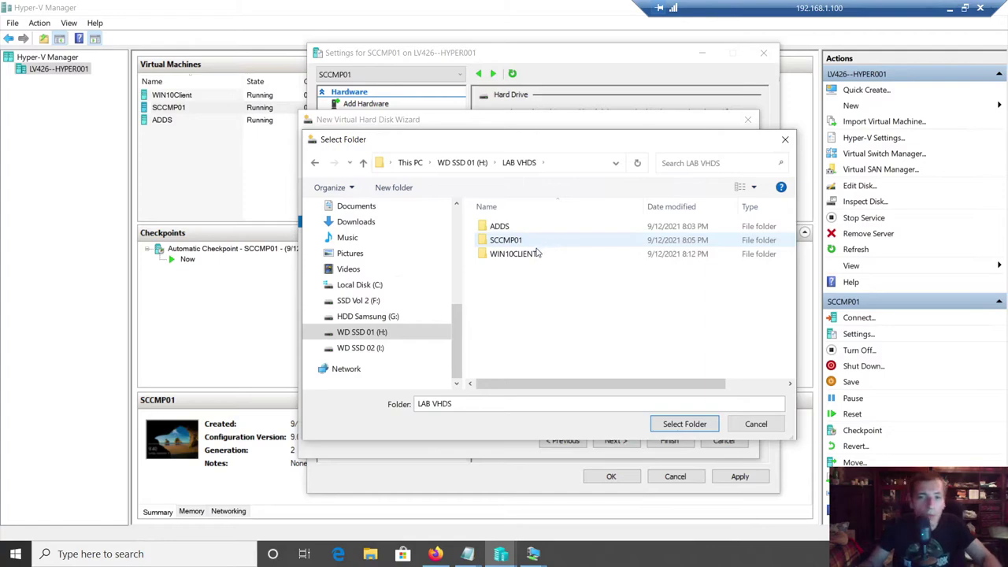
left_click(510, 244)
double_click(510, 243)
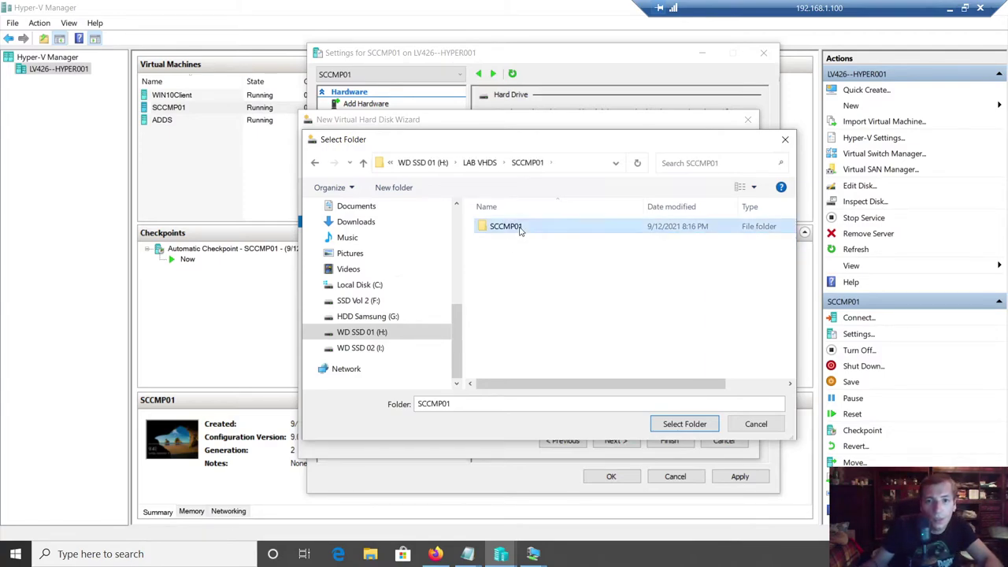
double_click(520, 230)
double_click(538, 237)
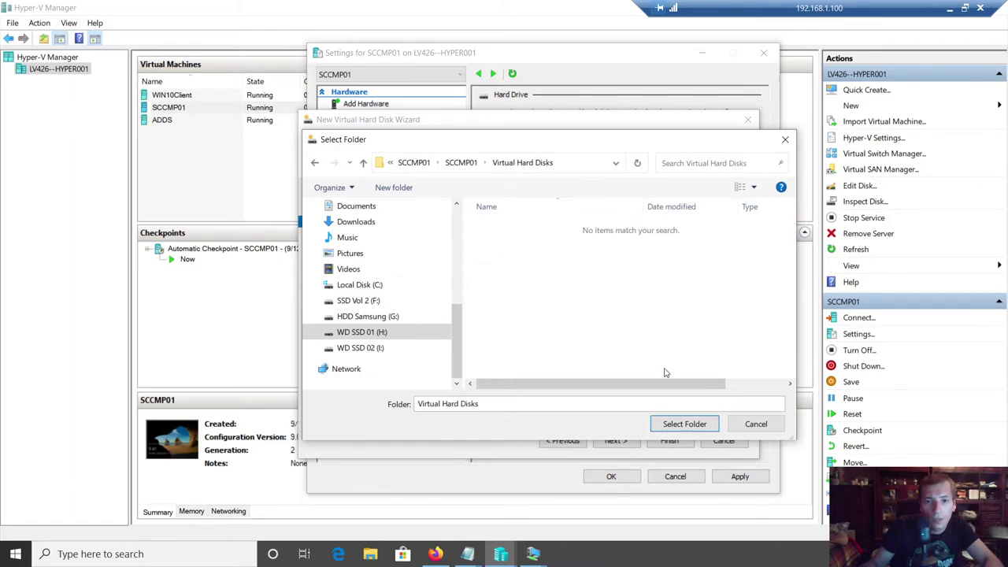
left_click(676, 422)
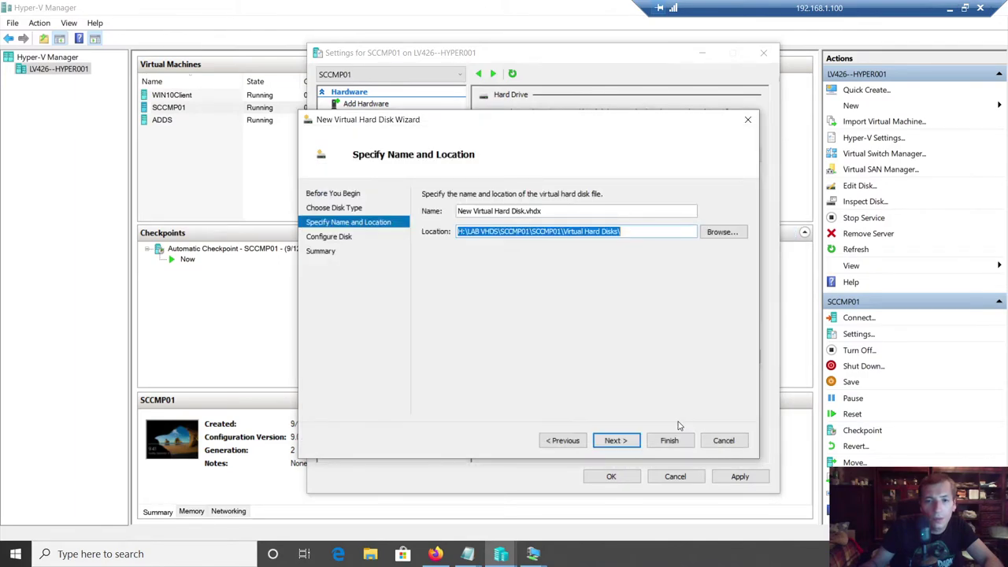
- Name the new virtual disk SCCMINSTALL.vhdx
left_click(634, 231)
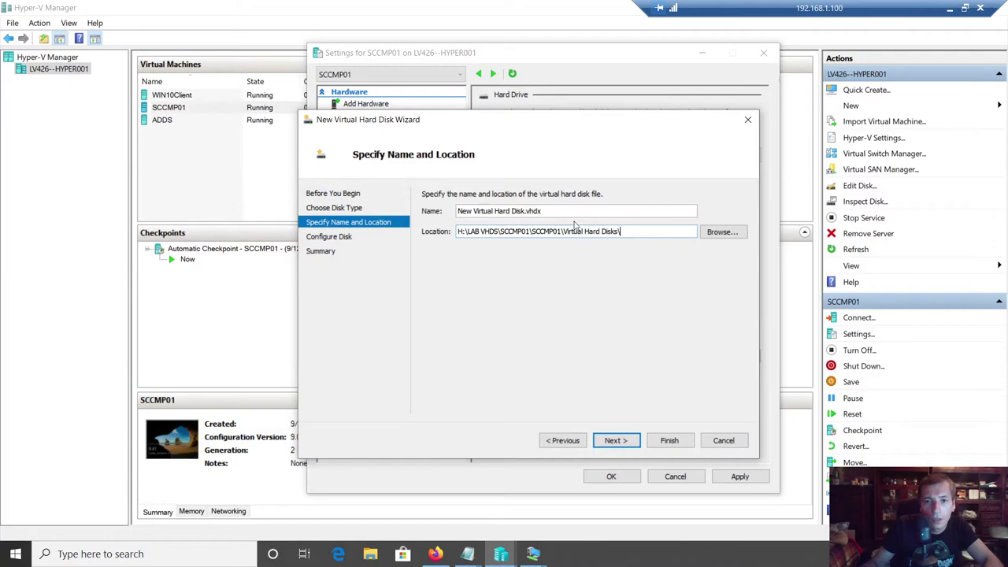
left_click_drag(526, 211, 246, 203)
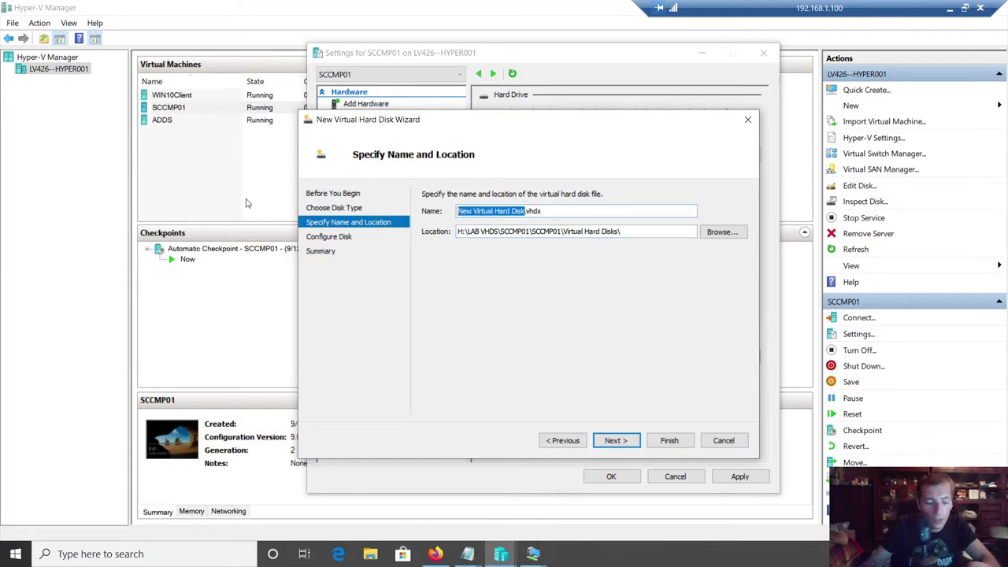
type("SCCMINSTALL")
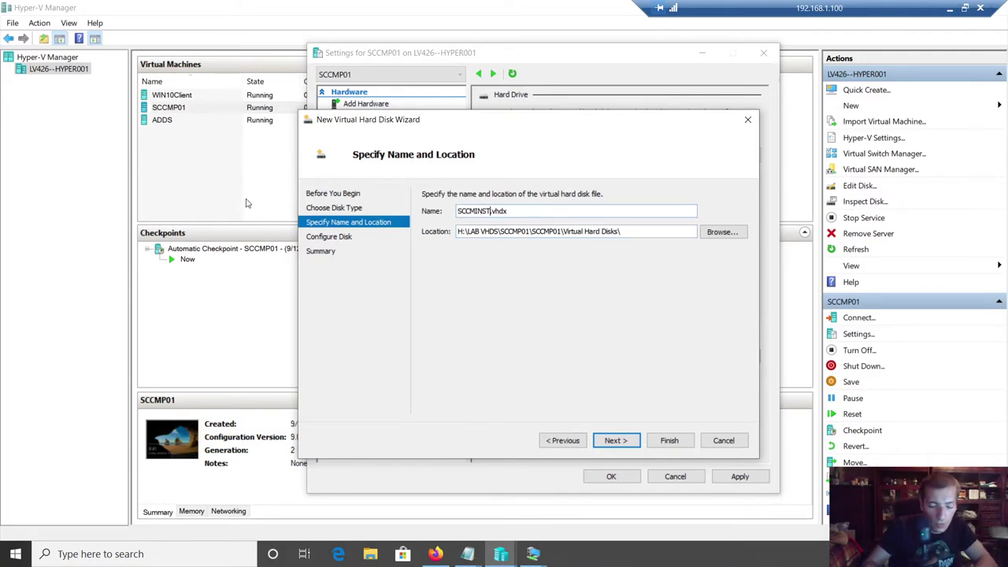
left_click(612, 441)
- Set the disk size to 40 GB and bring up the SCCM Installation notes
double_click(479, 225)
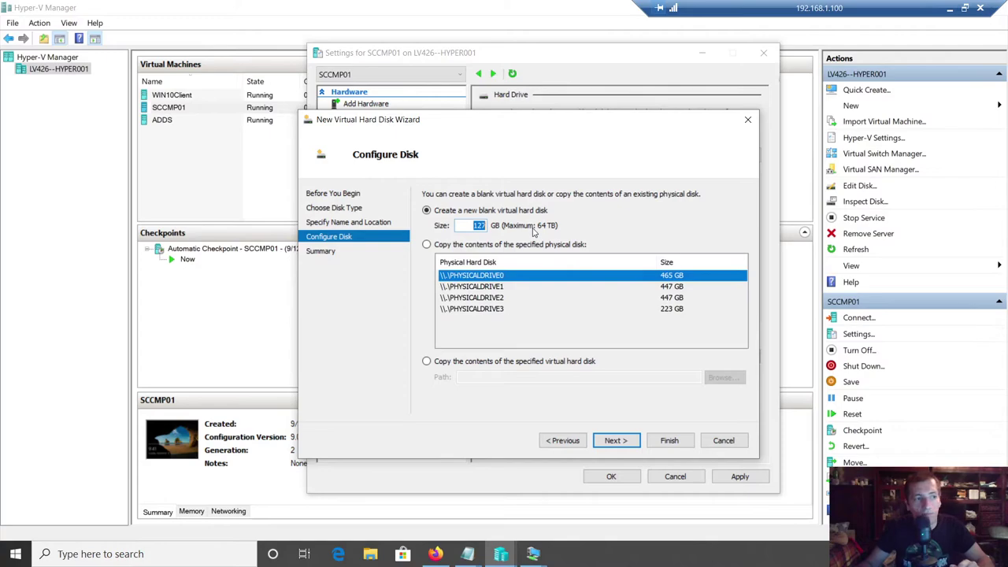
type("40")
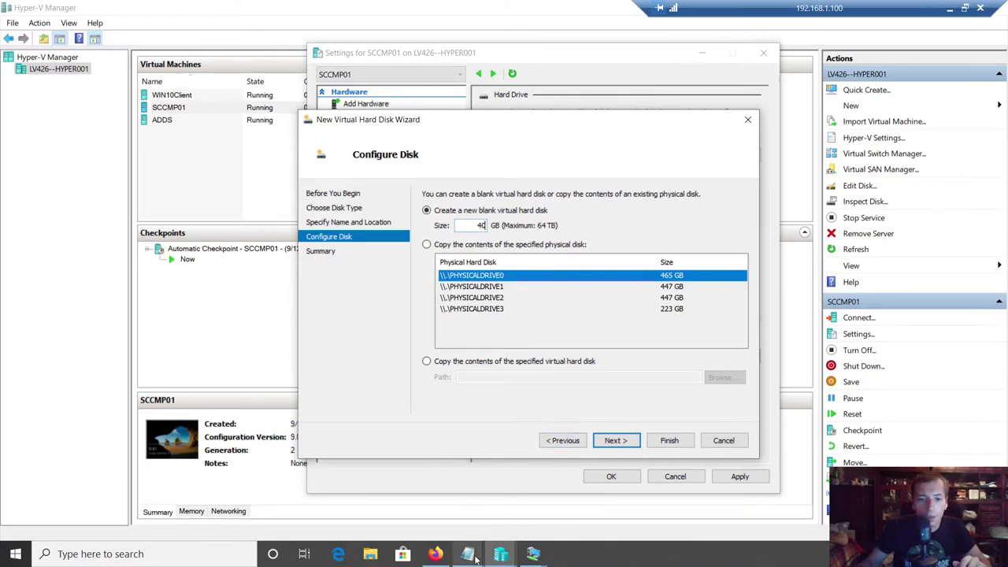
left_click(468, 554)
mouse_move(562, 486)
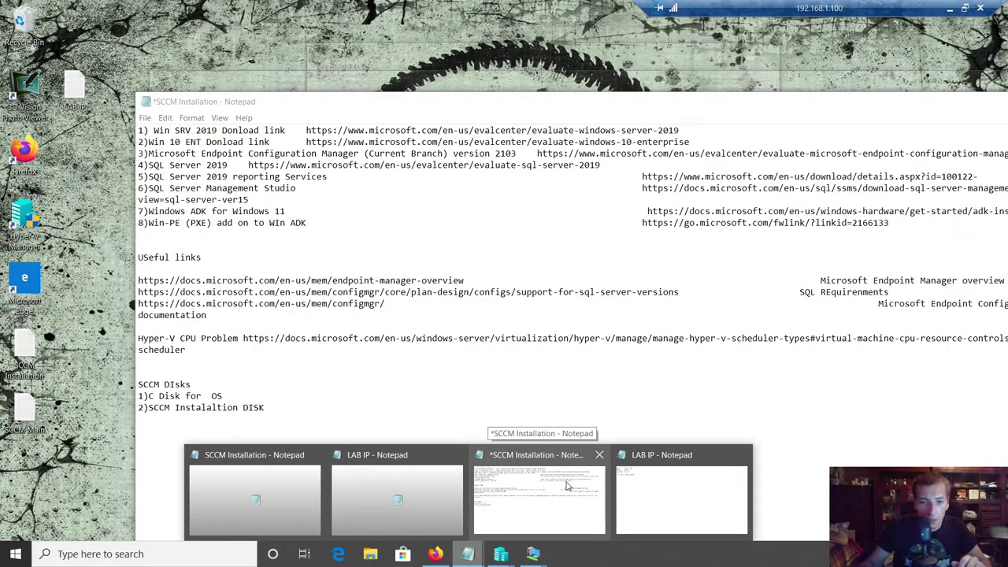
- Cut the SCCM DIsks lines out of the SCCM Installation notes
left_click(691, 490)
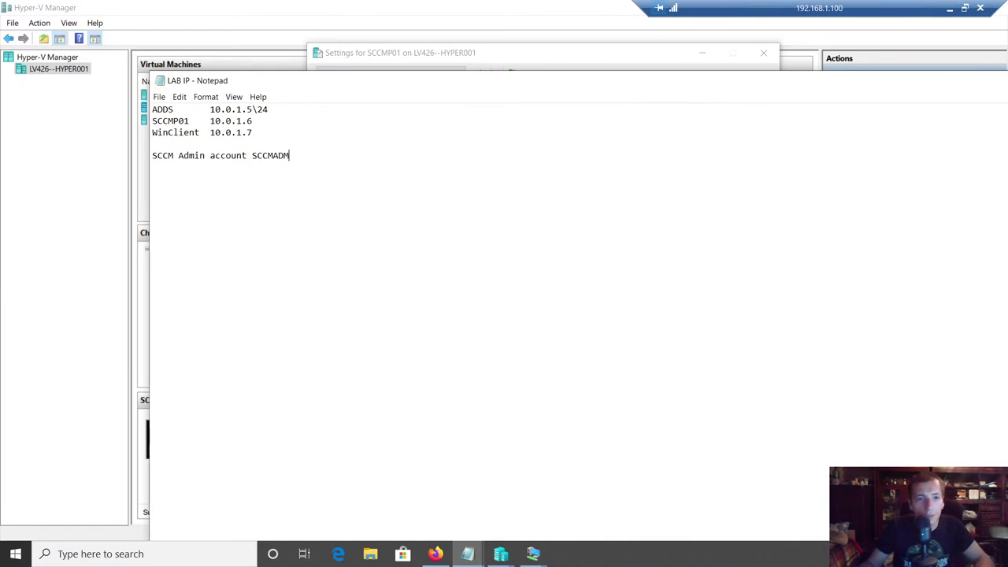
mouse_move(468, 552)
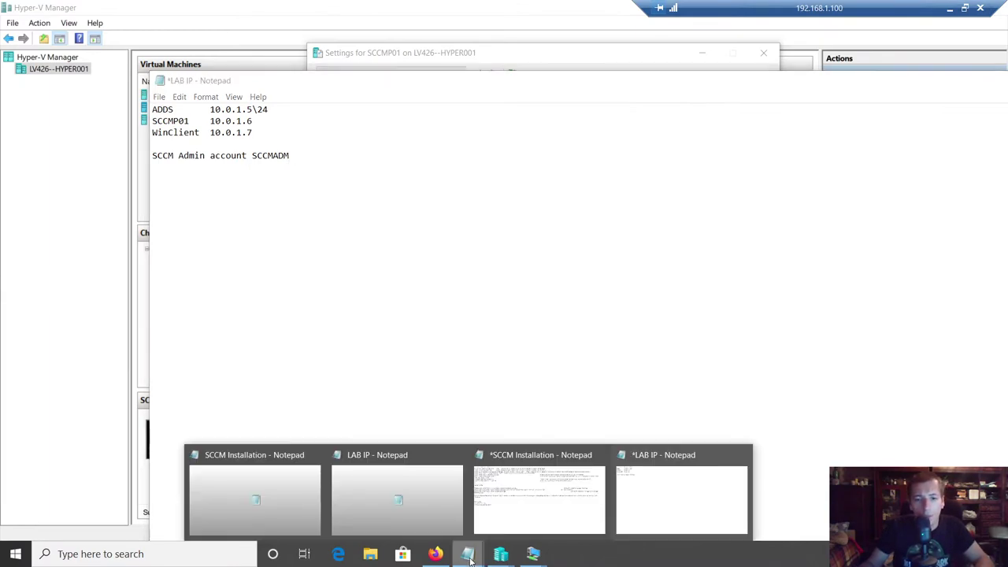
left_click(571, 501)
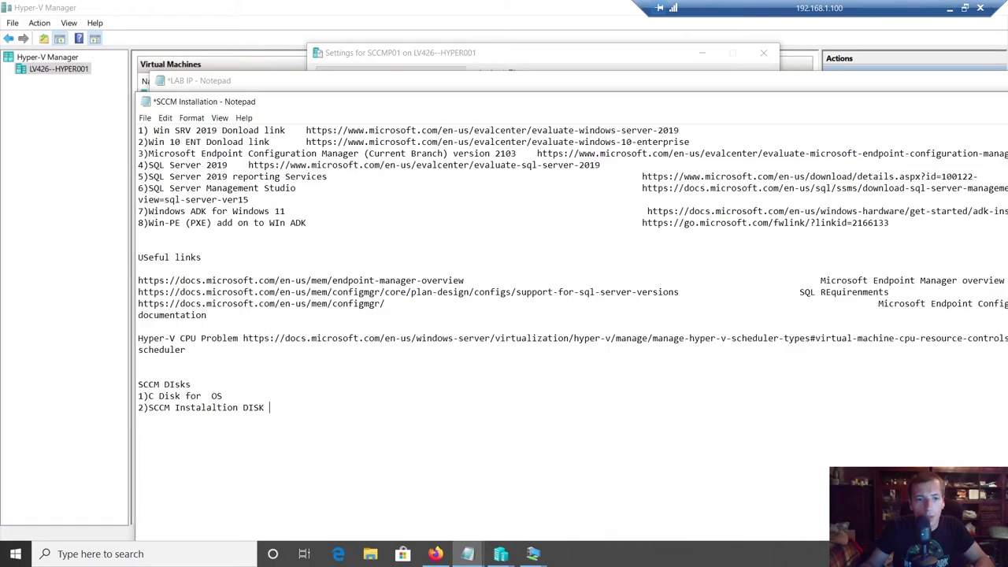
key("shift+Home")
key("shift+Up")
key("shift+Up")
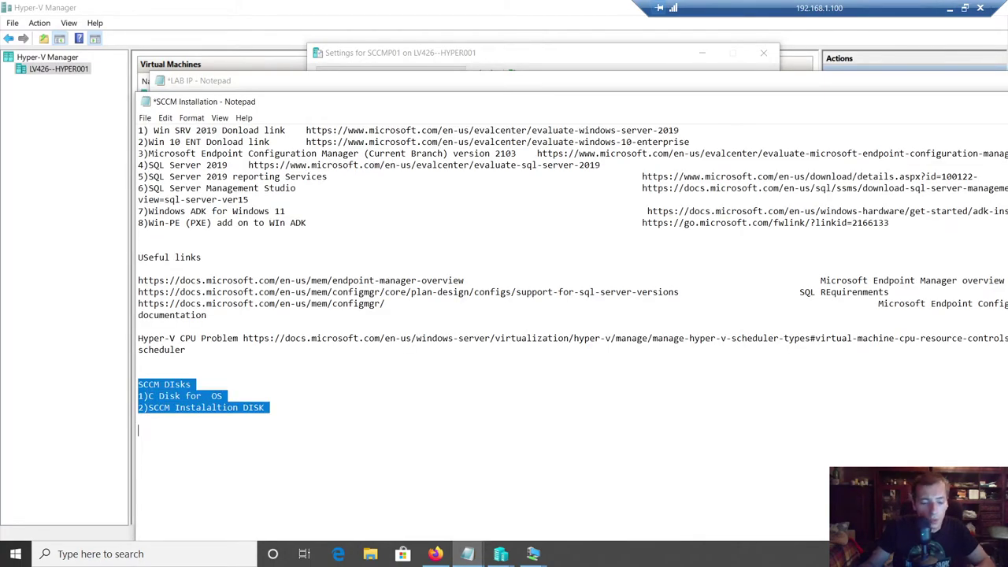
key("BackSpace")
- Add the disk list to the LAB IP notes with 'SIZE 40 GB' and save
mouse_move(468, 554)
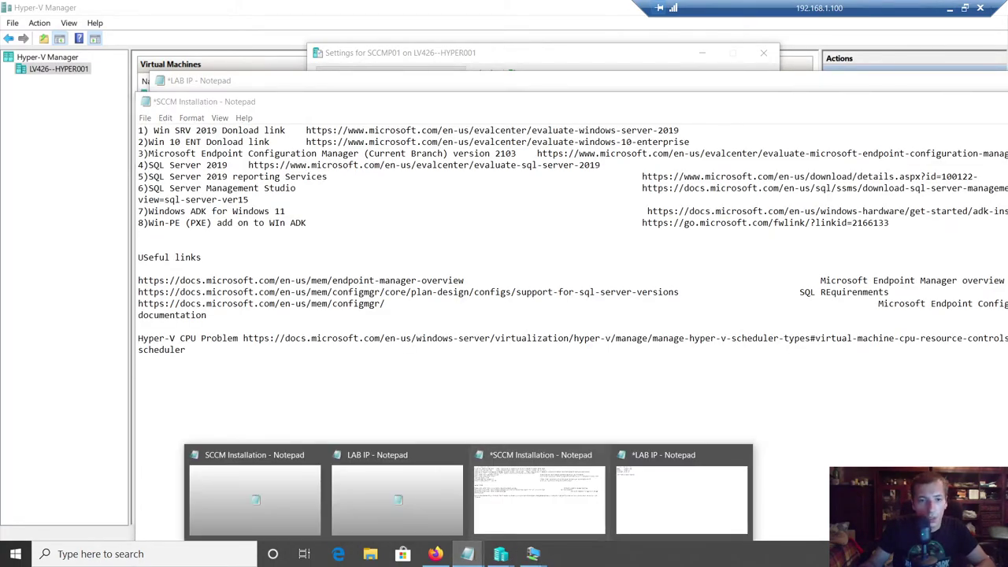
left_click(682, 492)
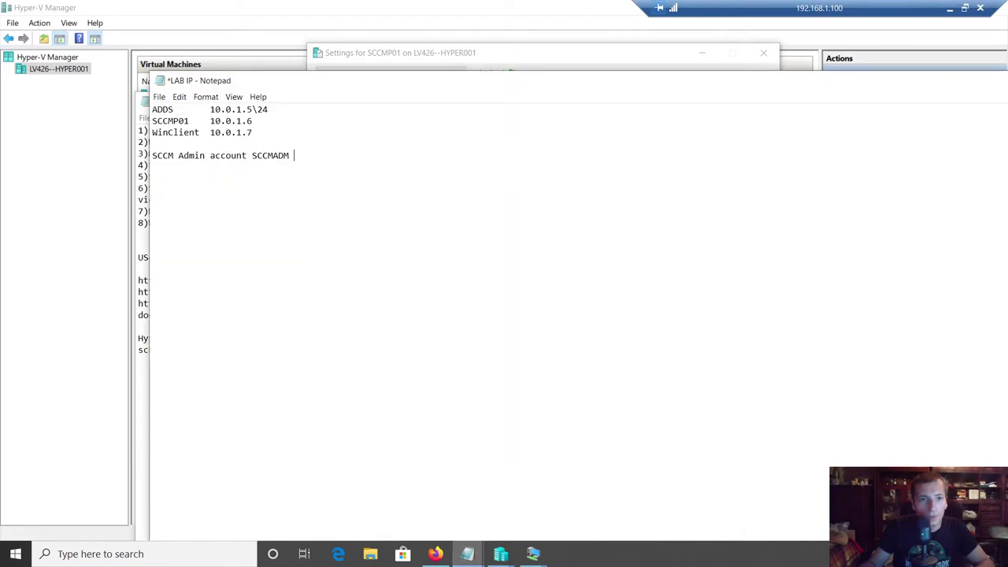
key("Return")
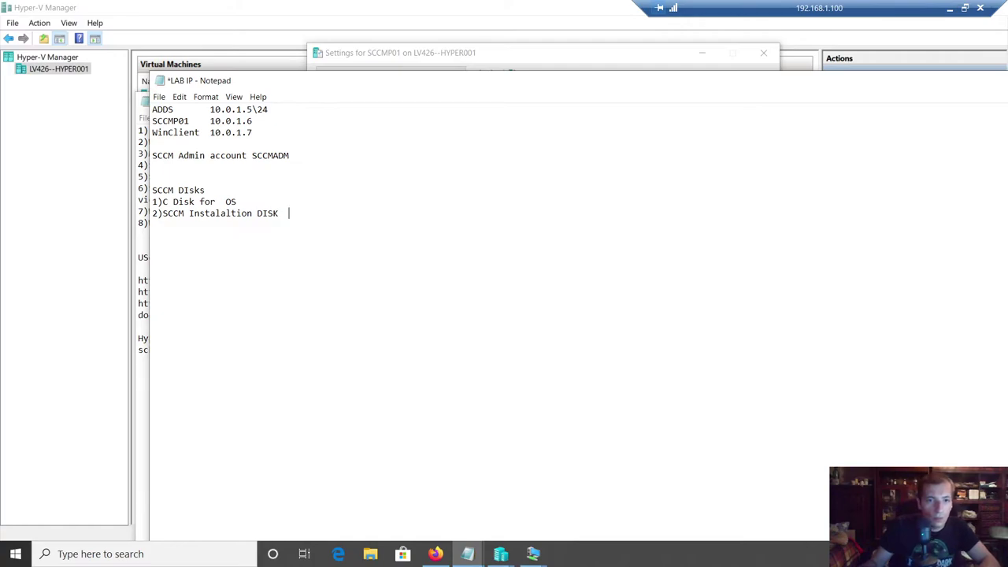
type("SIZE")
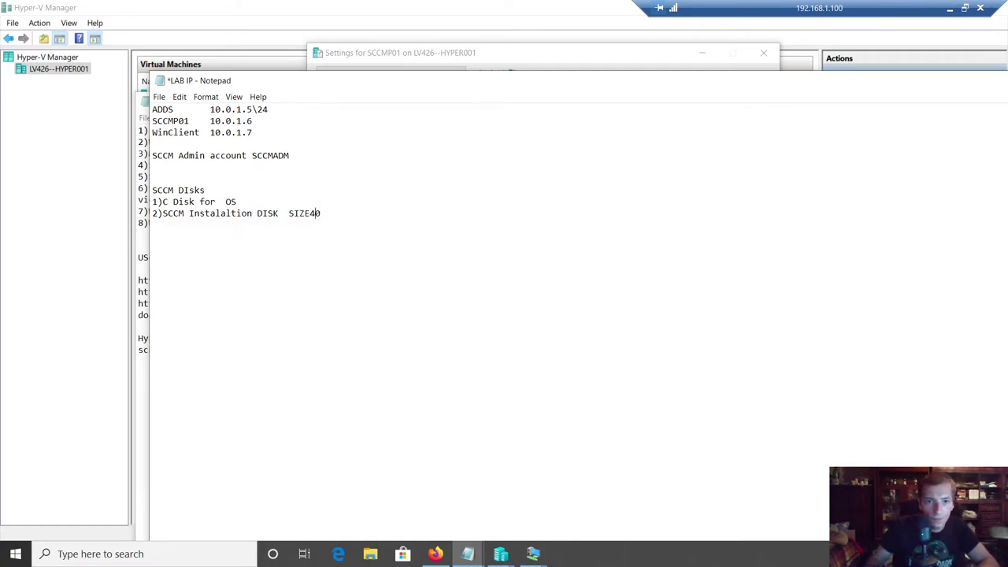
type(" 40 GB")
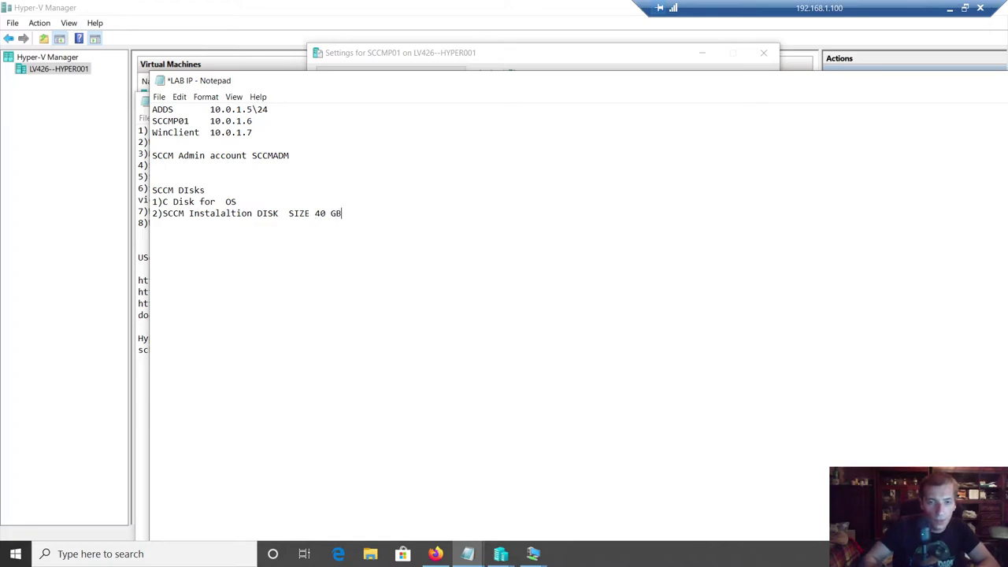
key("ctrl+s")
left_click(533, 554)
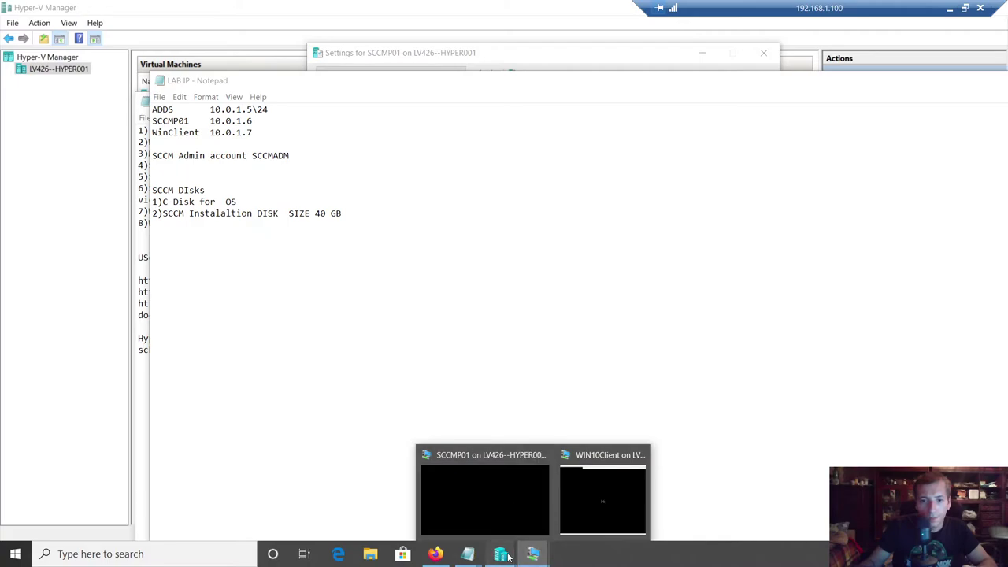
- Finish the wizard to create the 40 GB fixed SCCMINSTALL.vhdx disk
mouse_move(508, 557)
left_click(568, 492)
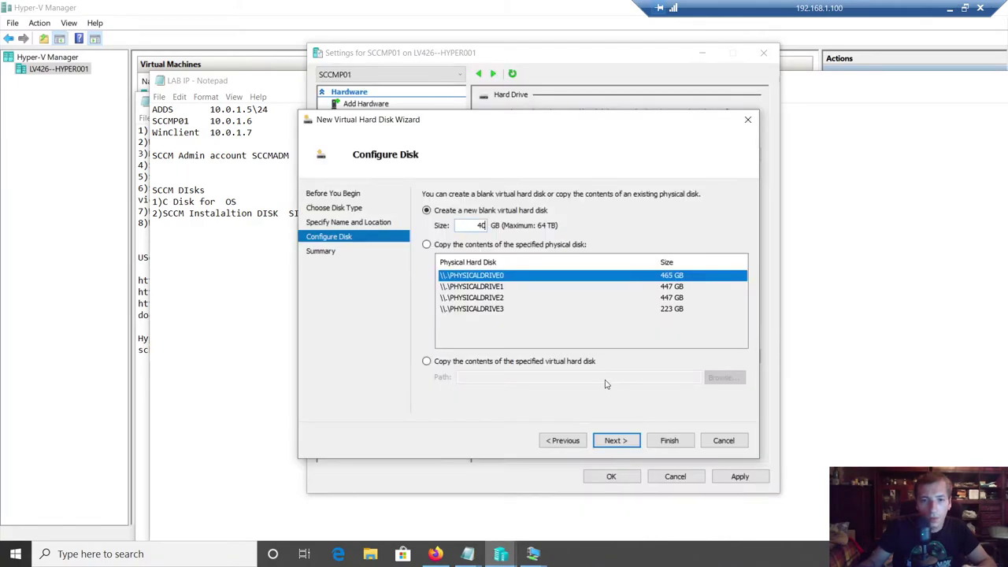
left_click(613, 441)
left_click(676, 441)
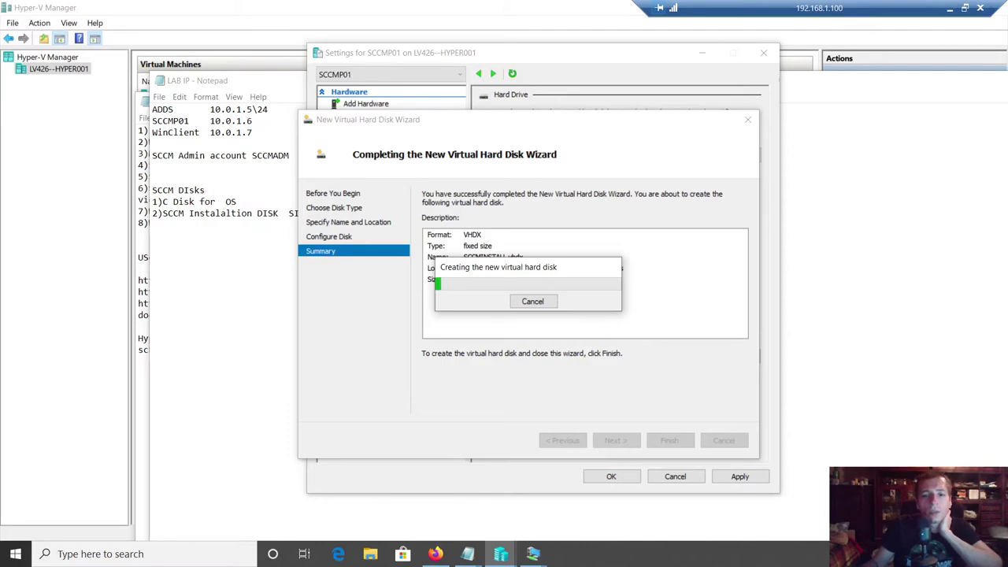
- Apply and save the new SCSI hard drive in SCCMP01's settings
left_click(532, 554)
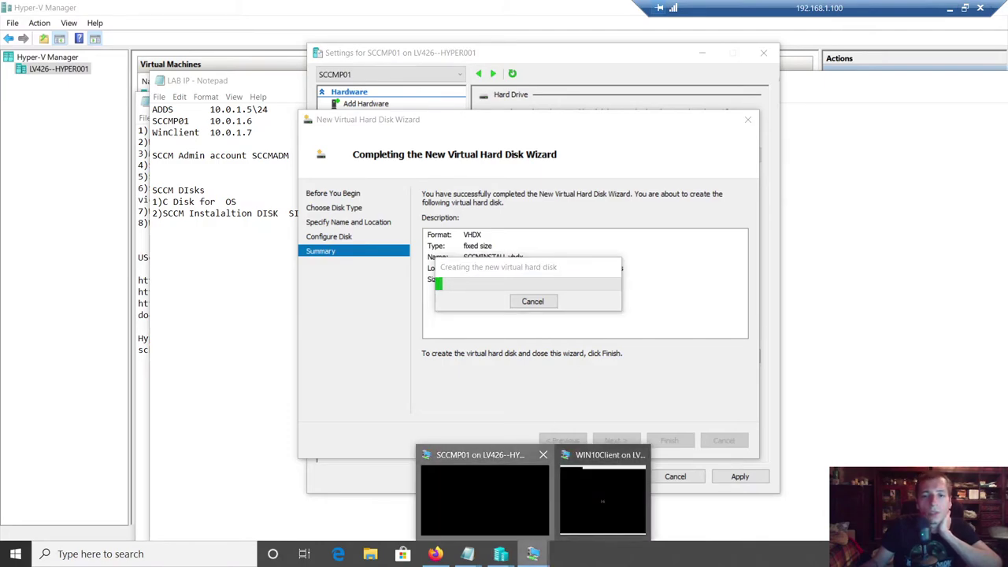
left_click(484, 498)
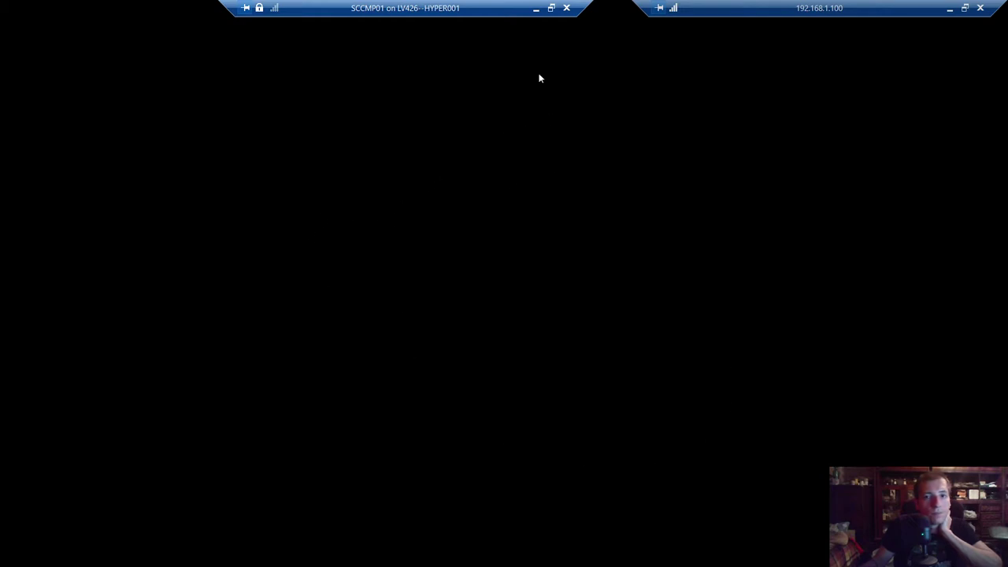
left_click(536, 9)
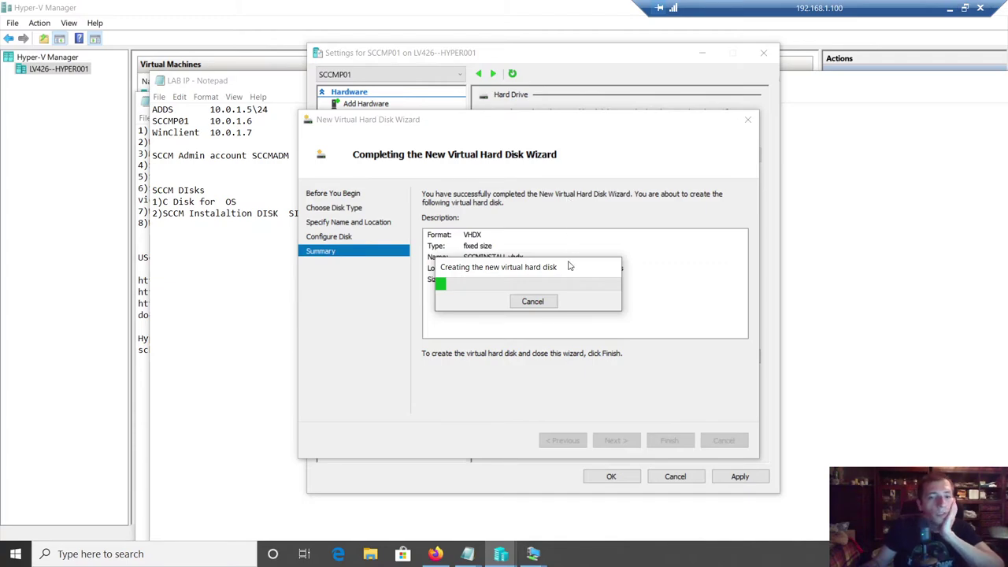
left_click_drag(538, 271, 606, 212)
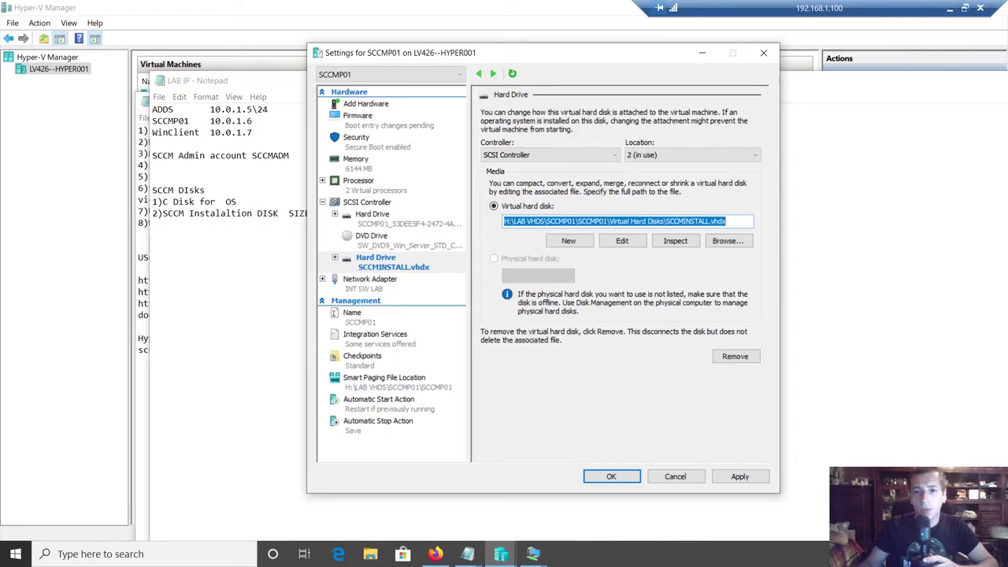
left_click(739, 477)
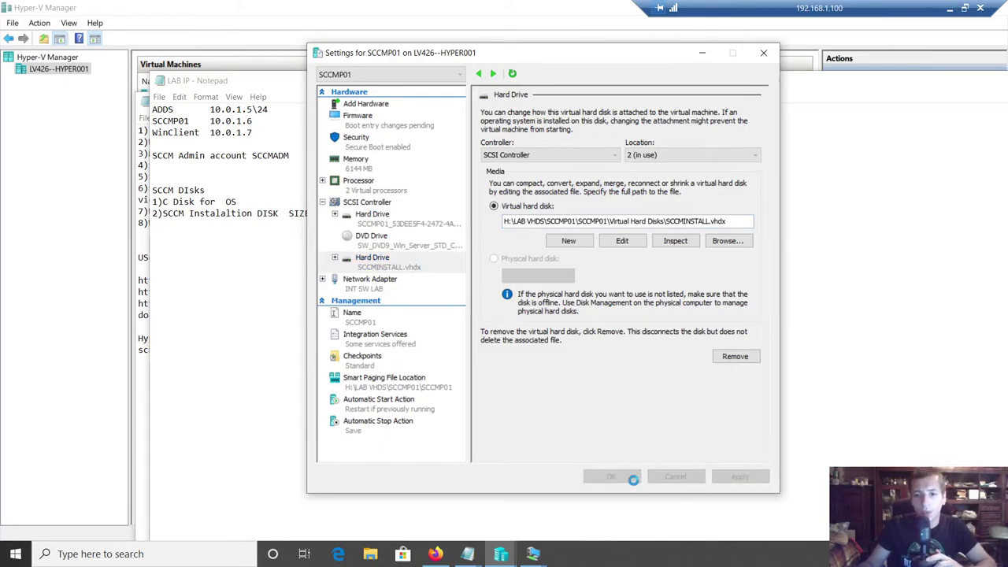
left_click(612, 477)
- Refresh the disk list on SCCMP01 and bring the offline 40 GB Disk 1 online
mouse_move(533, 558)
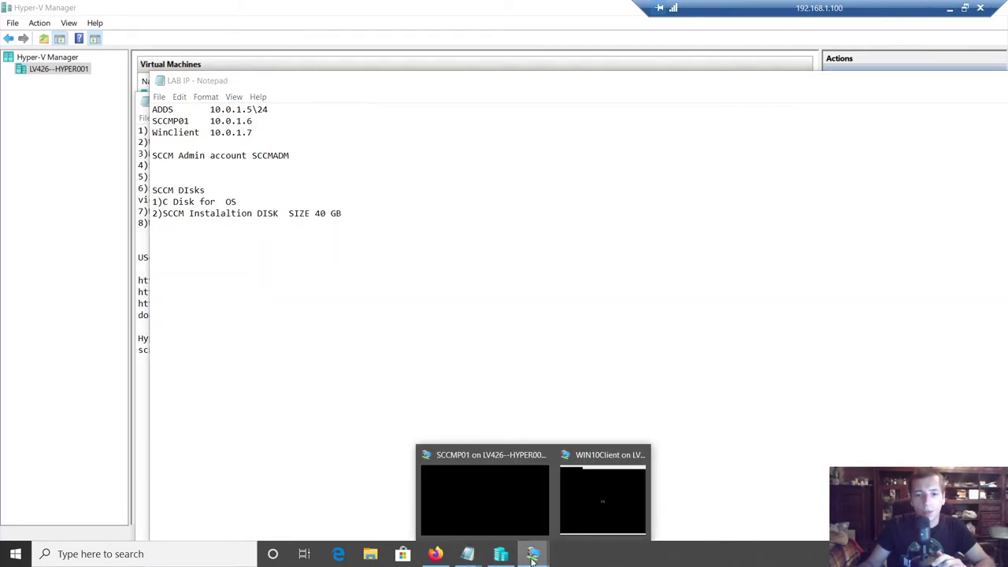
left_click(485, 492)
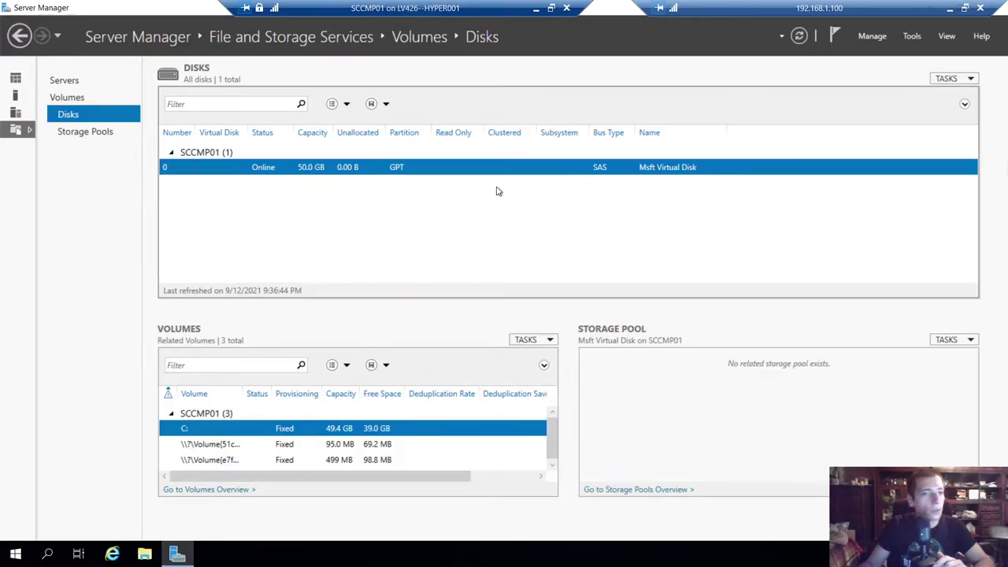
left_click(800, 36)
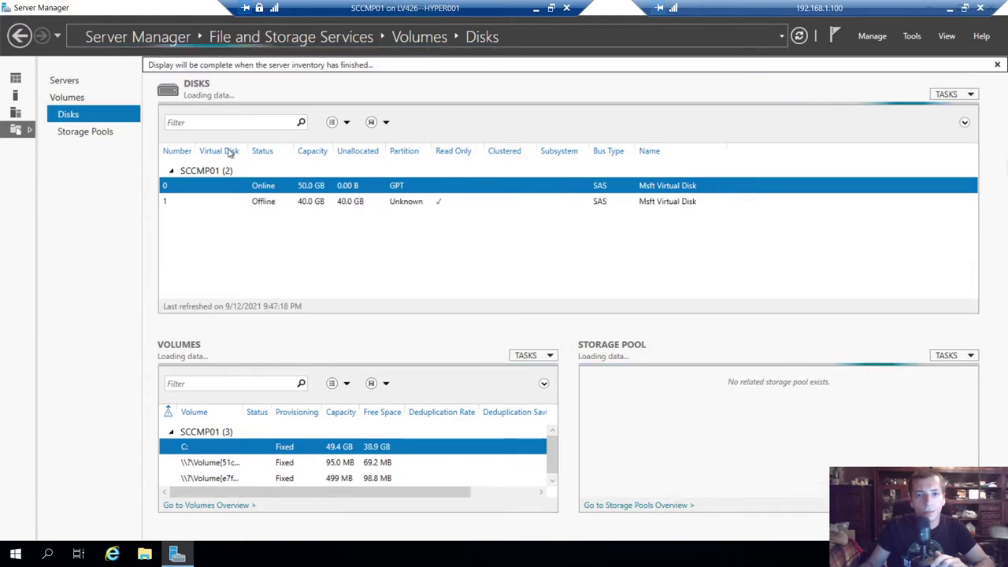
left_click(259, 200)
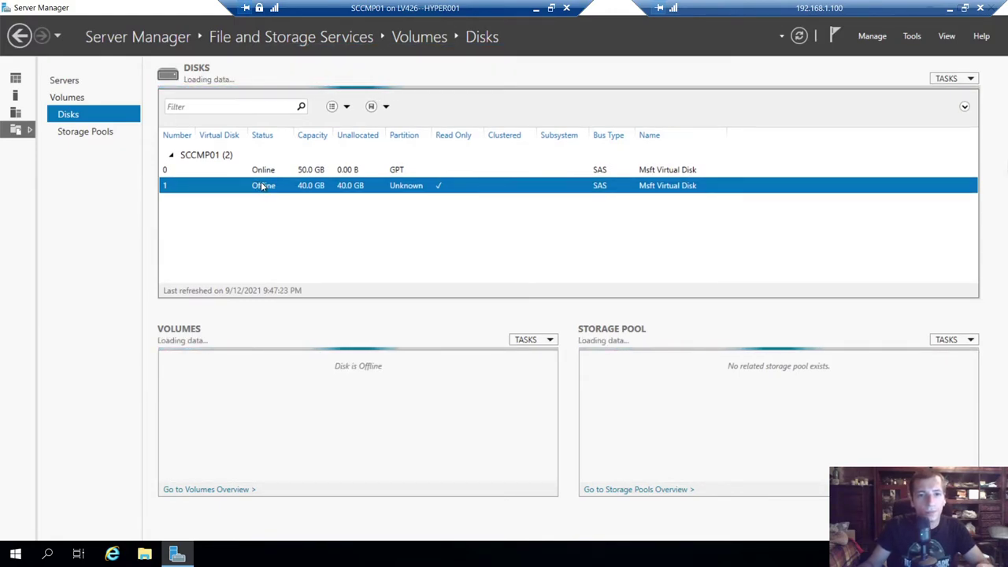
right_click(262, 186)
left_click(289, 207)
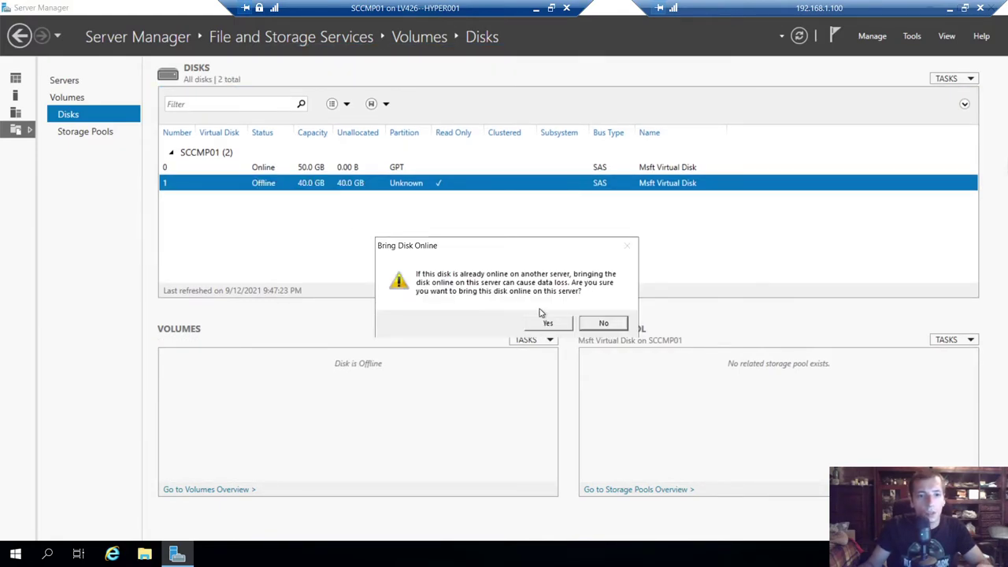
left_click(548, 324)
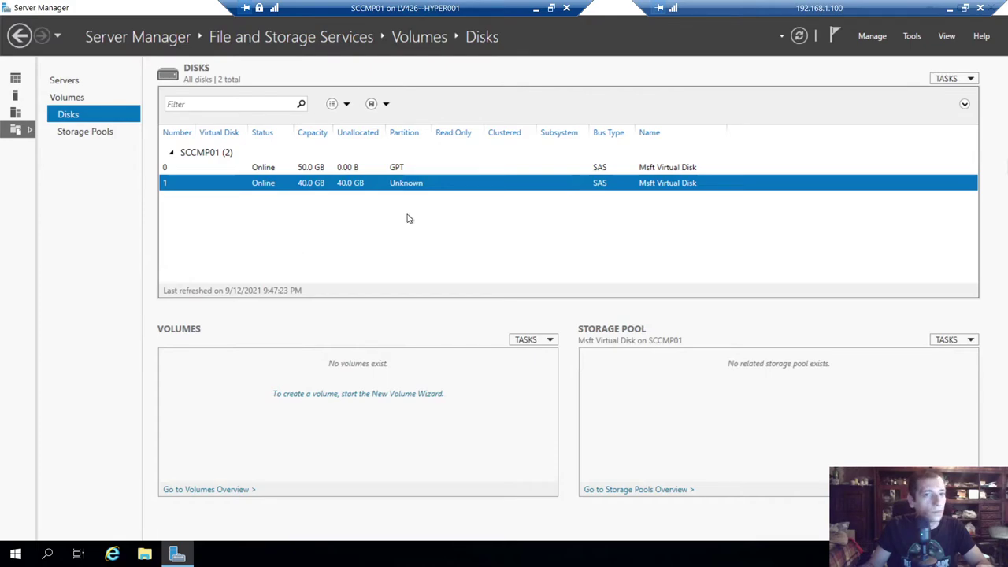
right_click(319, 183)
- Start a new volume on Disk 1, initialize it as GPT, keep 40 GB and pick a drive letter
left_click(367, 191)
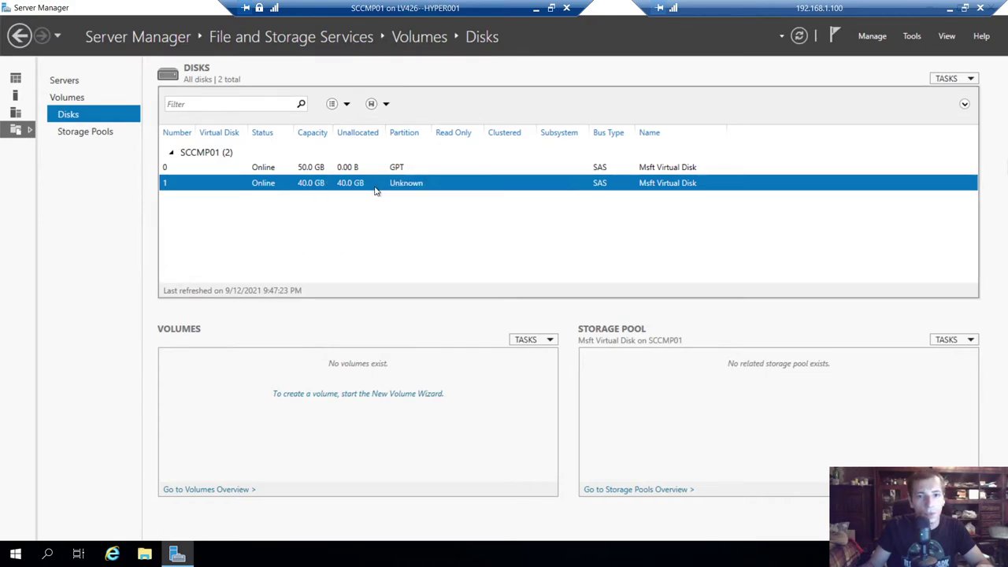
left_click(425, 442)
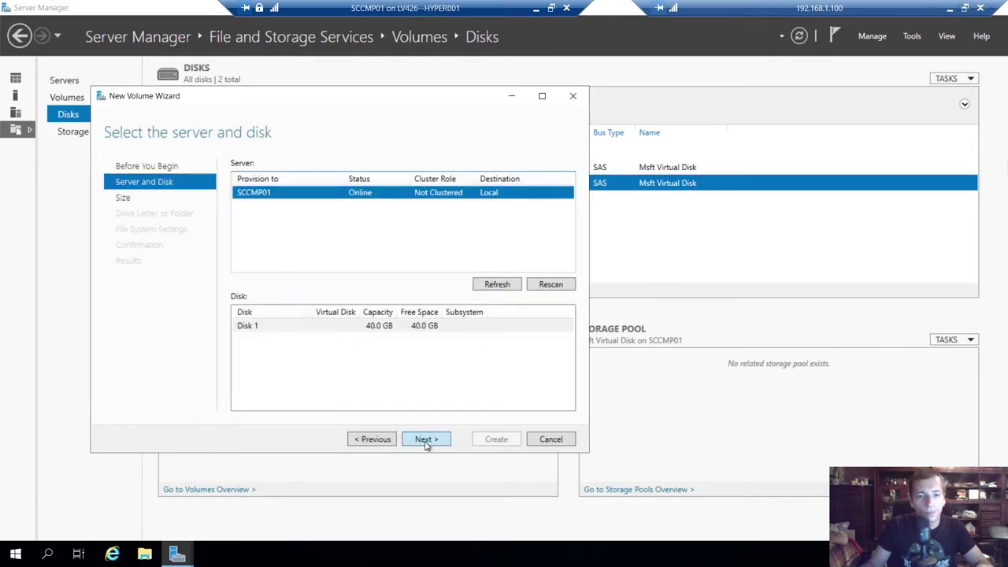
left_click(380, 331)
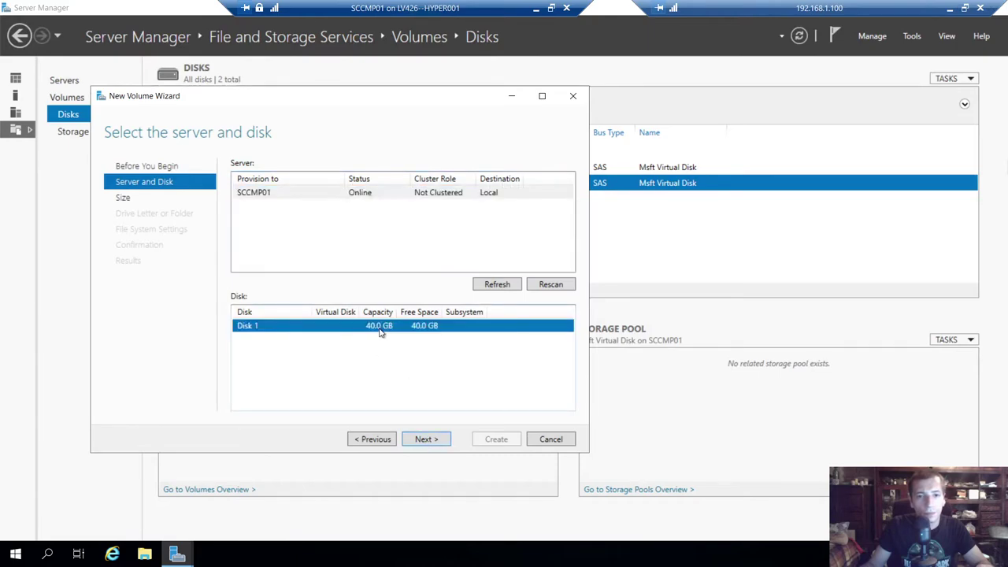
left_click(420, 439)
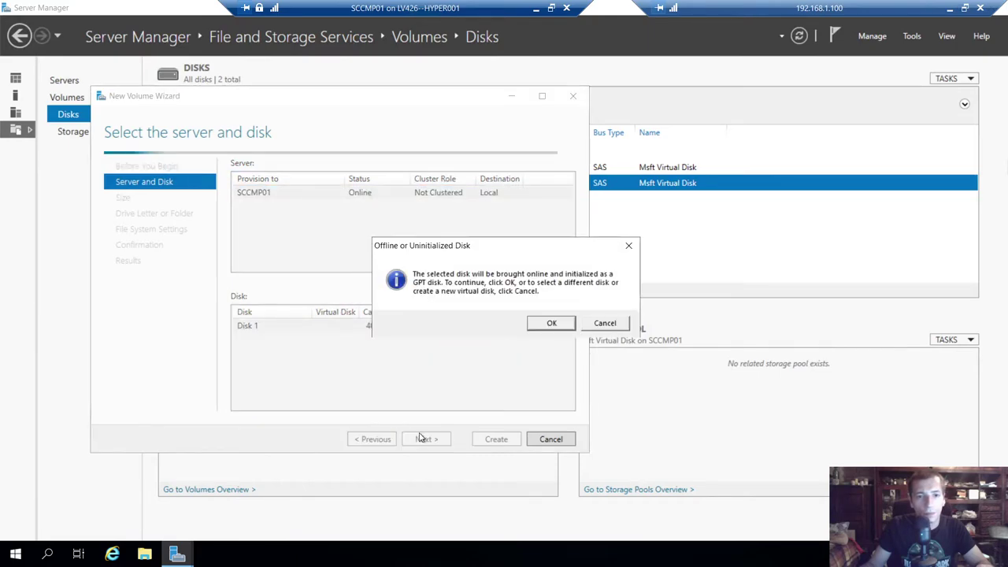
left_click(550, 324)
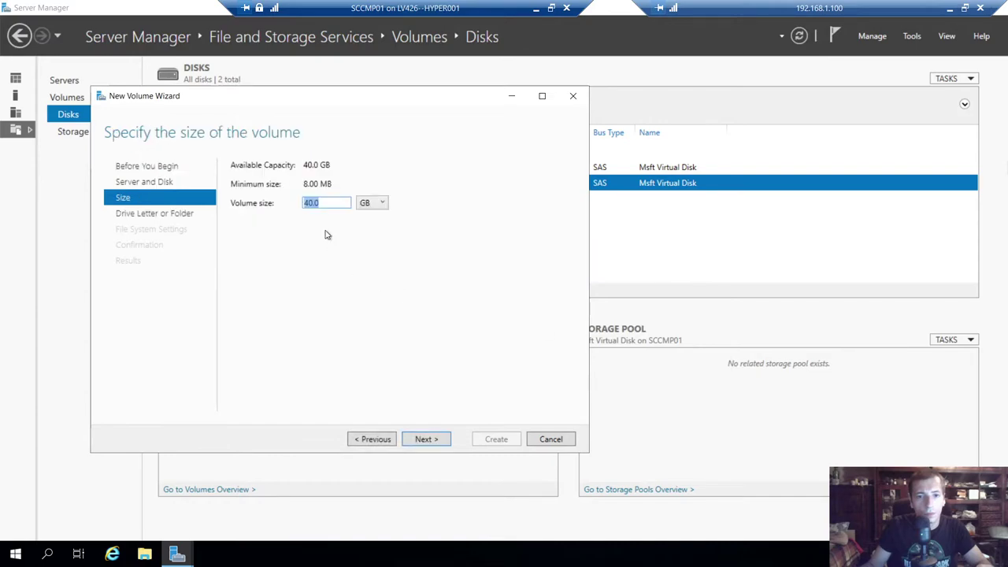
left_click(426, 439)
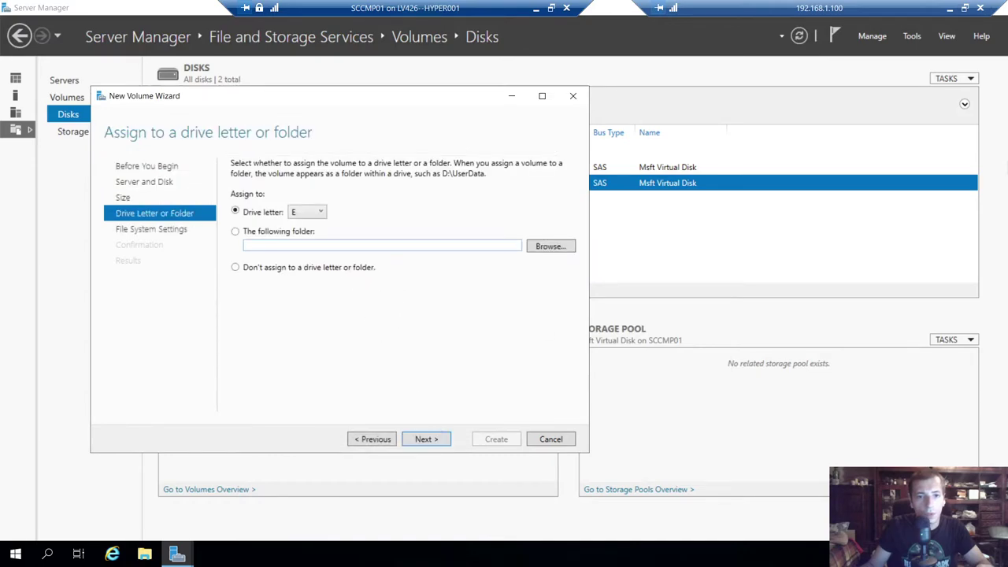
left_click(313, 211)
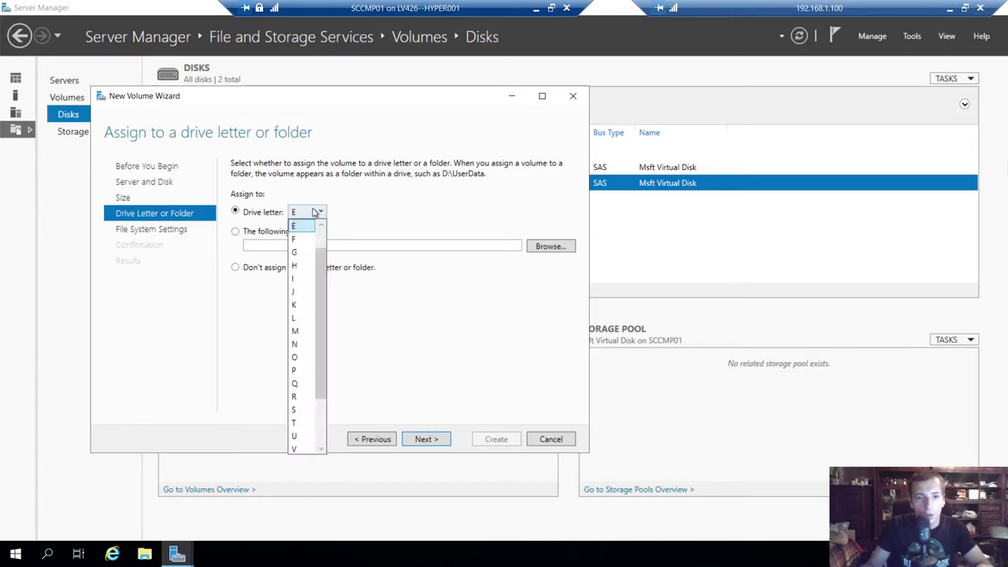
left_click(298, 281)
left_click(426, 438)
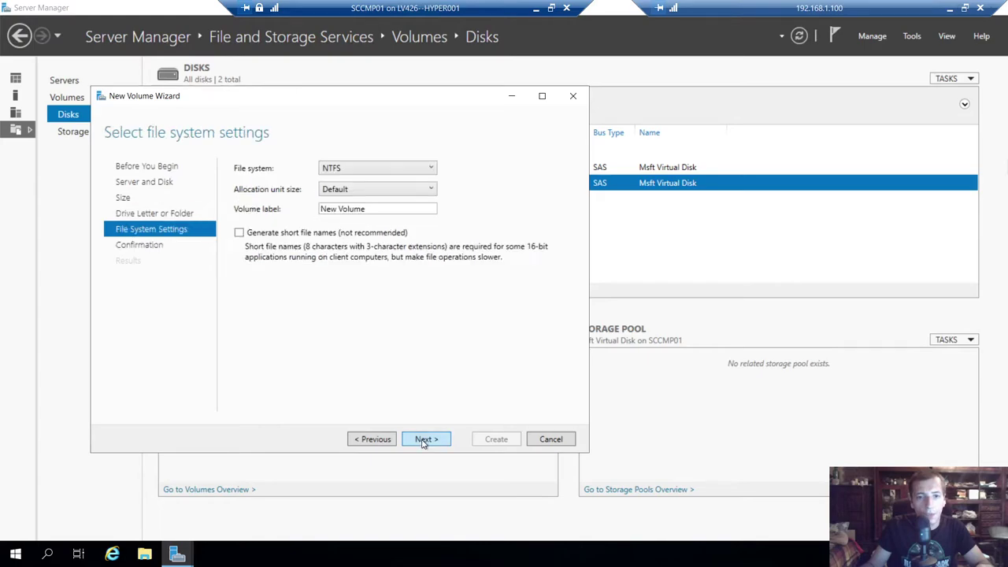
- Leave the file system at NTFS with the Default allocation unit size
left_click(389, 193)
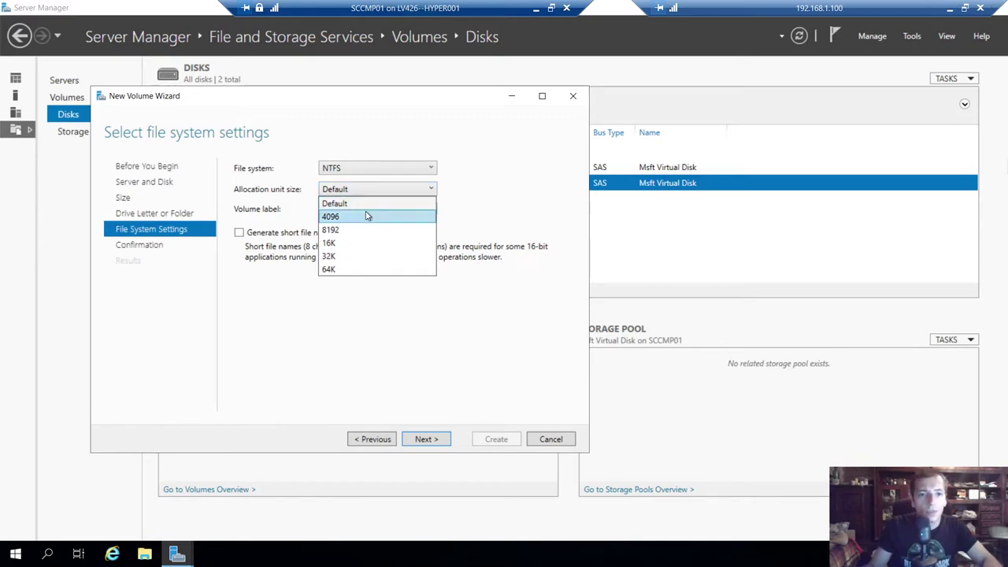
left_click(502, 182)
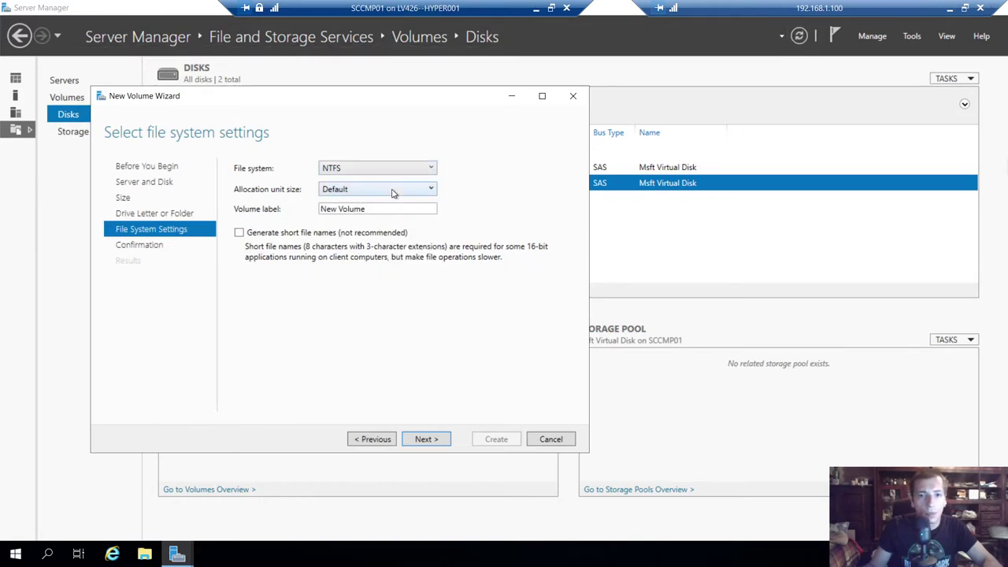
double_click(348, 208)
left_click(370, 193)
left_click(370, 195)
left_click(536, 8)
left_click(435, 554)
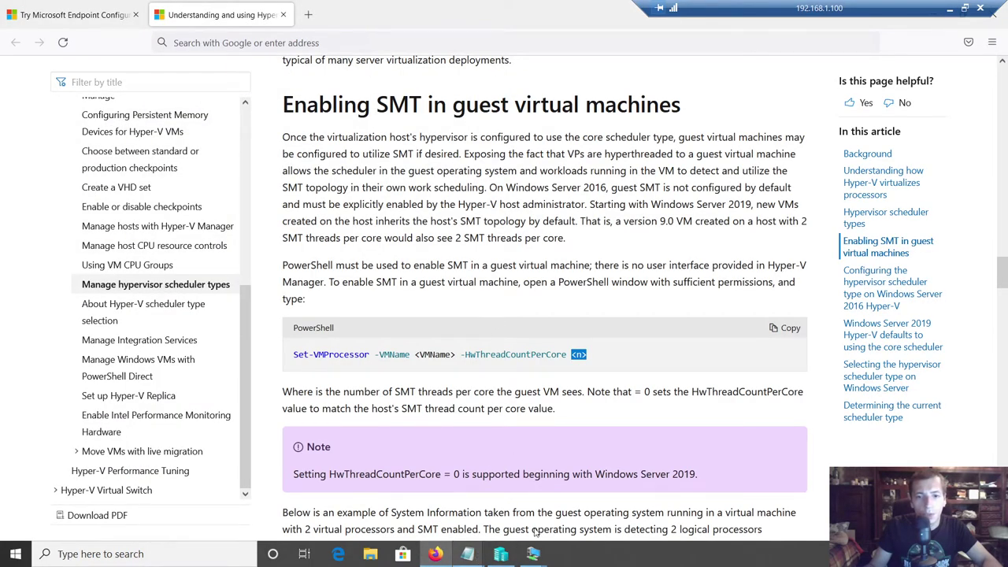
- Load the SQL Server requirements link from the SCCM Installation notes in the browser
left_click(470, 556)
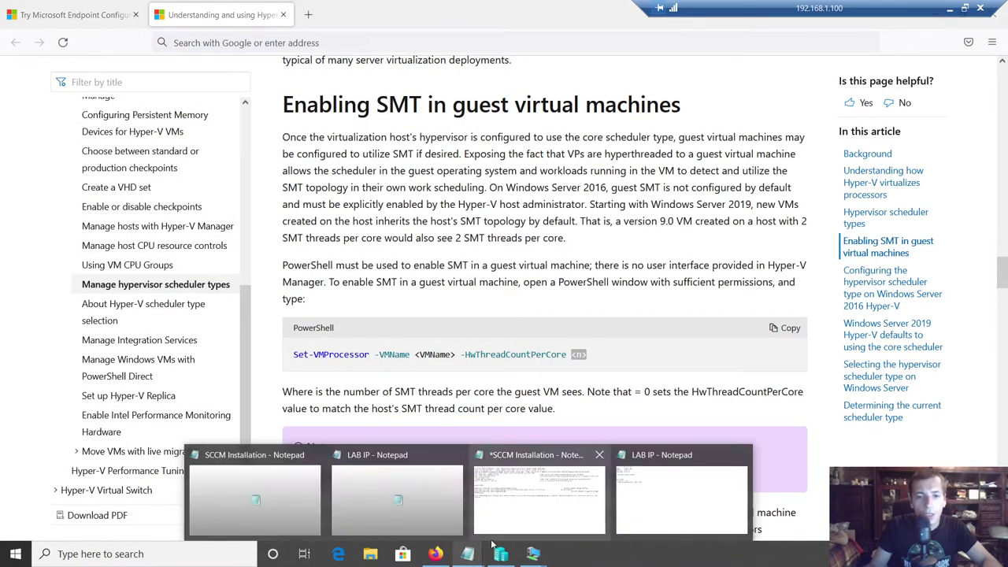
left_click(537, 512)
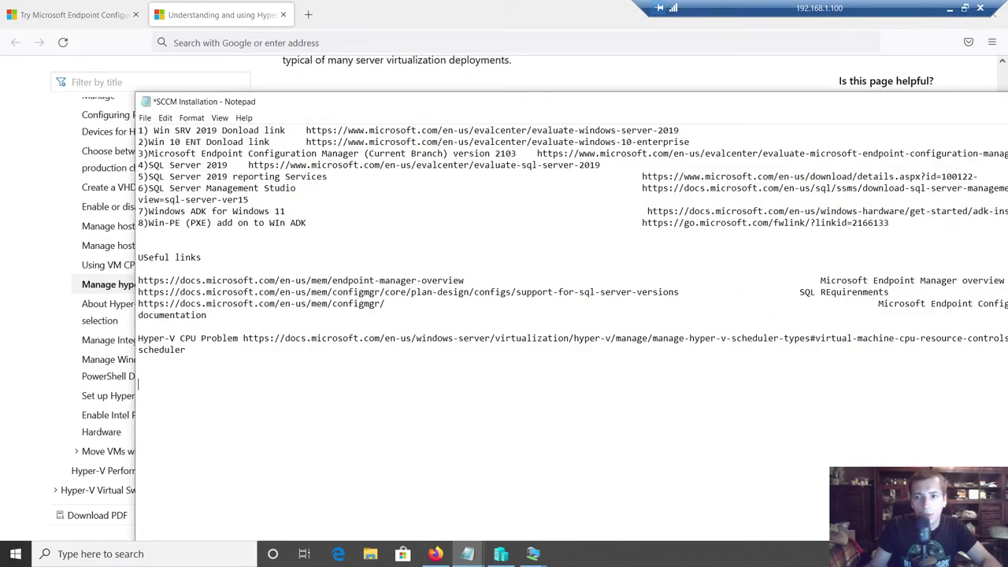
left_click_drag(679, 292, 138, 291)
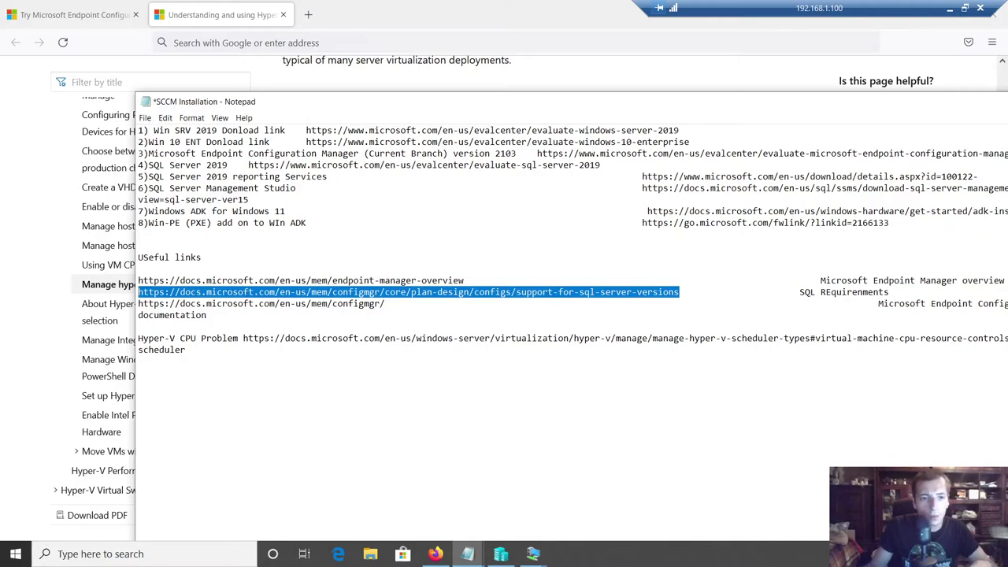
key("ctrl+c")
key("alt+Tab")
key("ctrl+l")
key("ctrl+v")
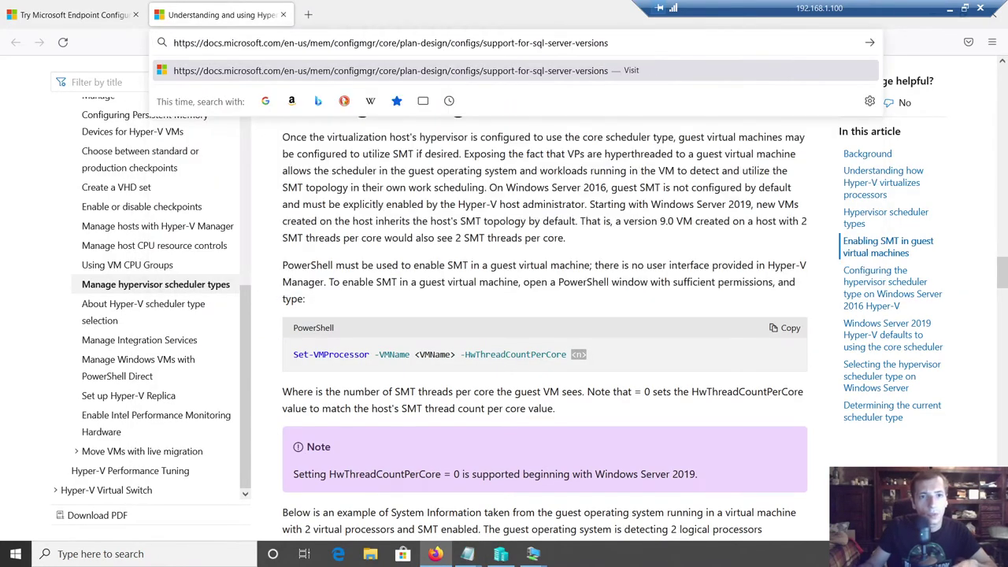
key("Return")
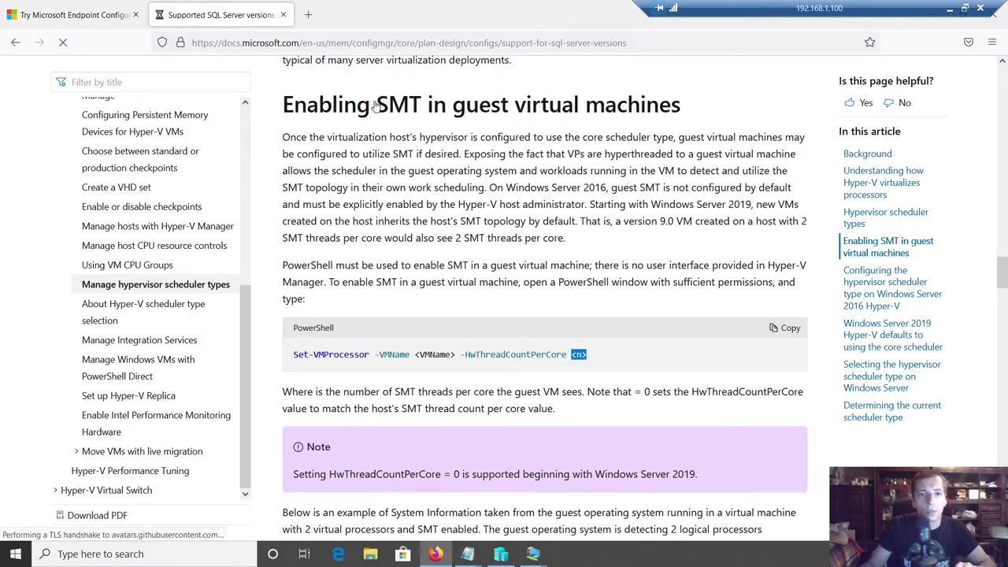
- Search the Supported SQL Server versions page for Alloc, Unit, Lengh, Disk and Parti
scroll(411, 130, "down", 5)
key("ctrl+f")
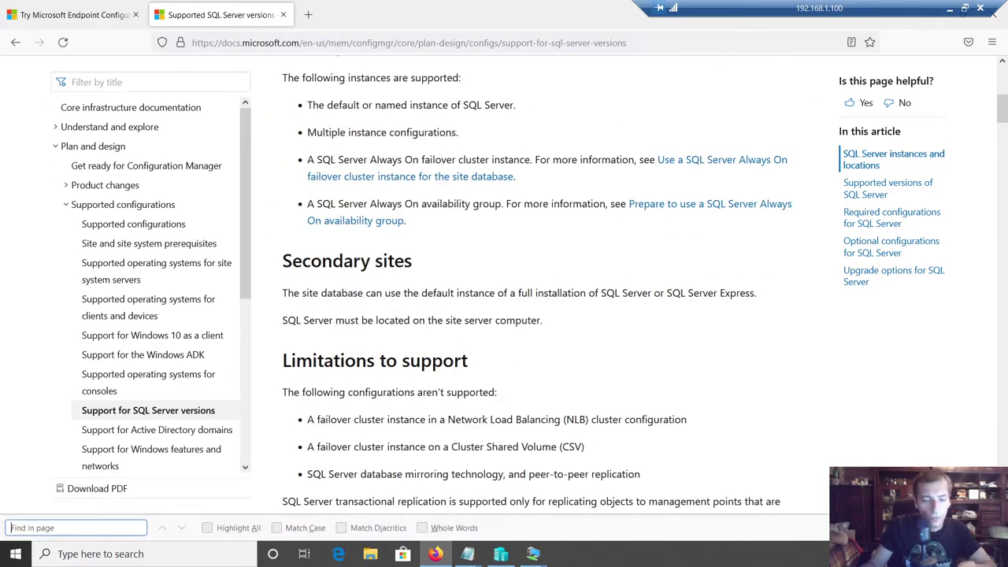
type("Alloca")
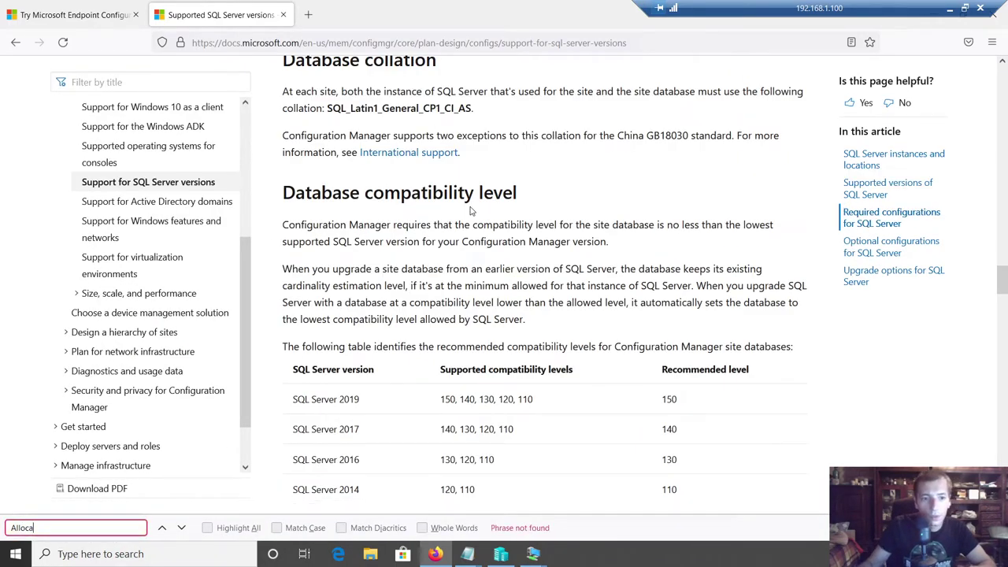
key("BackSpace")
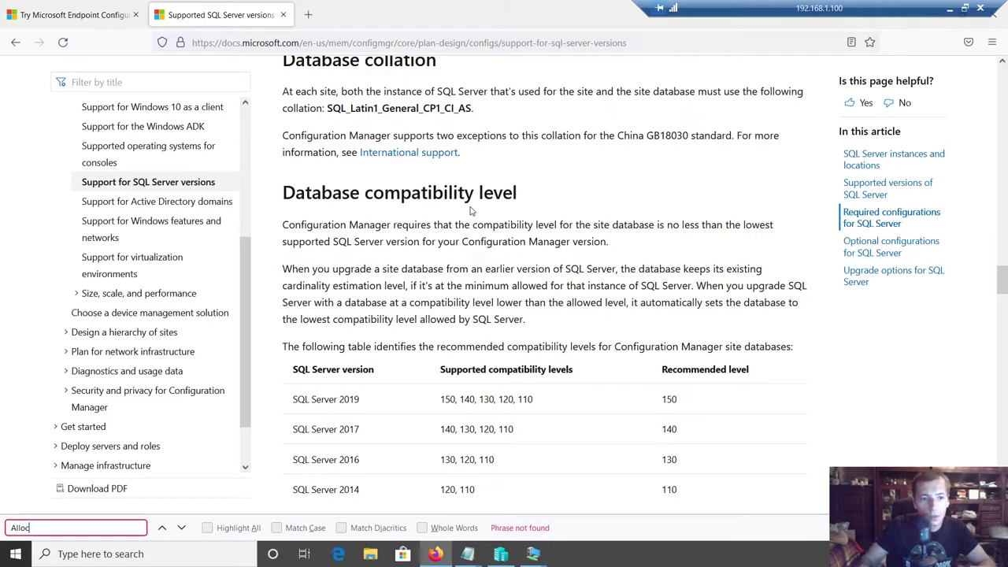
key("BackSpace")
key("BackSpace")
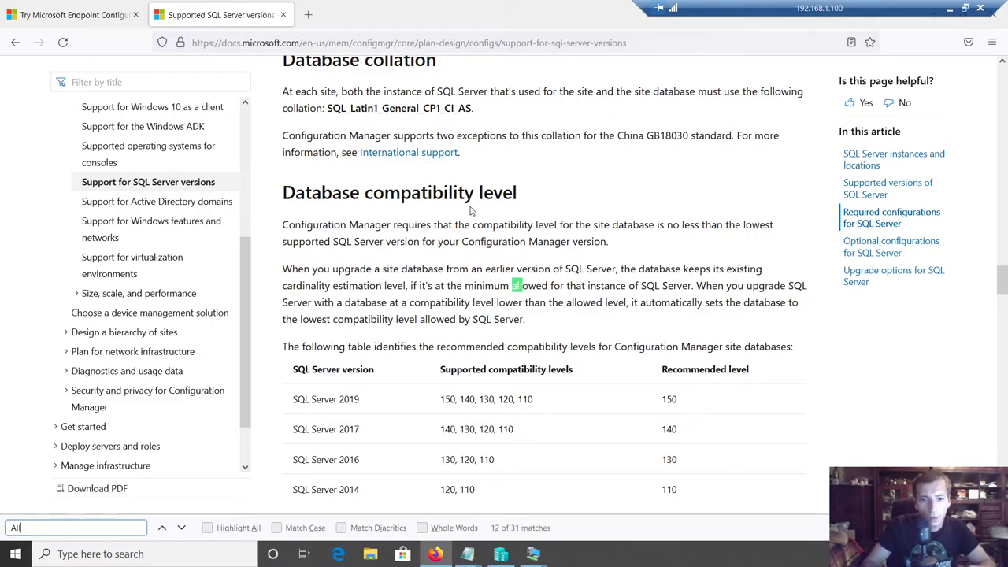
scroll(272, 192, "down", 5)
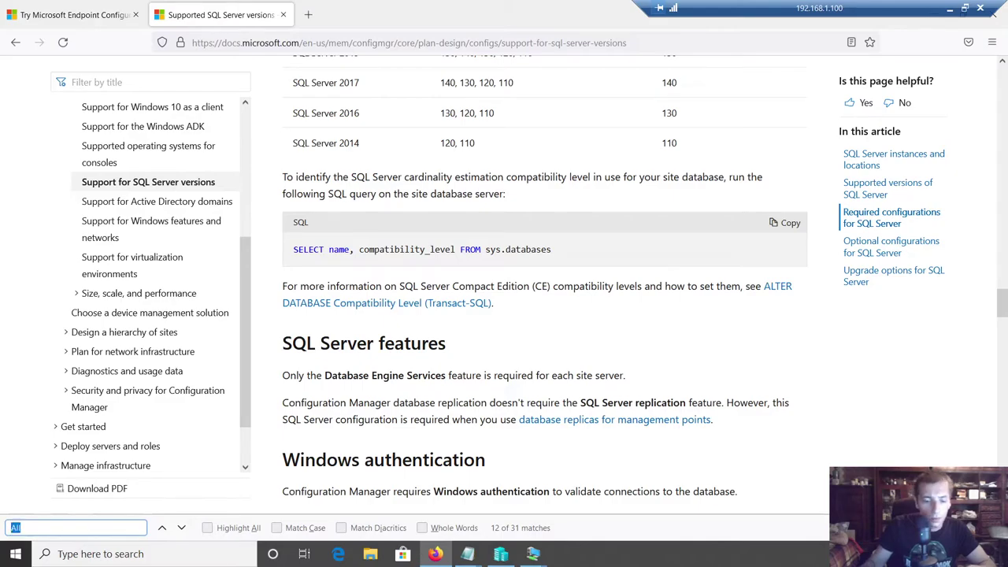
type("Unit")
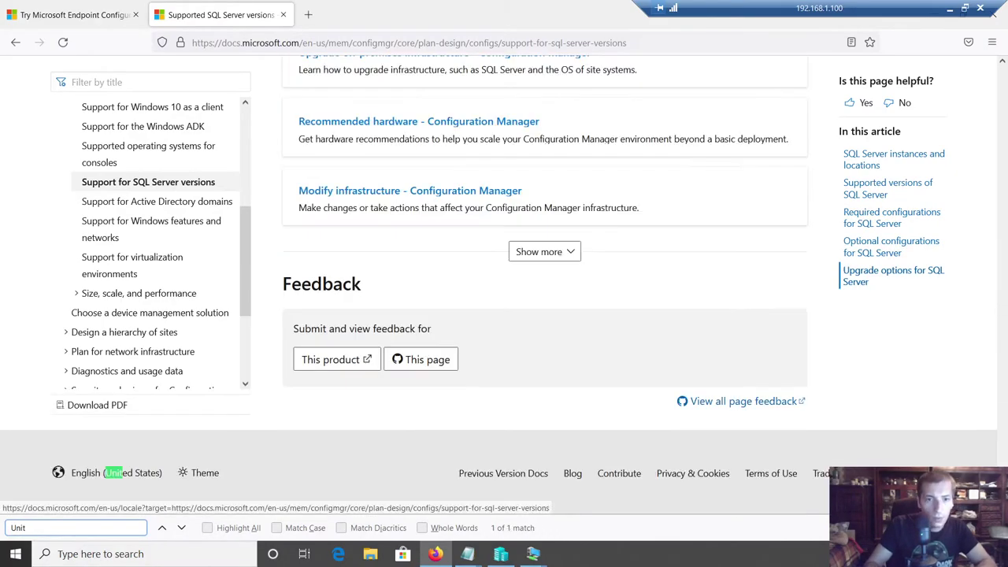
key("BackSpace")
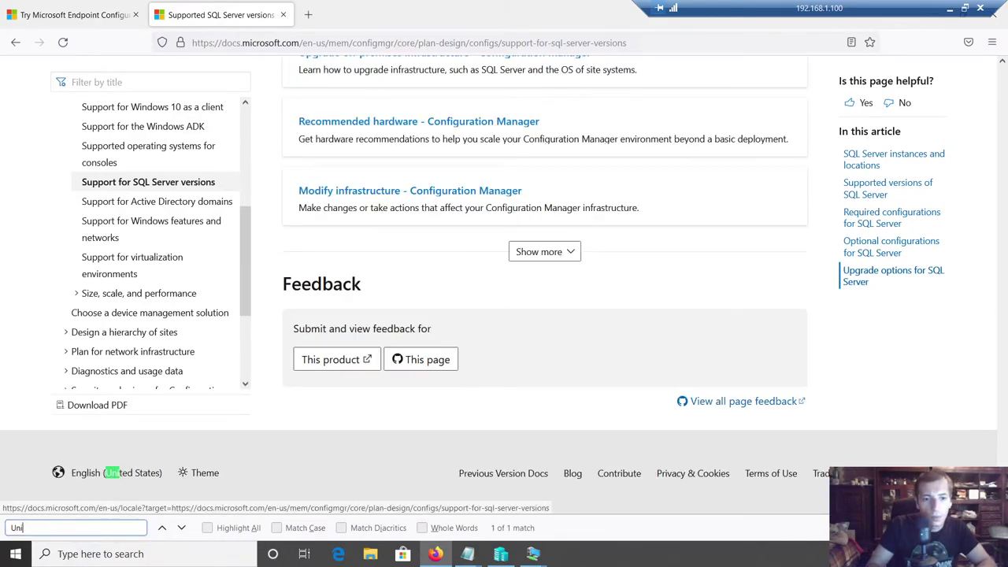
key("BackSpace")
key("BackSpace")
key("BackSpace")
type("Lengh")
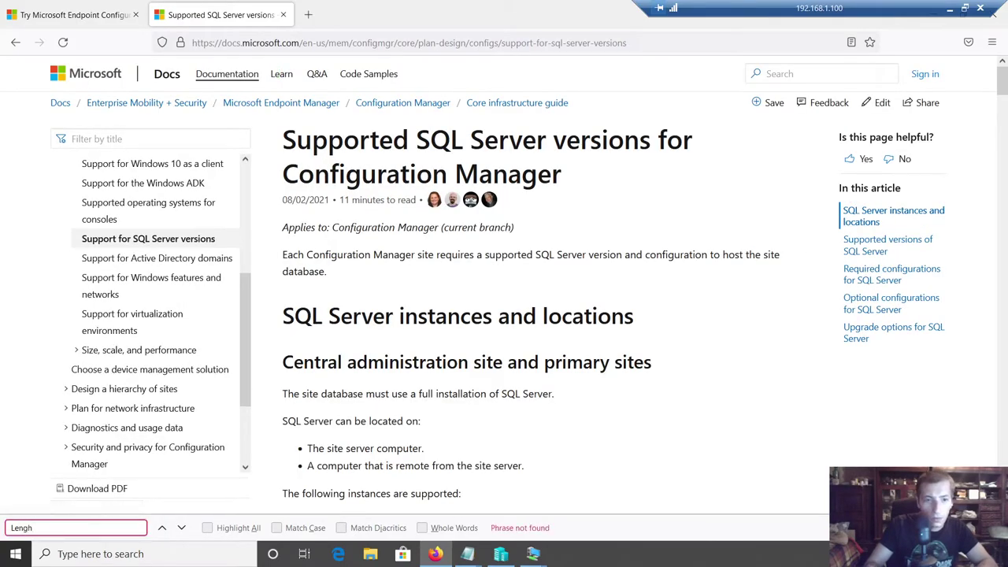
key("BackSpace")
key("BackSpace")
key("BackSpace")
key("BackSpace")
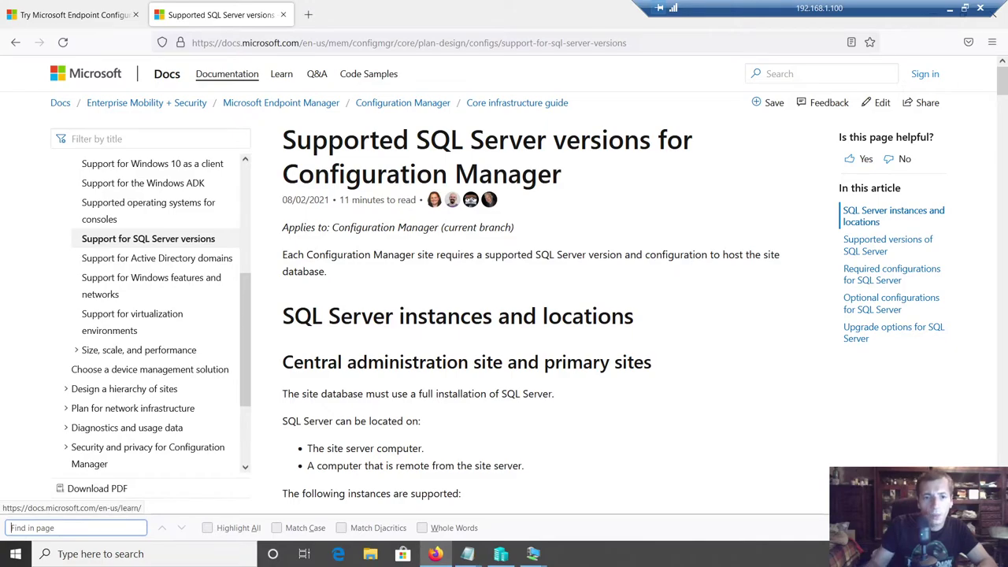
type("Disk")
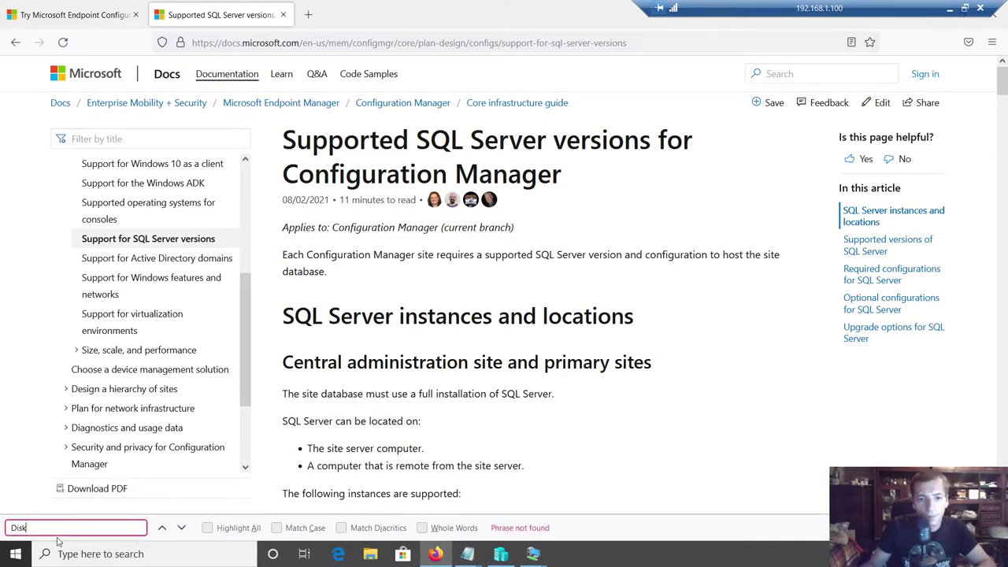
key("ctrl+a")
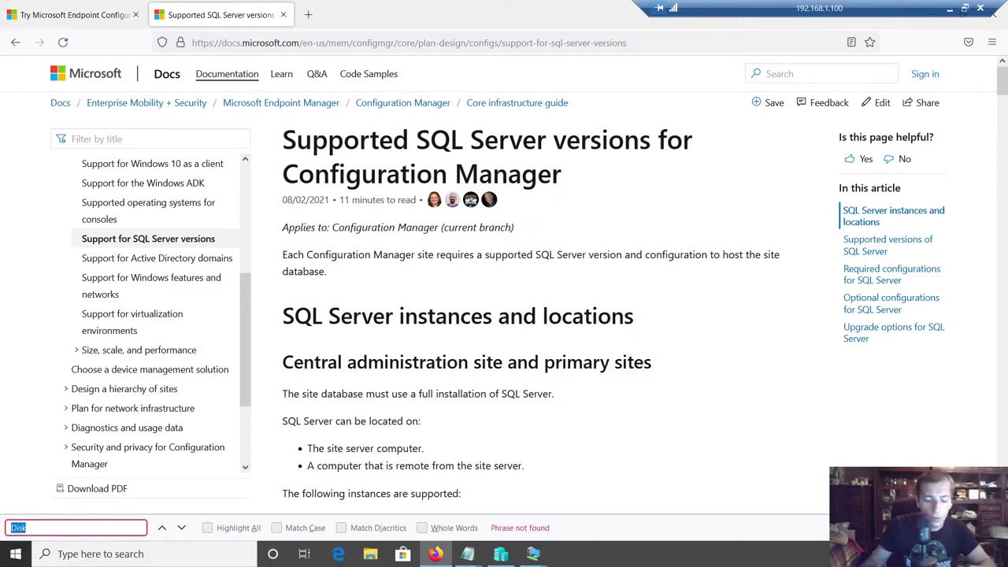
type("Parti")
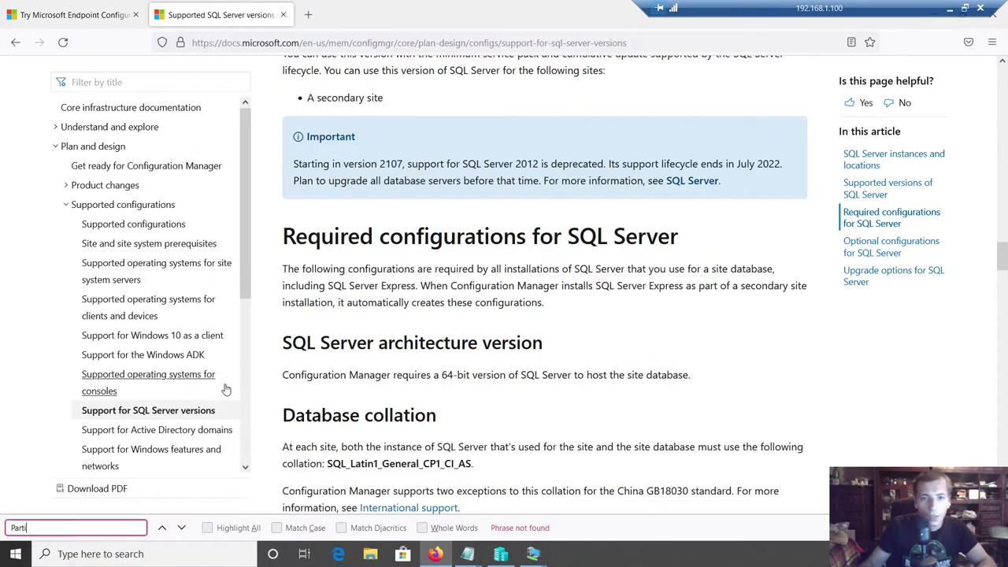
- Scroll through the page reviewing the partition matches, then return to the SCCM Installation notes
scroll(433, 328, "down", 2)
left_click_drag(332, 325, 458, 325)
scroll(459, 325, "down", 3)
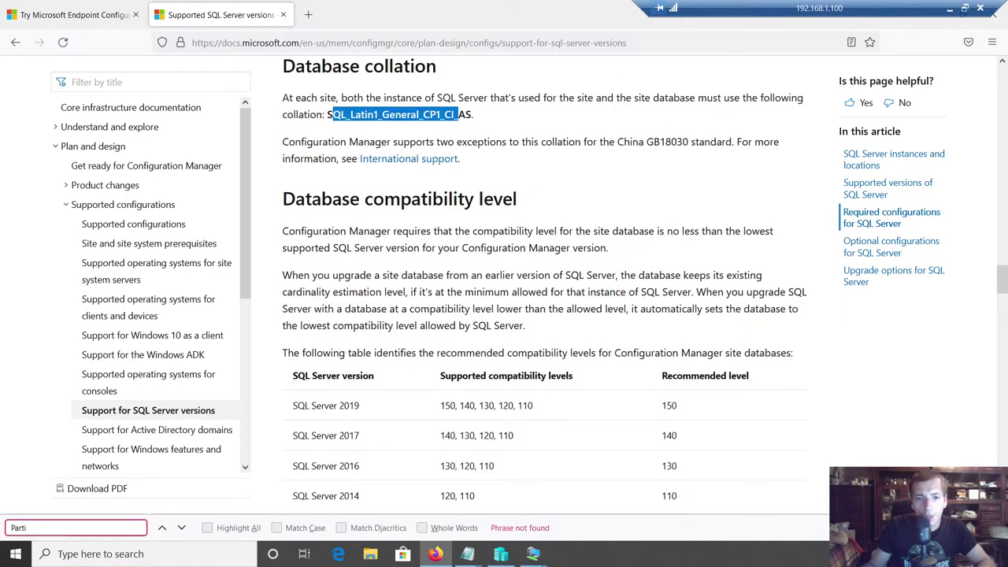
scroll(628, 364, "down", 12)
scroll(628, 364, "down", 10)
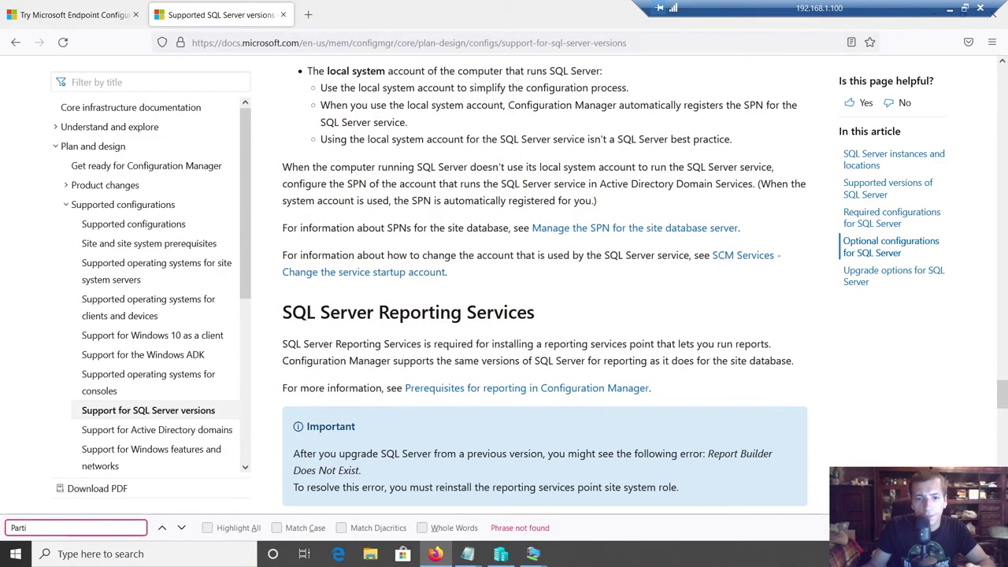
scroll(628, 364, "down", 5)
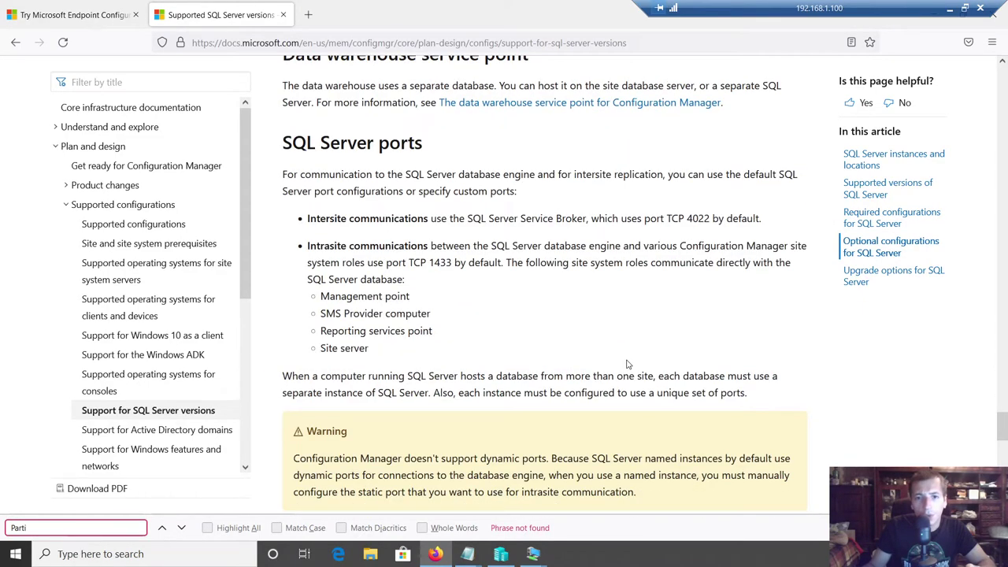
scroll(628, 364, "down", 8)
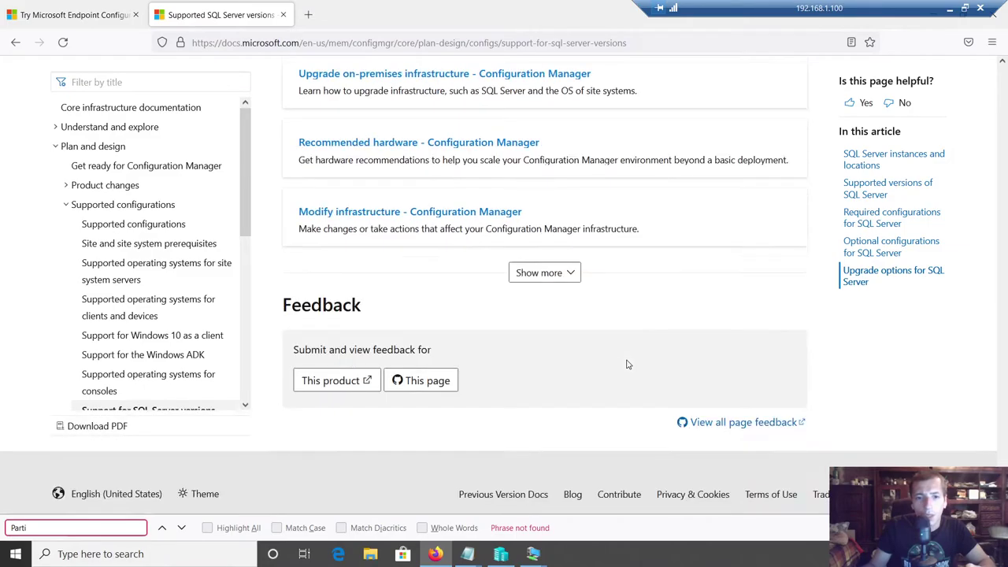
scroll(623, 366, "up", 4)
scroll(595, 373, "up", 15)
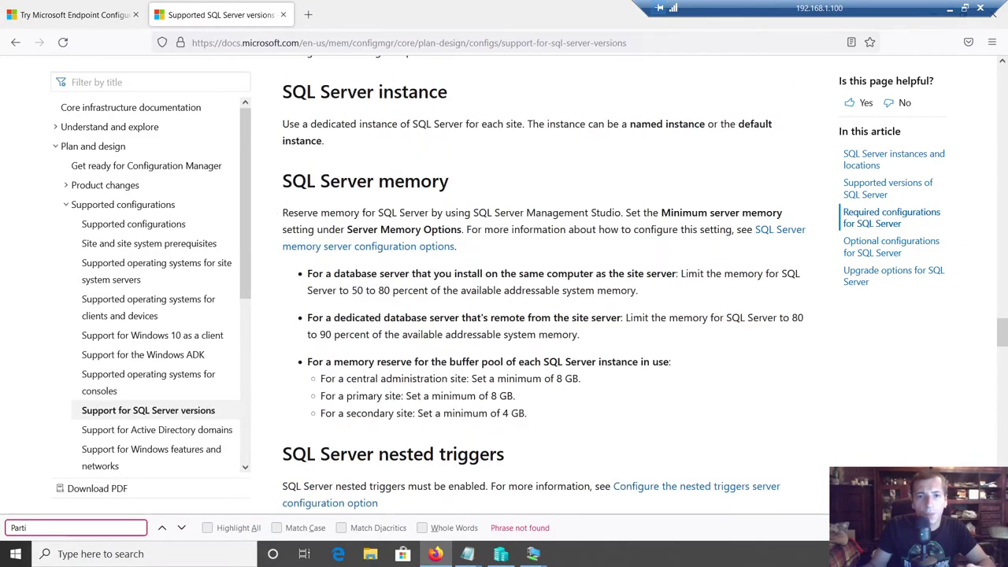
scroll(595, 373, "up", 8)
scroll(514, 473, "up", 10)
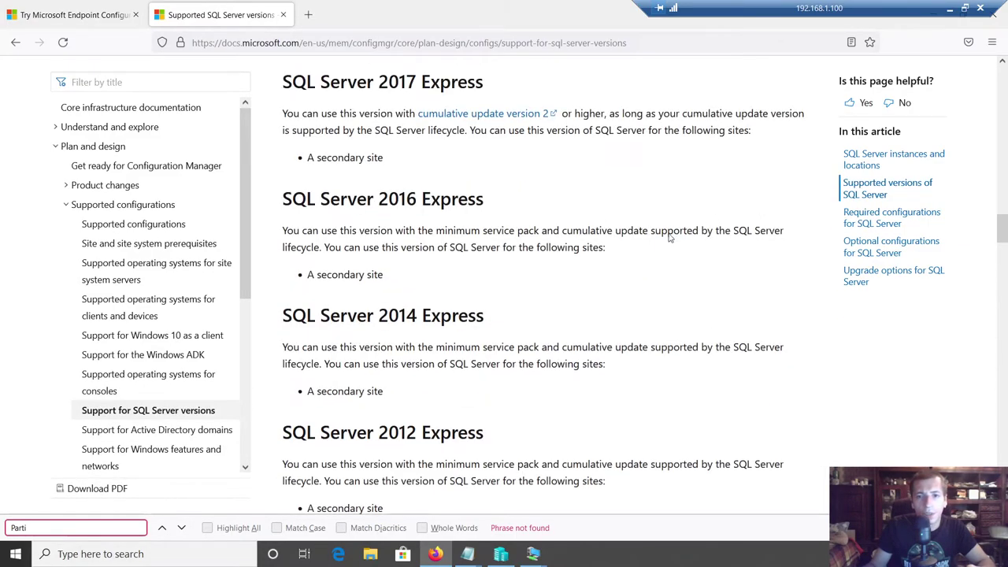
mouse_move(468, 554)
left_click(509, 519)
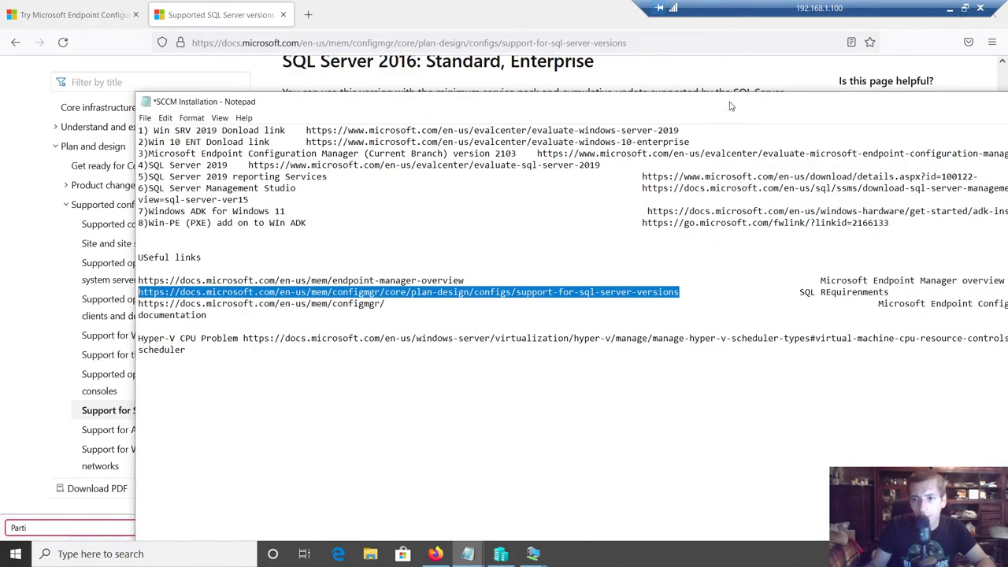
- Load the Endpoint Manager overview link from the notes in the browser
left_click_drag(701, 111, 599, 78)
mouse_move(373, 248)
left_mouse_down()
mouse_move(41, 248)
mouse_move(363, 247)
left_mouse_up()
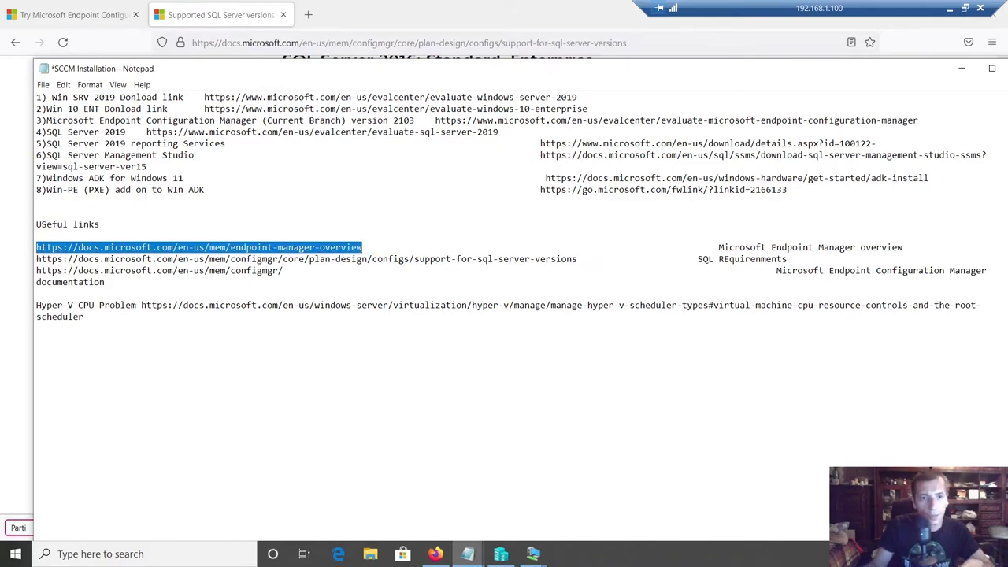
key("ctrl+c")
key("alt+Tab")
key("ctrl+l")
key("ctrl+v")
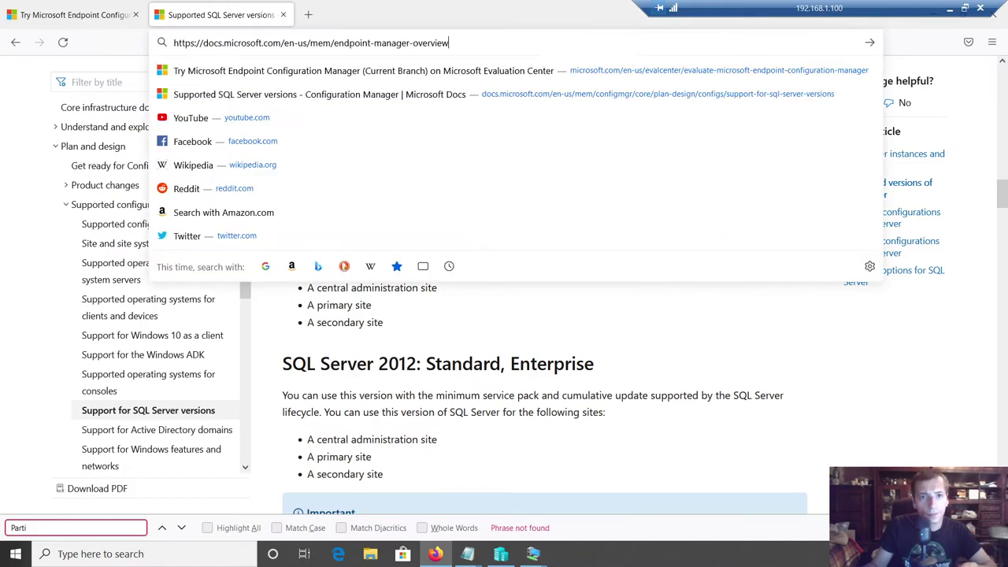
key("Return")
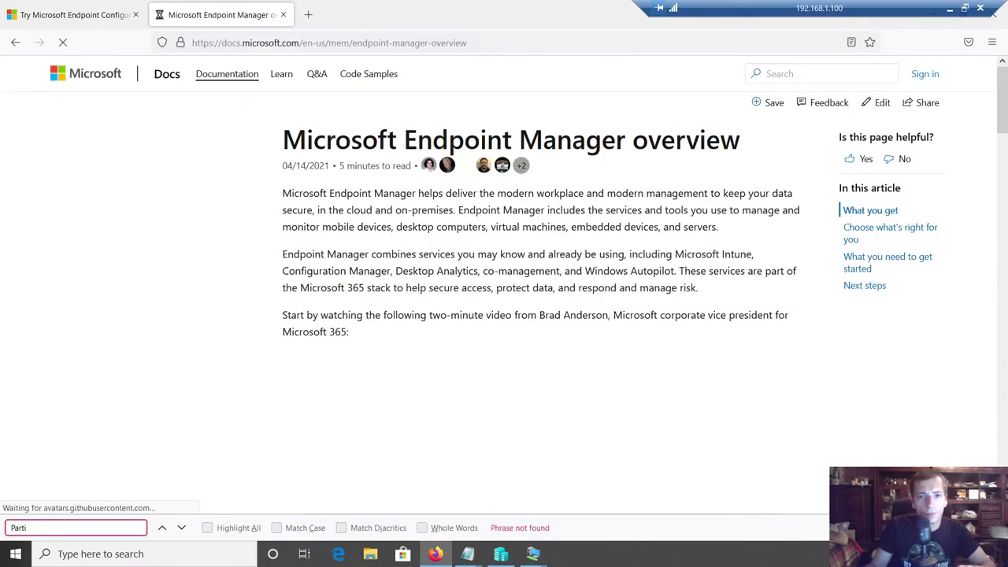
- Search the Endpoint Manager overview page for 'disk' and 'allo', then clear the search
scroll(446, 272, "down", 5)
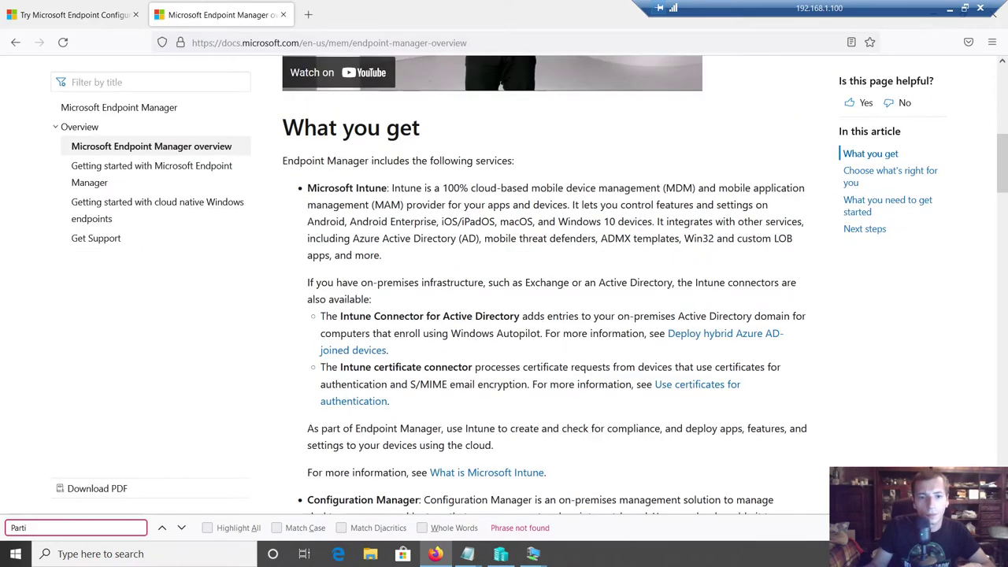
scroll(447, 287, "down", 2)
scroll(451, 285, "down", 5)
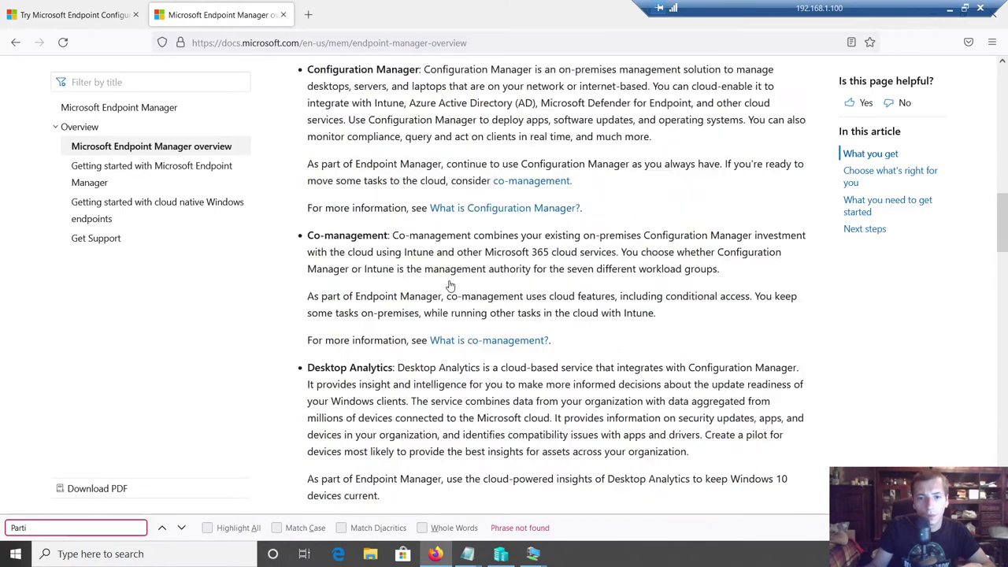
scroll(451, 285, "down", 10)
key("ctrl+a")
type("disk")
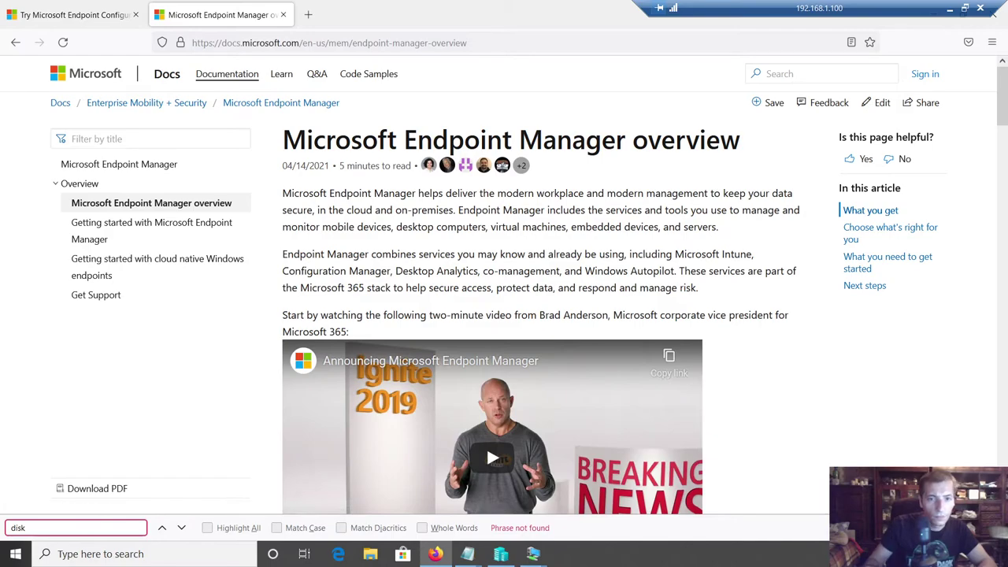
key("BackSpace")
key("BackSpace")
key("BackSpace")
key("BackSpace")
type("a")
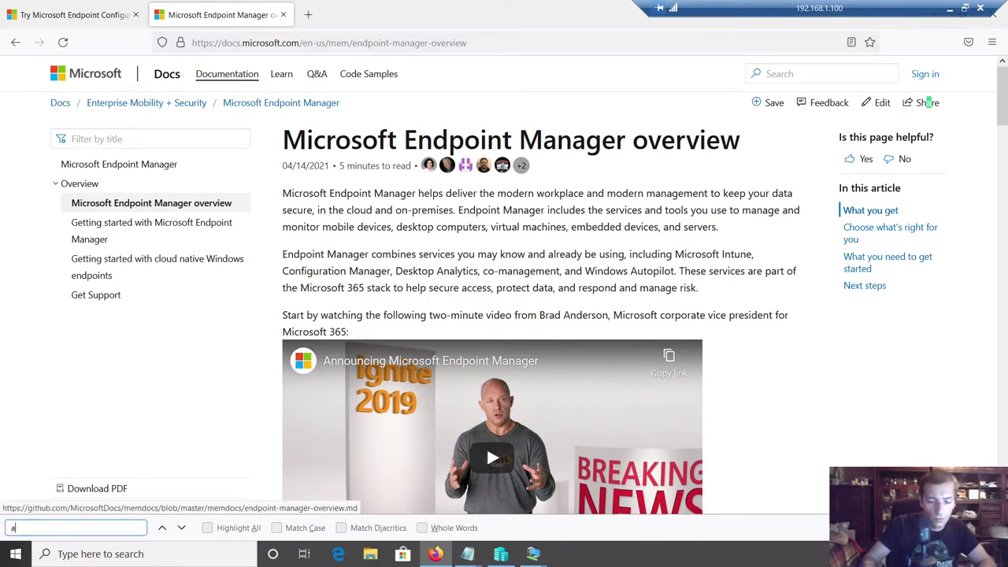
type("llo")
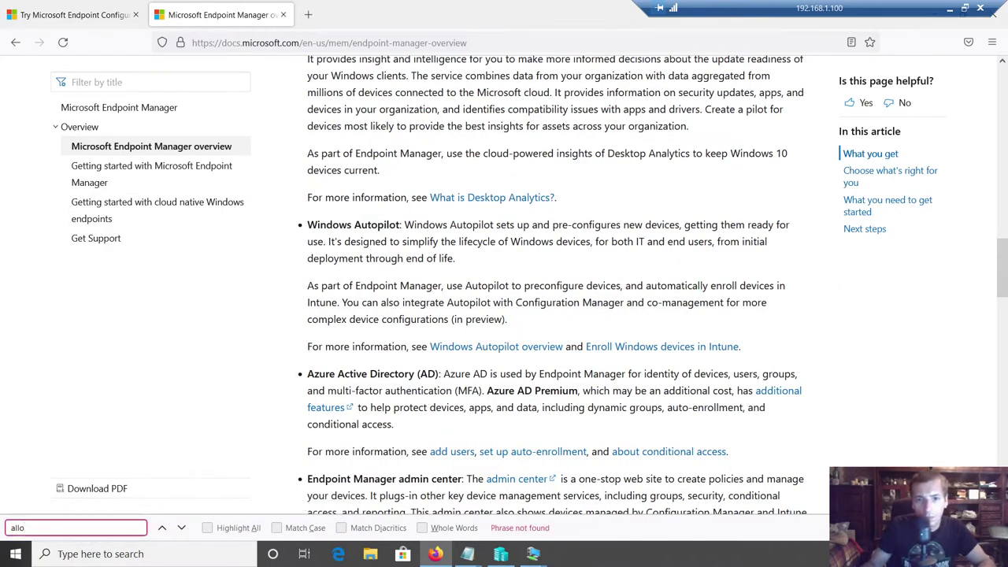
scroll(545, 330, "down", 10)
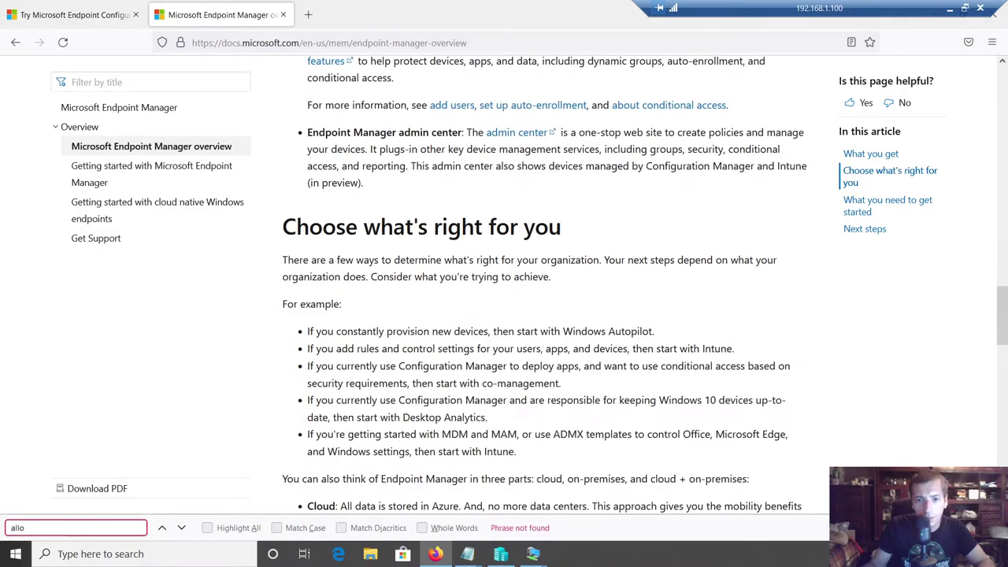
scroll(546, 330, "down", 7)
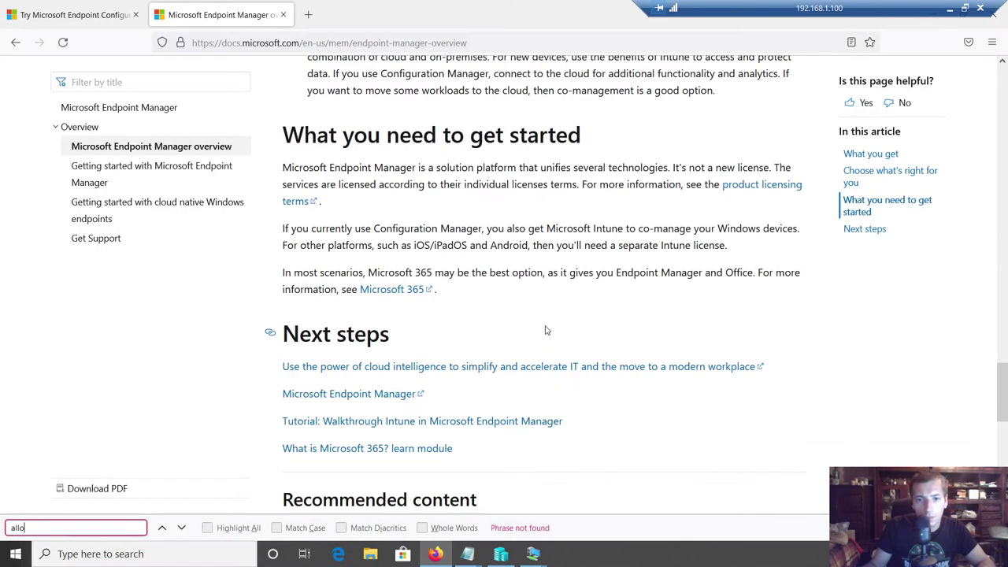
key("ctrl+f")
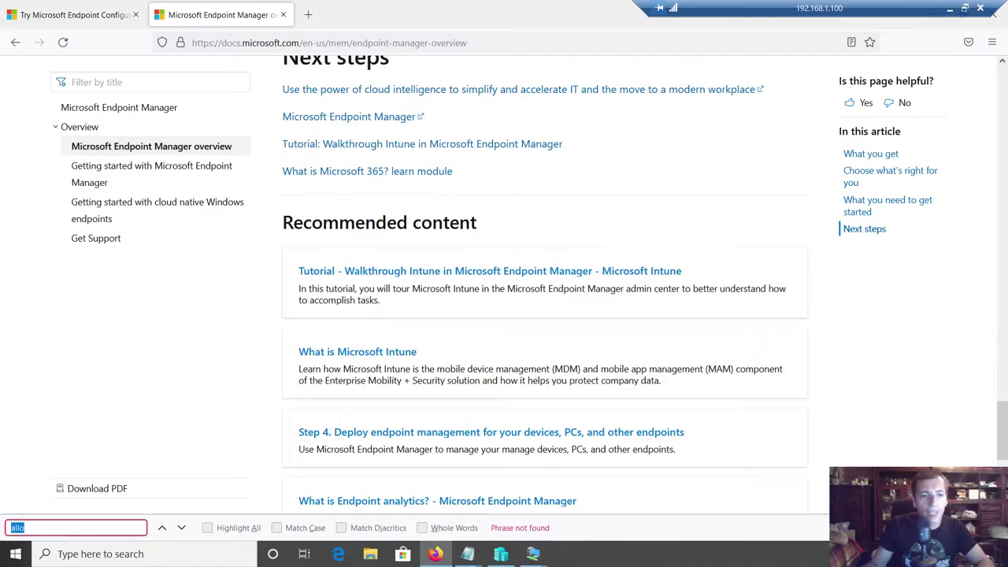
key("BackSpace")
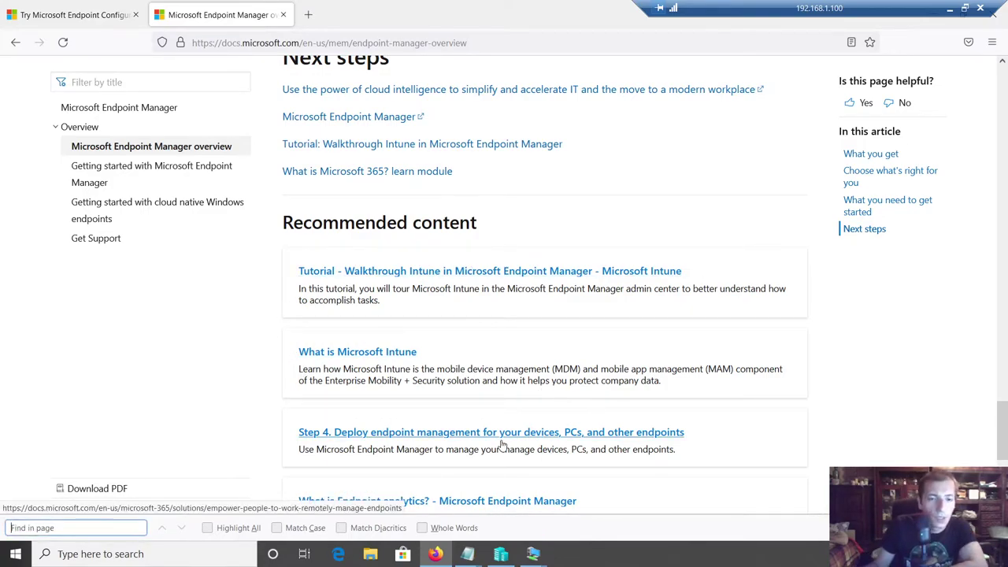
key("ctrl+shift+Tab")
key("ctrl+Tab")
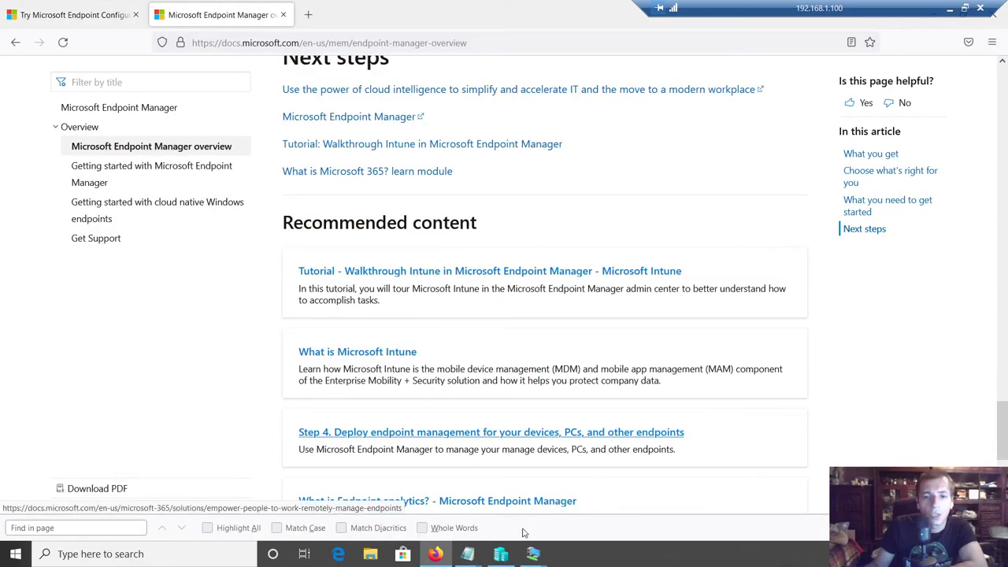
- Label the new volume SCCM_Install and create it in the New Volume Wizard
mouse_move(501, 554)
left_click(490, 500)
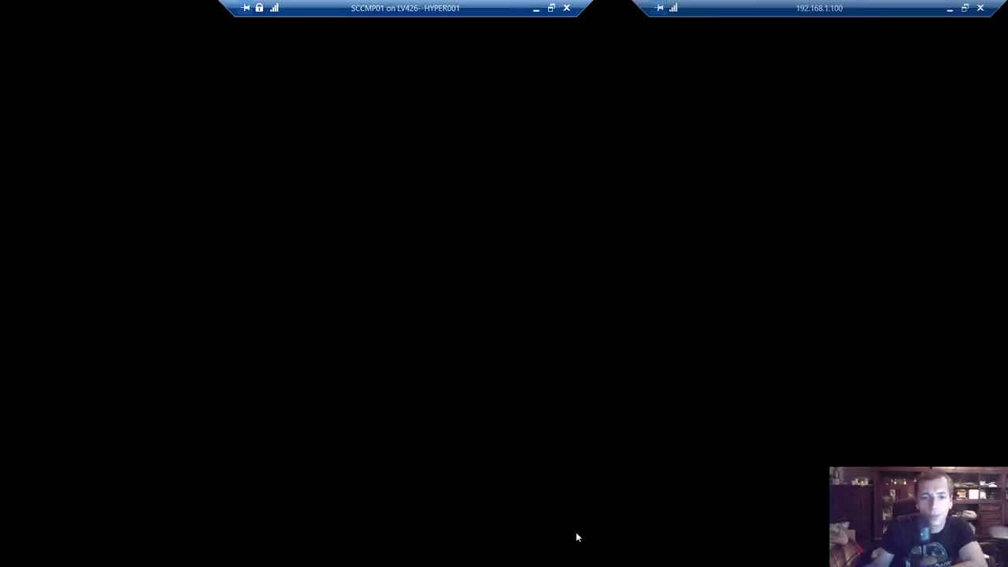
left_click(253, 204)
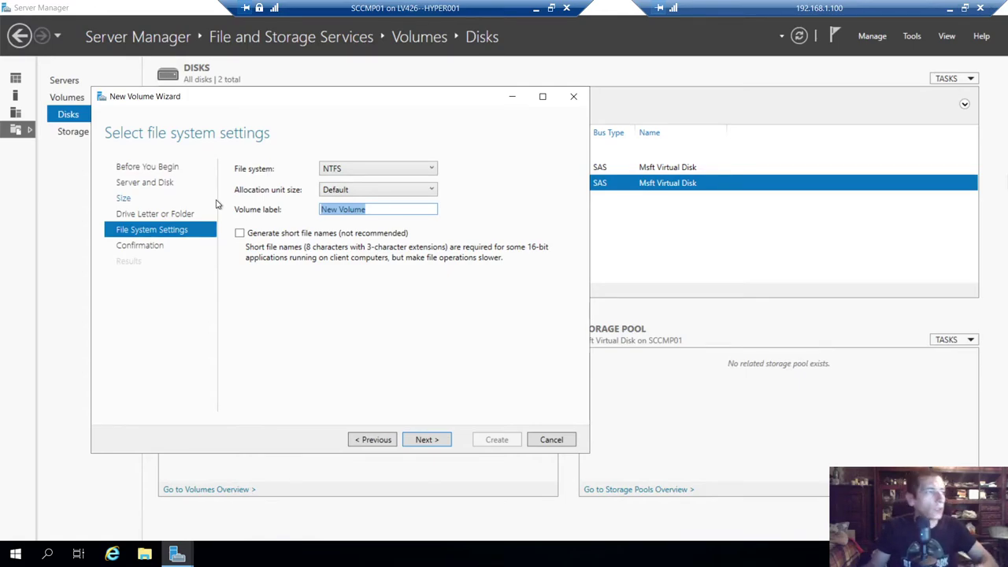
type("SCCM")
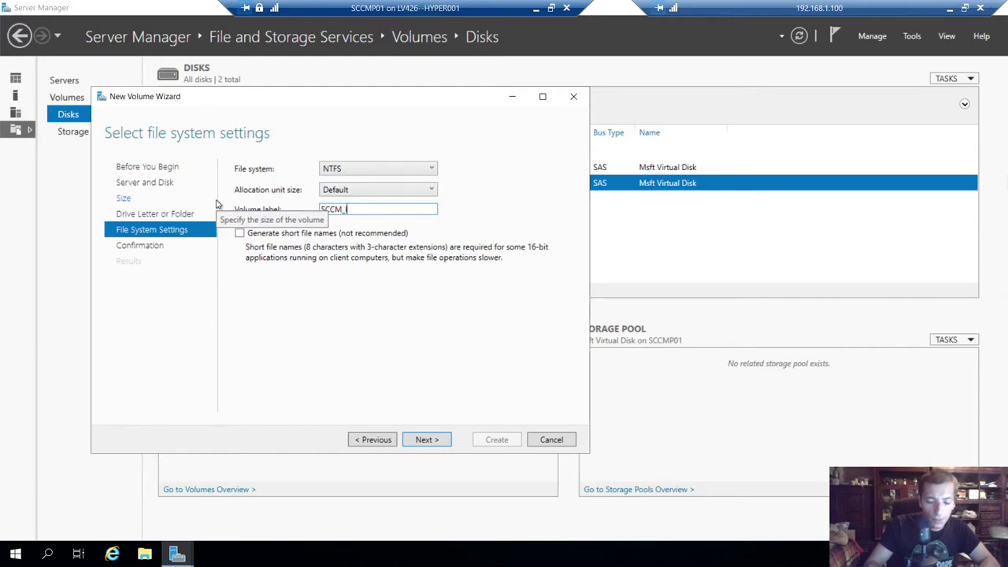
type("_Install")
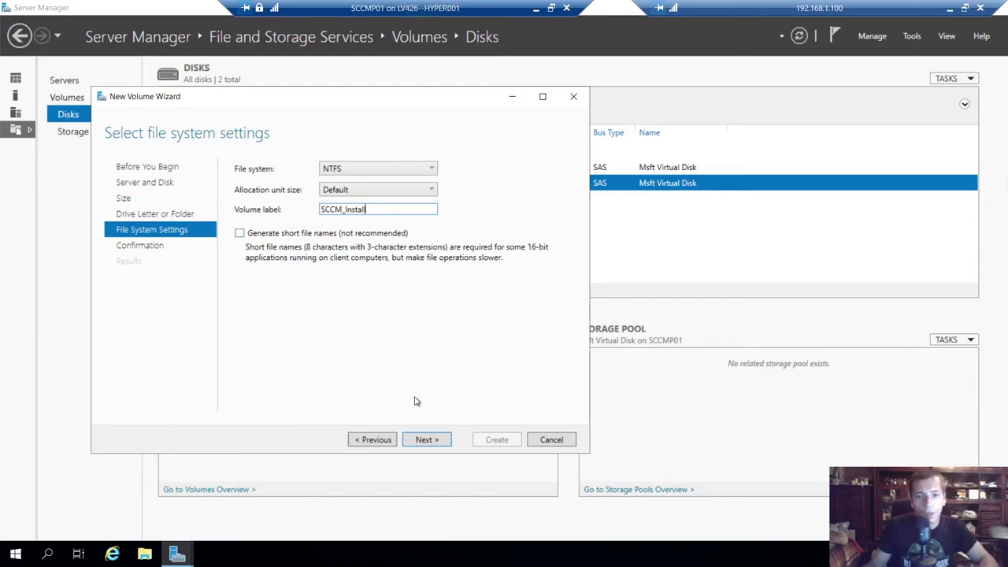
left_click(425, 441)
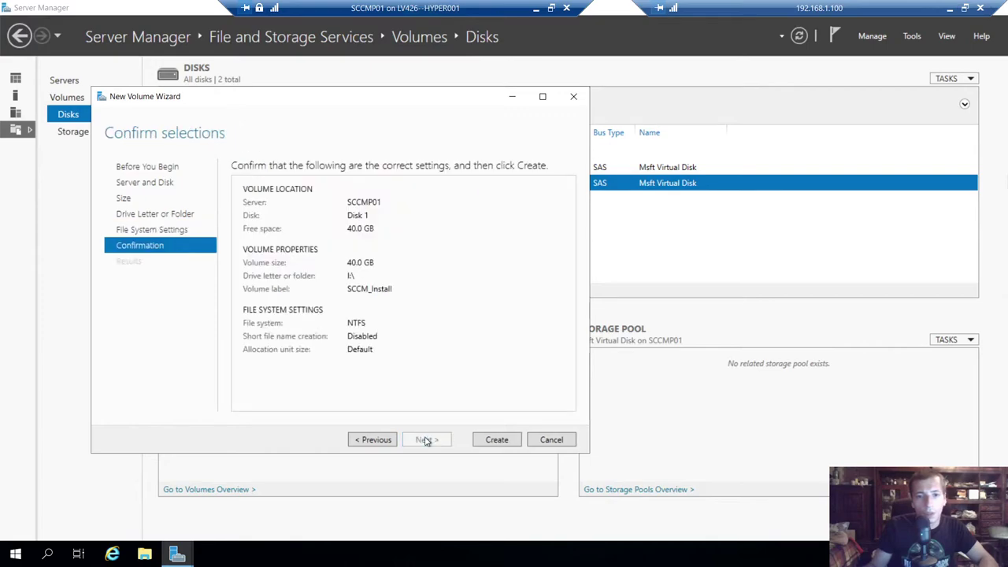
left_click(496, 441)
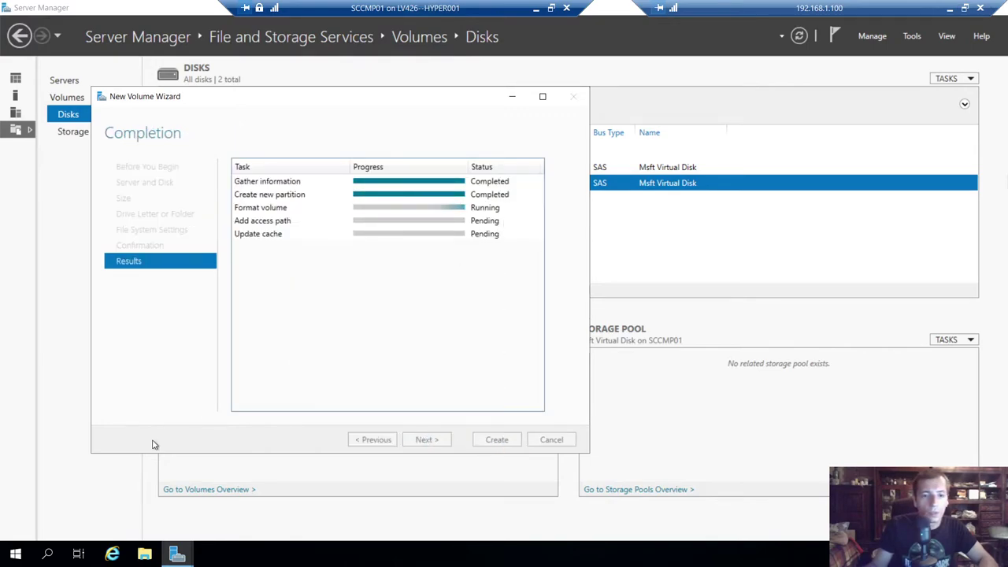
left_click(144, 555)
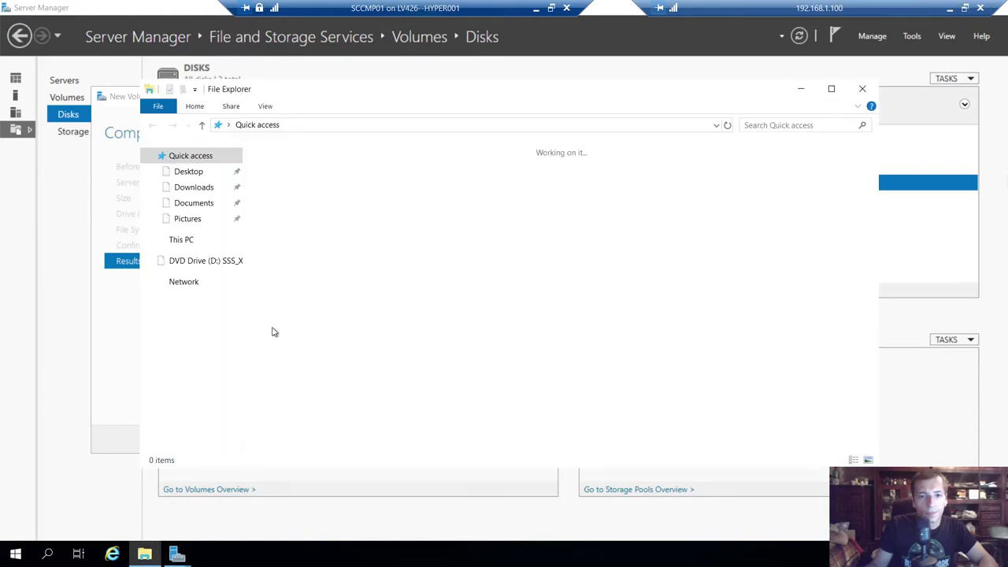
- Open the SCCM_Install drive from This PC to confirm it is empty, then go back
left_click(180, 241)
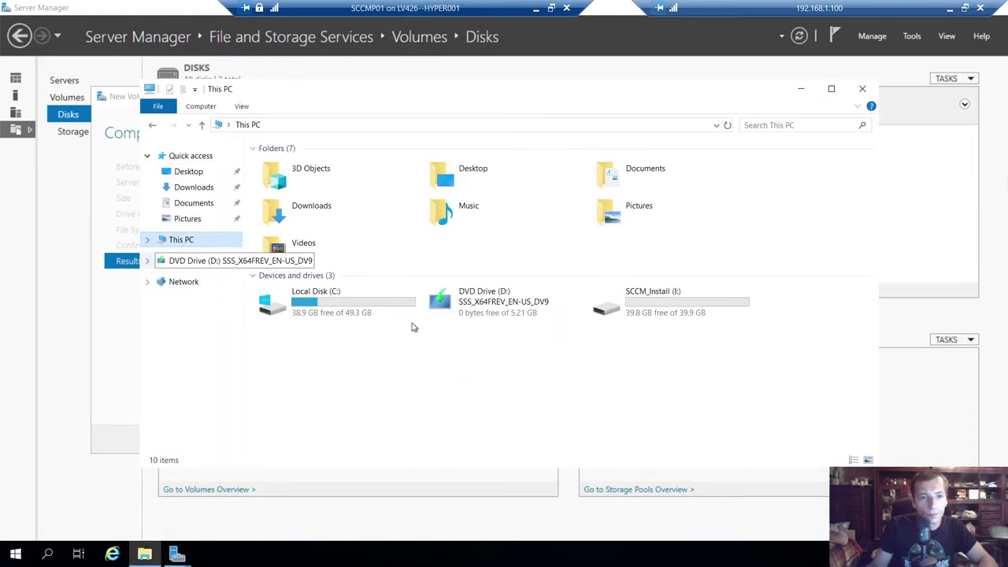
right_click(402, 365)
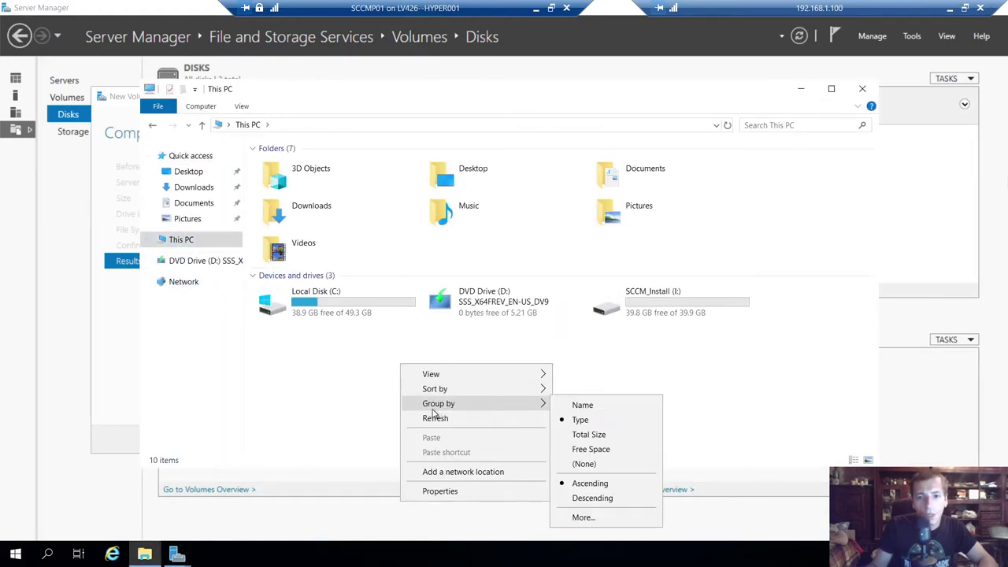
left_click(816, 346)
double_click(696, 299)
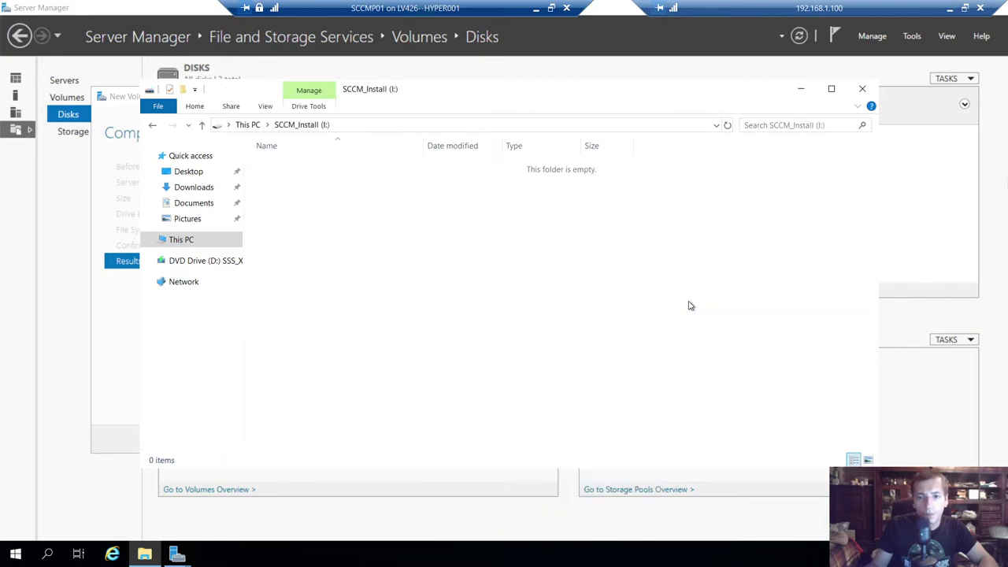
left_click(154, 125)
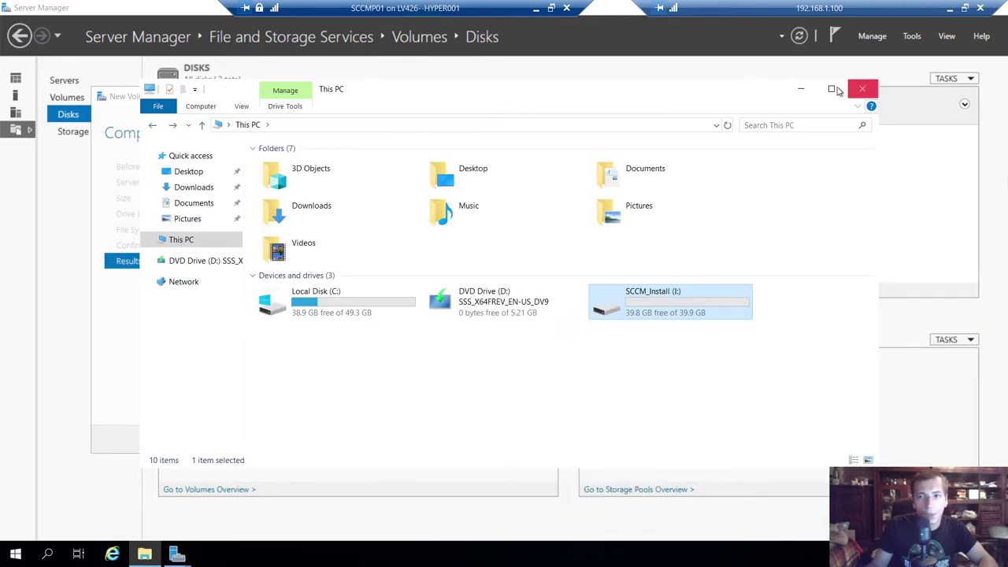
- Leave the server session and review the SCCM Installation notes in Notepad
left_click(532, 9)
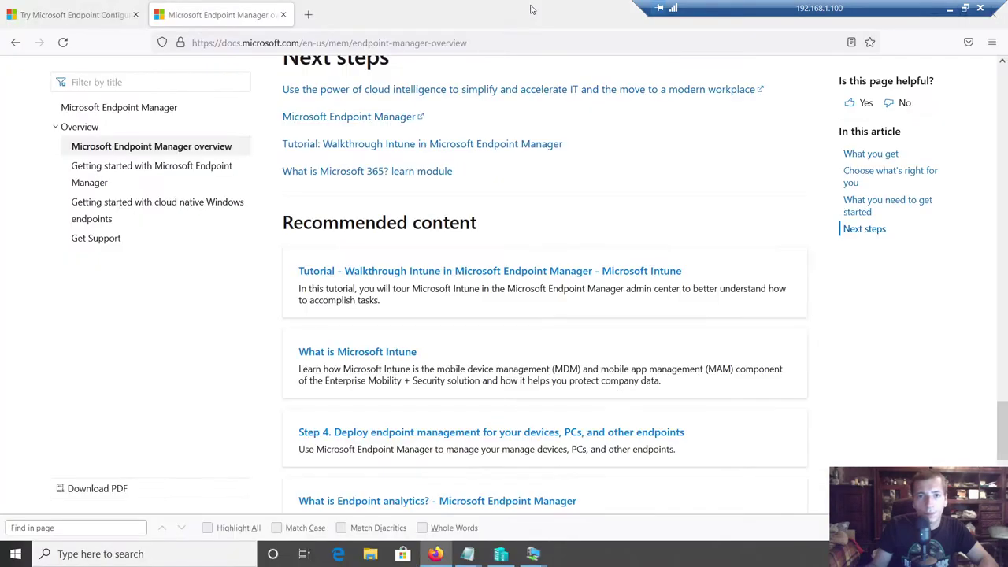
mouse_move(476, 558)
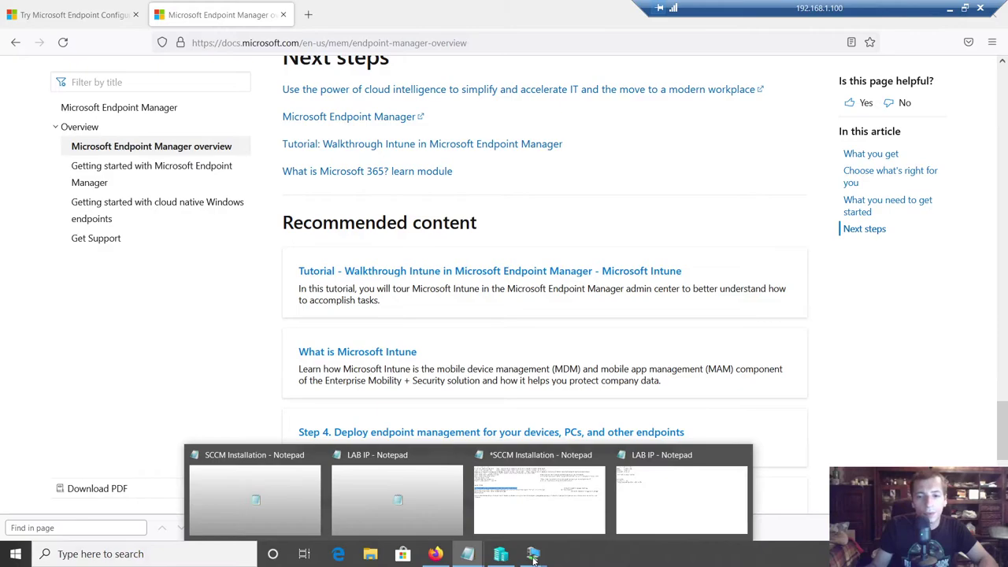
left_click(528, 512)
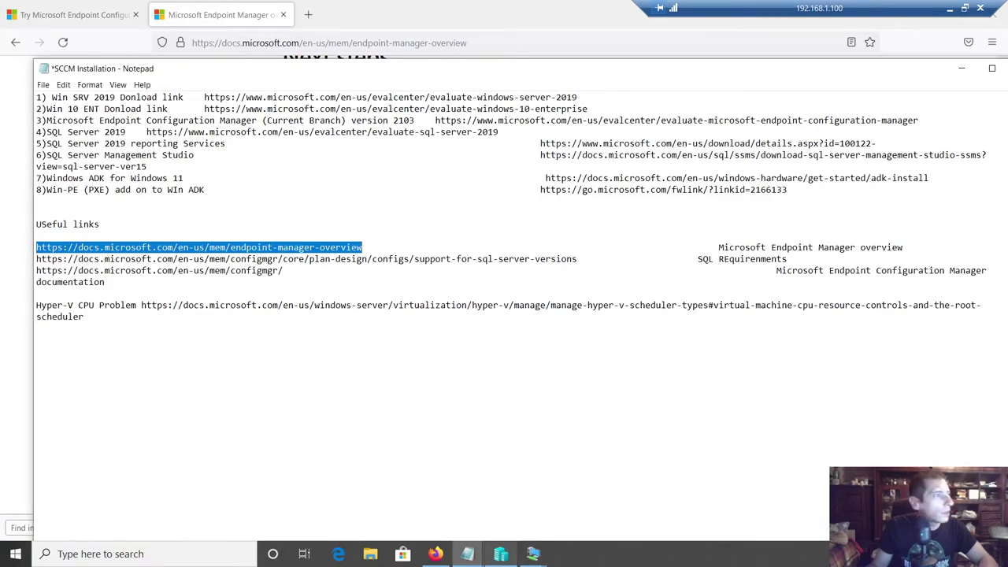
left_click(468, 553)
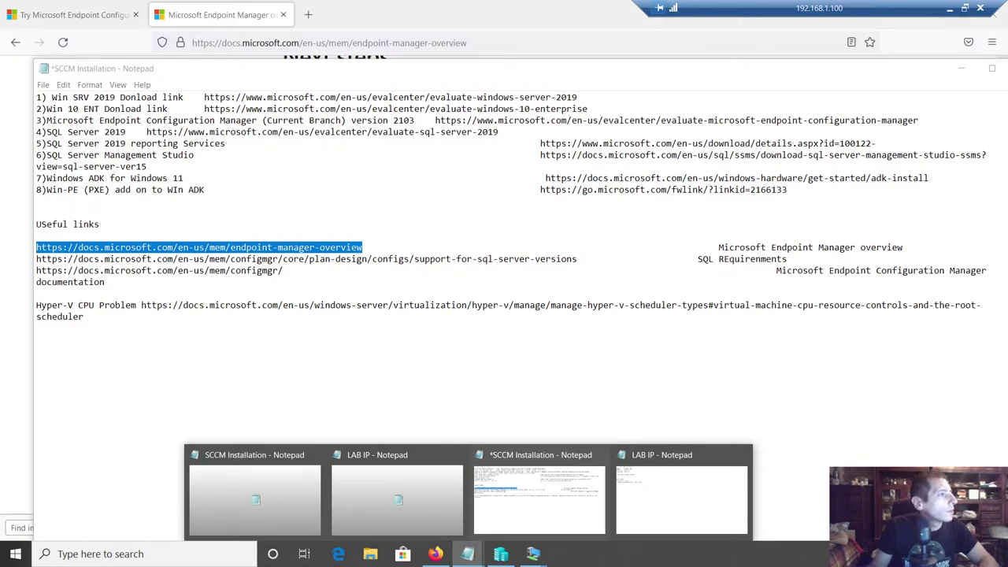
left_click(520, 469)
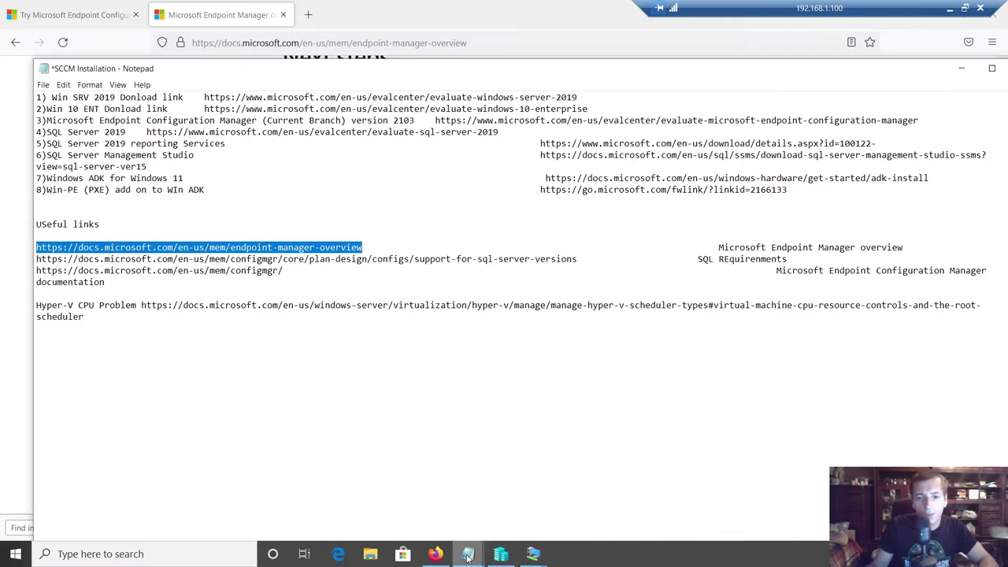
left_click(36, 351)
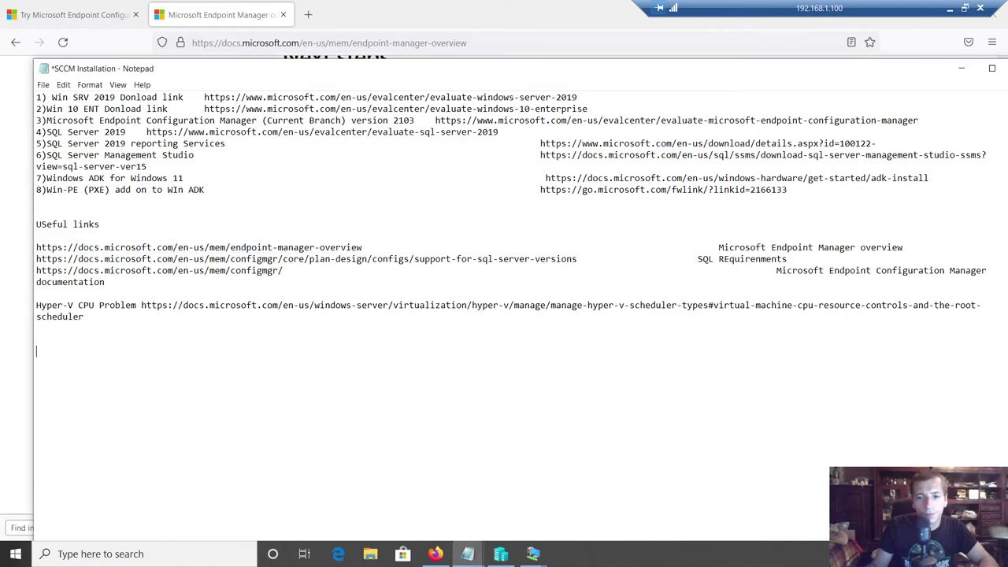
- Add the line '3)SQL TEMP DB 25 GB' to the LAB IP notes and save them
mouse_move(475, 559)
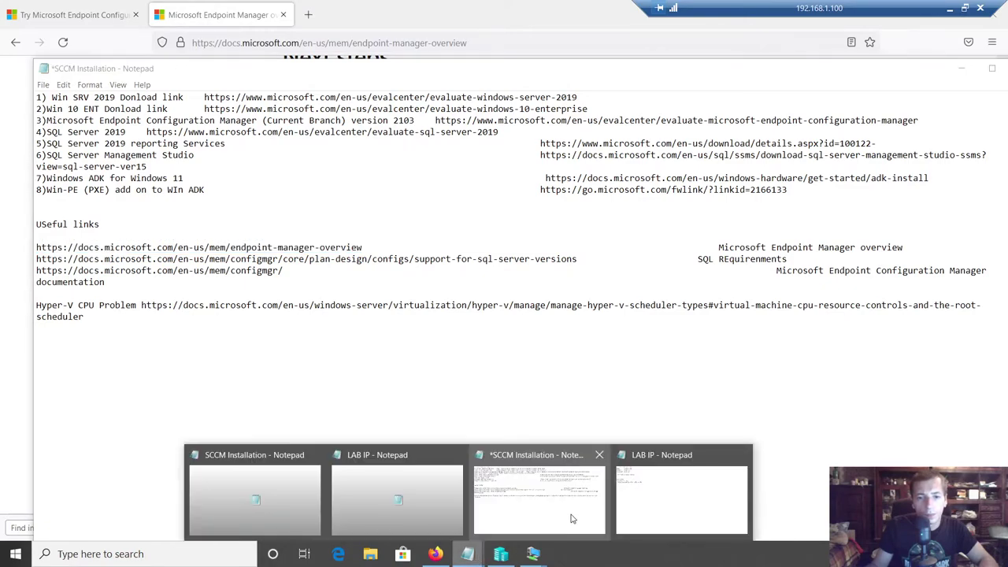
left_click(638, 504)
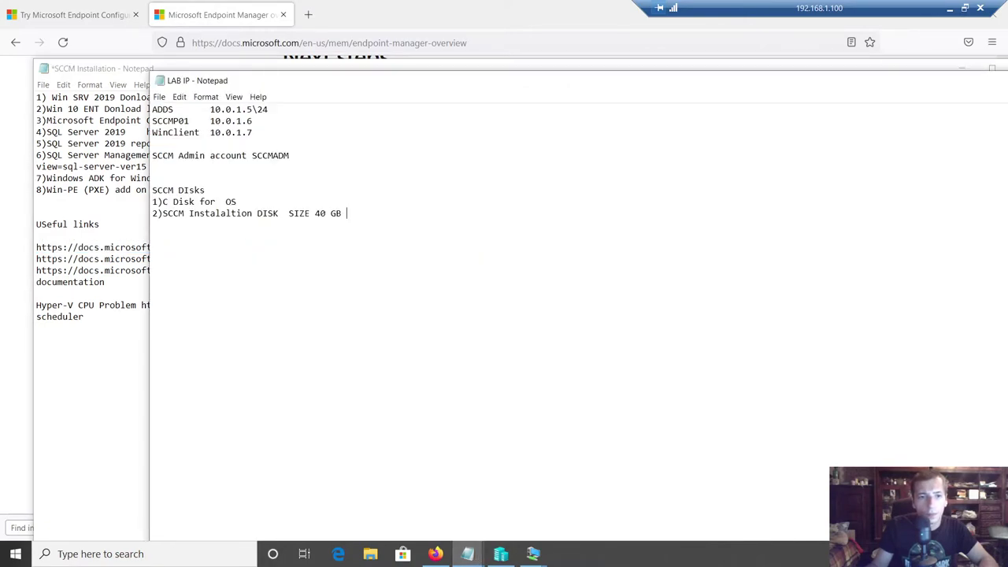
key("Return")
type("3)")
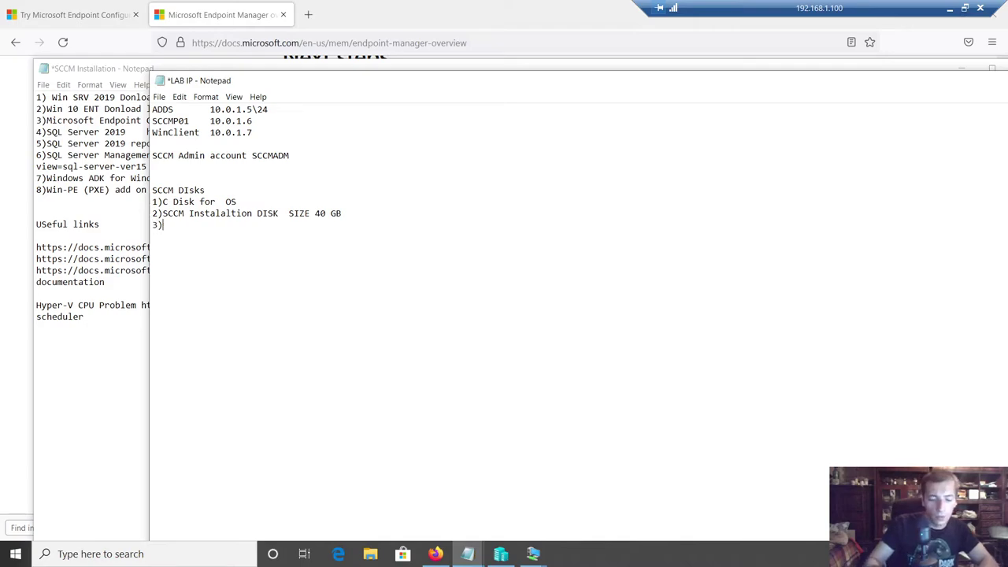
type("SQL TEMP DB ")
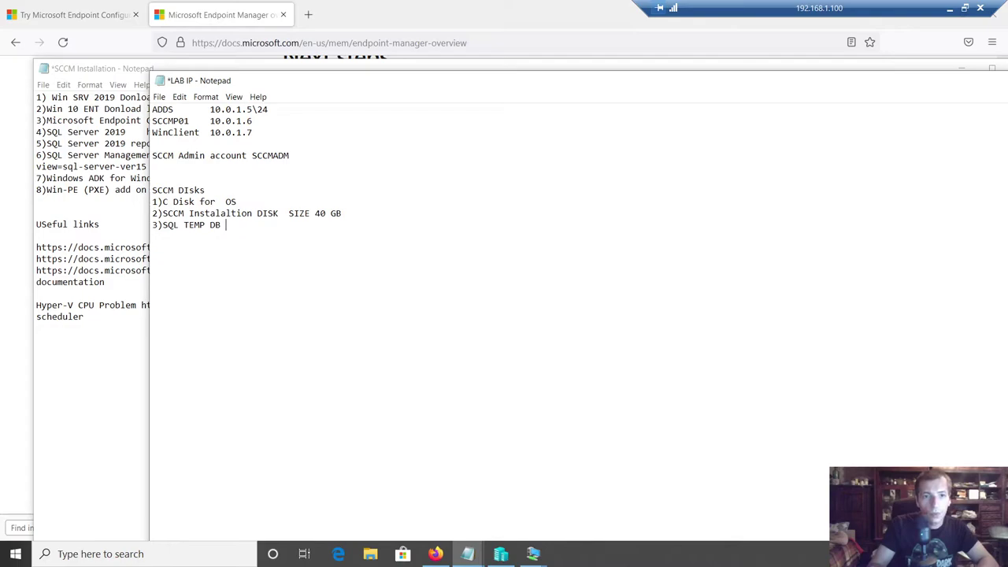
type("25 GB")
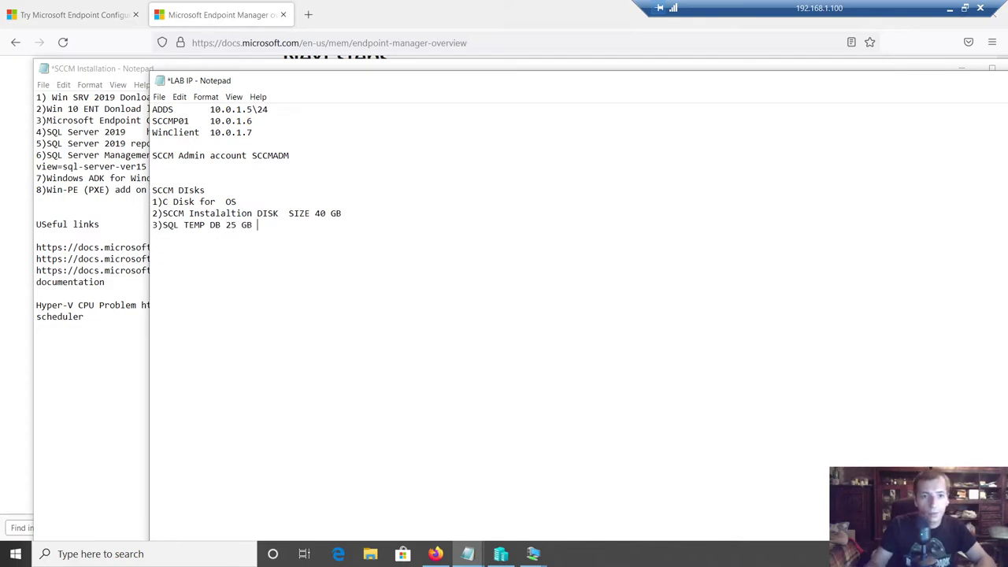
key("ctrl+s")
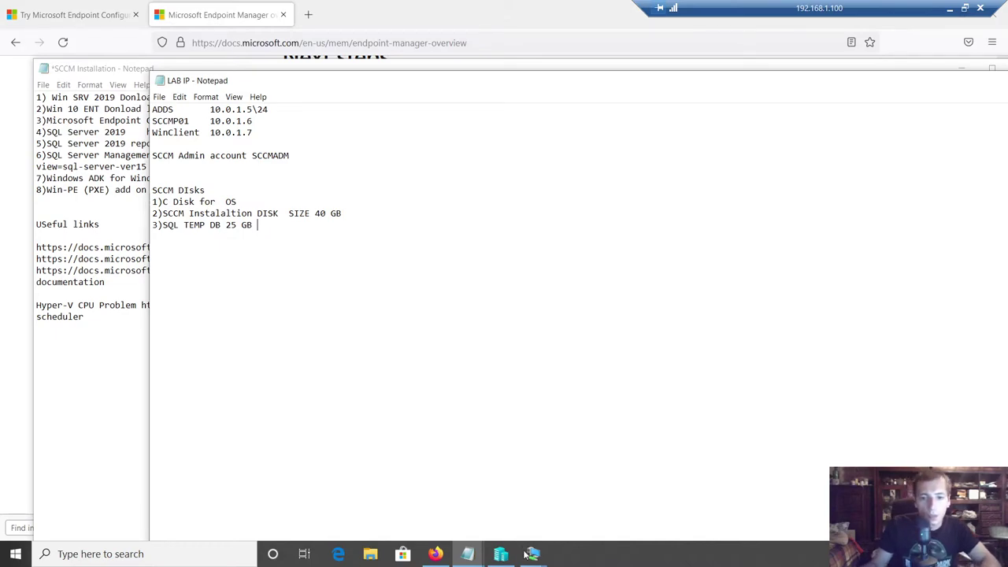
left_click(534, 554)
left_click(544, 190)
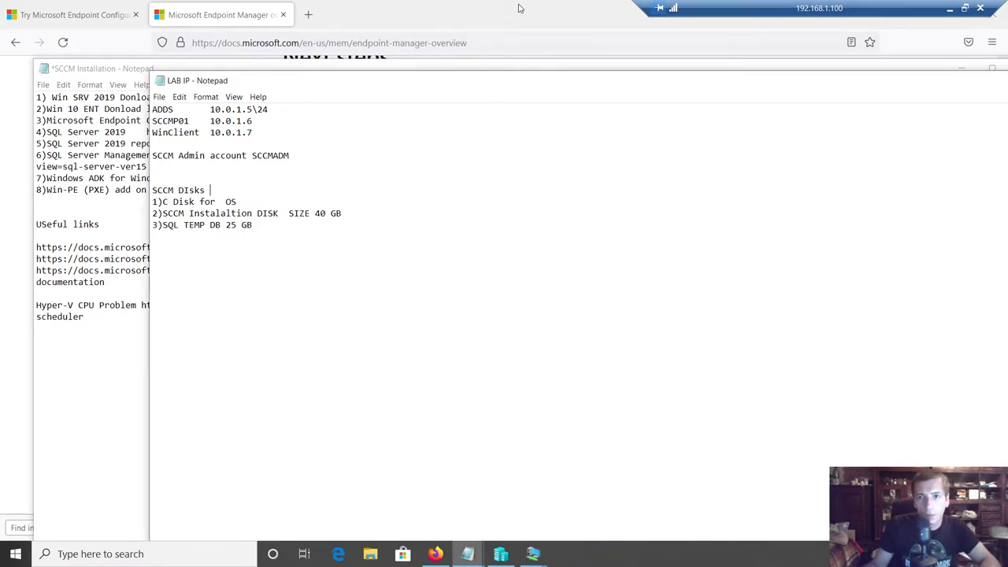
left_click(309, 62)
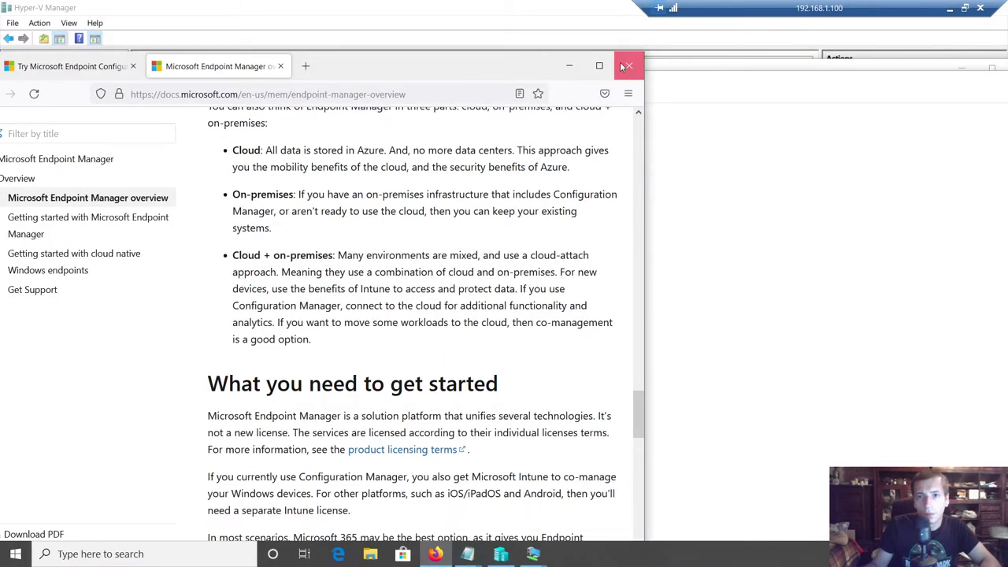
- Close the documentation browser and open SCCMP01's virtual machine settings
left_click(628, 65)
left_click(338, 186)
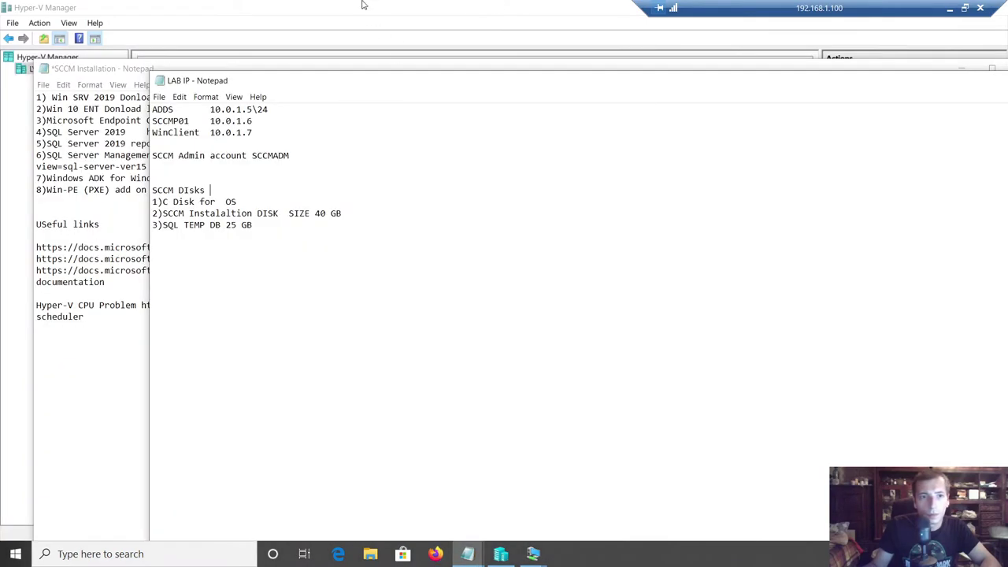
left_click(363, 4)
right_click(180, 108)
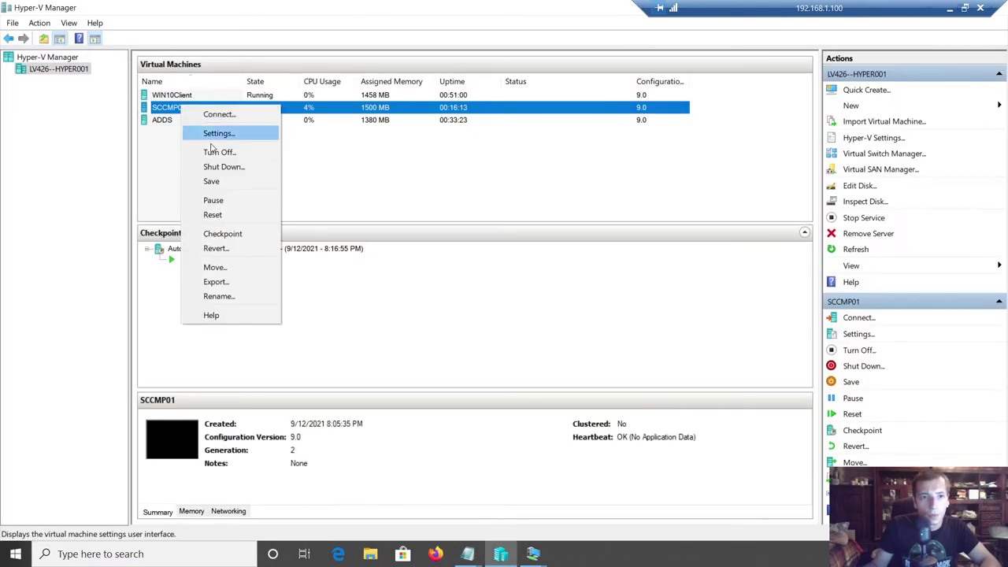
left_click(220, 133)
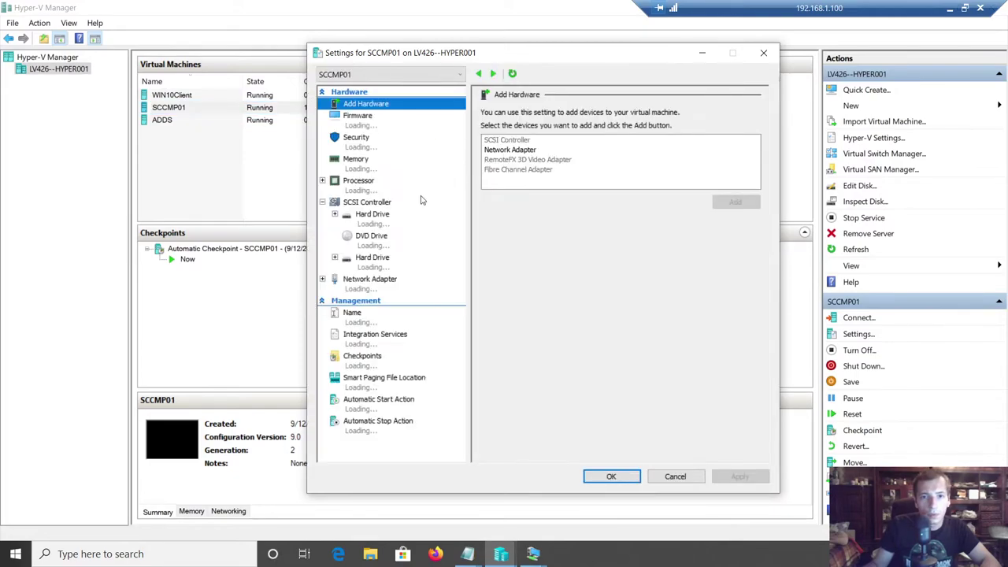
- Add a new hard drive on SCCMP01's SCSI controller as a fixed-size virtual disk
left_click(378, 204)
left_click(503, 149)
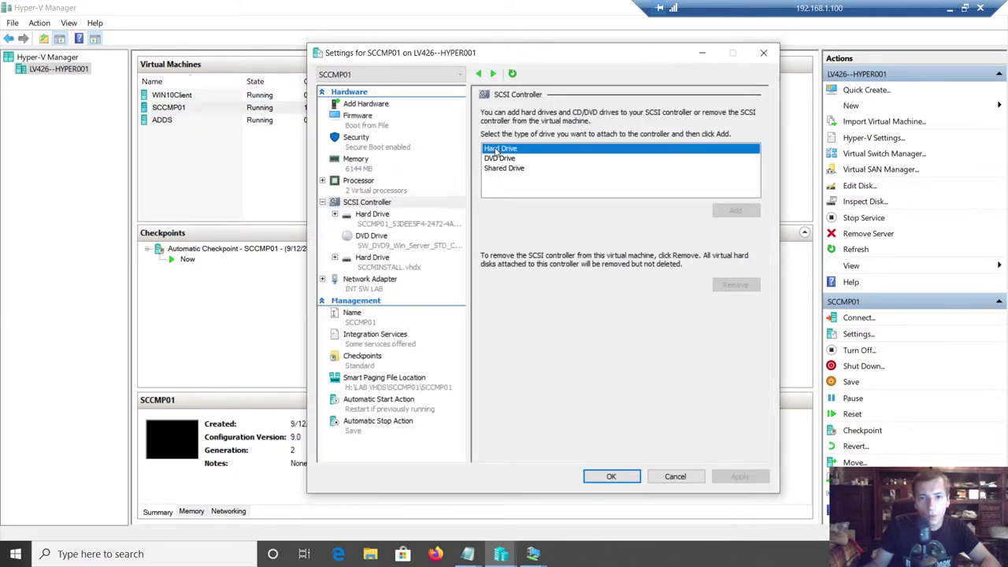
left_click(735, 211)
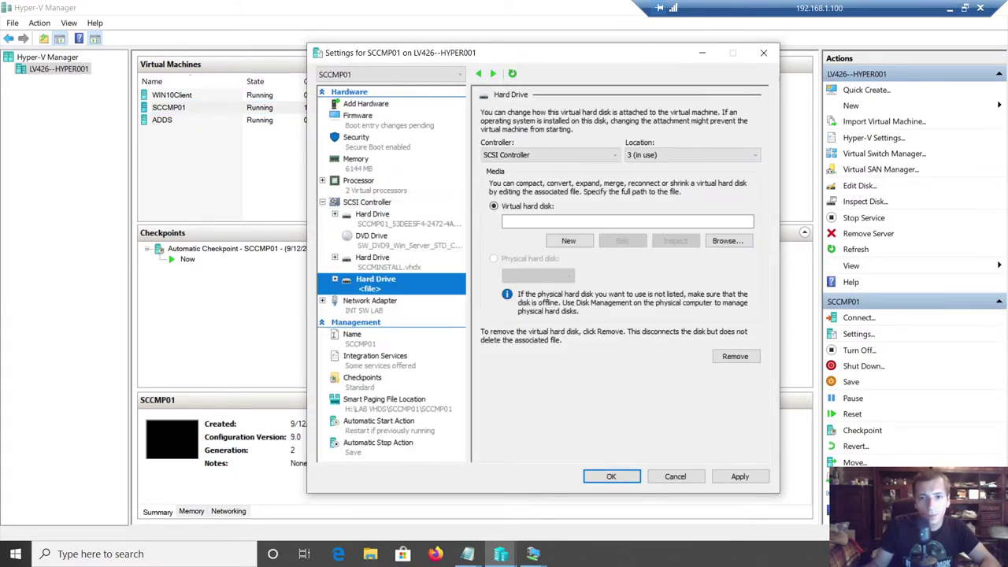
left_click(568, 240)
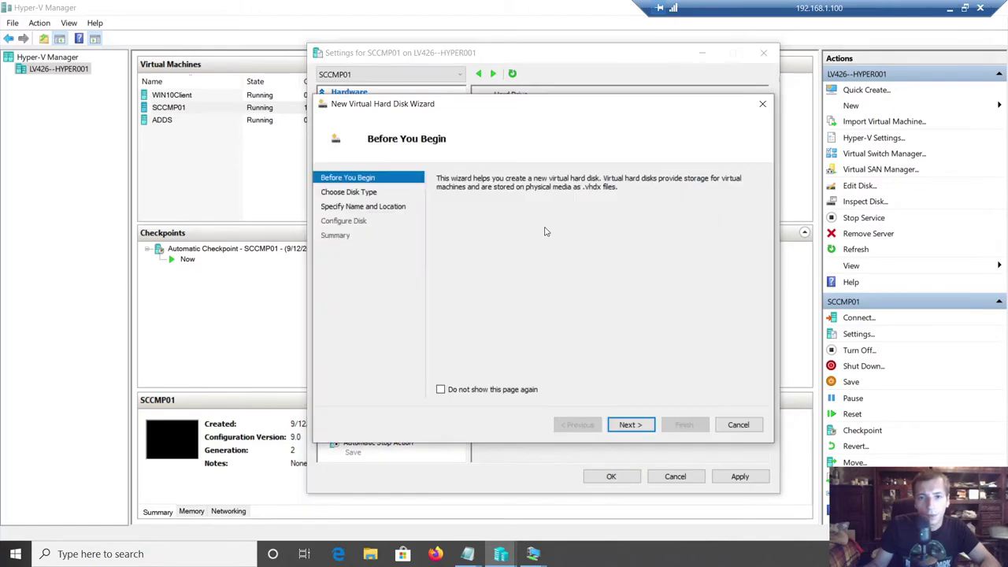
left_click(622, 425)
left_click(465, 195)
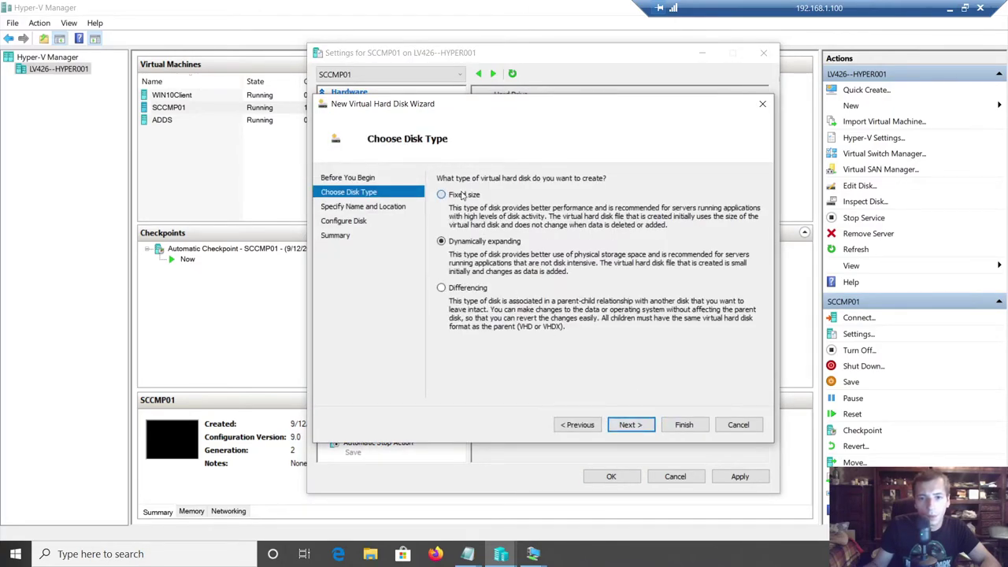
left_click(634, 424)
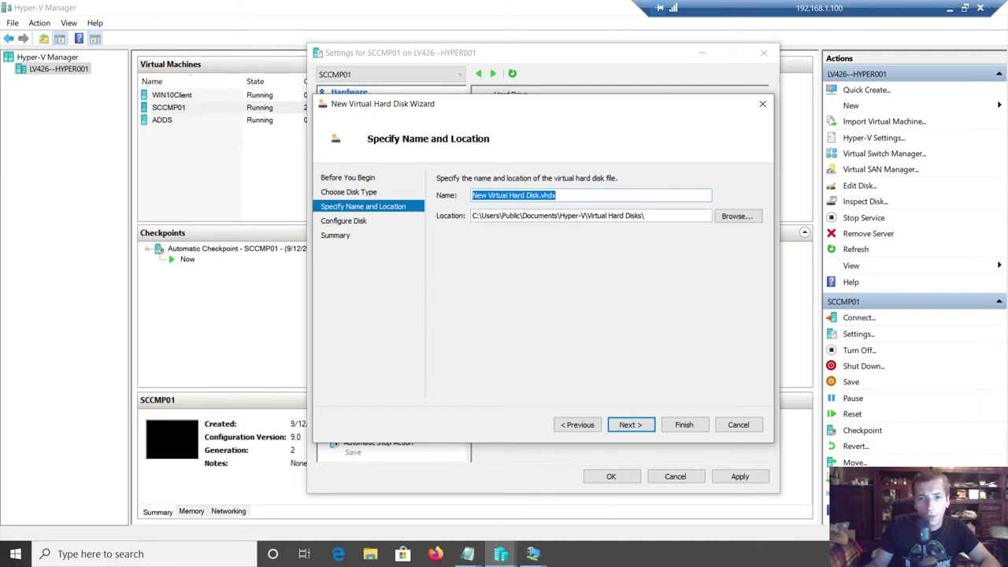
- Name the disk SQLTMPDB and store it in H:\LAB VHDS\SCCMP01\SCCMP01\Virtual Hard Disks
left_click(539, 195)
left_click_drag(540, 195, 286, 198)
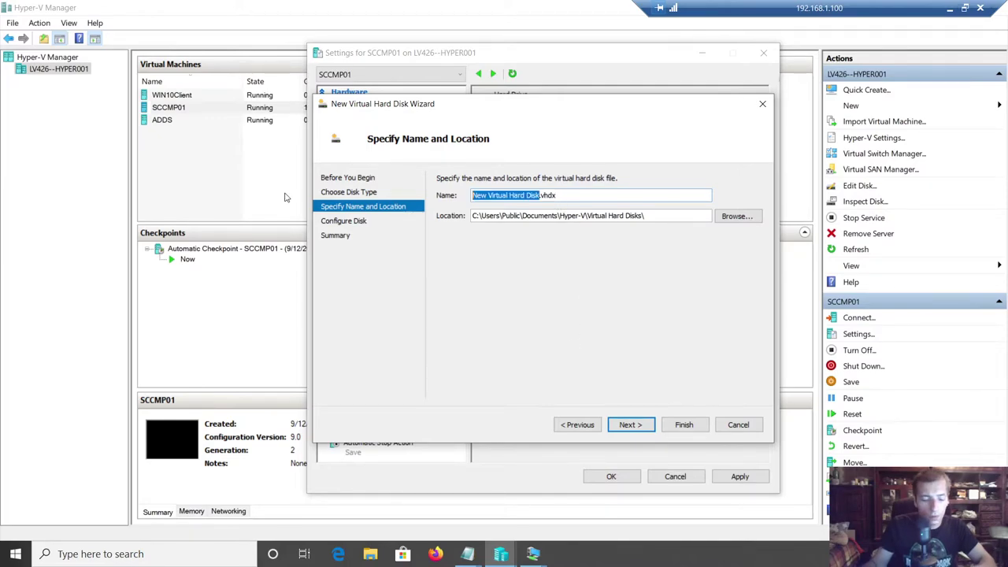
type("SQLTMP")
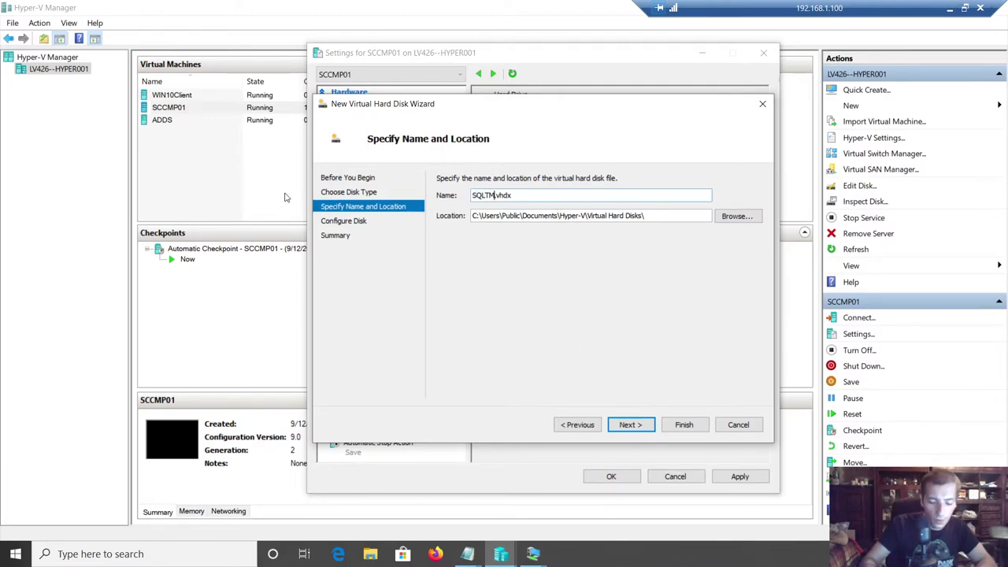
type("DB")
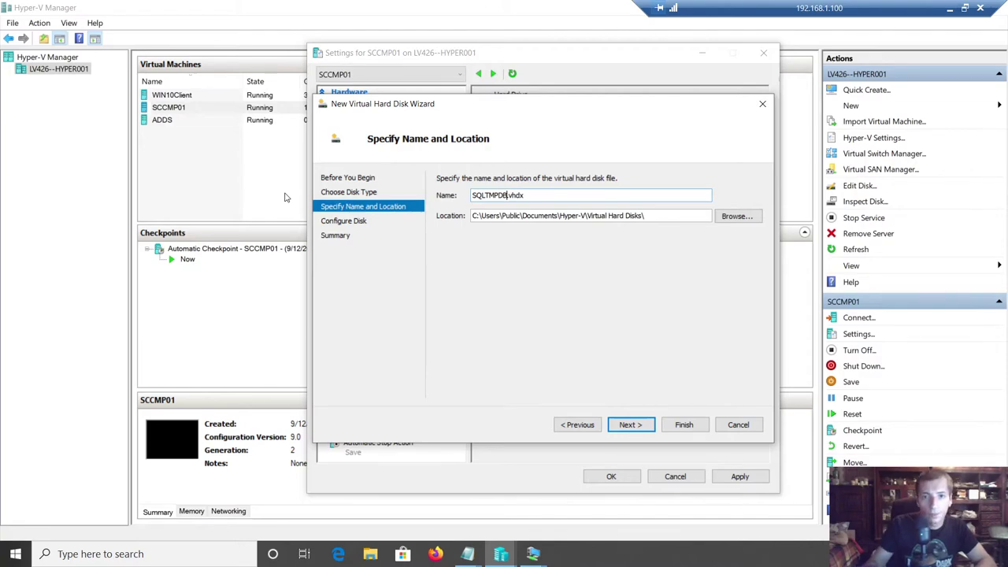
left_click(734, 216)
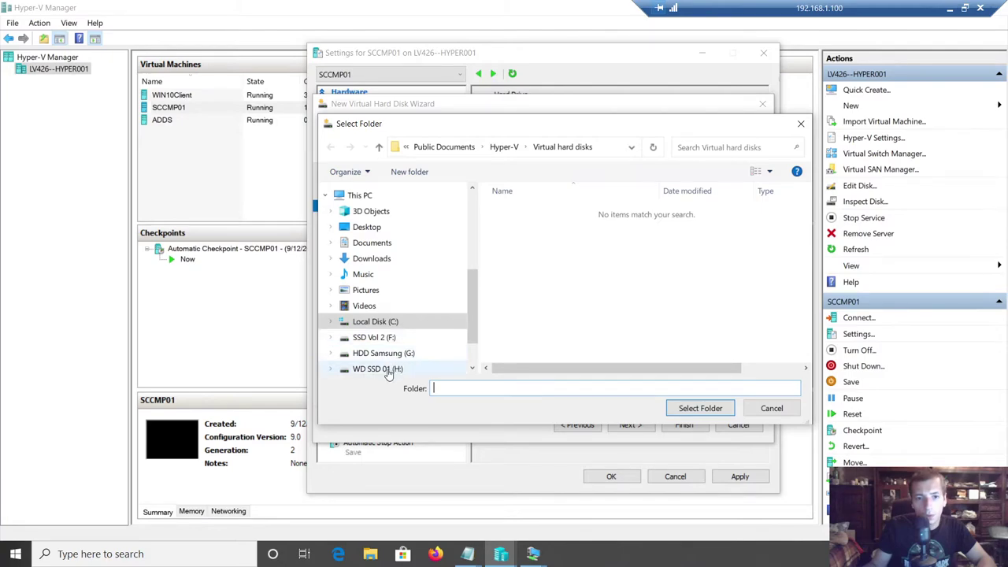
left_click(392, 369)
double_click(524, 218)
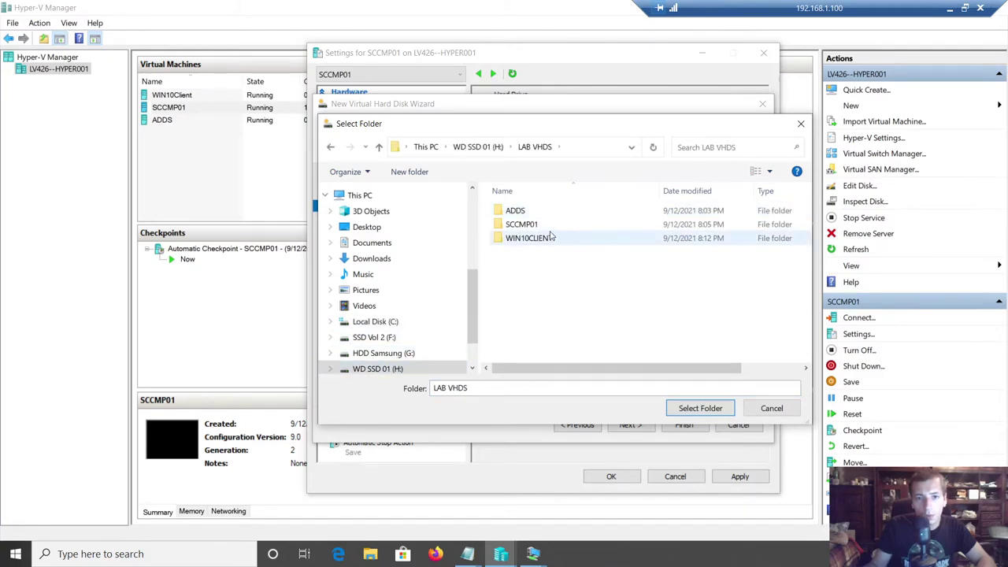
double_click(521, 224)
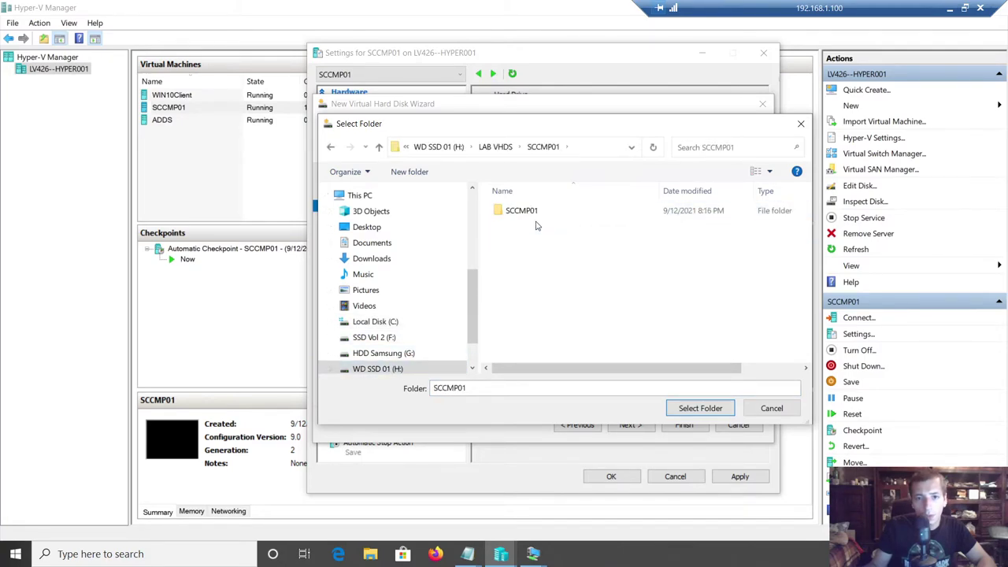
double_click(526, 209)
double_click(546, 227)
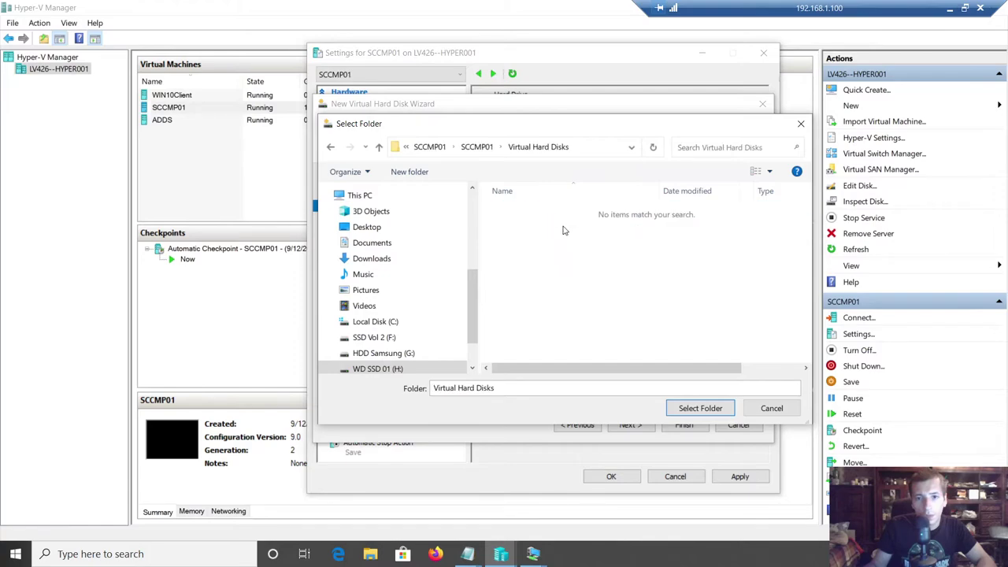
left_click(688, 408)
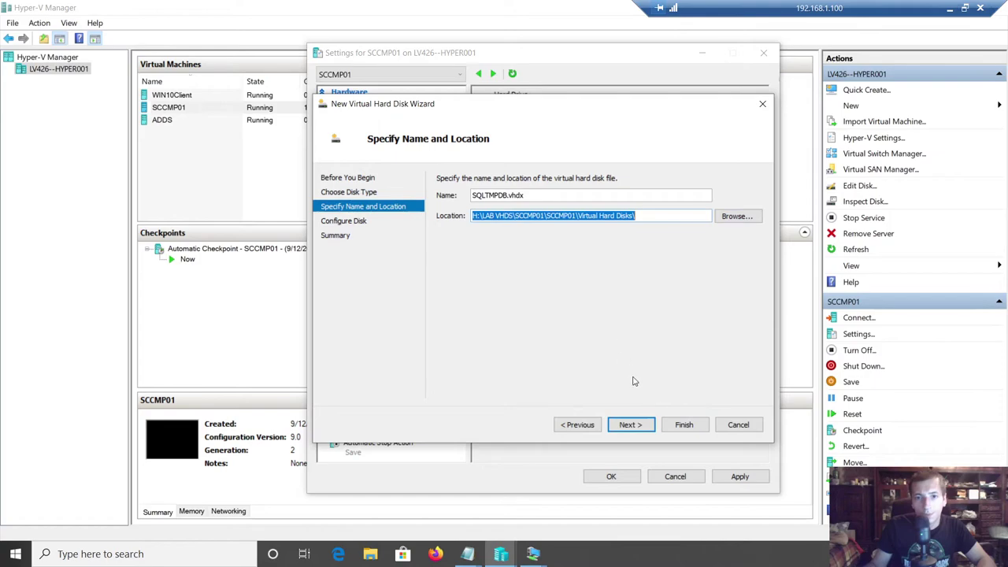
- Set the disk size to 25 GB and finish creating it
left_click(631, 424)
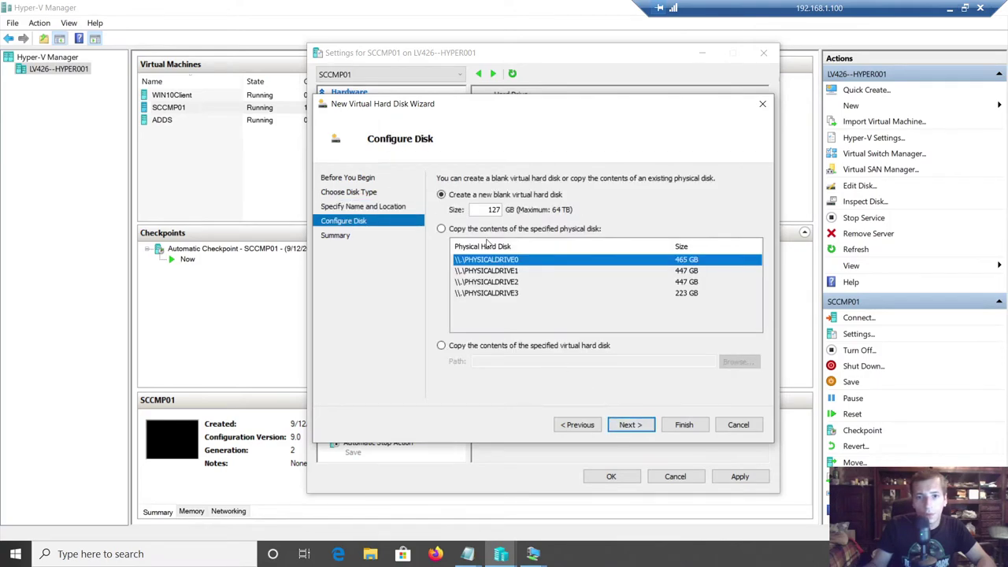
double_click(492, 209)
type("25")
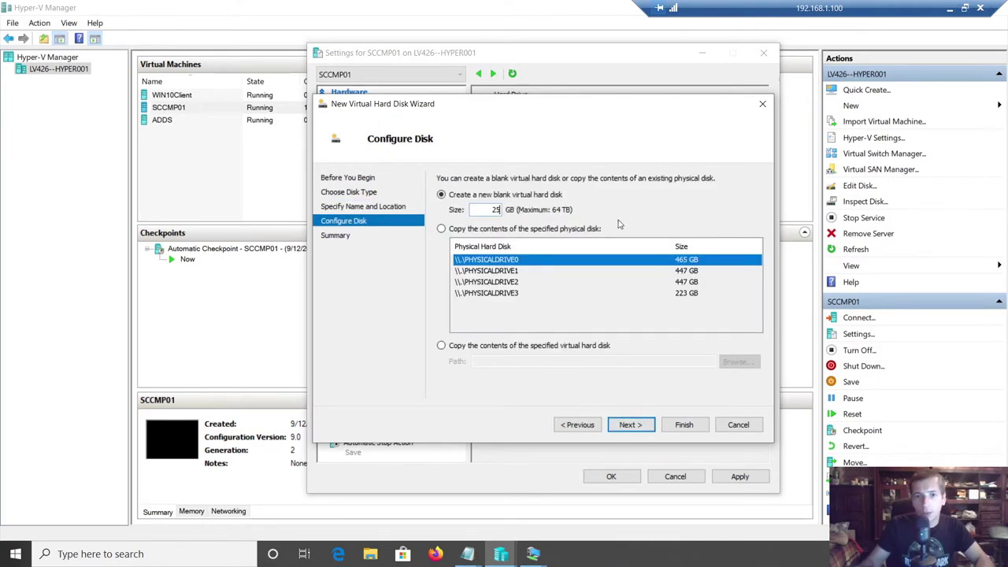
left_click(630, 424)
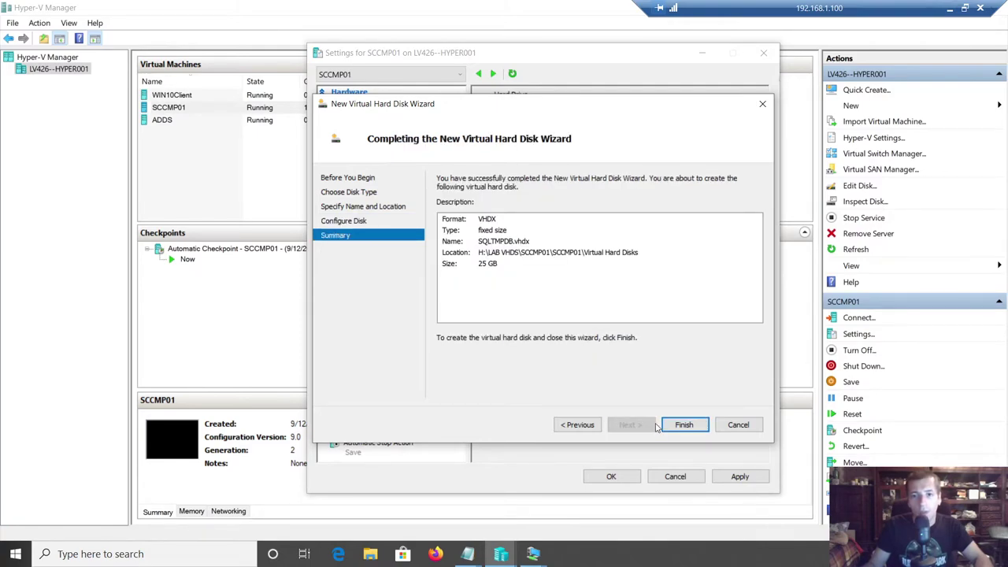
left_click(682, 424)
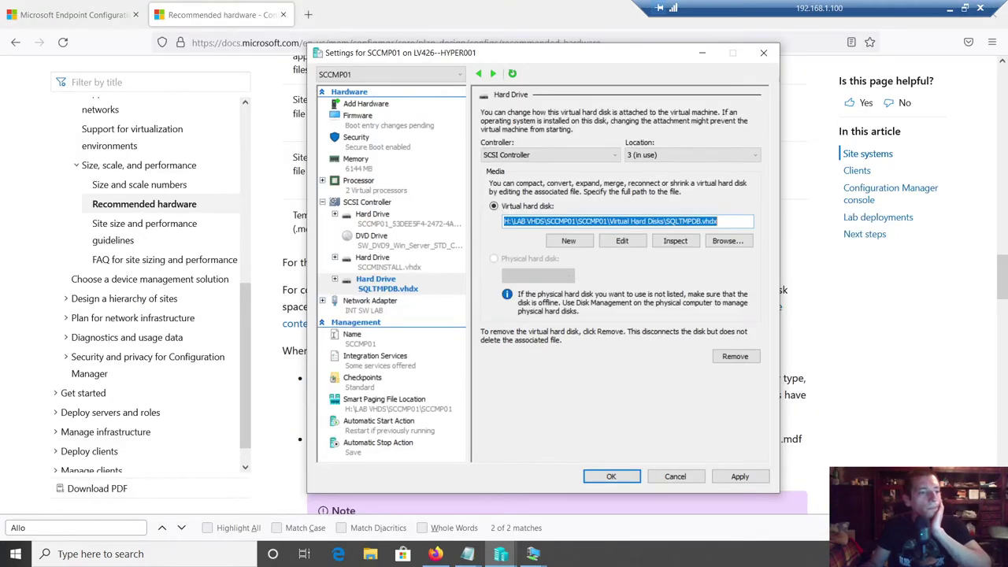
- Apply and save SCCMP01's settings with SQLTMPDB.vhdx attached, then switch to the SCCMP01 session
left_click(742, 477)
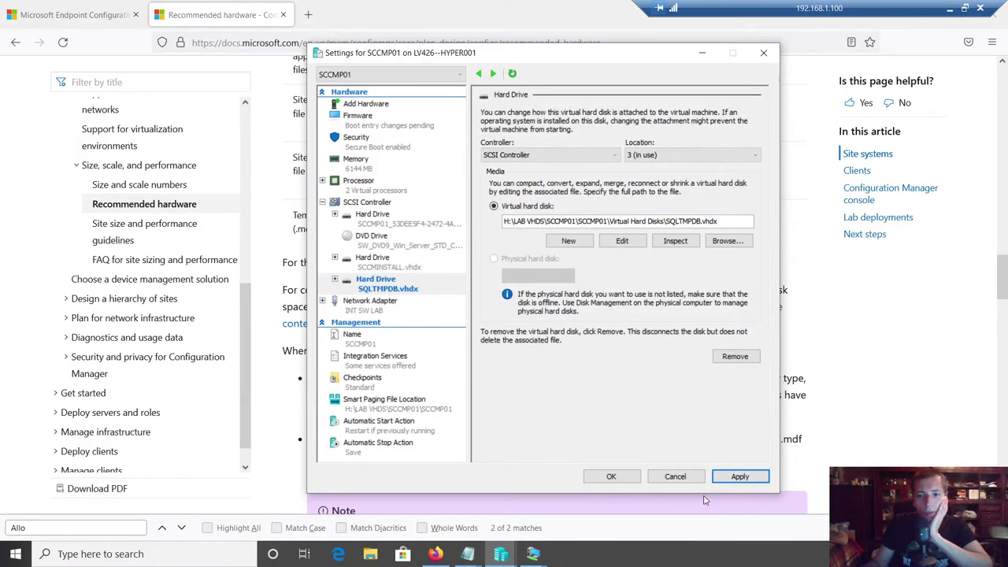
left_click(613, 477)
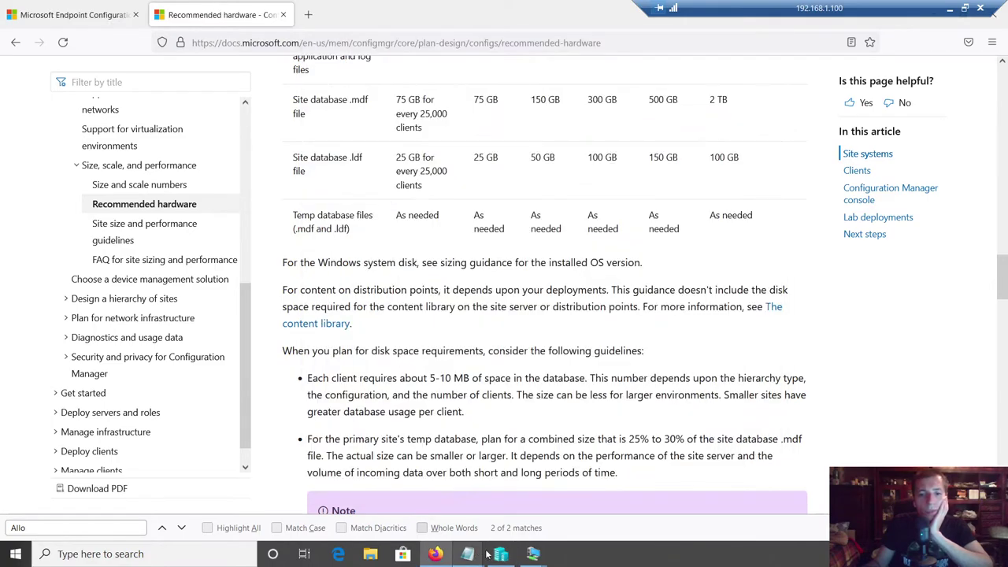
mouse_move(534, 554)
left_click(477, 492)
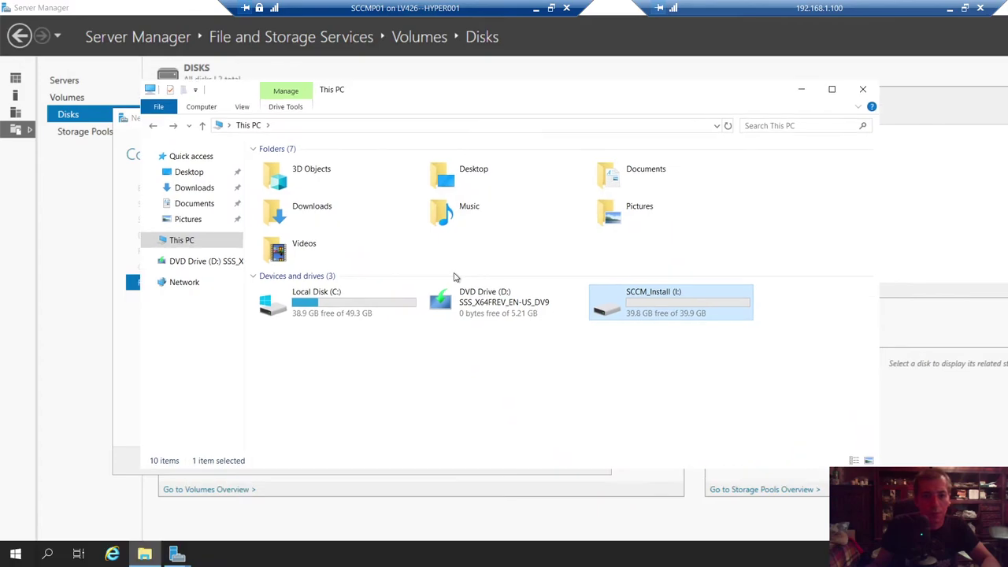
- Close the previous volume wizard, refresh the disks, and bring the new 25 GB Disk 2 online
left_click(425, 382)
left_click(802, 89)
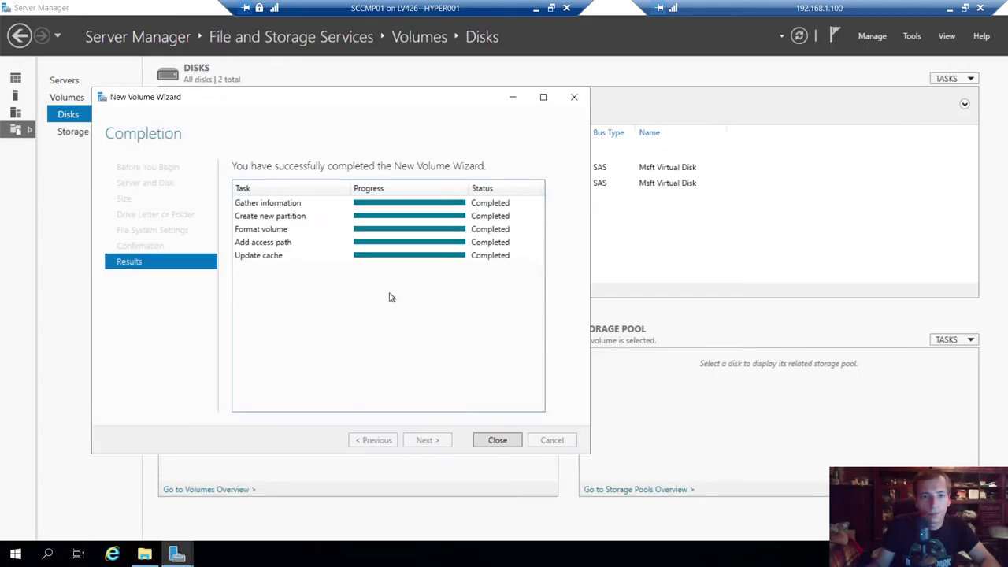
left_click(498, 440)
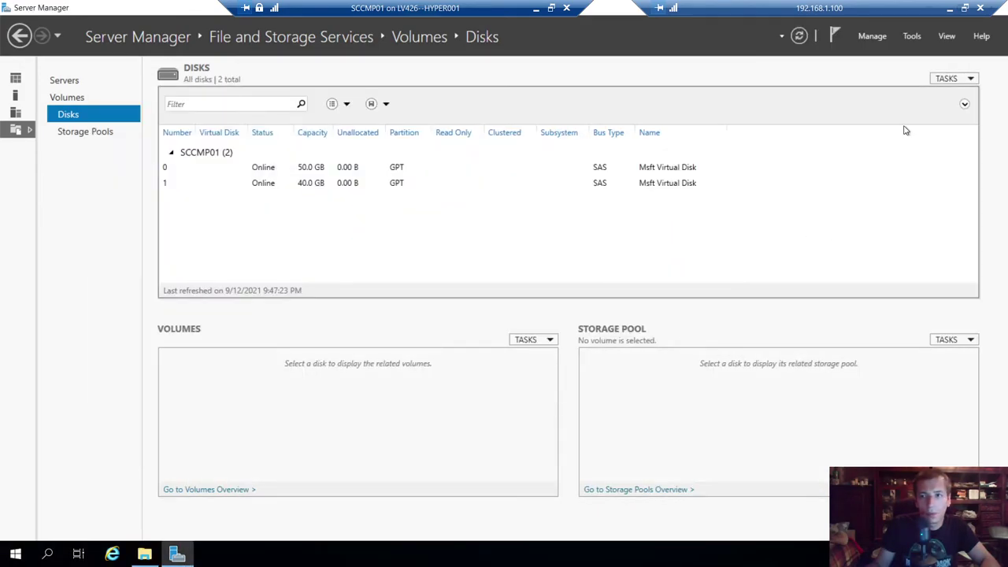
left_click(799, 35)
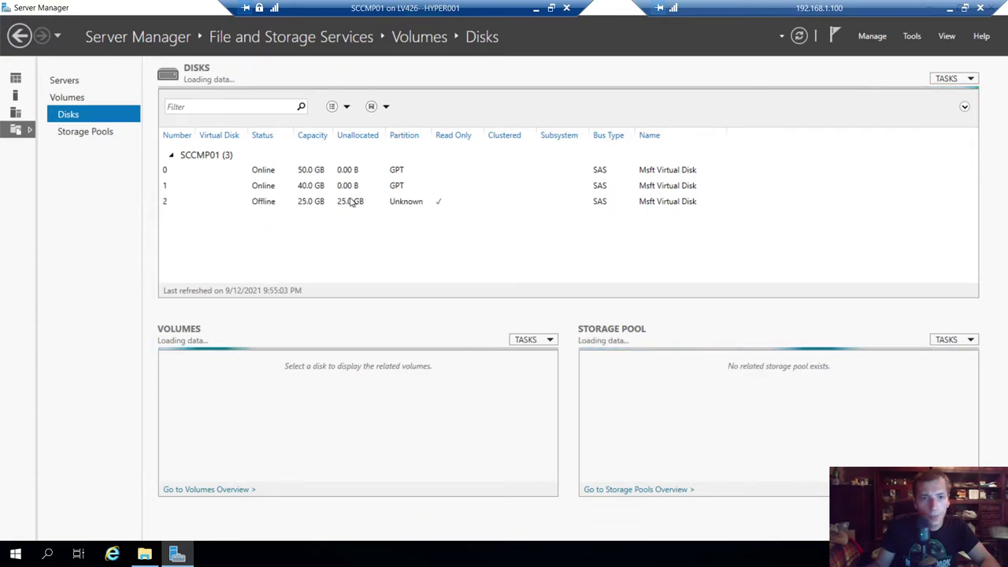
left_click(319, 205)
right_click(320, 205)
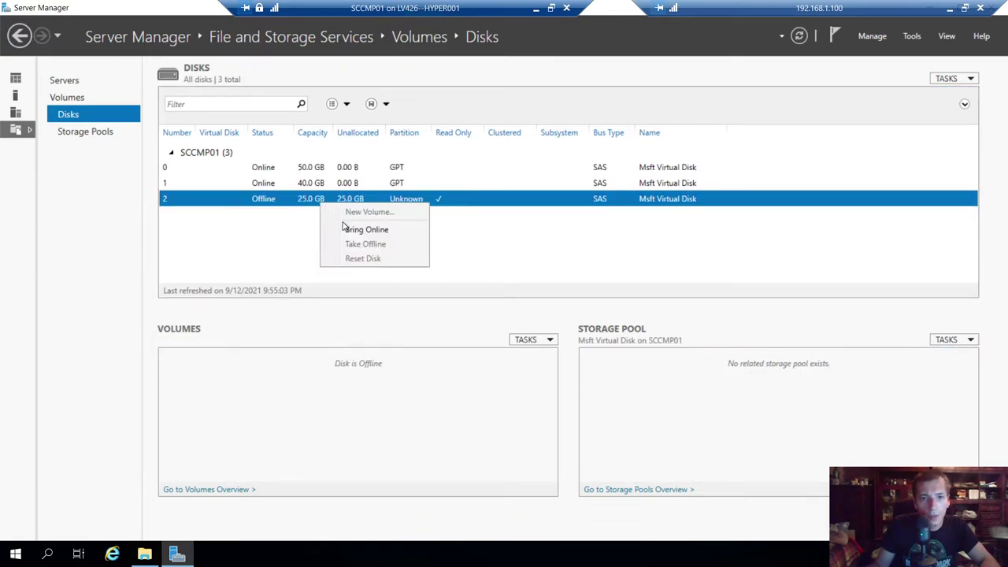
left_click(345, 227)
left_click(538, 324)
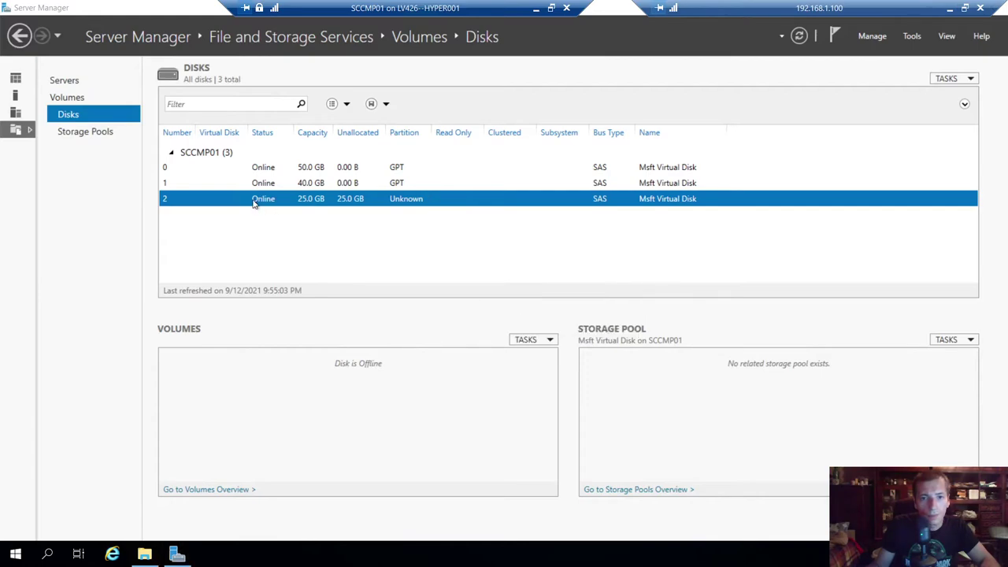
- Start a new volume on Disk 2 as GPT, using the full 25.0 GB and drive letter T
right_click(262, 208)
left_click(272, 209)
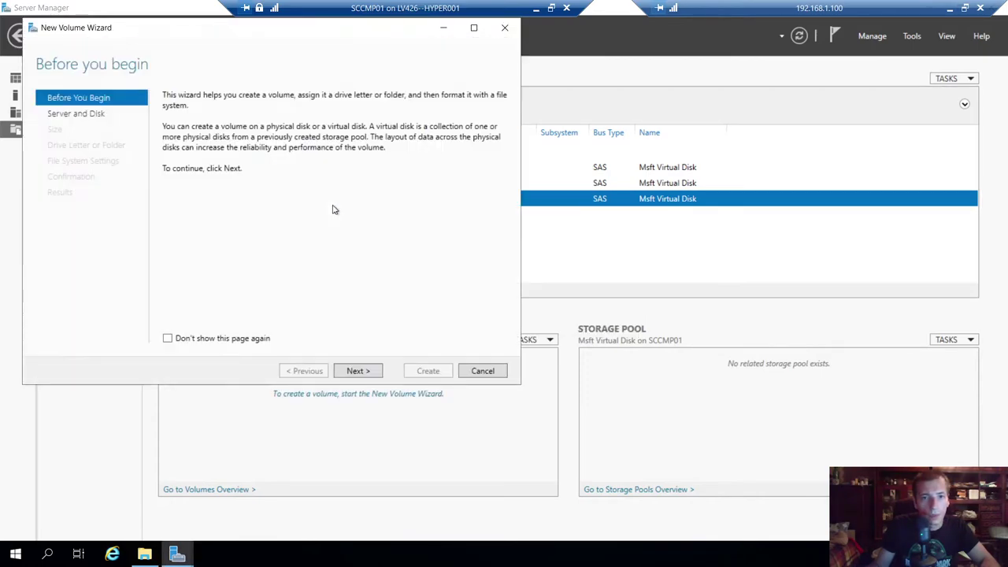
left_click(359, 374)
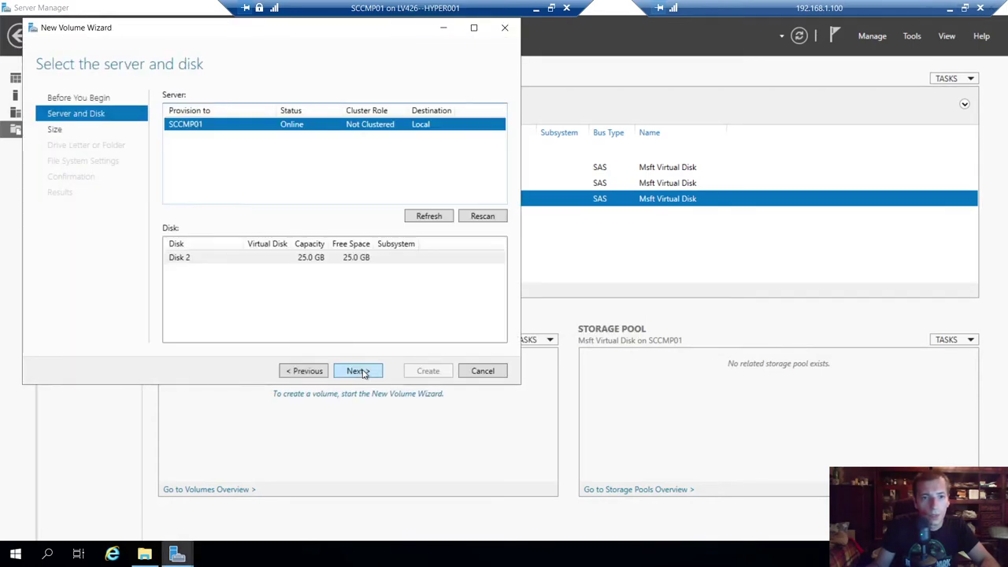
left_click(311, 260)
left_click(359, 373)
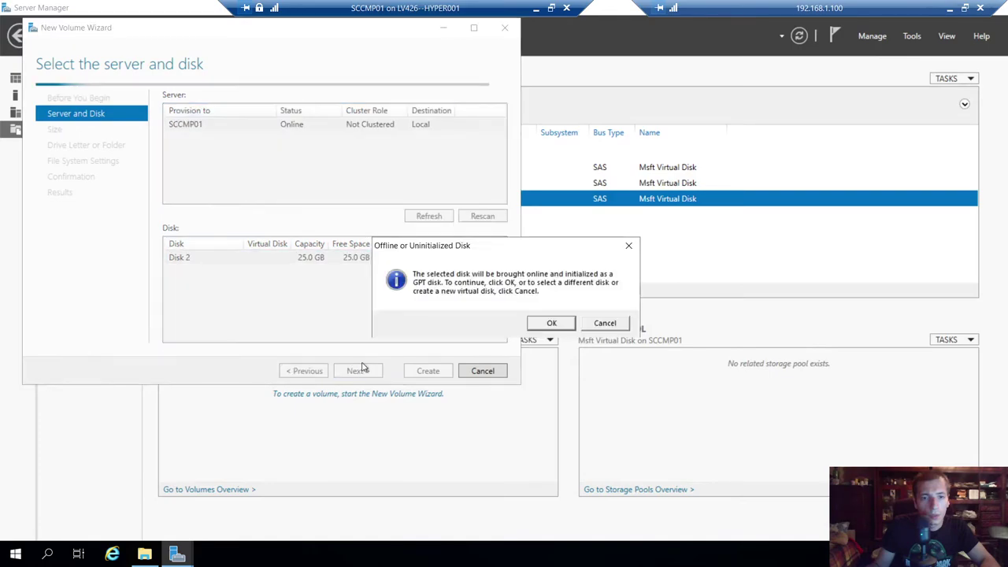
left_click(547, 324)
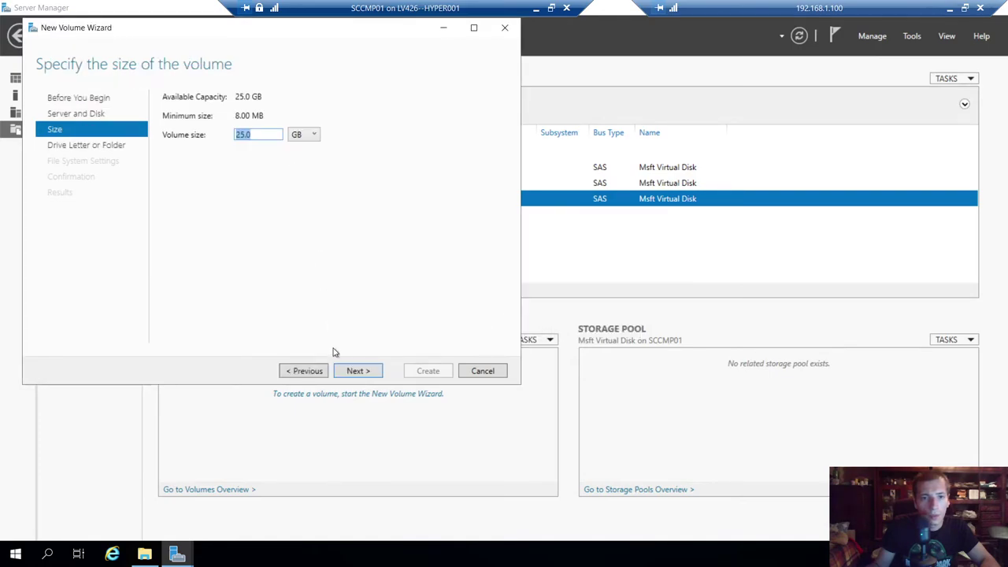
left_click(354, 371)
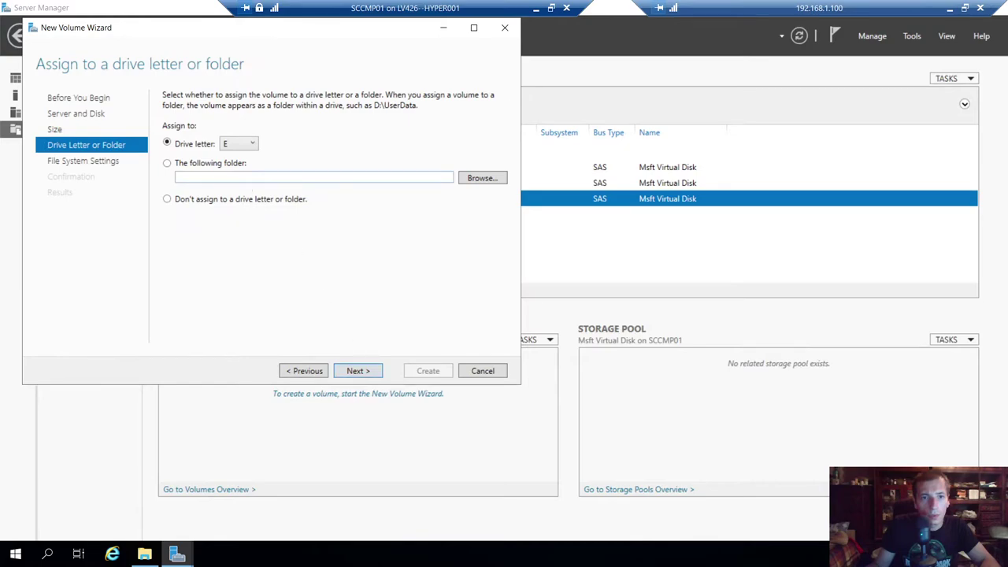
left_click(240, 145)
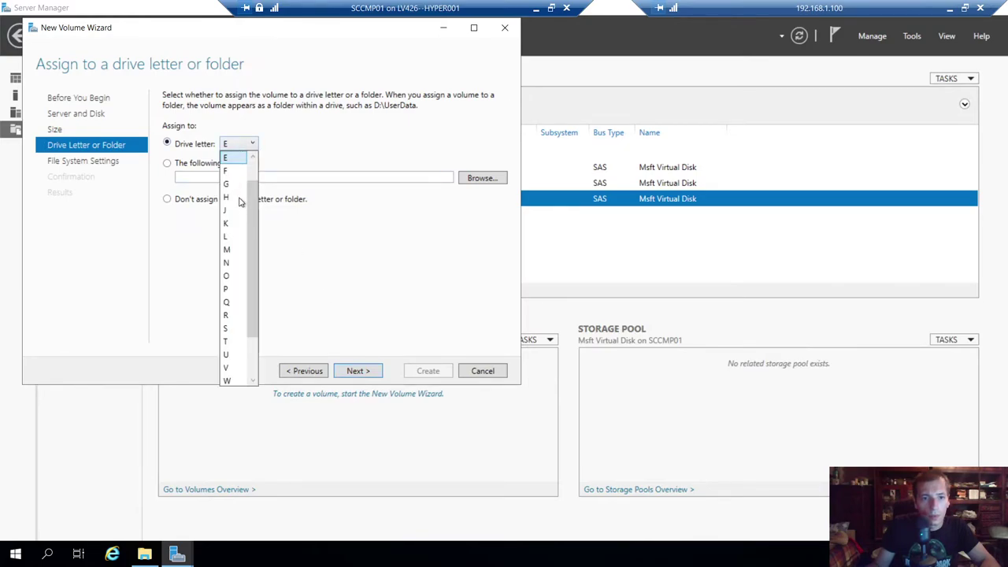
left_click(233, 341)
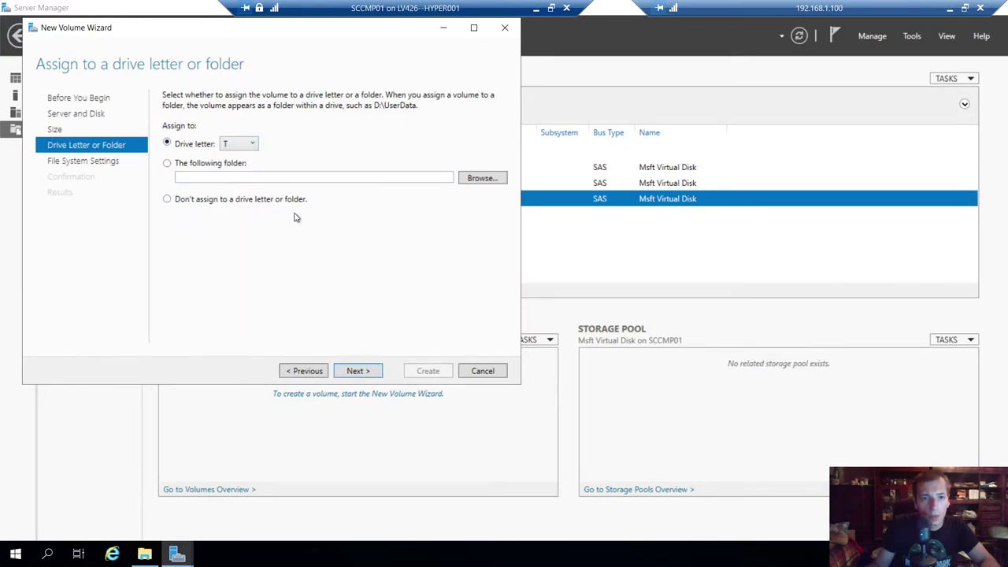
left_click(358, 371)
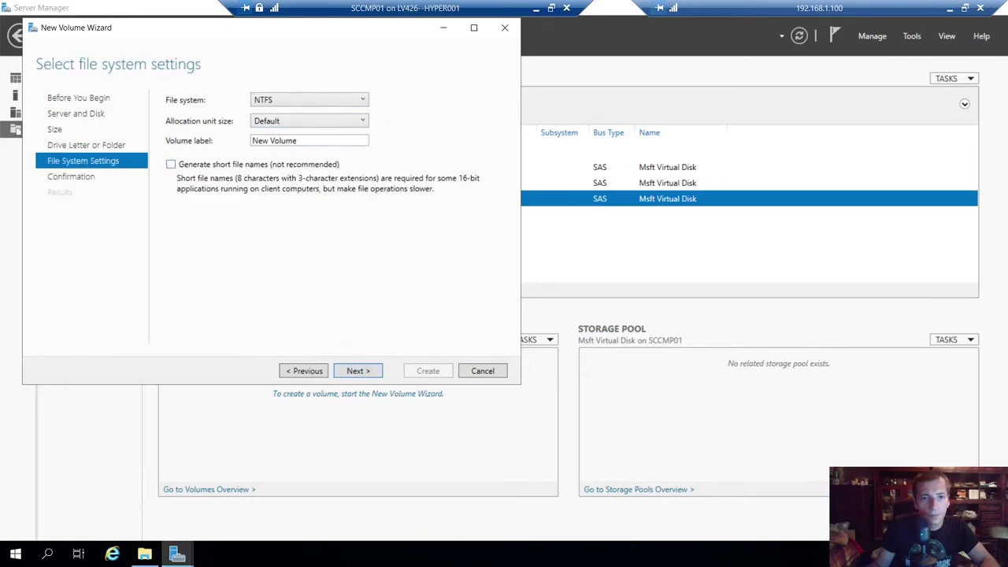
- Label the volume SQLTMPDB with 64K allocation units and create it
type("QLTMB")
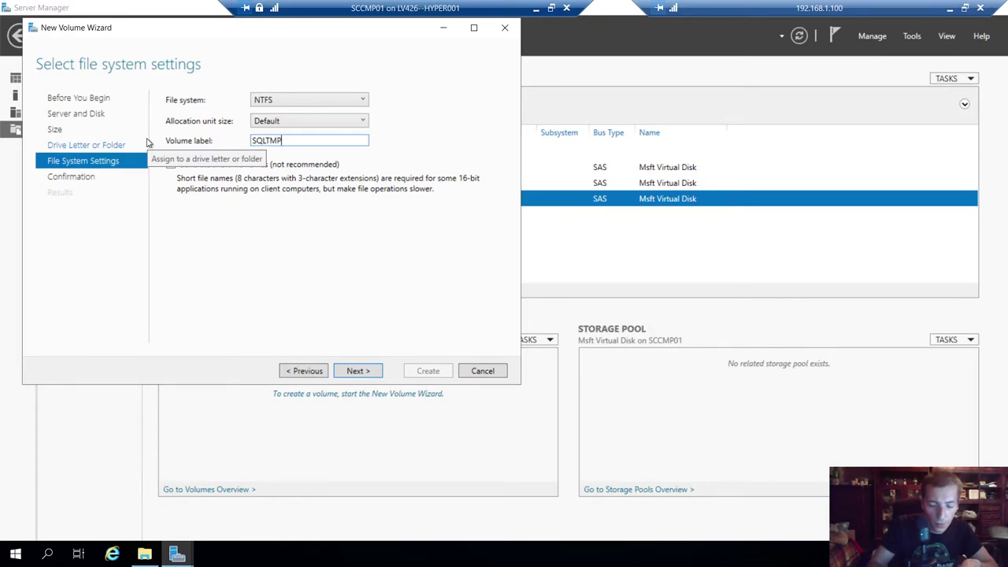
type("DB")
left_click(285, 121)
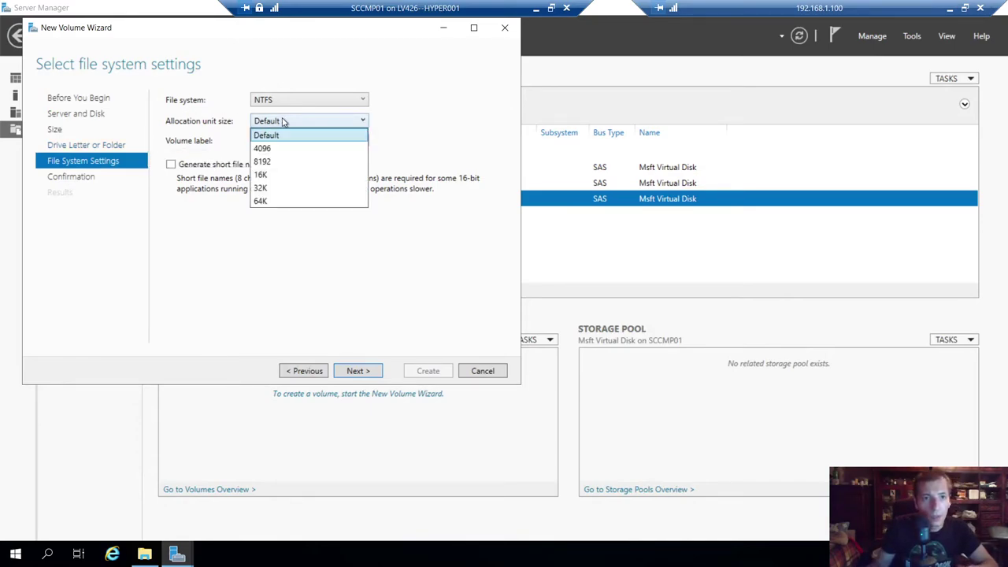
left_click(261, 201)
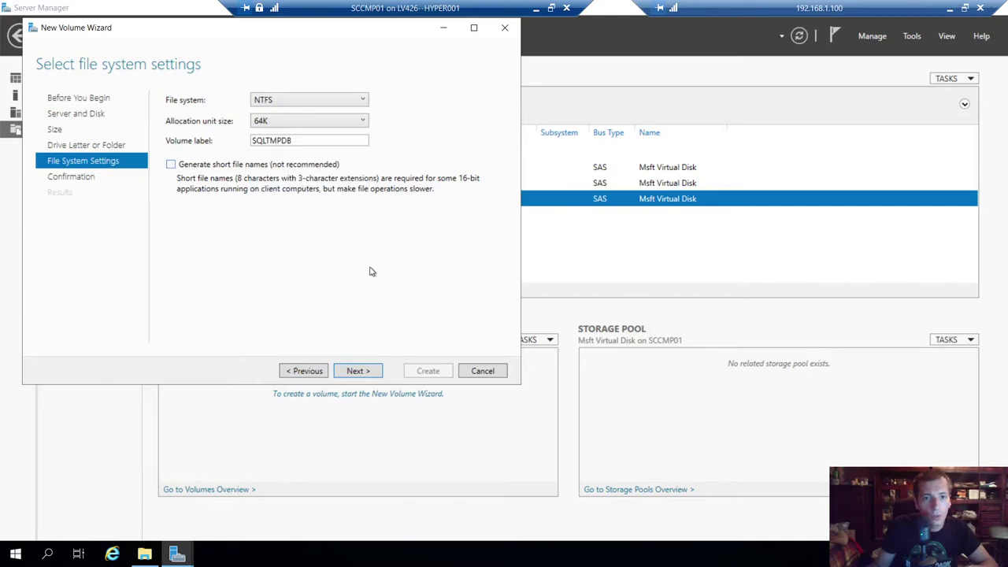
left_click(359, 371)
left_click(426, 371)
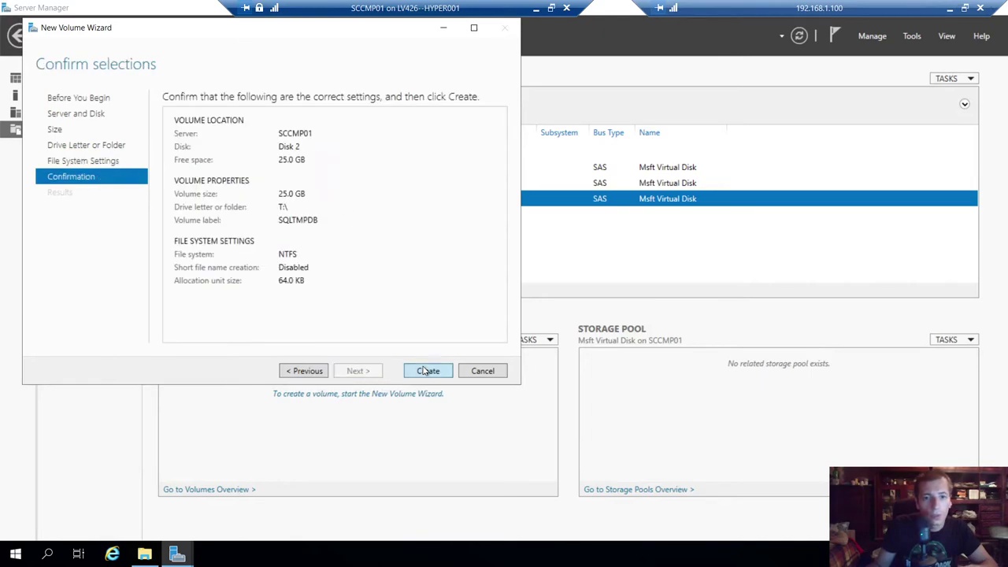
left_click(536, 8)
- Append the line '4)SCCMContent Library 55' to the LAB IP notes and save
mouse_move(472, 552)
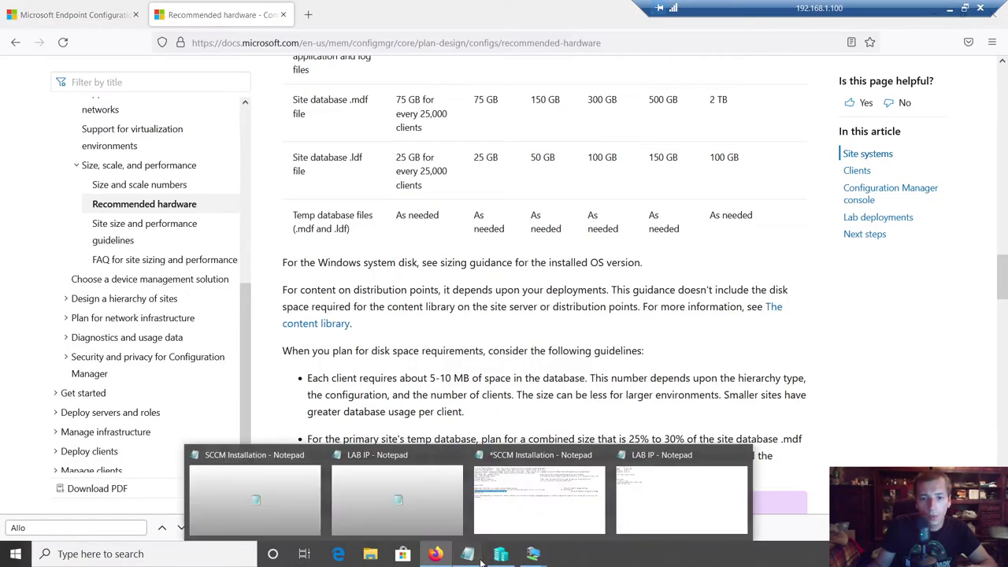
left_click(642, 502)
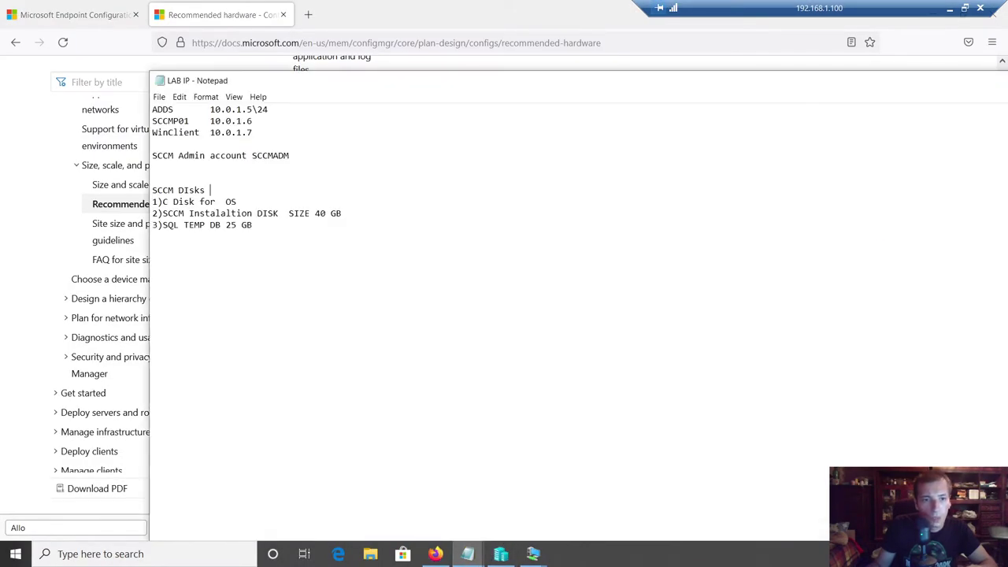
key("Return")
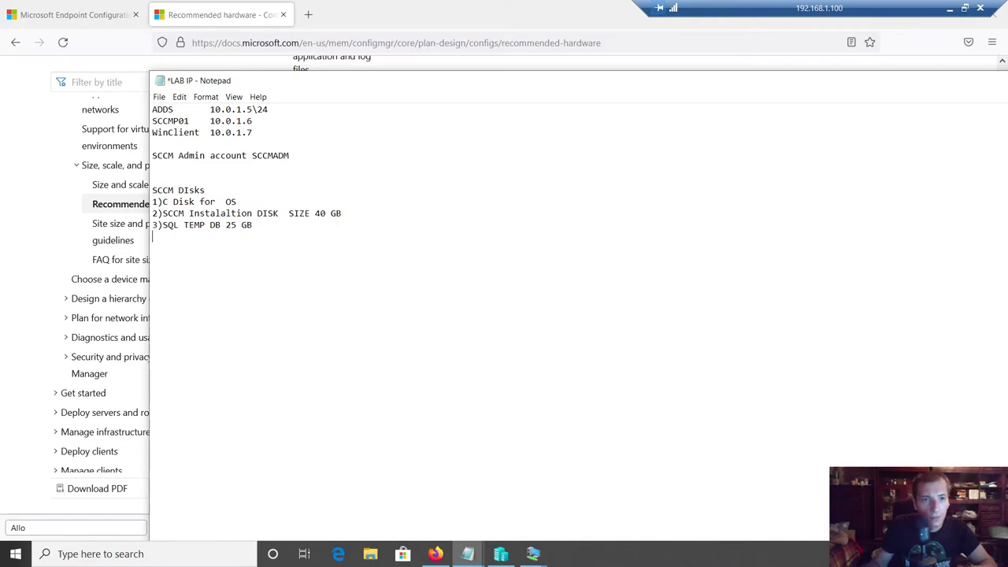
type("4)SCCMConte")
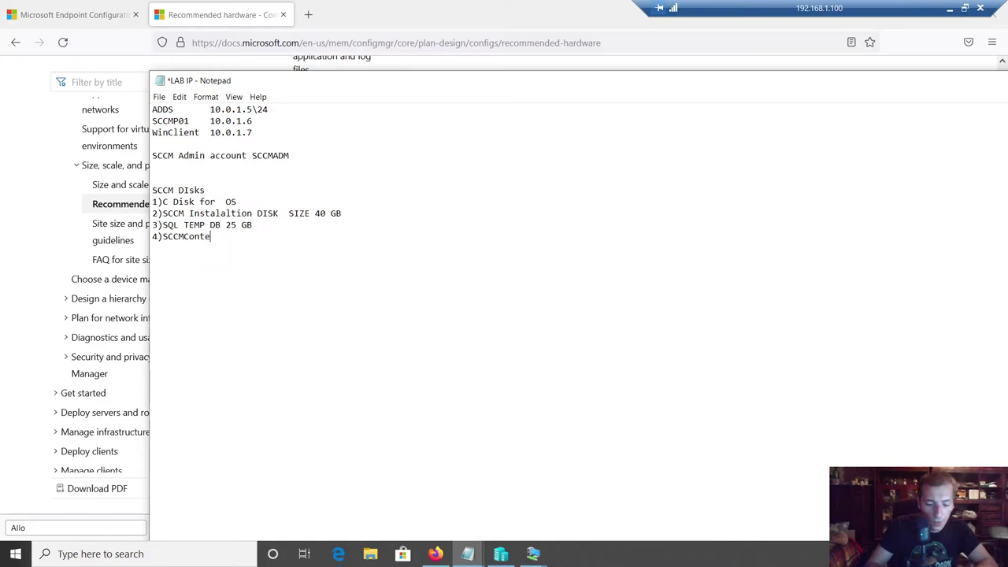
type("nt Library")
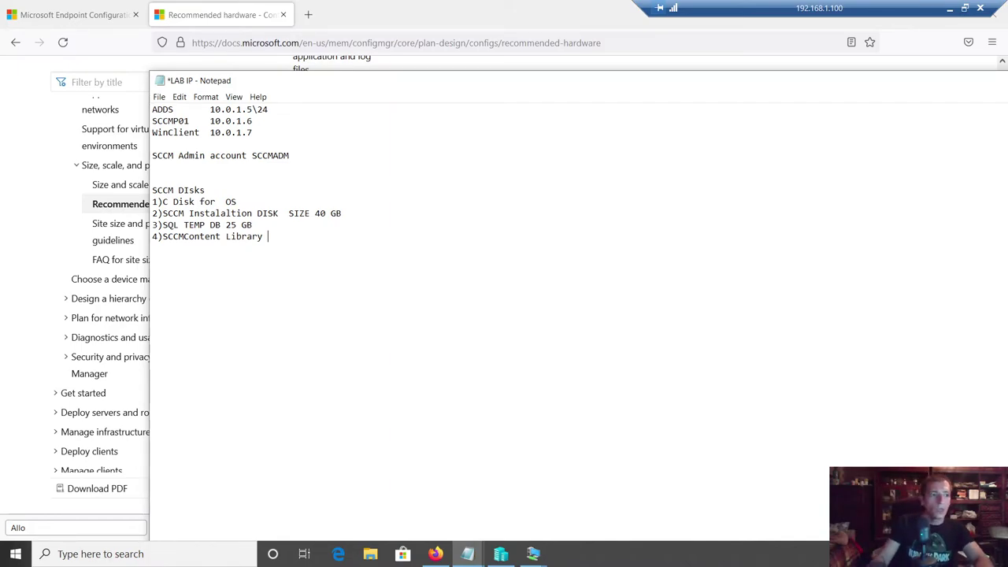
type("55")
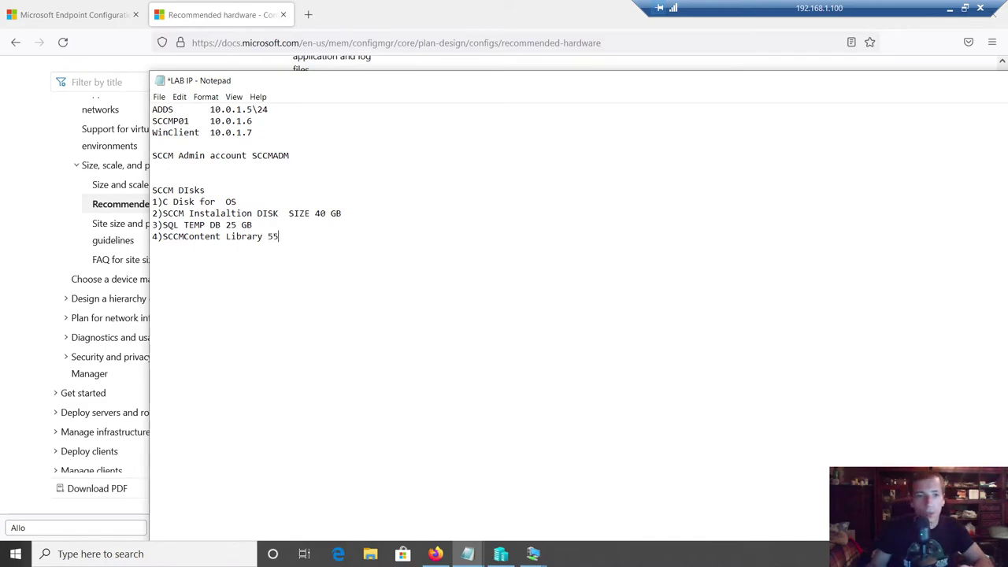
key("ctrl+s")
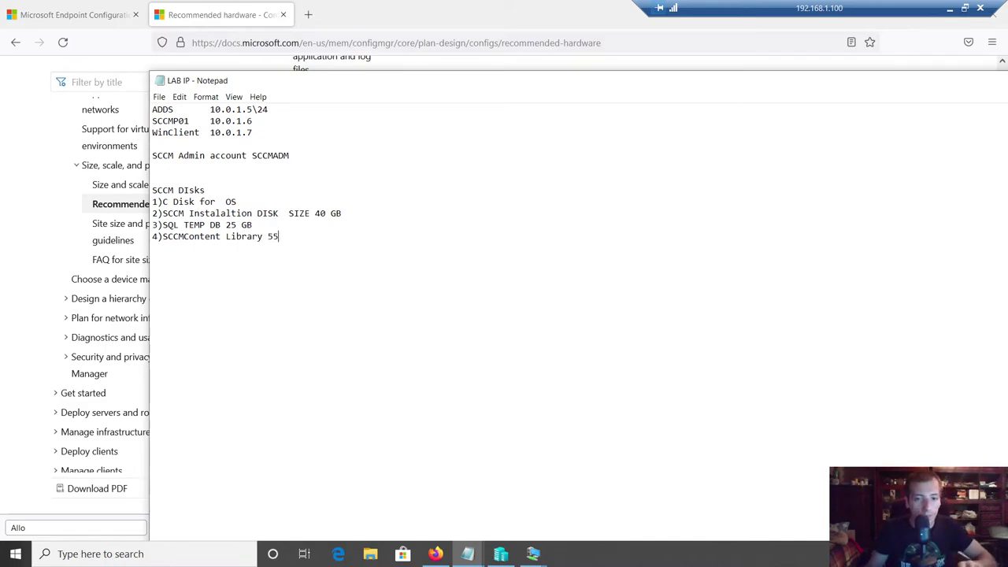
left_click(533, 554)
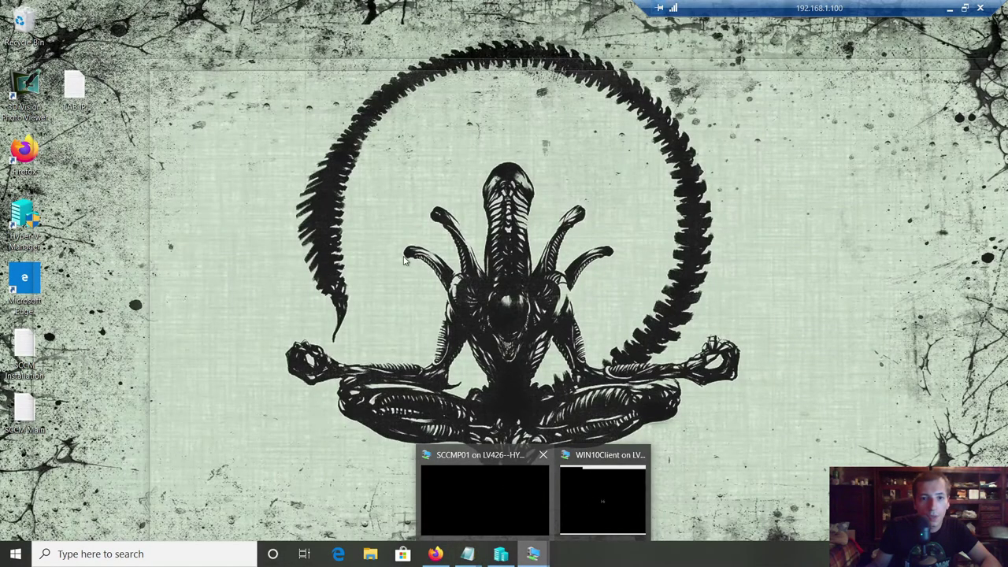
- Close the finished volume wizard on SCCMP01 and switch to the WIN10Client machine
left_click(485, 496)
left_click(427, 371)
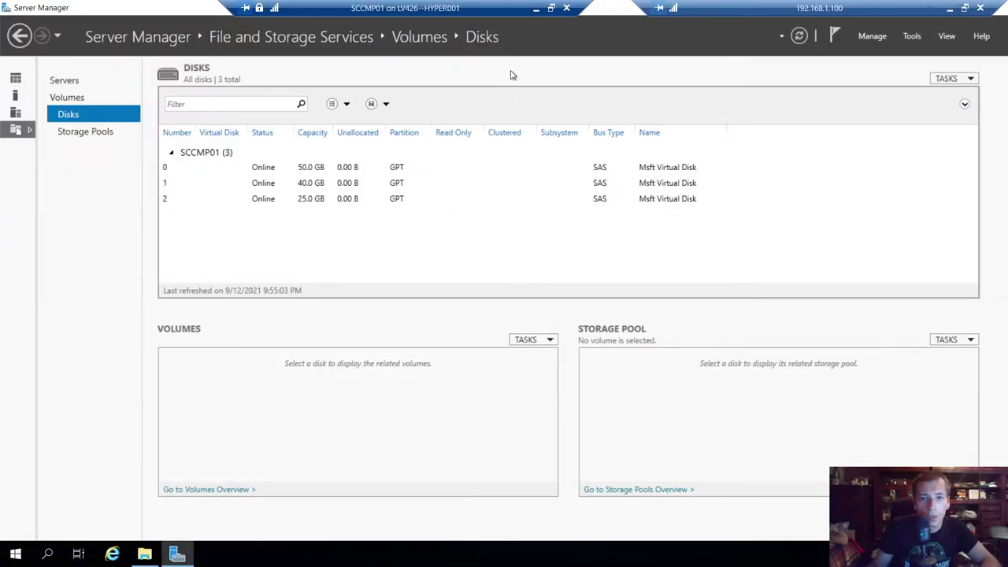
left_click(537, 7)
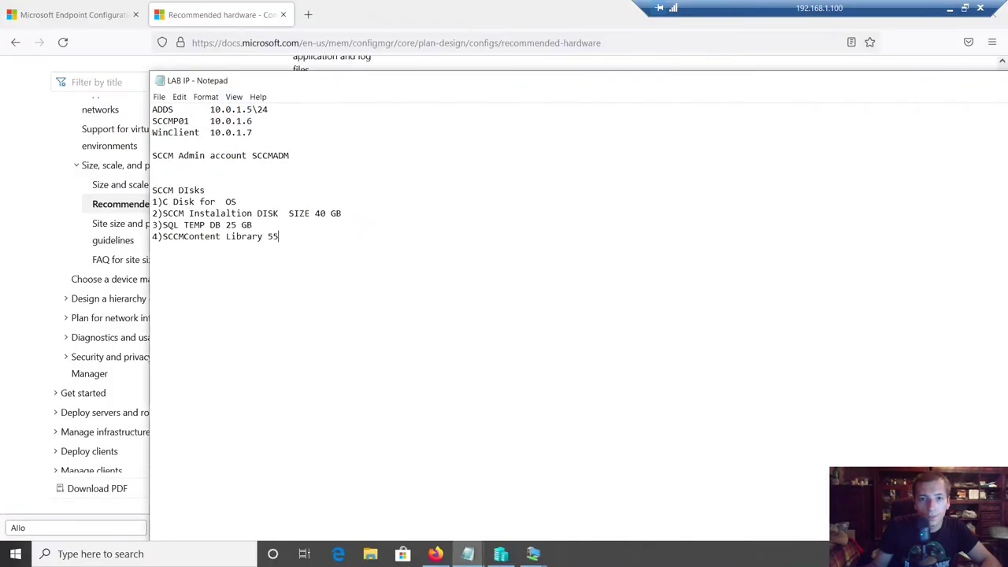
left_click(533, 553)
left_click(599, 493)
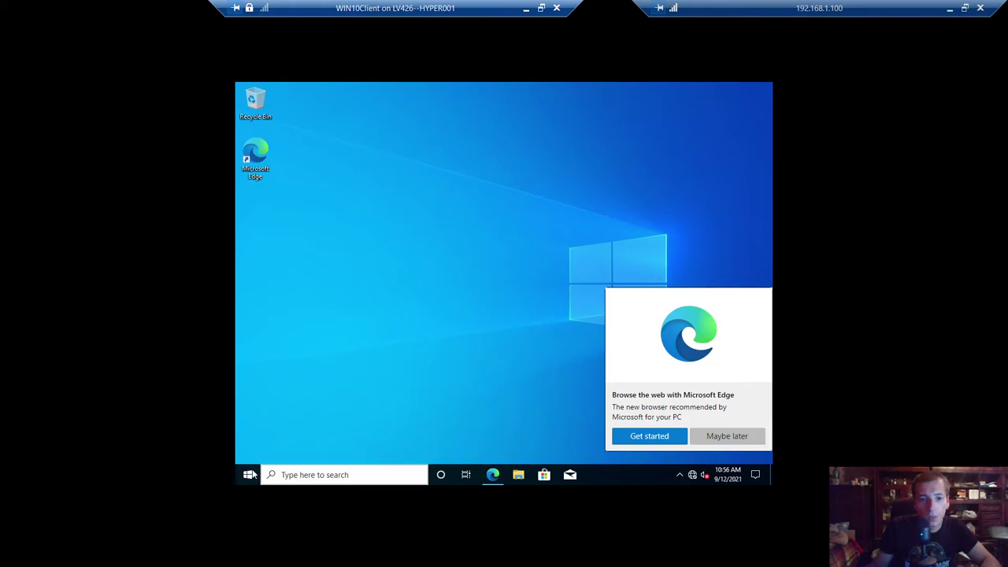
- Launch Control Panel on WIN10Client by running 'control' from the Run prompt
key("super")
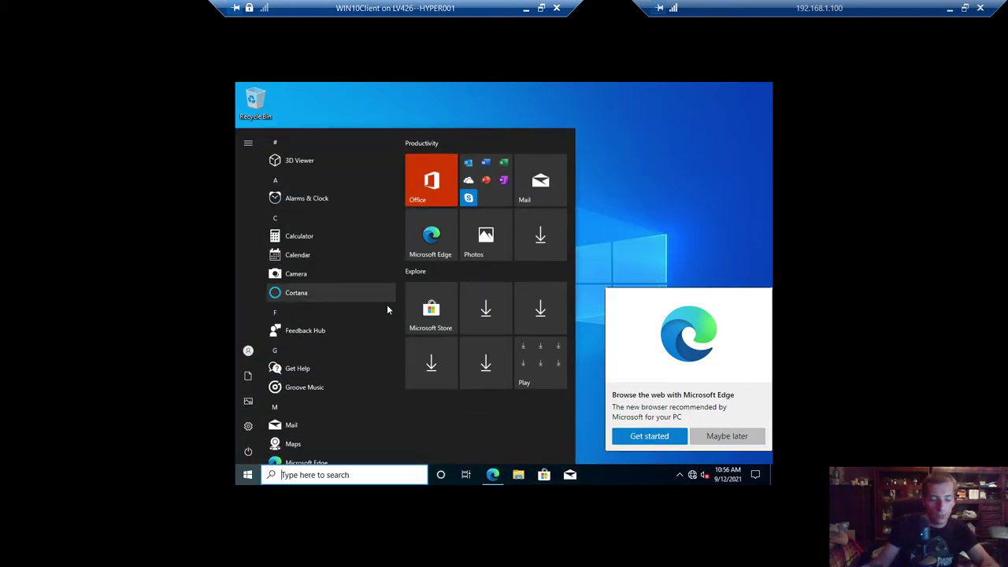
key("super+r")
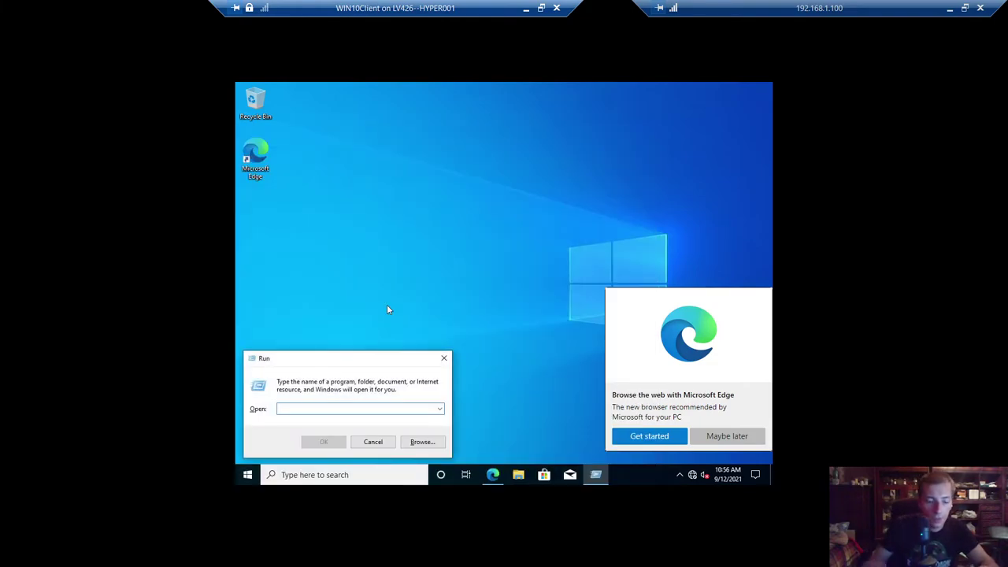
type("ser")
key("BackSpace")
key("BackSpace")
key("BackSpace")
type("sysd")
key("Escape")
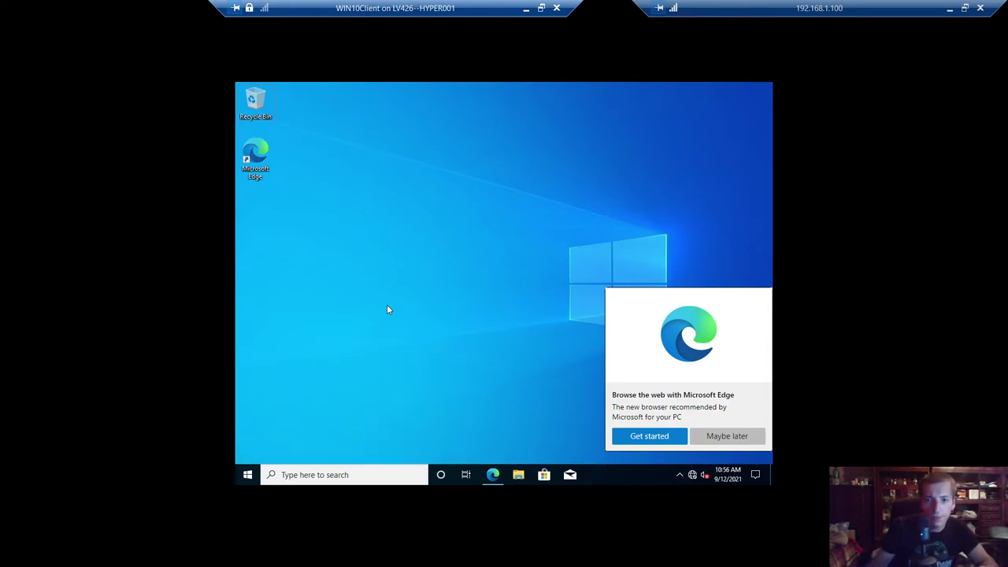
key("super")
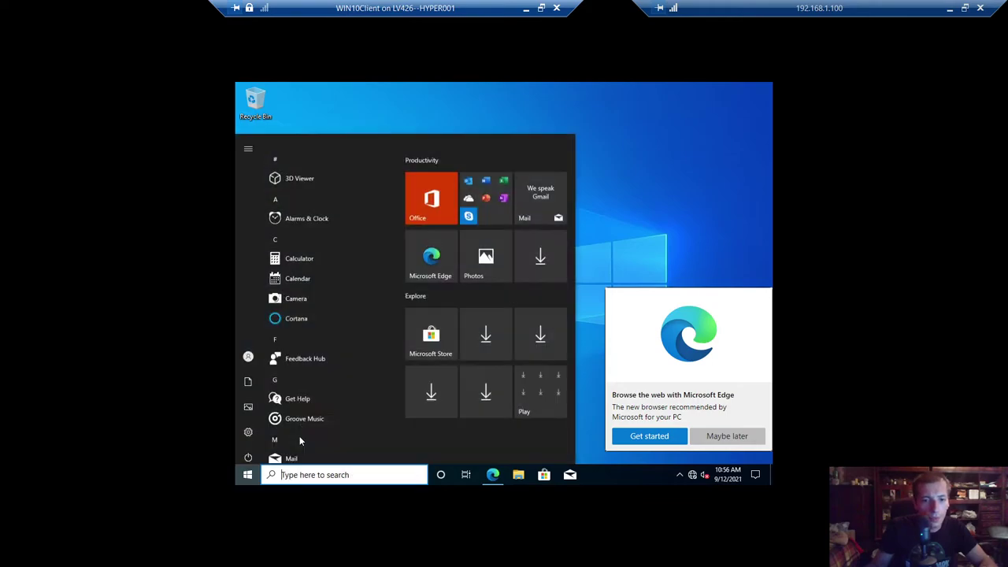
key("super+r")
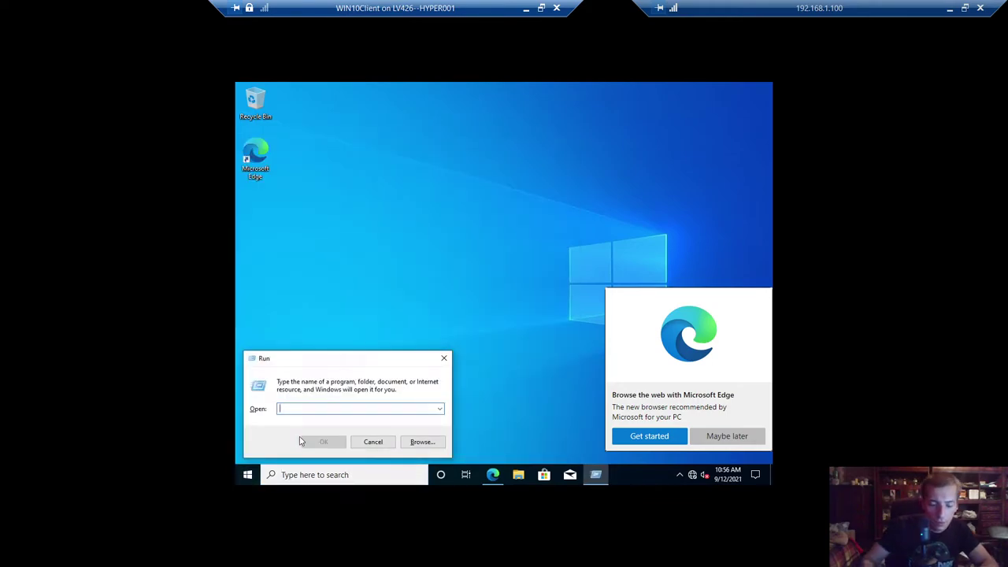
type("control")
left_click(303, 441)
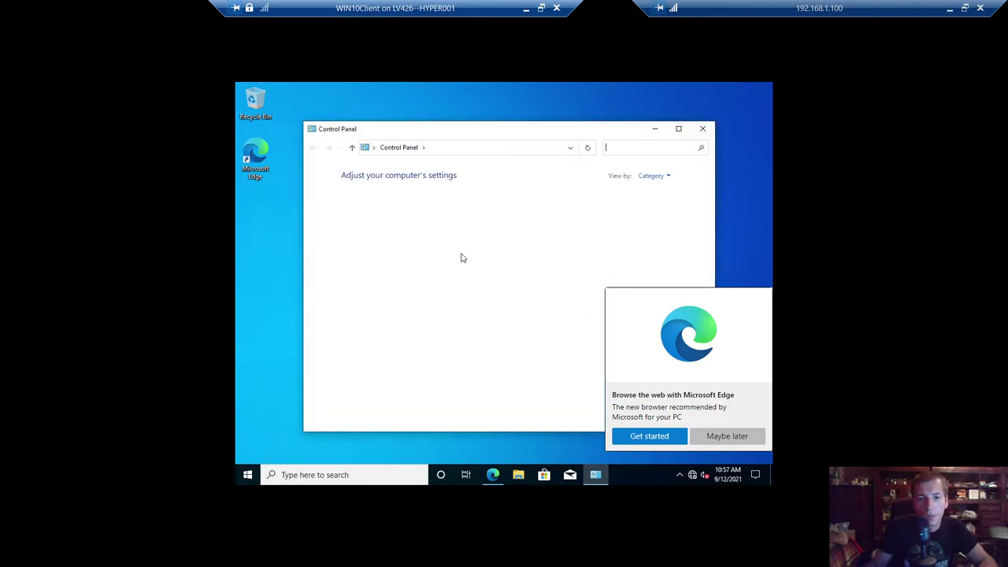
- Switch Control Panel to small icons view and open Date and Time
left_click(652, 176)
left_click(599, 236)
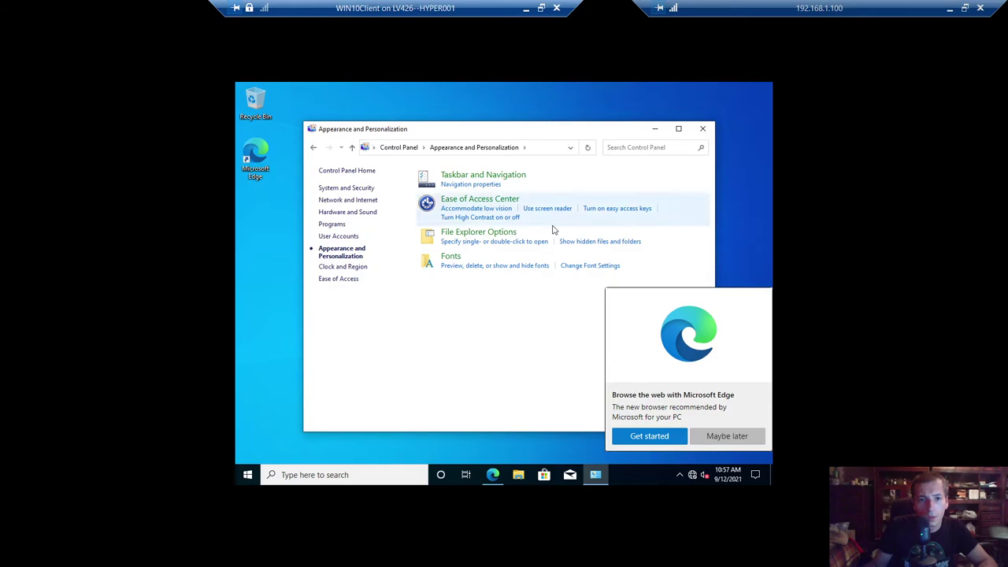
left_click(312, 148)
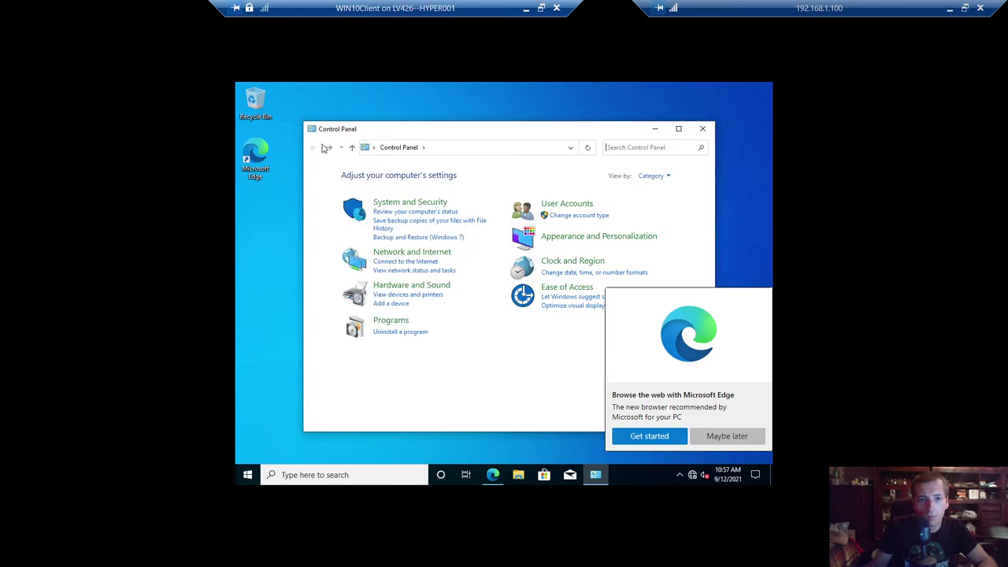
left_click(652, 176)
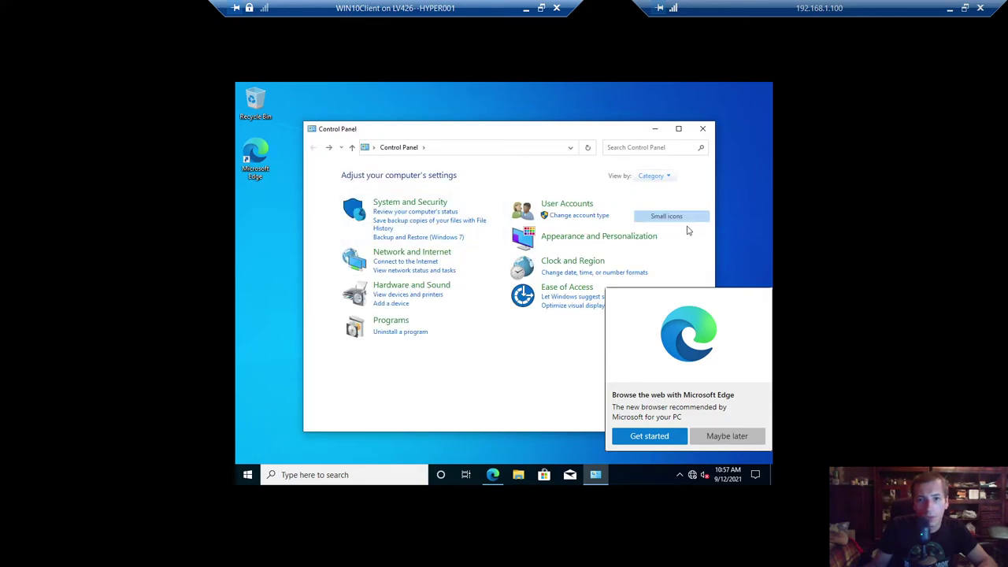
left_click(666, 215)
left_click(365, 241)
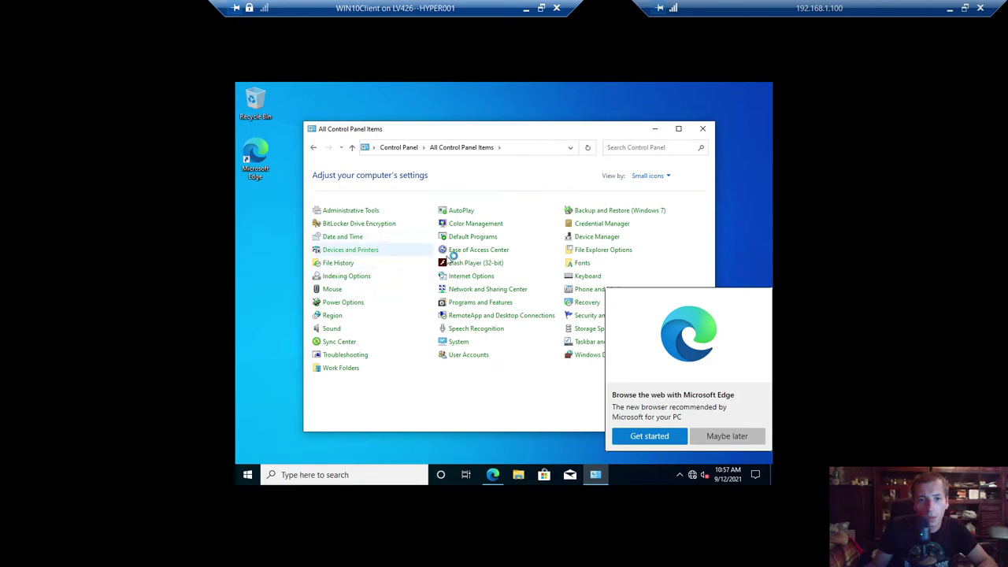
- Change the time zone to (UTC+04:00) Baku, confirm it, and close Control Panel
left_click(478, 303)
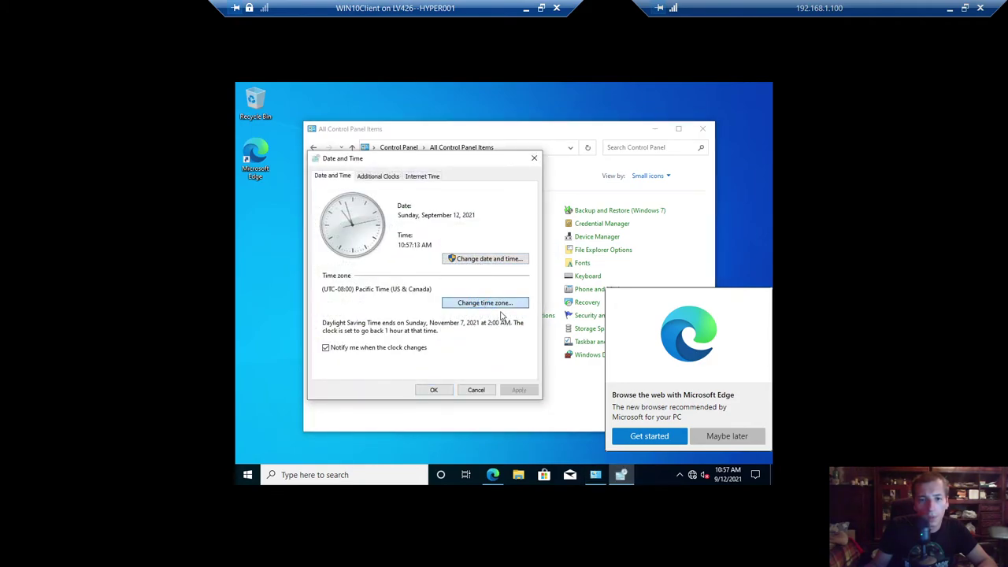
left_click(448, 221)
scroll(398, 331, "down", 5)
scroll(403, 335, "down", 4)
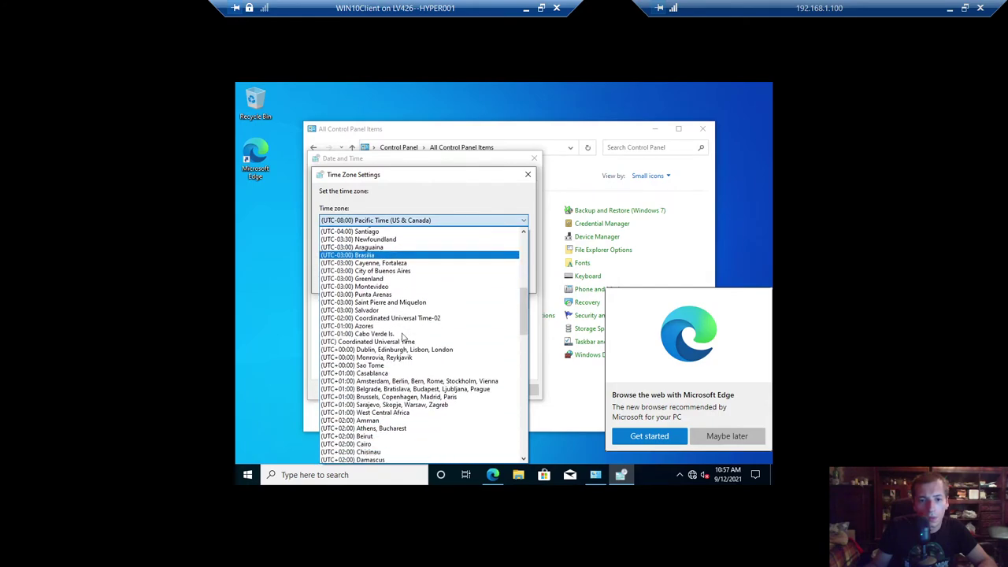
scroll(393, 404, "down", 3)
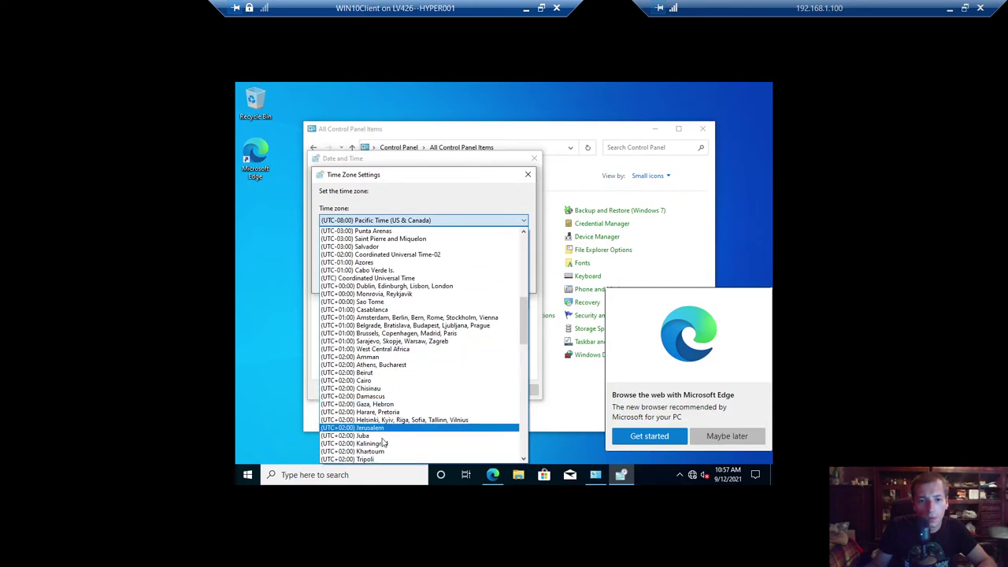
scroll(392, 447, "down", 2)
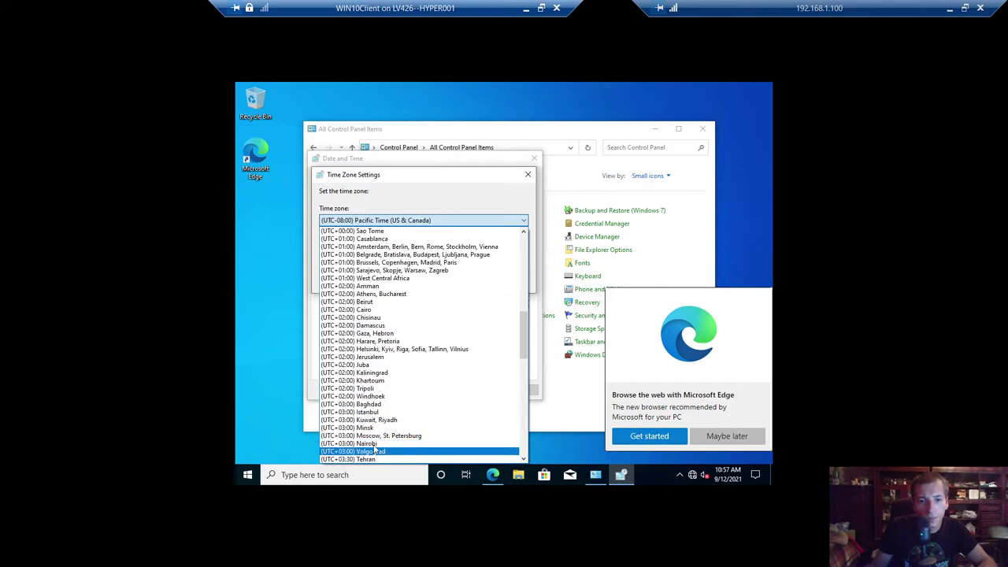
scroll(377, 431, "down", 3)
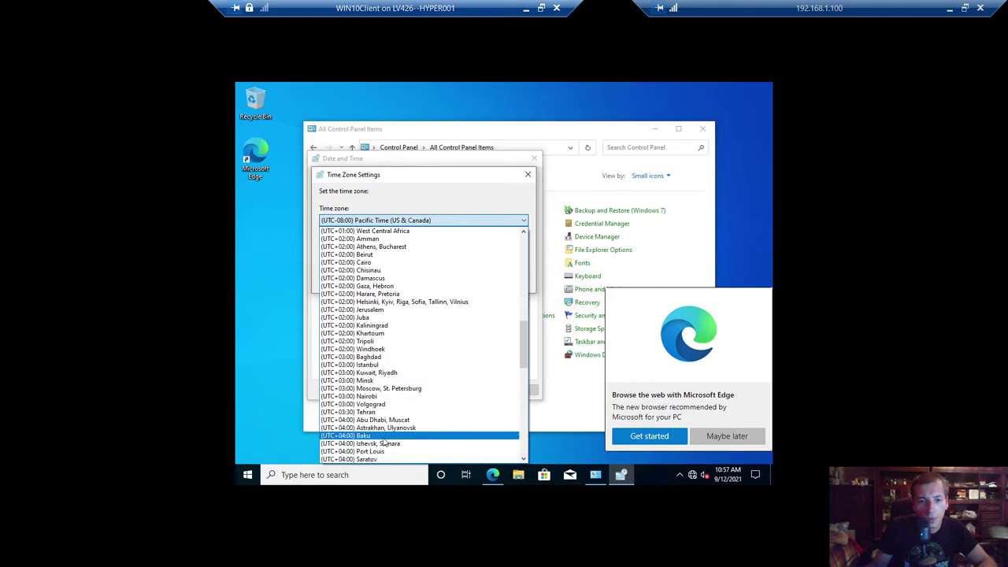
left_click(383, 436)
left_click(460, 279)
left_click(434, 390)
left_click(703, 129)
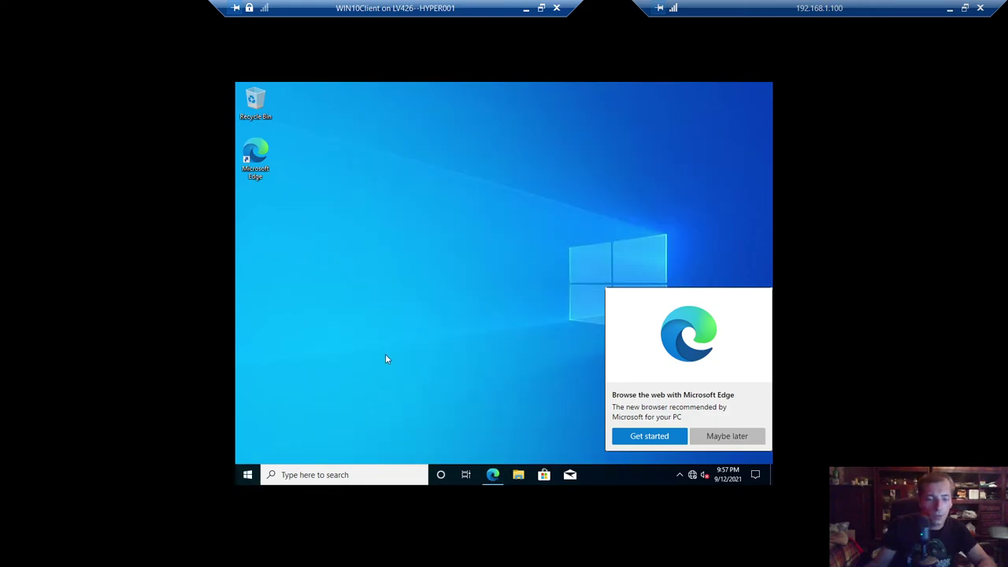
- Open Network Connections with ncpa.cpl and select the Ethernet adapter
key("super+r")
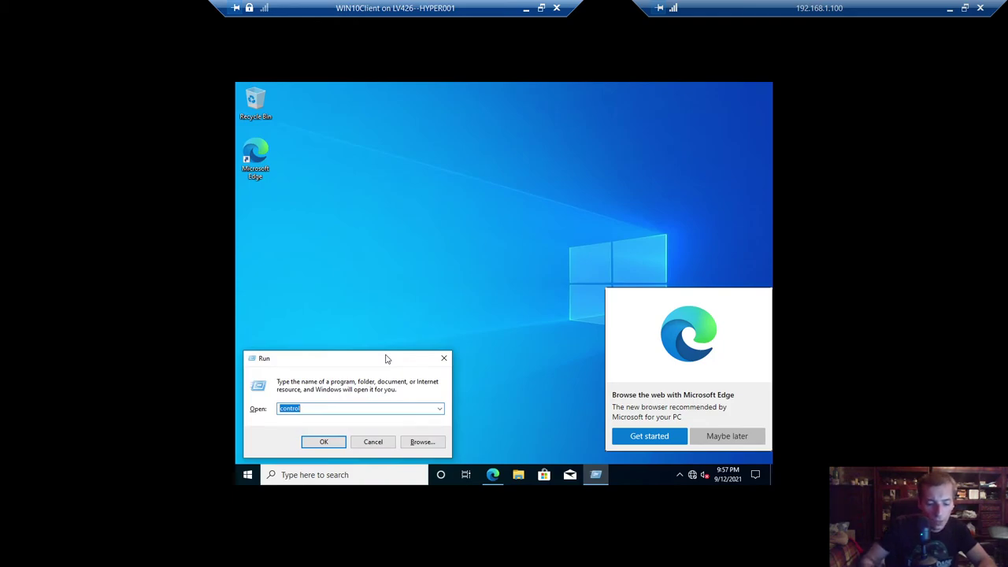
type("ncpa.cpl")
key("Return")
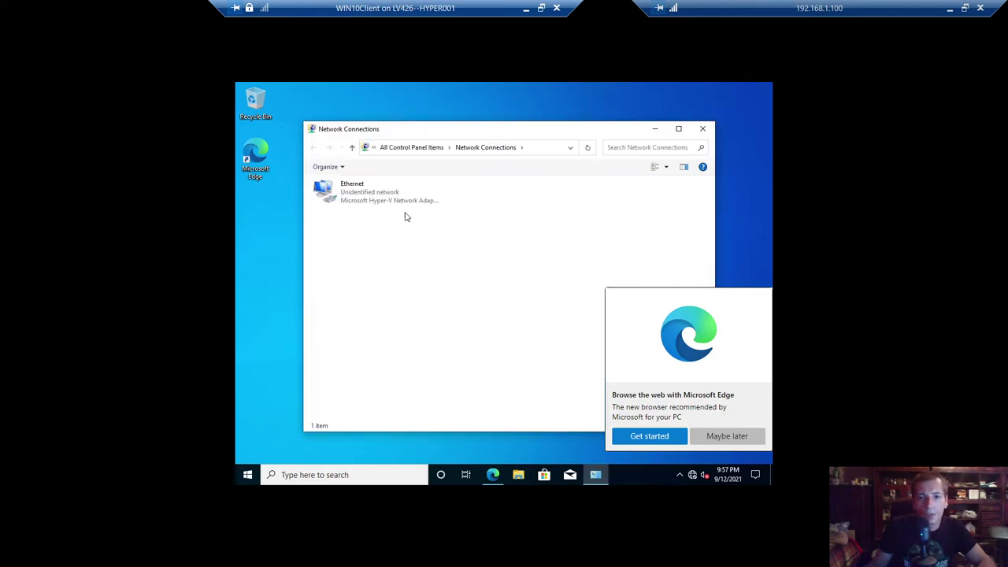
left_click(355, 194)
- Check the WinClient IP in the host notes, then disable IPv6 on Ethernet and select IPv4
left_click(526, 8)
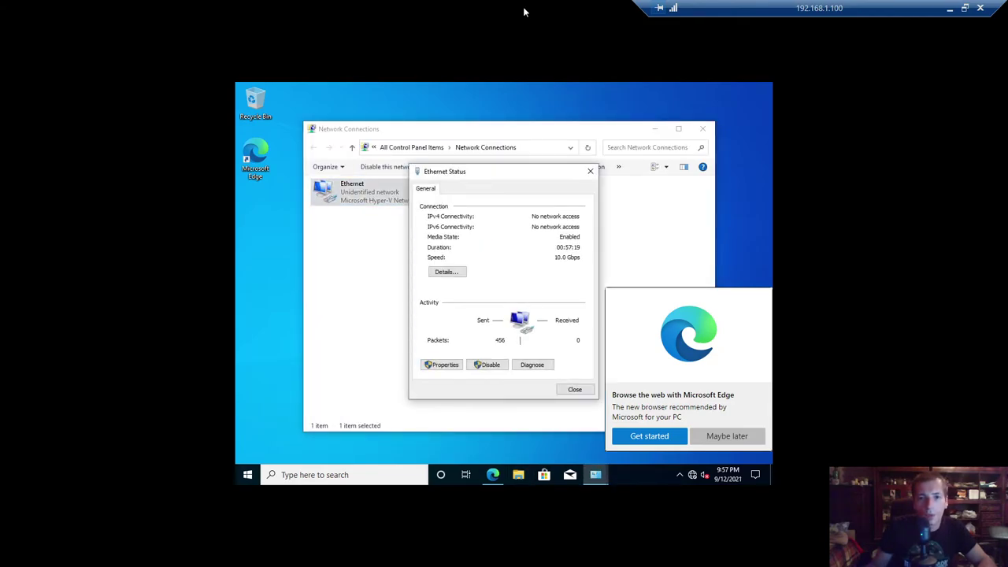
left_click_drag(215, 133, 252, 132)
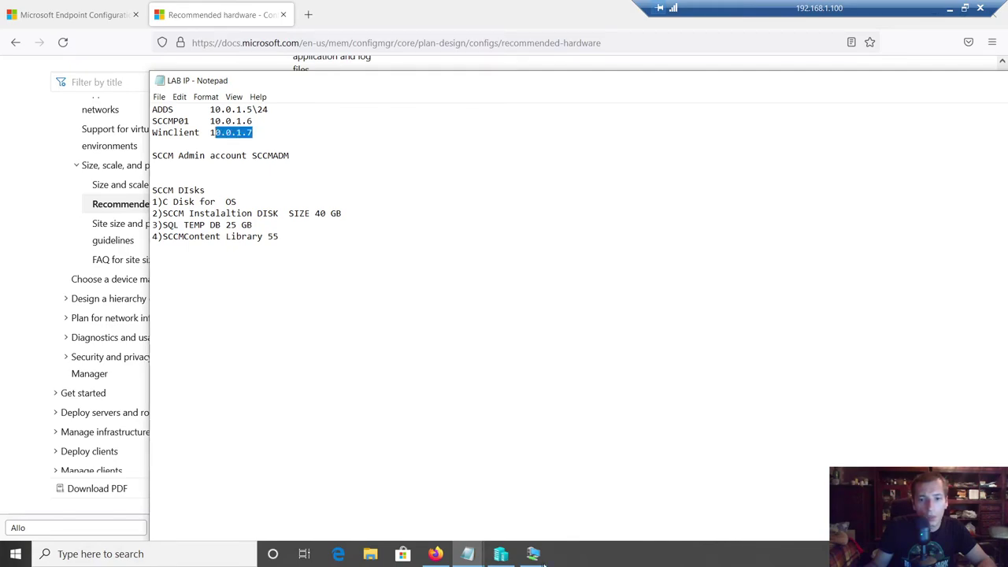
mouse_move(534, 556)
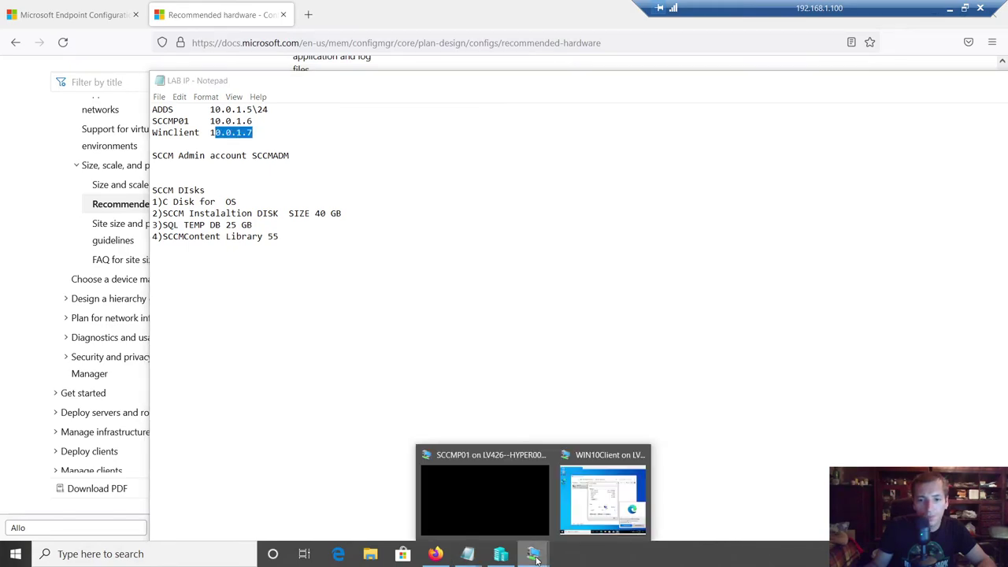
left_click(596, 499)
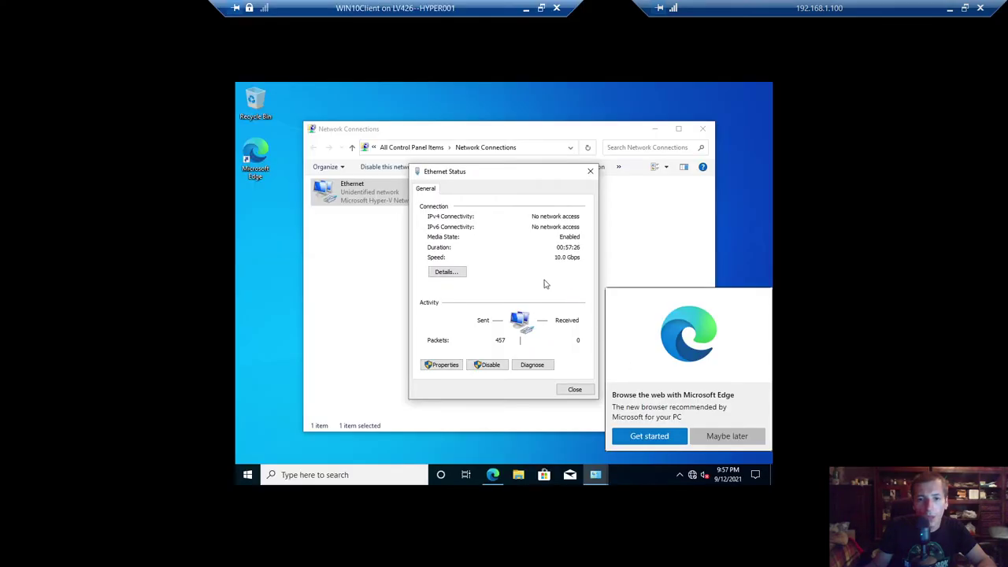
left_click(442, 367)
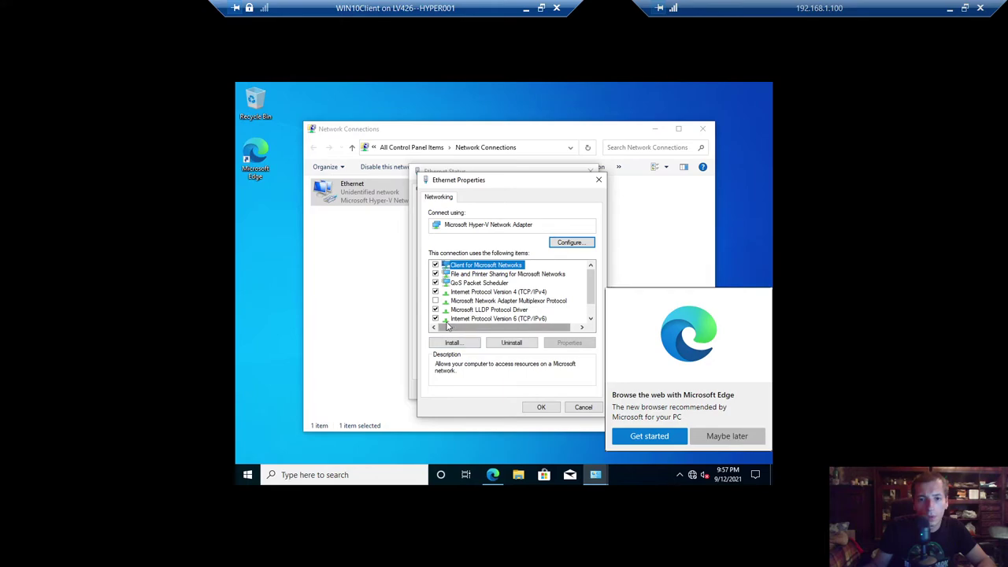
left_click(435, 319)
left_click(471, 293)
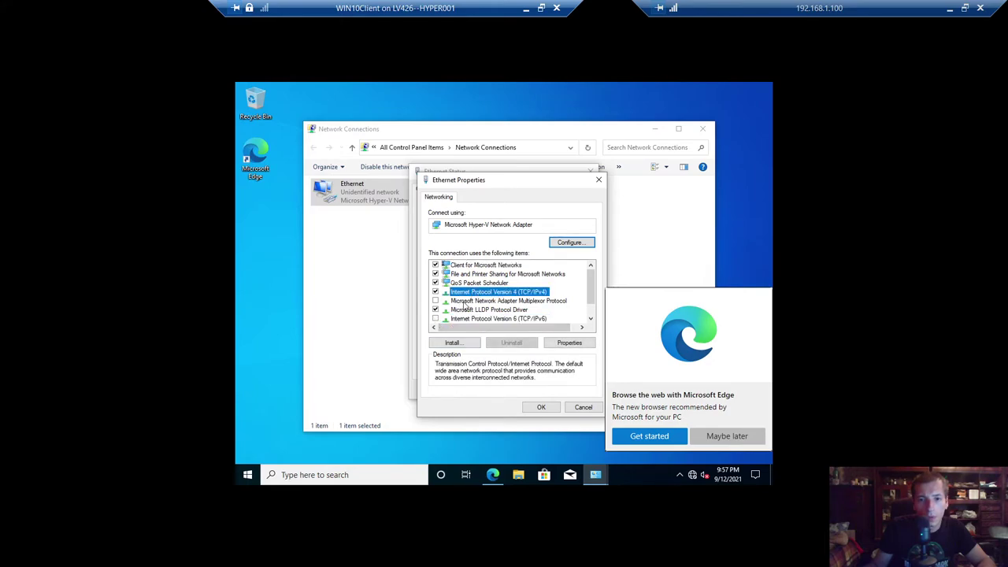
- Close the WIN10Client window and reconnect to it from Hyper-V Manager at full-screen size
left_click(555, 10)
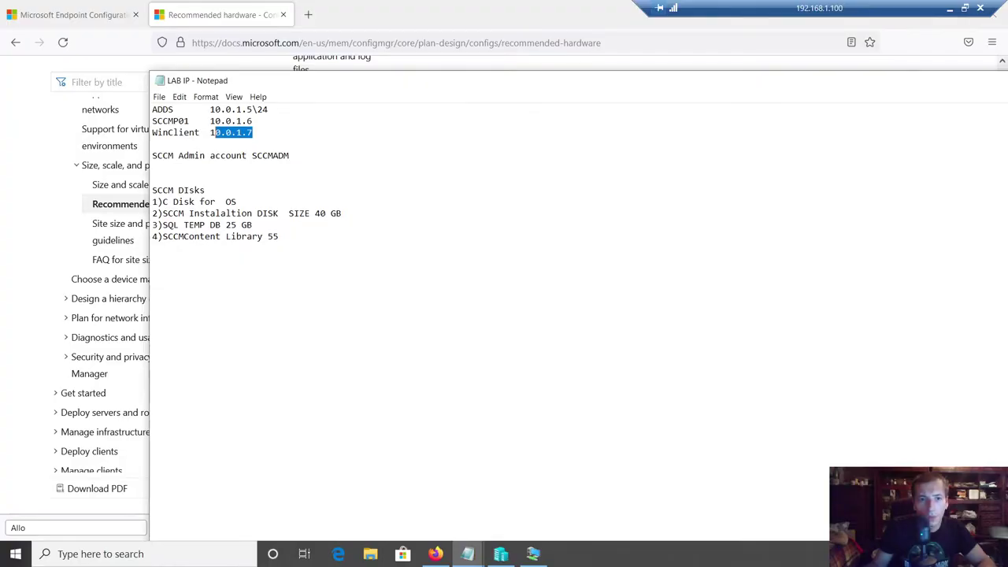
left_click(501, 554)
left_click(172, 96)
right_click(170, 95)
left_click(202, 99)
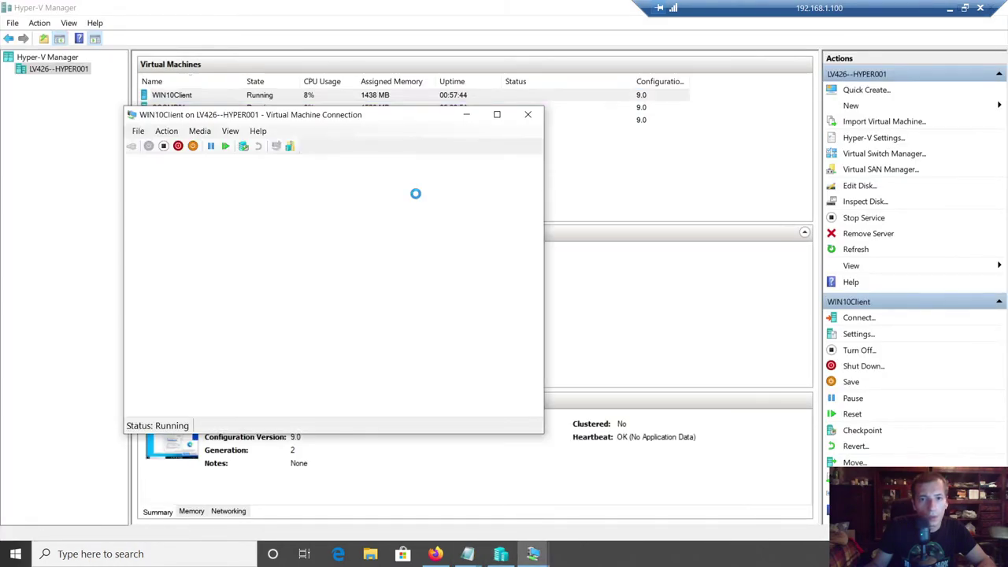
left_click_drag(329, 265, 437, 264)
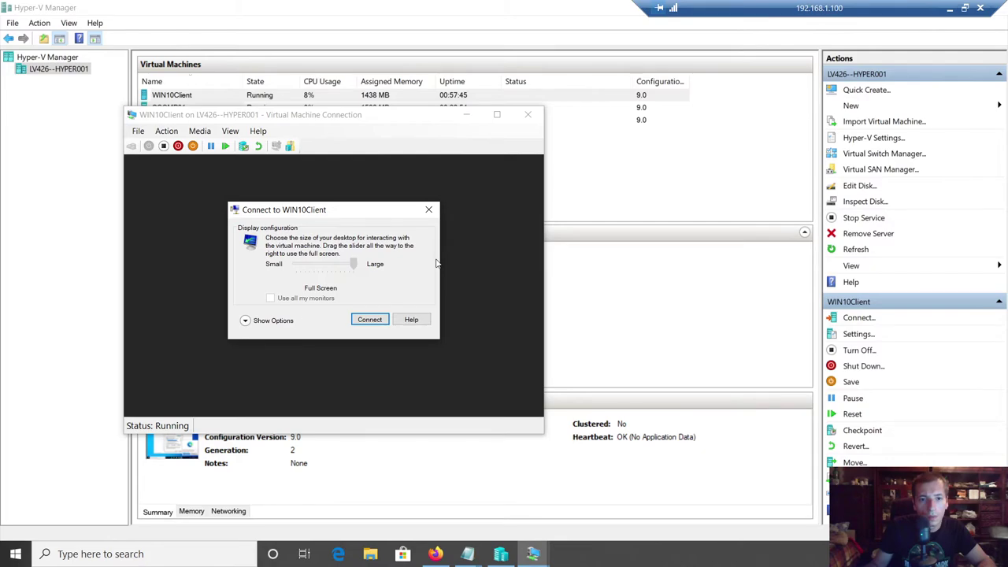
- Connect to WIN10Client, sign in, then minimize the session back to Hyper-V Manager
left_click(371, 319)
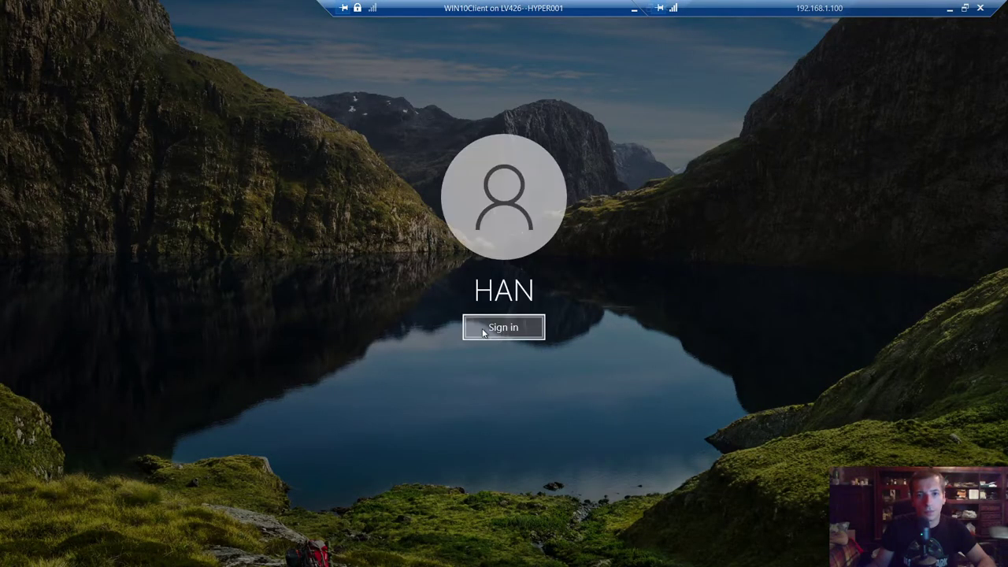
left_click(484, 333)
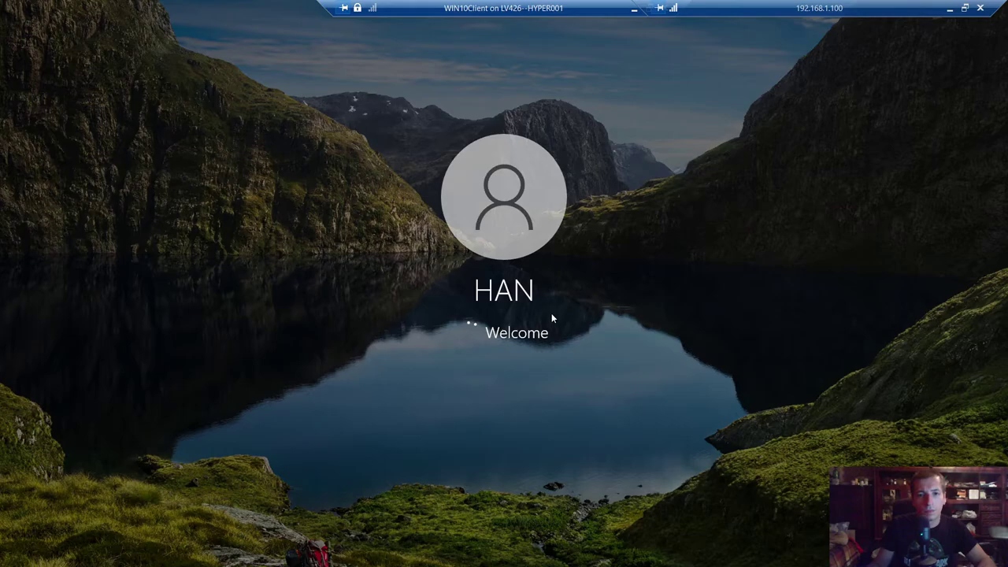
left_click_drag(549, 6, 410, 7)
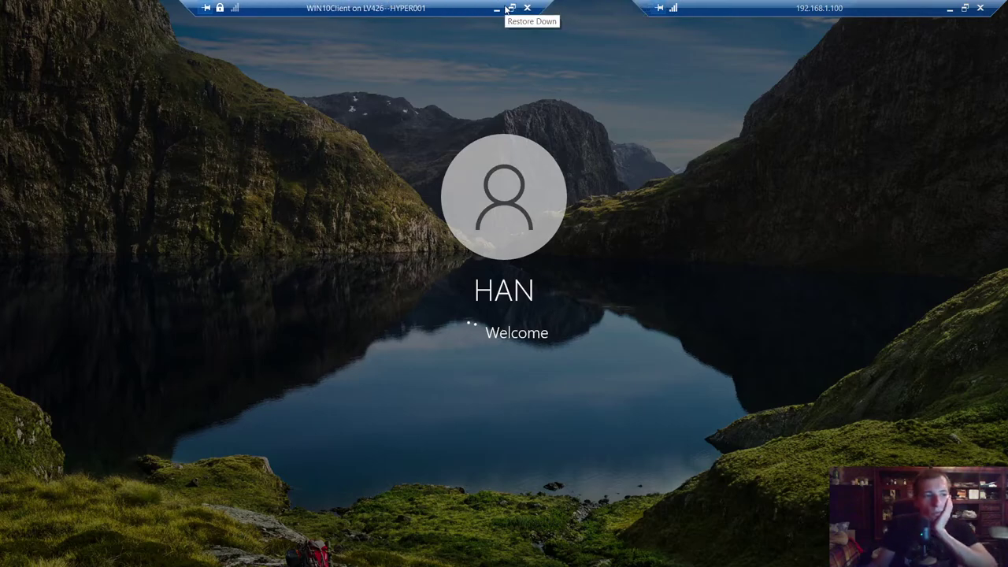
left_click(496, 9)
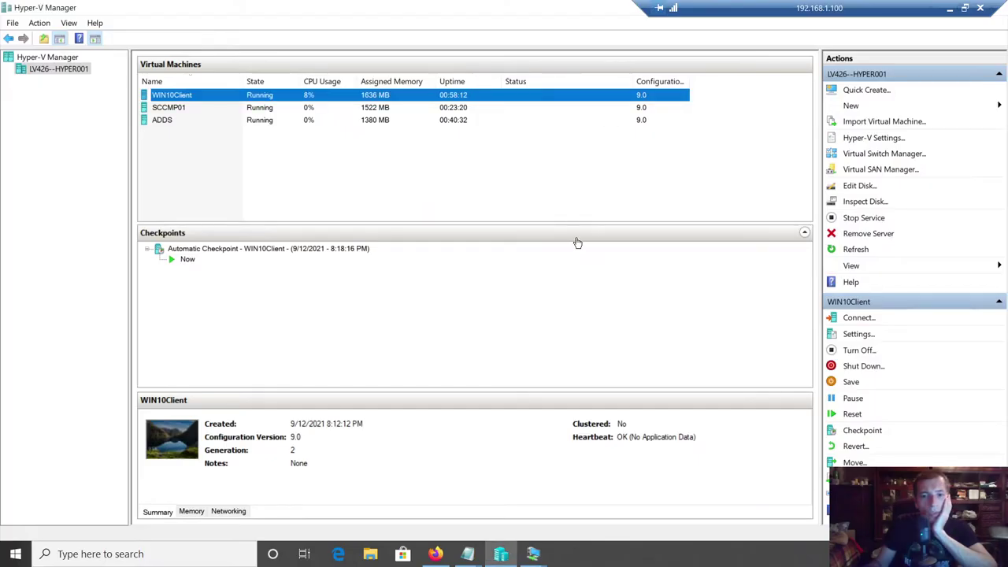
- Review the SCCMP01 session's disks and the SCCM Installation and LAB IP notes
left_click(532, 553)
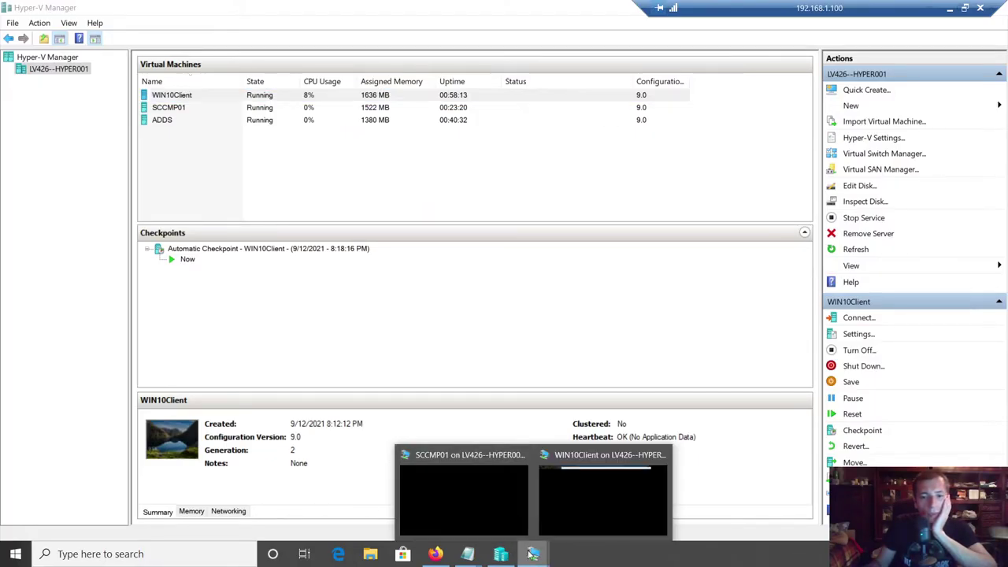
left_click(465, 516)
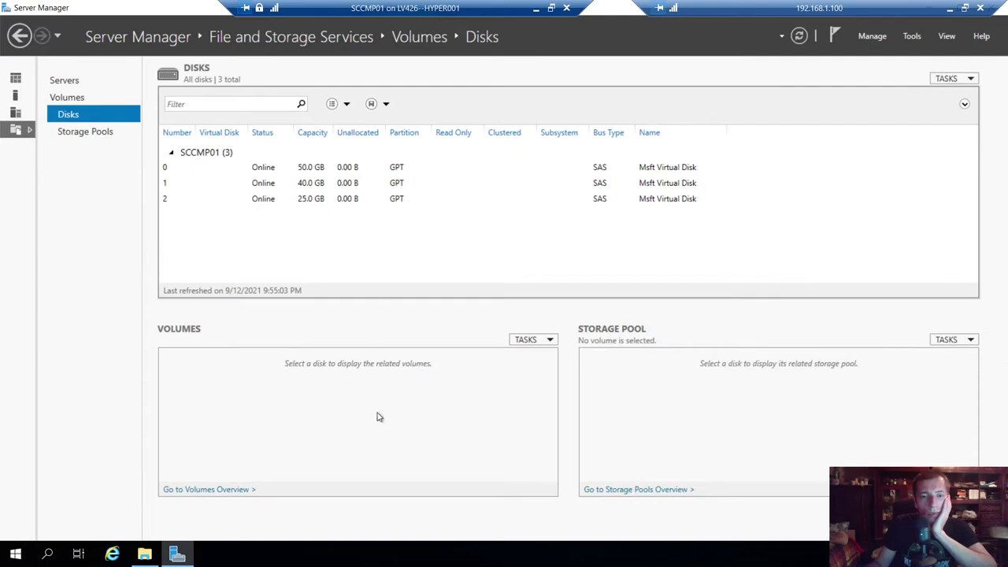
left_click(536, 8)
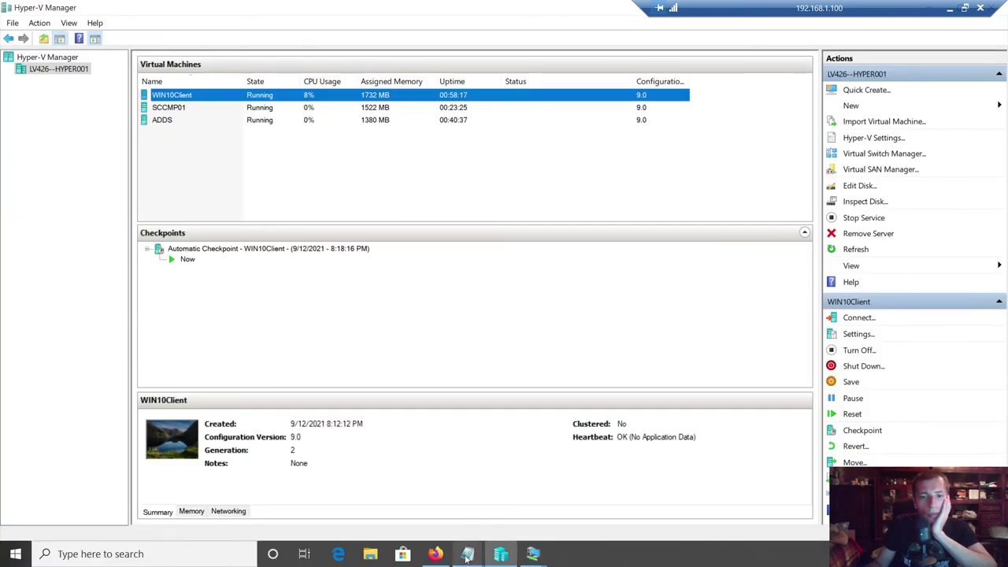
mouse_move(467, 557)
left_click(582, 500)
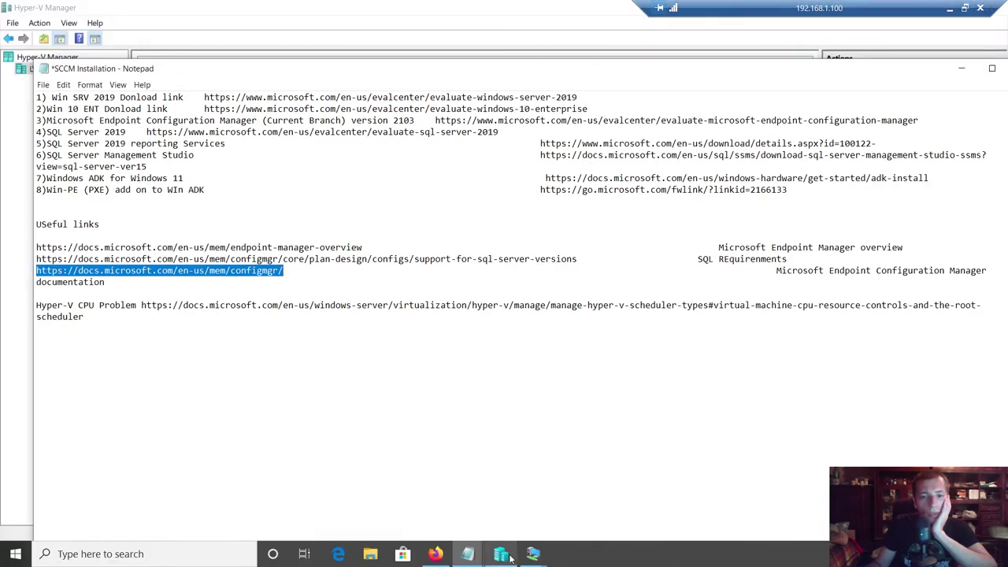
left_click(692, 489)
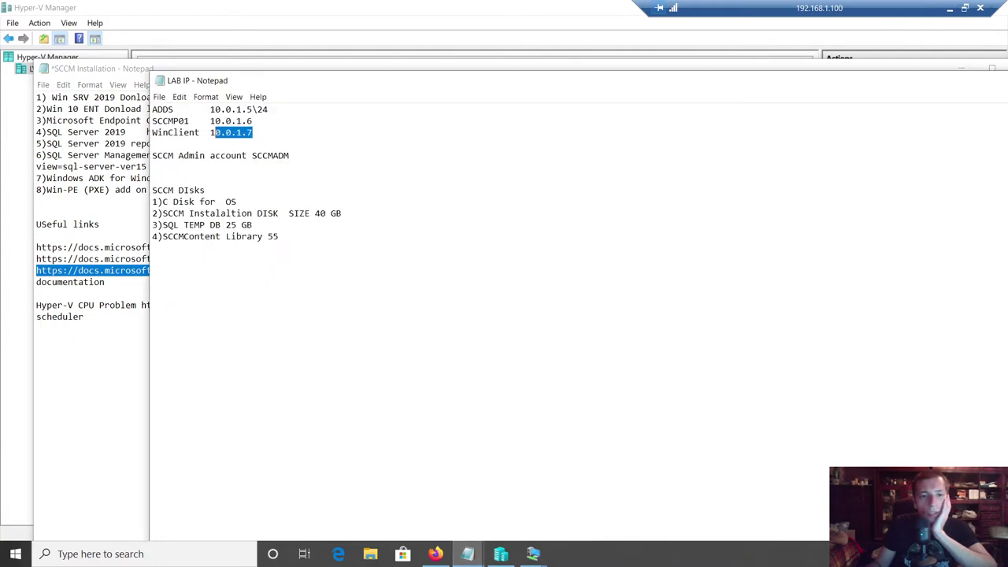
left_click(279, 236)
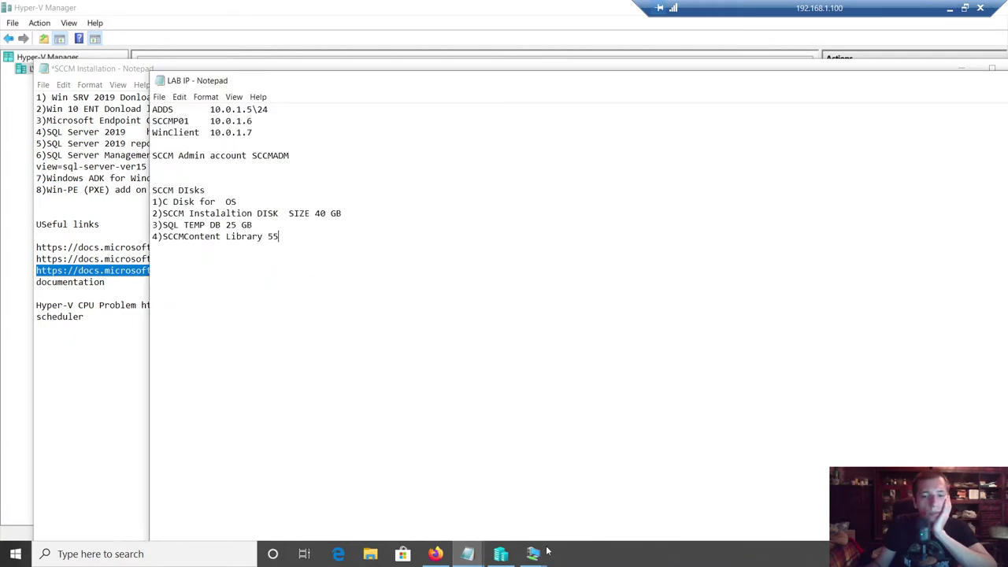
- Select SCCMP01 in Hyper-V Manager and open its actions menu
left_click(502, 554)
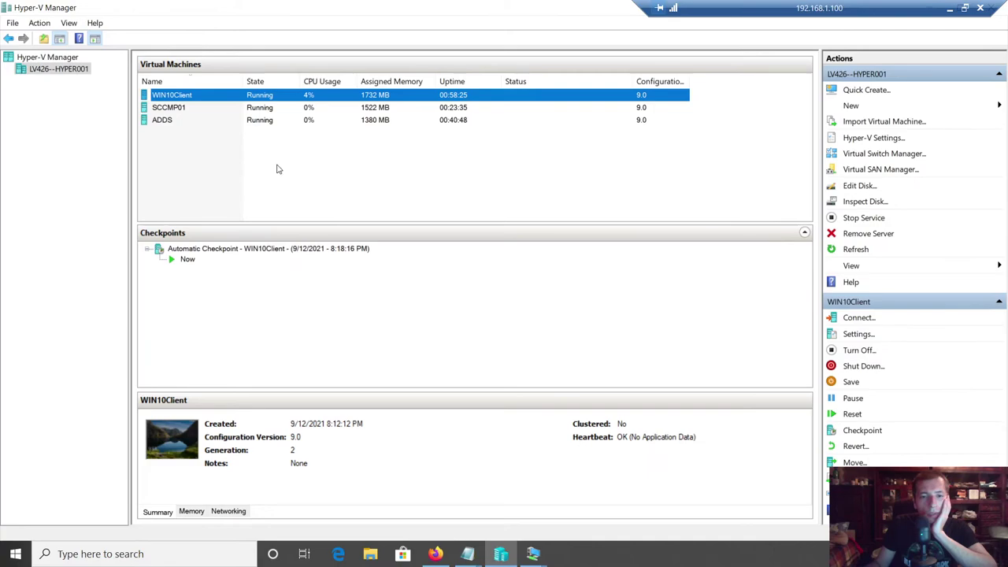
left_click(172, 108)
right_click(173, 108)
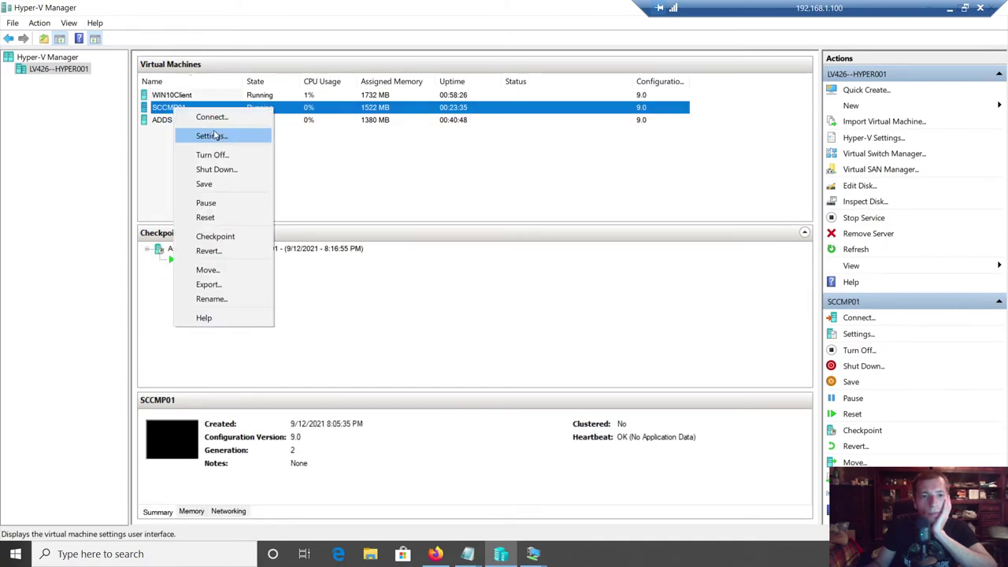
- Add a new hard drive on SCCMP01's SCSI controller and choose a fixed-size virtual disk
left_click(217, 136)
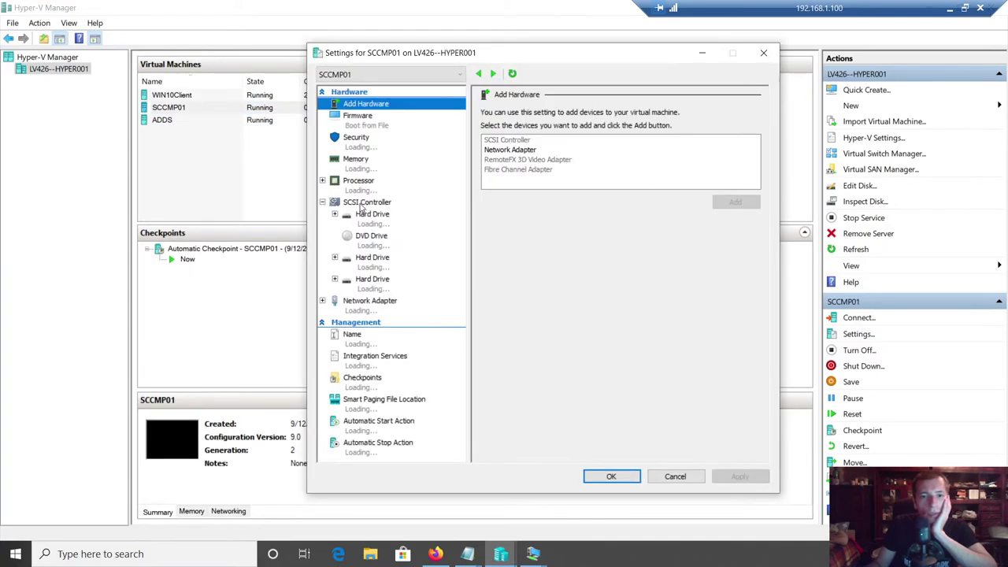
left_click(509, 149)
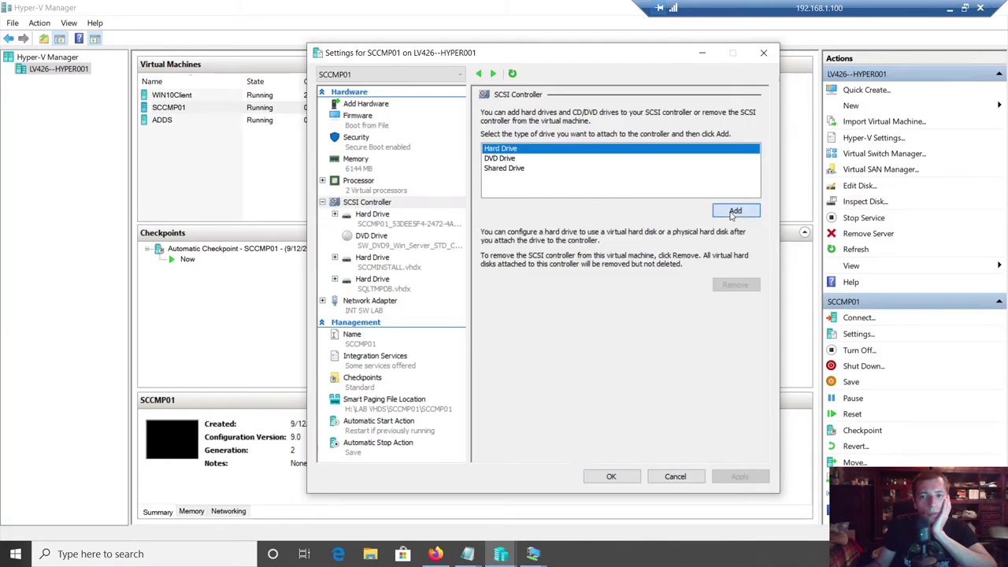
left_click(733, 211)
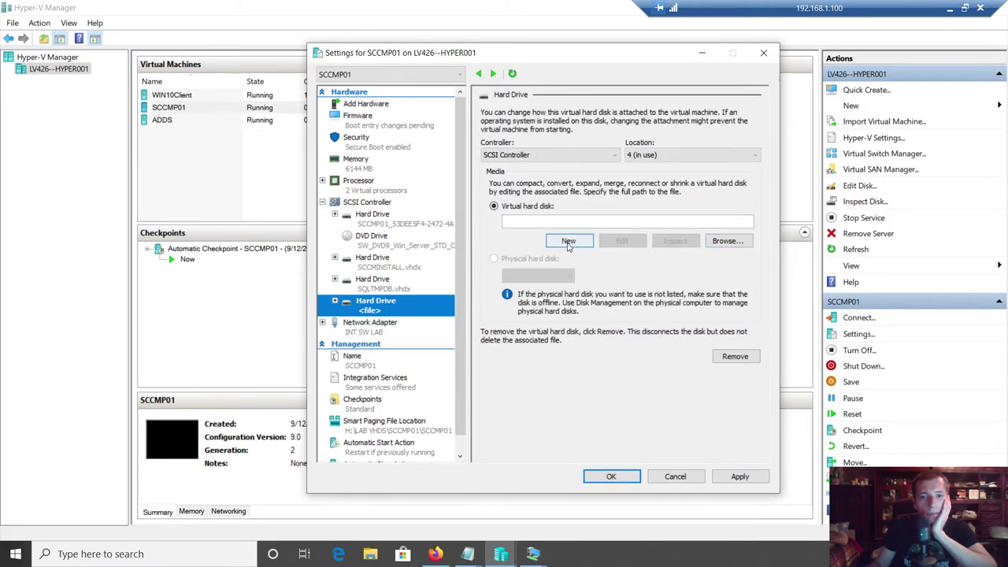
left_click(569, 241)
left_click(629, 427)
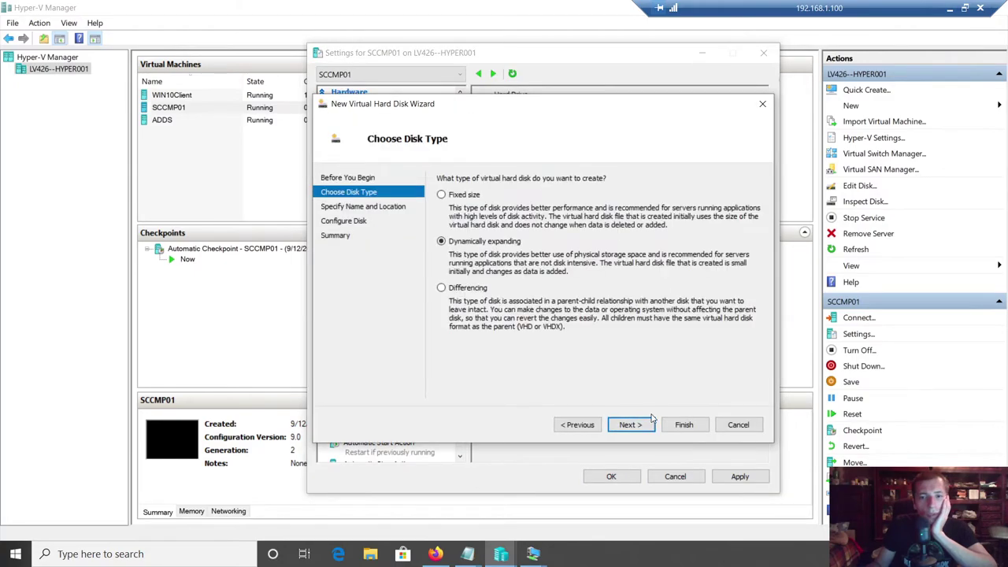
left_click(460, 195)
left_click(631, 424)
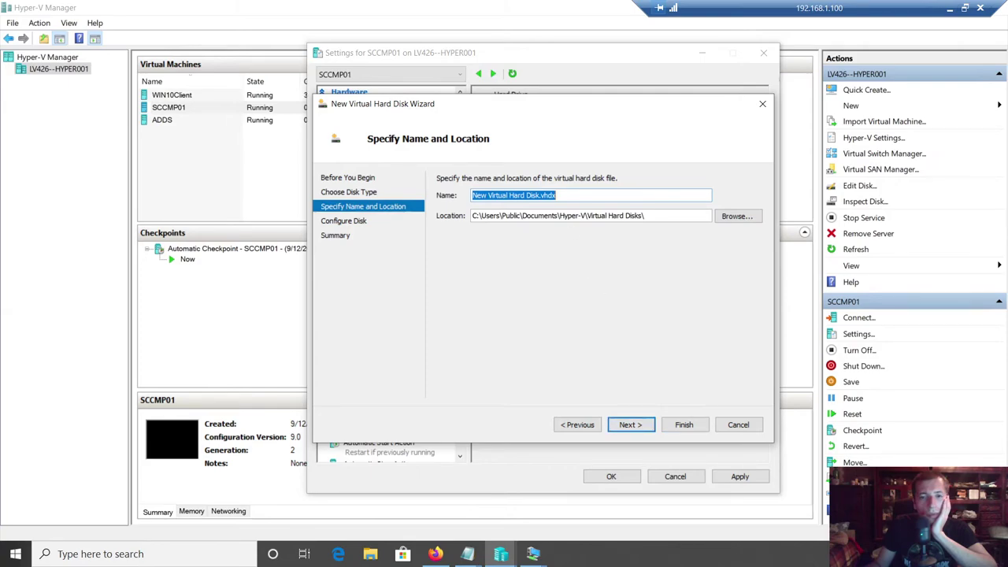
- Name the disk SCCMContentLib.vhdx, set its size to 55 GB, and finish the wizard
key("End")
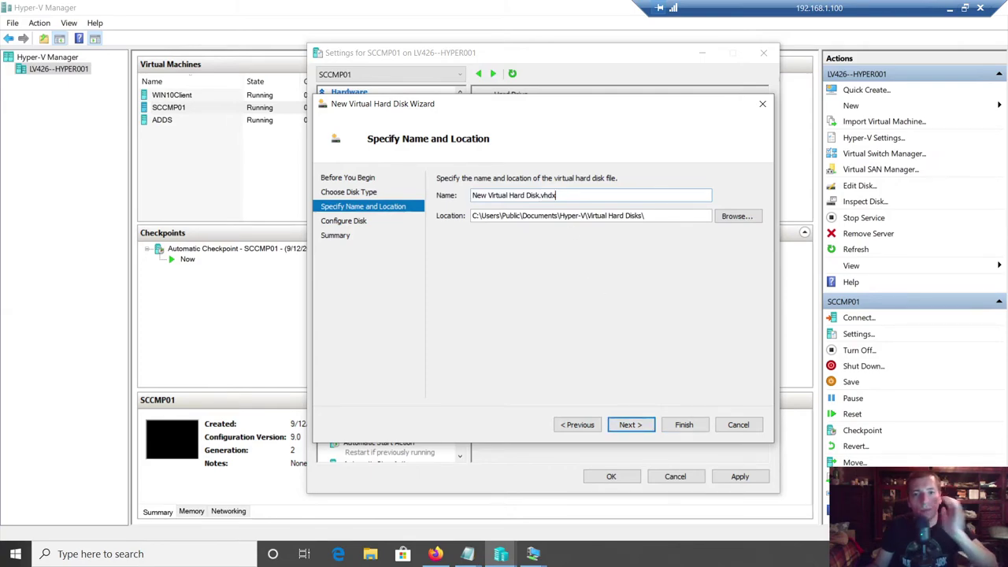
key("Left")
key("Left")
key("Left")
key("Left")
key("Left")
key("shift+Home")
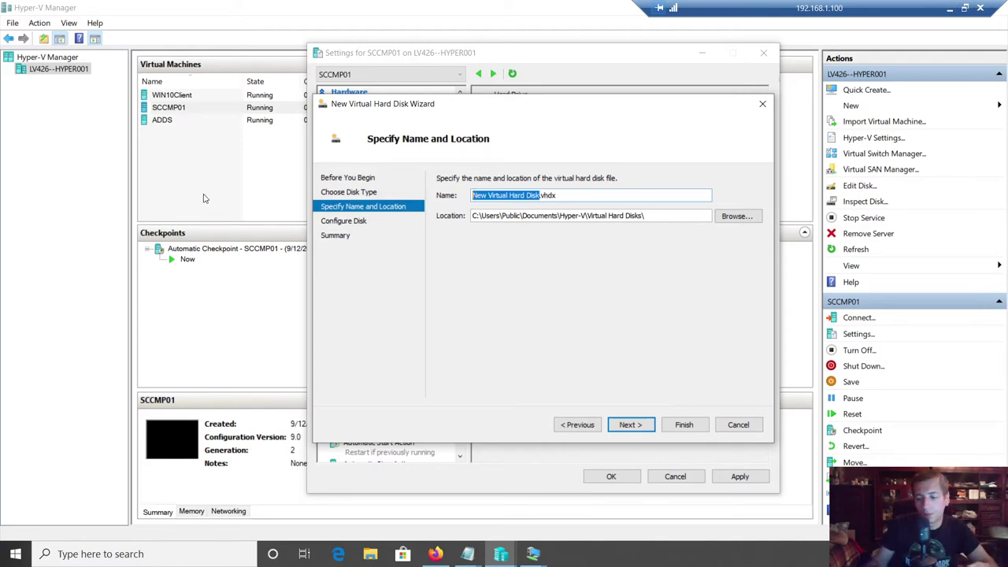
key("Delete")
type("SCCM")
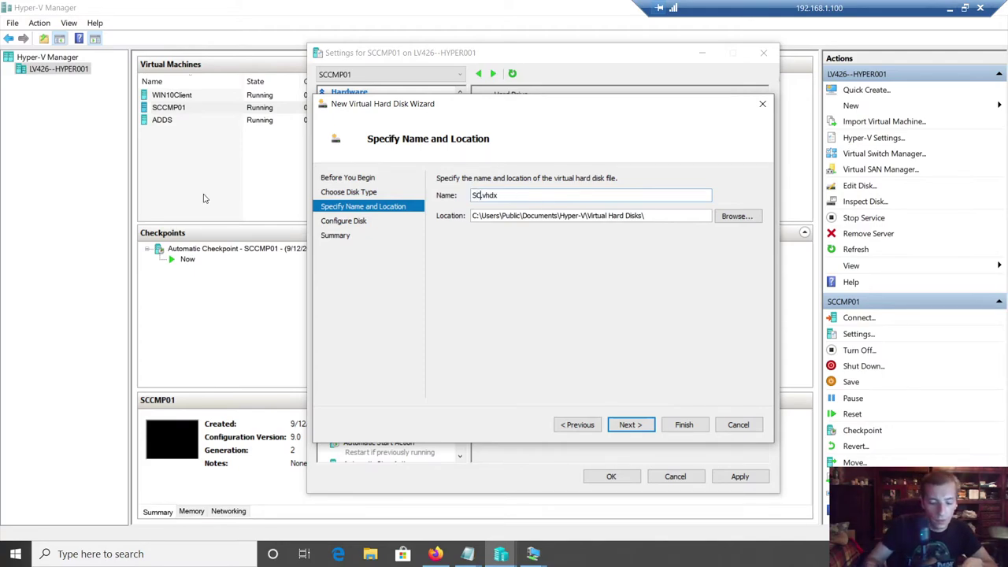
type("ContentLib")
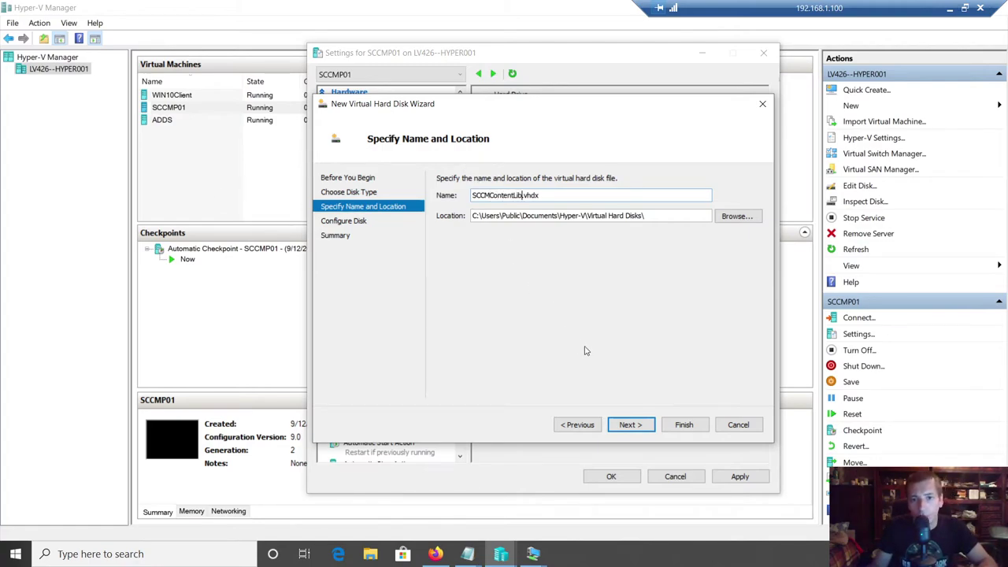
left_click(634, 430)
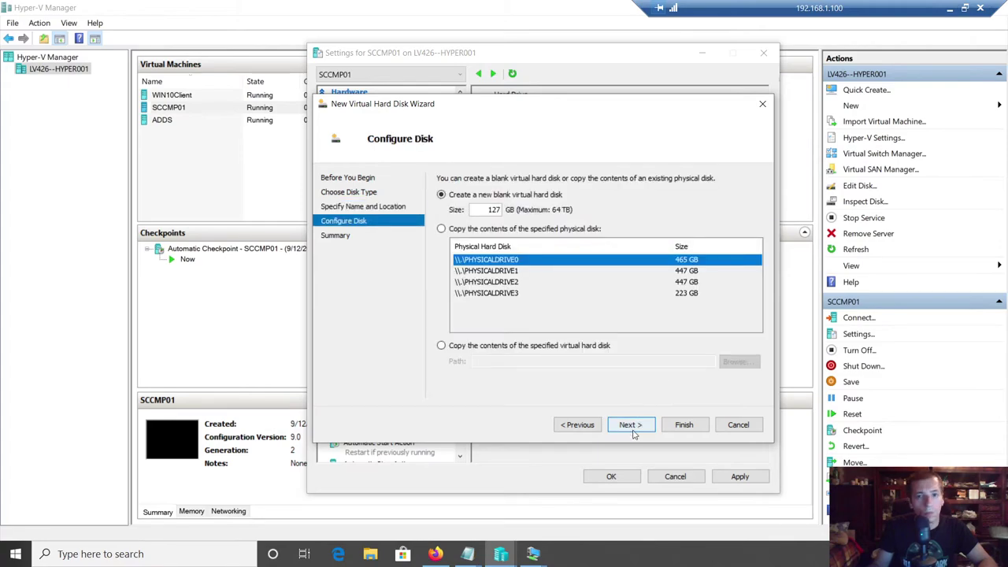
double_click(494, 209)
type("55")
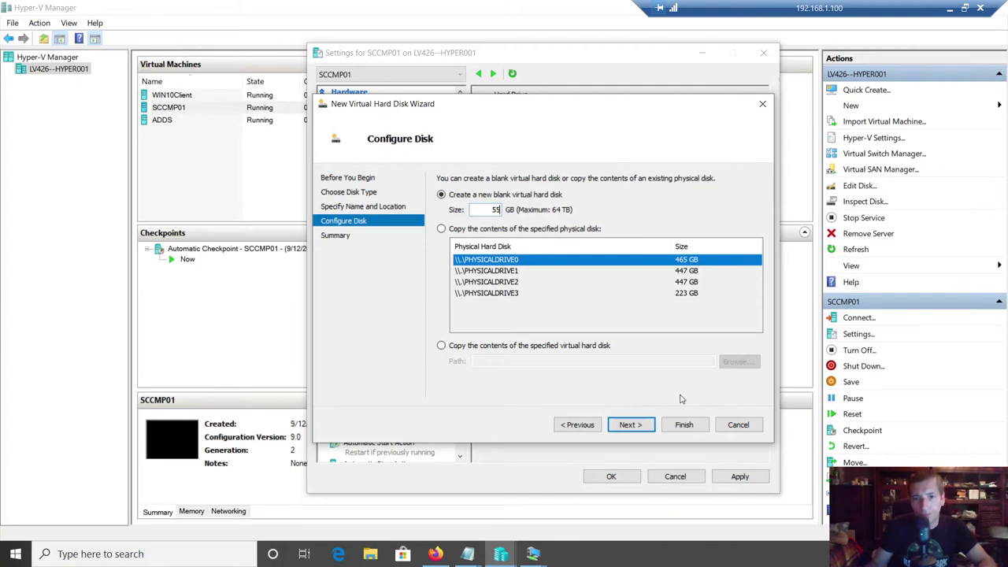
left_click(652, 425)
left_click(696, 424)
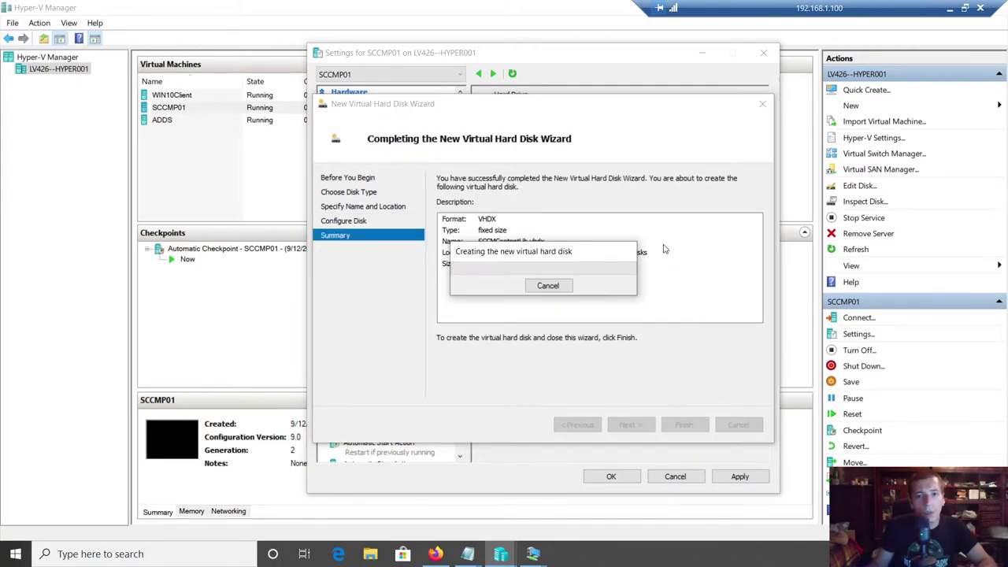
- On WIN10Client, enter static IPv4 10.0.1.7, mask 255.255.255.0 and DNS 10.0.1.5
mouse_move(533, 553)
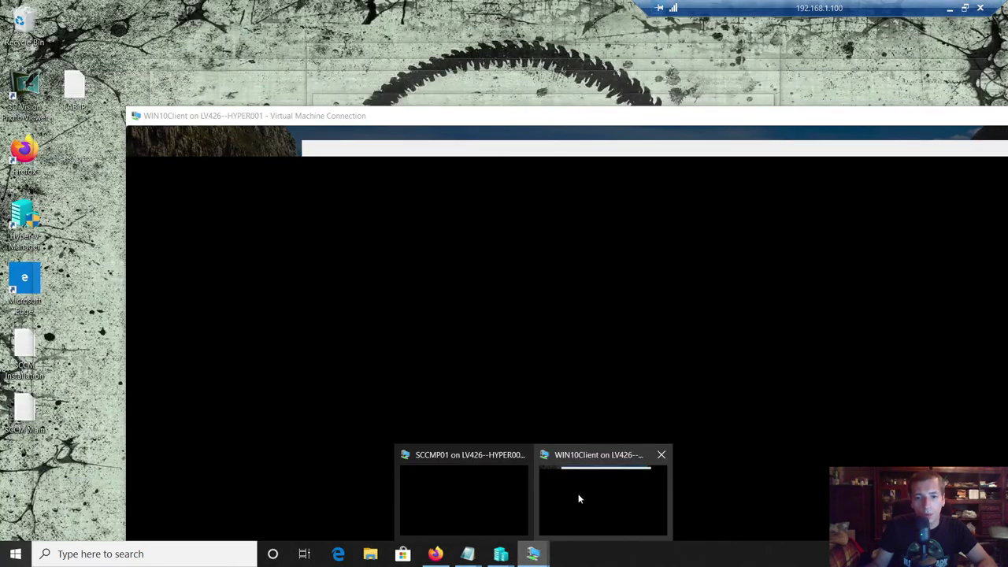
left_click(580, 493)
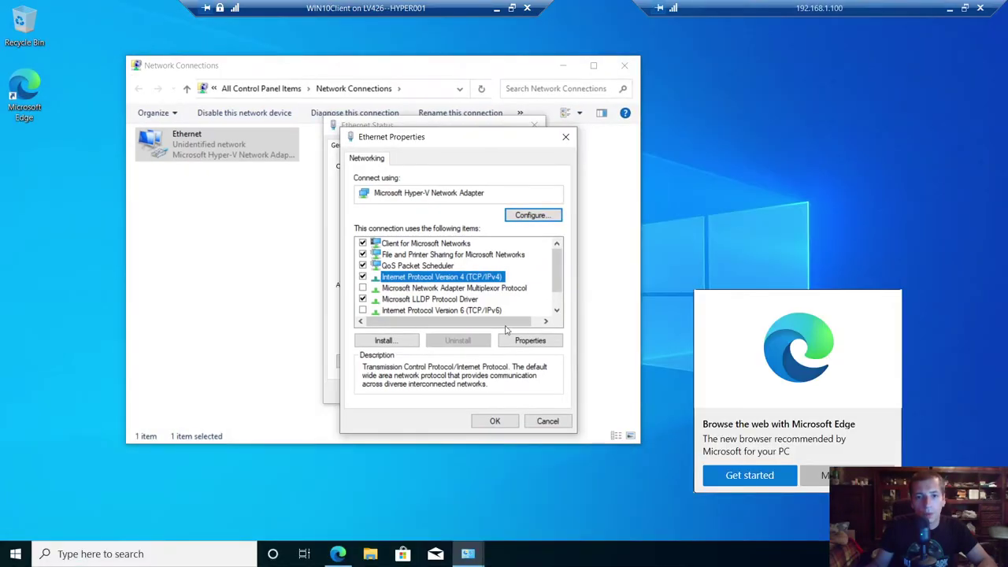
left_click(556, 342)
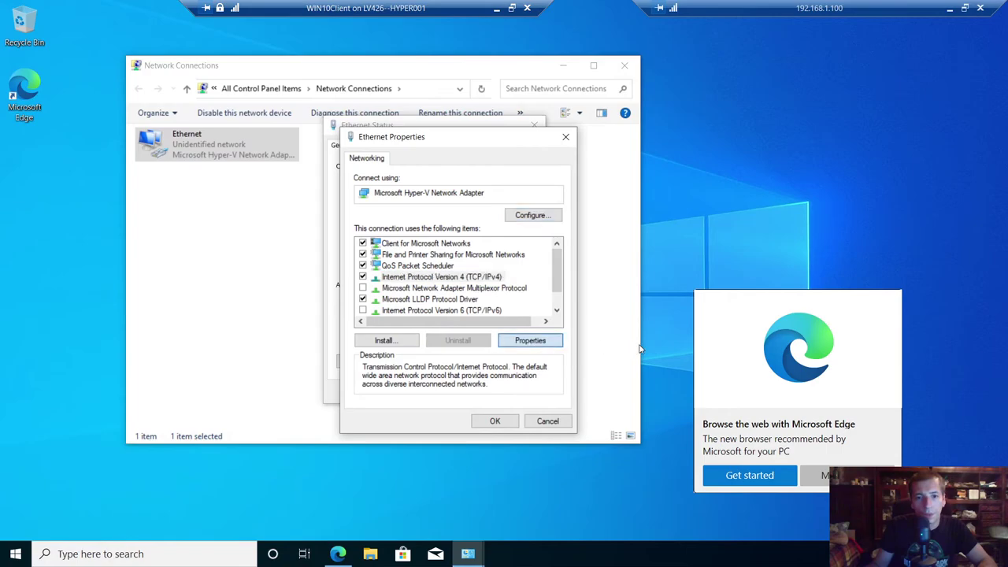
left_click(456, 281)
type("10.0.1.7")
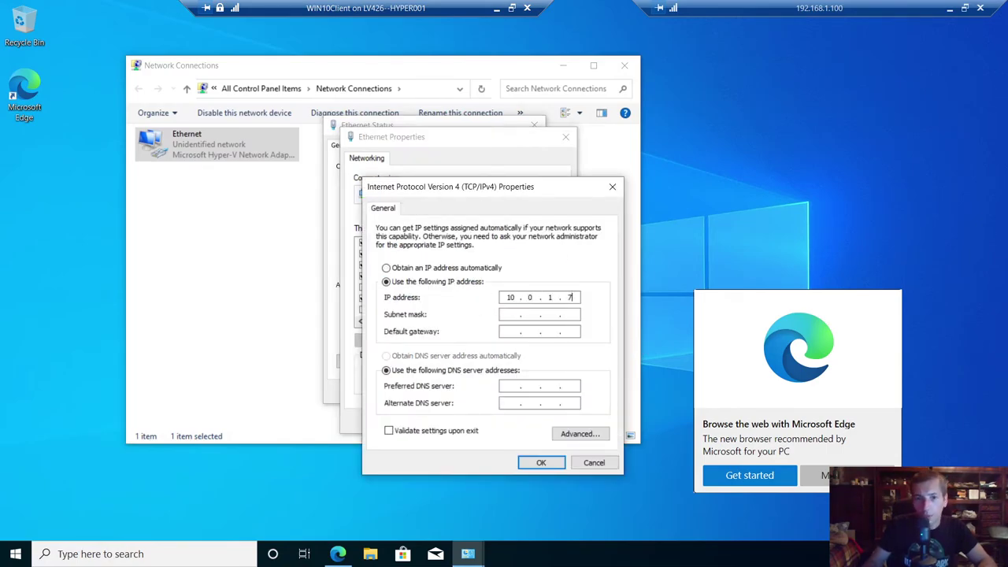
key("Tab")
type("255 . ")
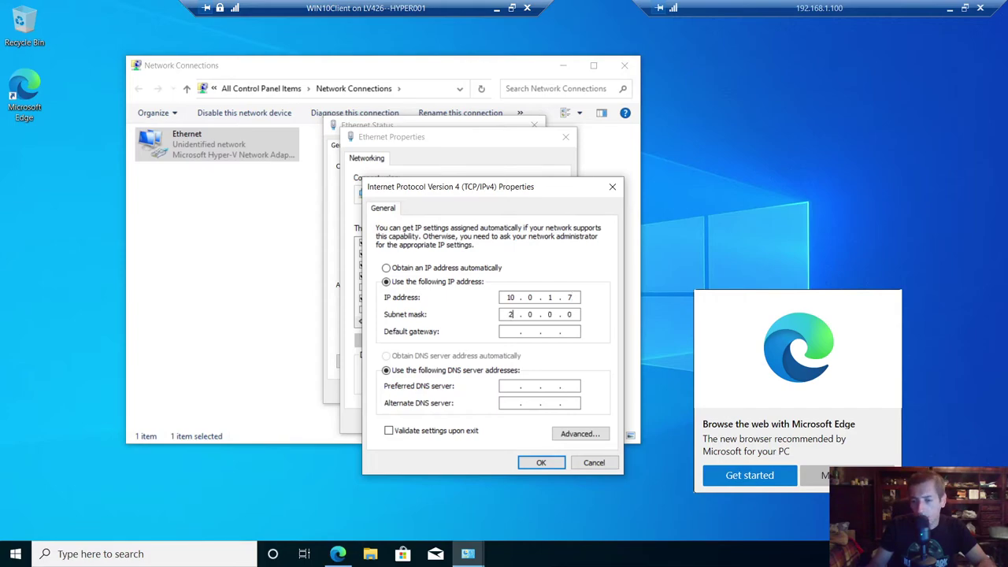
type("255 . 255 . 0")
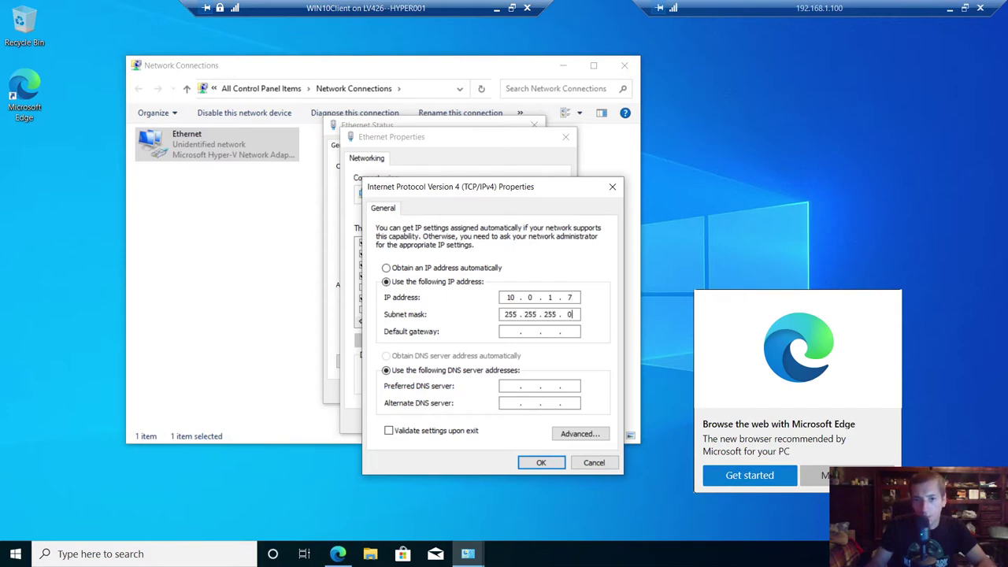
key("Tab")
key("Tab")
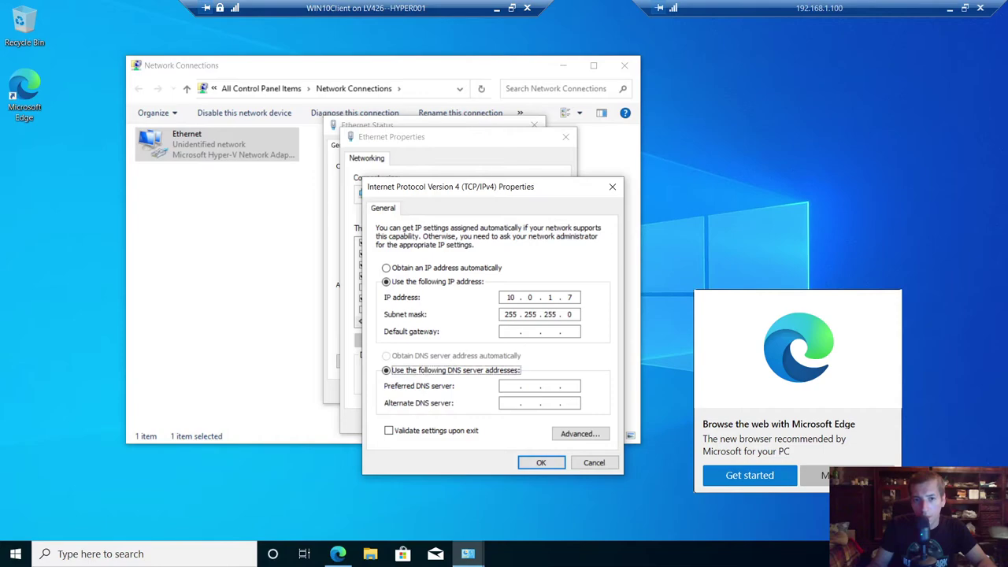
type("10.0.")
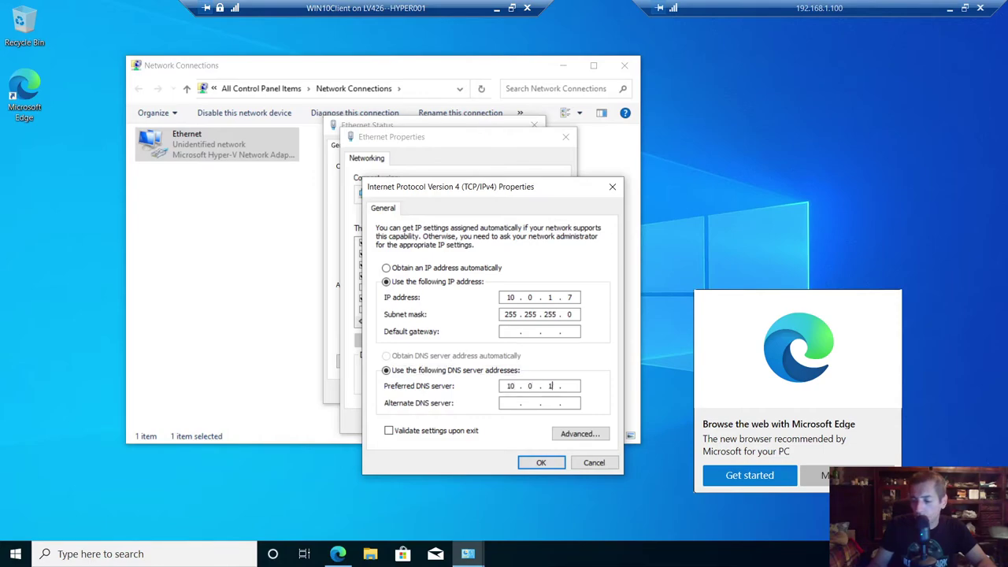
- Apply the IPv4 settings and close the adapter properties, status and Network Connections windows
left_click(541, 462)
left_click(497, 423)
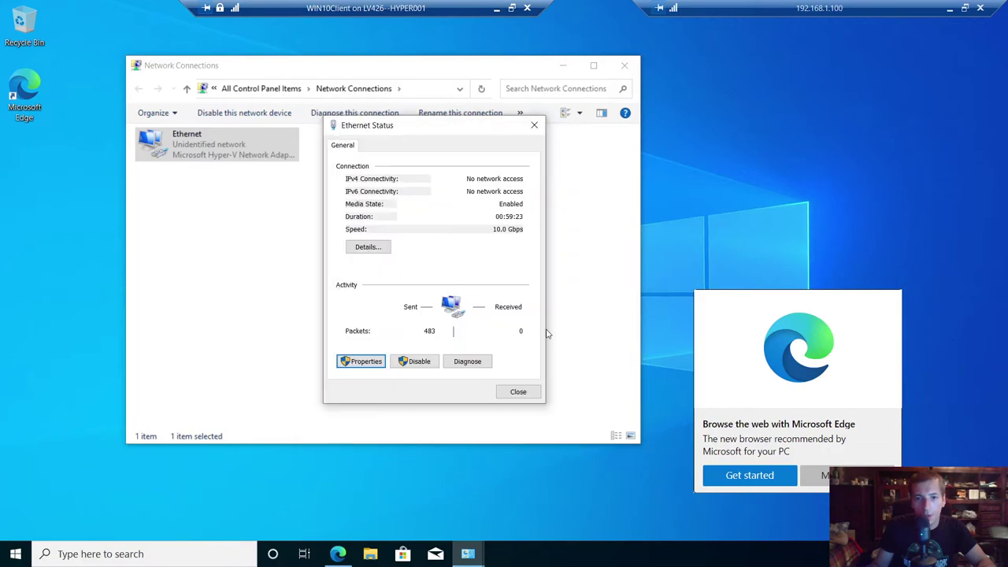
left_click(516, 391)
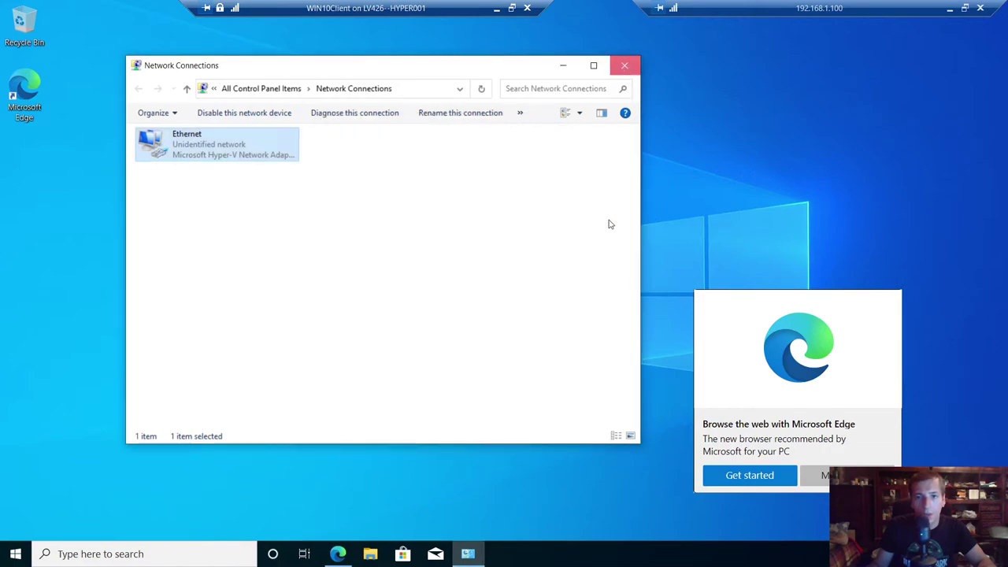
left_click(624, 66)
- Refresh the desktop, launch cmd, turn the console red with color 40, and clear it
right_click(515, 248)
left_click(516, 248)
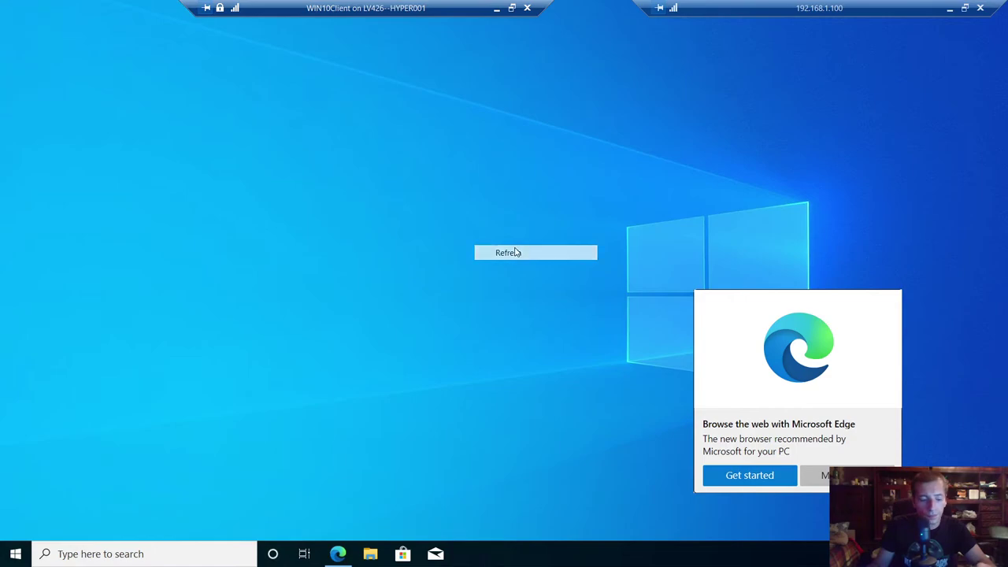
key("super+r")
type("cmd")
key("Return")
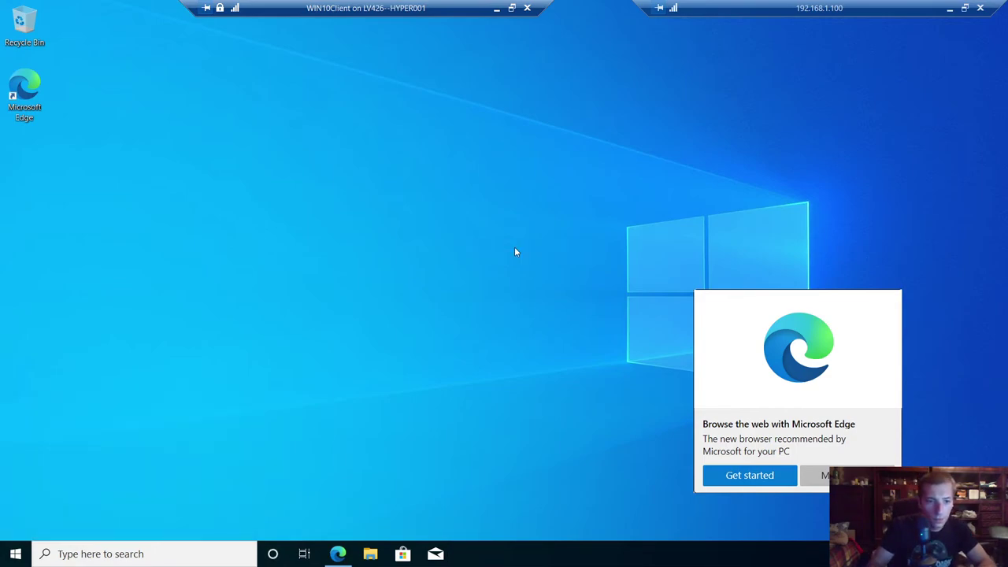
type("color ")
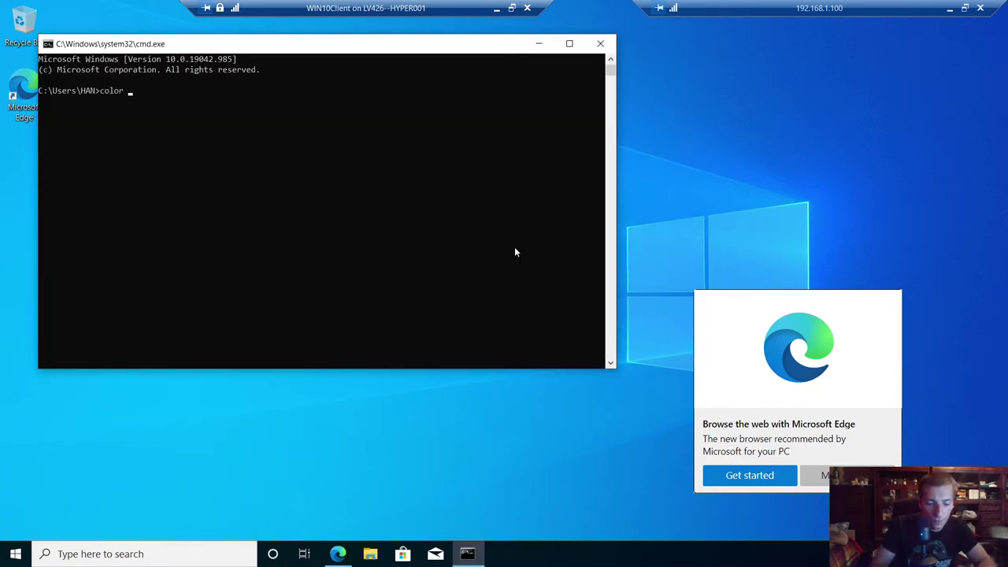
type("40")
key("Return")
type("cls")
key("Return")
- Ping 10.0.1.5 and stop it after three replies
type("col")
key("BackSpace")
key("BackSpace")
key("BackSpace")
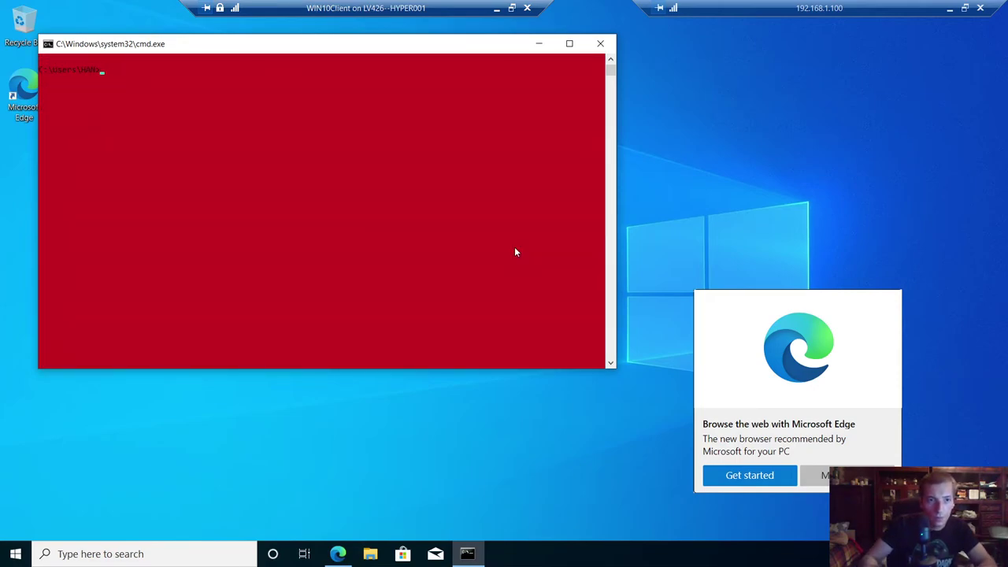
type("ping 10.0")
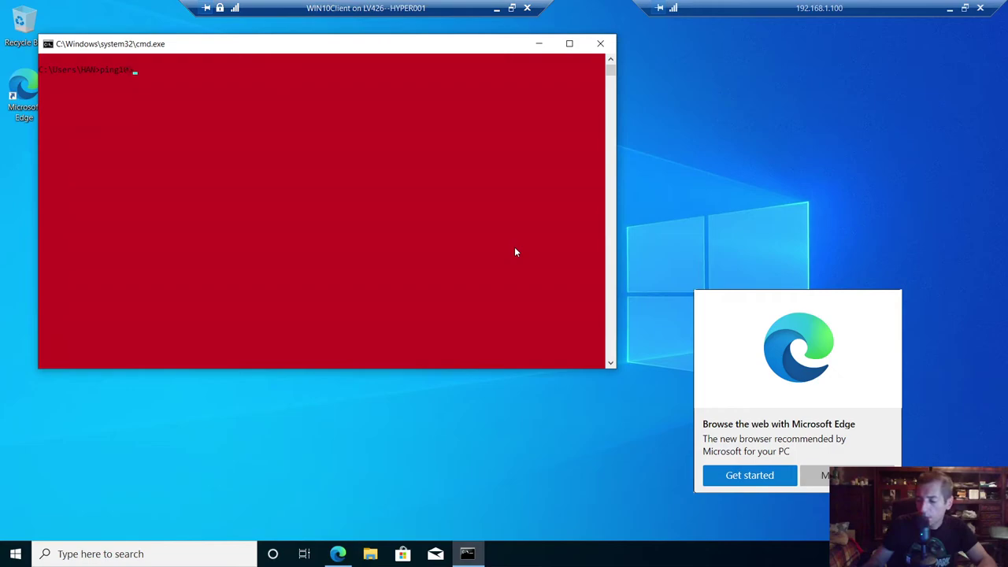
key("BackSpace")
key("BackSpace")
key("BackSpace")
key("BackSpace")
key("BackSpace")
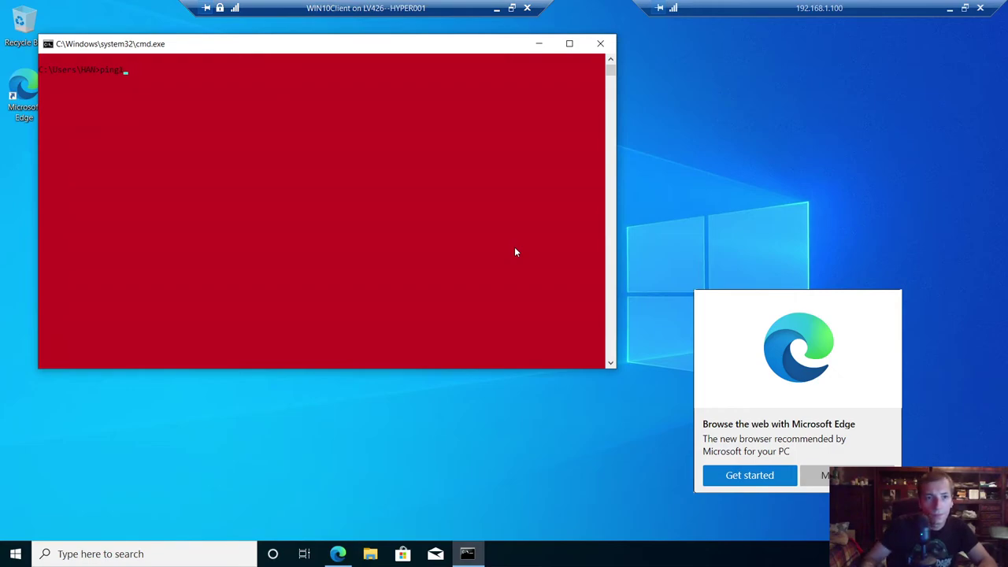
type("10.0.")
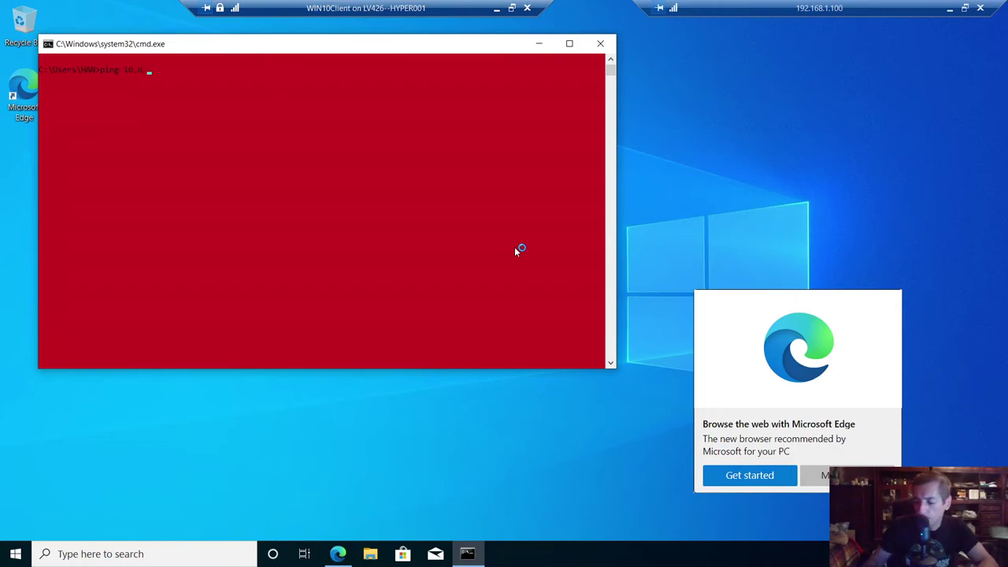
type("1.5")
key("Return")
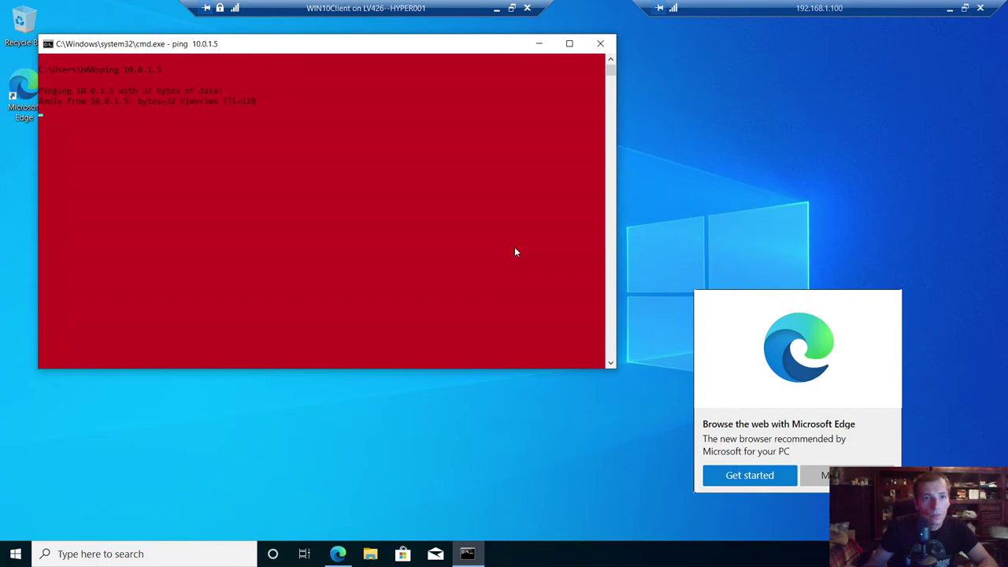
key("ctrl+c")
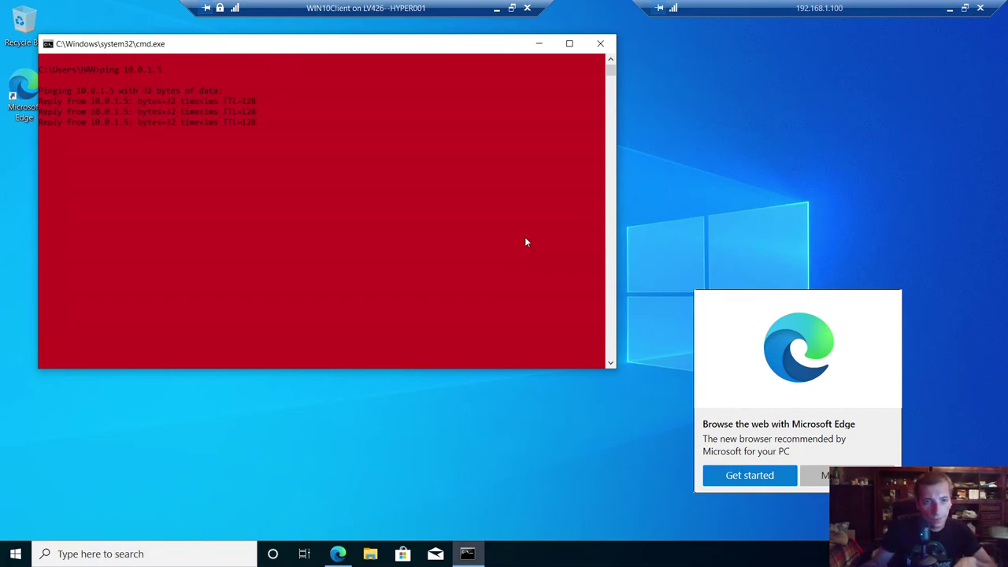
- Run sysdm.cpl and open the Computer Name/Domain Changes dialog from the Computer Name tab
key("super+r")
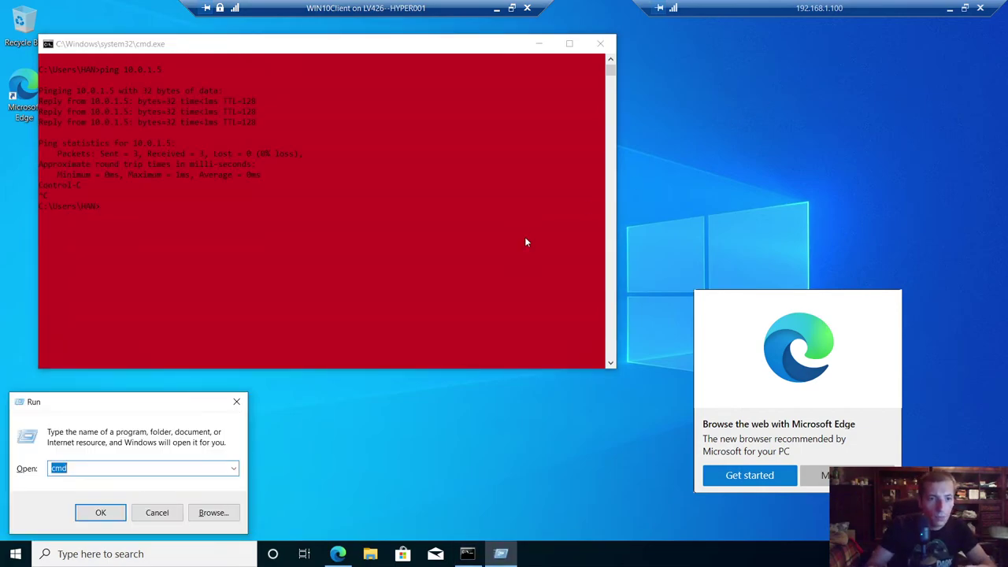
type("sysdm")
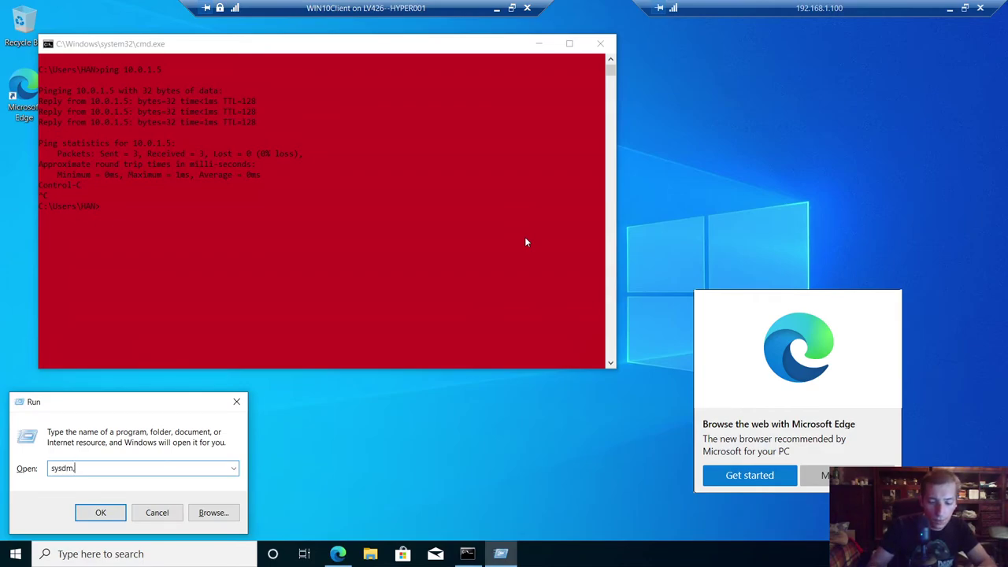
type(".cpl")
key("Return")
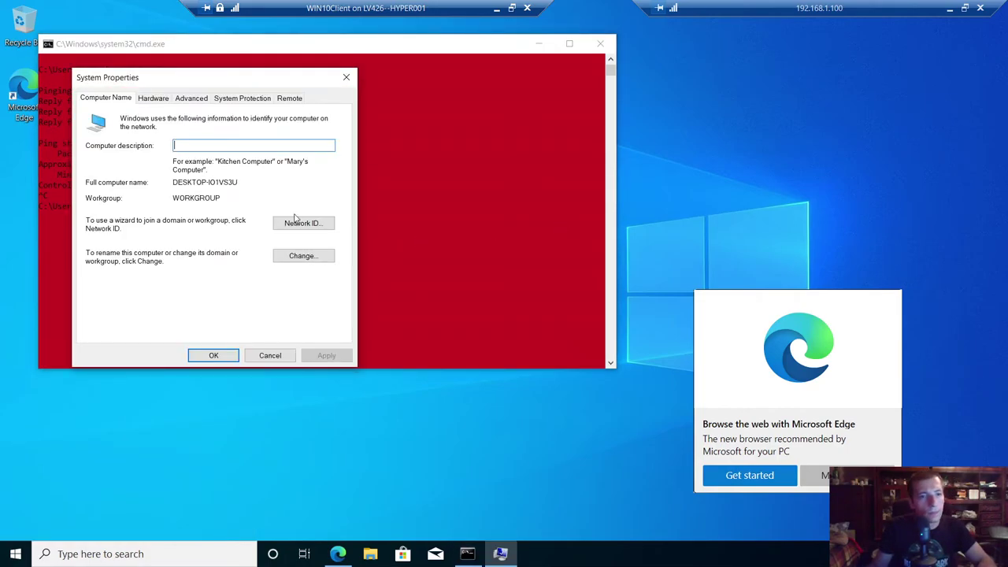
left_click(306, 256)
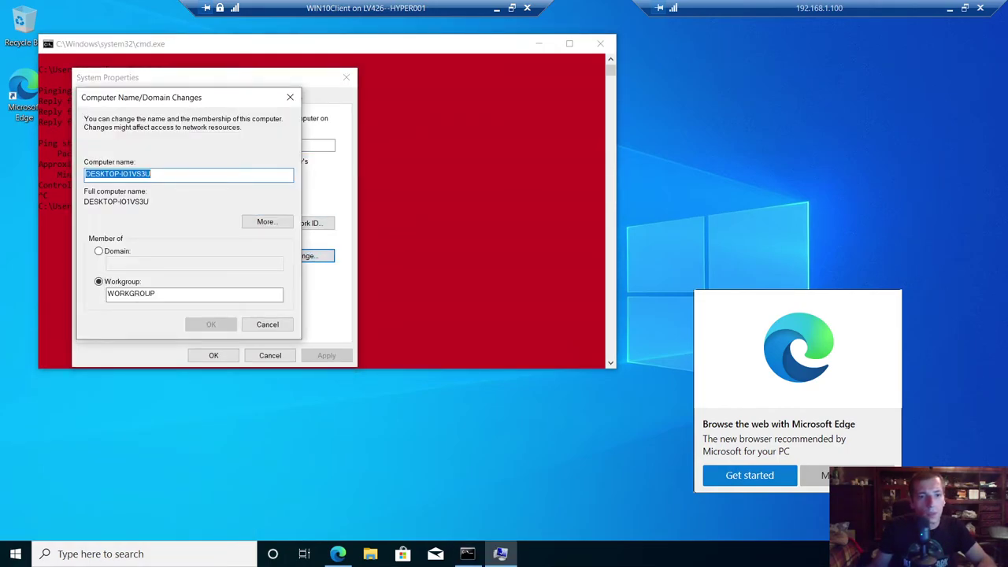
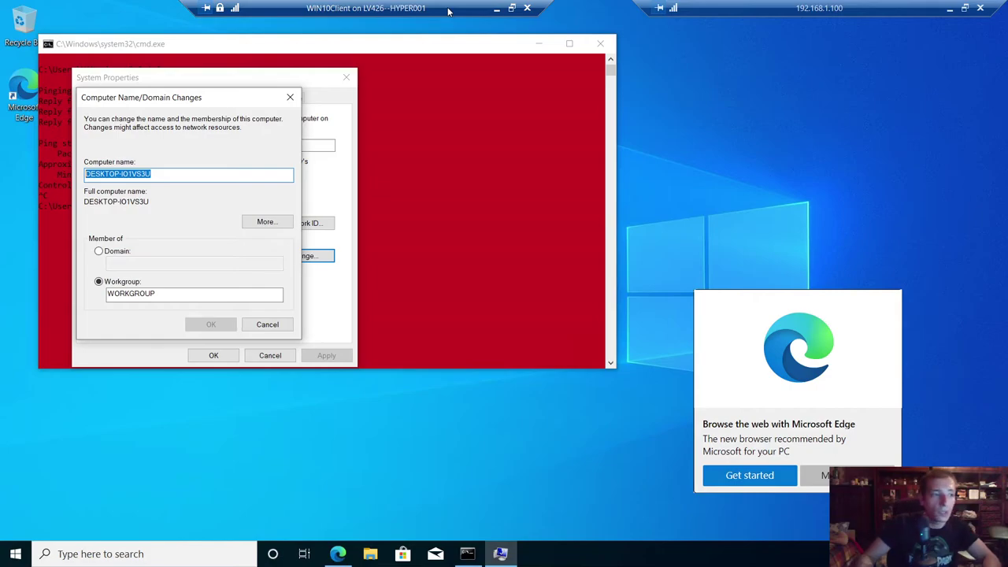
- Enter VCIT001 as the computer name and switch membership from Workgroup to Domain
type("V")
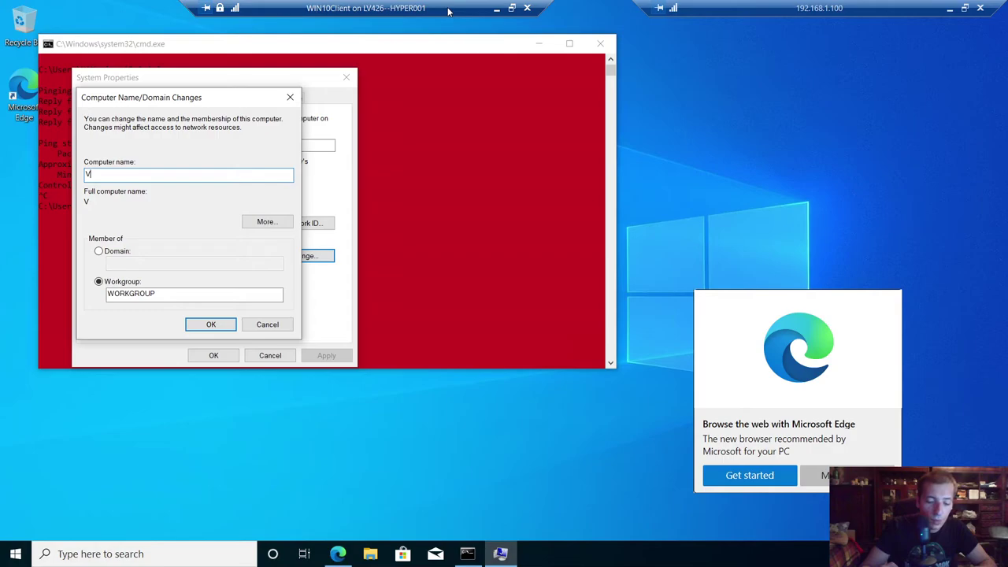
type("IK")
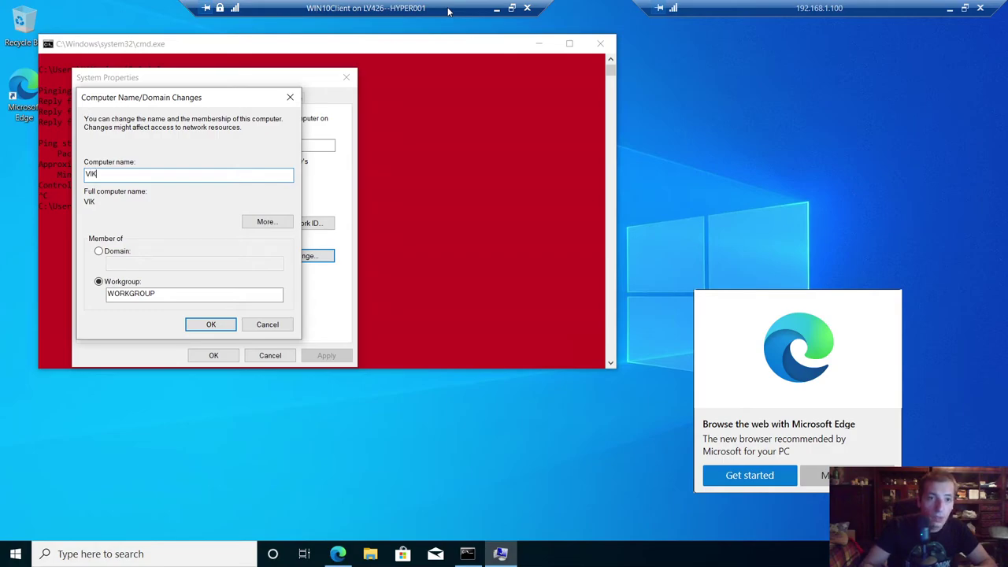
key("BackSpace")
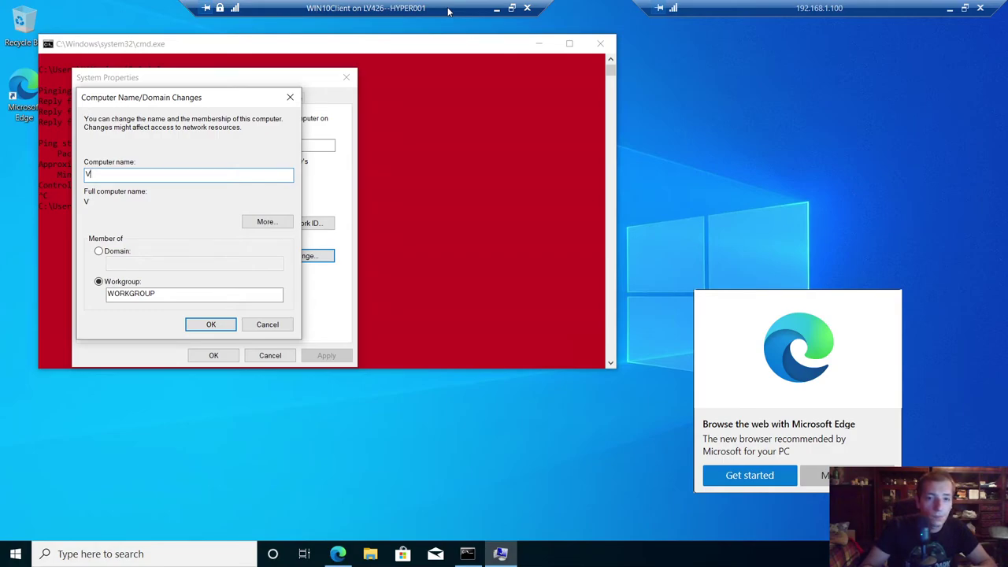
type("IT")
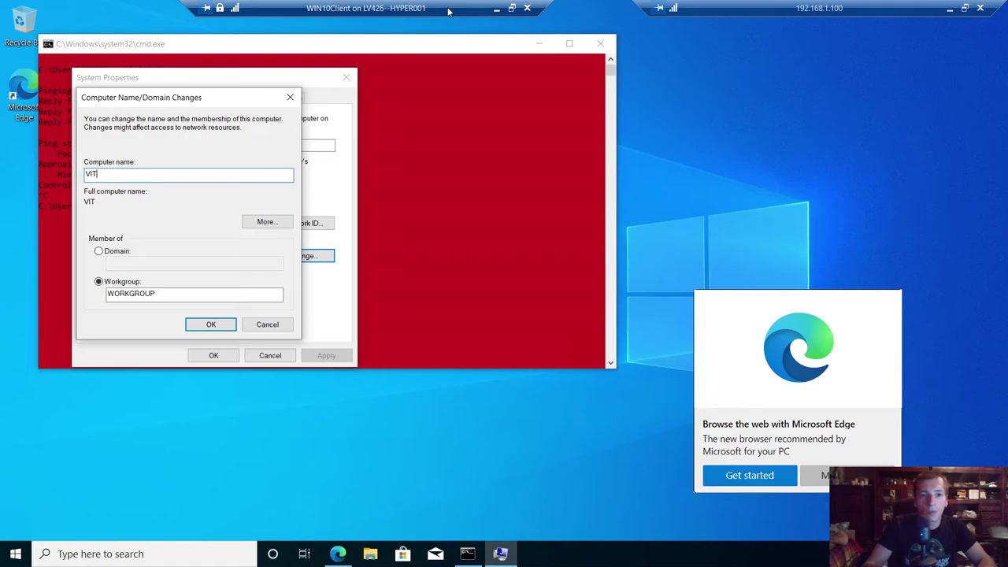
type("00")
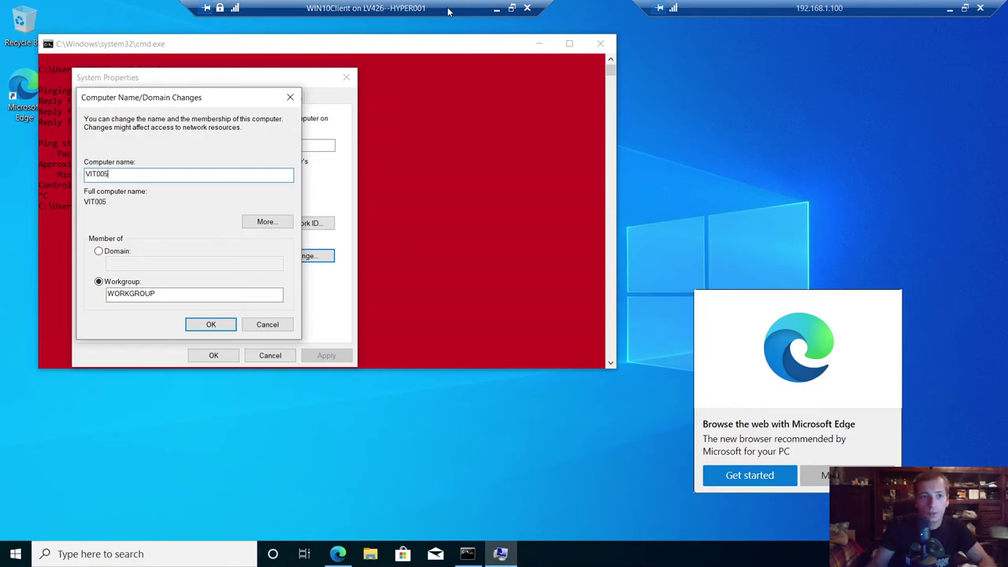
type("1")
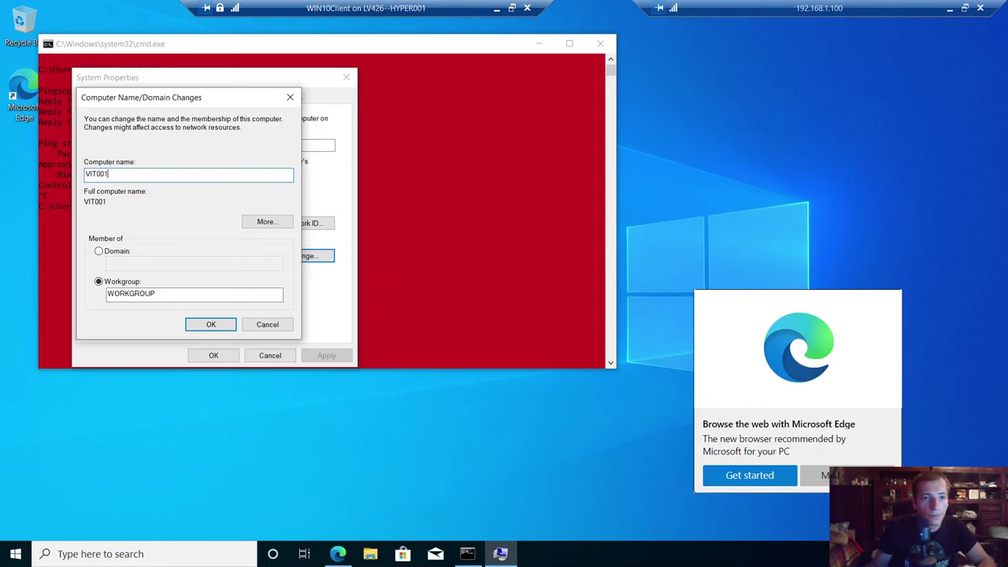
type("C")
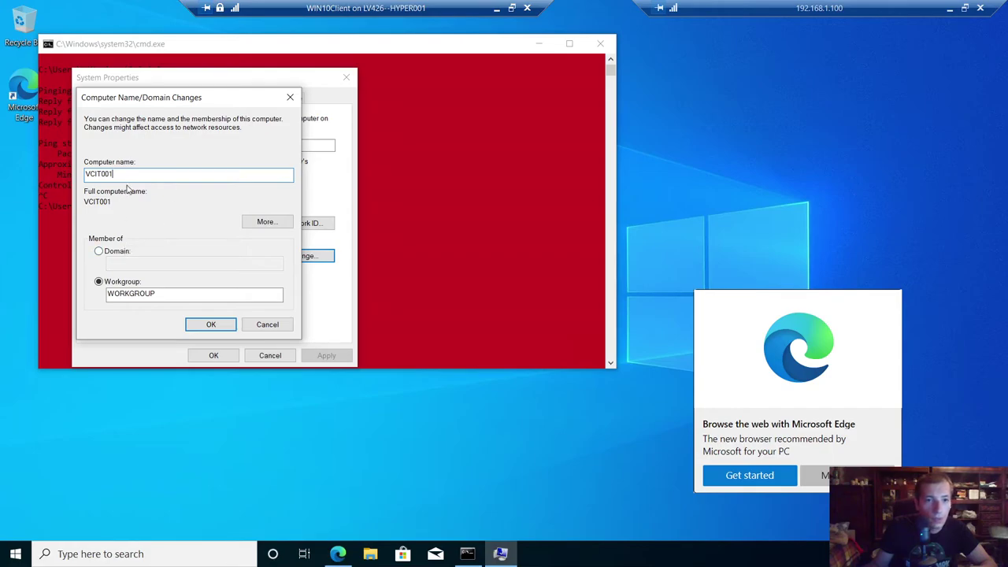
left_click(108, 250)
- Enter han as the domain name and submit the name change
type("h")
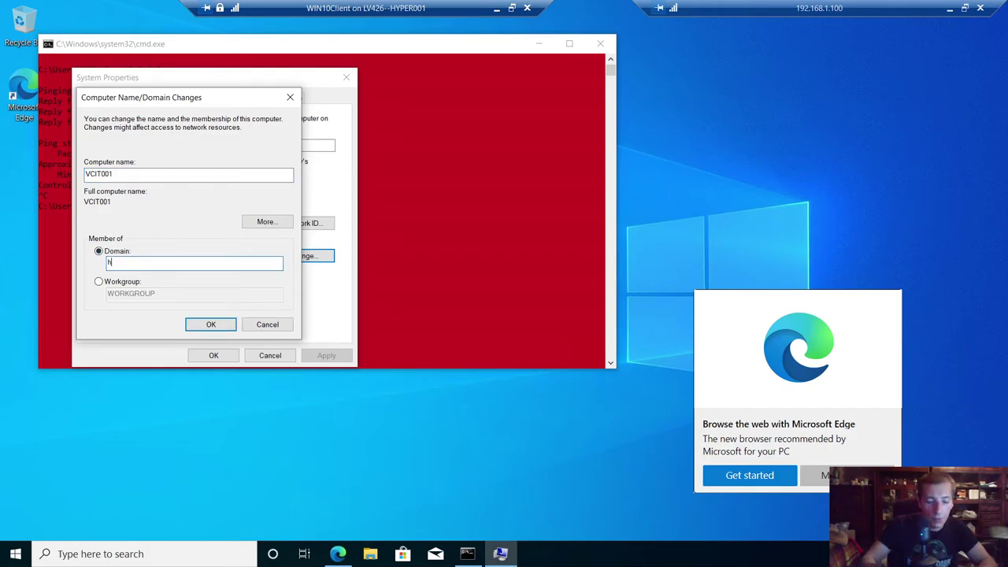
type("eavil")
key("BackSpace")
key("BackSpace")
key("BackSpace")
key("BackSpace")
key("BackSpace")
key("BackSpace")
type("han")
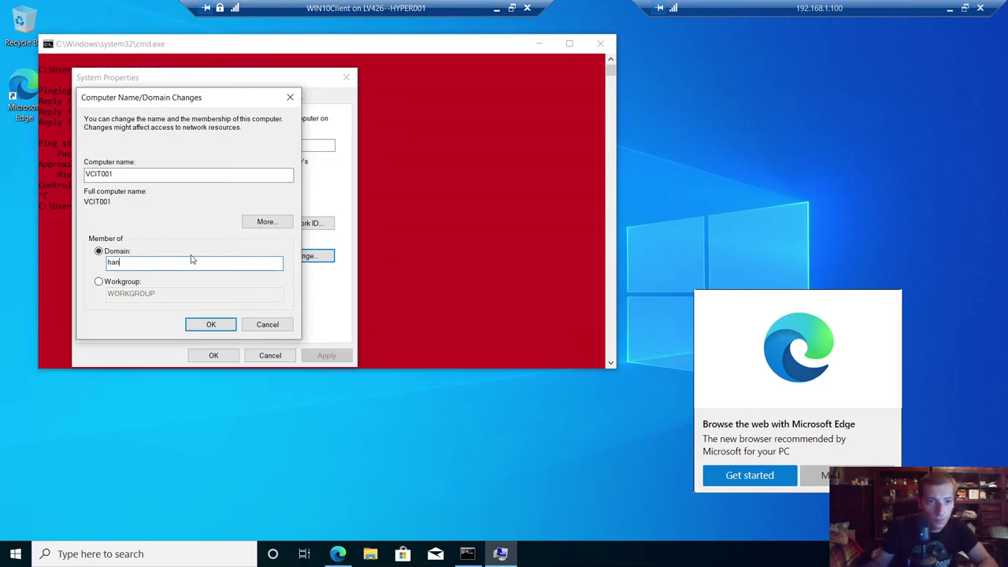
left_click(201, 324)
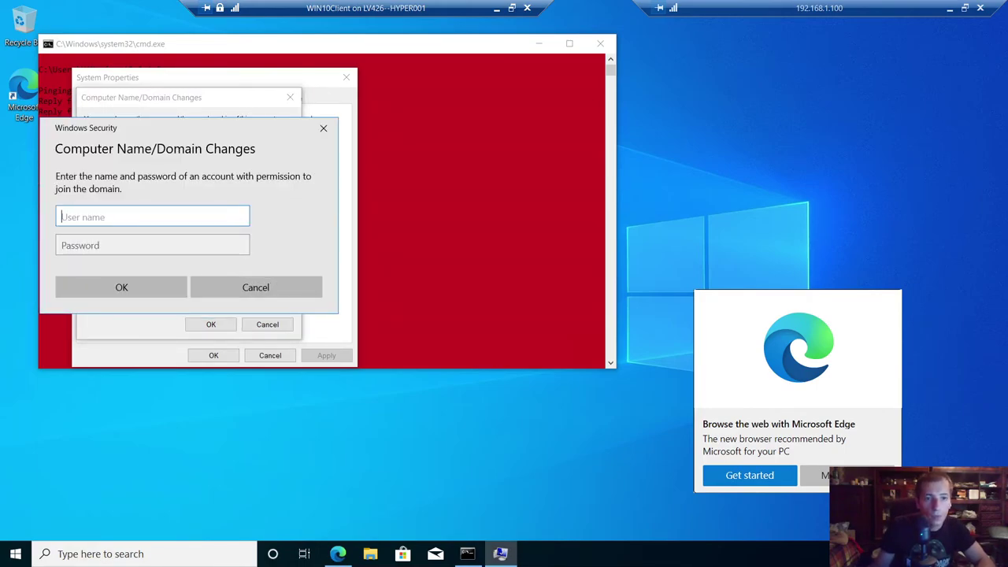
- Authorize the domain join with the administrator account's user name and password
type("a")
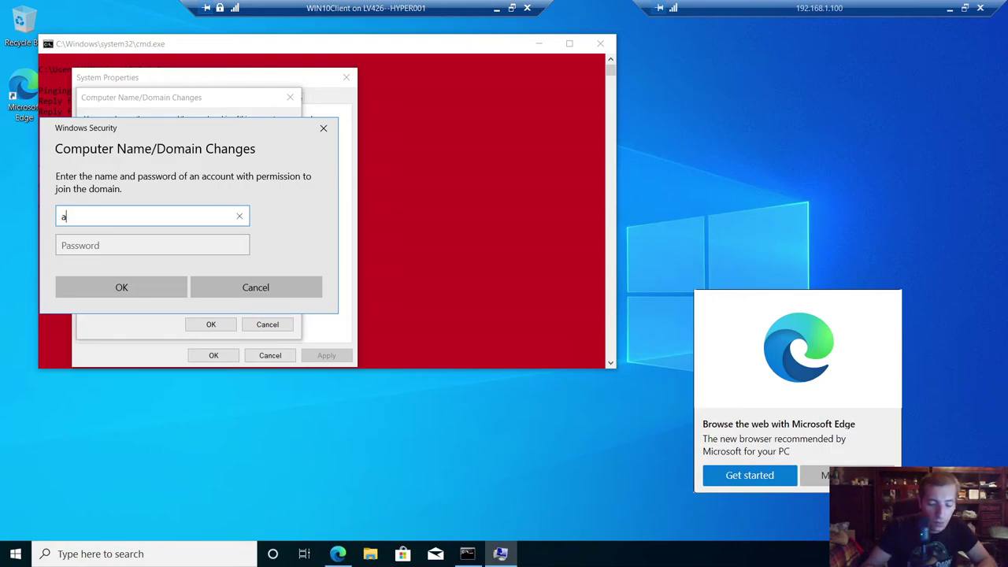
type("dministrator")
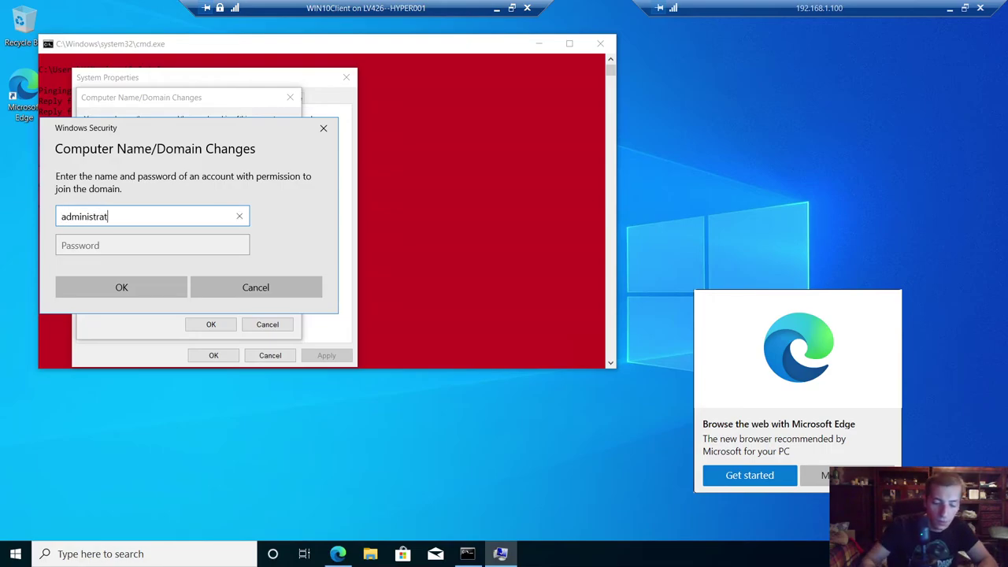
key("Tab")
type("Password123")
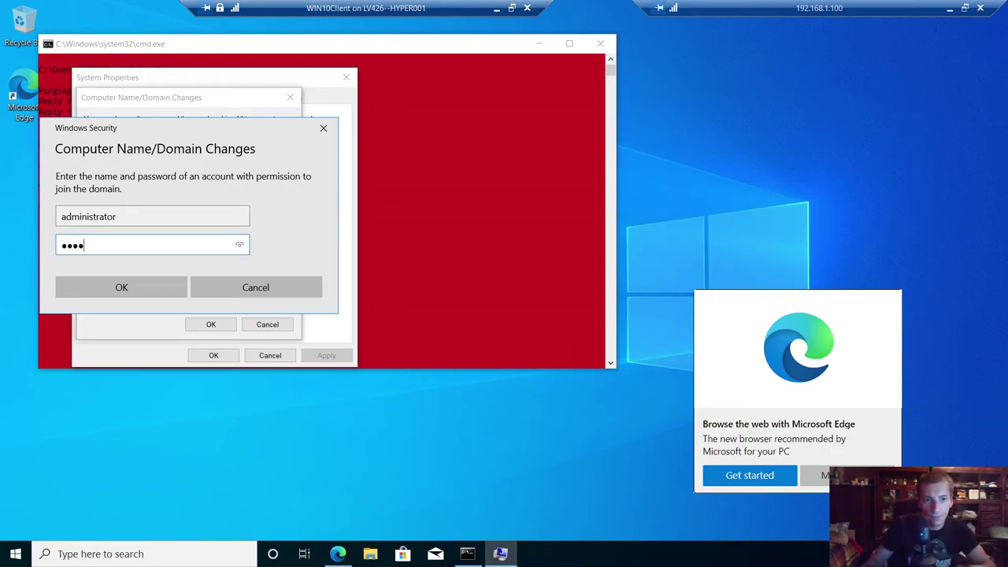
key("Return")
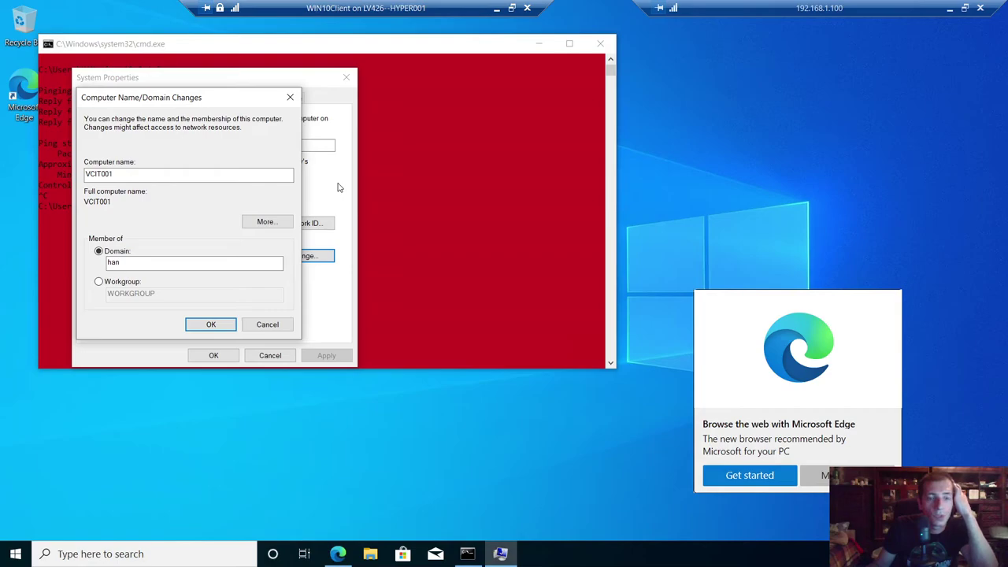
- Dismiss the han domain welcome and restart notices, close System Properties, and choose Restart Later
left_click(495, 10)
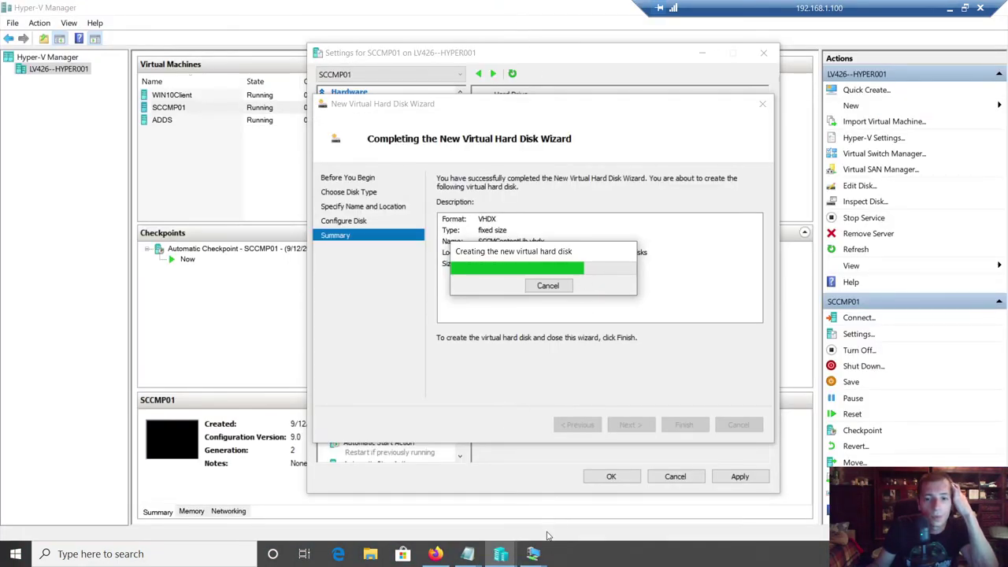
mouse_move(536, 552)
left_click(561, 448)
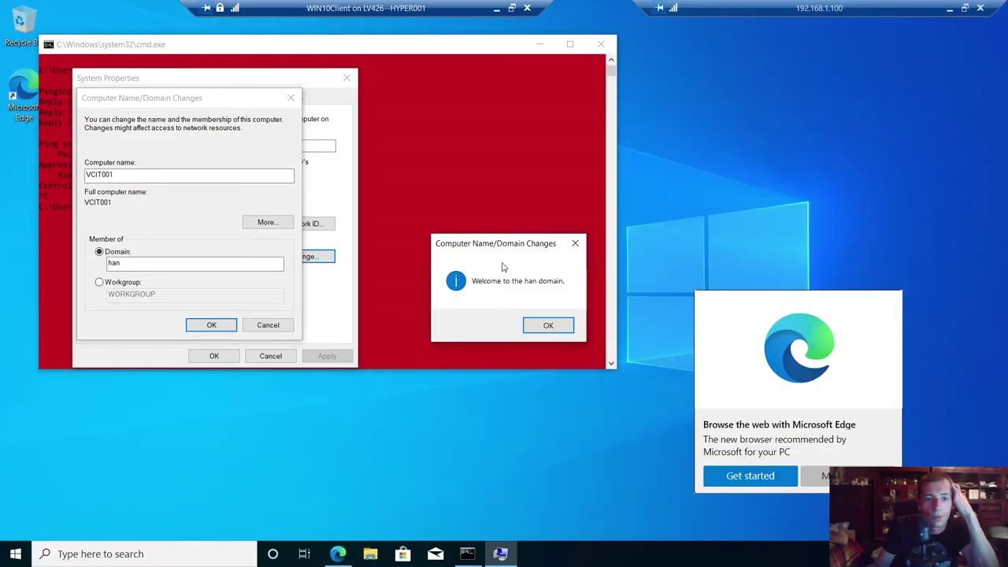
left_click(548, 327)
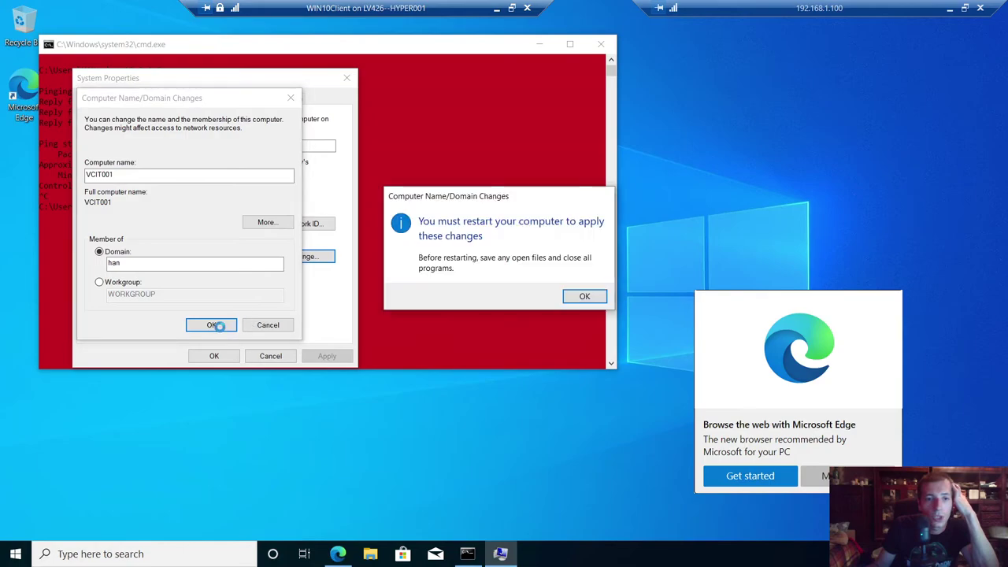
left_click(587, 297)
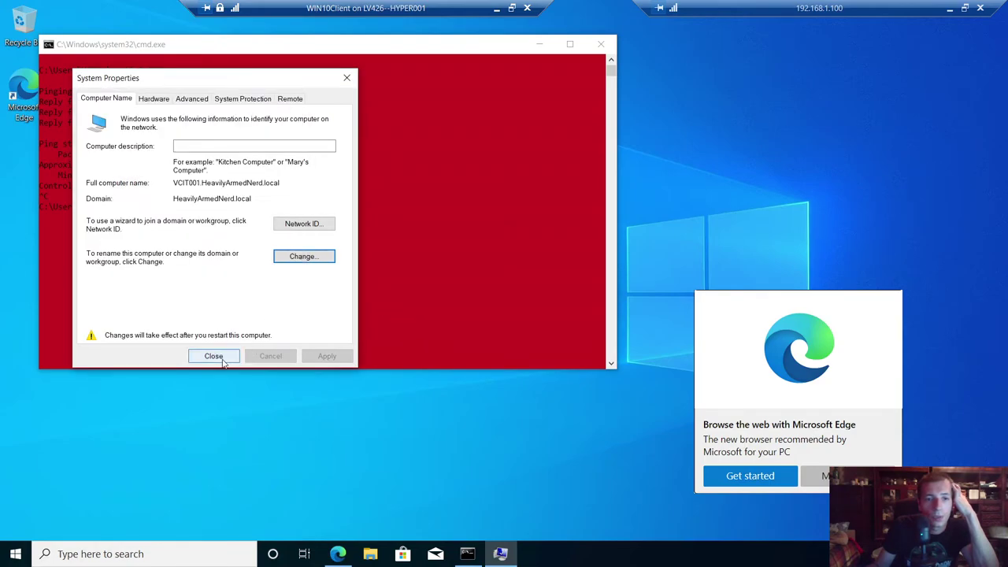
left_click(224, 356)
left_click(572, 291)
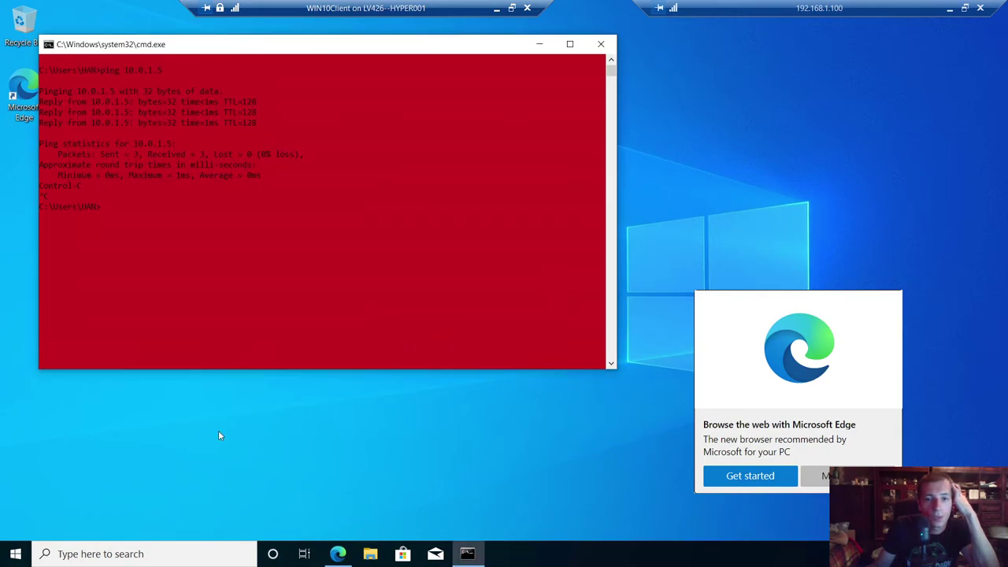
- Shut down the Windows 10 client VM from the Start menu's power options
left_click(22, 552)
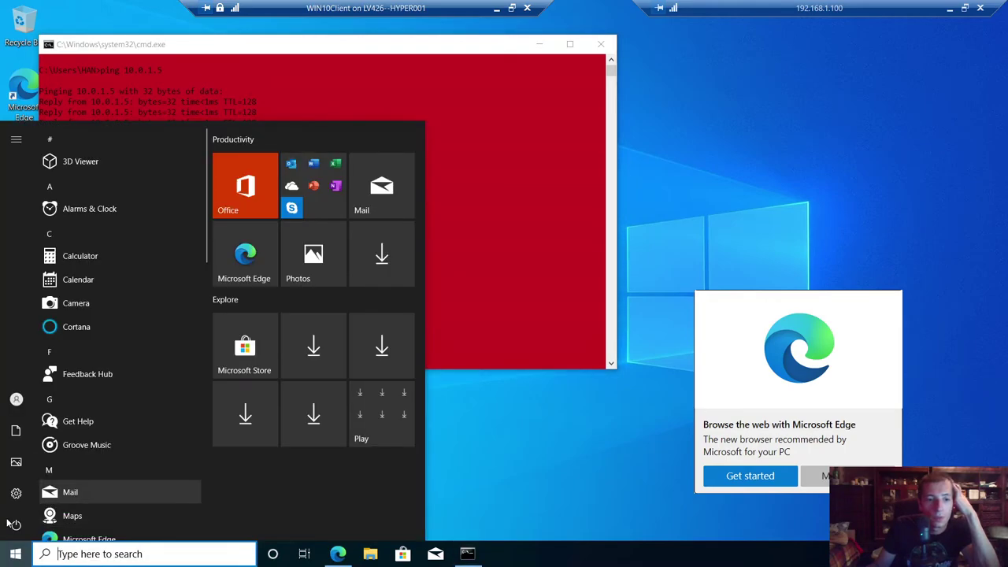
mouse_move(16, 526)
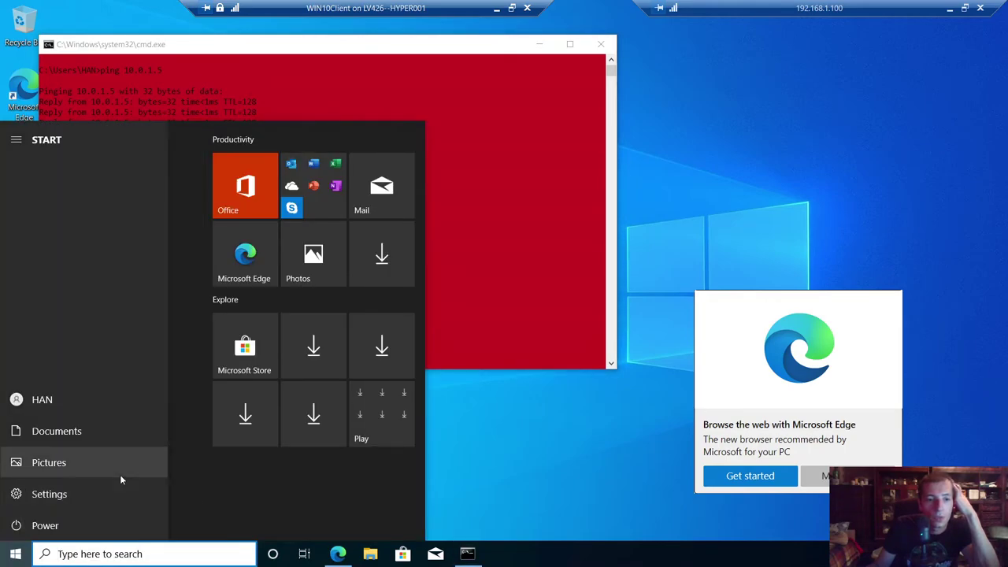
left_click(40, 526)
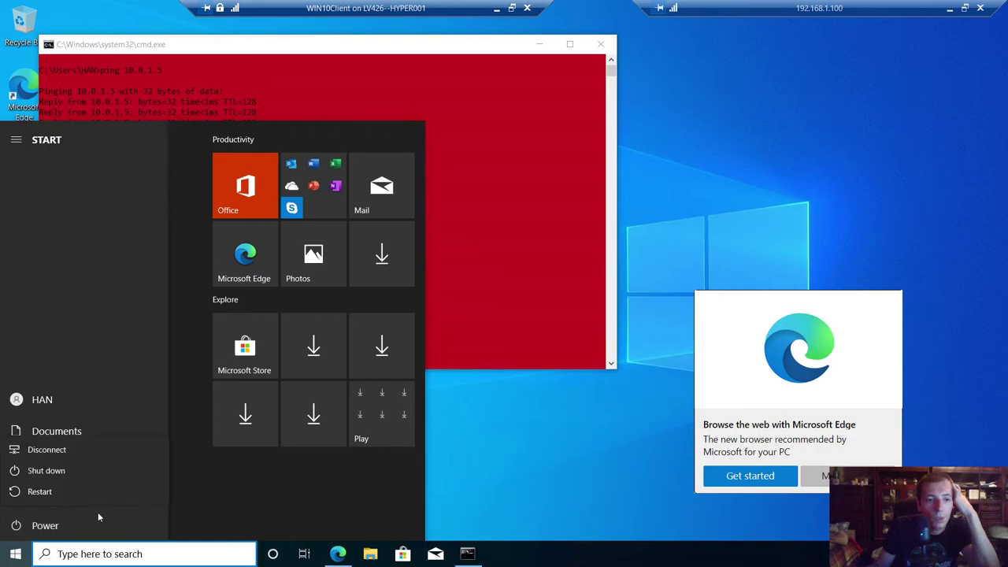
left_click(48, 471)
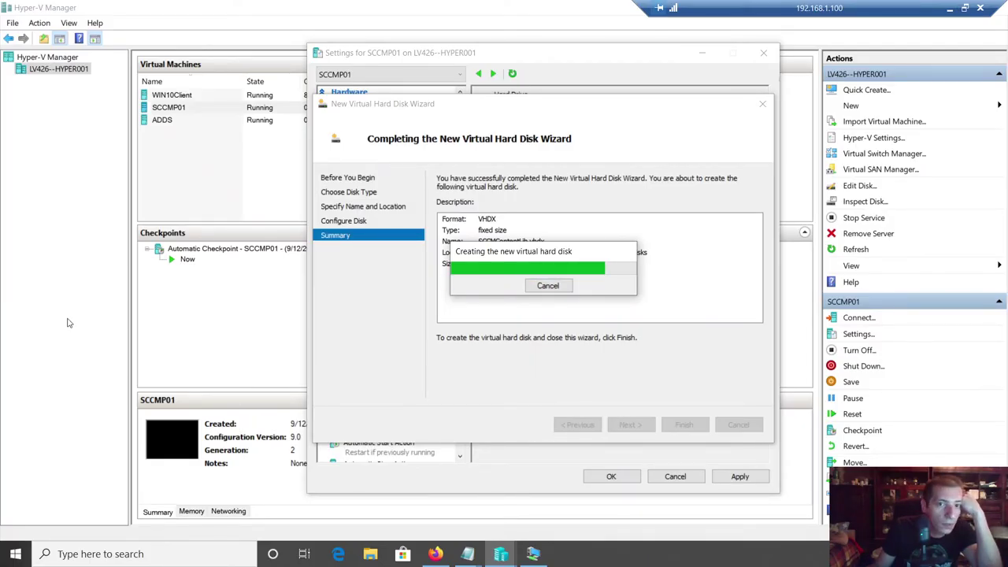
- In the LAB IP notes, mark disks done with a plus, add GB to the installation disk, and start item 5)
mouse_move(468, 553)
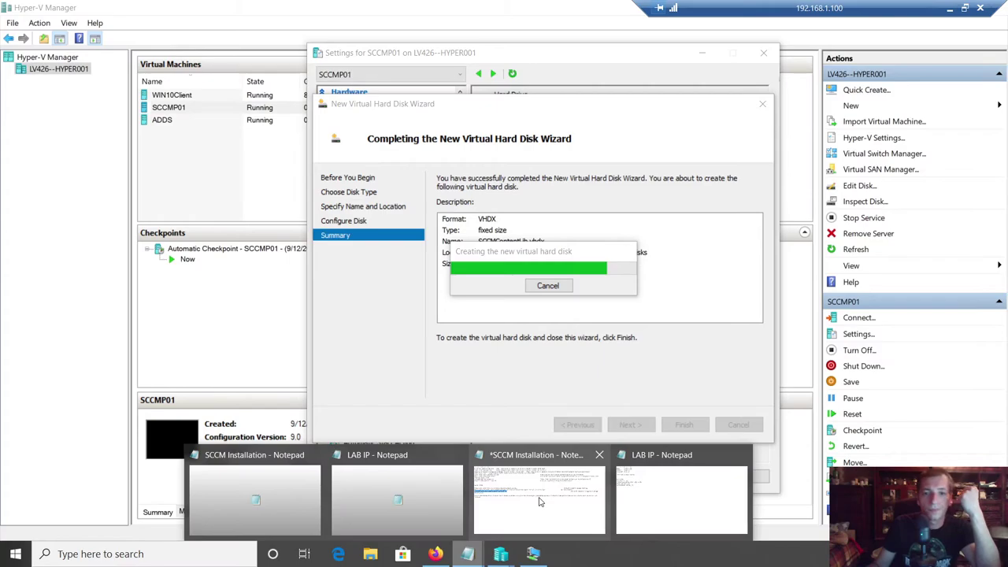
mouse_move(612, 474)
left_click(661, 497)
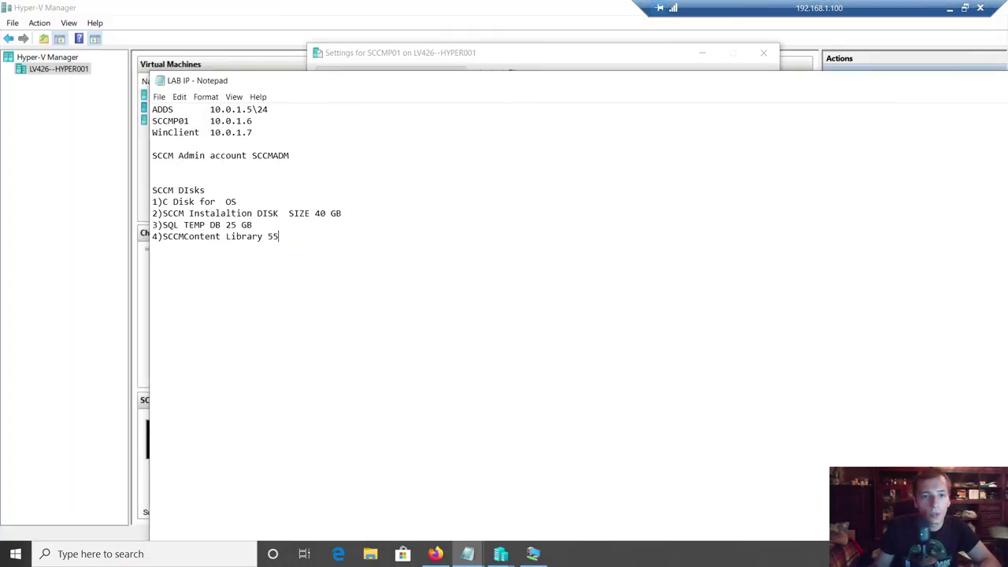
type("+")
key("Down")
key("End")
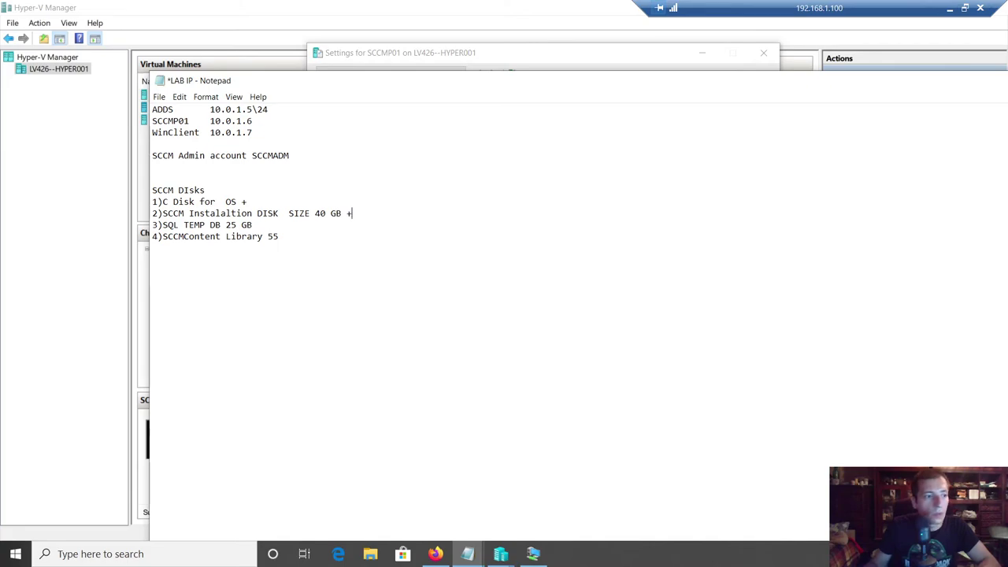
type("+")
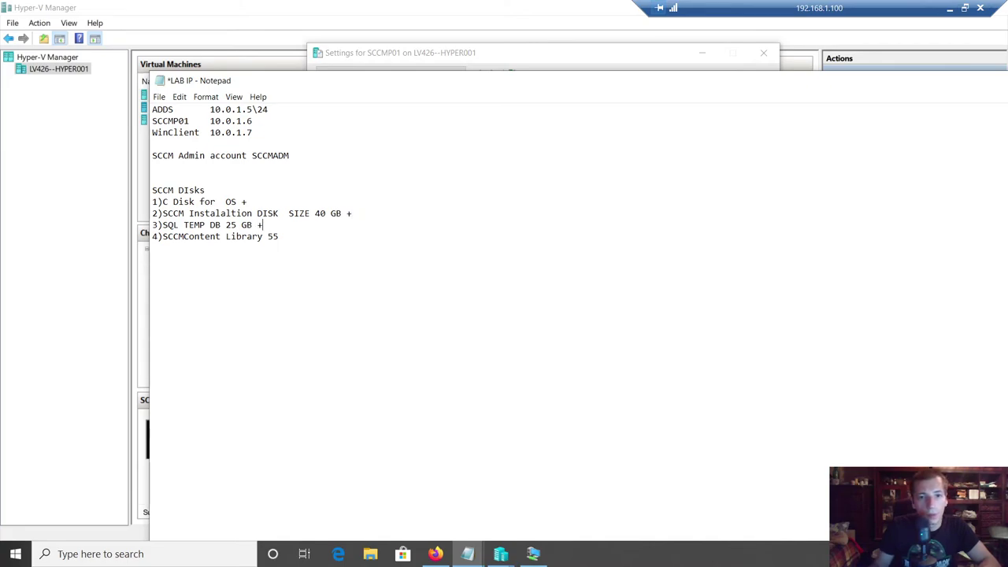
type(" +")
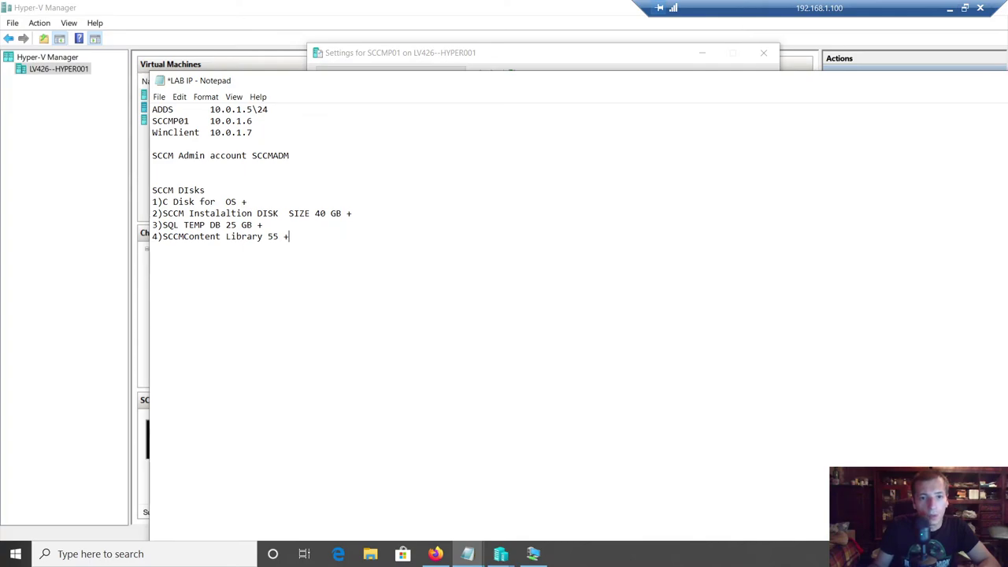
type("GB")
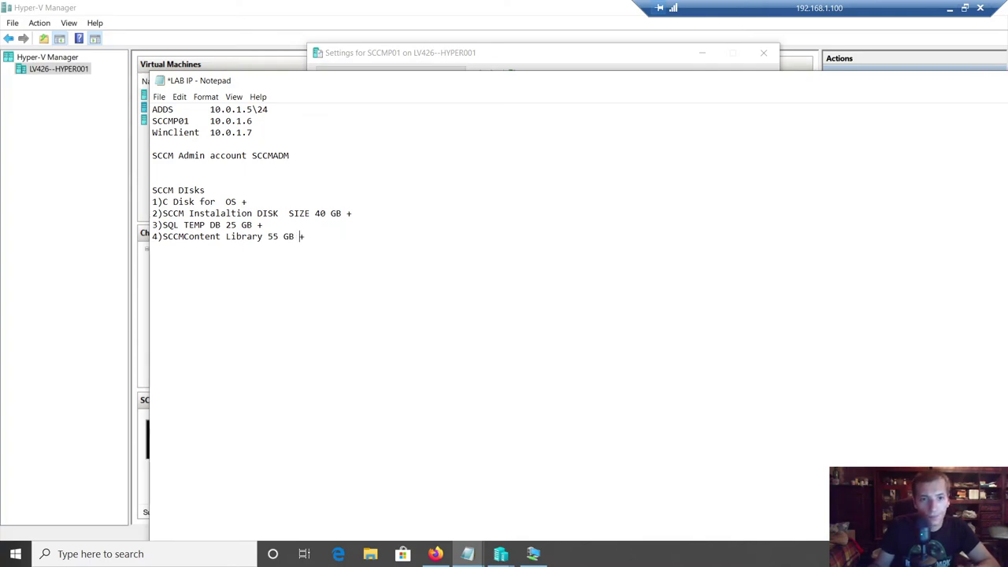
key("Return")
type("5)")
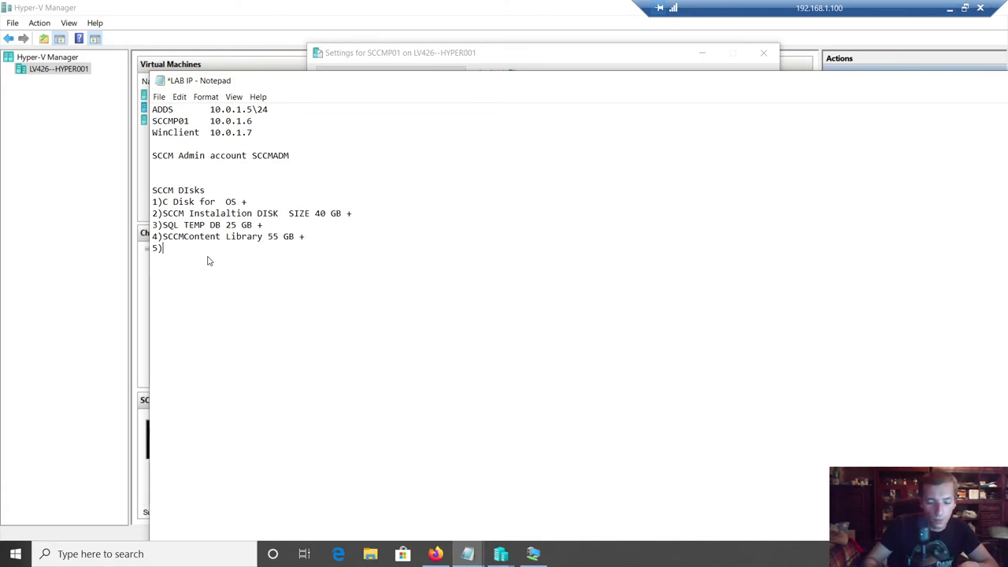
- List disks 5–7 as WSUSDB 30 GB, SQL DB 30 and SQL LOG DB 30
key("Return")
type("WSUS")
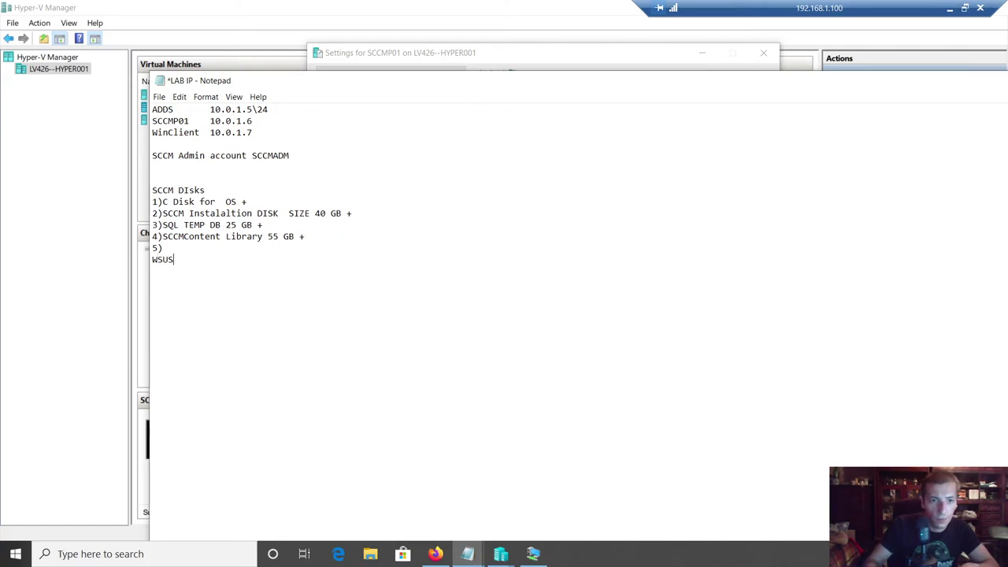
key("BackSpace")
key("BackSpace")
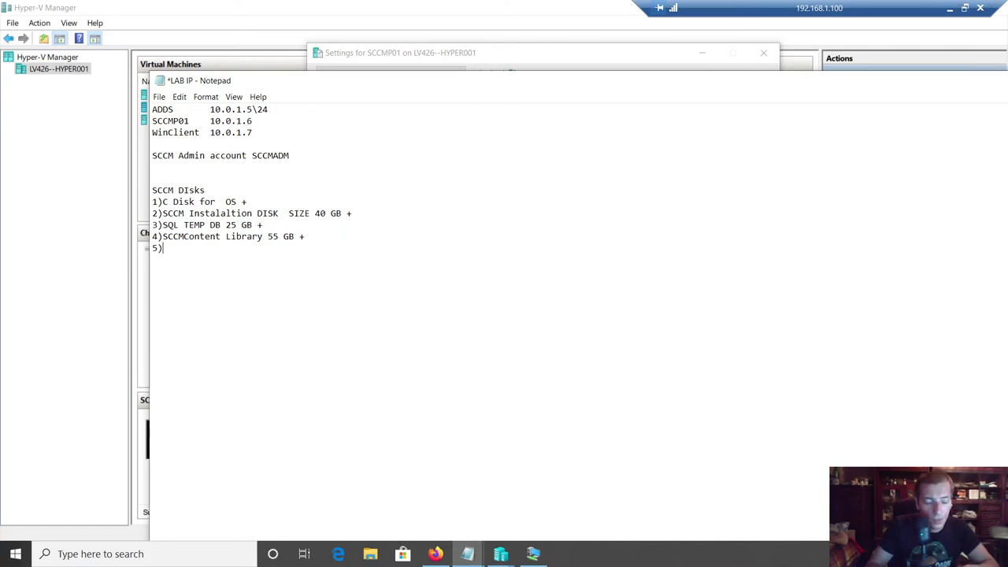
type("WSUSDB")
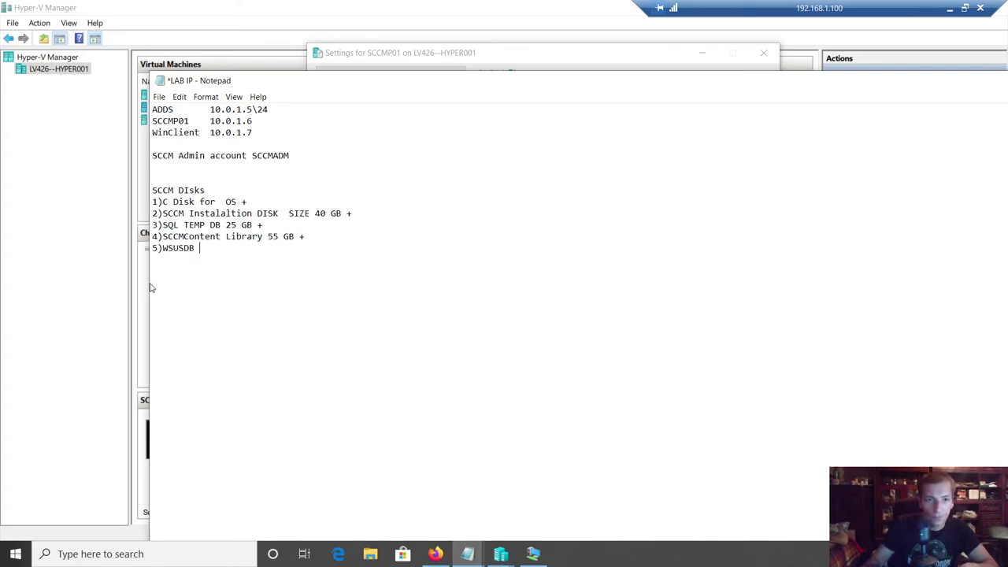
type("30 GB ")
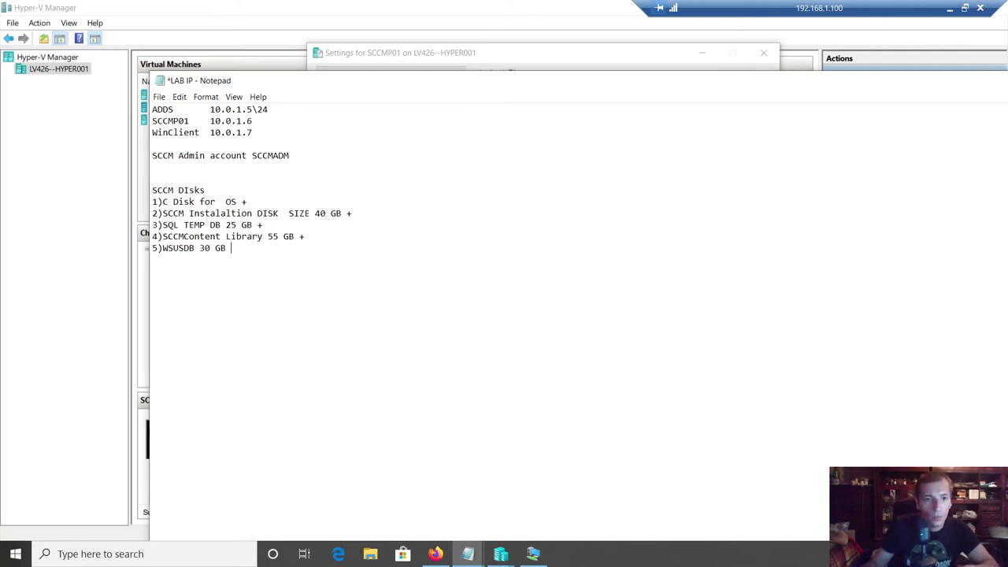
type("6)")
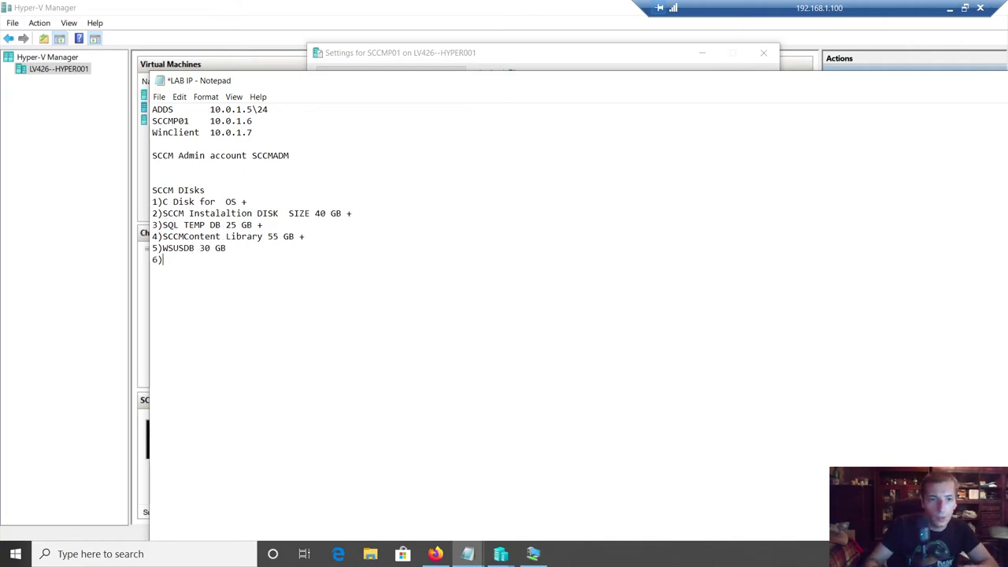
type("\\ 7)")
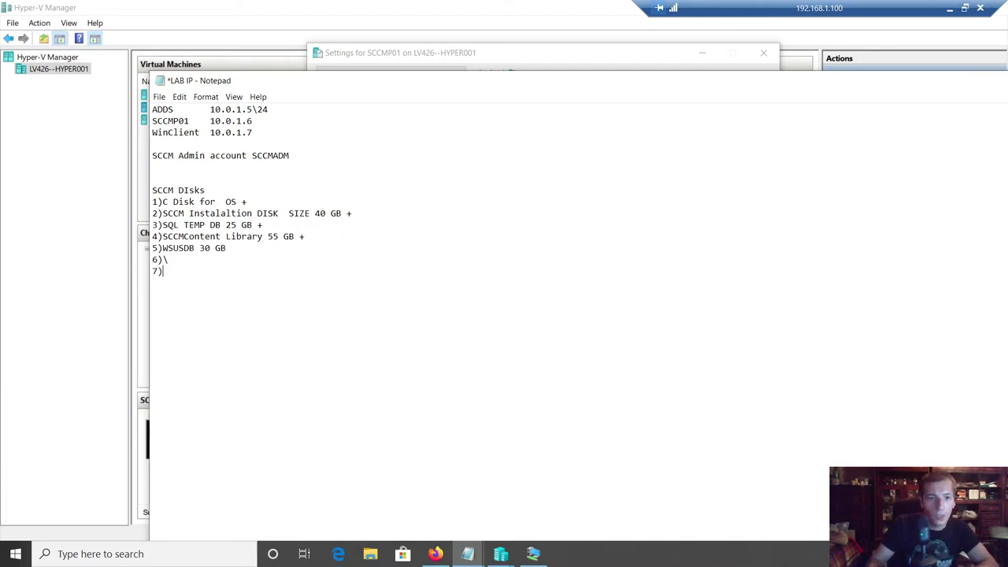
key("BackSpace")
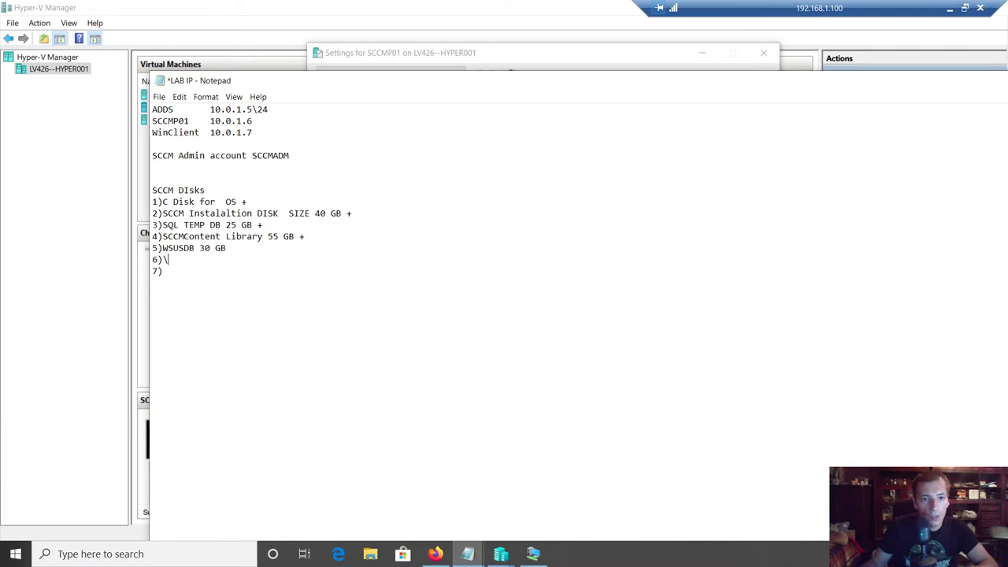
type("SQ")
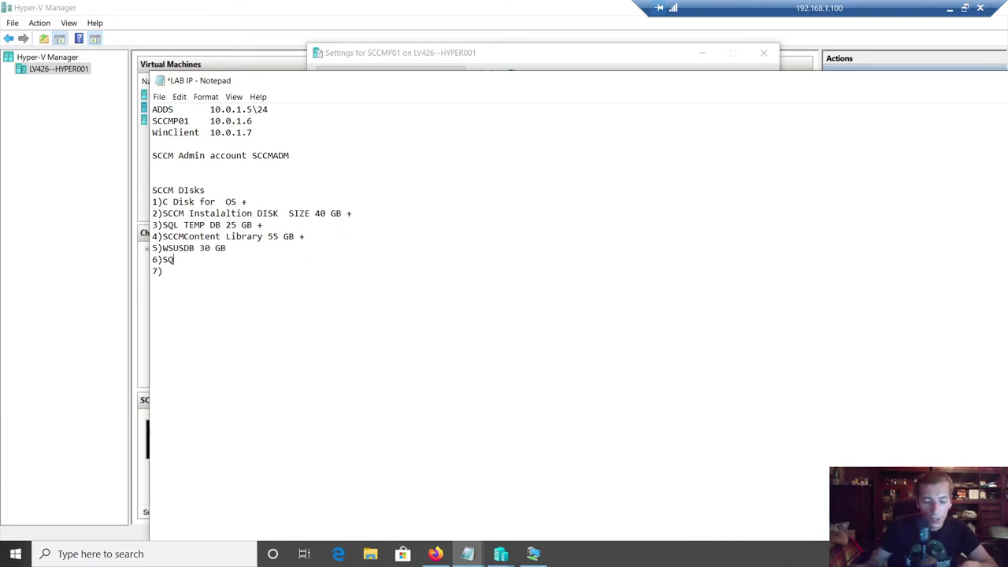
type("L DB")
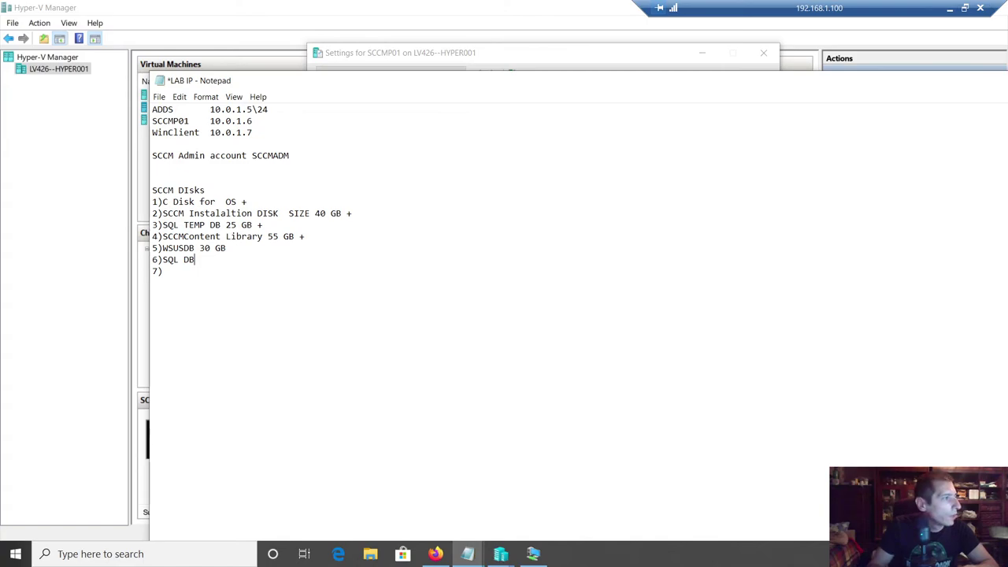
left_click(164, 271)
type("S")
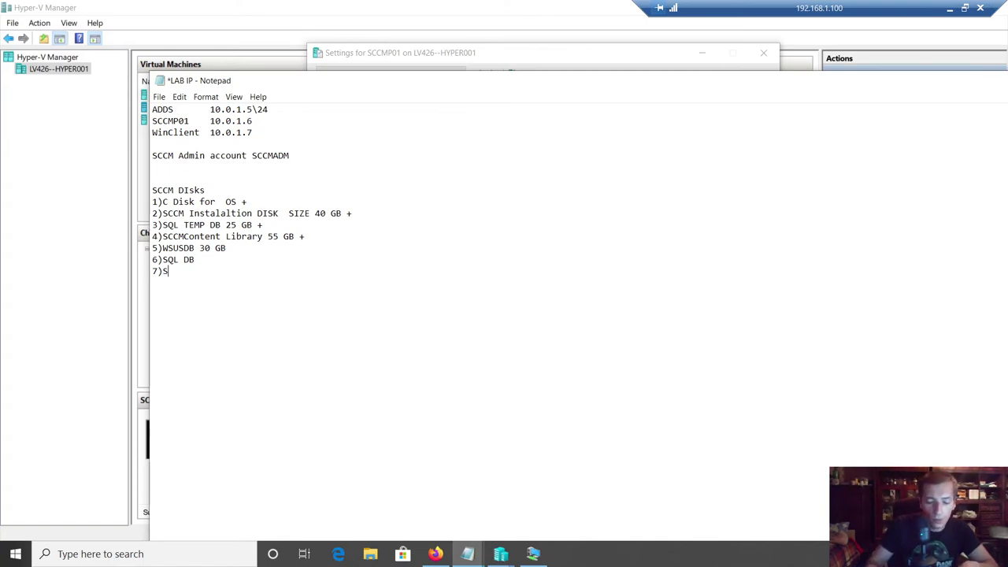
type("QL LOG DB")
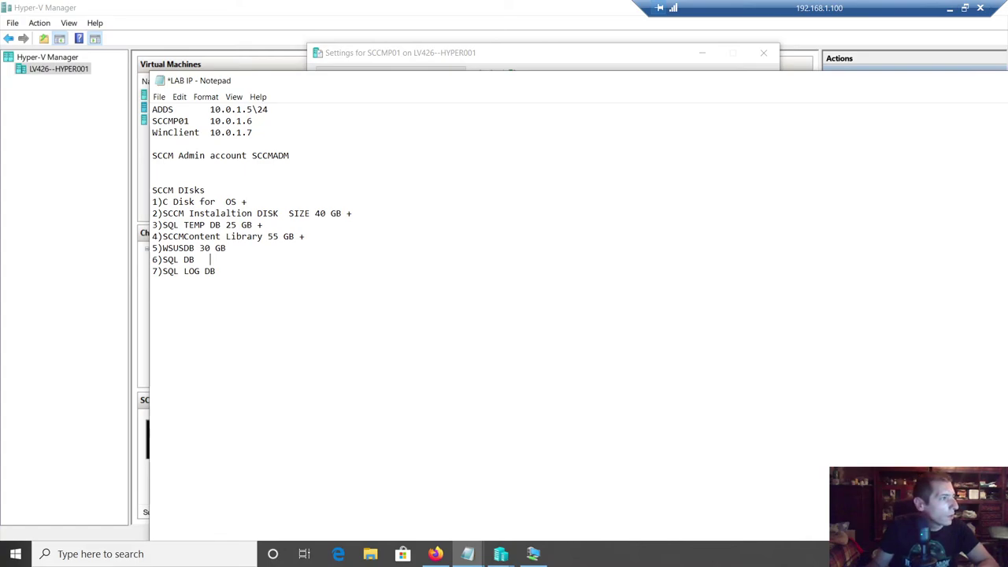
type("30 ")
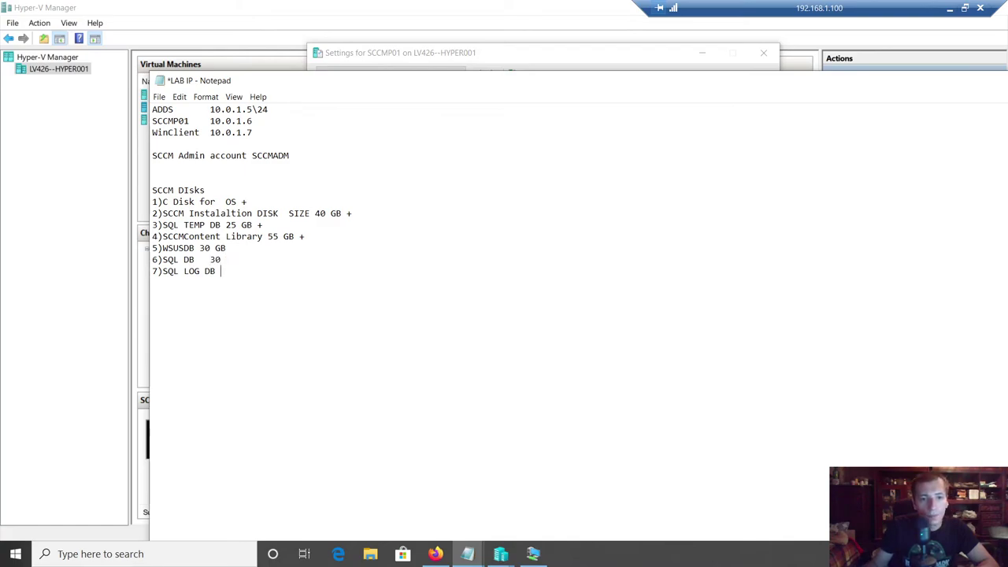
type(" 30")
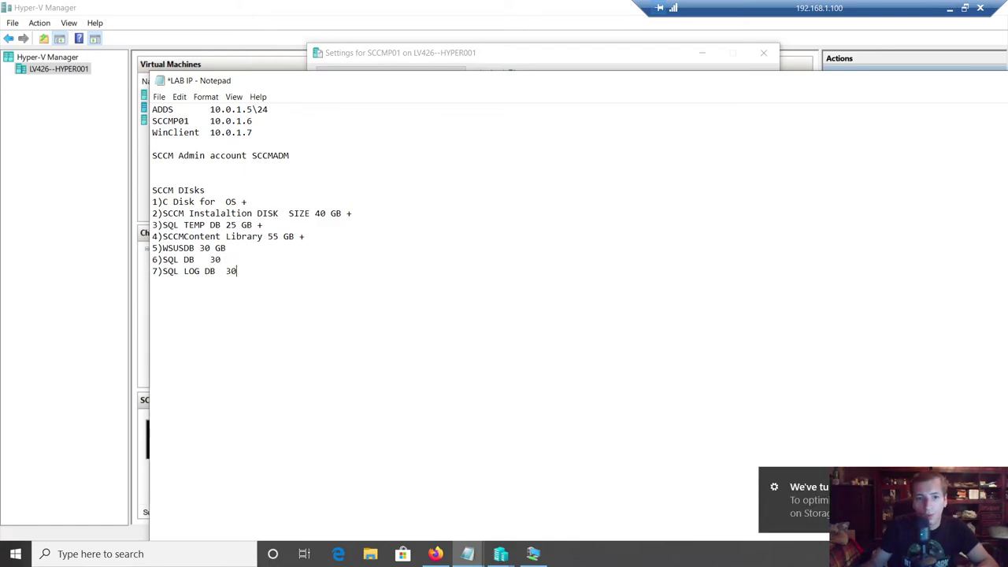
- Save the notes and close the SCCMP01 settings window
key("ctrl+s")
left_click(300, 237)
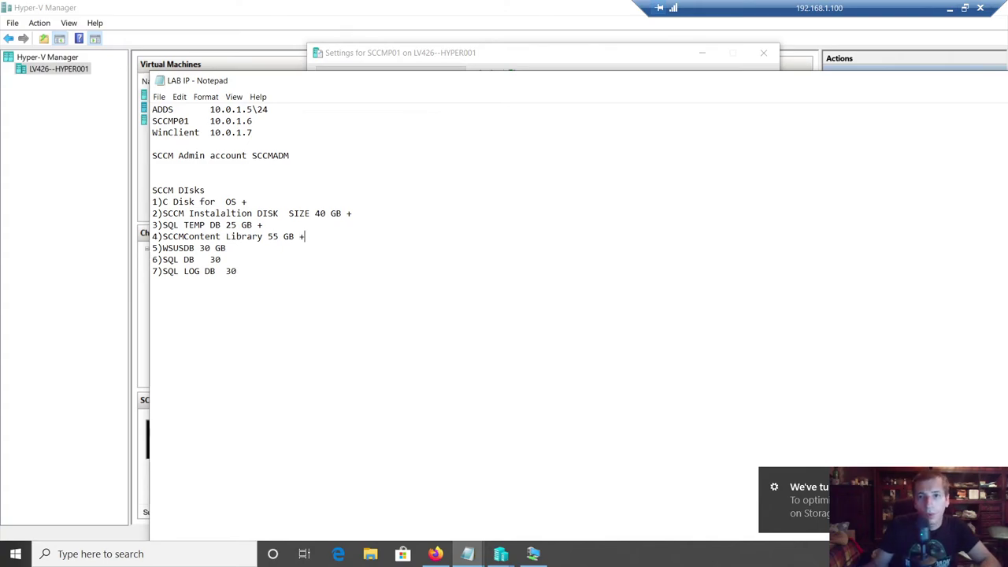
left_click(461, 60)
left_click(611, 476)
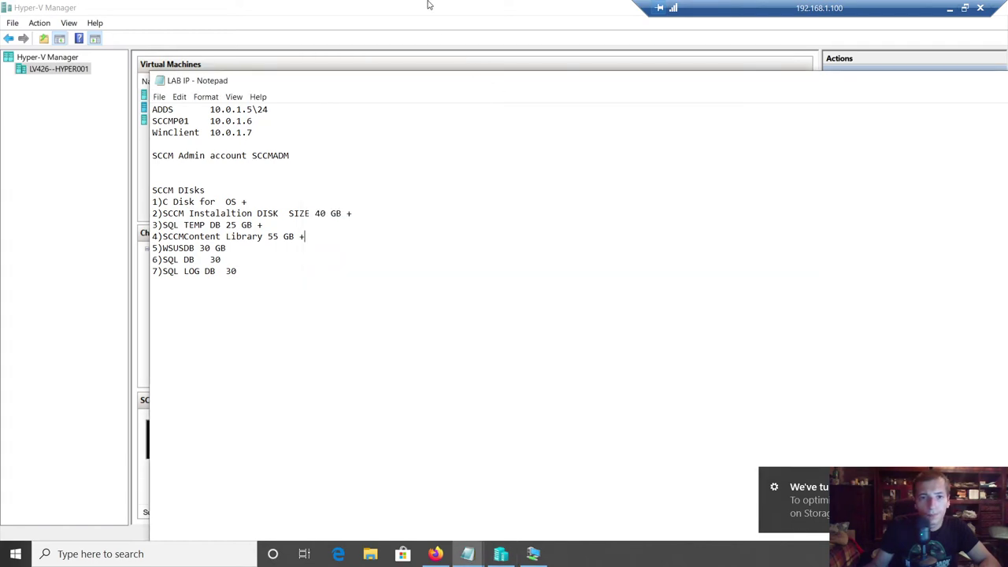
- Refresh SCCMP01's disk list, bring the 55 GB Disk 3 online, and launch New Volume on it
left_click(428, 5)
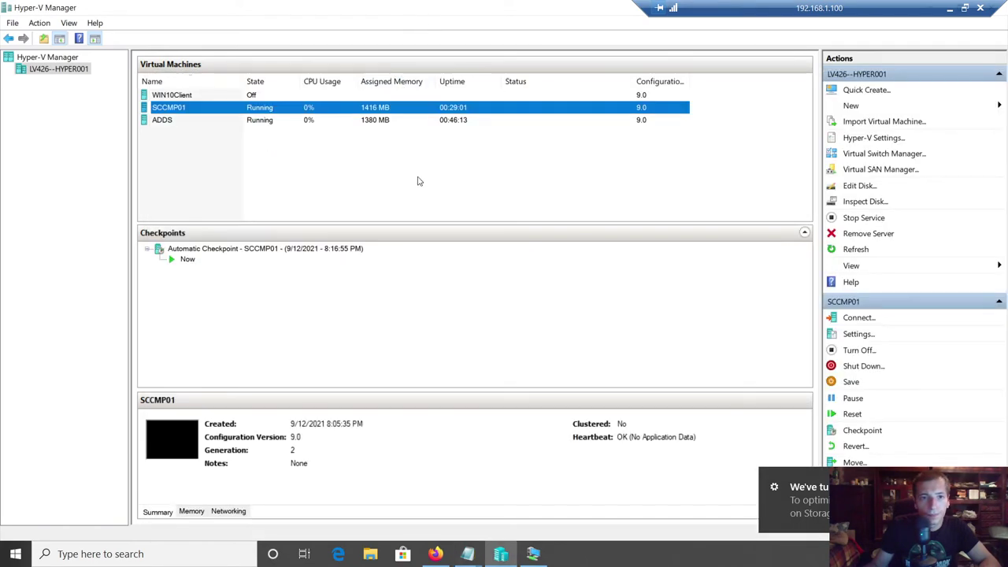
left_click(529, 560)
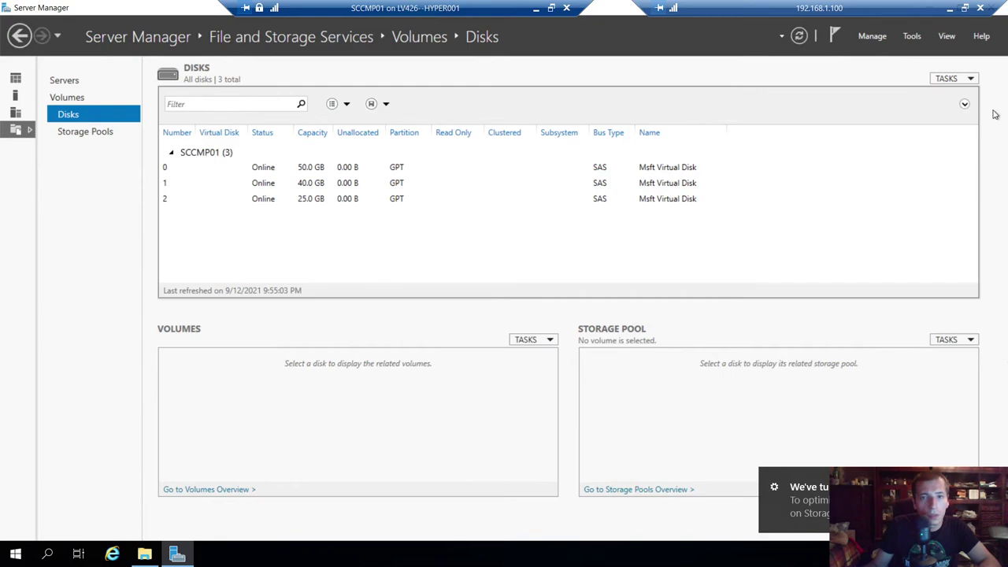
left_click(799, 36)
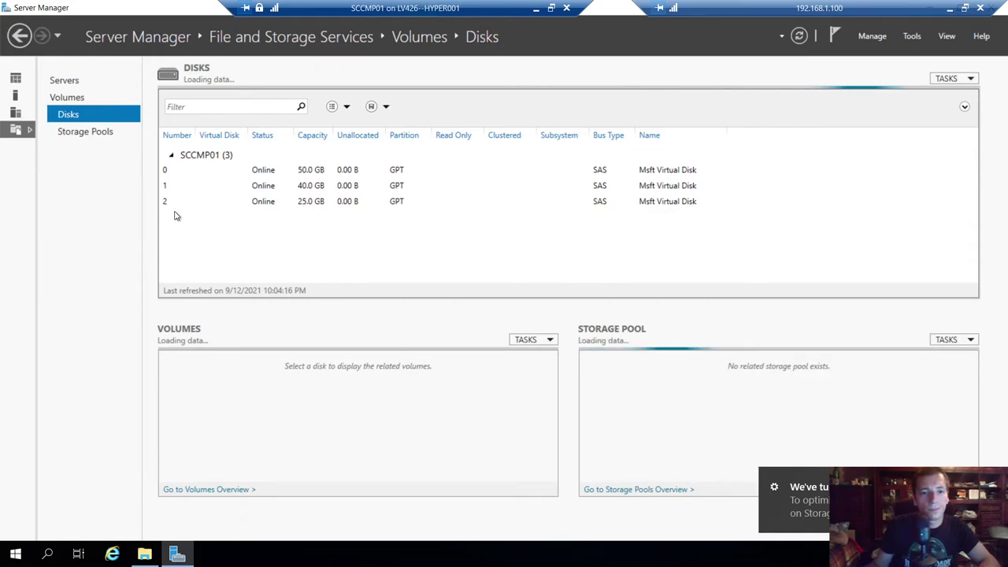
left_click(186, 219)
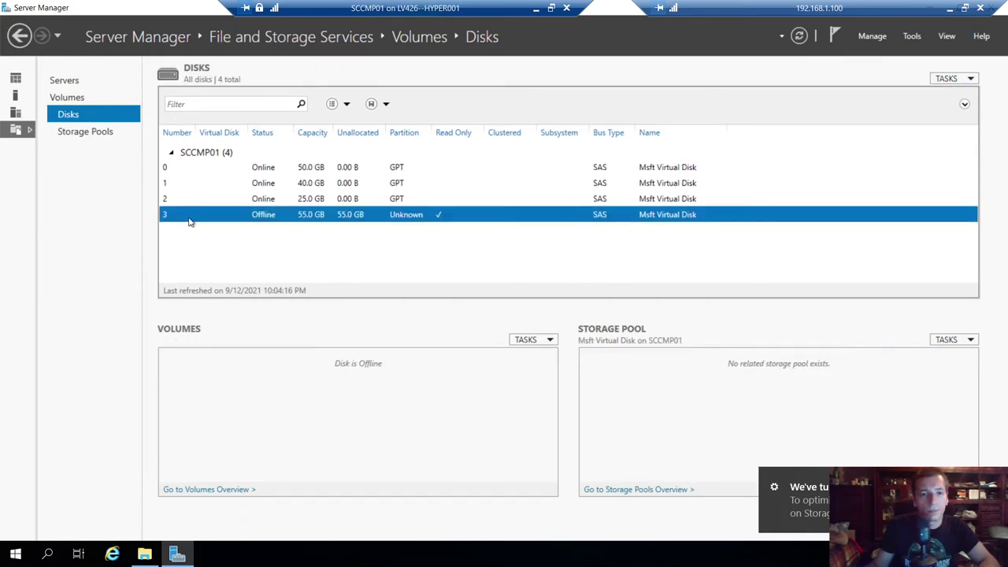
right_click(189, 220)
left_click(224, 245)
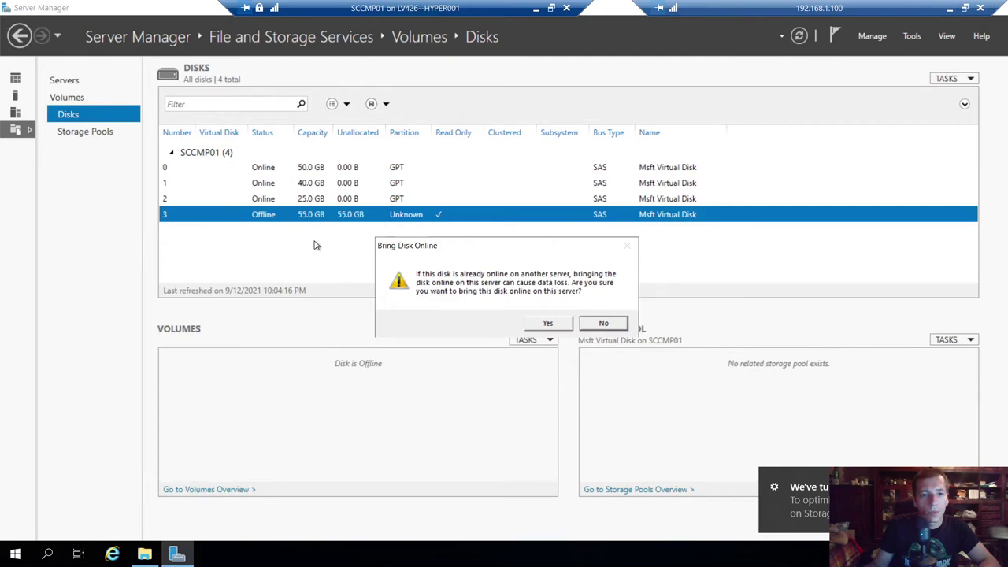
left_click(544, 323)
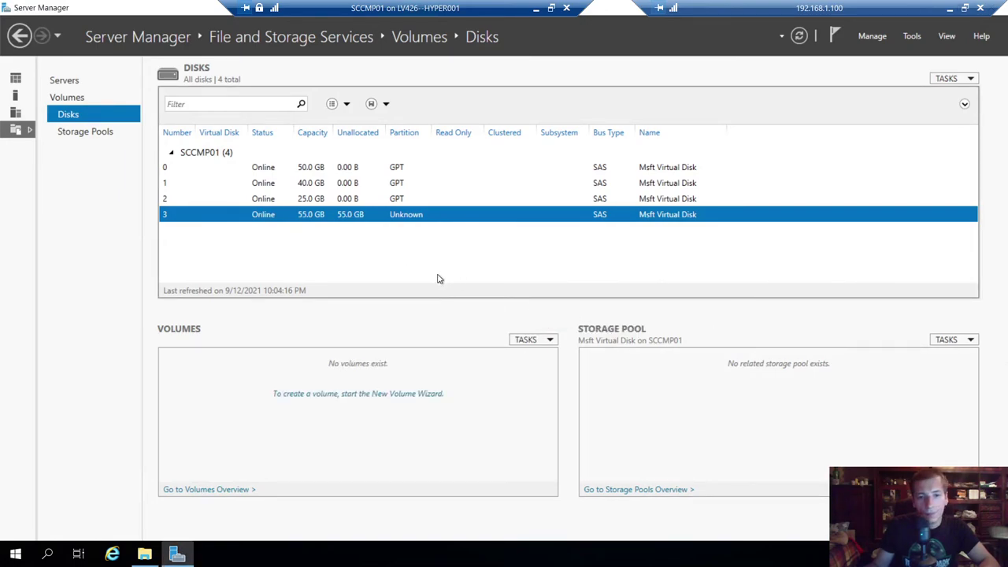
right_click(359, 239)
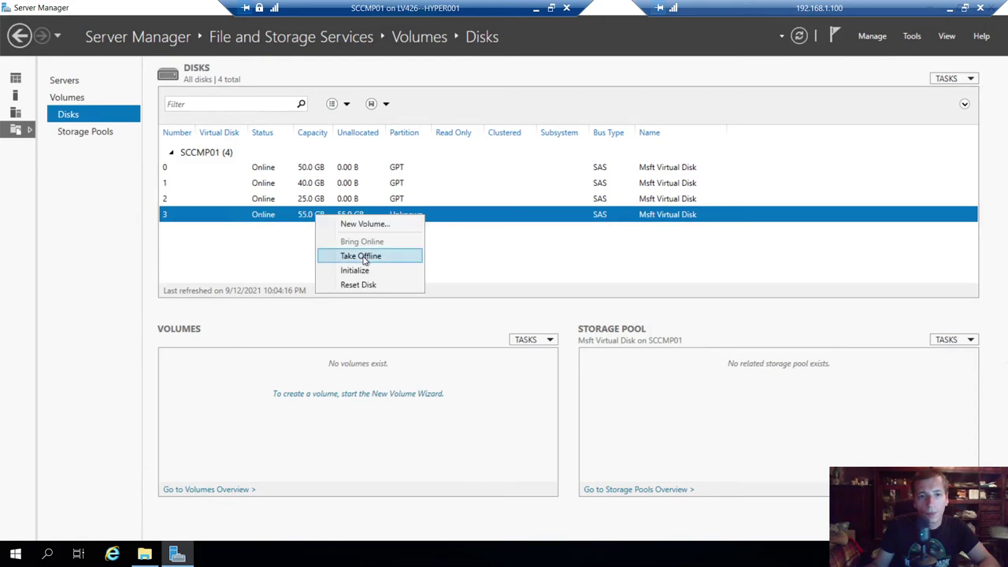
left_click(365, 223)
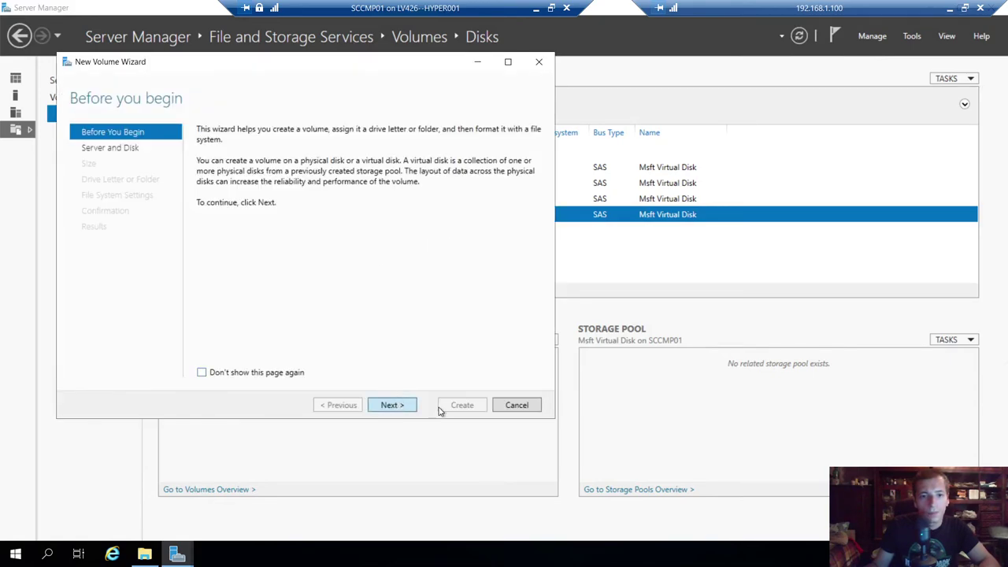
- Target Disk 3 on SCCMP01, initialize it, keep the full 55.0 GB size, and assign drive letter L
left_click(412, 400)
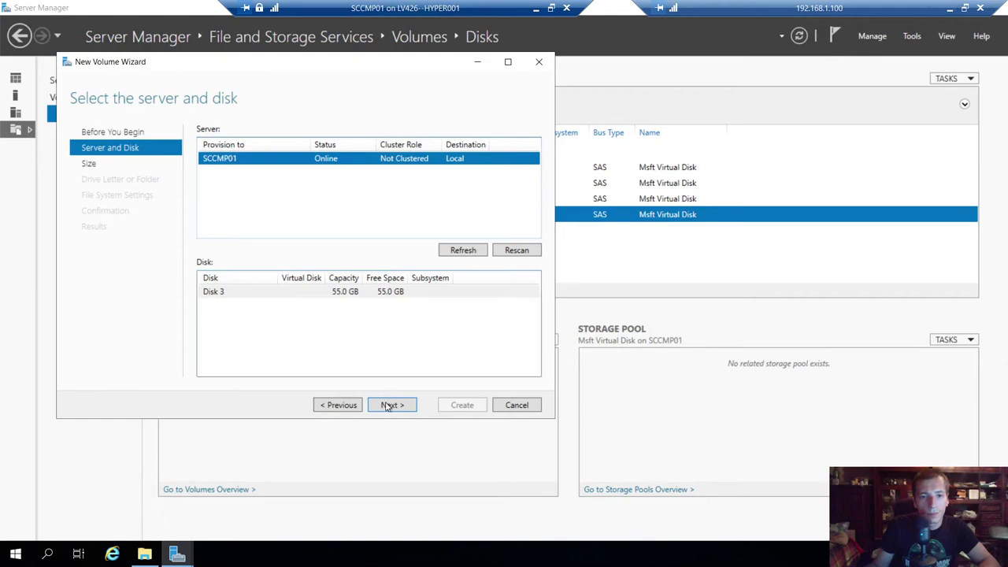
left_click(394, 403)
left_click(533, 324)
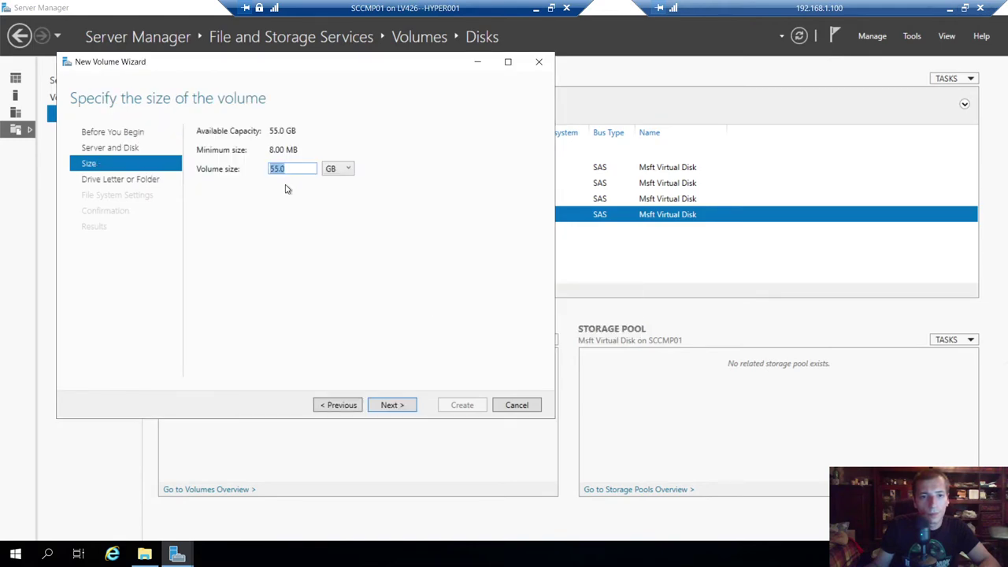
left_click(391, 405)
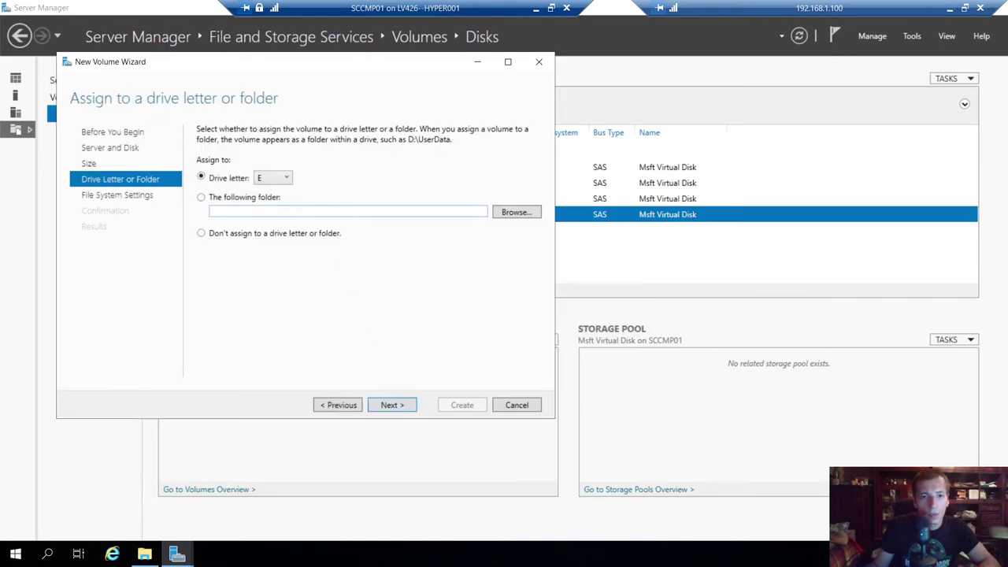
left_click(275, 183)
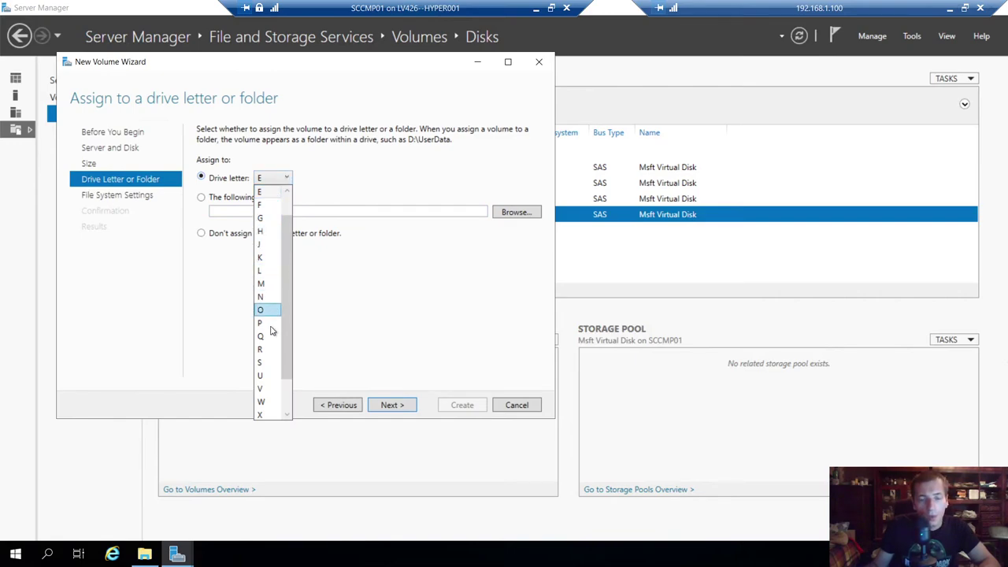
scroll(269, 337, "down", 1)
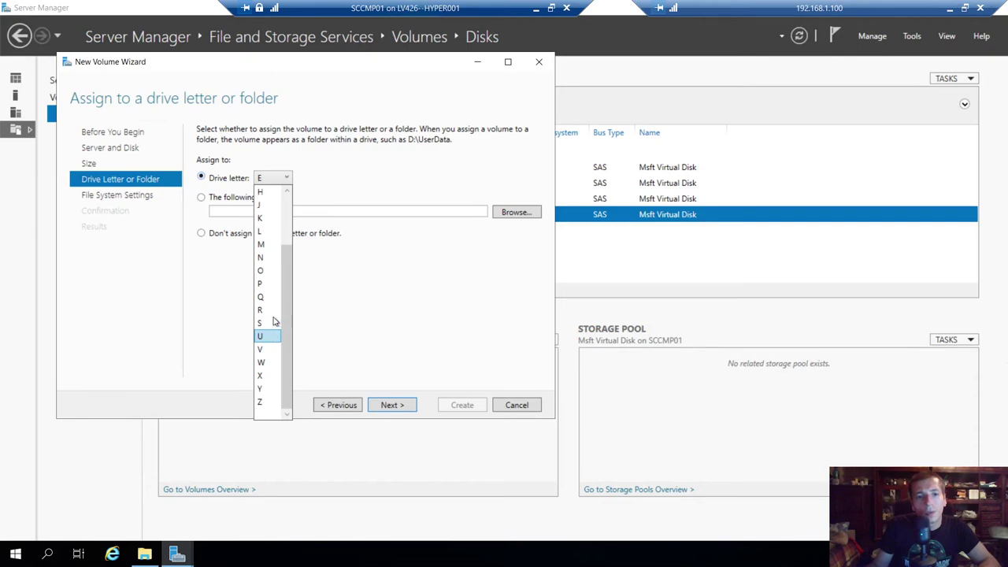
left_click(261, 231)
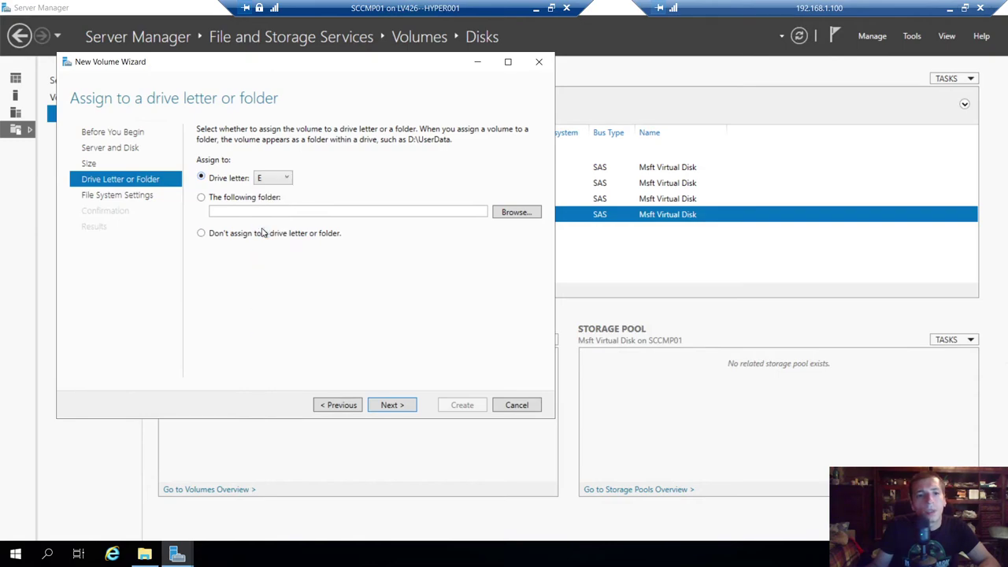
left_click(391, 405)
- Label the volume 'SCCM Content Library' and create it
left_click(342, 178)
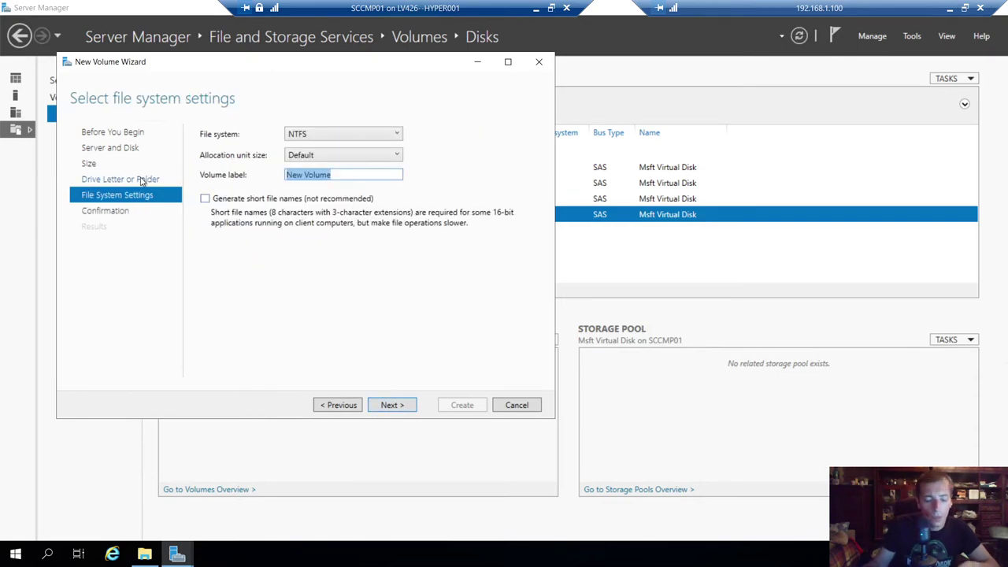
type("SCCM COnt")
key("BackSpace")
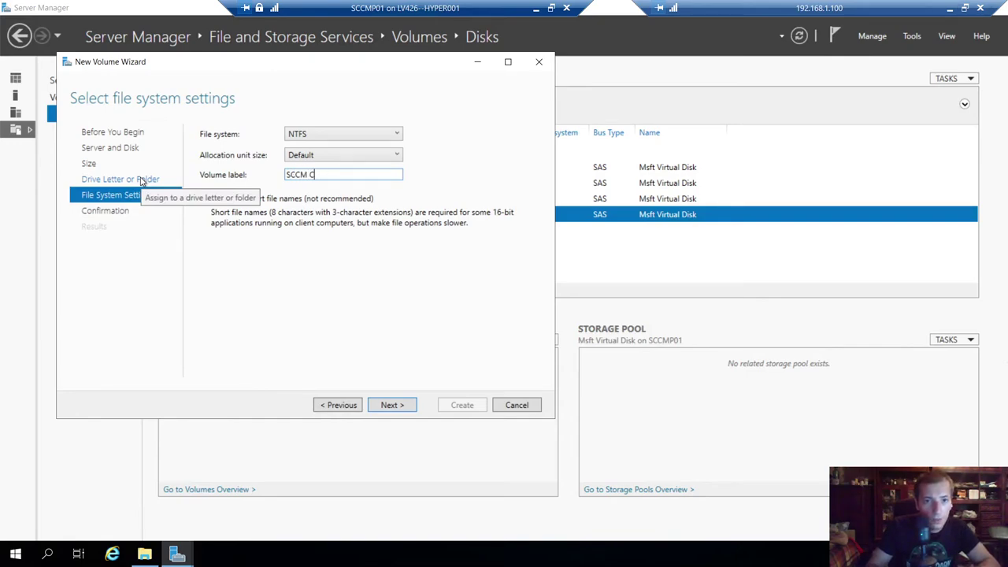
type("ontent Library")
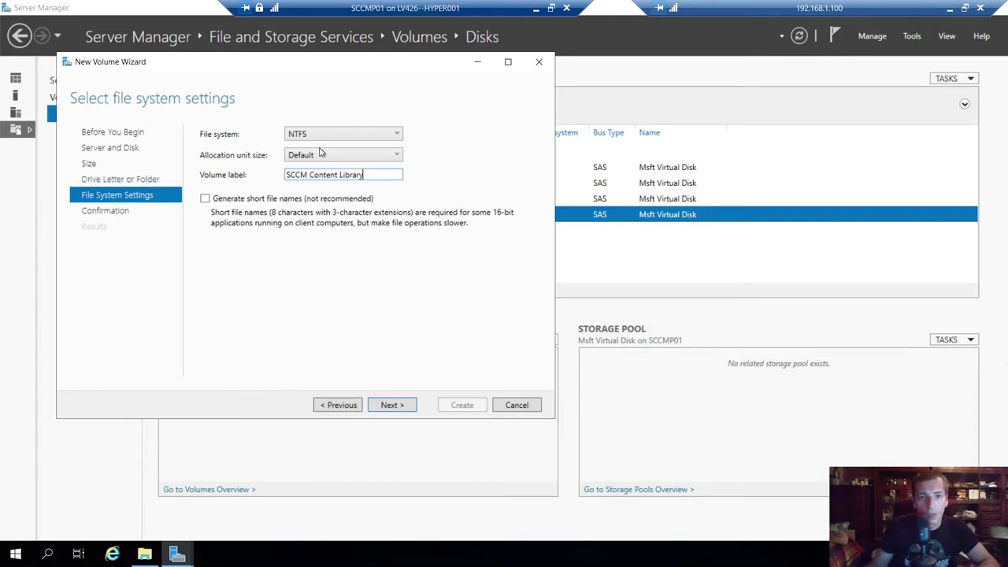
left_click(406, 406)
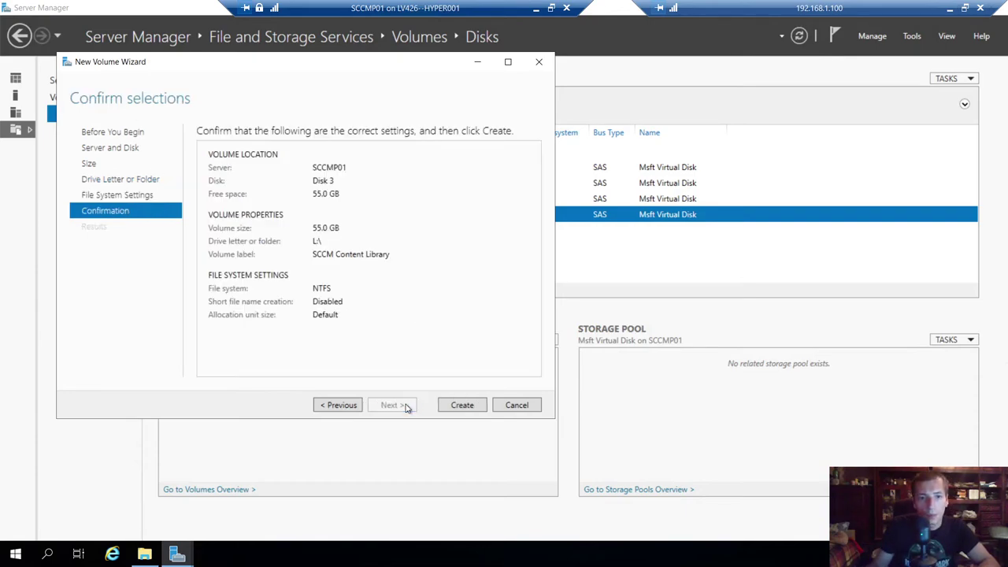
left_click(465, 408)
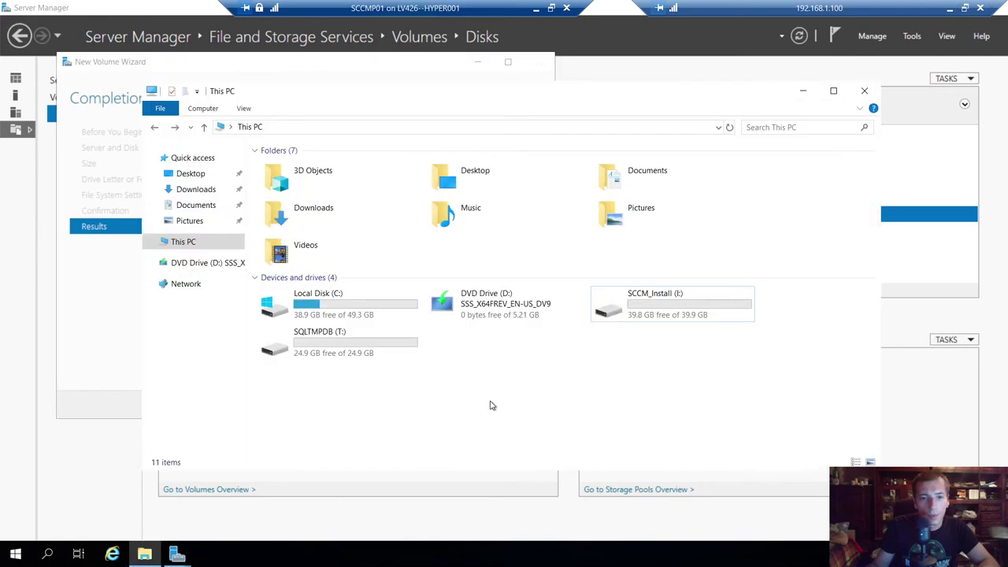
right_click(490, 405)
- Refresh This PC so SCCM Content Library (L:) appears, then minimize the VM session
left_click(531, 453)
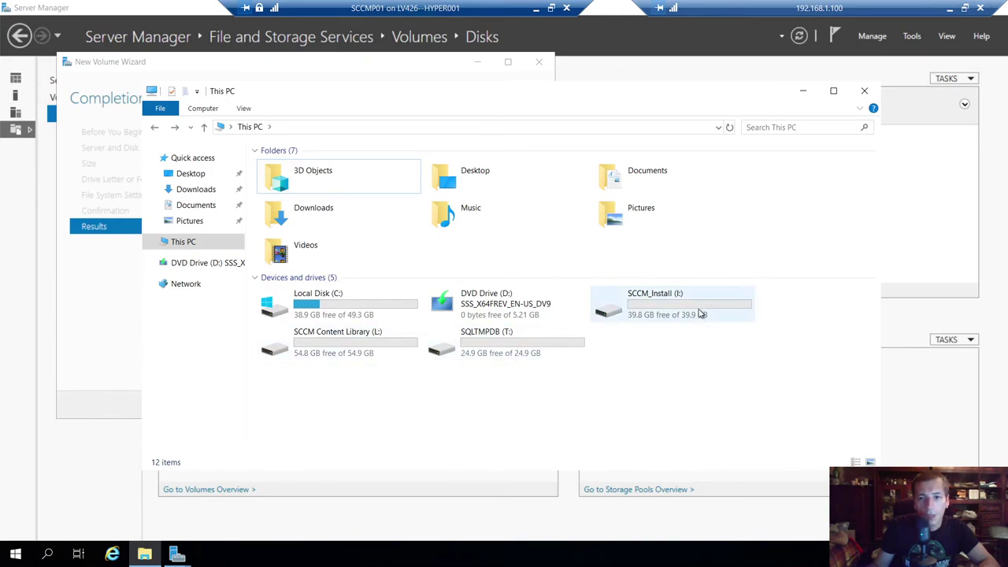
left_click(520, 352)
left_click(543, 412)
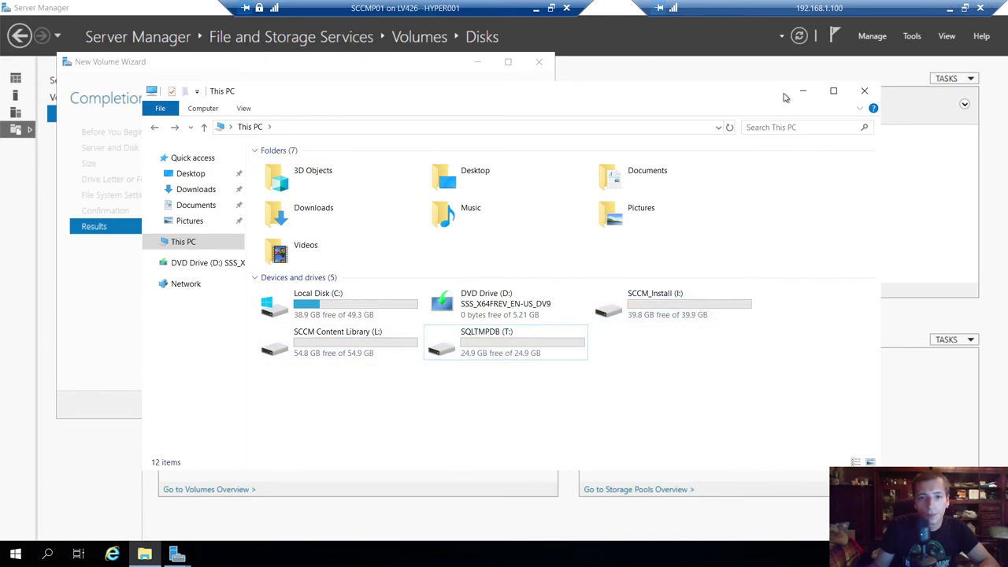
left_click(536, 10)
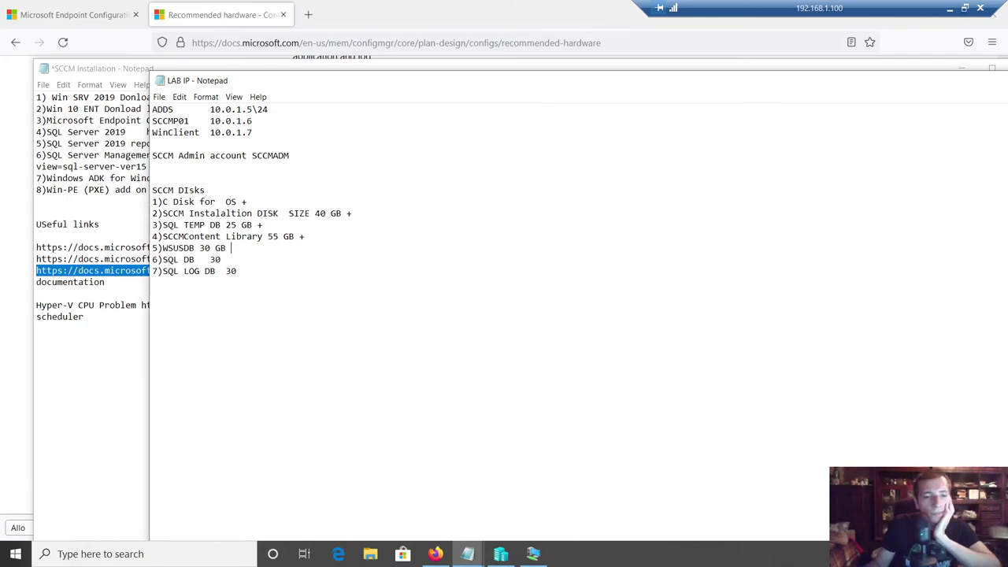
- Return to Hyper-V Manager and open SCCMP01's settings
left_click(534, 553)
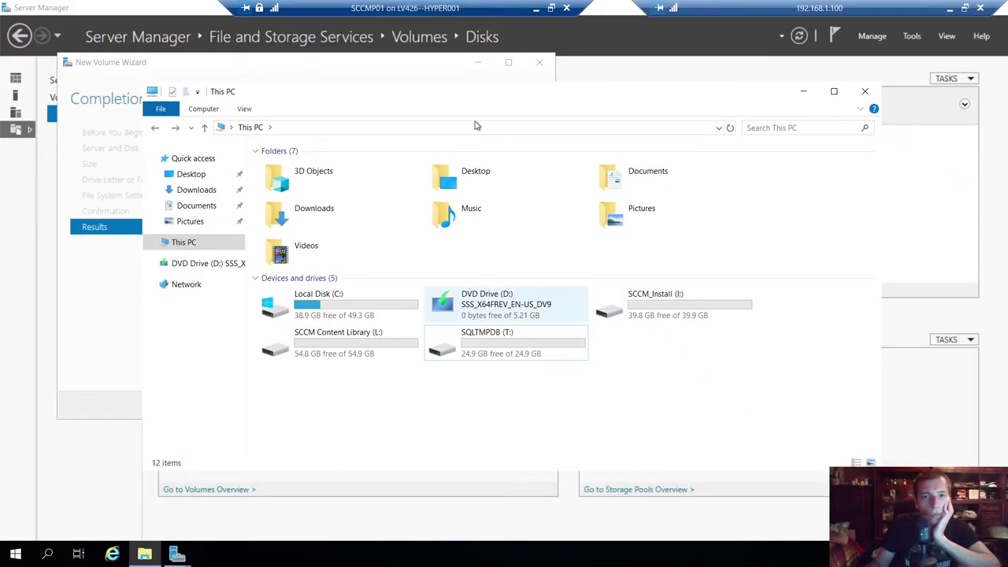
left_click(535, 7)
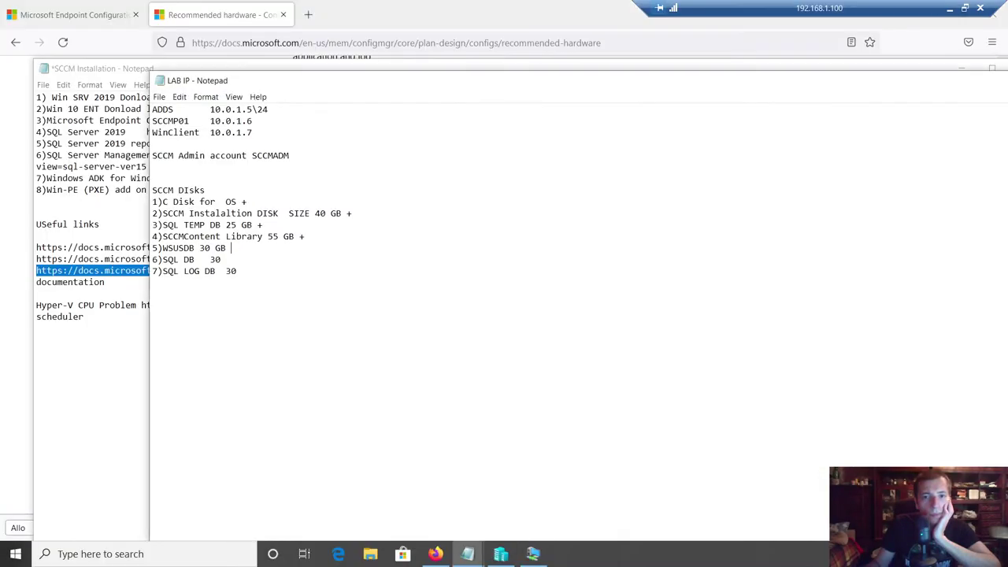
left_click(435, 554)
left_click(501, 554)
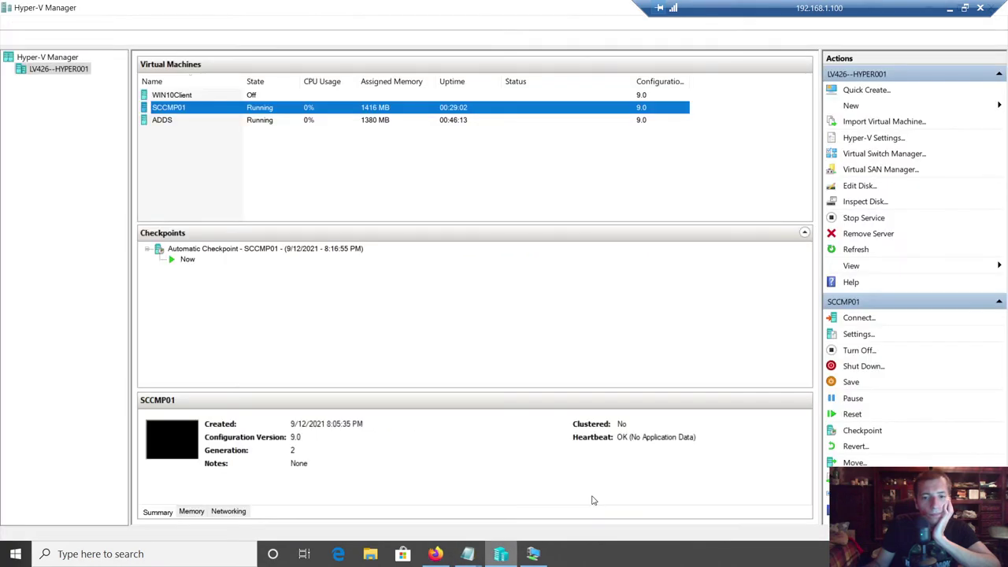
right_click(175, 112)
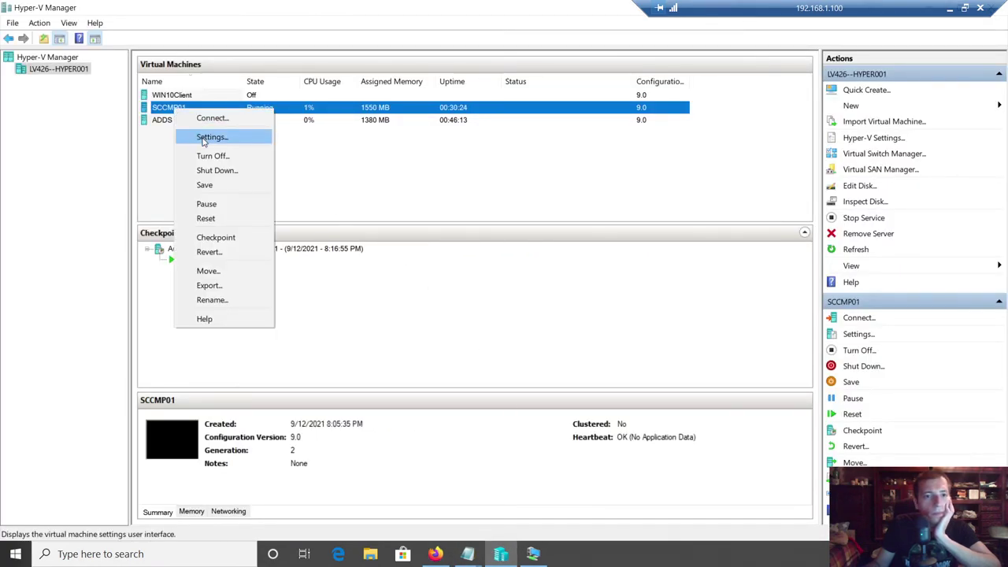
left_click(206, 137)
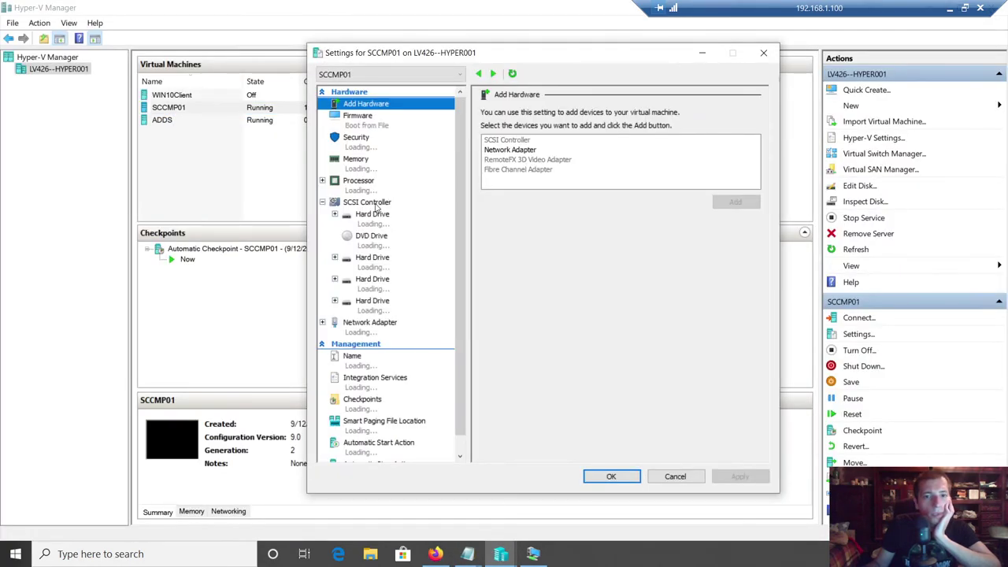
- Add a hard drive to the SCSI controller and start a new virtual hard disk for it
left_click(377, 203)
left_click(498, 150)
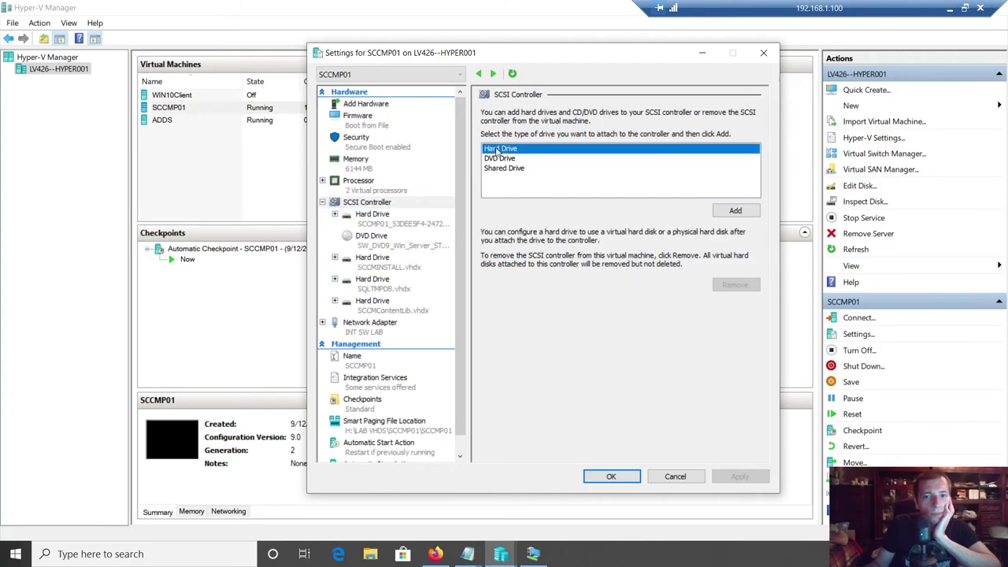
left_click(734, 211)
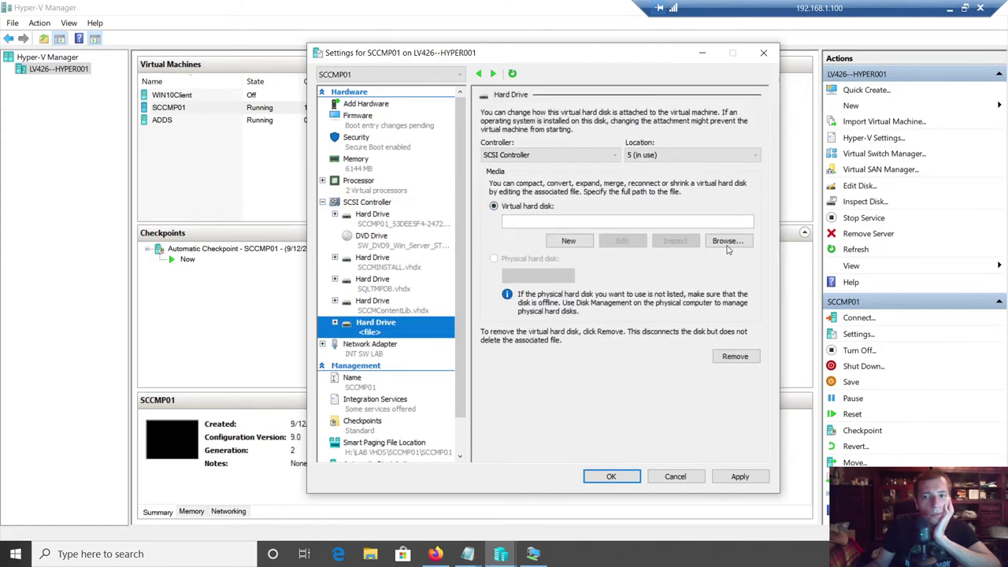
left_click(569, 240)
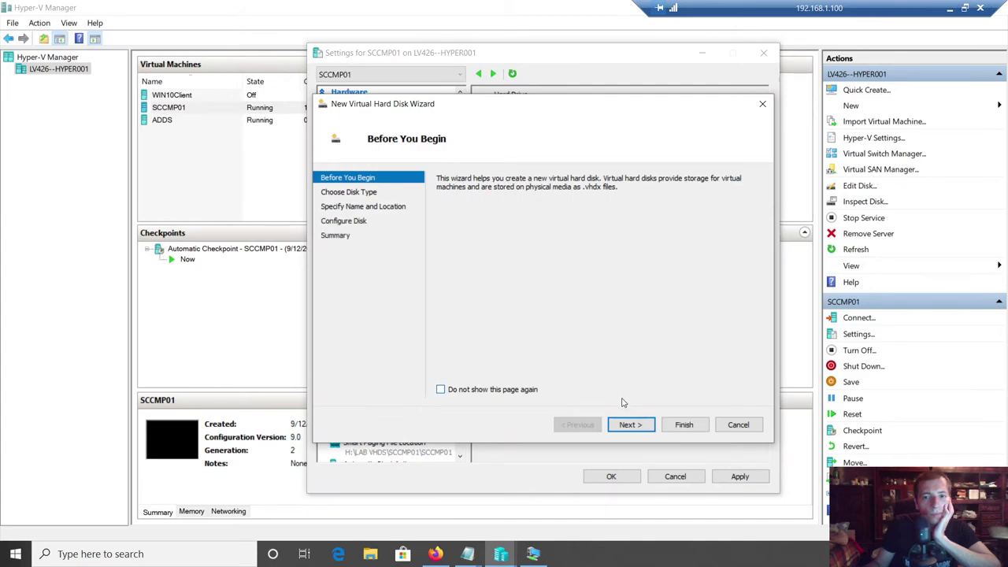
- Make the new virtual disk fixed size and name it WSUSDB.vhdx
left_click(631, 425)
left_click(459, 194)
left_click(630, 425)
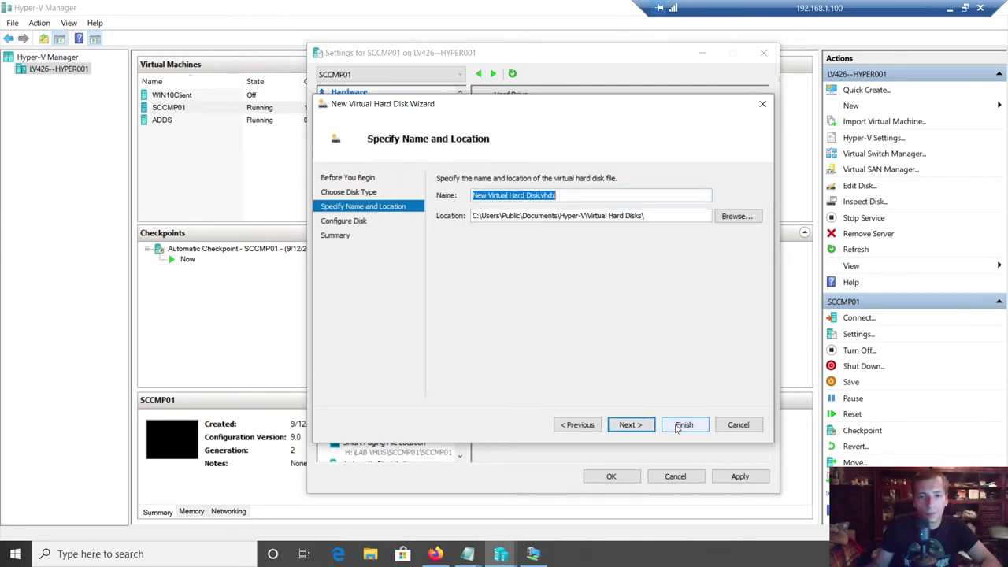
left_click(530, 196)
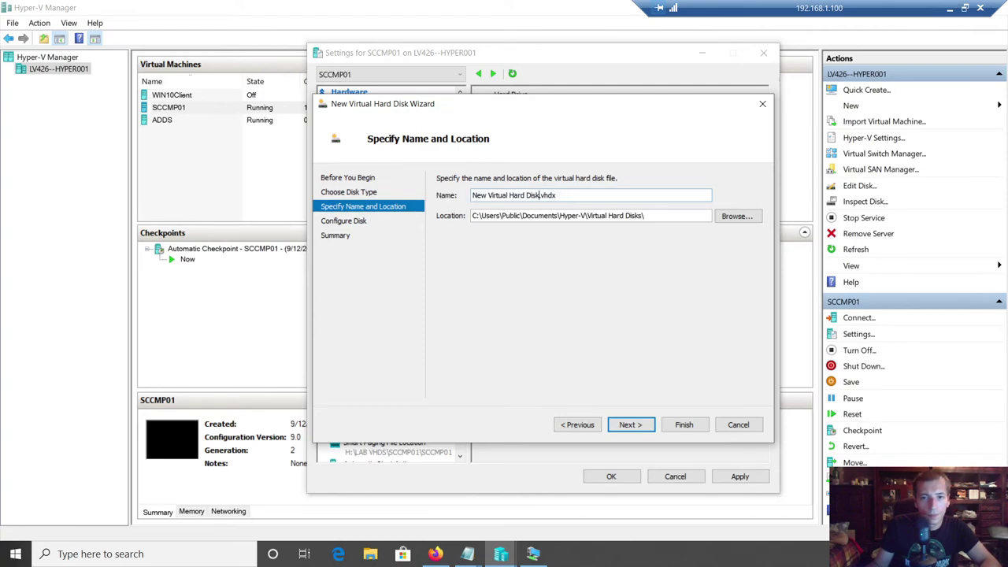
key("shift+Home")
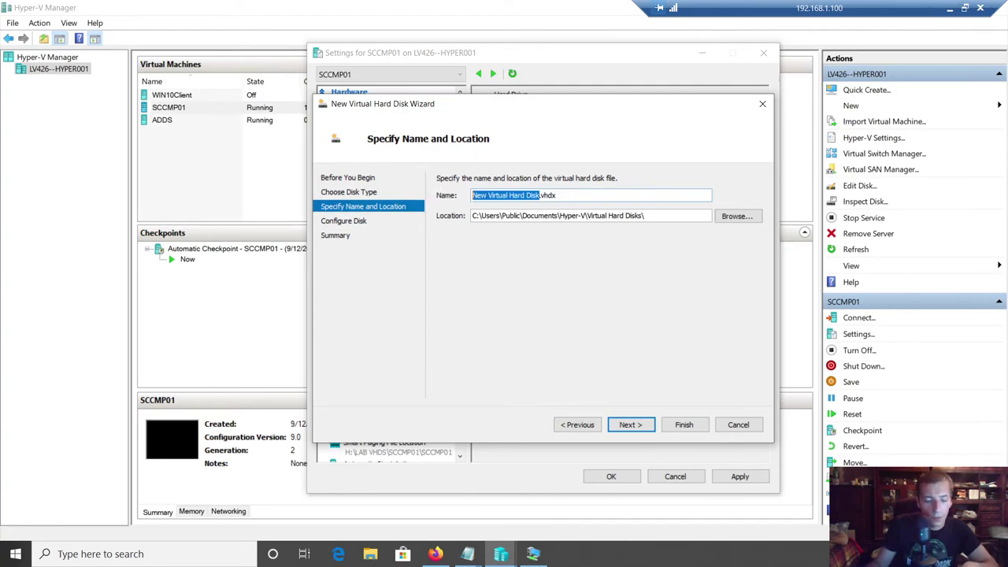
type("WSUS")
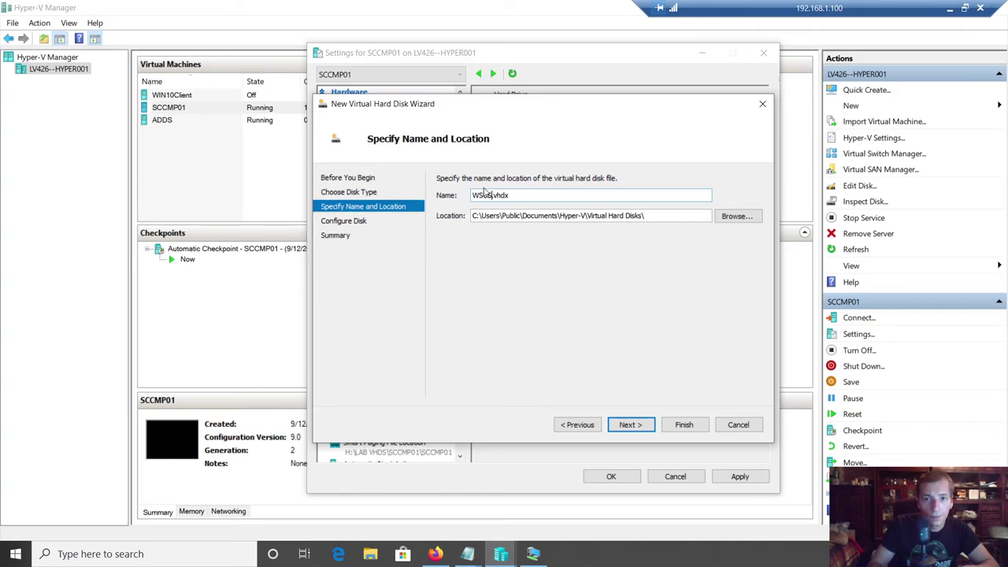
type("DB")
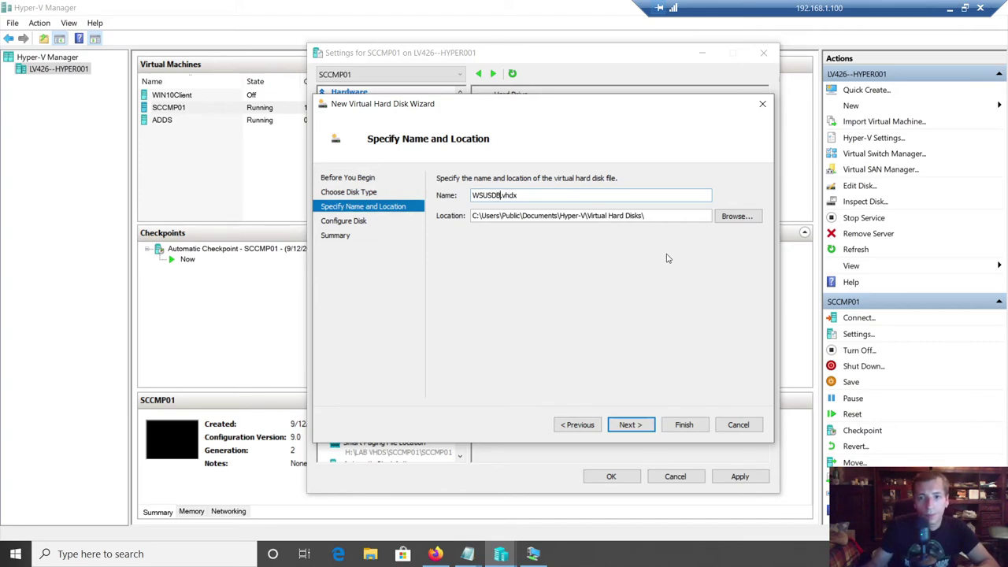
- Store the disk in H:\LAB VHDS\SCCMP01\SCCMP01\Virtual Hard Disks
left_click(748, 221)
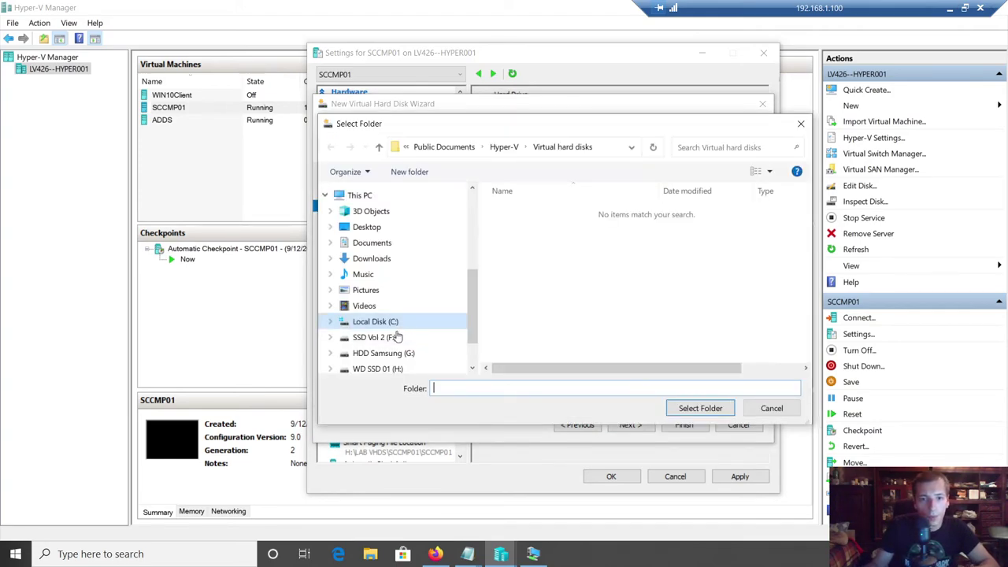
left_click(391, 370)
double_click(535, 210)
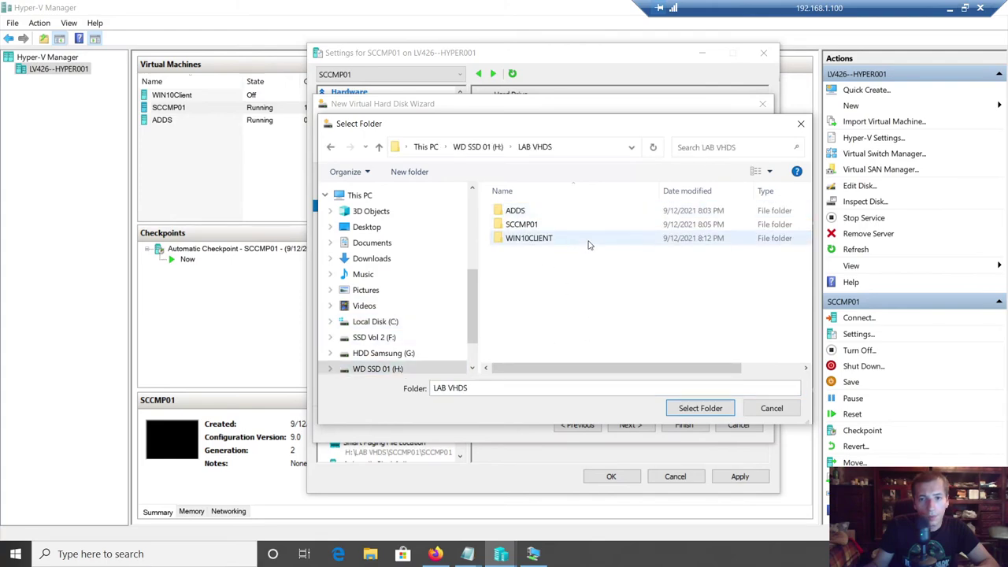
double_click(544, 224)
double_click(556, 213)
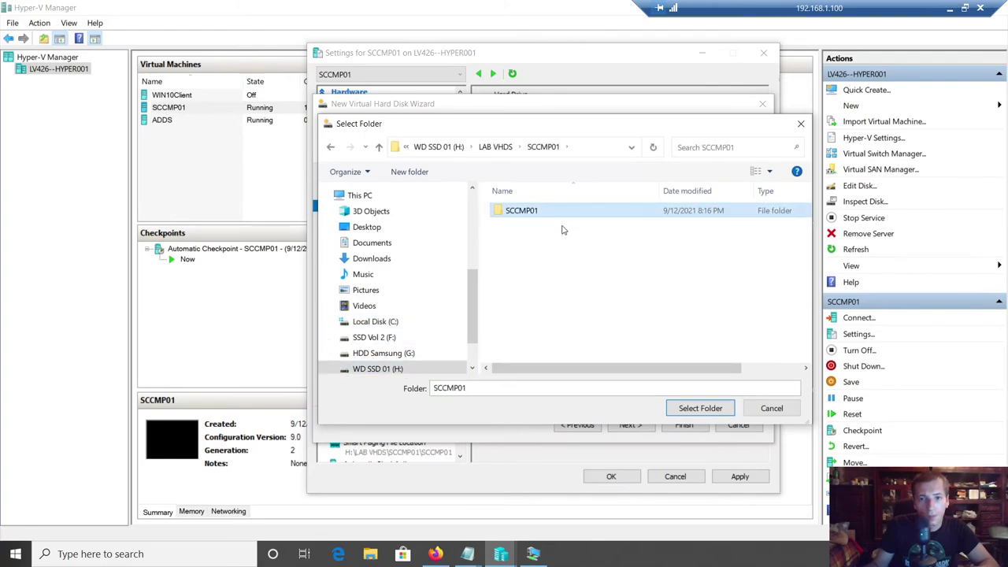
double_click(536, 225)
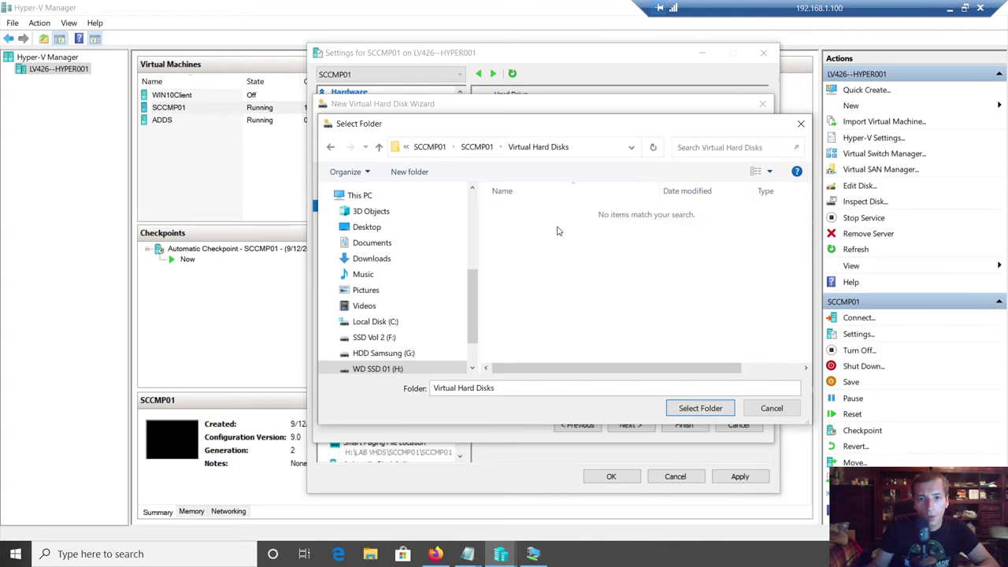
left_click(700, 408)
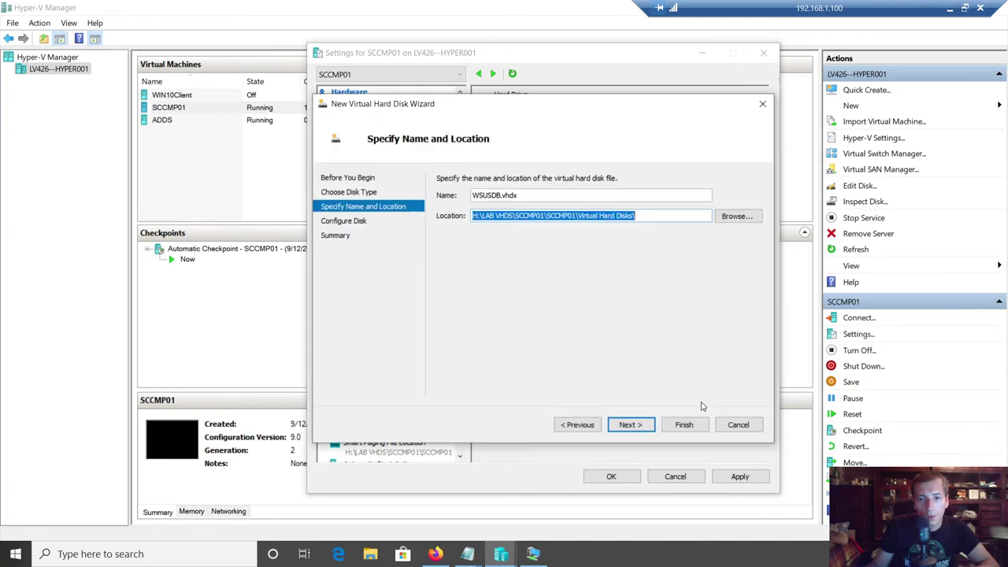
left_click(638, 426)
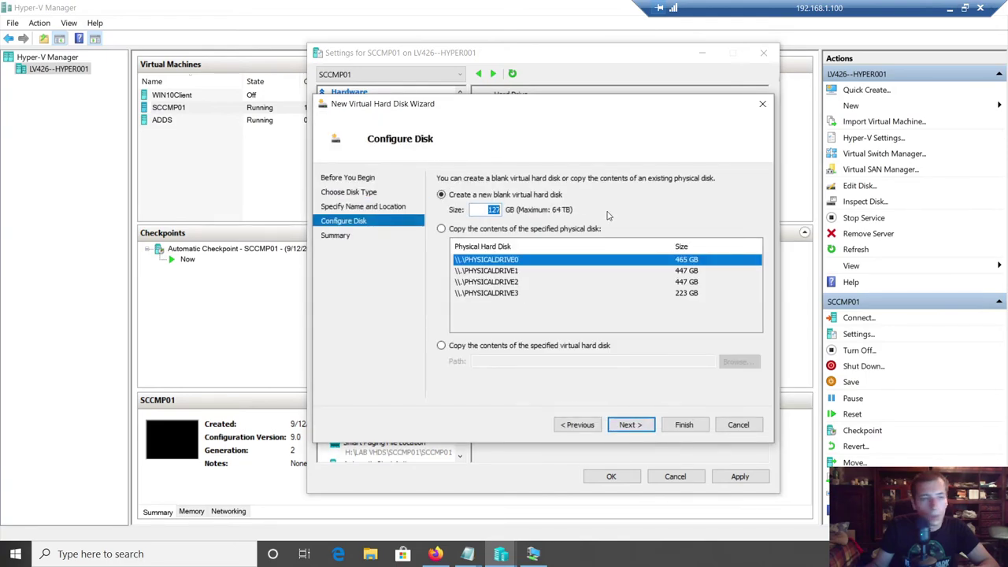
- Check the lab notes for the size, then create the disk at 30 GB
mouse_move(473, 547)
left_click(535, 497)
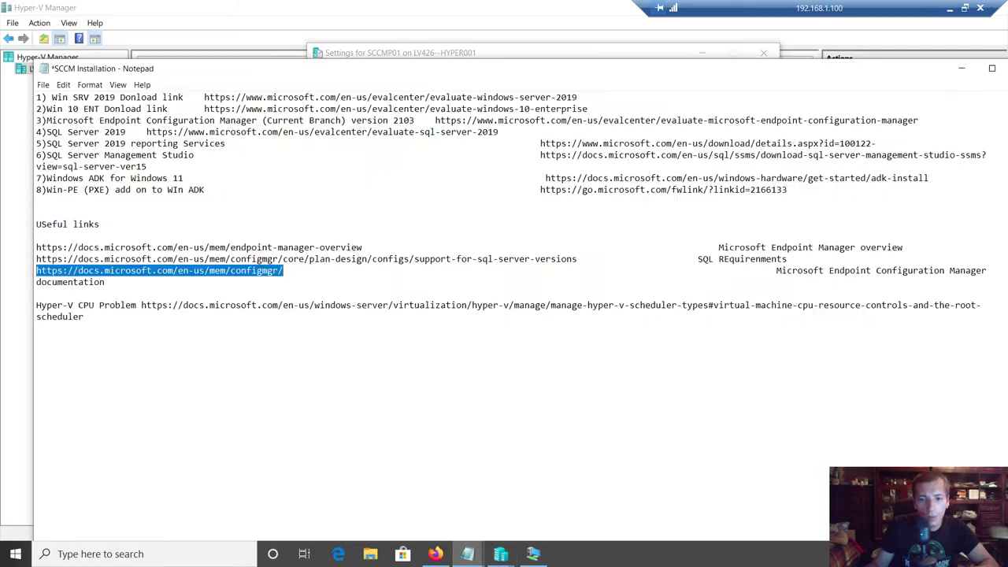
mouse_move(473, 552)
left_click(659, 498)
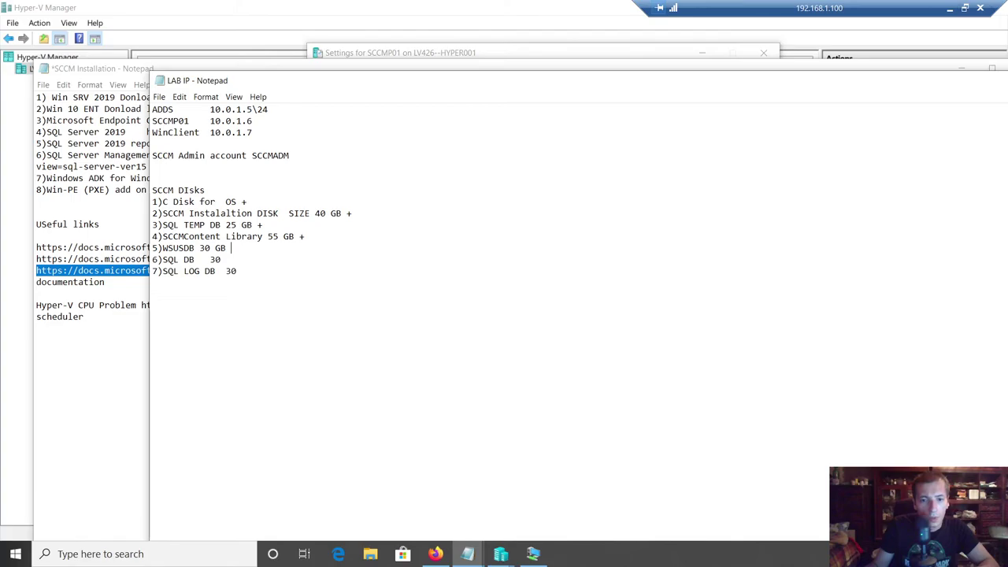
left_click(533, 554)
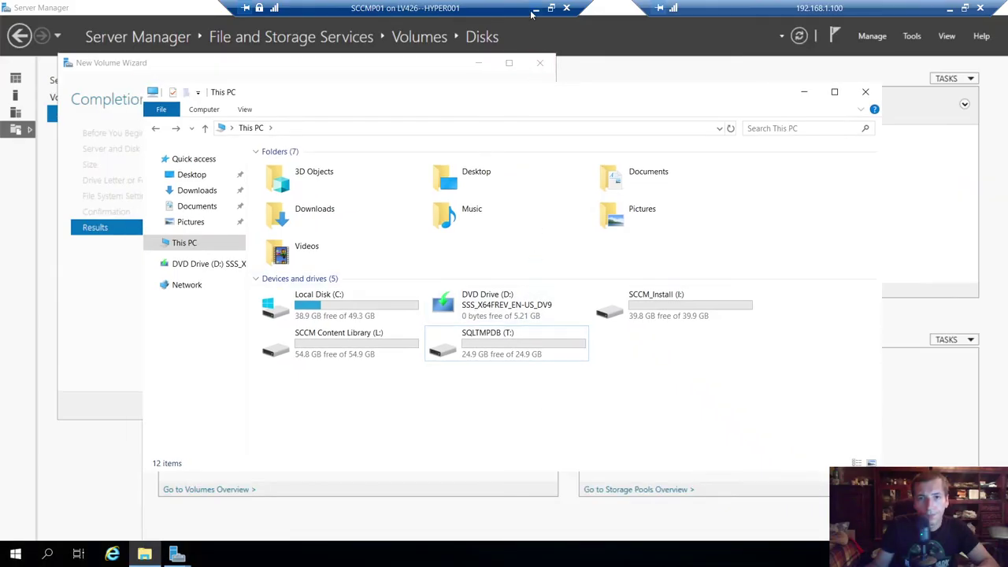
left_click(535, 8)
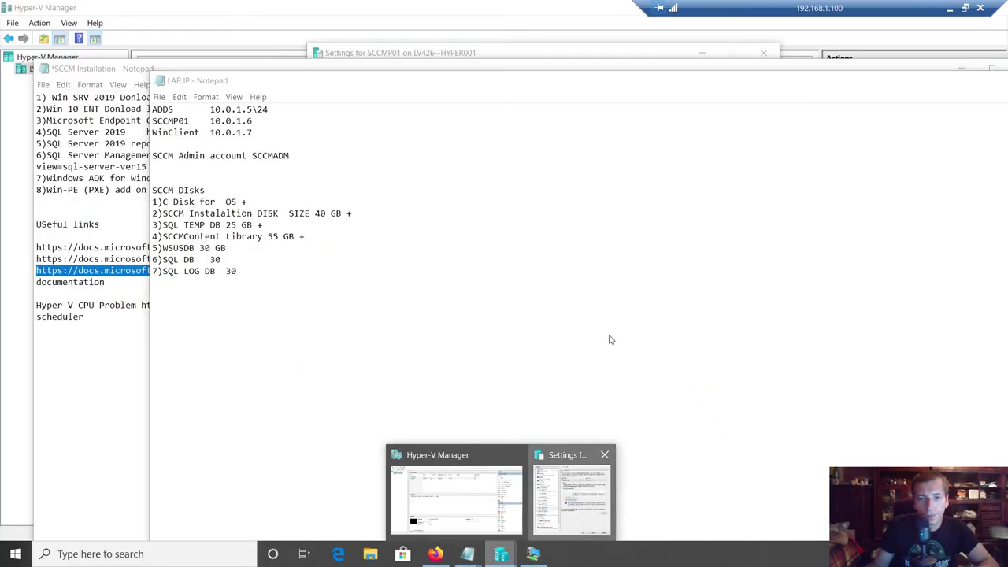
left_click(566, 467)
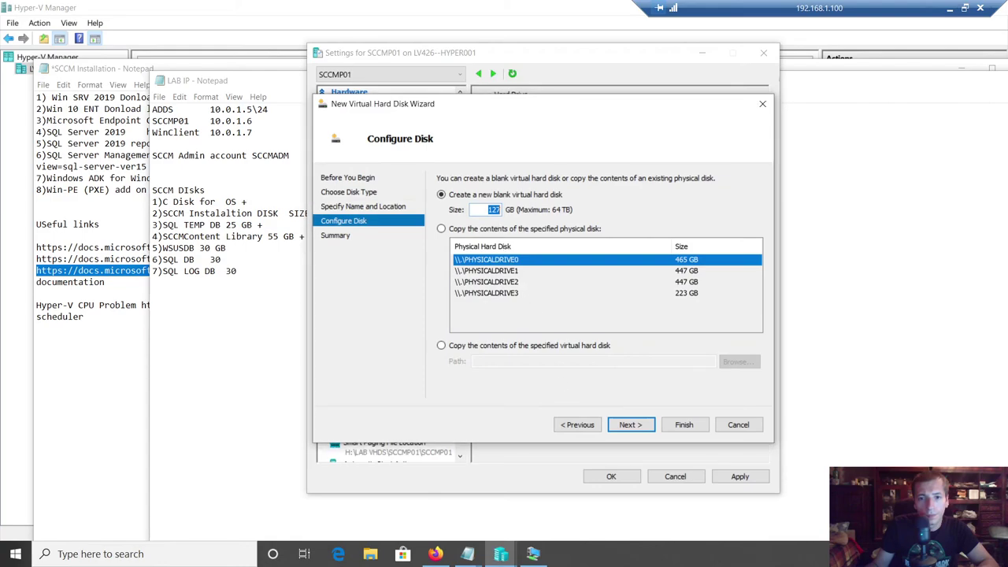
type("30")
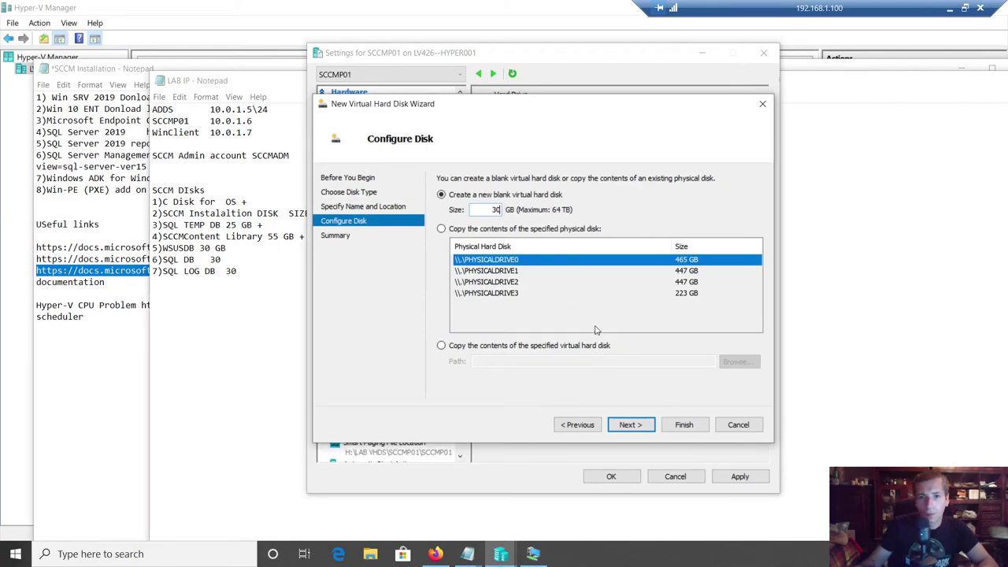
left_click(632, 426)
left_click(683, 426)
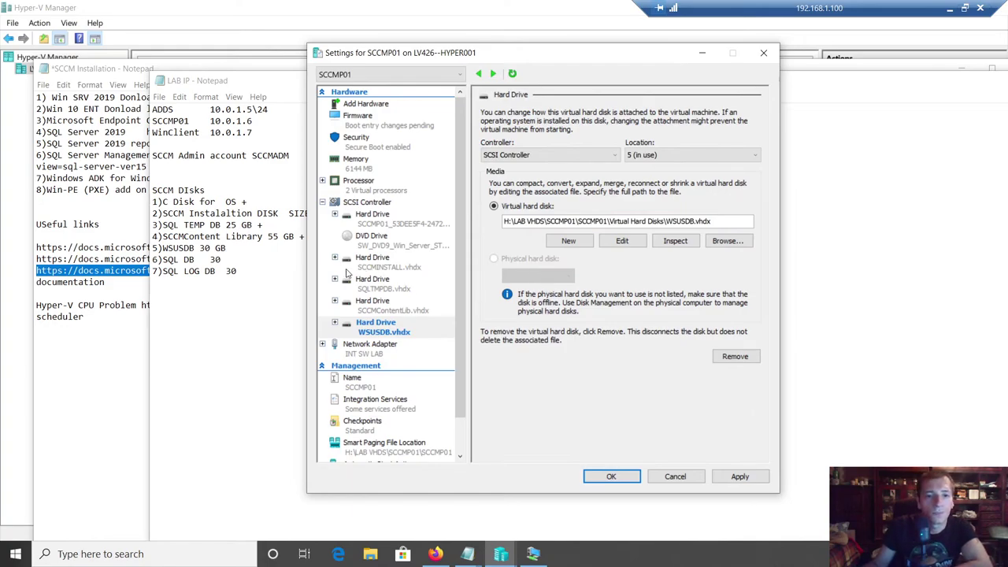
- Apply the WSUSDB disk to SCCMP01 and mark WSUSDB done with a plus in the notes
left_click(740, 476)
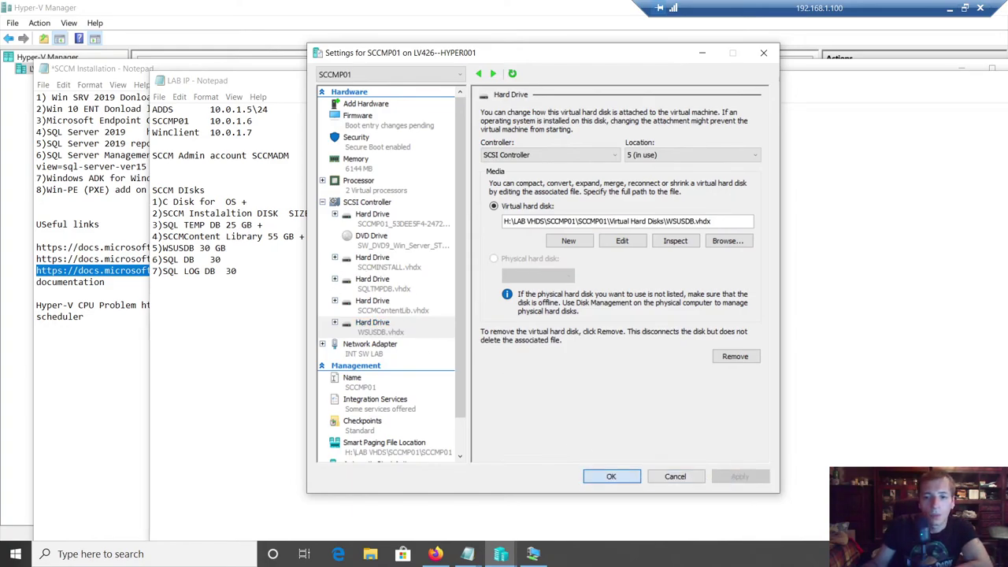
key("alt+Tab")
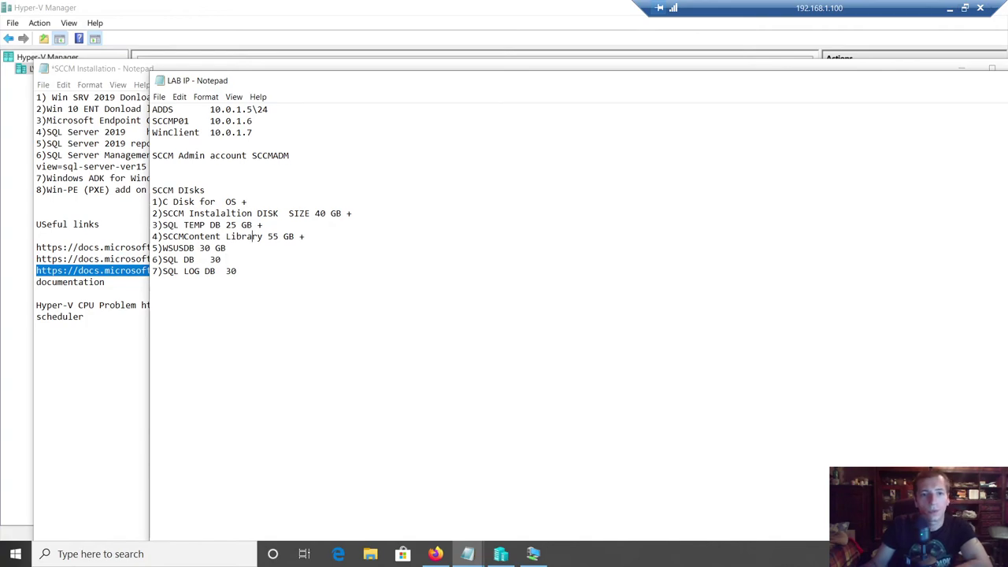
type("+")
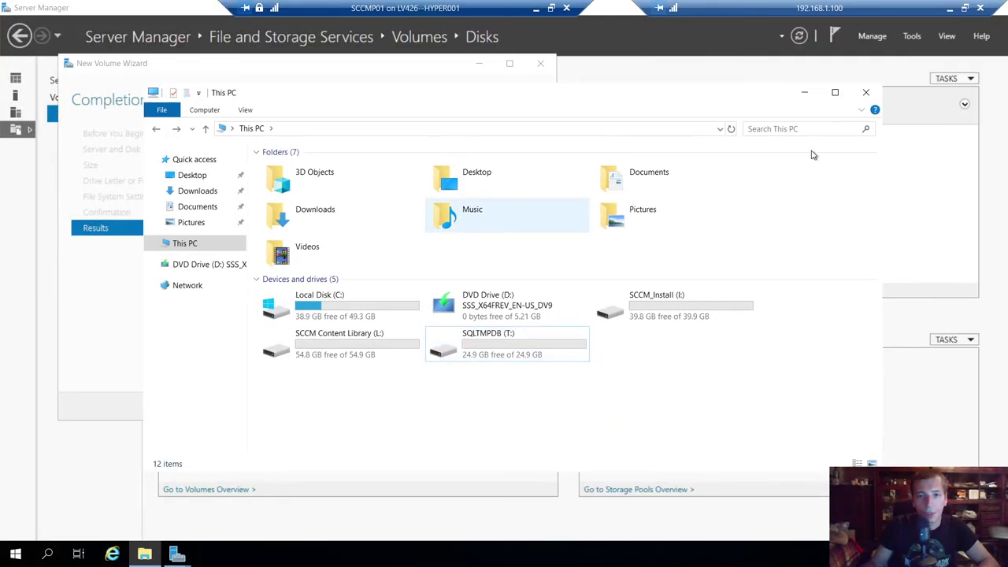
- Close the finished volume wizard, refresh the disks, and bring the new 30 GB disk 4 online
left_click(805, 92)
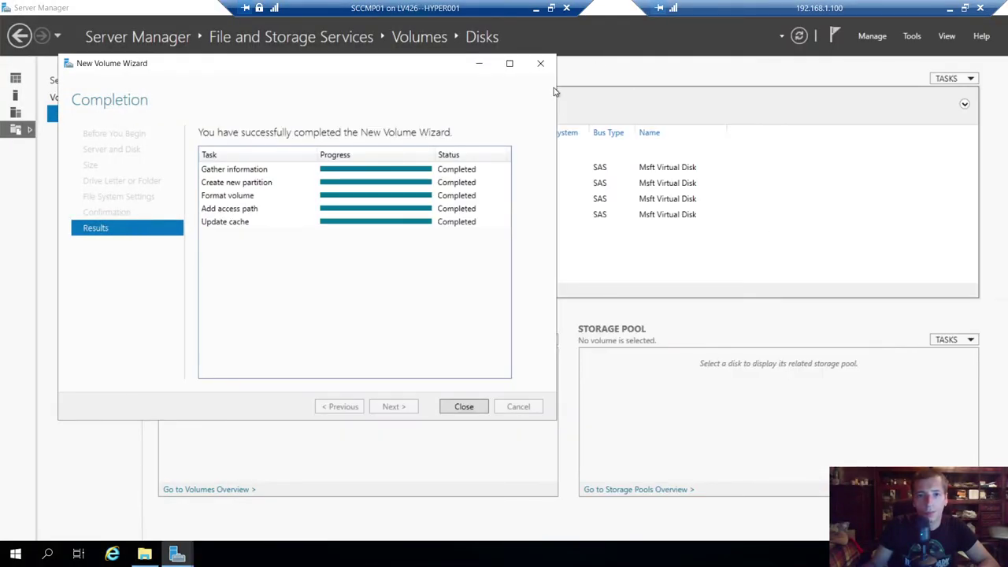
key("Return")
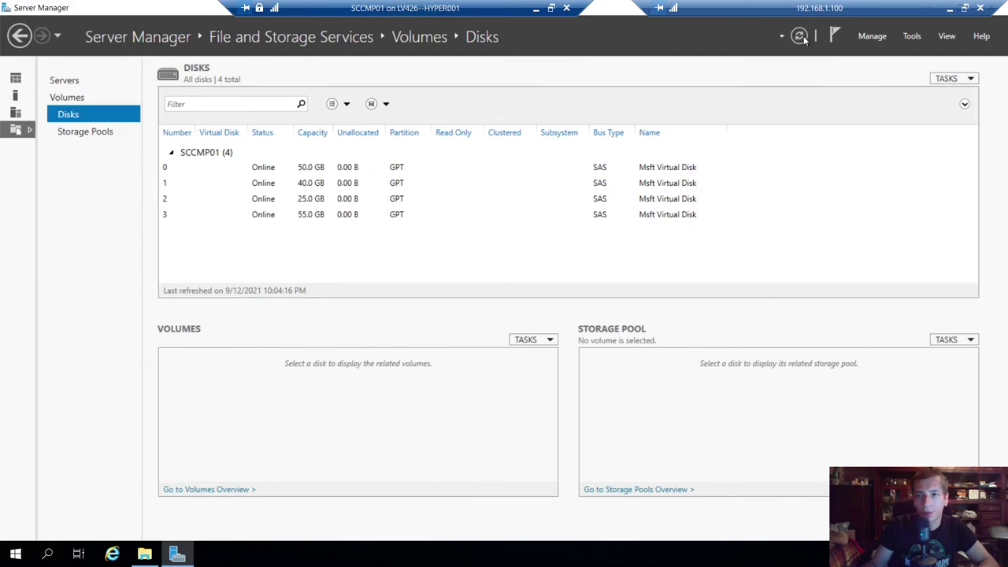
left_click(799, 36)
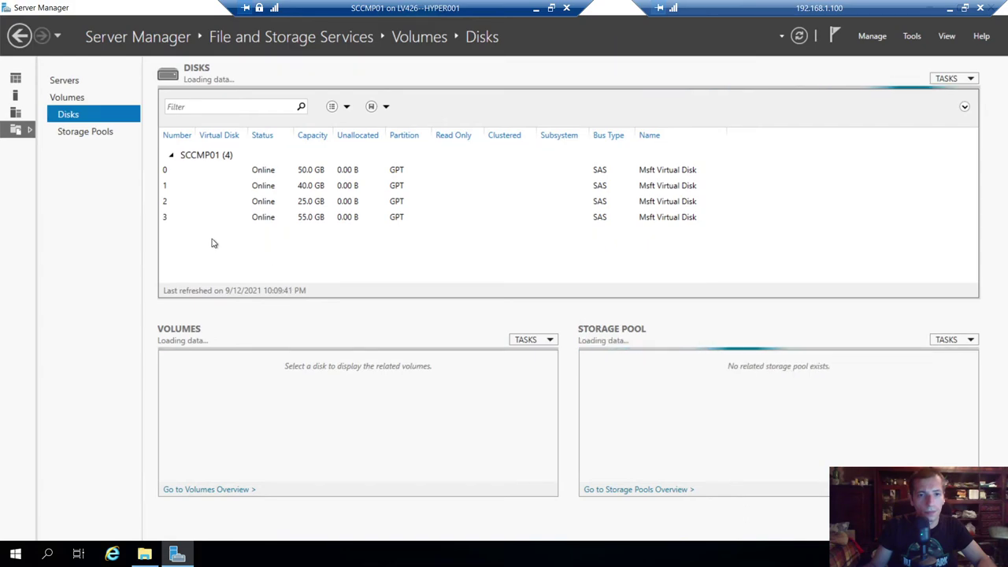
left_click(217, 236)
right_click(218, 241)
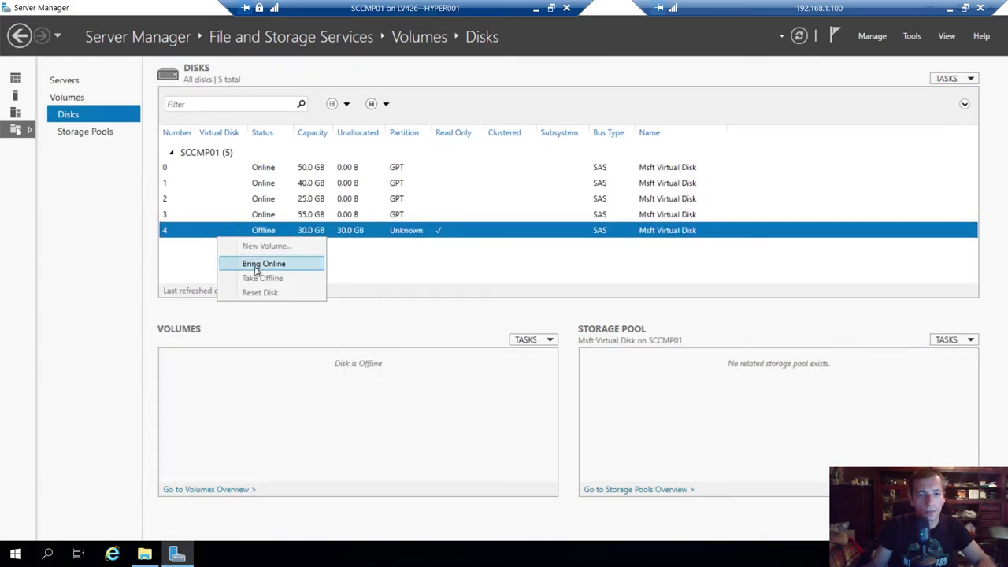
left_click(252, 264)
left_click(535, 328)
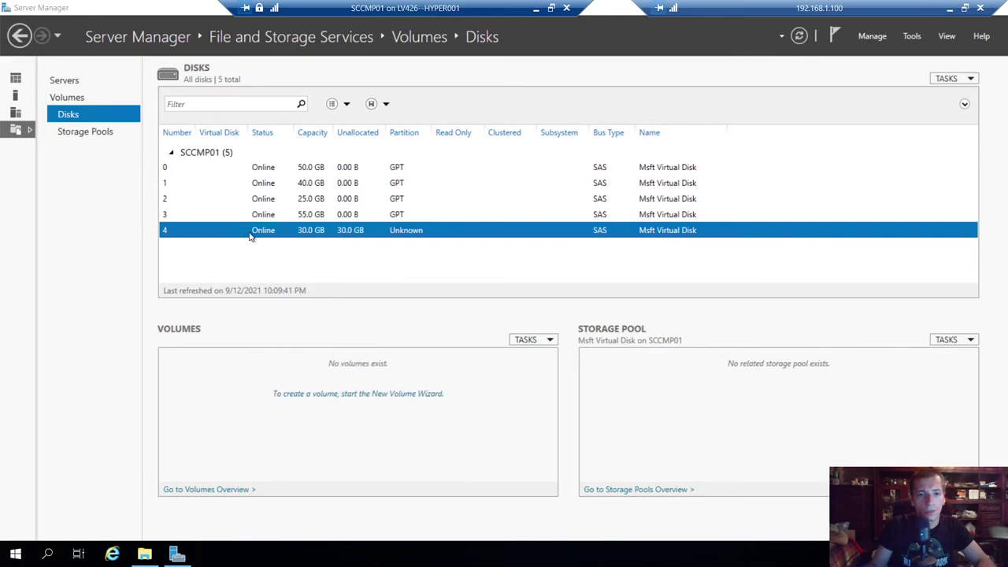
- Start a new volume on disk 4, initialized as GPT, full 30 GB size, drive letter W
right_click(276, 234)
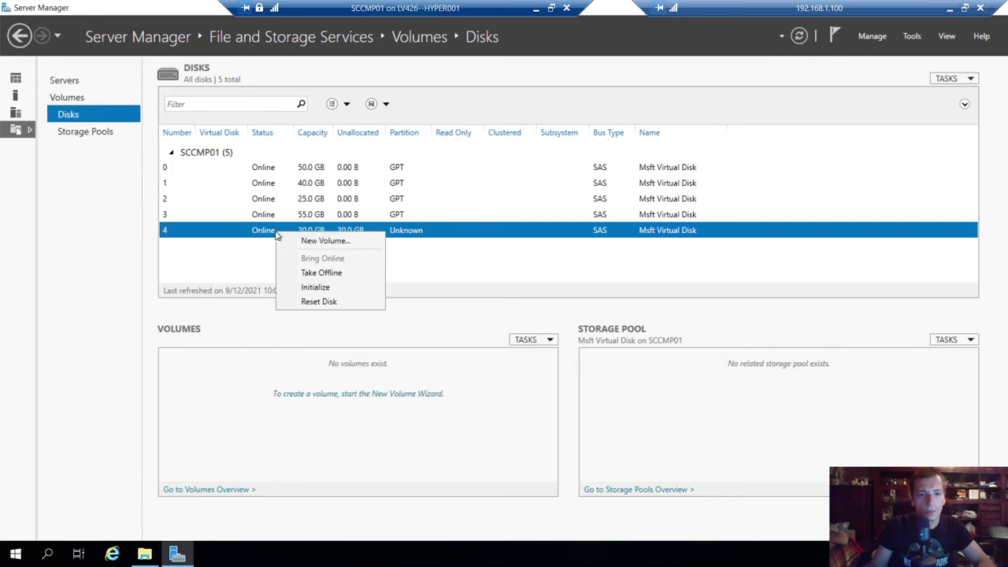
left_click(319, 240)
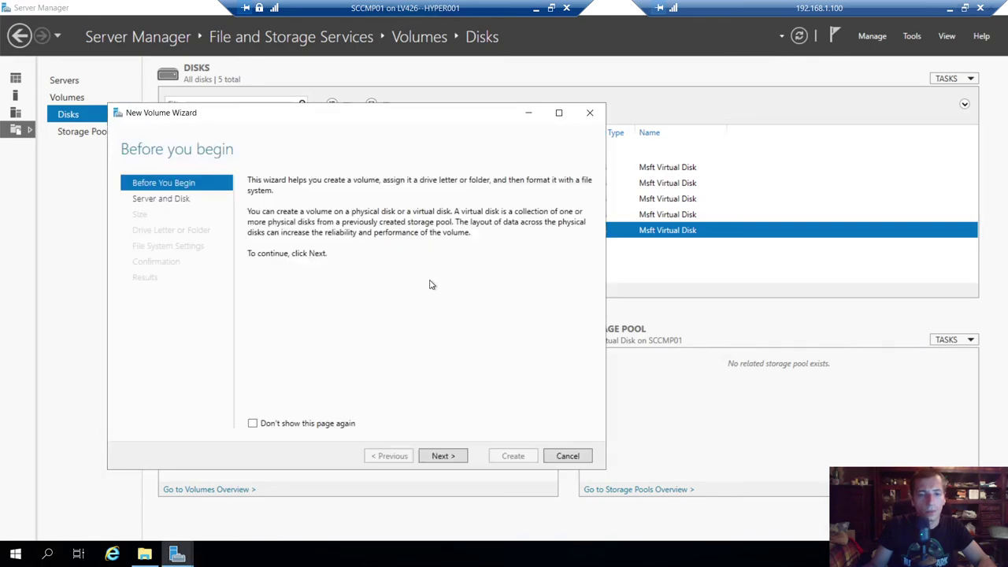
left_click(444, 455)
left_click(443, 455)
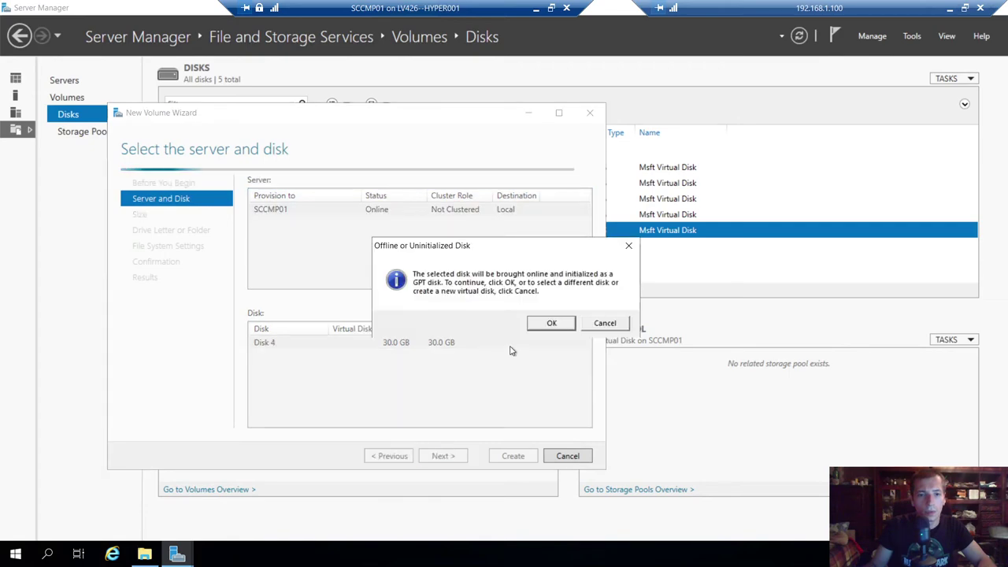
left_click(548, 323)
left_click(439, 456)
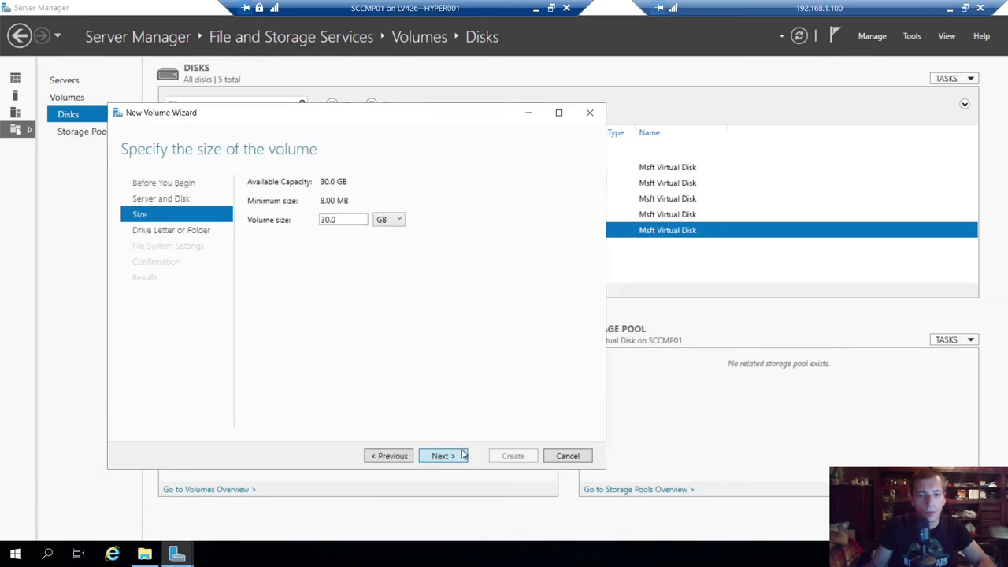
left_click(336, 228)
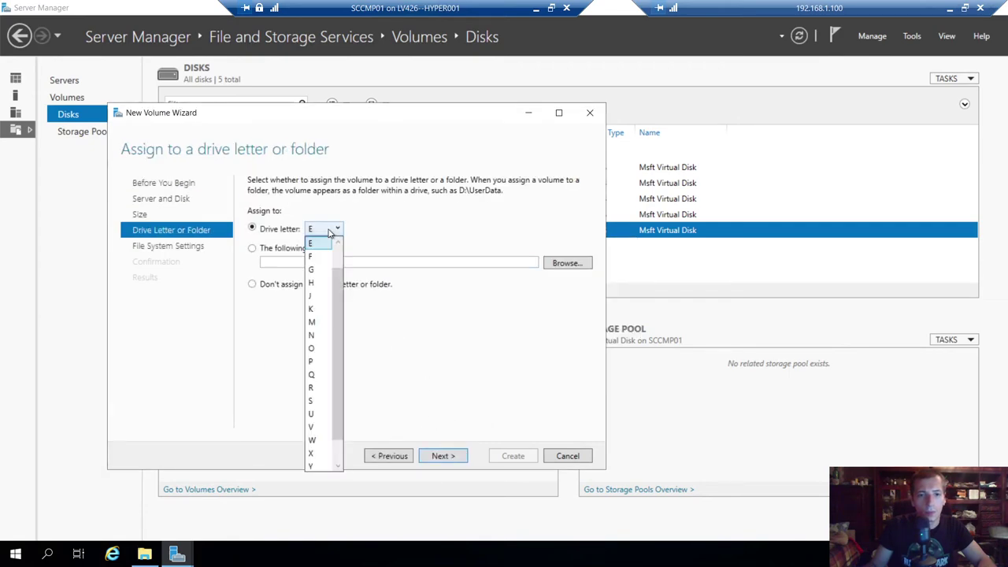
left_click(319, 439)
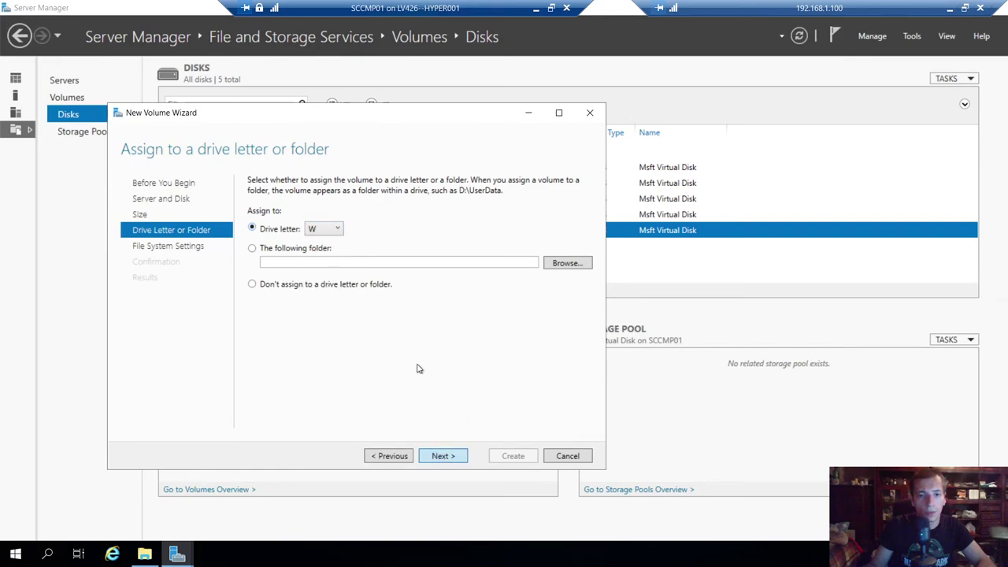
- Label the volume 'WSUS DB', create it, and close the completed wizard
key("Return")
type("WSUS DB")
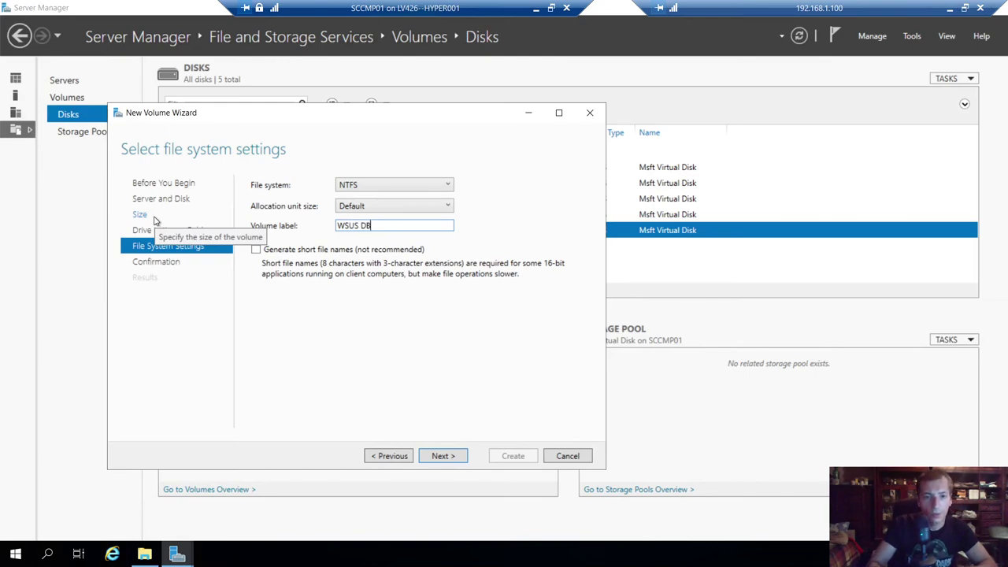
left_click(431, 457)
left_click(506, 457)
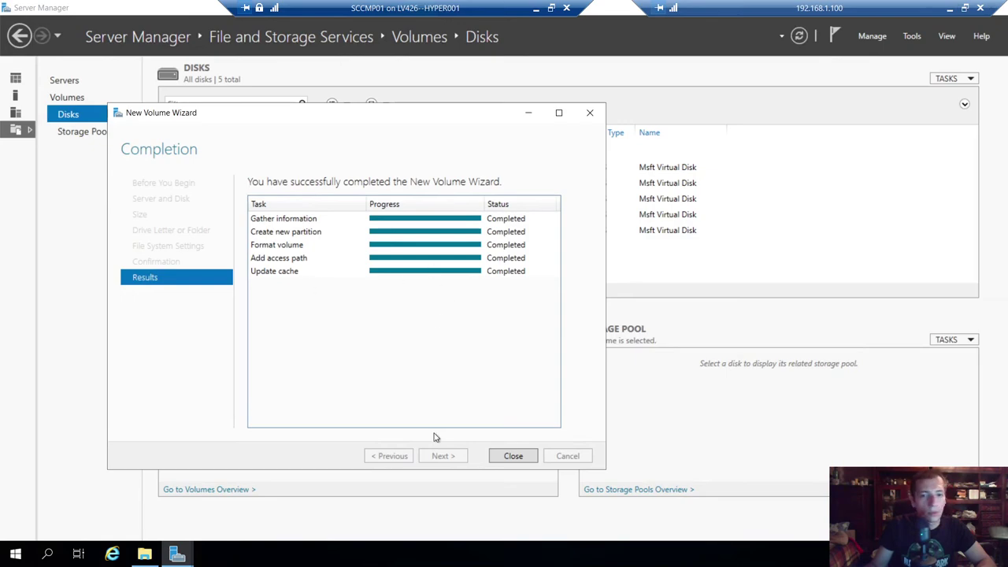
left_click(512, 456)
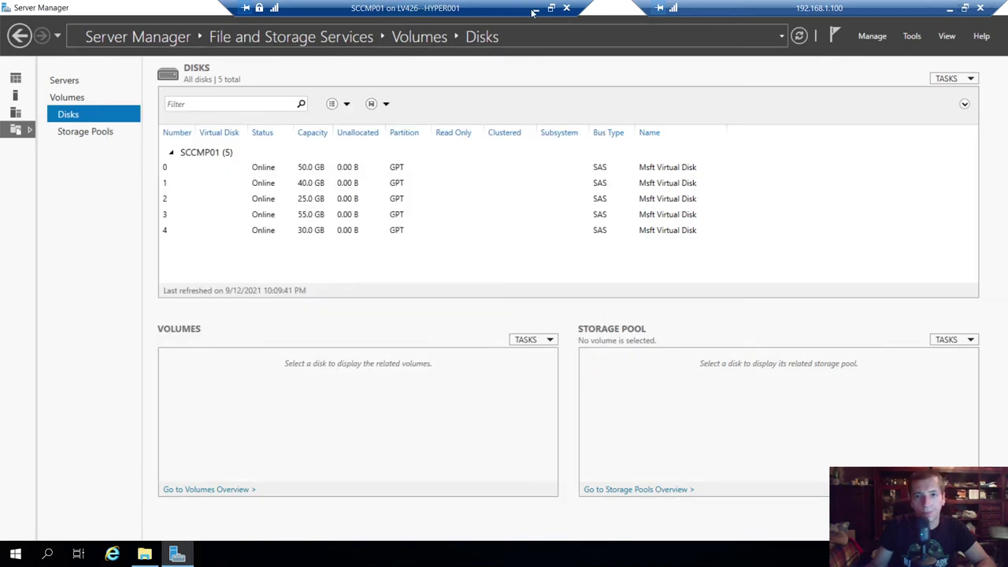
left_click(536, 7)
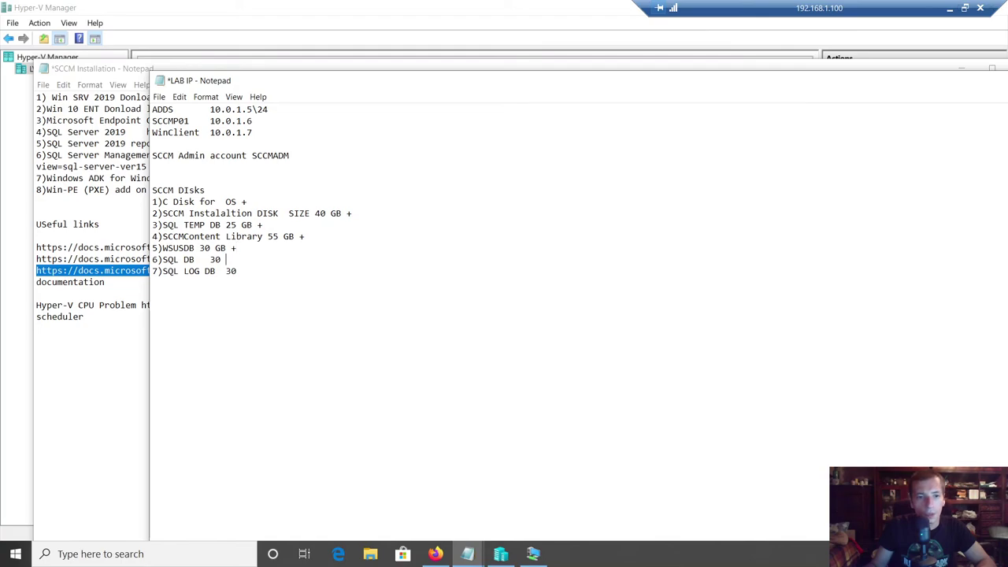
- In SCCMP01's settings, add a hard drive to the SCSI controller and begin a new virtual disk
left_click(501, 554)
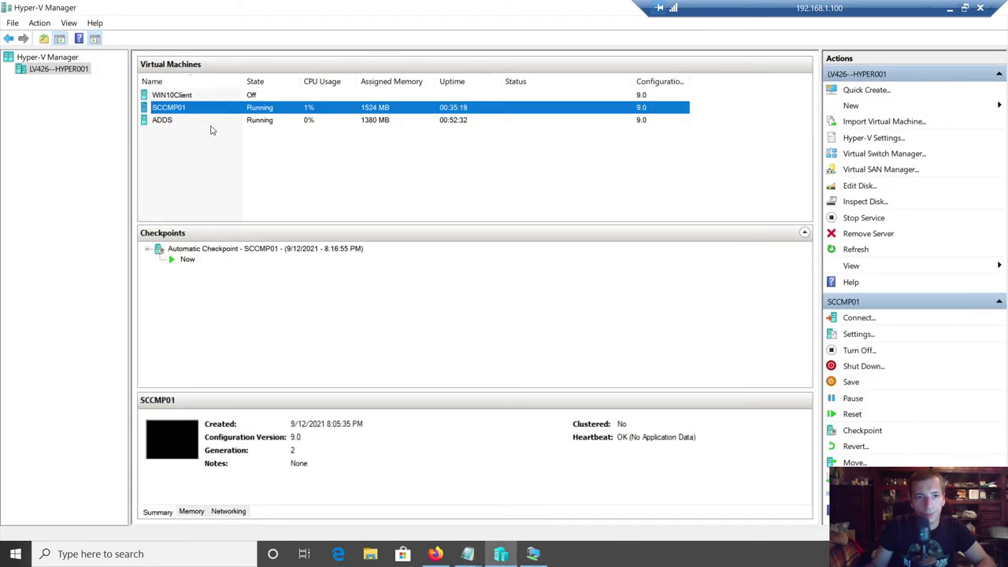
right_click(181, 112)
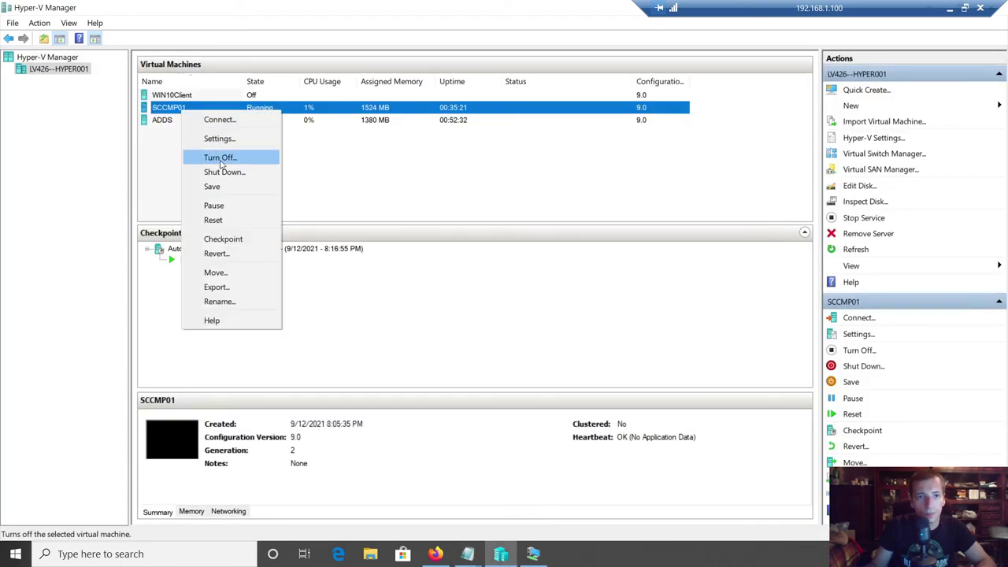
left_click(219, 140)
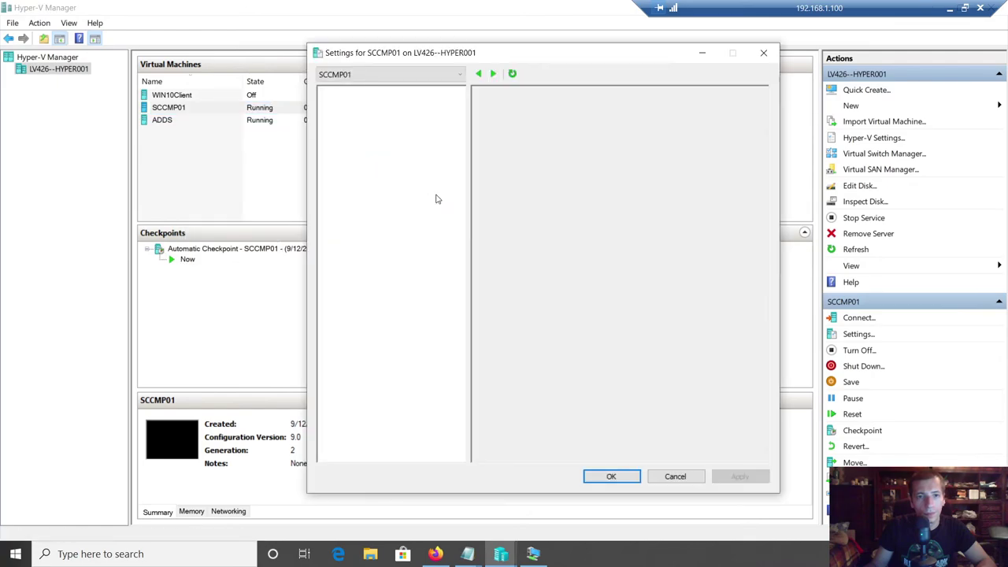
left_click(367, 202)
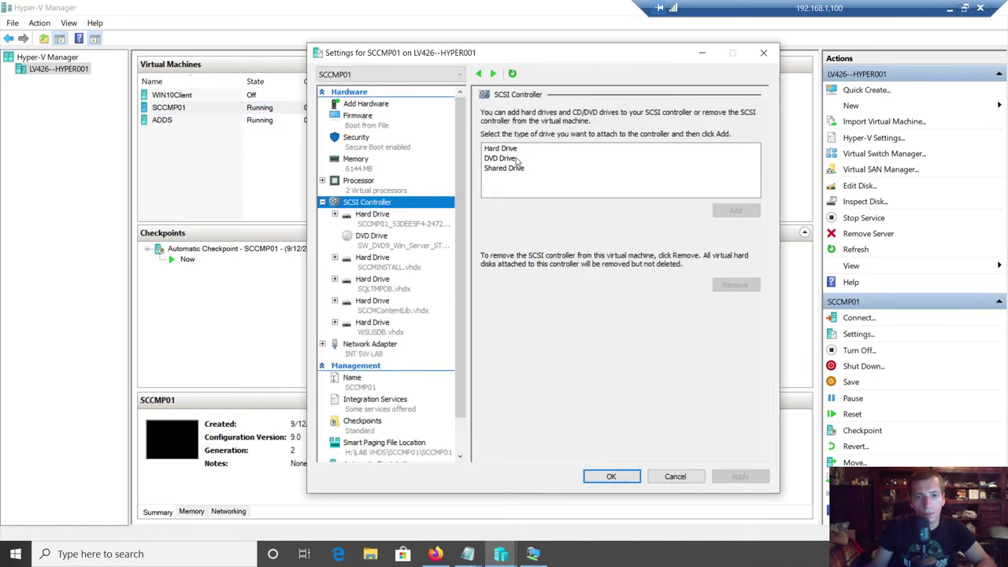
left_click(503, 148)
left_click(746, 214)
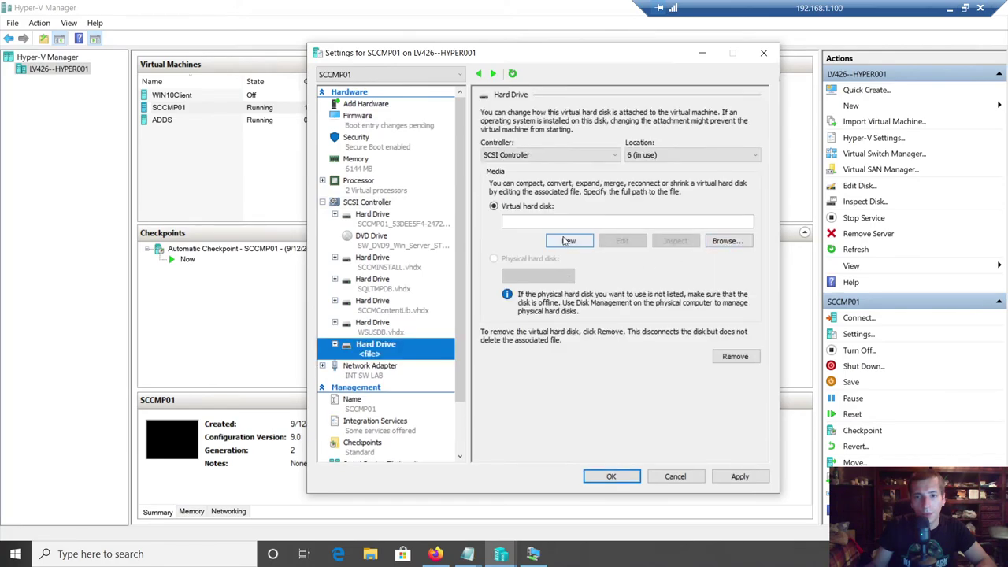
left_click(561, 240)
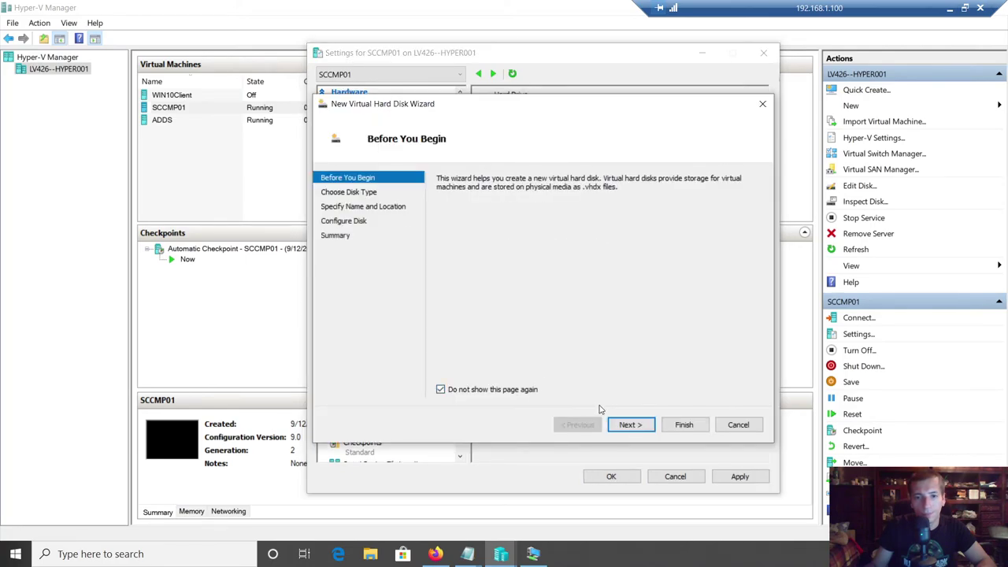
- Name the fixed-size disk SQLDB and store it in H:\LAB VHDS\SCCMP01\SCCMP01\Virtual Hard Disks
left_click(626, 425)
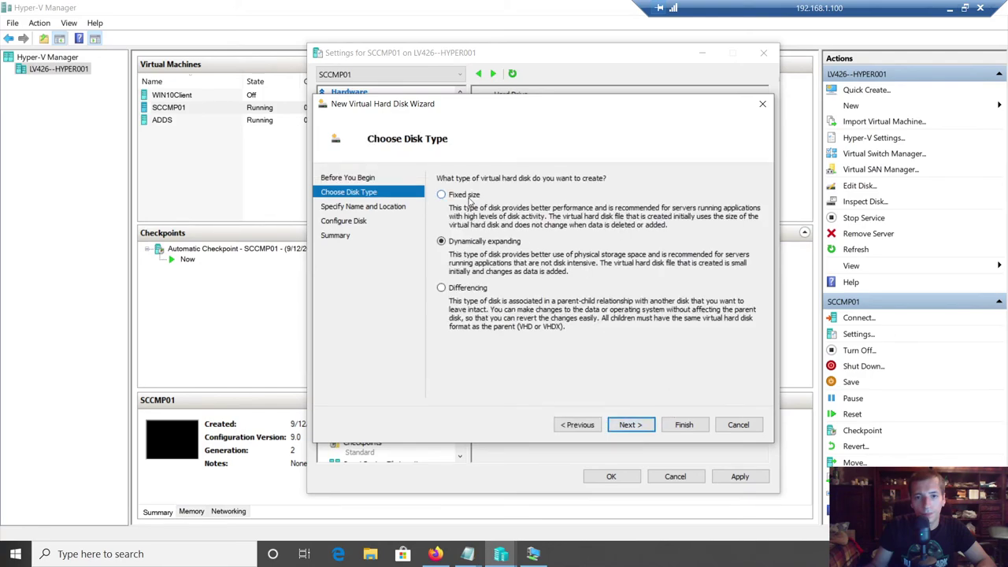
left_click(631, 425)
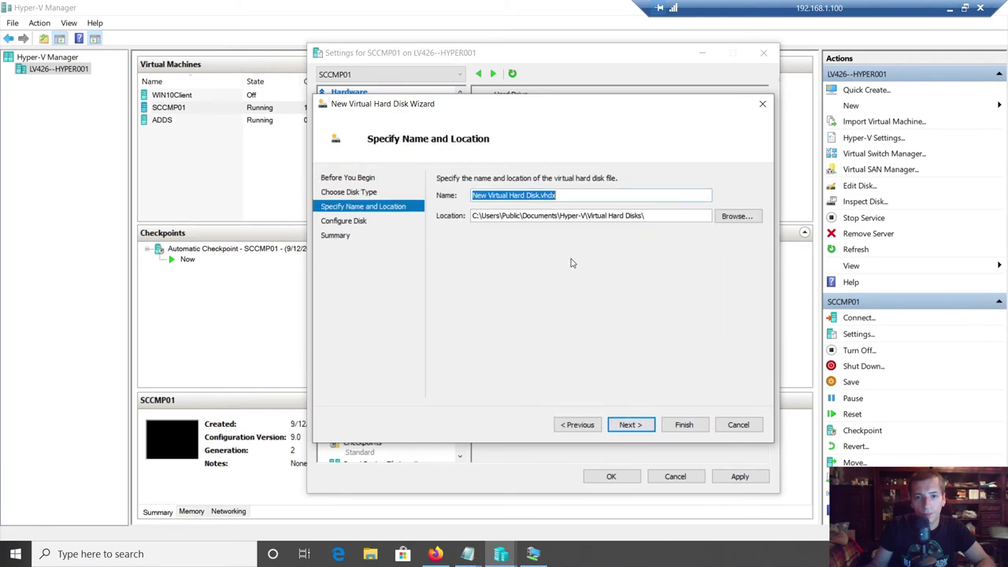
left_click(528, 196)
left_click_drag(540, 196, 257, 198)
type("SQLDB")
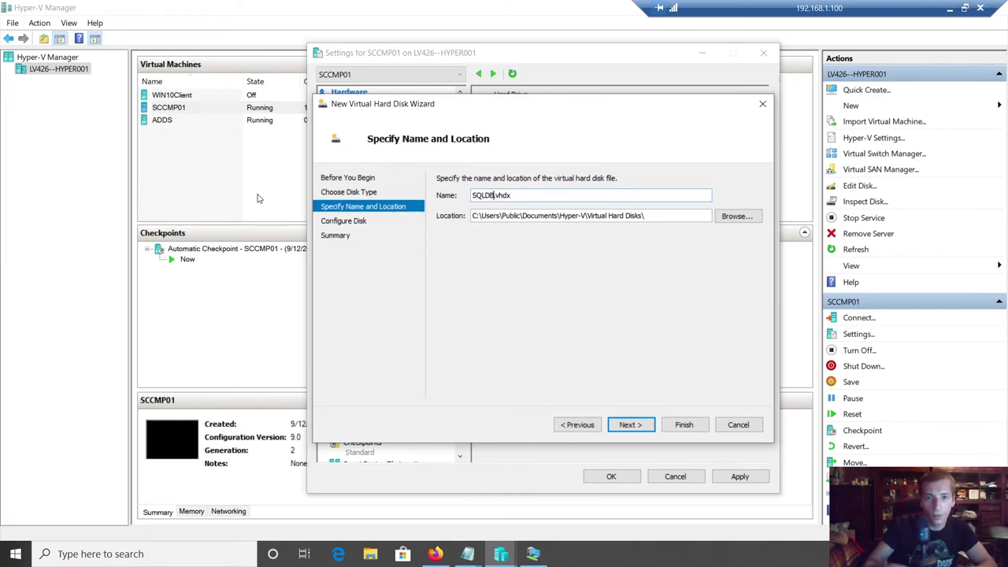
left_click(734, 217)
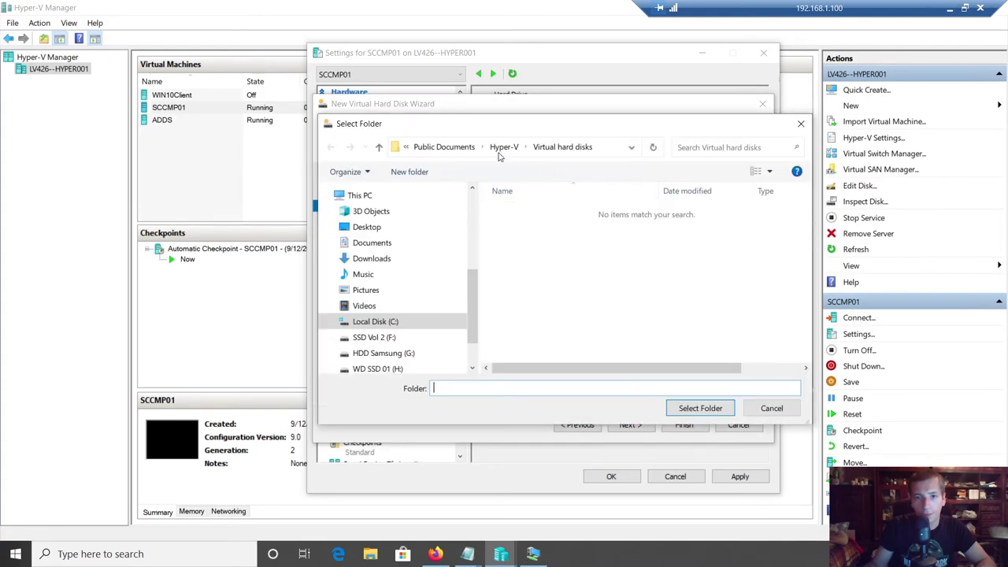
left_click(378, 369)
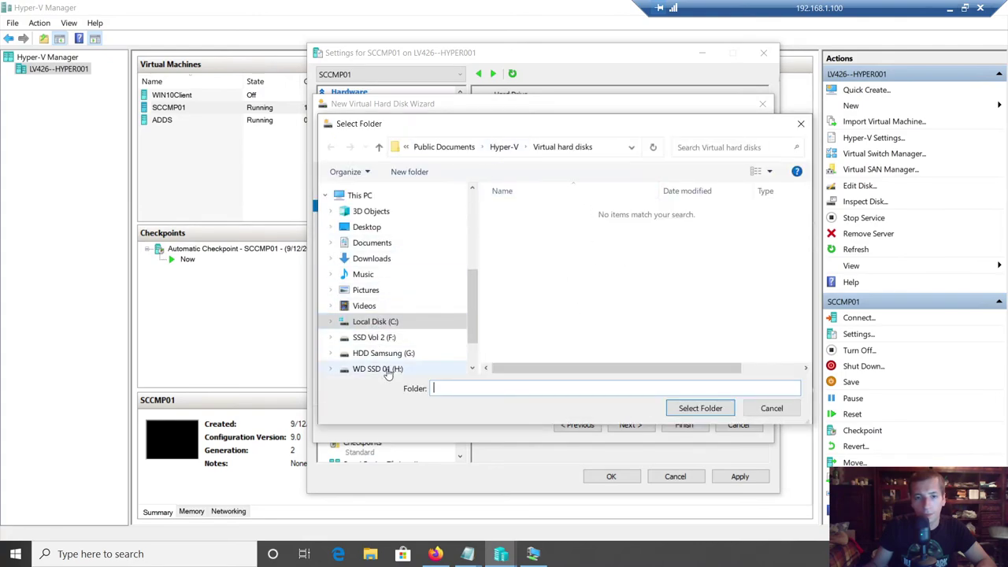
double_click(533, 213)
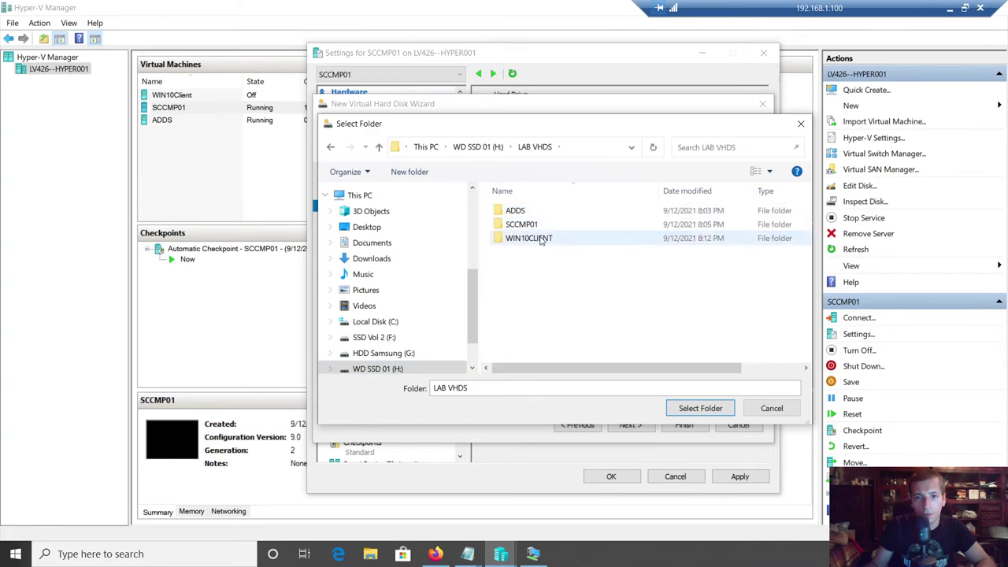
double_click(524, 226)
double_click(535, 212)
double_click(552, 227)
left_click(691, 409)
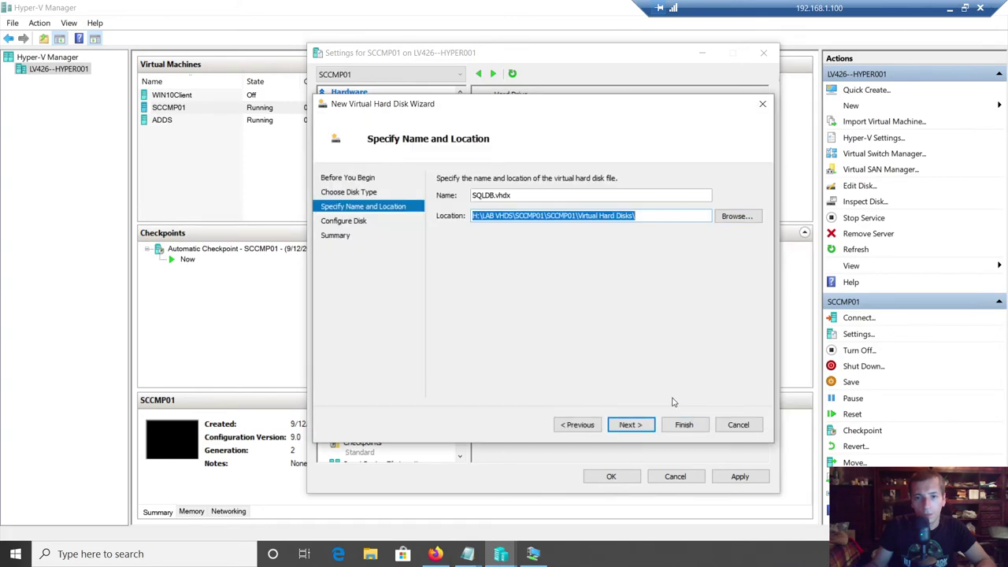
- Set the disk size to 30 GB, create SQLDB.vhdx, and apply it to SCCMP01
left_click(635, 425)
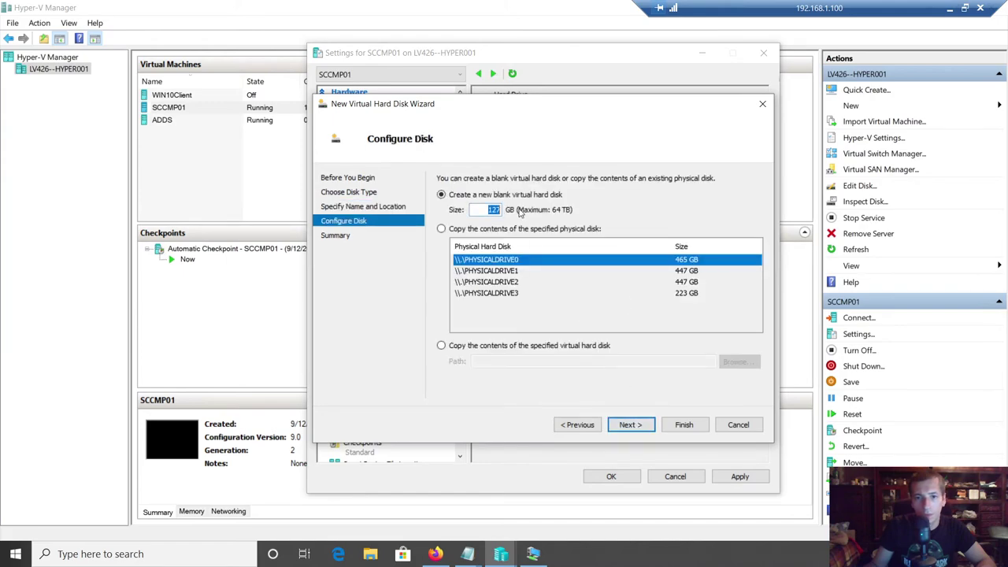
type("30")
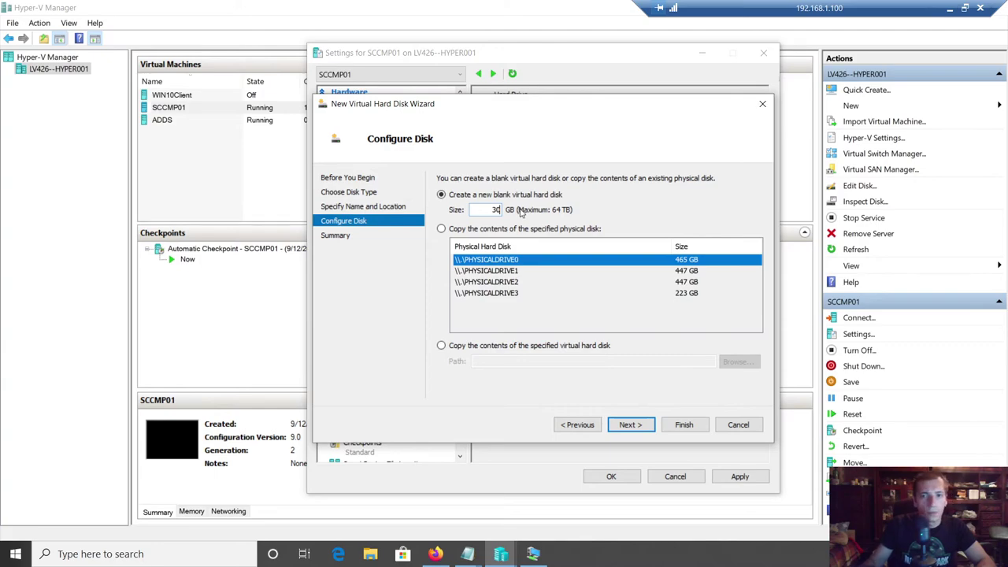
left_click(631, 426)
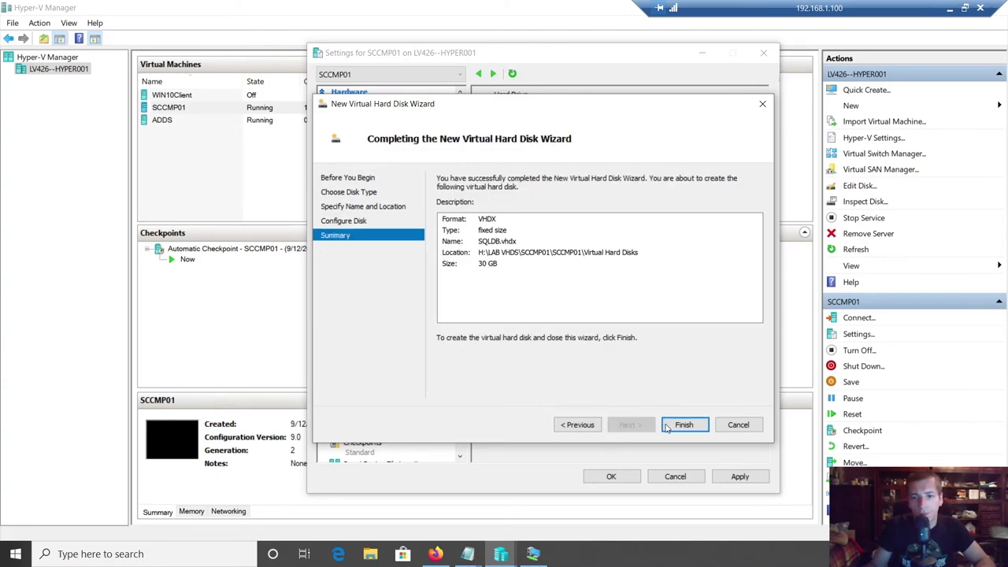
left_click(666, 425)
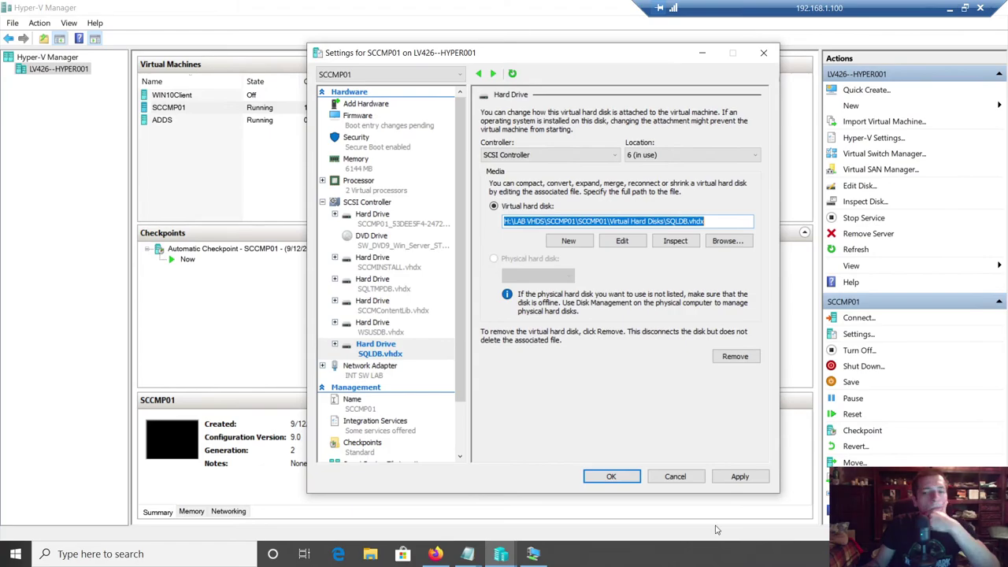
left_click(733, 477)
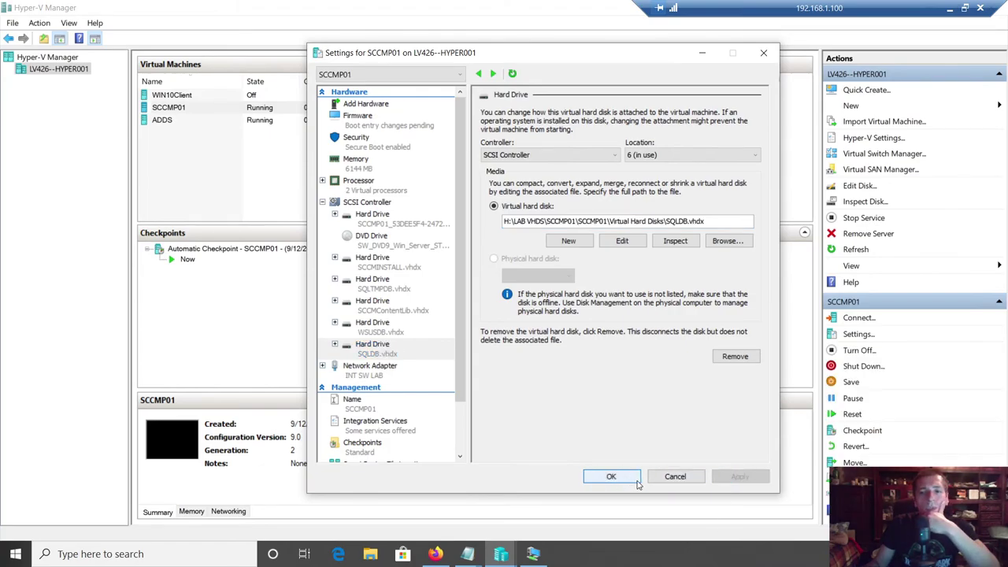
- Reopen SCCMP01's settings and add another SCSI hard drive with a new virtual disk
left_click(605, 478)
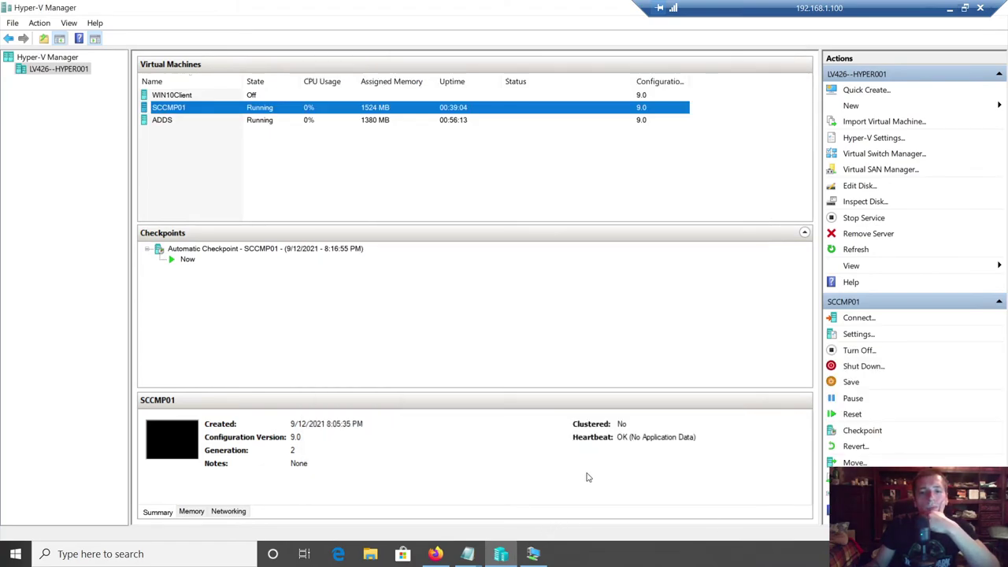
right_click(171, 109)
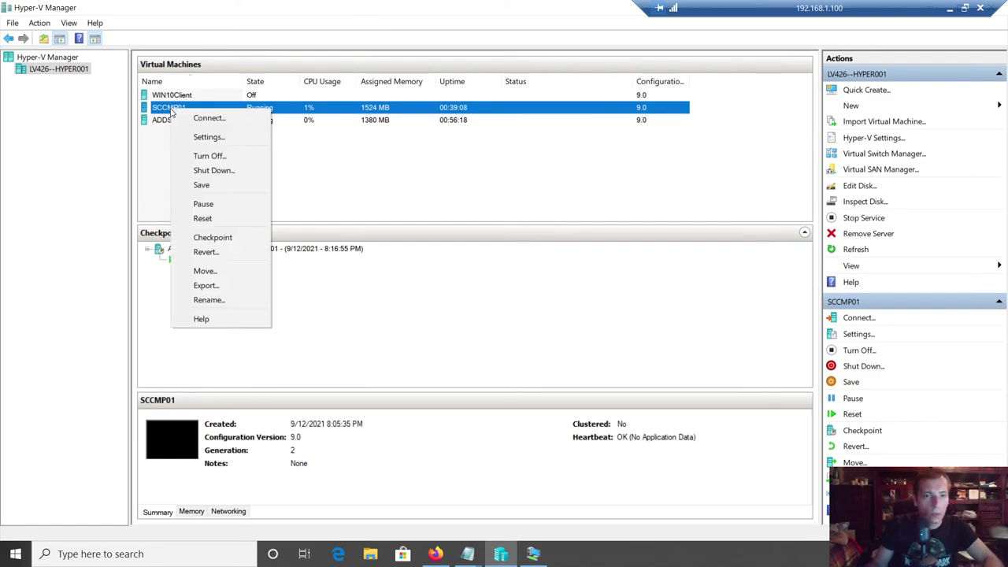
left_click(217, 139)
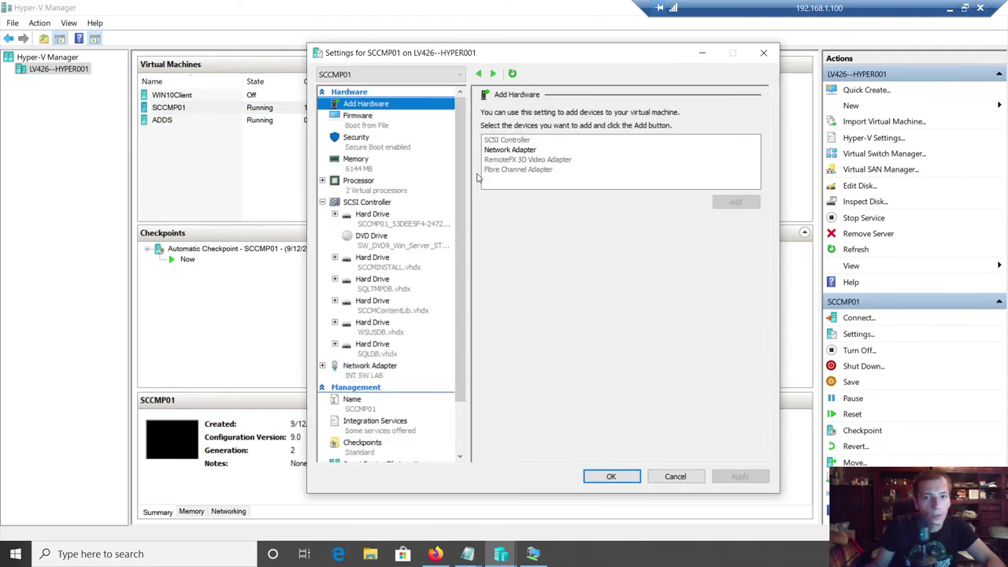
left_click(363, 203)
left_click(494, 150)
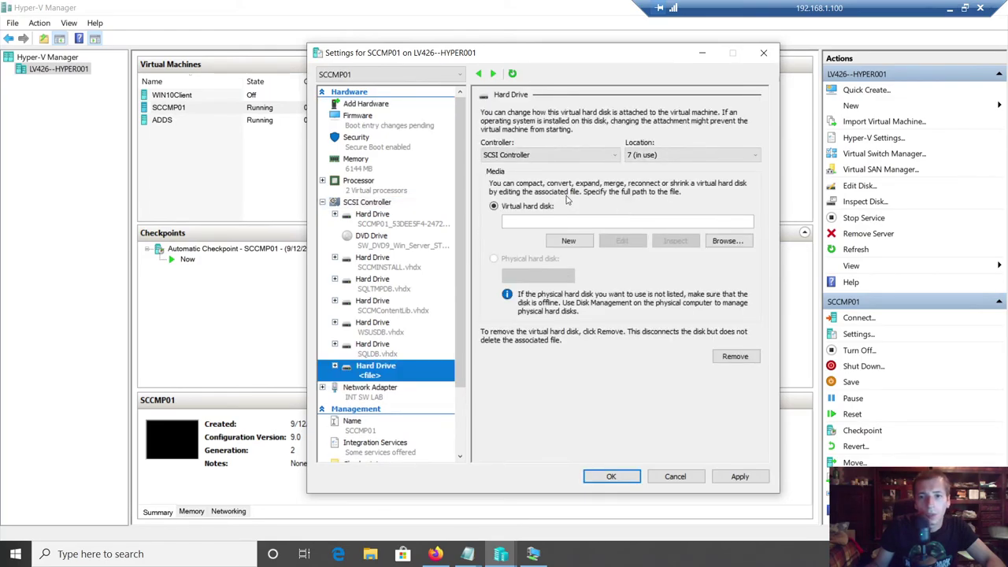
left_click(569, 241)
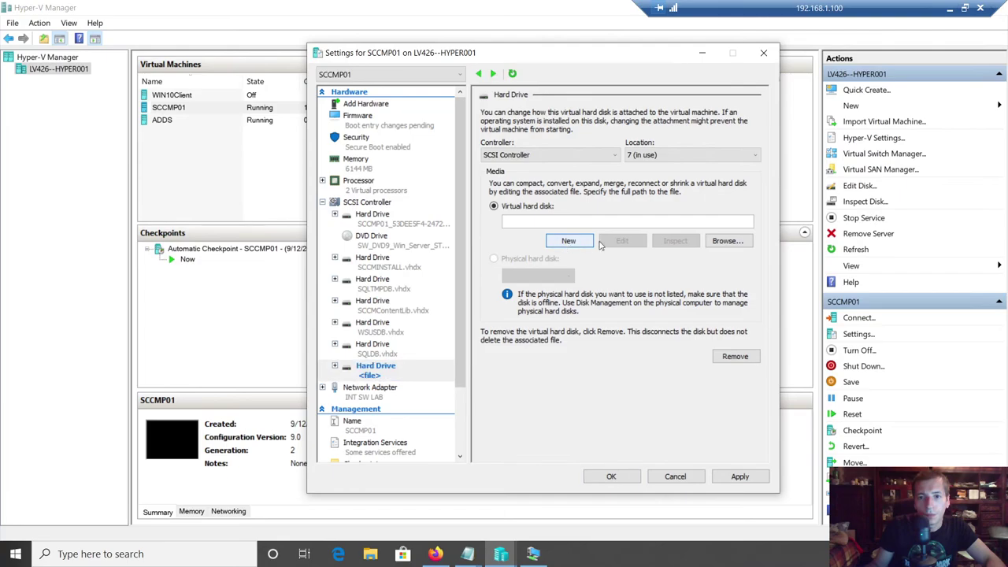
- Make the new disk fixed size and name it SQLLOGDB
left_click(467, 197)
left_click(630, 425)
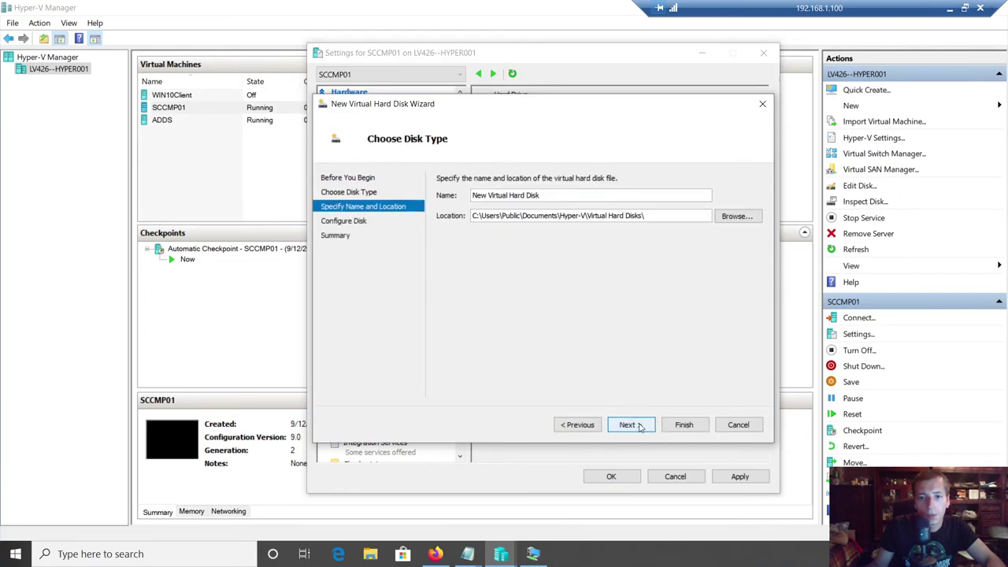
left_click(540, 196)
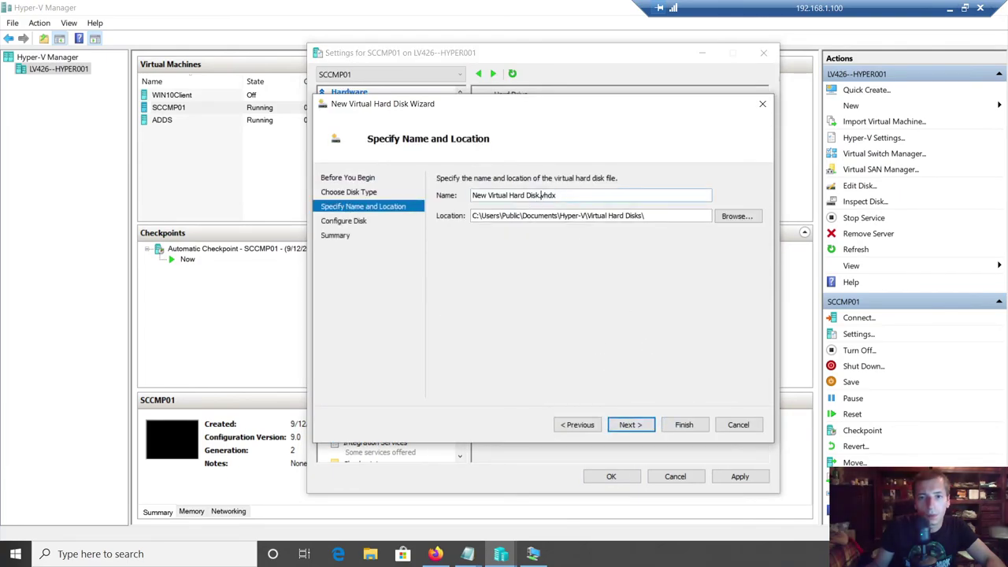
left_click_drag(541, 196, 473, 197)
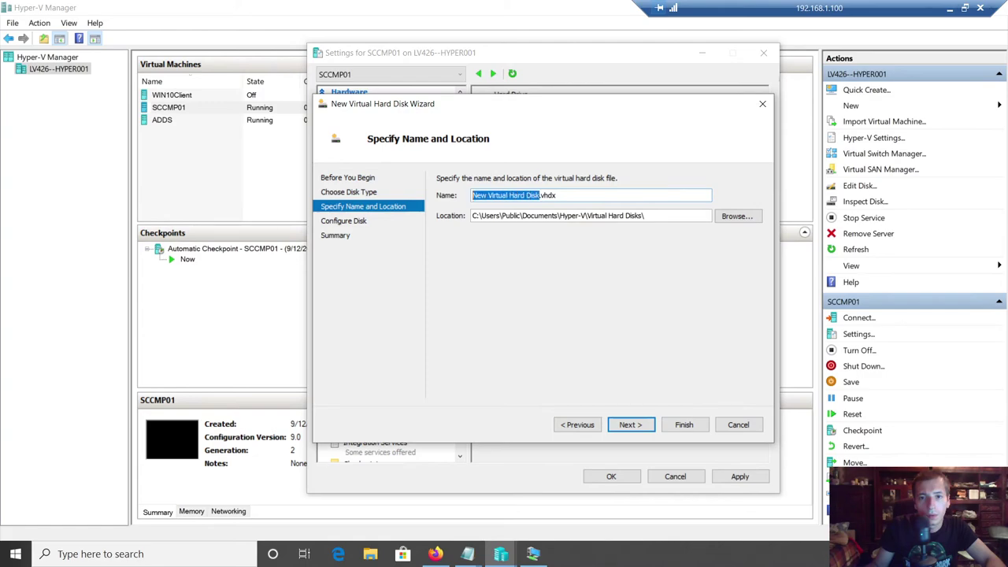
type("SQW")
key("BackSpace")
key("BackSpace")
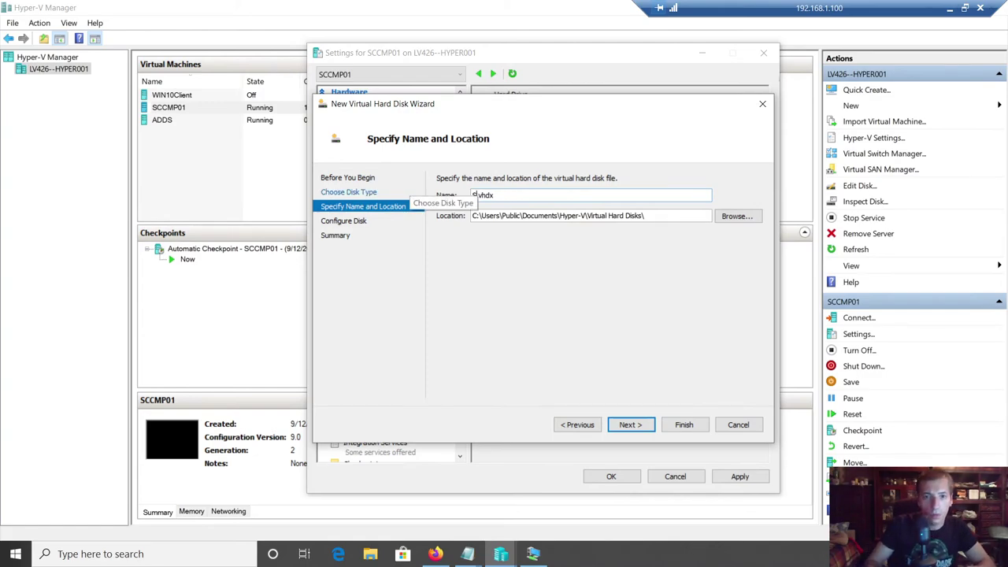
type("QLLOG")
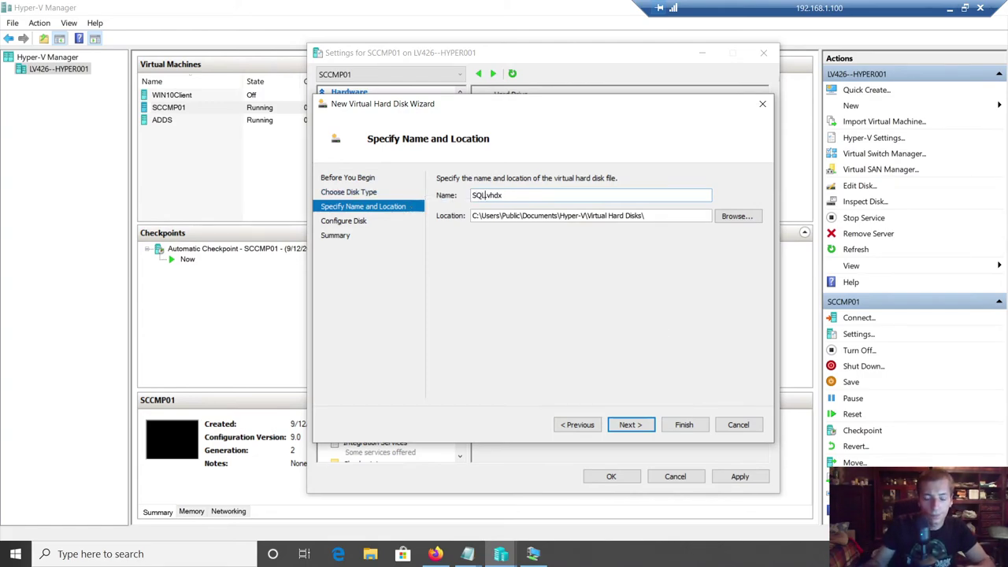
type("DB")
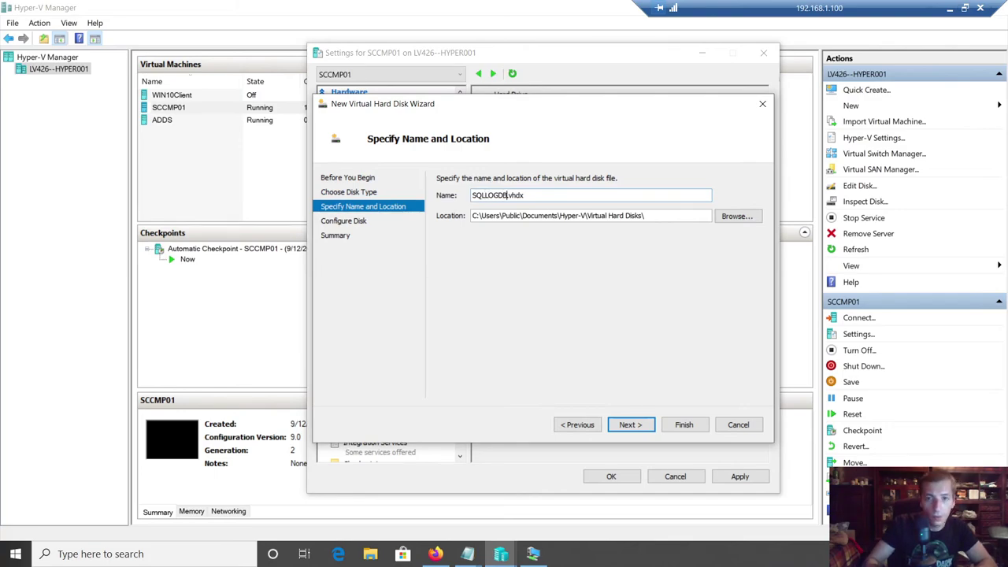
- Store the SQLLOGDB disk file in H:\LAB VHDS\SCCMP01\SCCMP01\Virtual Hard Disks
left_click(735, 216)
left_click(380, 370)
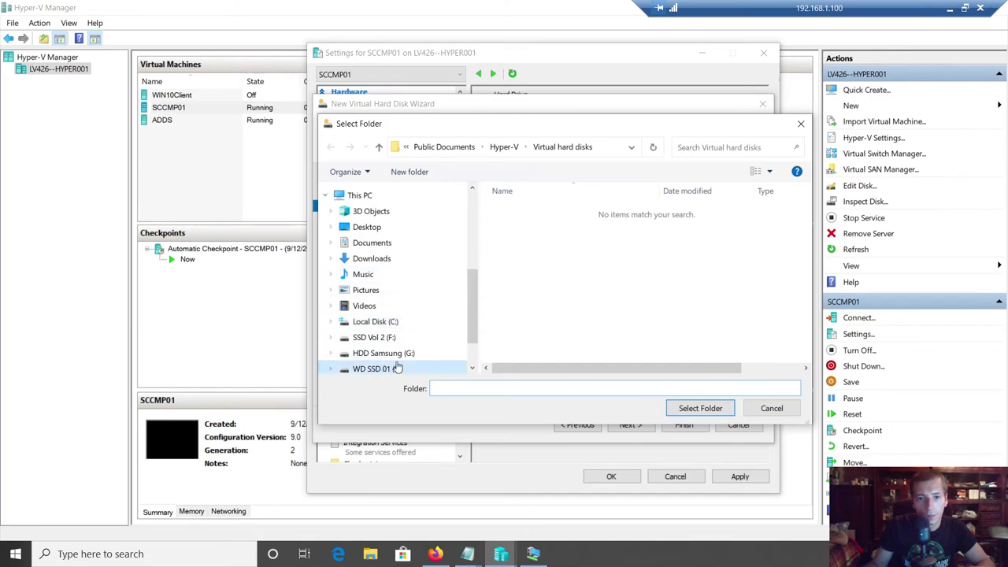
double_click(528, 217)
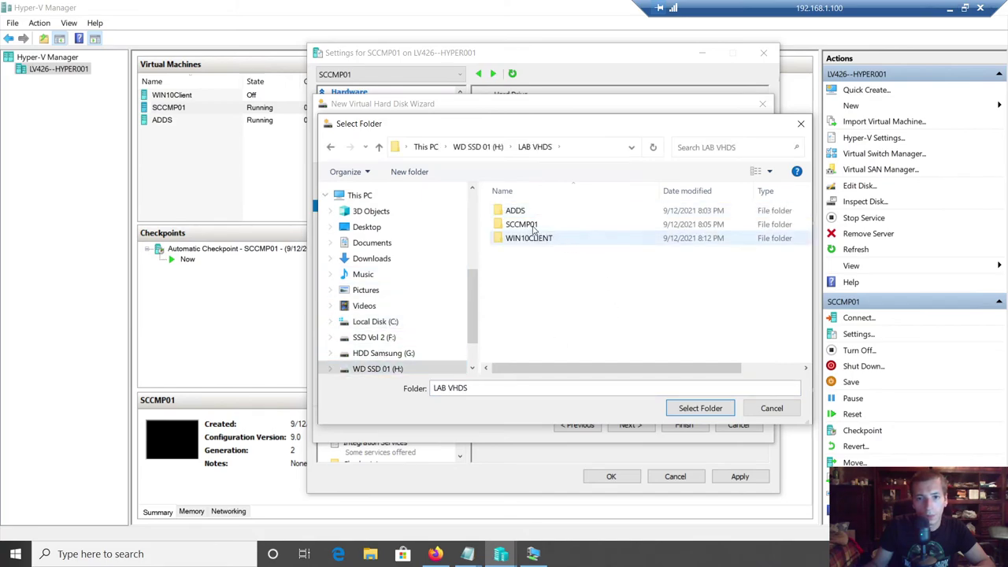
double_click(533, 226)
double_click(522, 211)
left_click(536, 224)
double_click(536, 224)
left_click(698, 408)
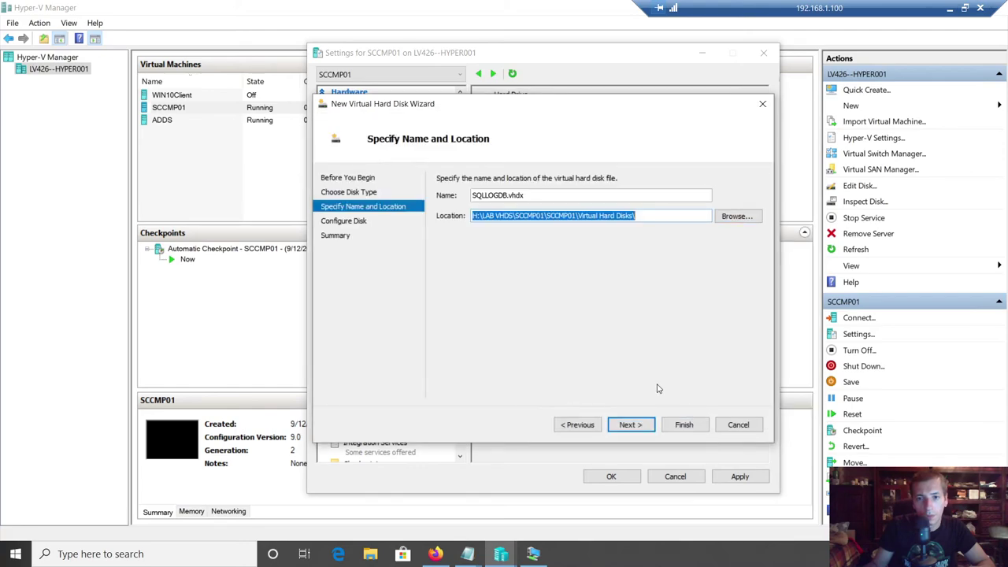
- Check the LAB IP notes, then finish creating the 30 GB SQLLOGDB.vhdx
left_click(634, 424)
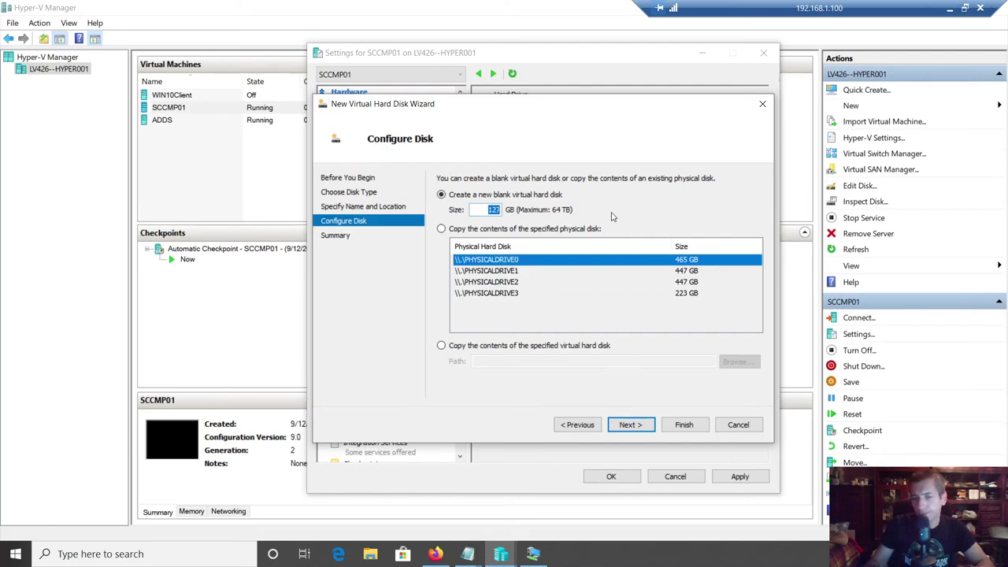
left_click(466, 555)
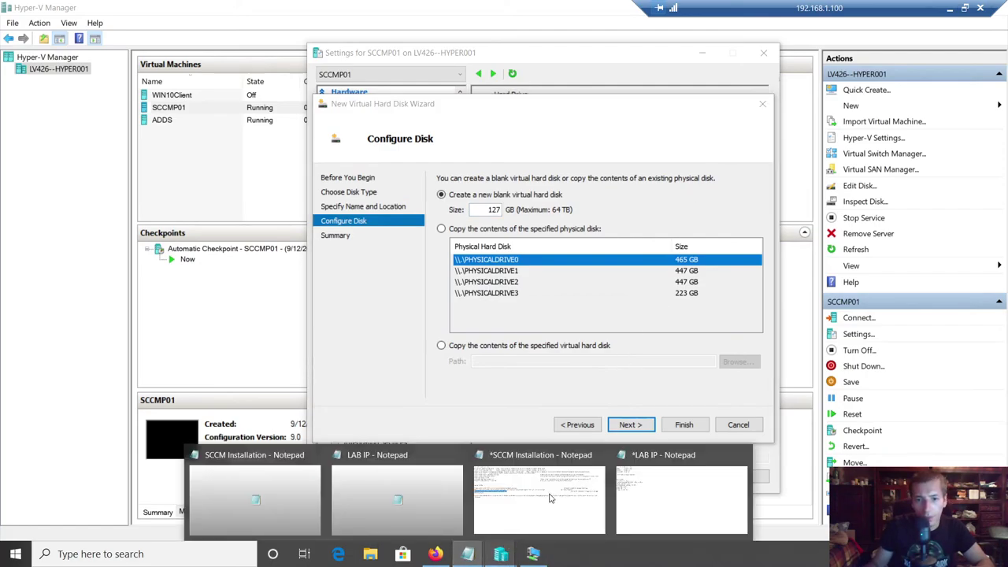
left_click(398, 504)
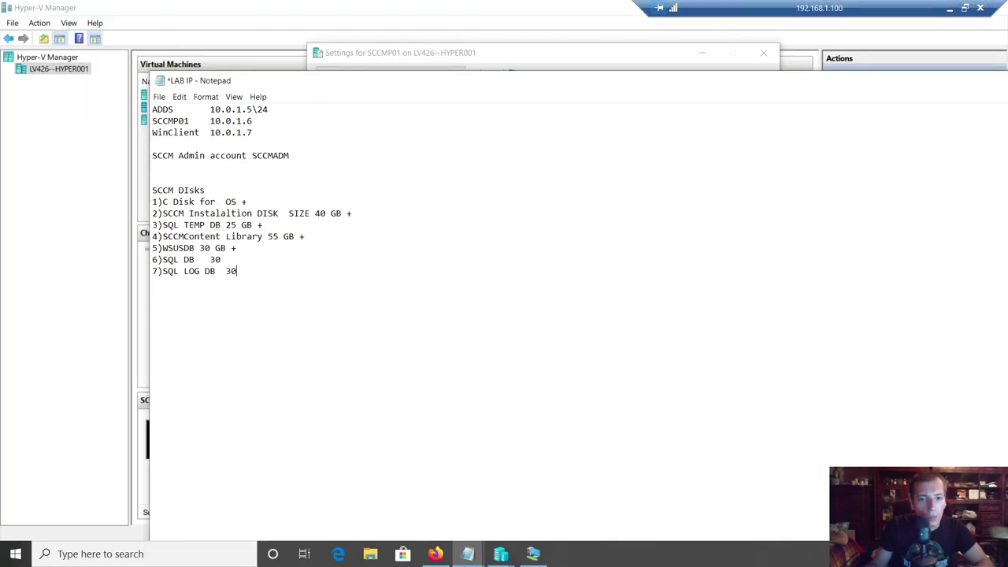
left_click(501, 554)
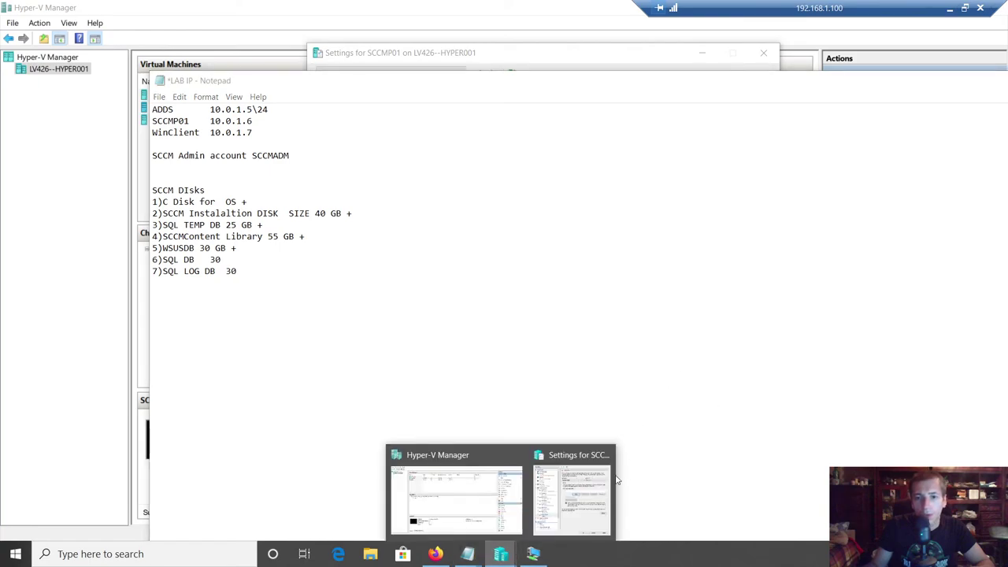
left_click(575, 474)
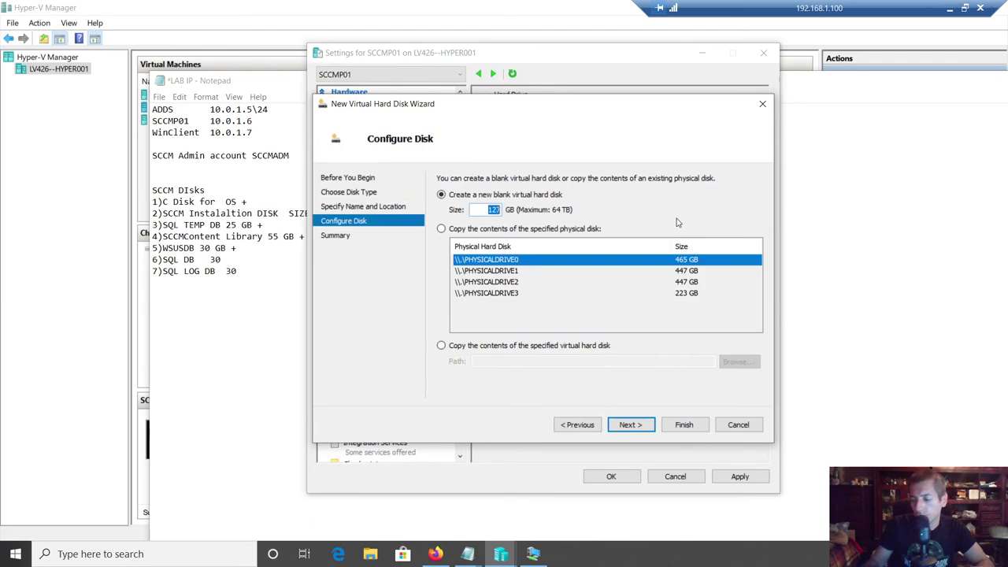
left_click(633, 425)
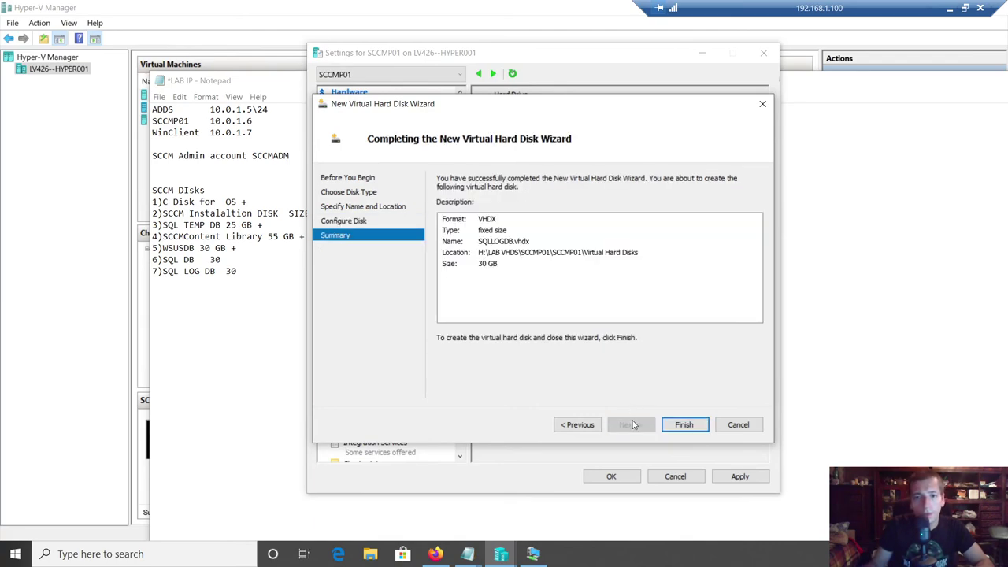
left_click(685, 426)
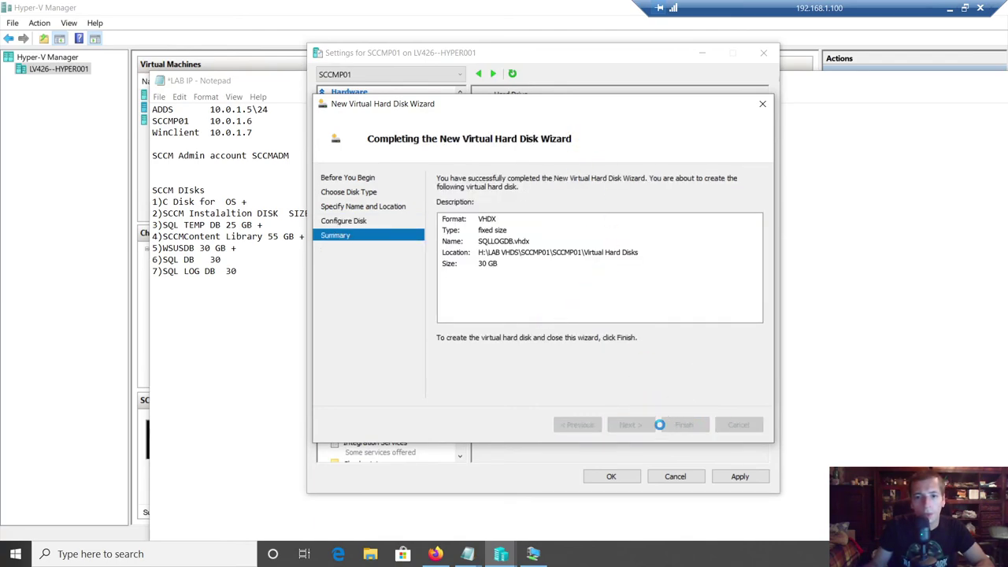
- Connect to the SCCMP01 virtual machine from Hyper-V Manager
mouse_move(501, 554)
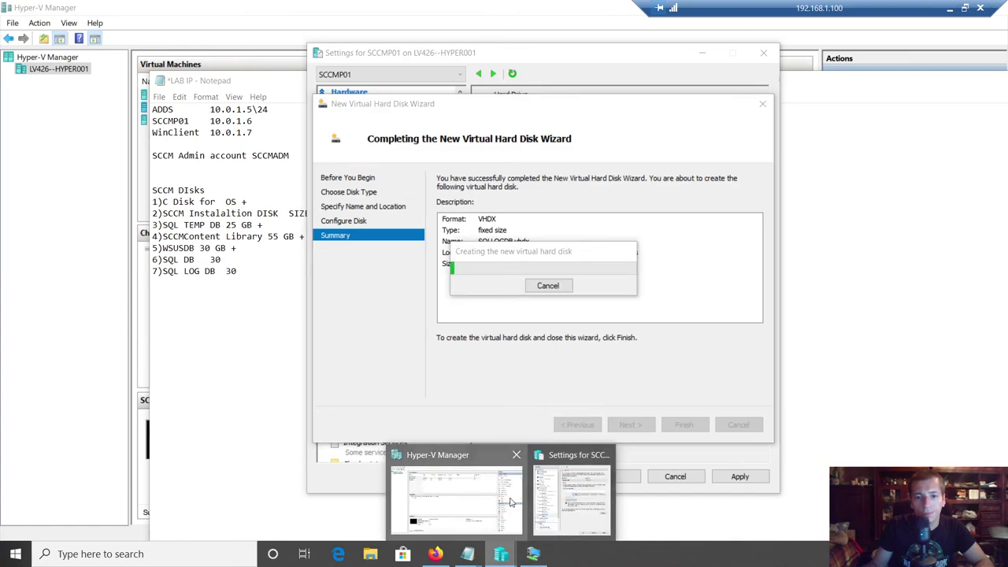
left_click(468, 508)
right_click(173, 109)
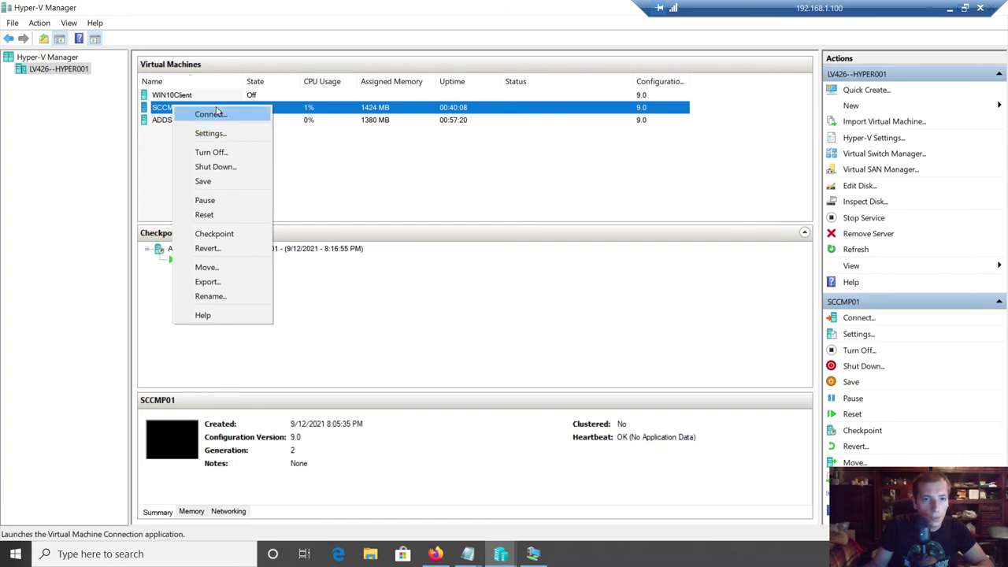
left_click(211, 114)
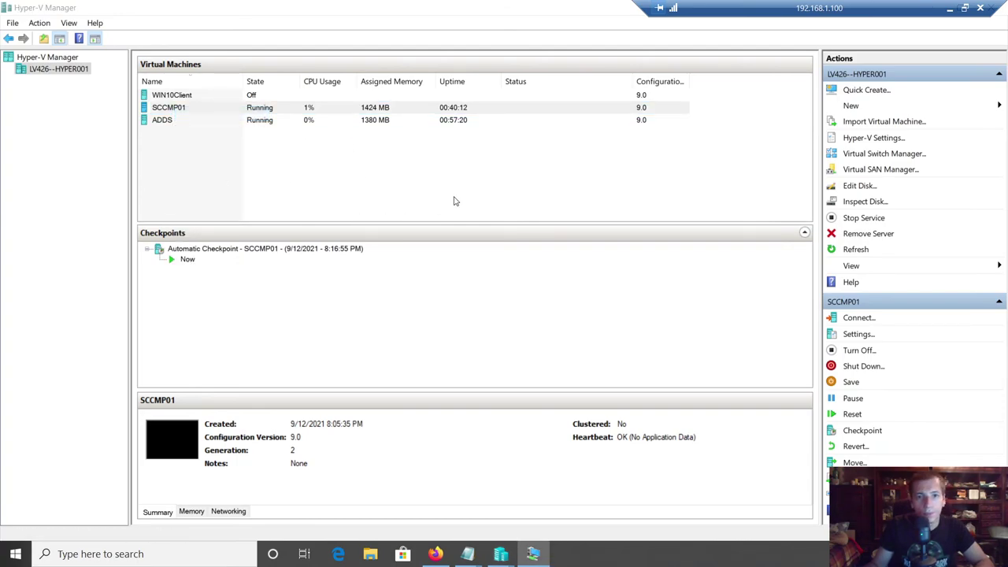
left_click(528, 554)
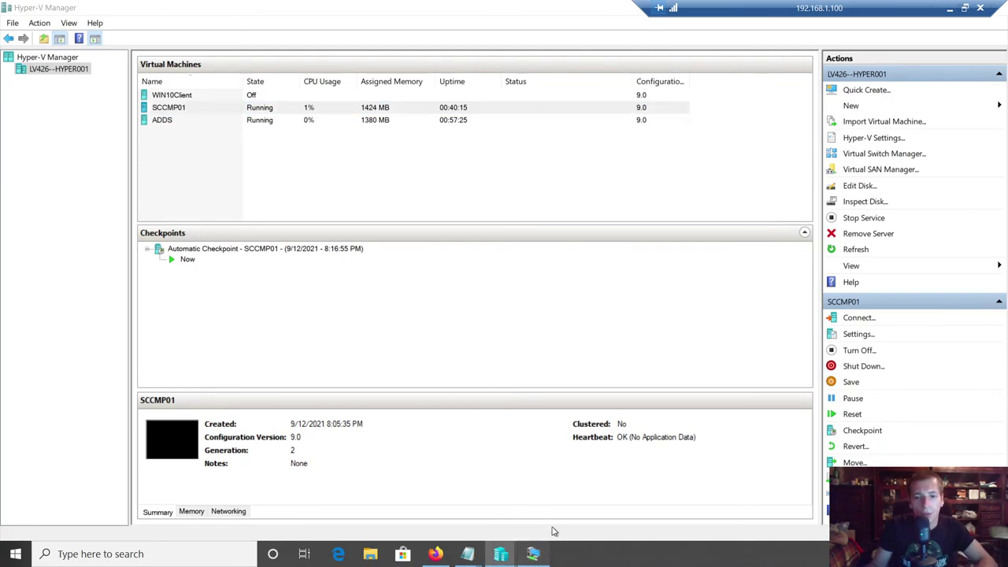
left_click(536, 558)
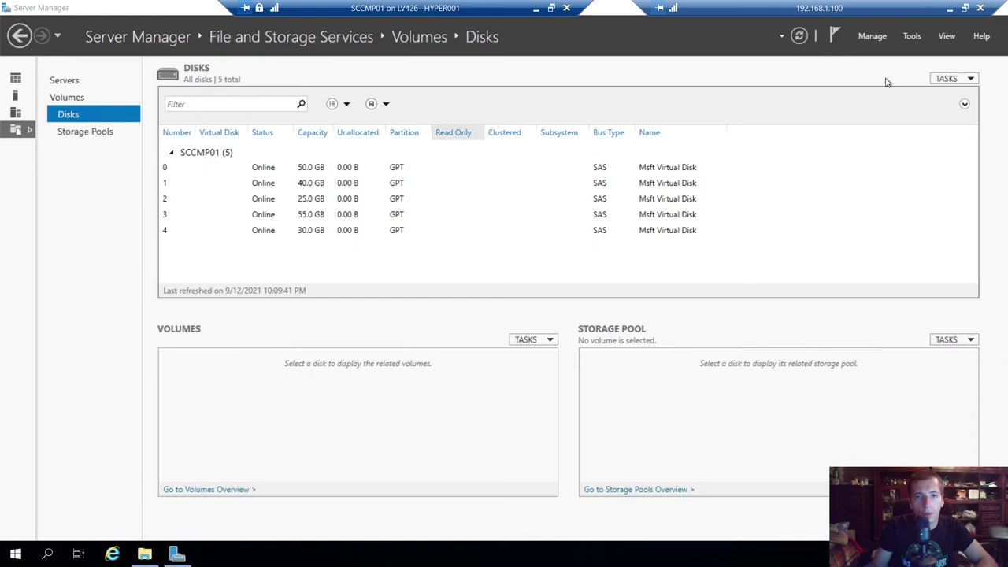
- Refresh SCCMP01's disk list until disk 5 appears, then bring disk 5 online
left_click(802, 35)
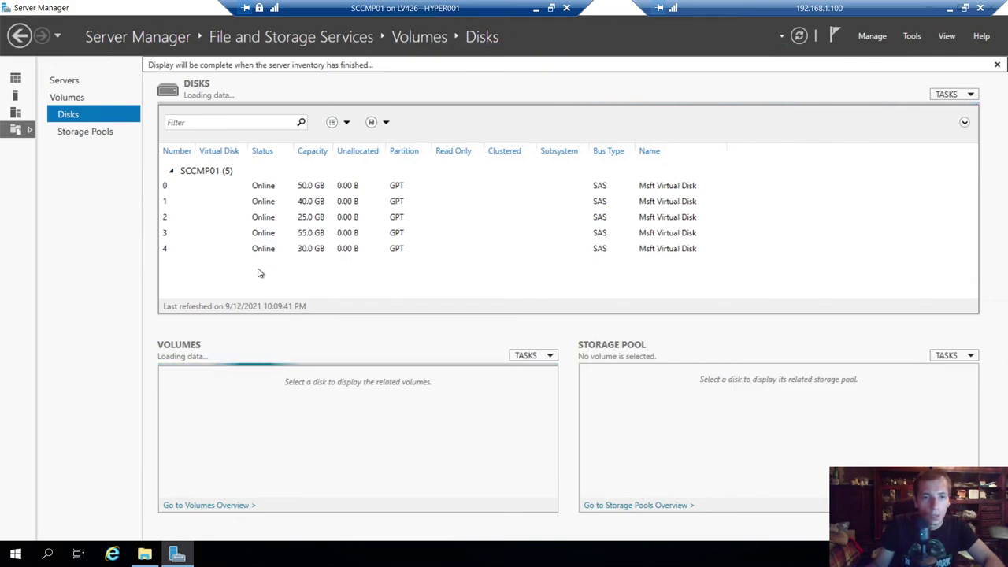
left_click(196, 250)
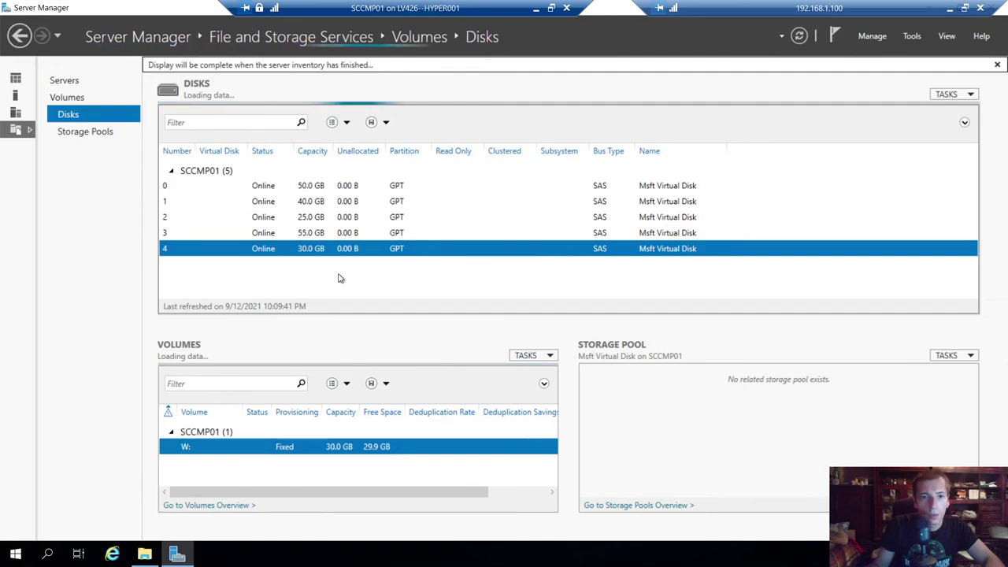
left_click(799, 36)
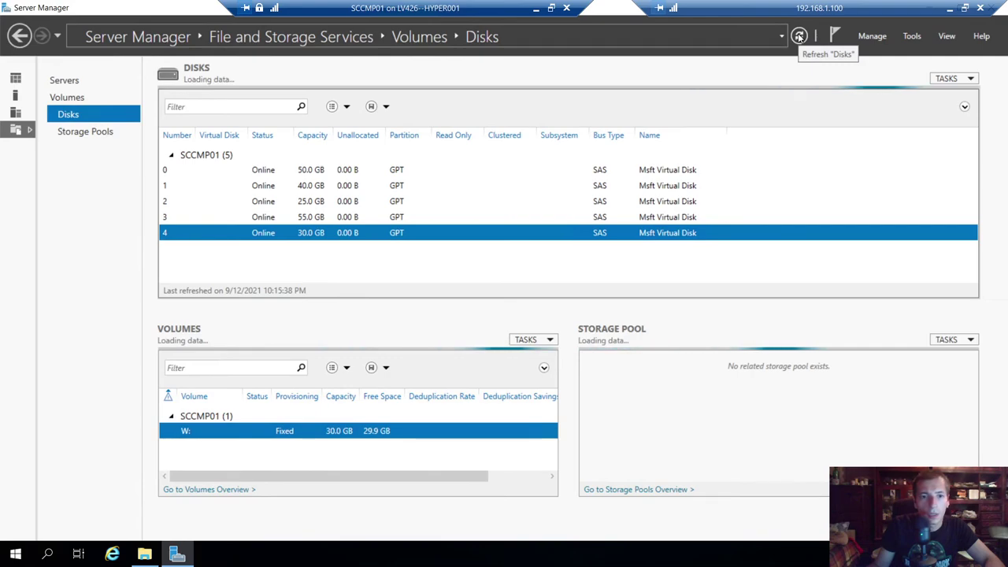
left_click(254, 249)
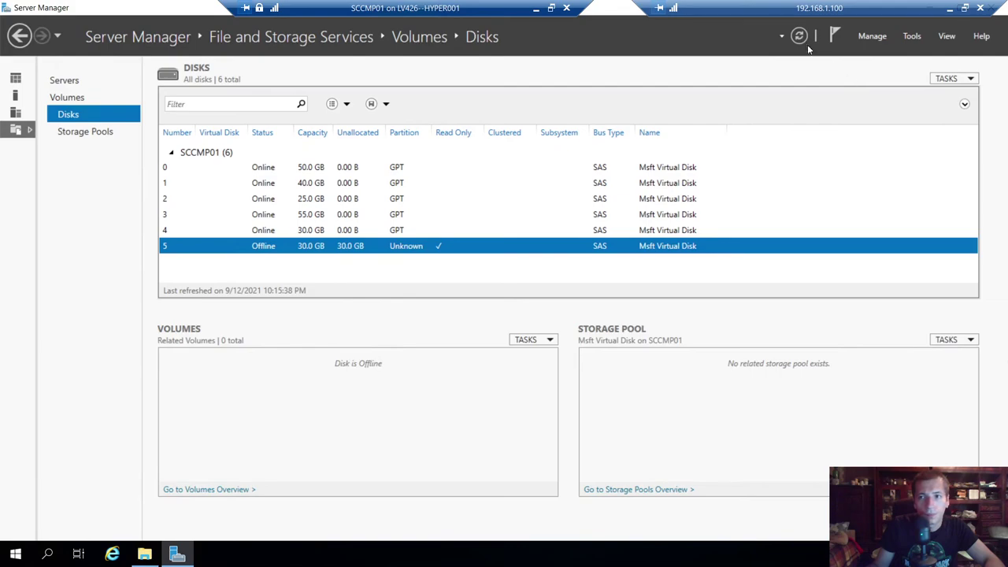
right_click(265, 248)
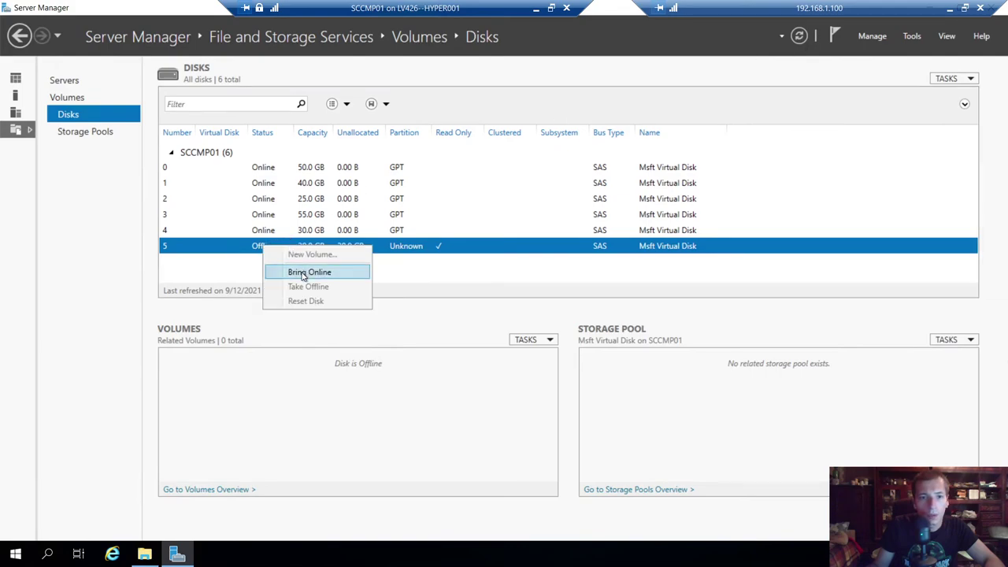
left_click(300, 270)
left_click(545, 323)
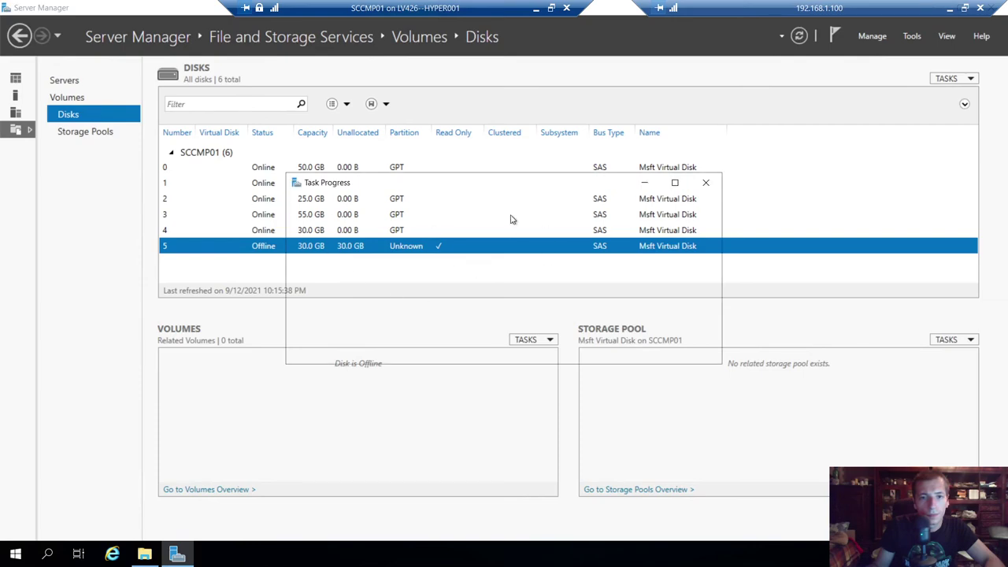
- Start a new volume on disk 5, initialized as GPT, full 30 GB, drive letter S
right_click(293, 248)
left_click(418, 254)
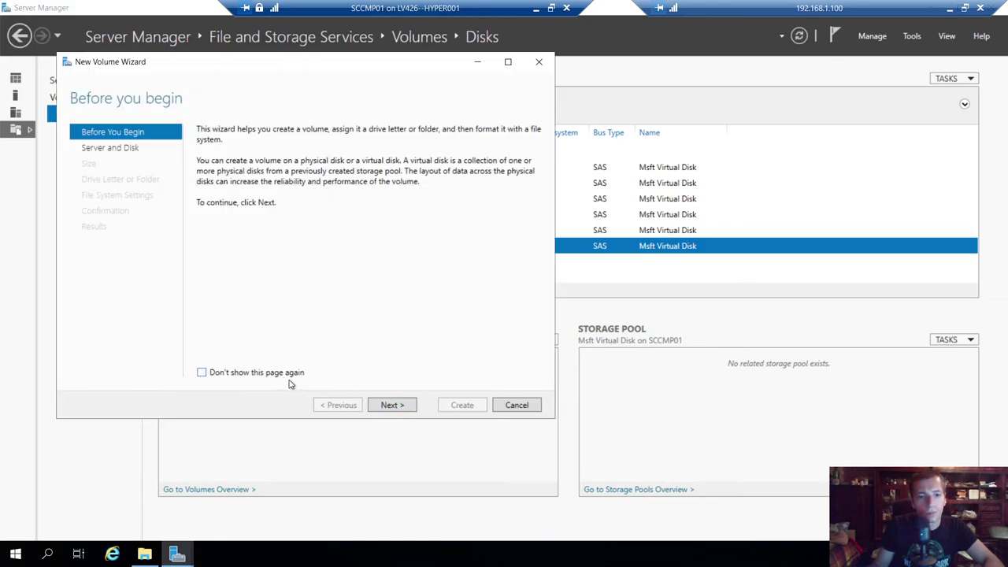
left_click(405, 406)
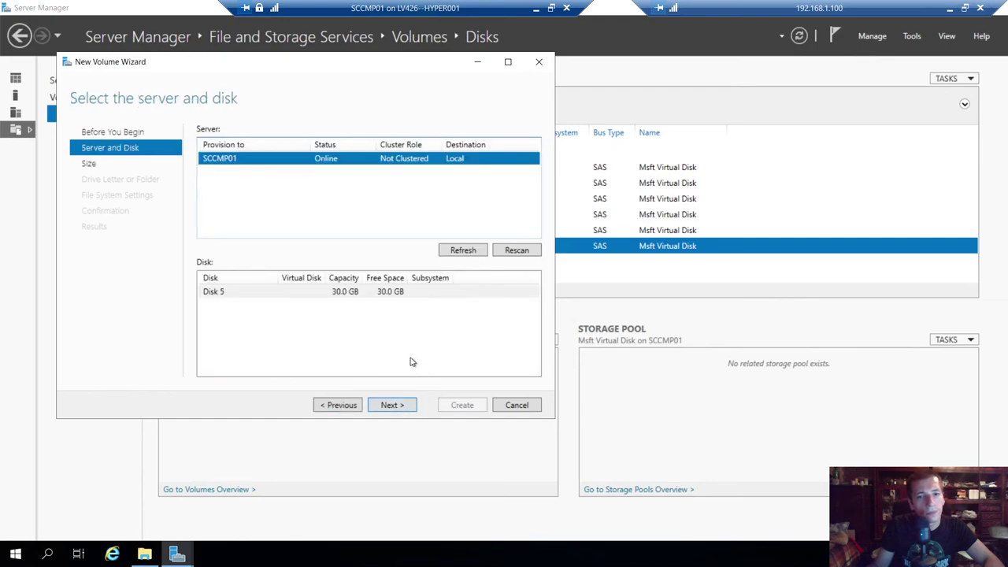
left_click(388, 405)
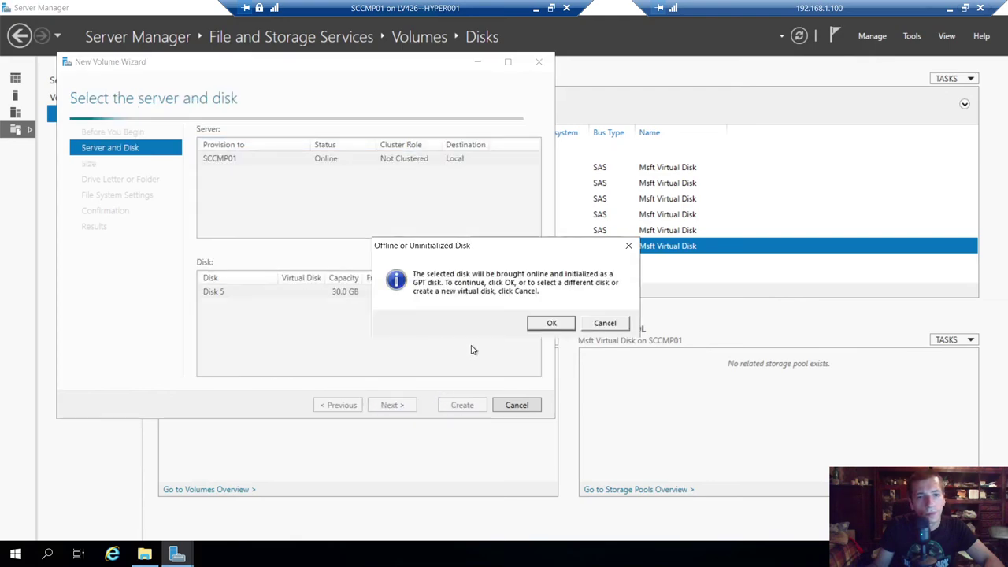
left_click(545, 324)
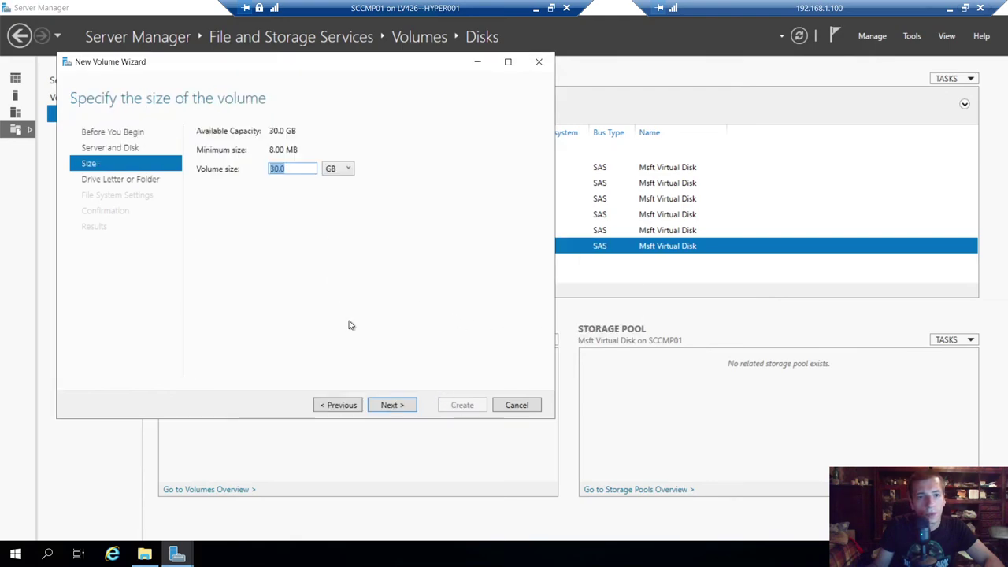
left_click(385, 405)
left_click(393, 405)
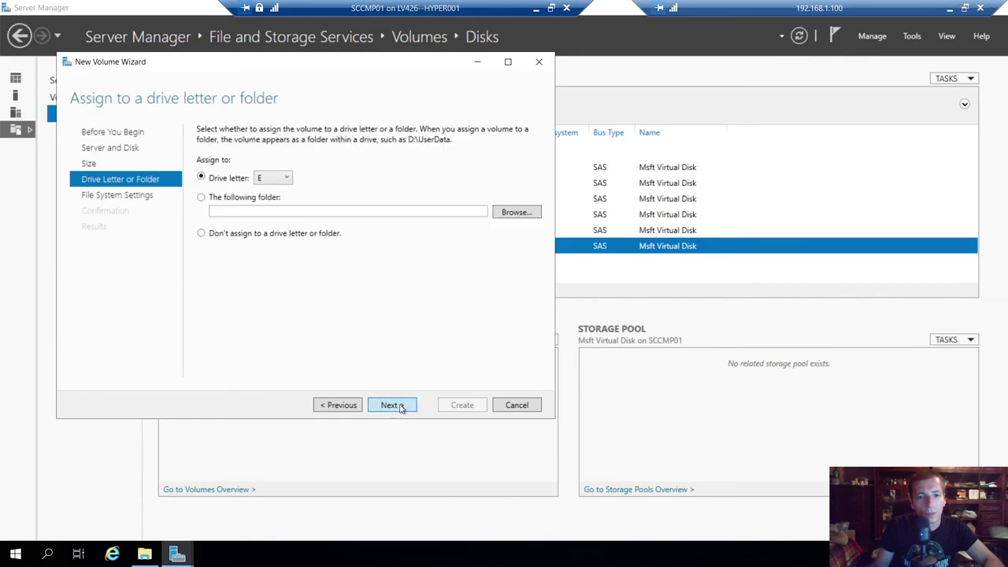
left_click(279, 180)
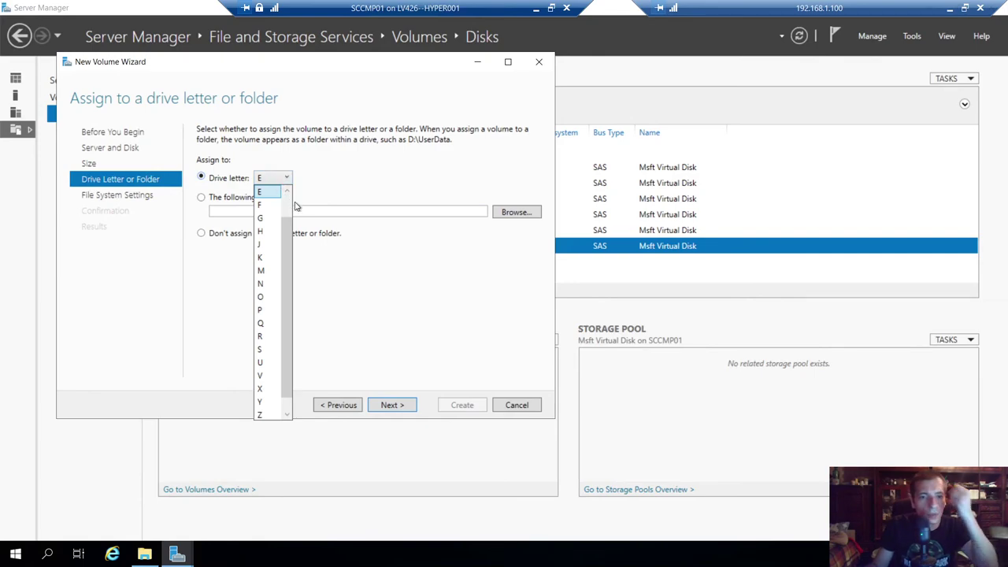
left_click(275, 350)
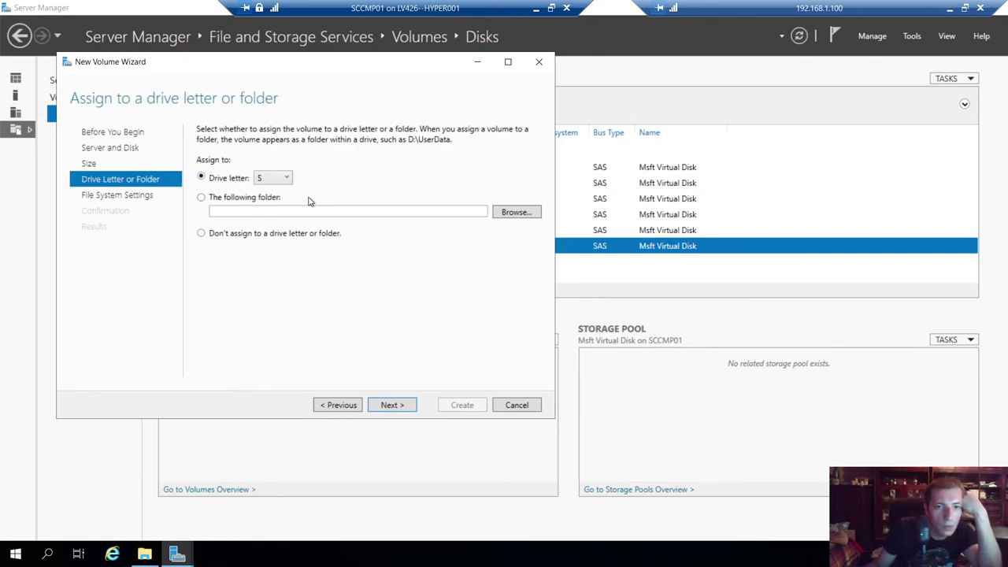
left_click(386, 406)
- Label the volume SQLDB with 64K allocation units and create it
key("Tab")
key("Tab")
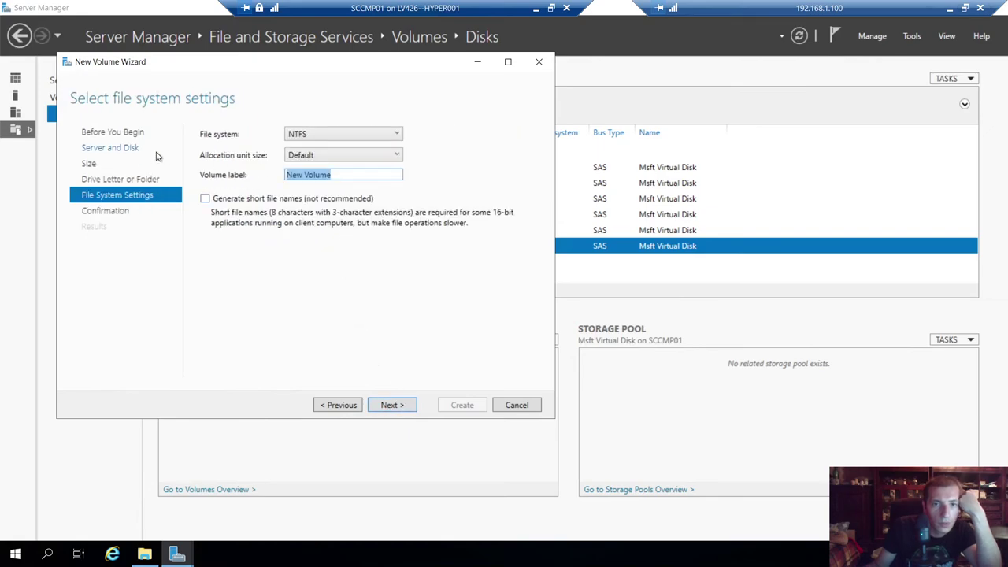
type("SQ")
type("KDB")
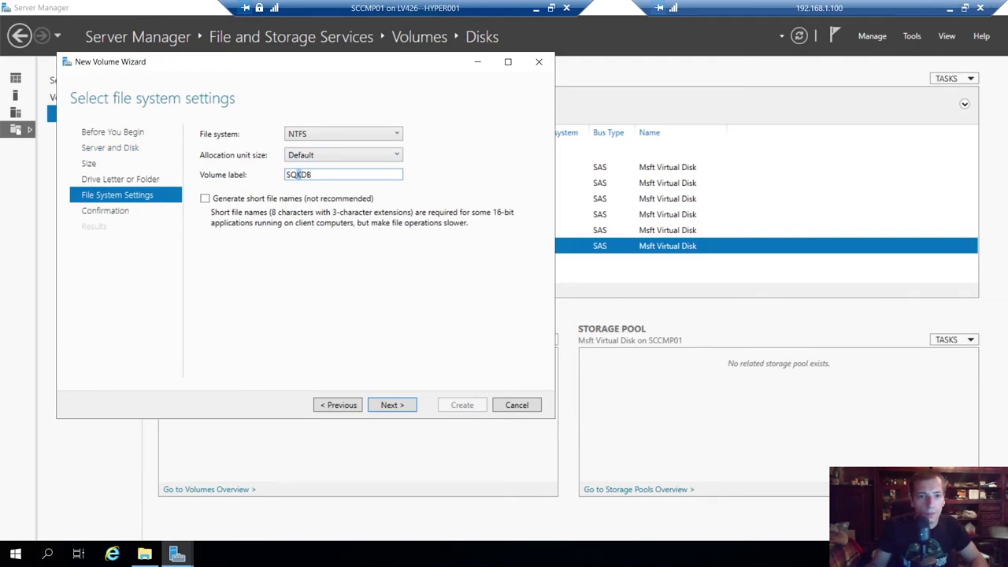
type("A")
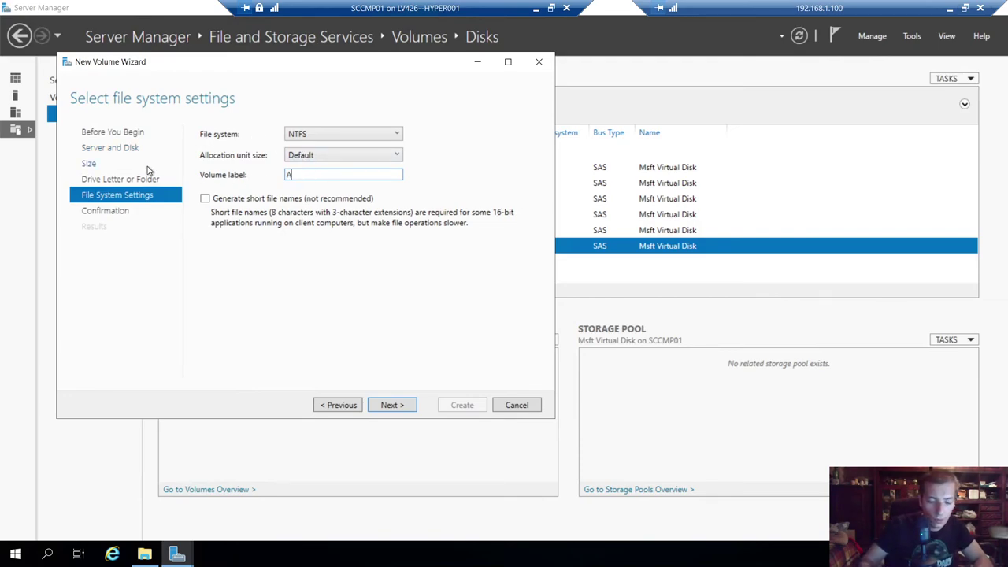
type("QLDB")
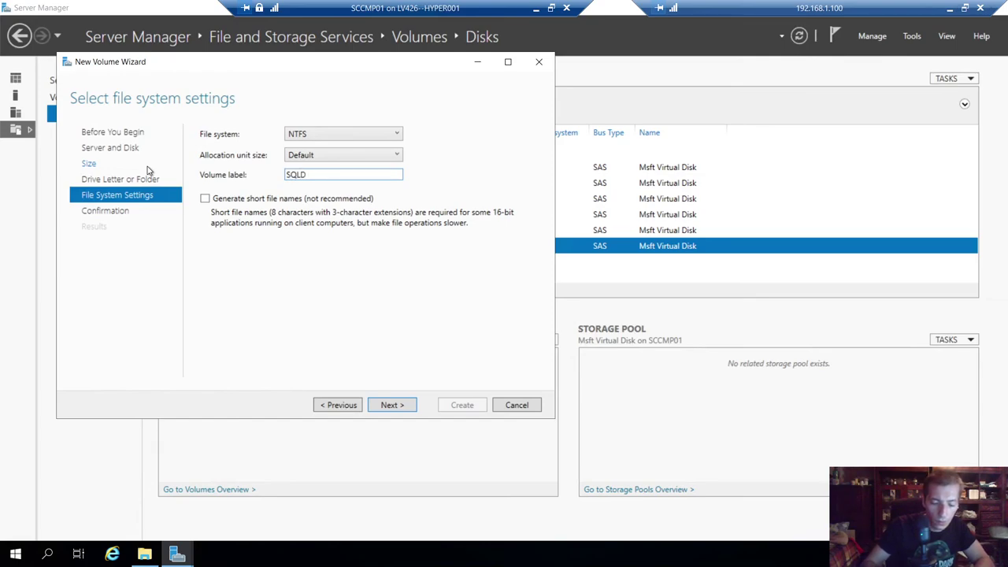
left_click(315, 156)
left_click(311, 238)
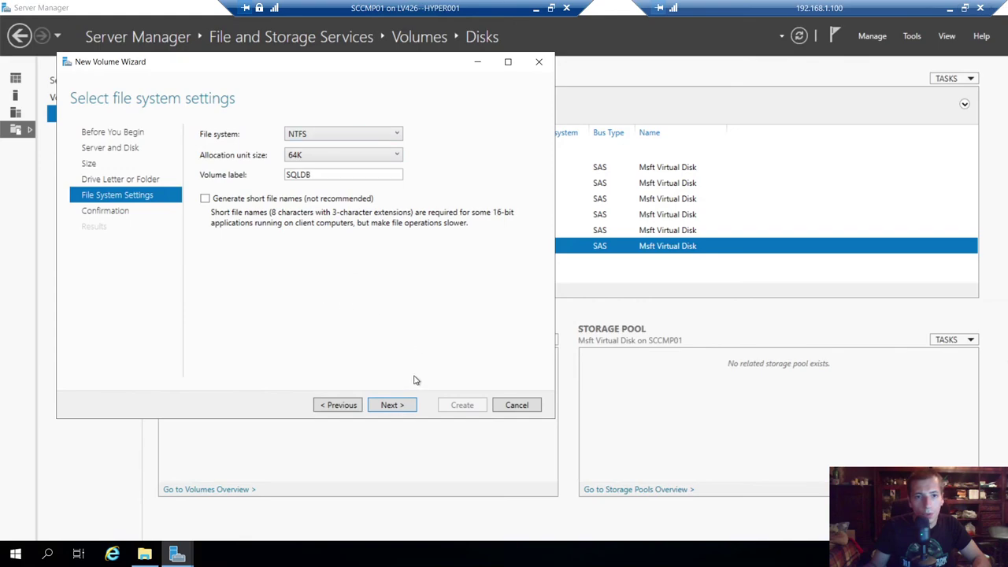
left_click(394, 405)
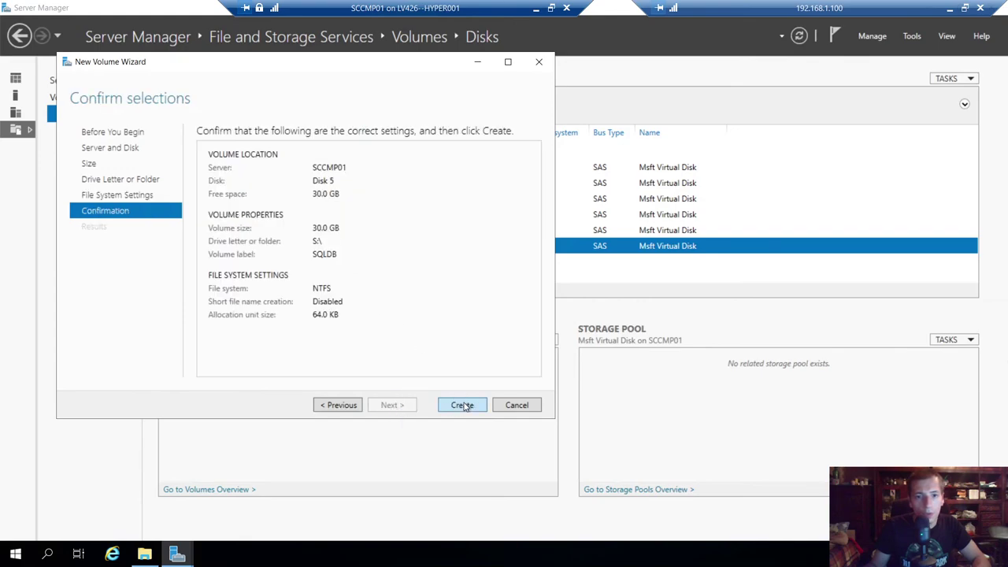
left_click(463, 405)
left_click(144, 554)
- Refresh the This PC drive list twice while the wizard keeps running
right_click(367, 433)
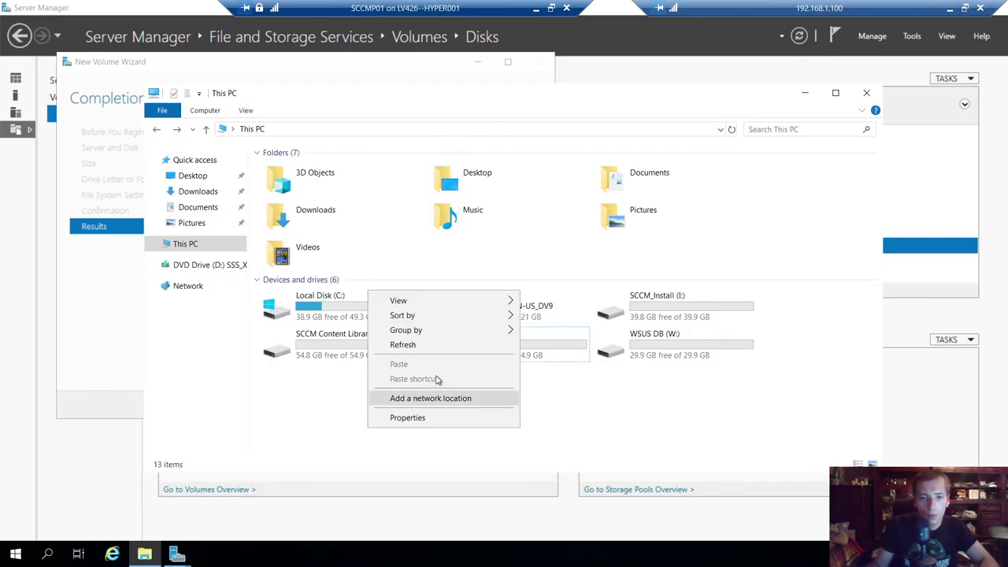
left_click(416, 345)
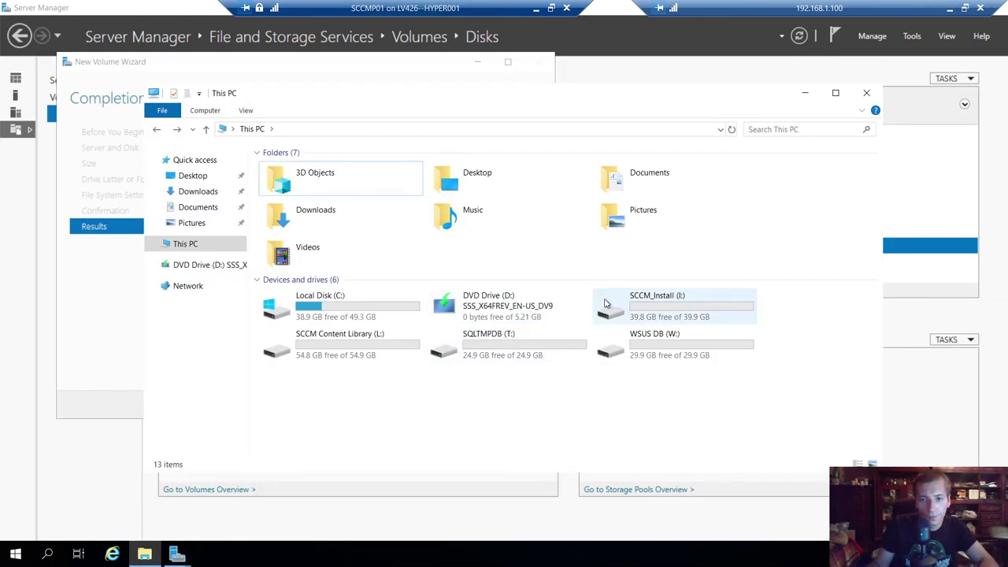
left_click_drag(573, 94, 581, 129)
right_click(523, 434)
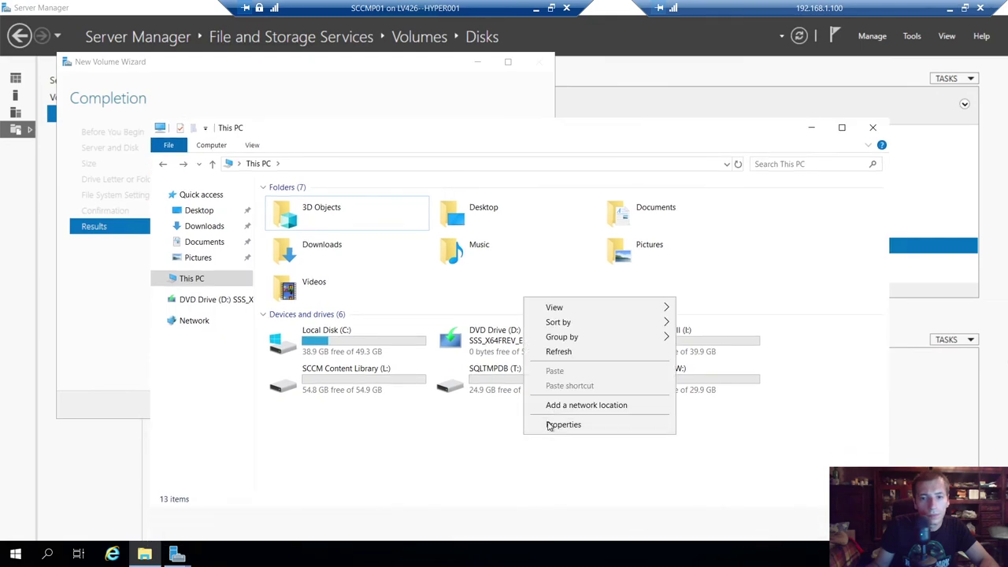
left_click(555, 351)
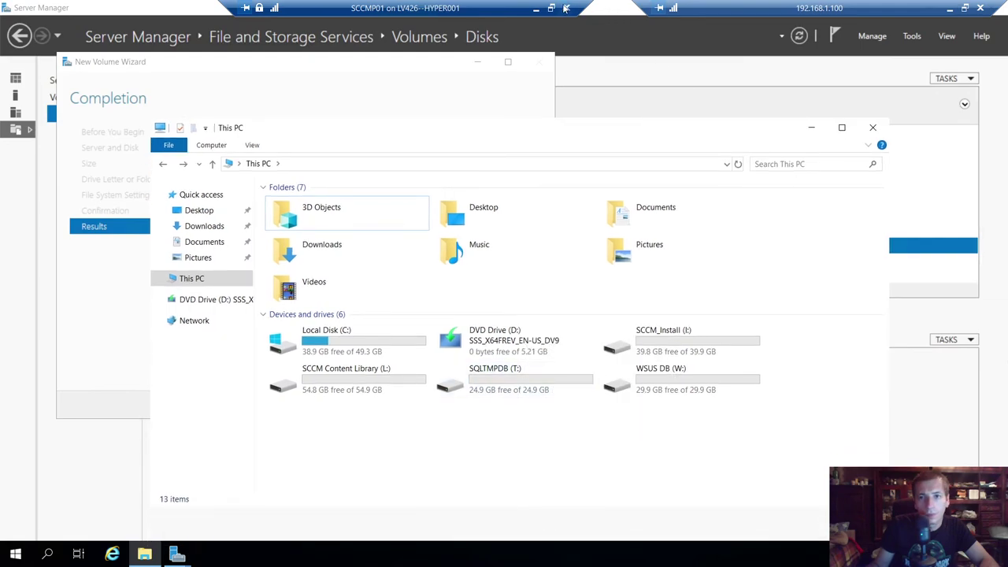
- Check the host's Hyper-V windows, then return to the VM and refresh This PC again
left_click(538, 9)
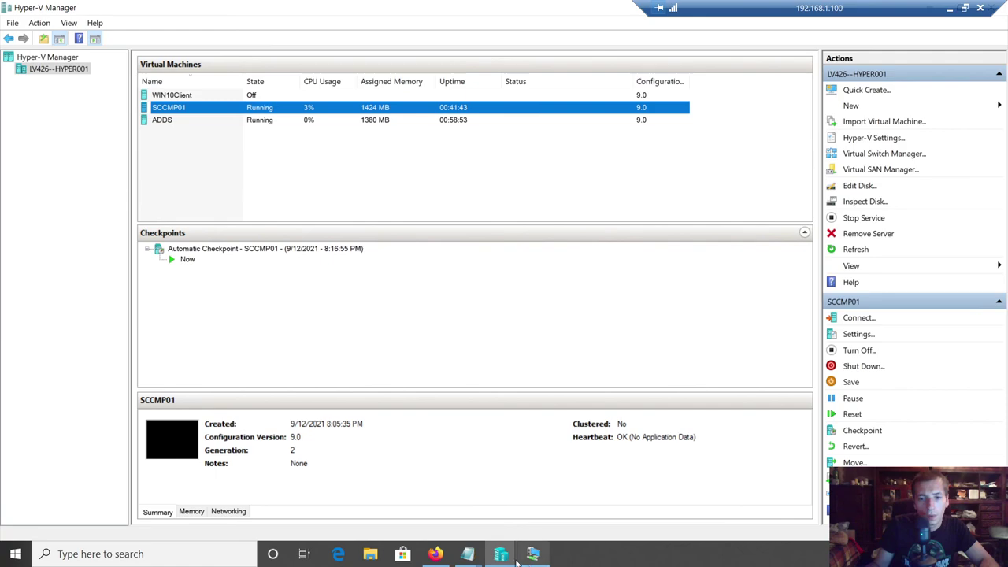
mouse_move(508, 559)
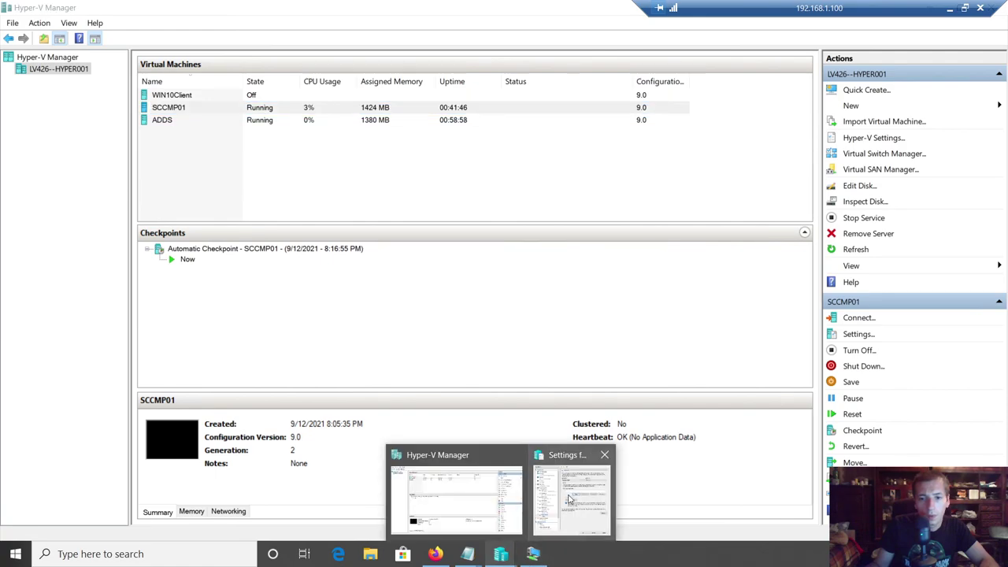
left_click(571, 496)
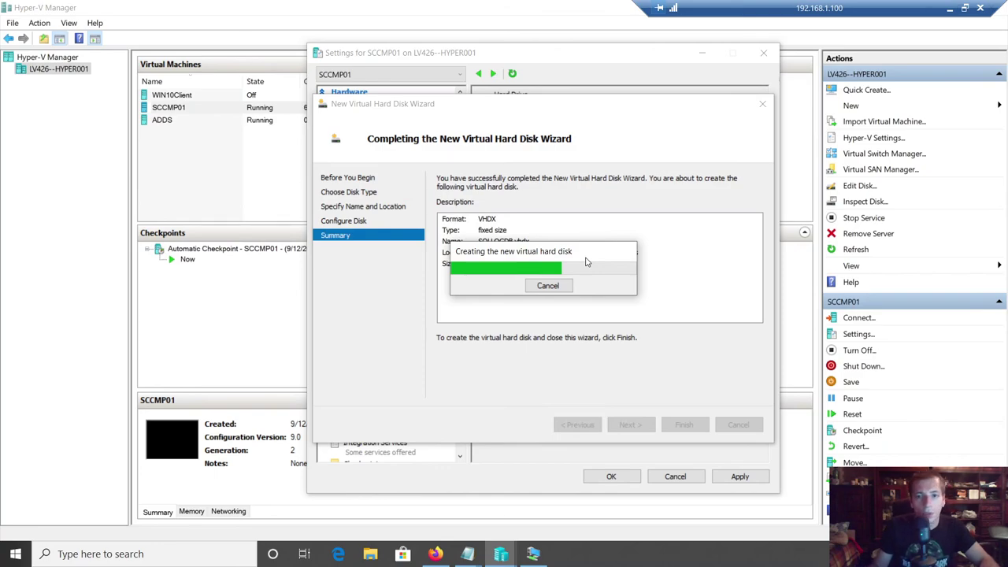
left_click(533, 556)
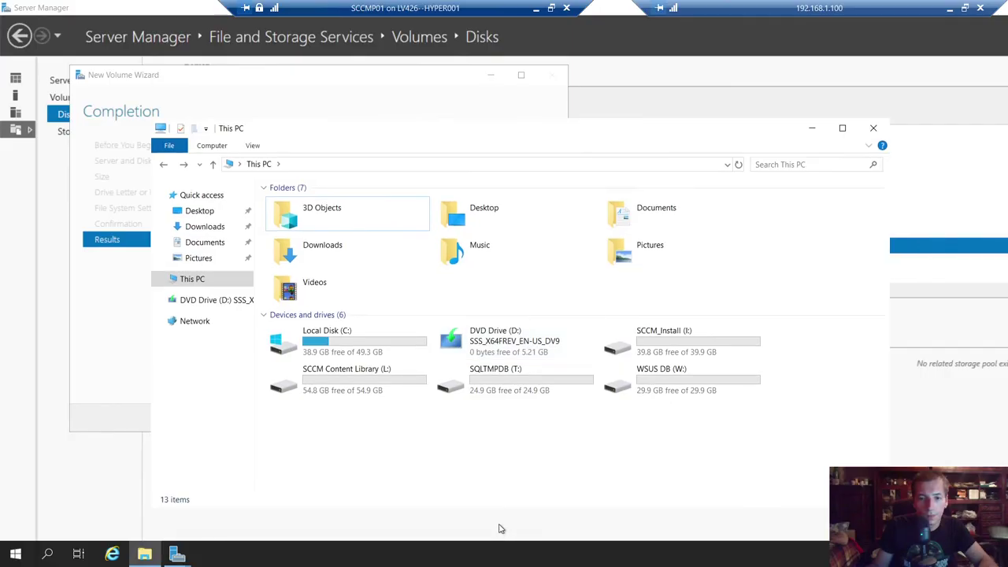
left_click(321, 66)
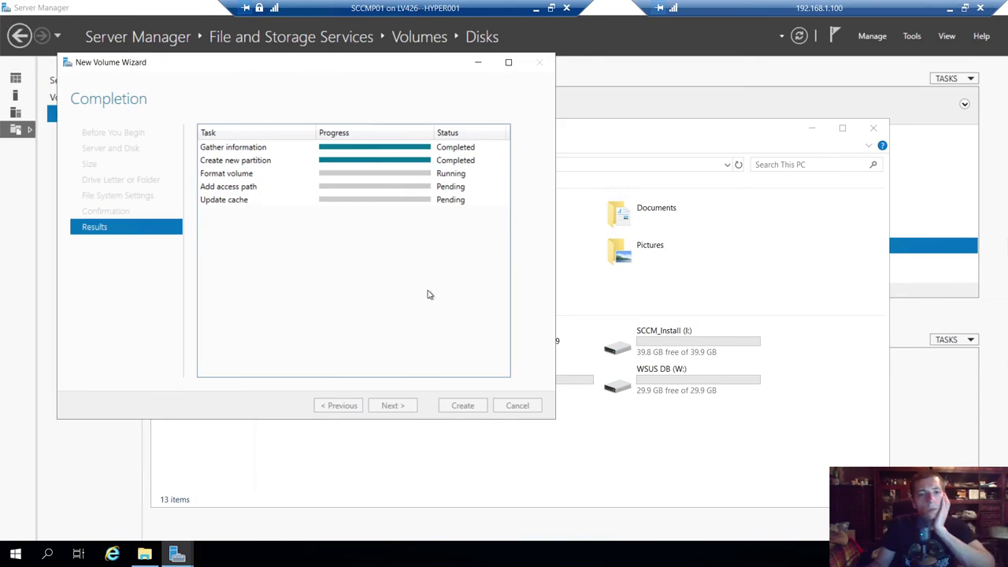
right_click(599, 453)
left_click(634, 368)
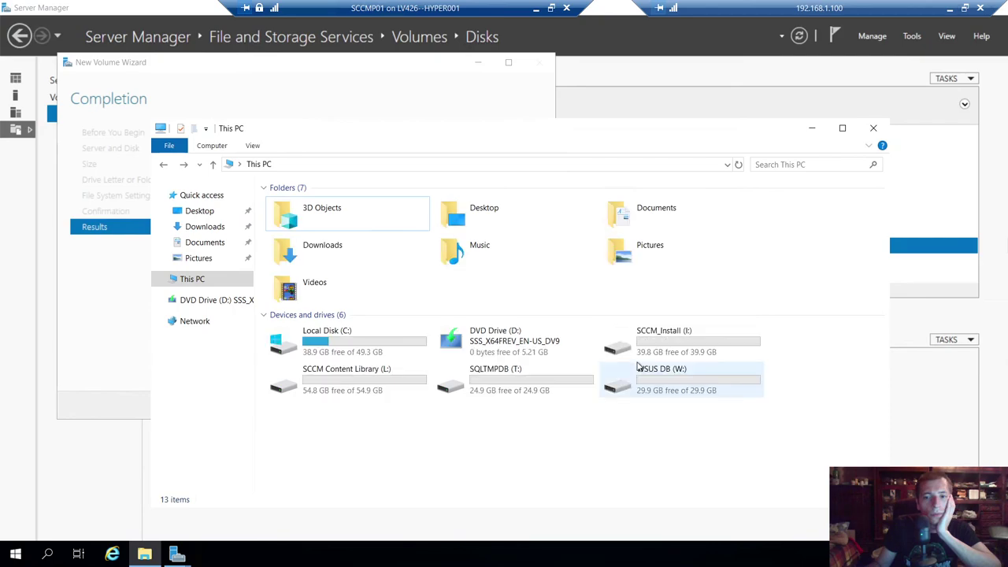
left_click(366, 63)
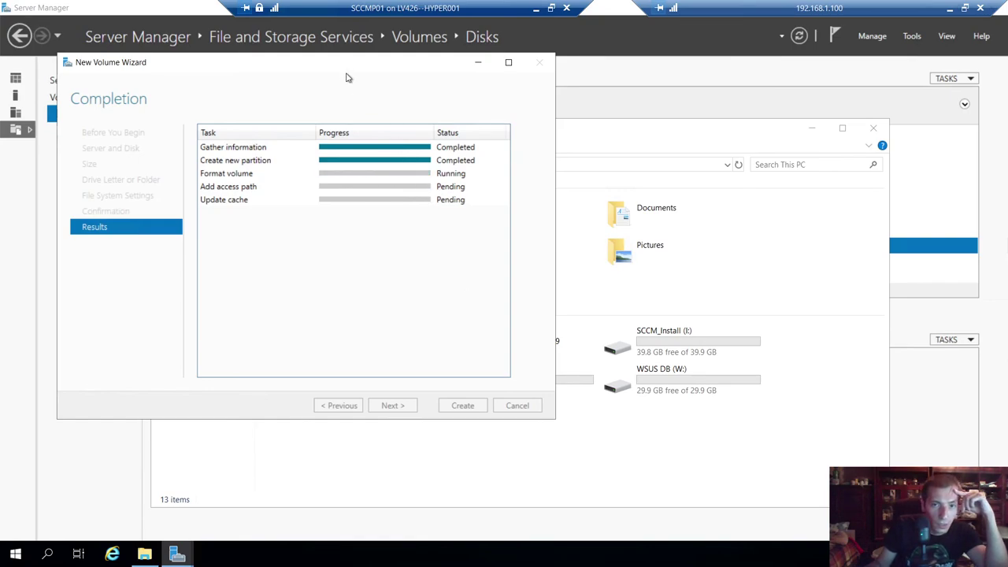
- Wait for the SQLDB volume on disk 5 to finish formatting, then close the wizard
left_click_drag(451, 70, 609, 92)
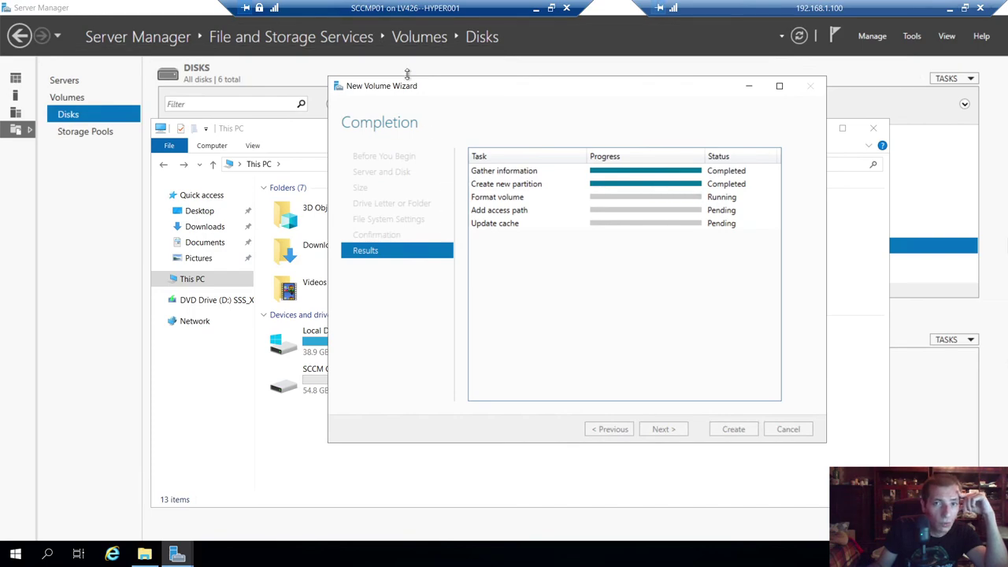
left_click(535, 9)
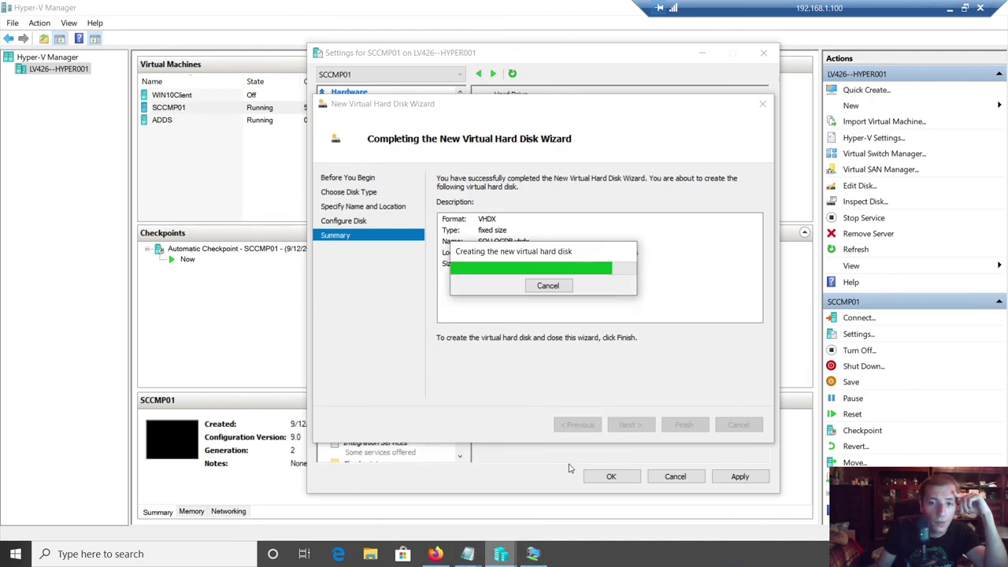
left_click(533, 553)
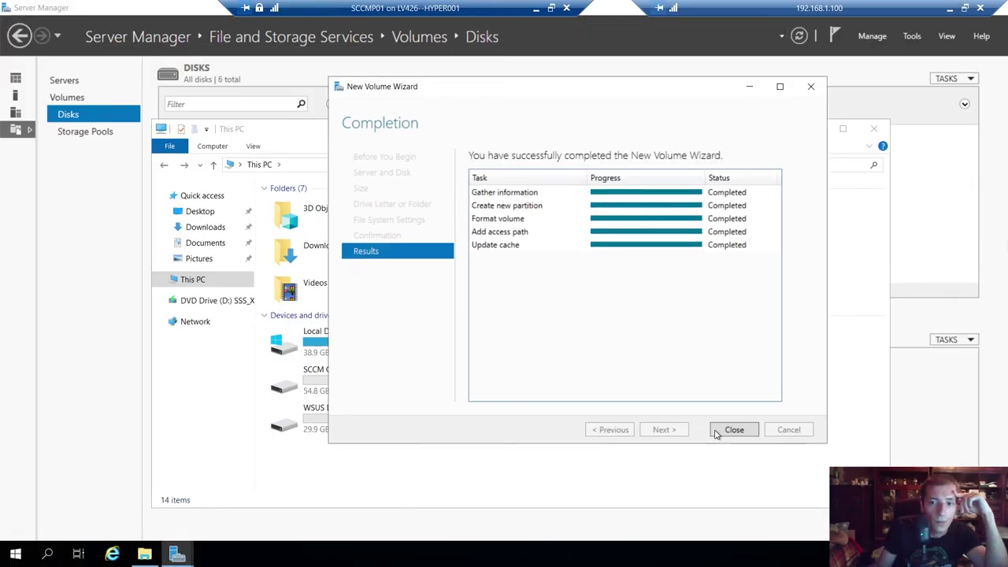
left_click(748, 432)
- Refresh This PC to show SQLDB (S:), then review the I:, L:, S:, T: and W: drives
right_click(487, 472)
left_click(517, 391)
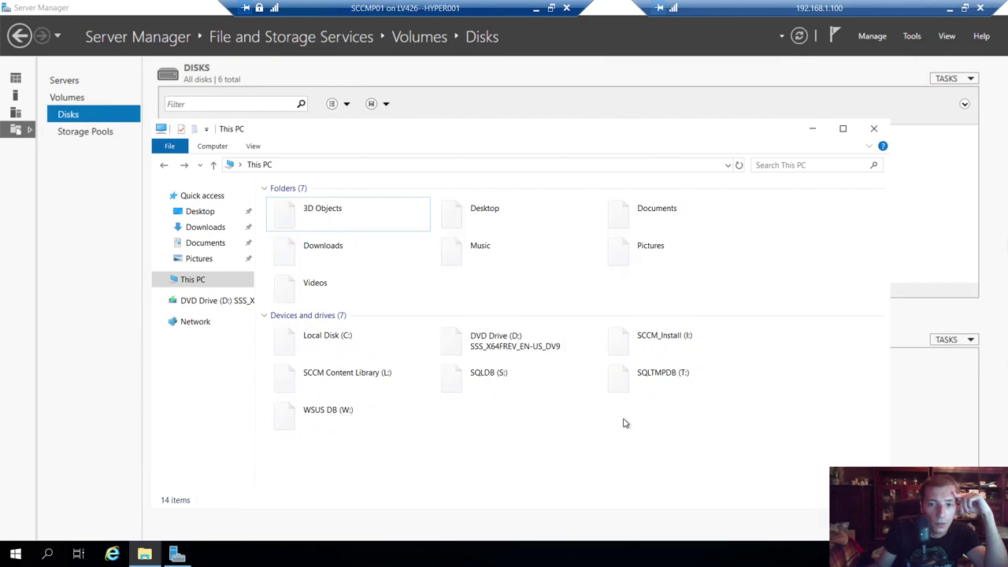
left_click_drag(563, 132, 523, 48)
left_click(621, 256)
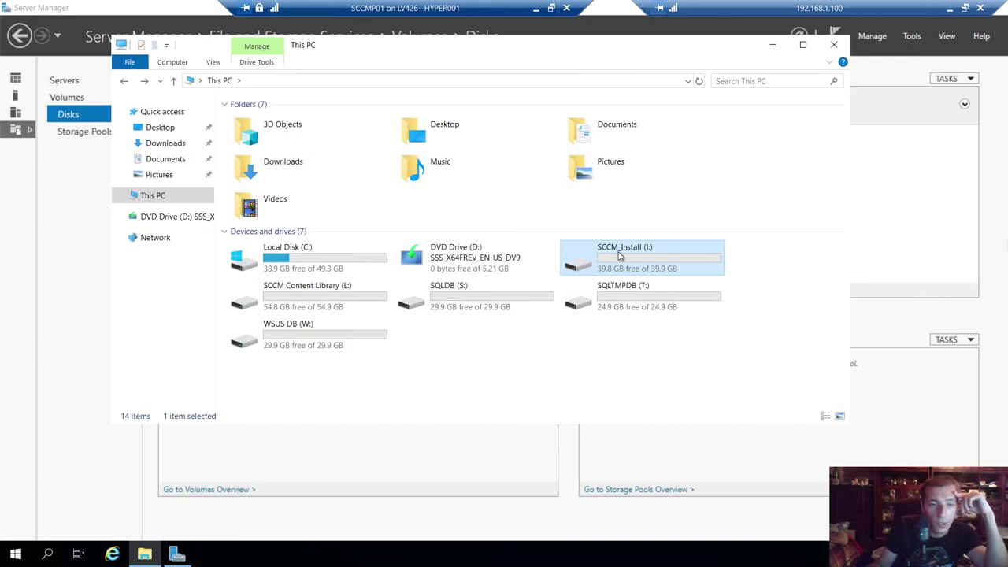
left_click(316, 291)
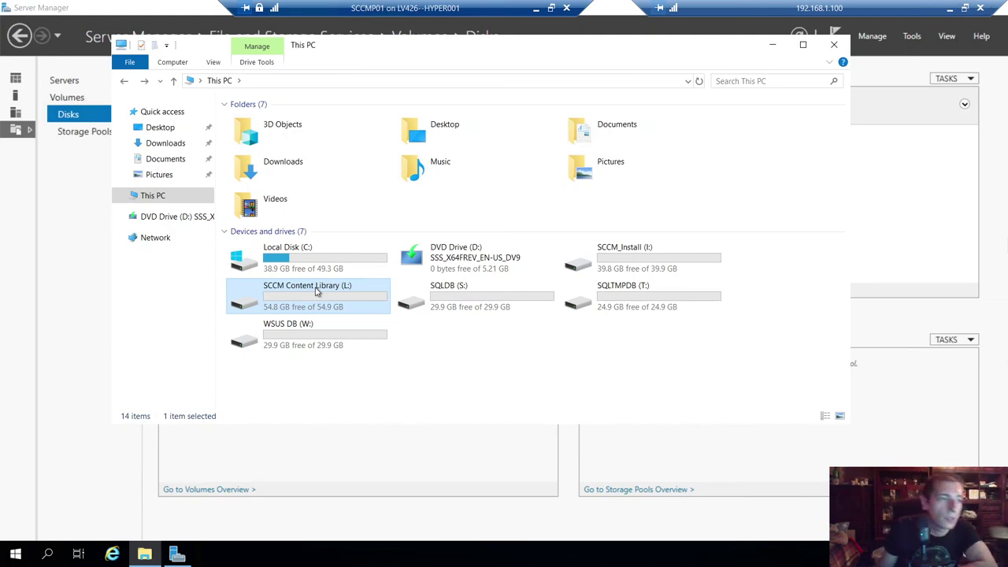
left_click(442, 304)
left_click(344, 302)
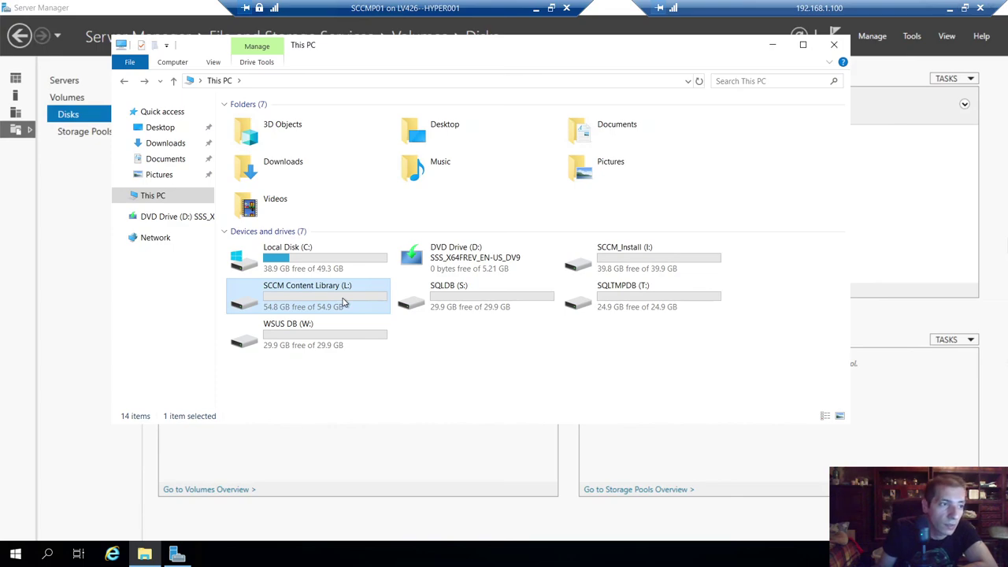
left_click(451, 306)
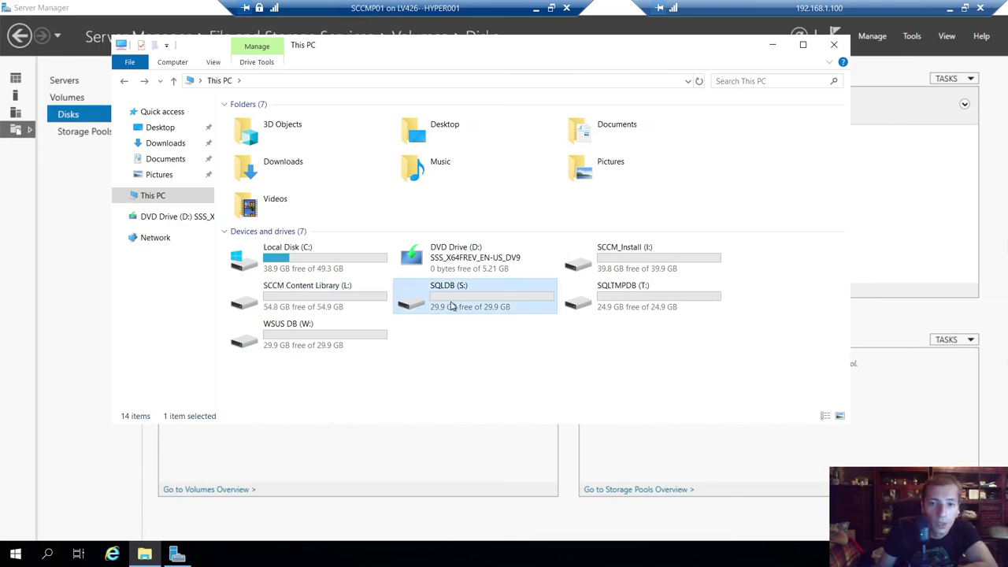
left_click(611, 296)
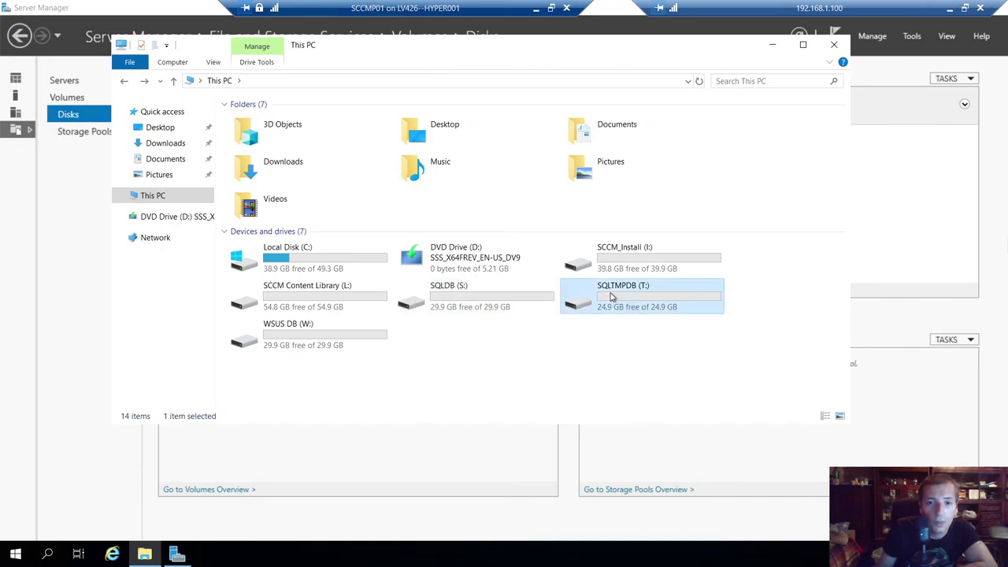
left_click(320, 343)
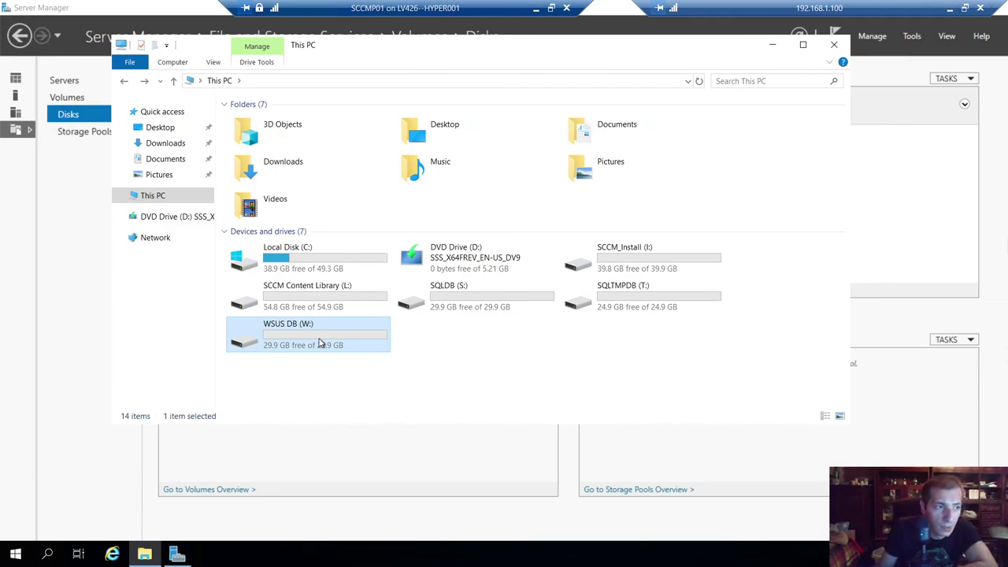
left_click(453, 349)
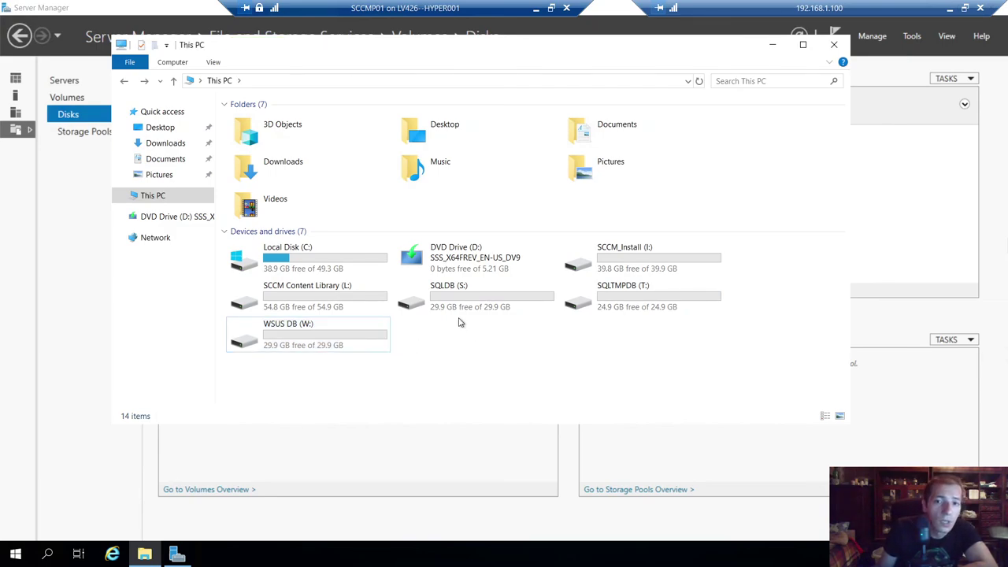
left_click(536, 8)
- Confirm SCCMP01's settings with SQLLOGDB.vhdx attached, then close This PC and refresh the disk list
left_click(614, 475)
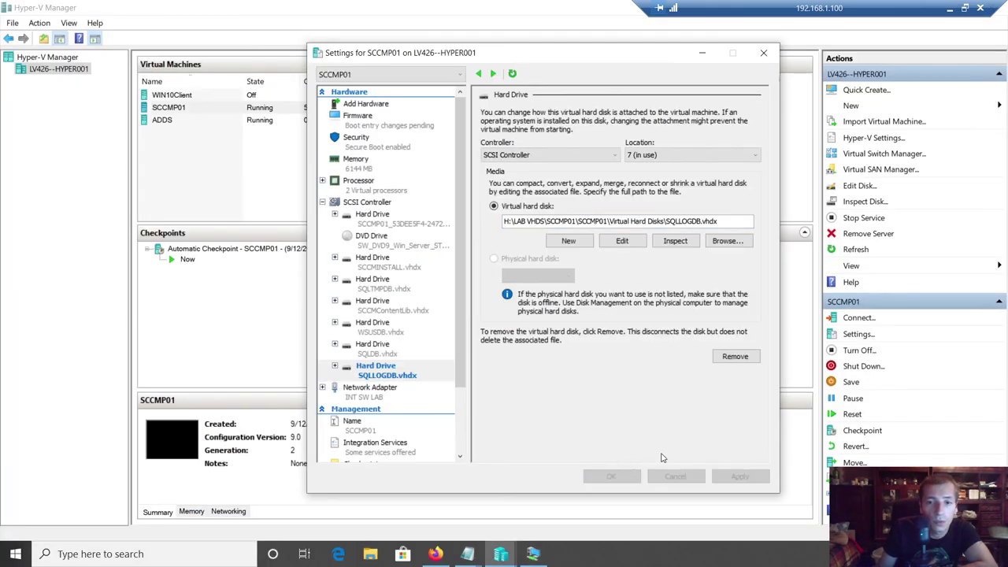
left_click(535, 555)
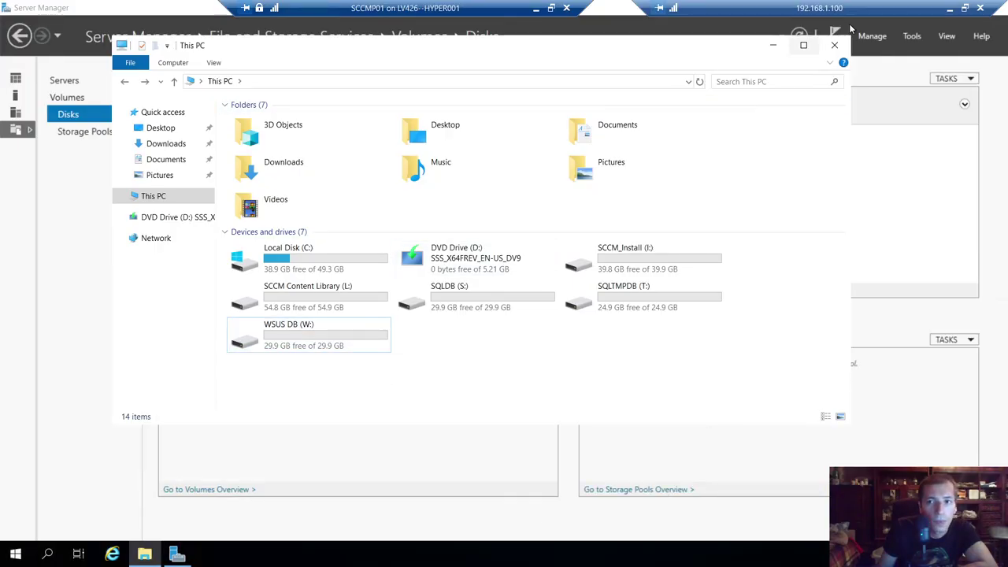
left_click(835, 41)
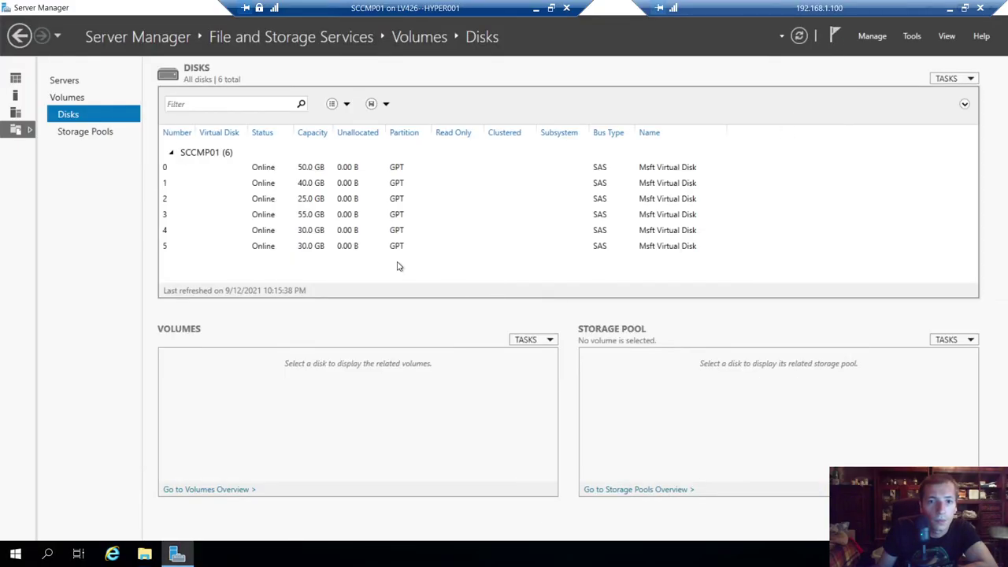
left_click(799, 36)
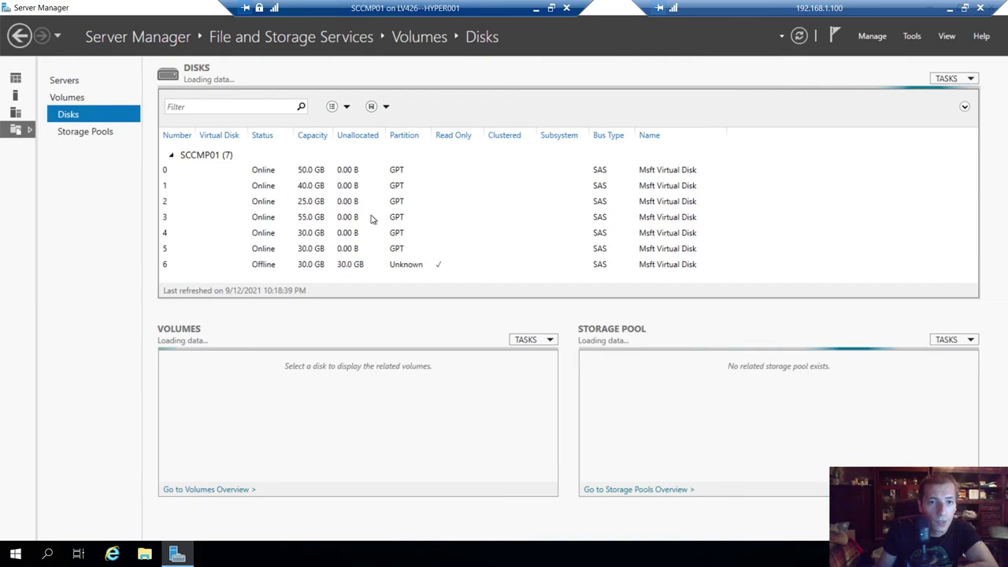
- Bring the new disk 6 online
right_click(279, 265)
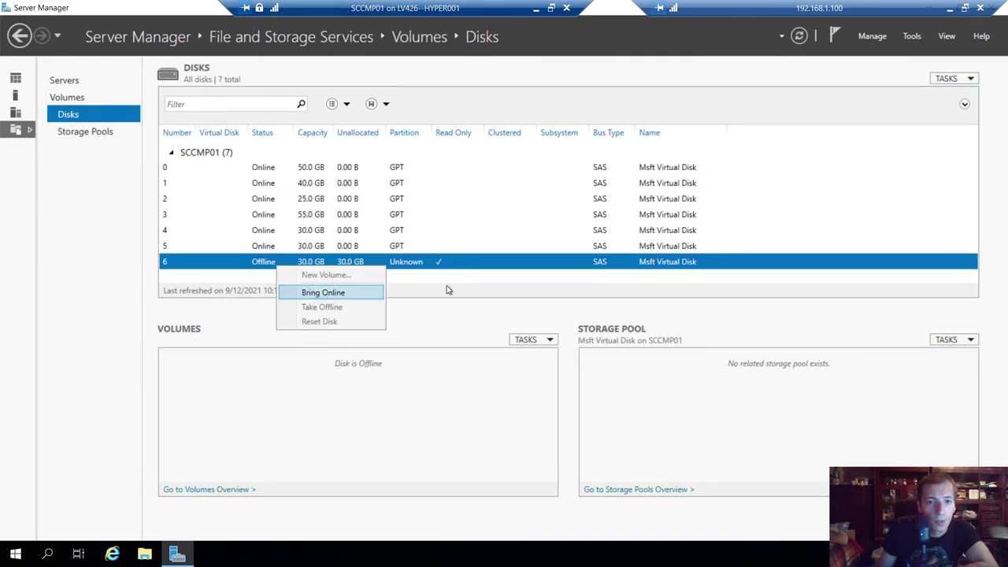
key("Return")
left_click(545, 324)
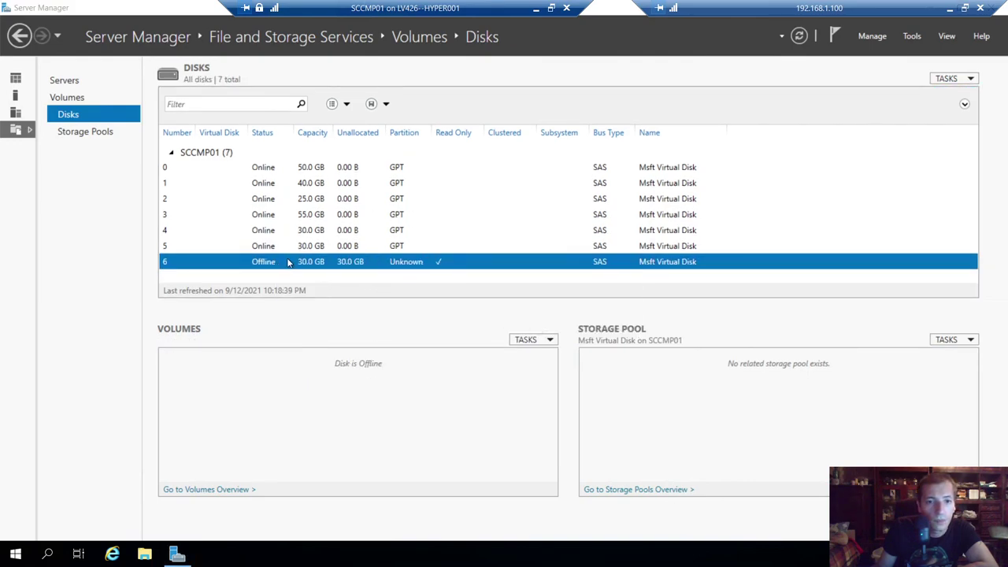
- Start a new volume on disk 6, initialized as GPT, keeping the full 30 GB size, with drive letter U
right_click(271, 263)
left_click(315, 269)
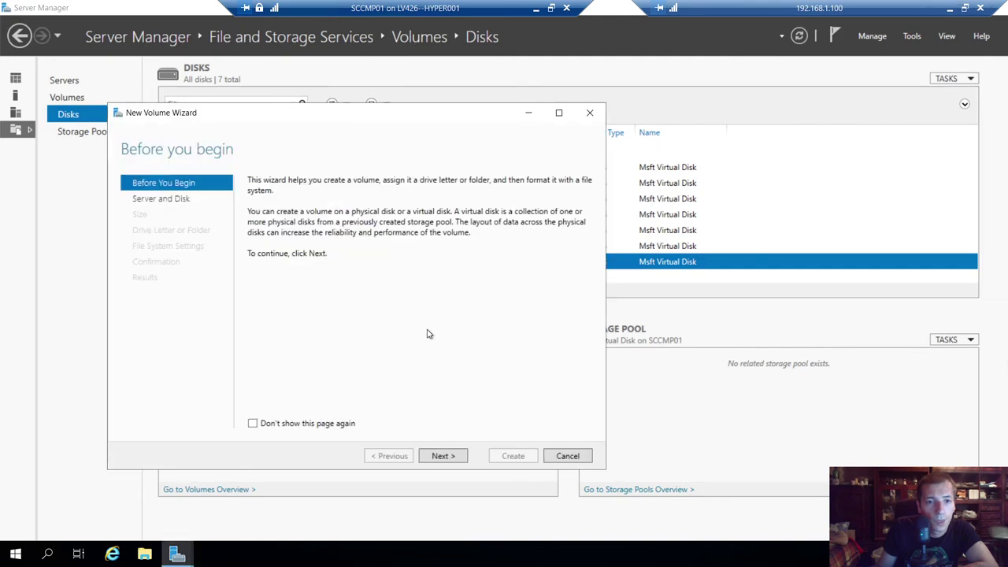
left_click(443, 457)
left_click(445, 456)
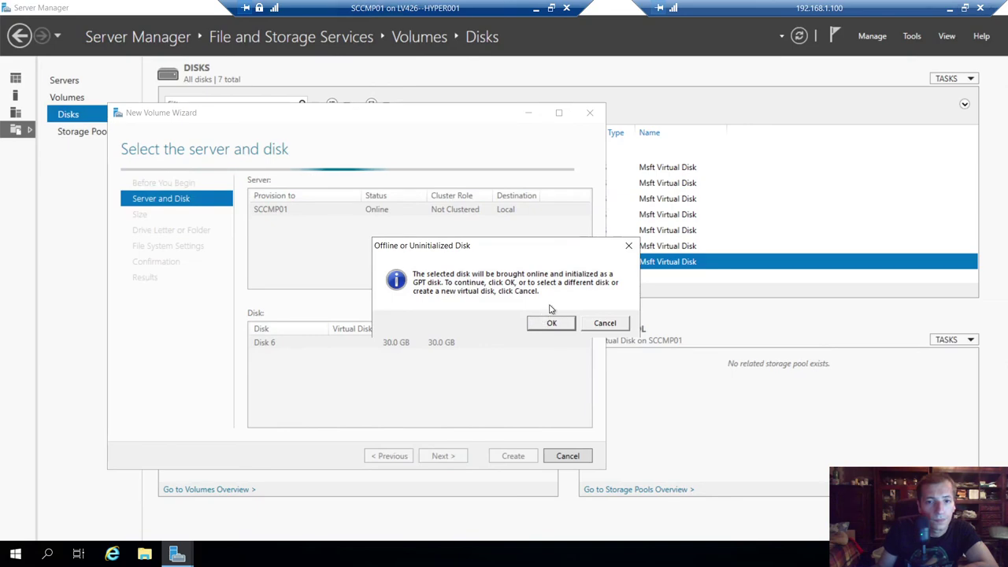
left_click(551, 325)
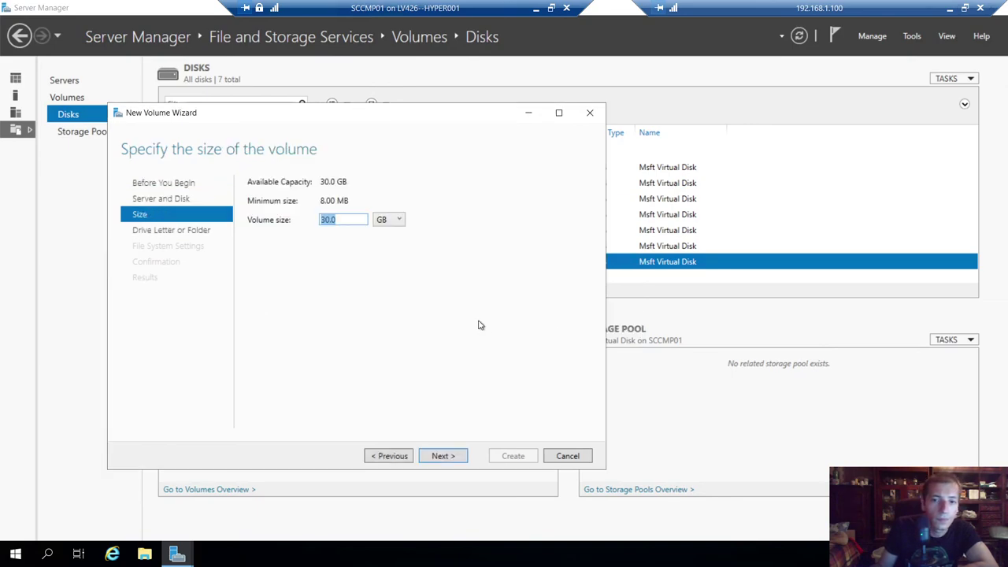
left_click(446, 456)
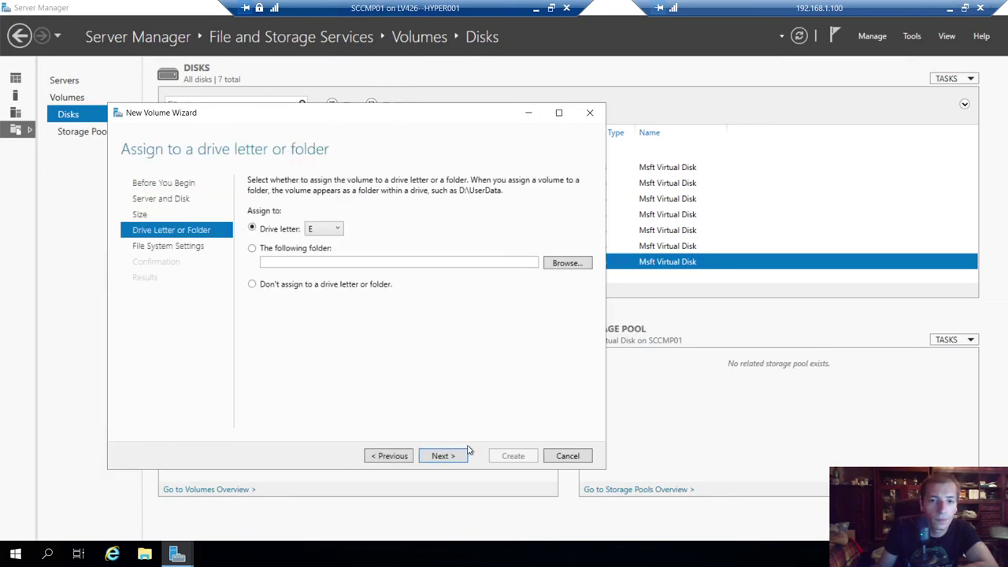
left_click(328, 232)
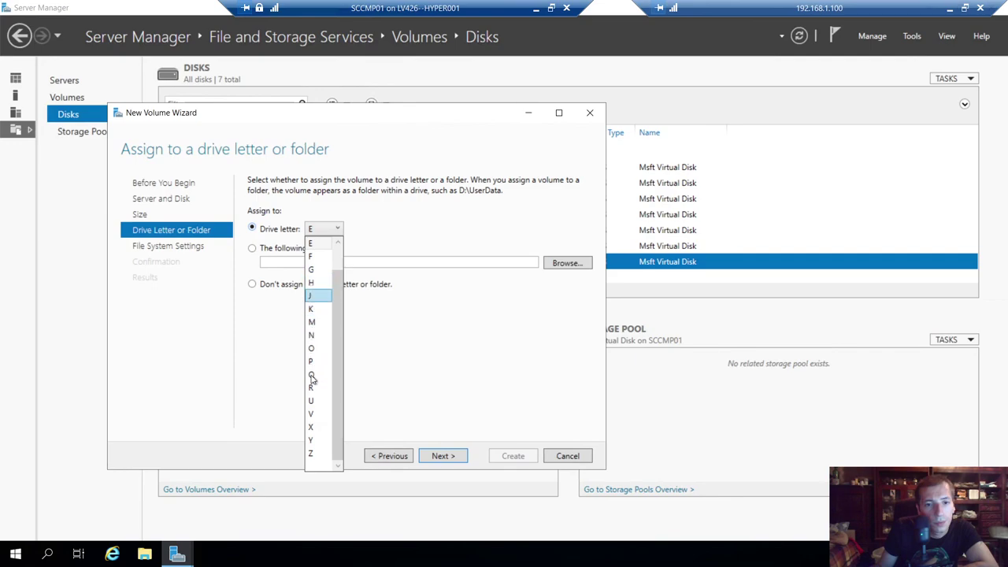
left_click(315, 401)
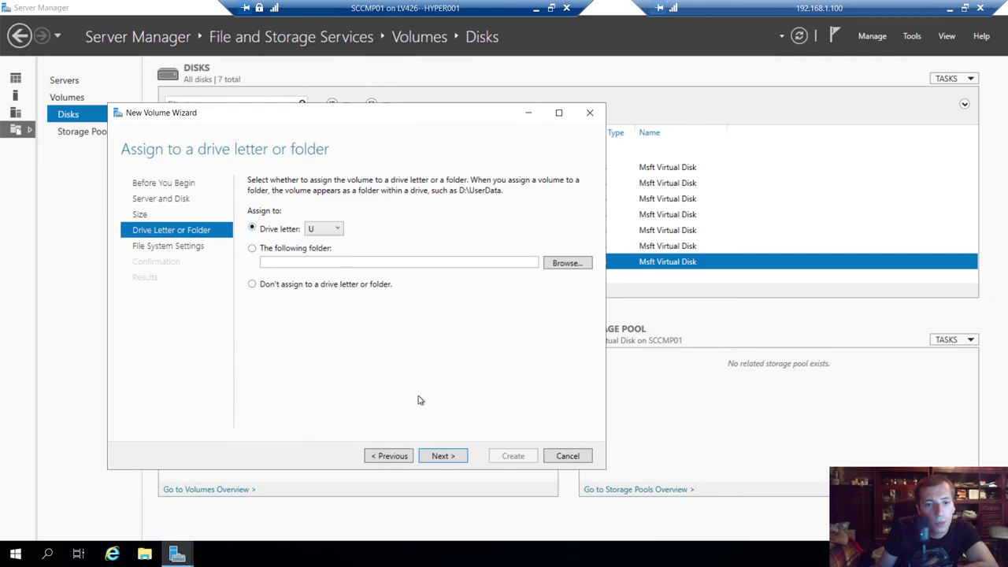
left_click(443, 456)
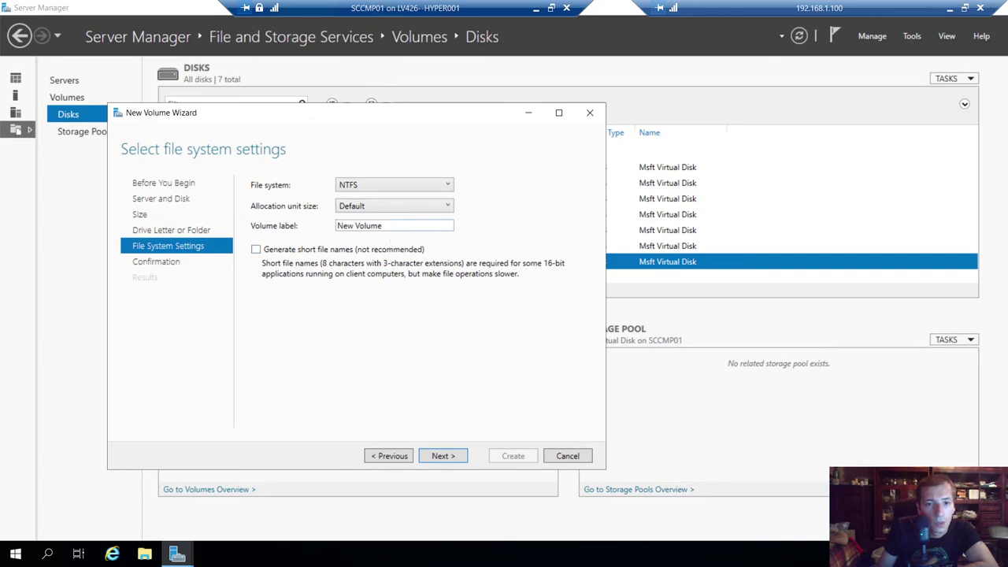
- Label the NTFS volume SQLDBLOG with 64K allocation units, create it, and close the wizard
type("SQLLOGD")
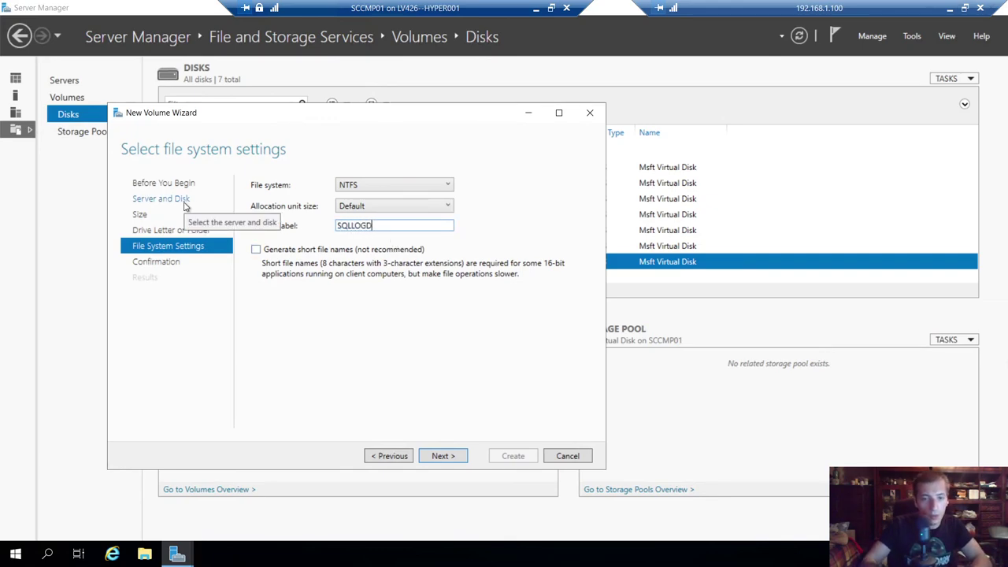
type("B")
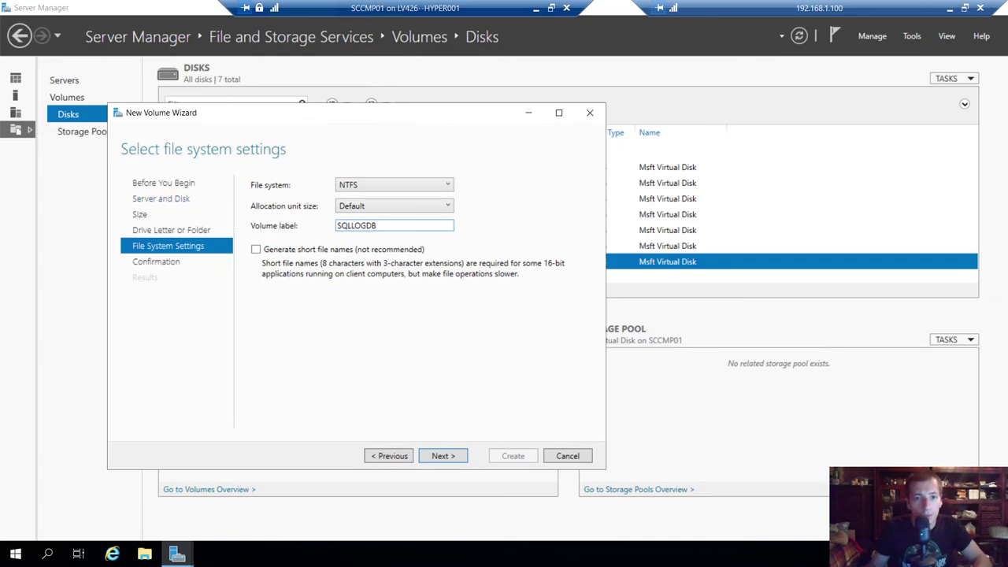
left_click_drag(350, 226, 484, 230)
type("LDBLOG")
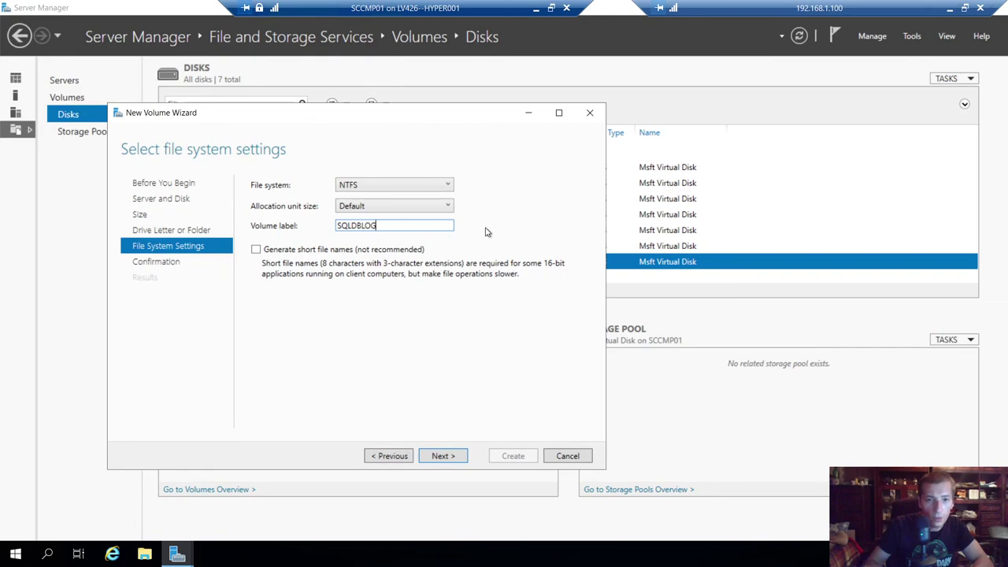
left_click(435, 209)
left_click(364, 285)
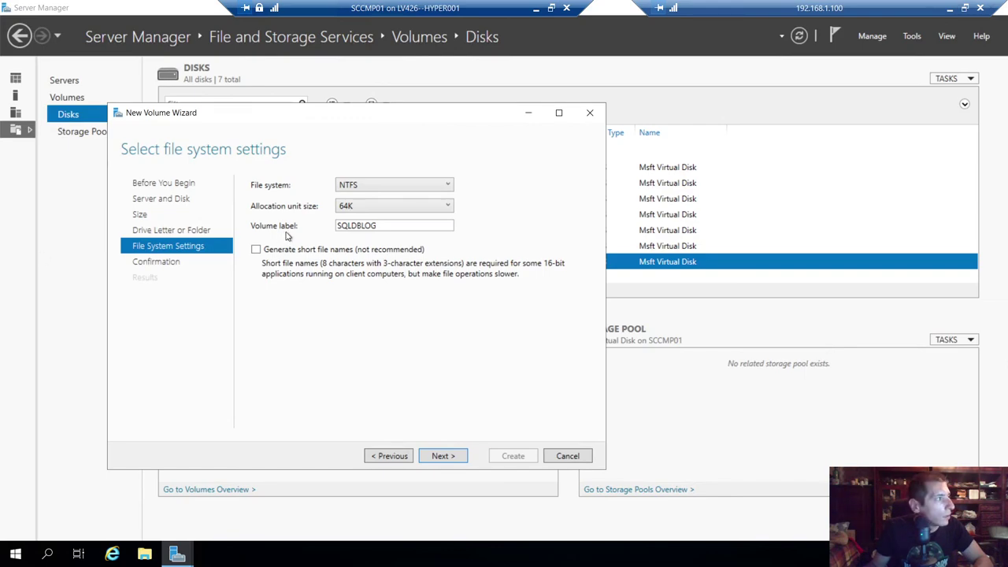
left_click(443, 457)
left_click(512, 456)
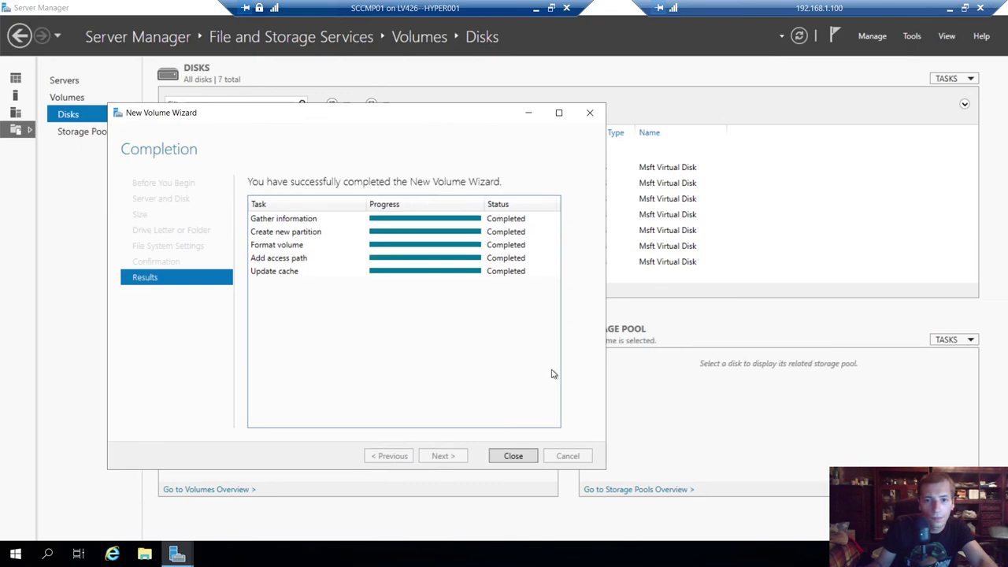
left_click(514, 456)
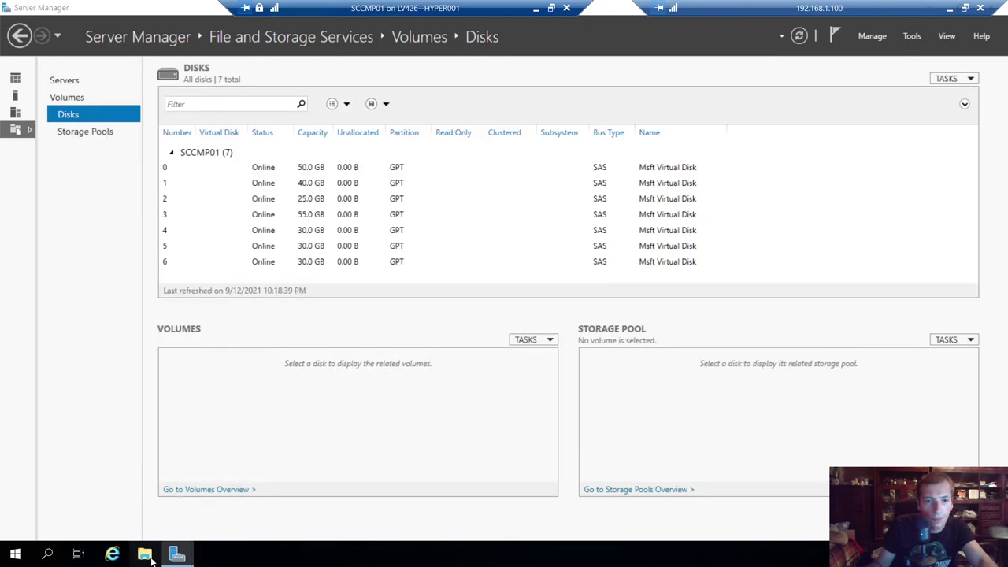
- Open File Explorer to This PC and refresh the drive list
key("super+e")
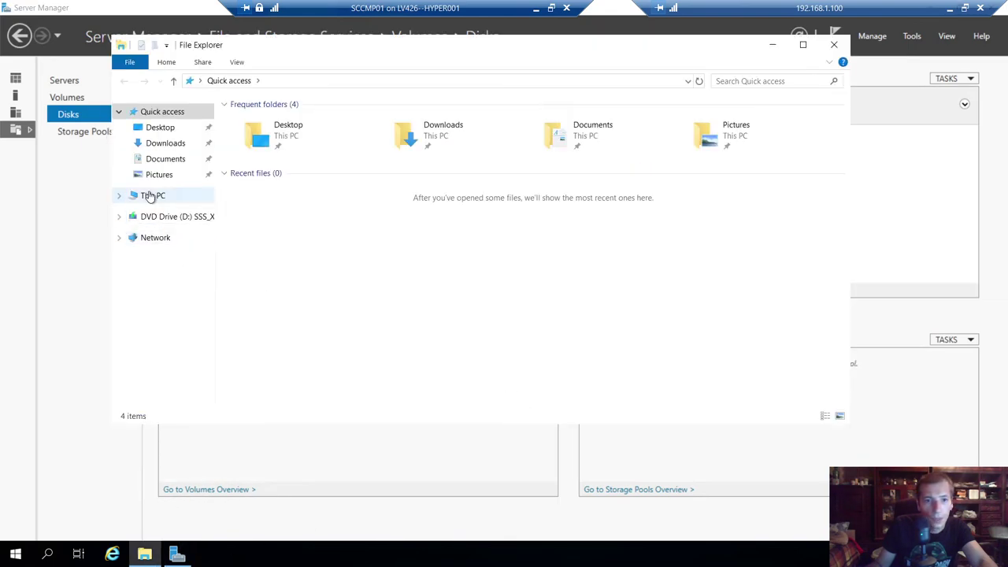
left_click(150, 196)
right_click(671, 363)
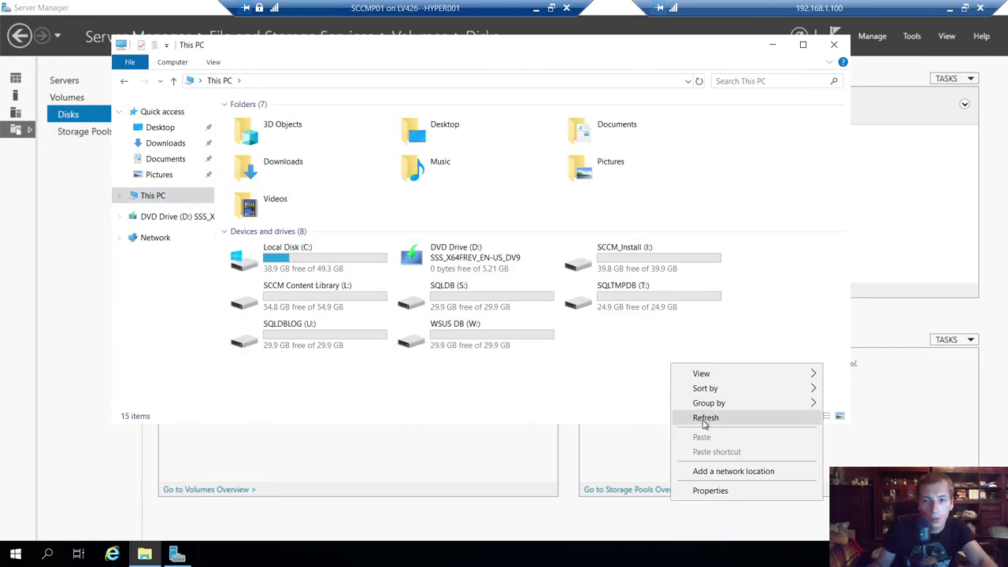
left_click(704, 417)
right_click(642, 365)
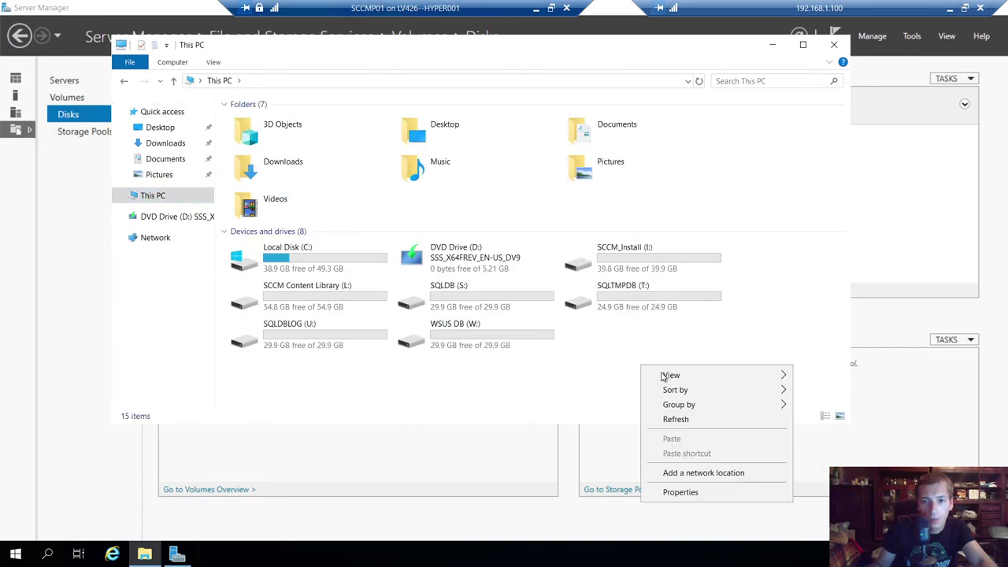
left_click(709, 420)
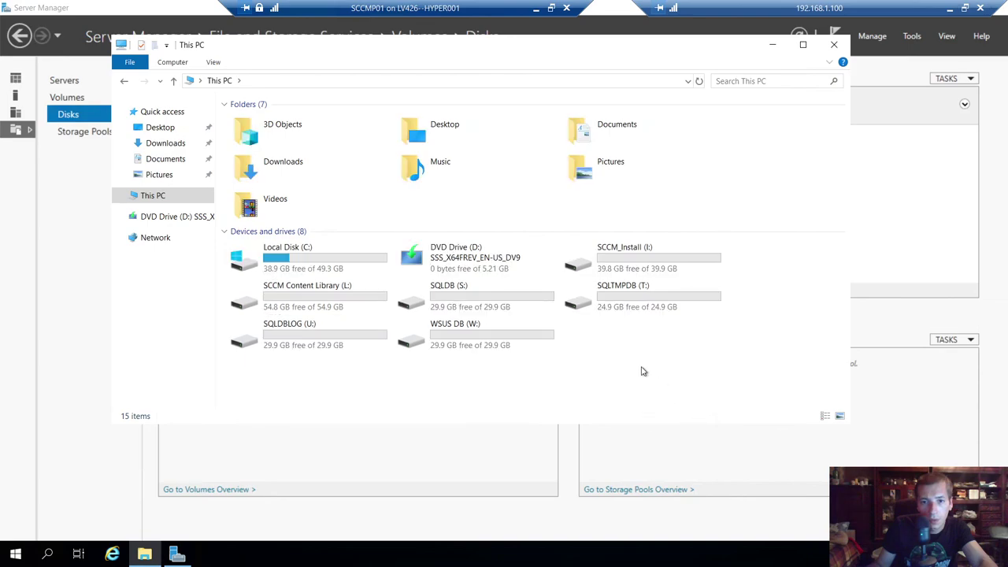
- Browse the DVD drive's sources\sxs folder and widen the Name column
left_click(486, 271)
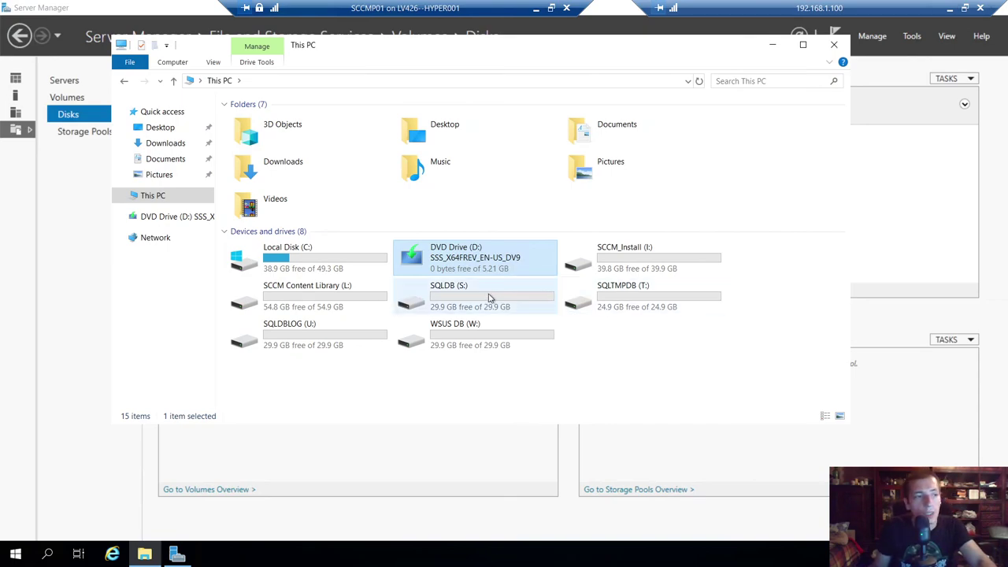
right_click(455, 257)
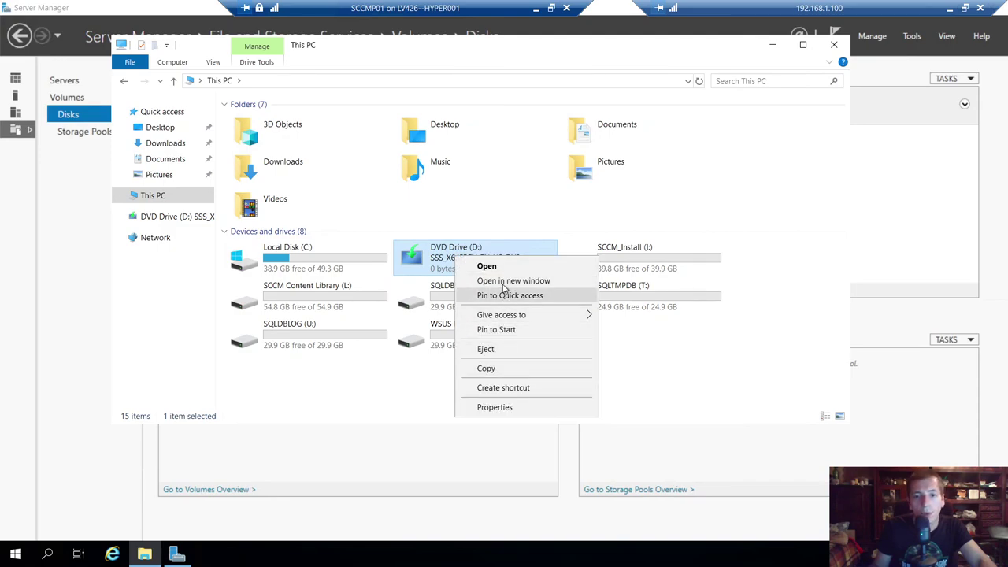
left_click(486, 266)
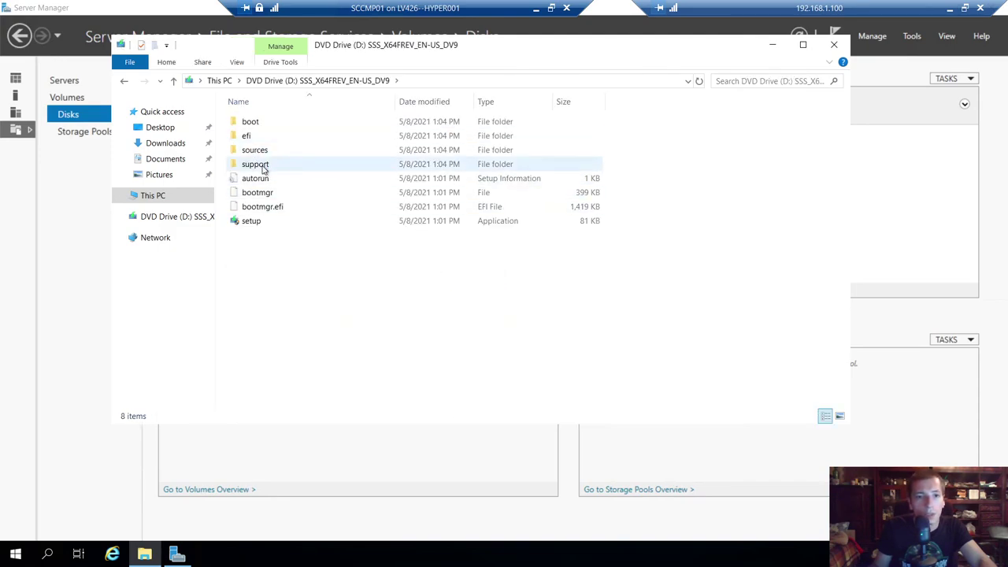
double_click(257, 152)
double_click(254, 207)
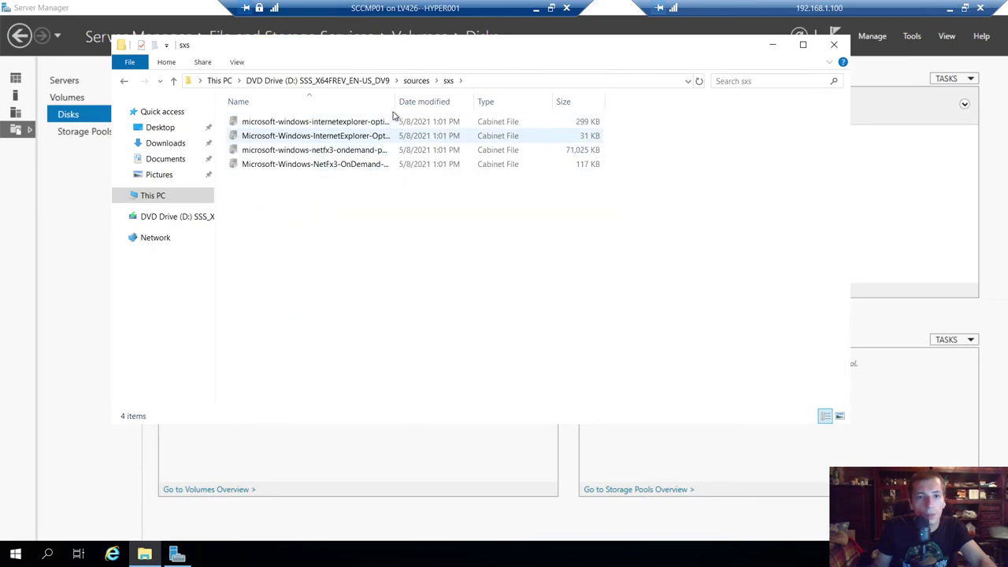
double_click(394, 101)
- Close File Explorer, restore Server Manager to a smaller window, and reopen This PC
left_click(836, 45)
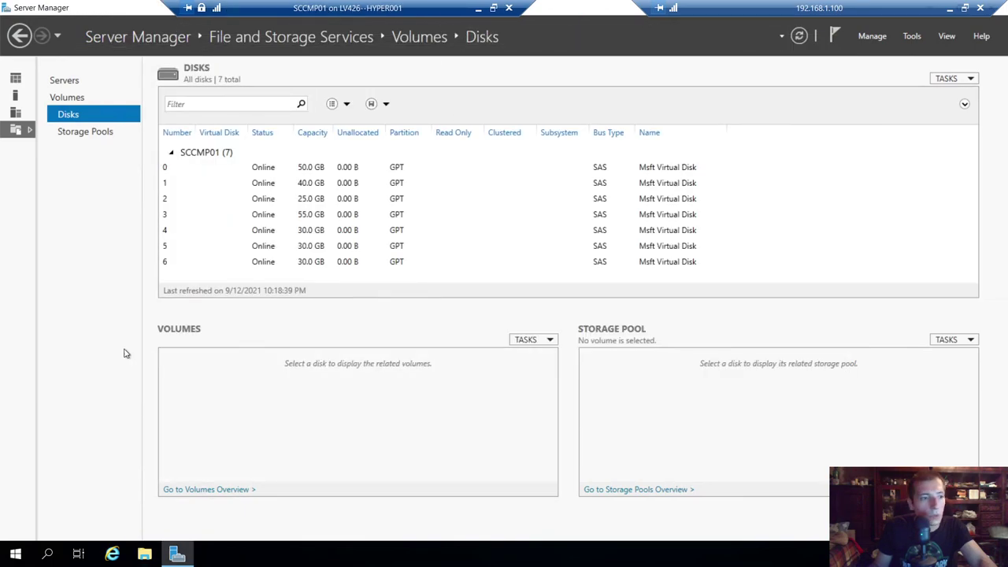
left_click_drag(126, 8, 315, 3)
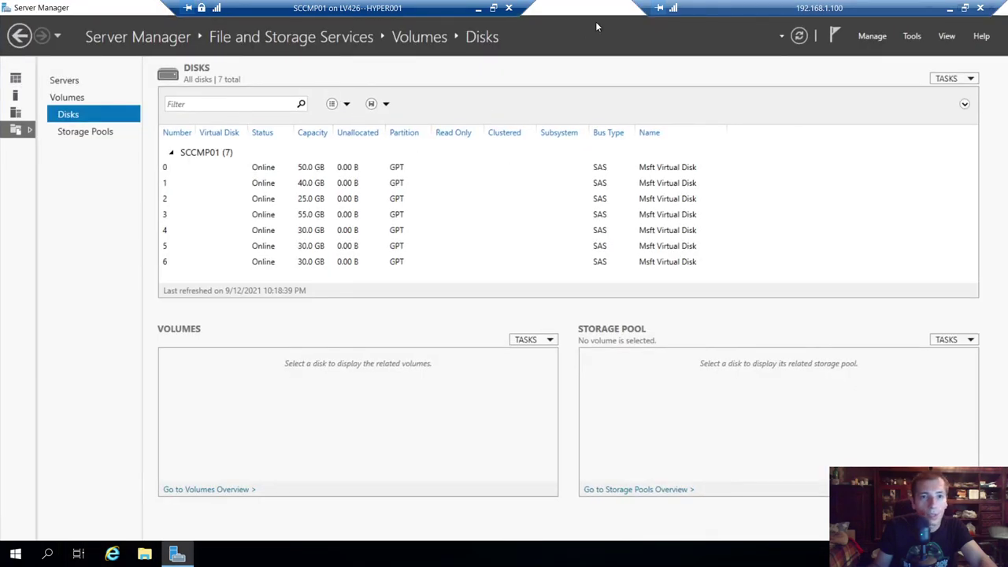
key("super+Down")
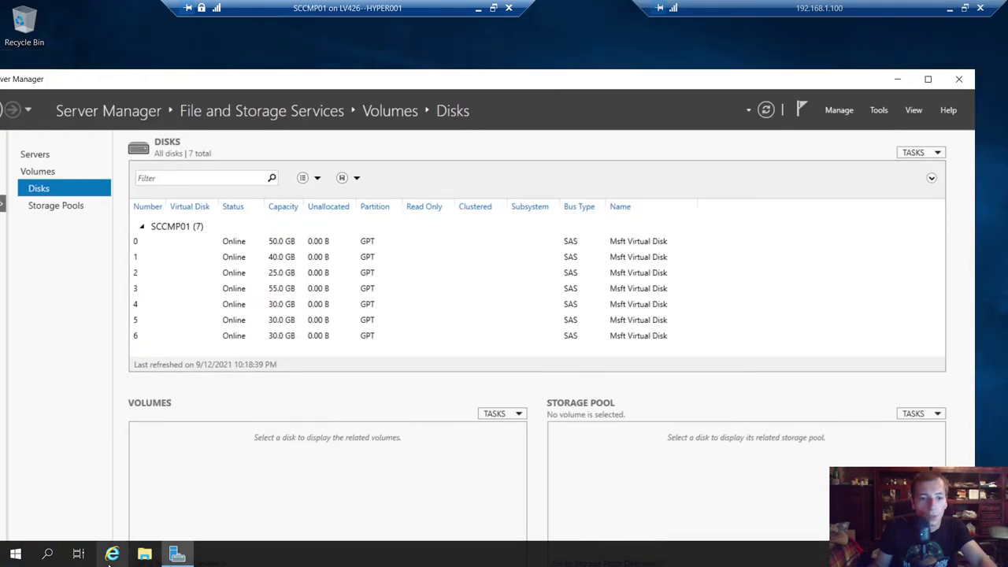
left_click(144, 556)
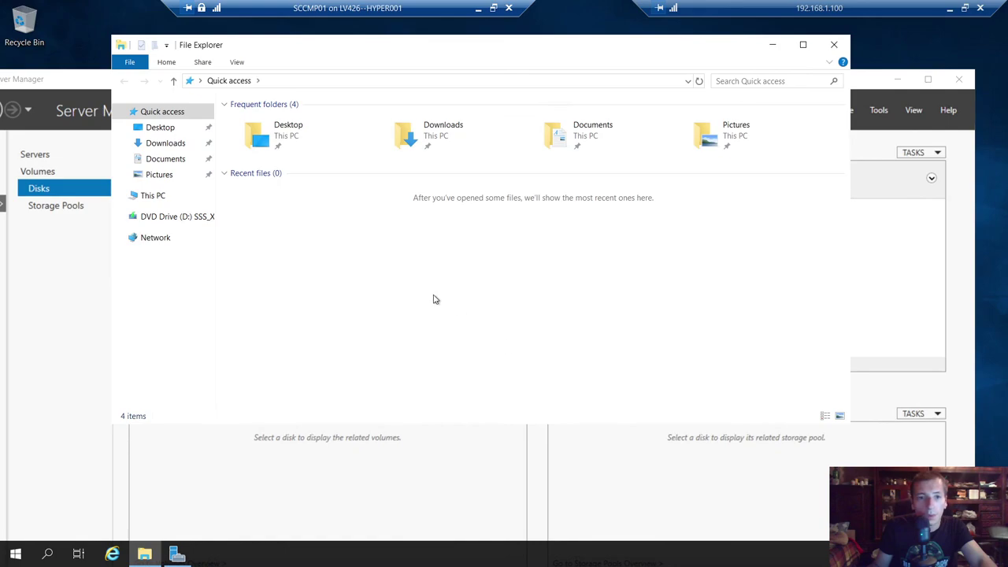
left_click(157, 195)
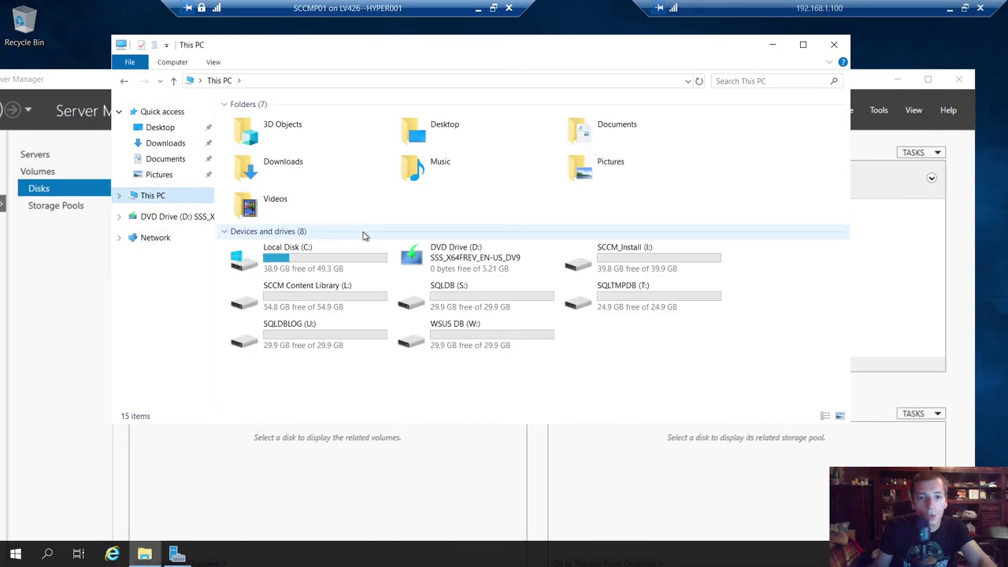